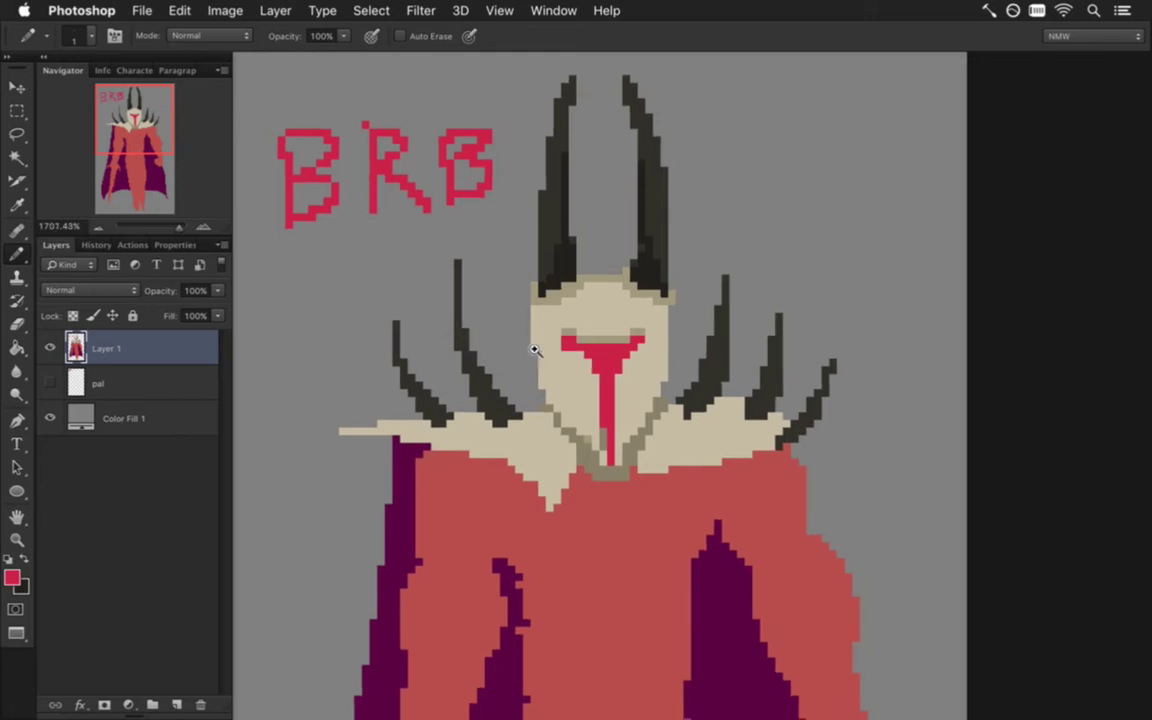
Step: Undo the pencil strokes that form the red BRB lettering beside the character's horns
{"action": "left_click_drag", "start_coordinate": [532, 314], "coordinate": [558, 330]}
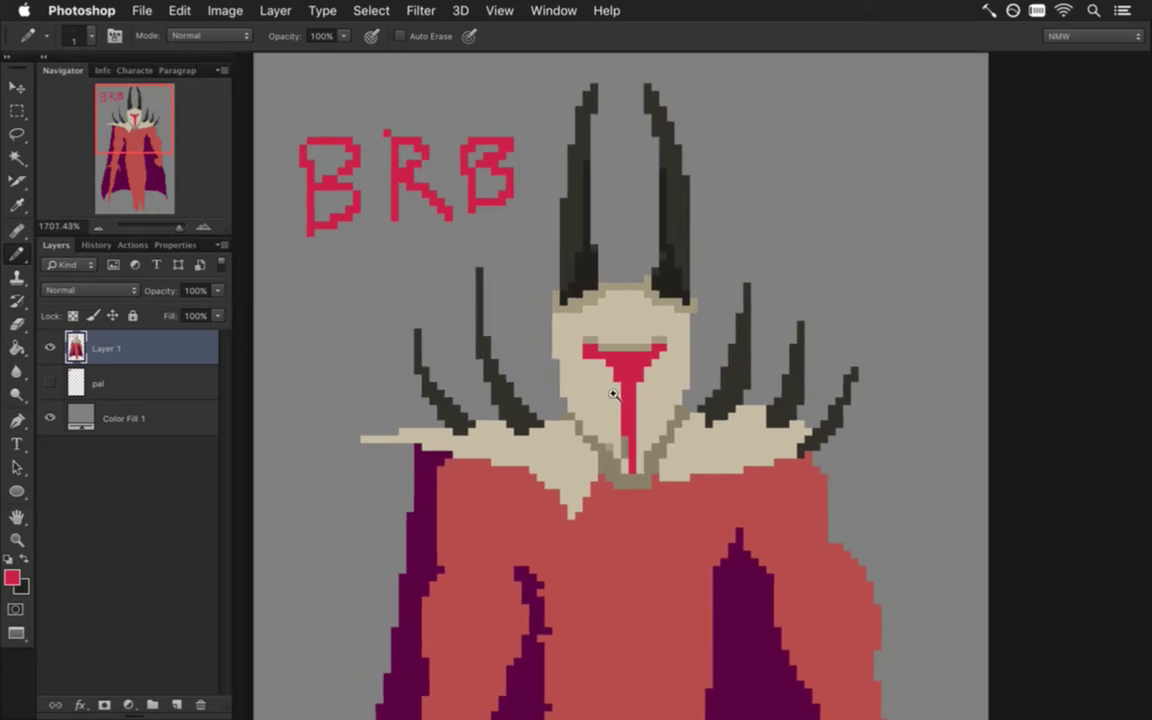
{"action": "left_click_drag", "start_coordinate": [621, 390], "coordinate": [584, 391]}
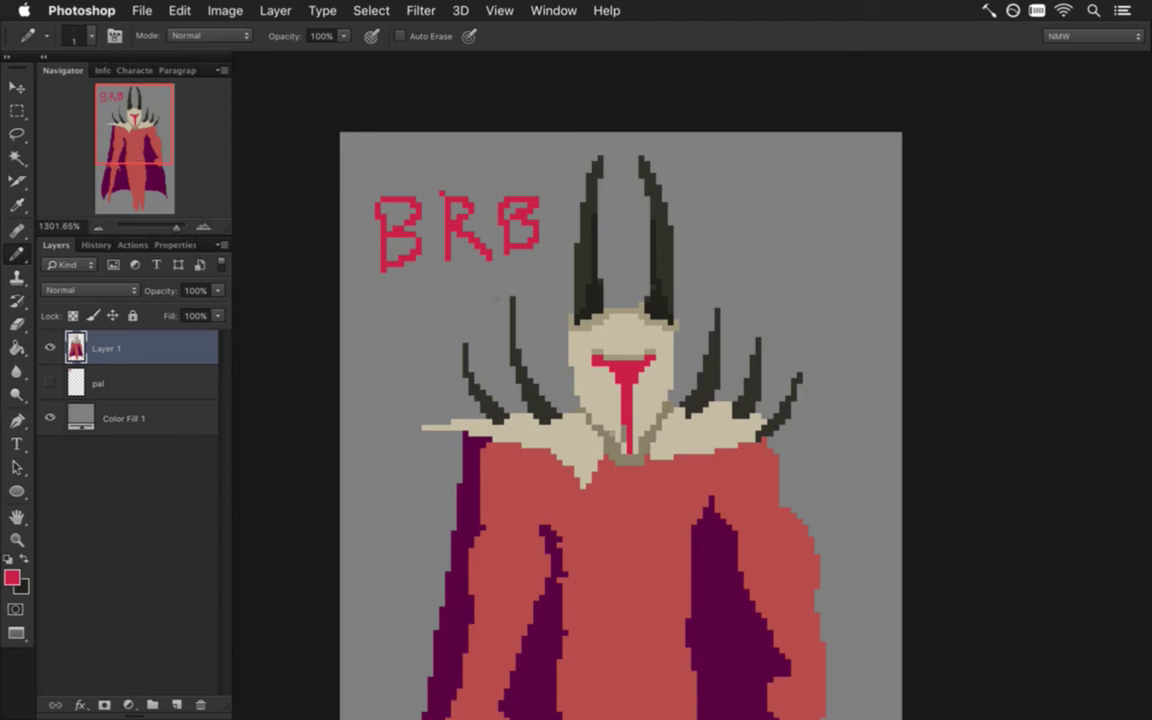
{"action": "key", "text": "super+alt+z"}
{"action": "key", "text": "super+alt+z"}
{"action": "key", "text": "super+alt+z"}
{"action": "key", "text": "super+alt+z"}
{"action": "key", "text": "super+alt+z"}
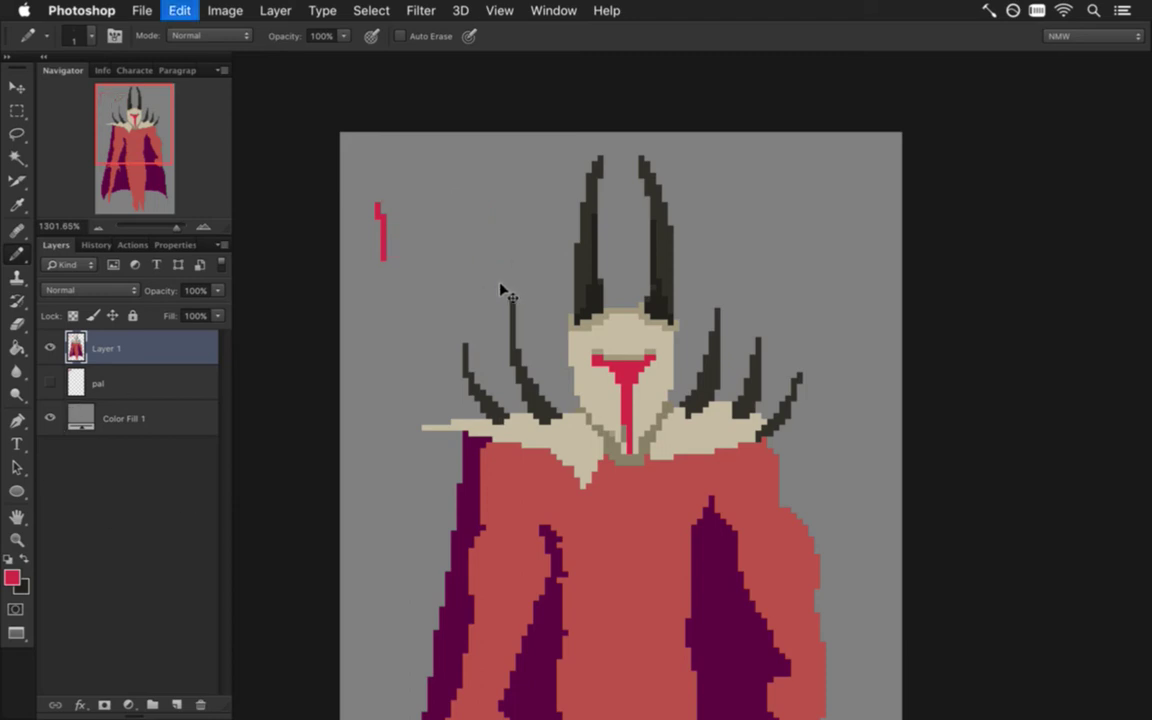
Step: Hide the Color Fill 1 background and darken the sprite with a Curves adjustment point at input 175, output 65
{"action": "left_click", "coordinate": [50, 418]}
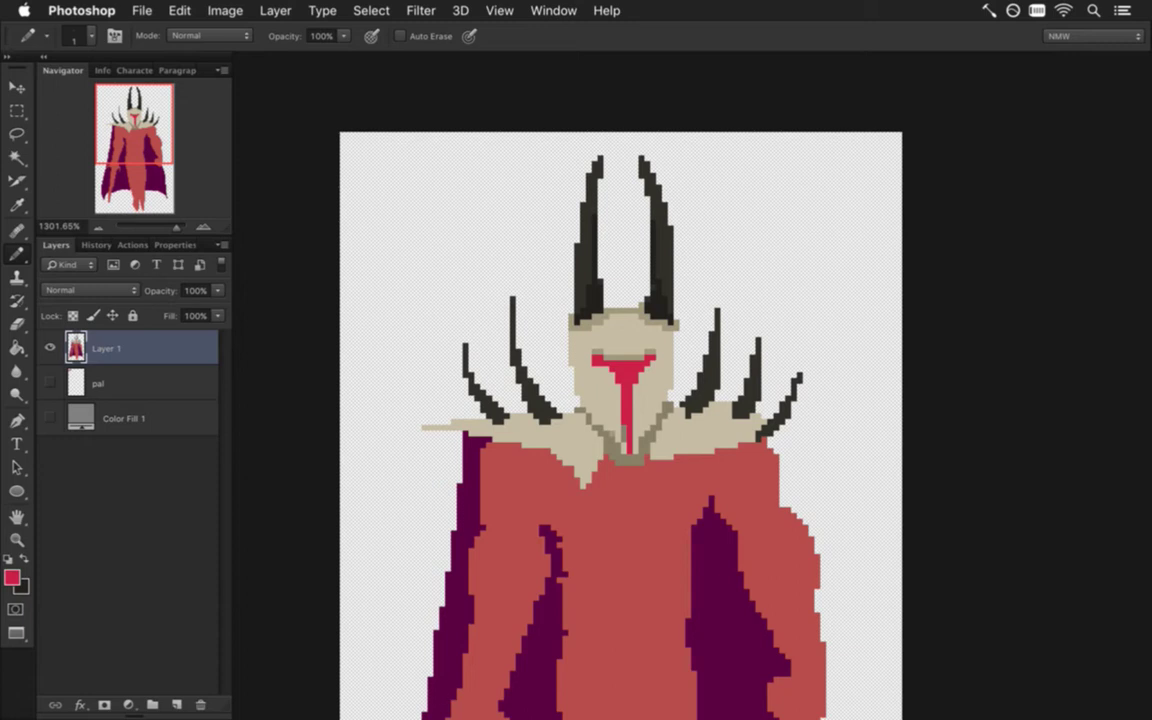
{"action": "left_click", "coordinate": [128, 704]}
{"action": "left_click", "coordinate": [195, 497]}
{"action": "left_click_drag", "start_coordinate": [115, 424], "coordinate": [165, 428]}
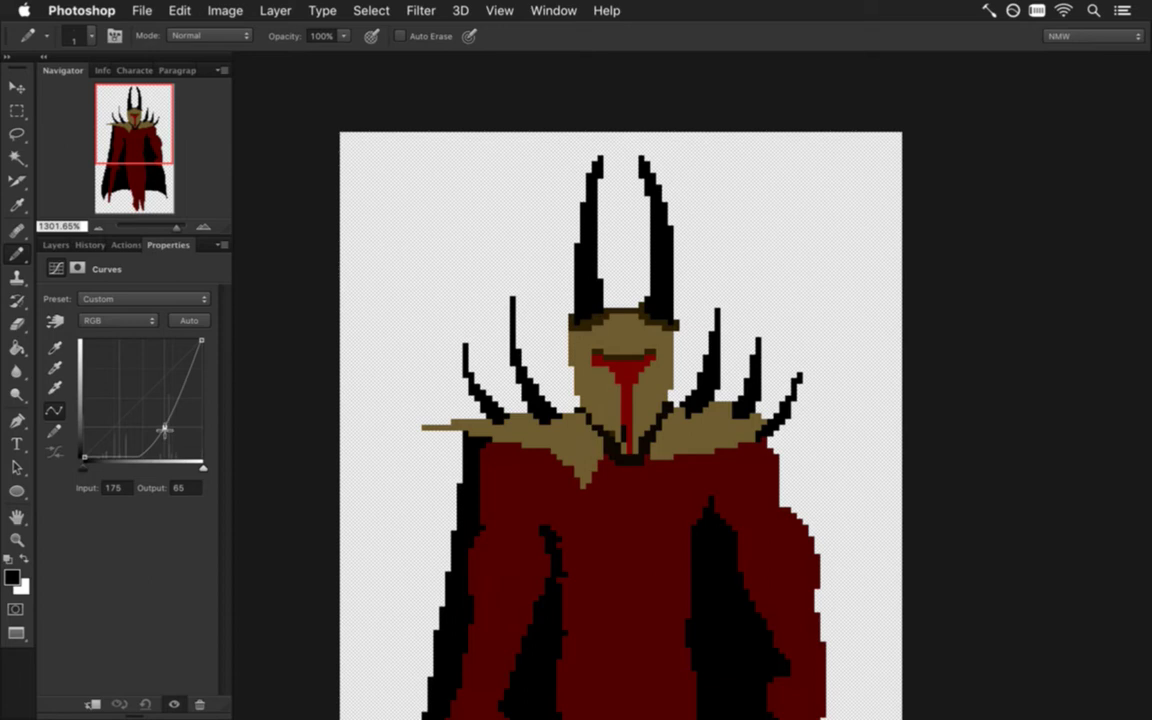
Step: Export the sprite for web as a transparent PNG-24 into the Bosses folder, replacing MetatronIdle0.png
{"action": "left_click", "coordinate": [142, 10]}
{"action": "mouse_move", "coordinate": [179, 10]}
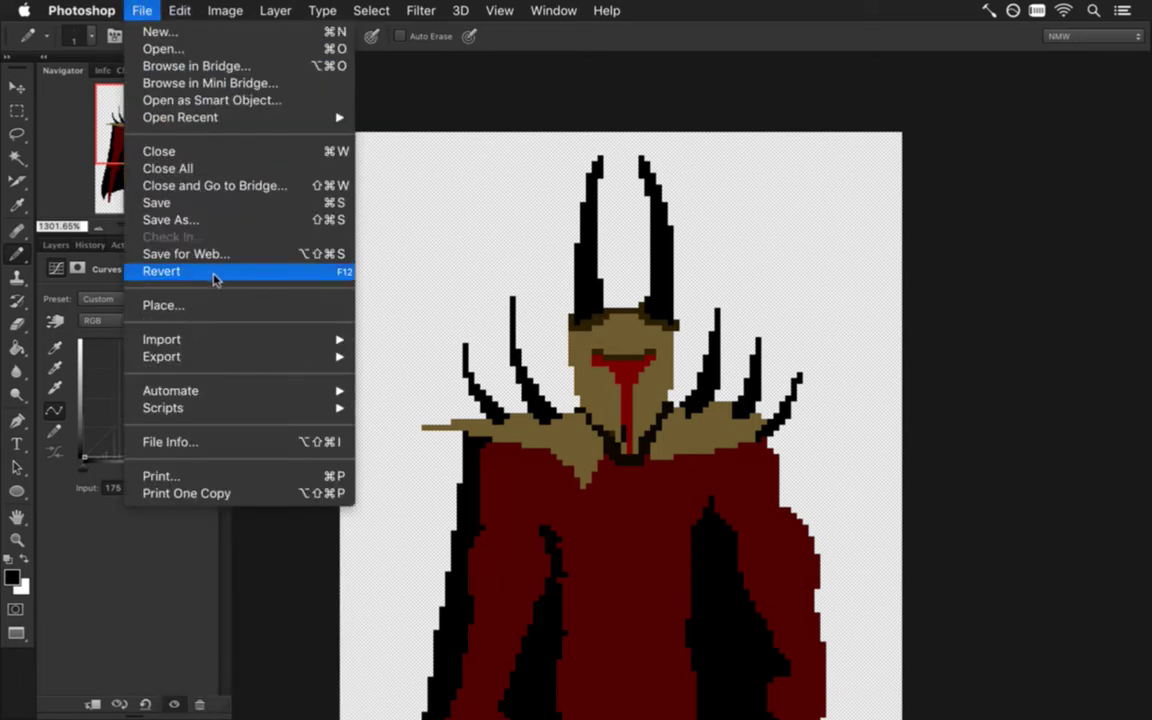
{"action": "left_click", "coordinate": [216, 254]}
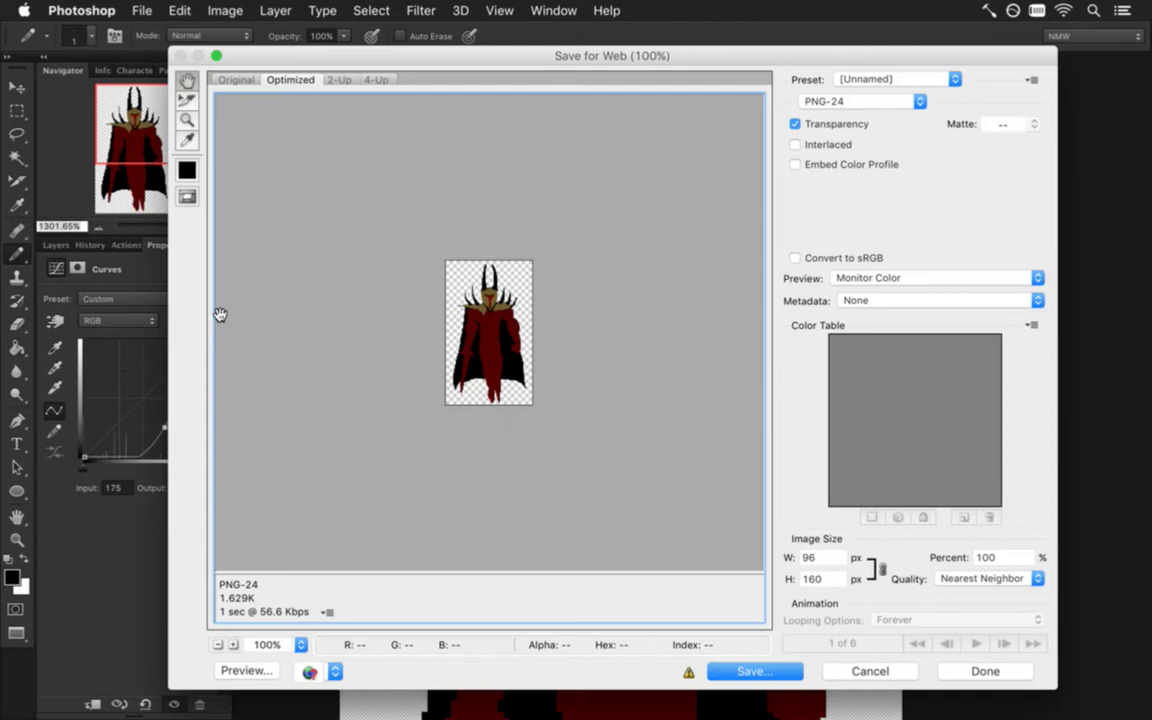
{"action": "key", "text": "Return"}
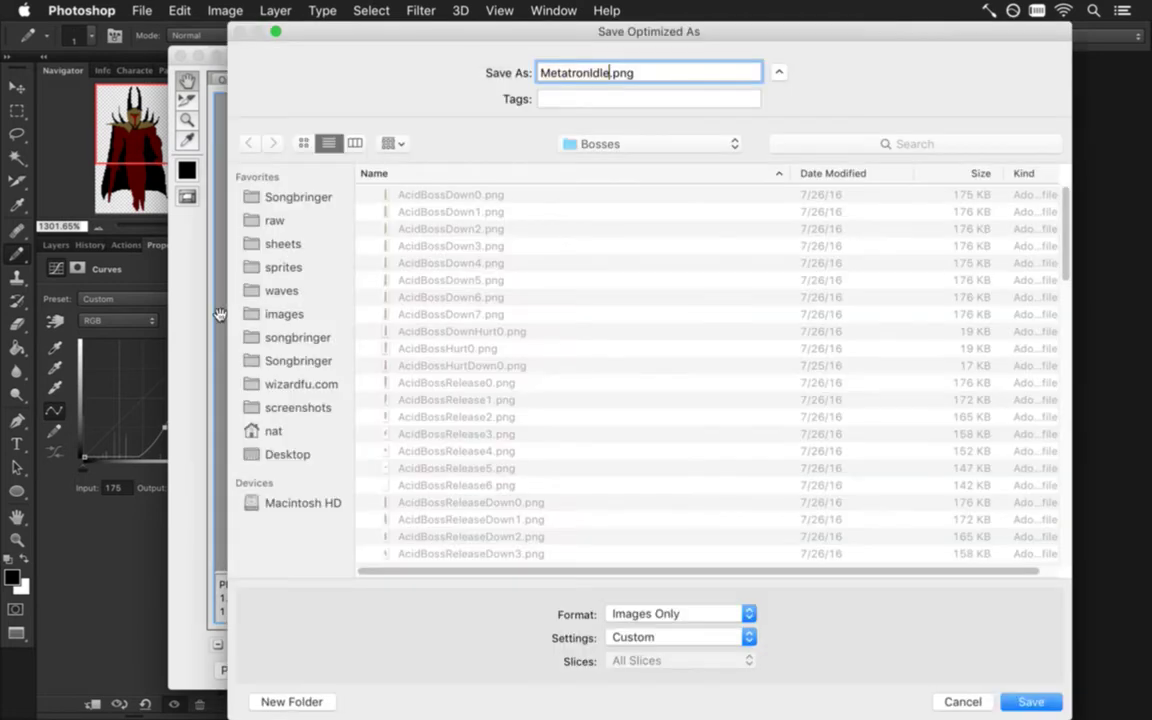
{"action": "key", "text": "Return"}
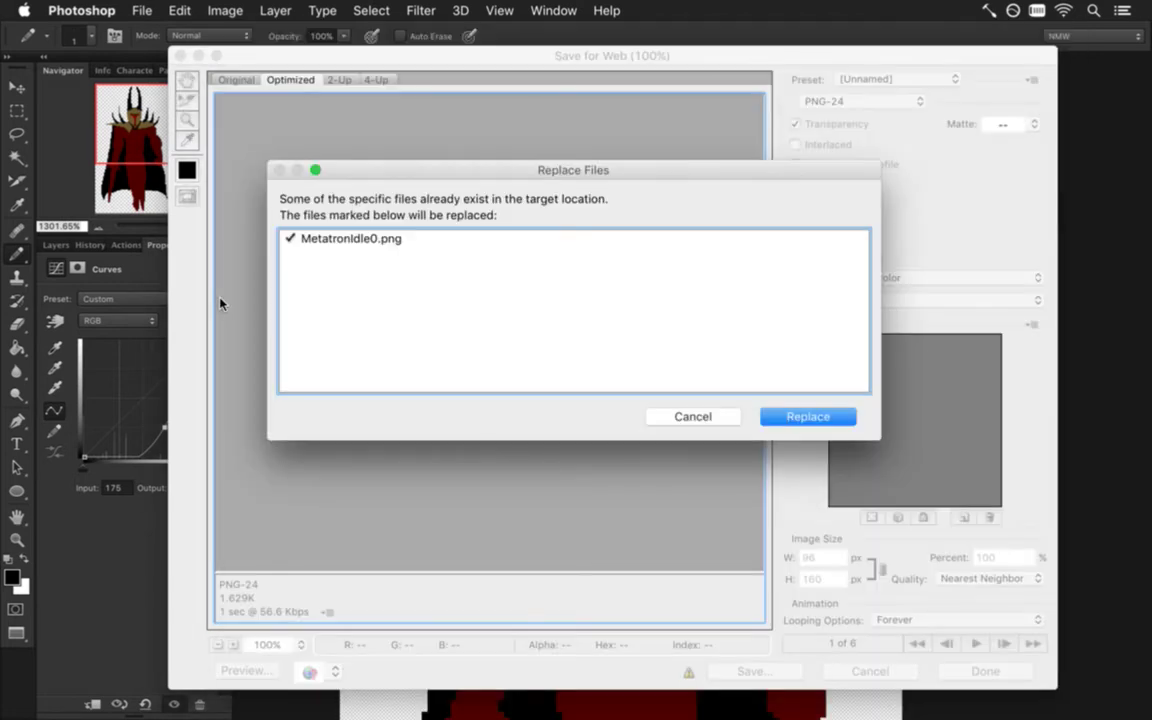
{"action": "key", "text": "Return"}
Step: Switch to Xcode and run the Songbringer project
{"action": "key", "text": "super+Tab"}
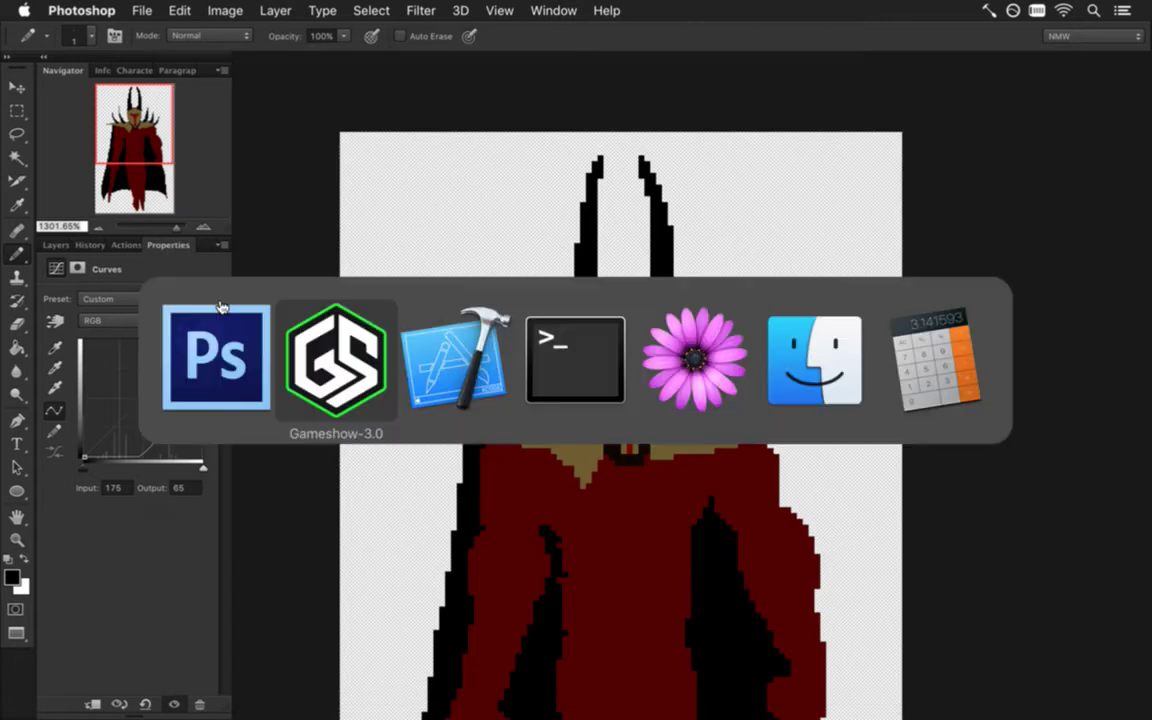
{"action": "key", "text": "super+Tab"}
{"action": "key", "text": "super+r"}
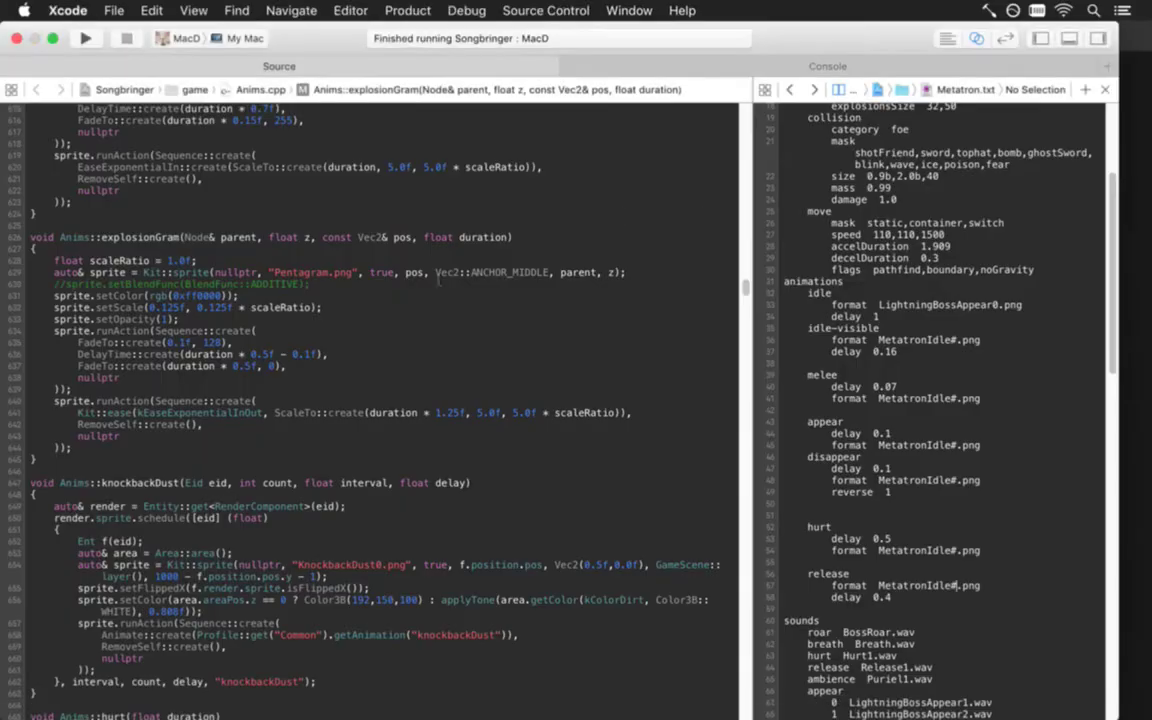
Step: Find the source file with the query "arpa" and open AreaPatterns.cpp in the editor
{"action": "left_click", "coordinate": [360, 334]}
{"action": "key", "text": "super+shift+o"}
{"action": "type", "text": "arpa"}
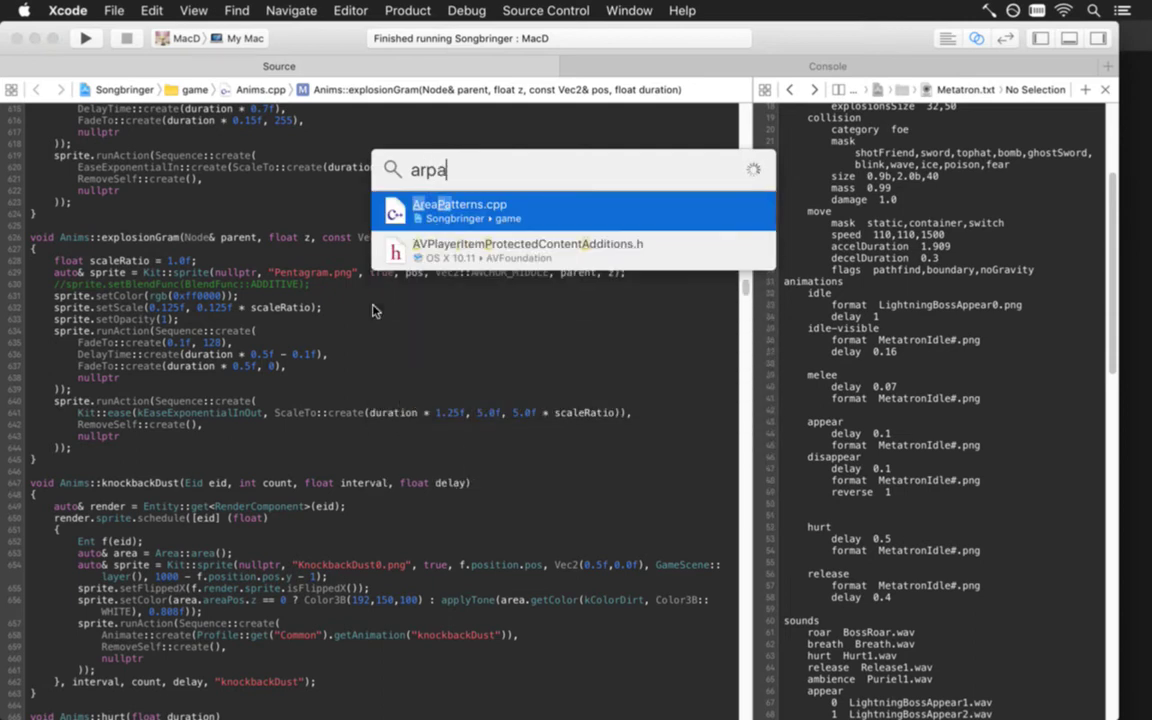
{"action": "key", "text": "Return"}
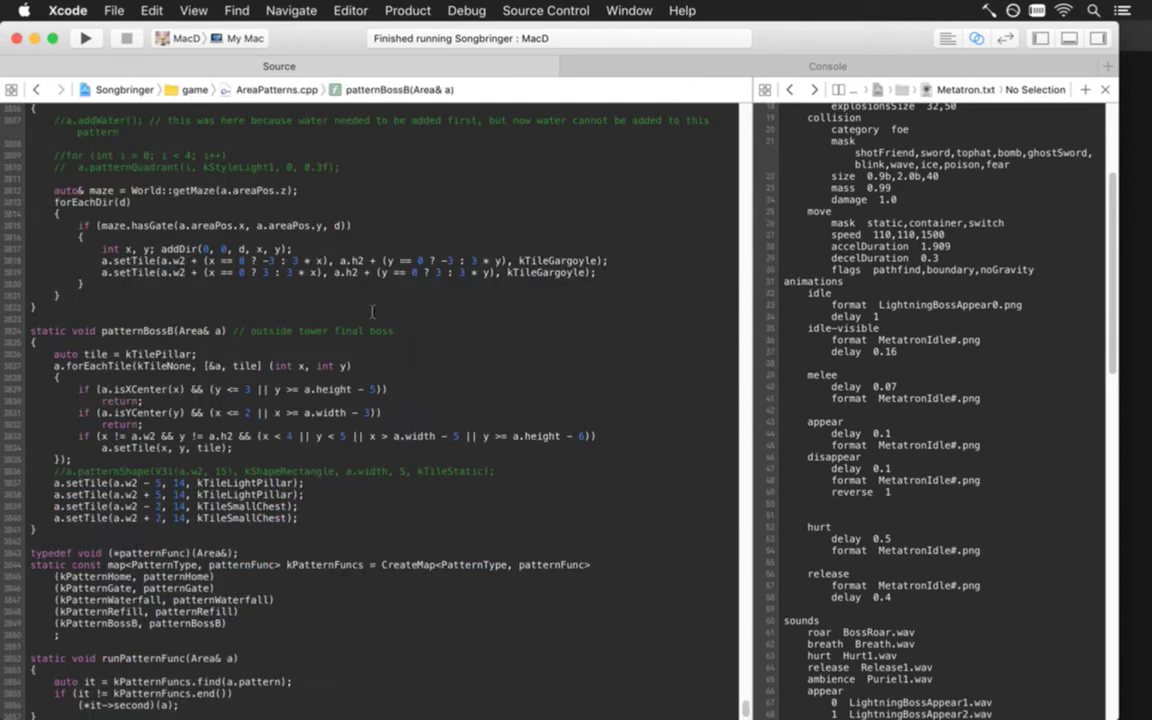
Step: Duplicate the commented-out a.patternShape line in patternBossB and uncomment the copy below it
{"action": "key", "text": "Down"}
{"action": "key", "text": "Down"}
{"action": "key", "text": "Down"}
{"action": "key", "text": "Down"}
{"action": "key", "text": "Down"}
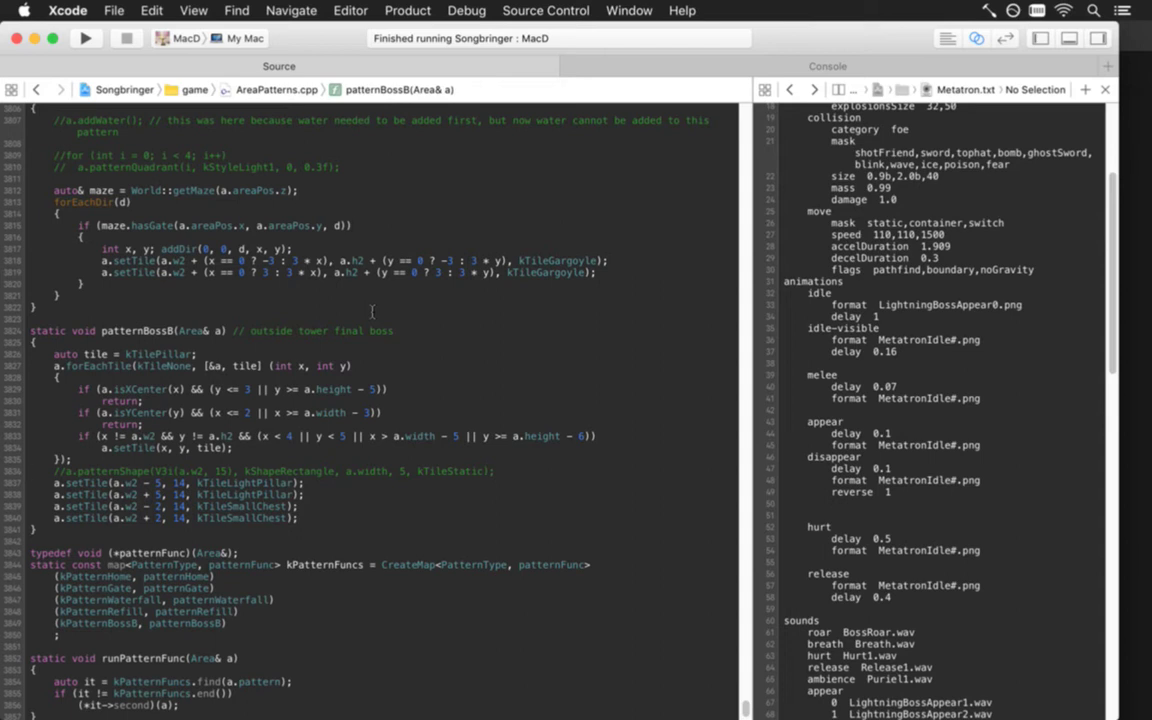
{"action": "key", "text": "shift+Down"}
{"action": "key", "text": "shift+Down"}
{"action": "key", "text": "Up"}
{"action": "key", "text": "Return"}
{"action": "key", "text": "Delete"}
{"action": "key", "text": "shift+Down"}
{"action": "key", "text": "super+c"}
{"action": "key", "text": "Left"}
{"action": "key", "text": "super+v"}
{"action": "key", "text": "Right"}
{"action": "key", "text": "Delete"}
{"action": "key", "text": "Delete"}
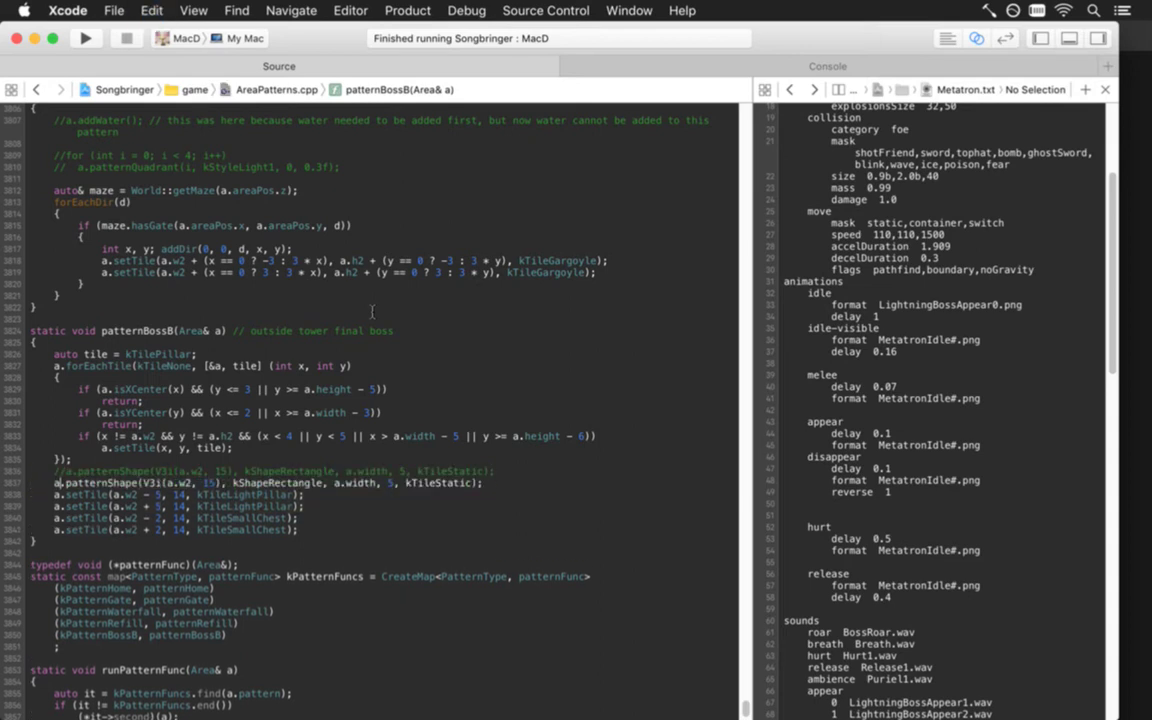
Step: Try a.w2 as the width argument of the uncommented patternShape call and return it to a.width
{"action": "key", "text": "Right"}
{"action": "key", "text": "Right"}
{"action": "key", "text": "Right"}
{"action": "key", "text": "Right"}
{"action": "key", "text": "Right"}
{"action": "key", "text": "Right"}
{"action": "key", "text": "Right"}
{"action": "key", "text": "Right"}
{"action": "key", "text": "Right"}
{"action": "key", "text": "Right"}
{"action": "key", "text": "Right"}
{"action": "key", "text": "Right"}
{"action": "key", "text": "Right"}
{"action": "key", "text": "Right"}
{"action": "key", "text": "Right"}
{"action": "key", "text": "Right"}
{"action": "key", "text": "Right"}
{"action": "key", "text": "Right"}
{"action": "key", "text": "Right"}
{"action": "key", "text": "Right"}
{"action": "key", "text": "Right"}
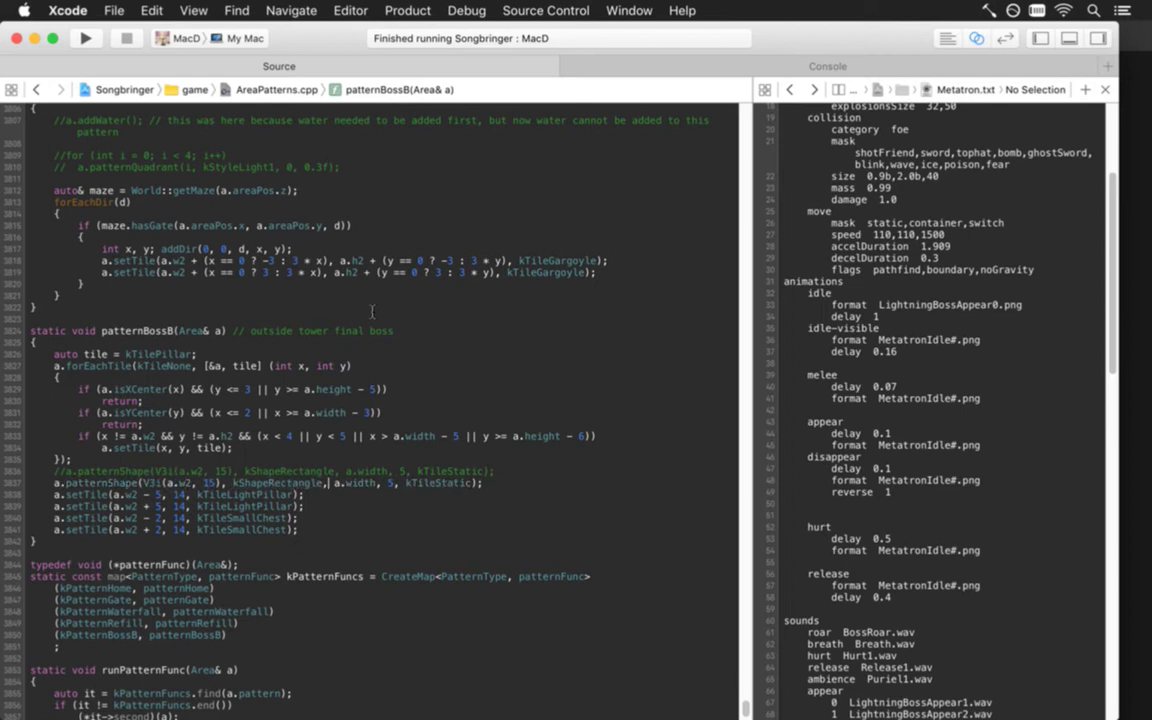
{"action": "key", "text": "Delete"}
{"action": "key", "text": "Delete"}
{"action": "key", "text": "Delete"}
{"action": "key", "text": "Delete"}
{"action": "key", "text": "Delete"}
{"action": "key", "text": "Delete"}
{"action": "key", "text": "Delete"}
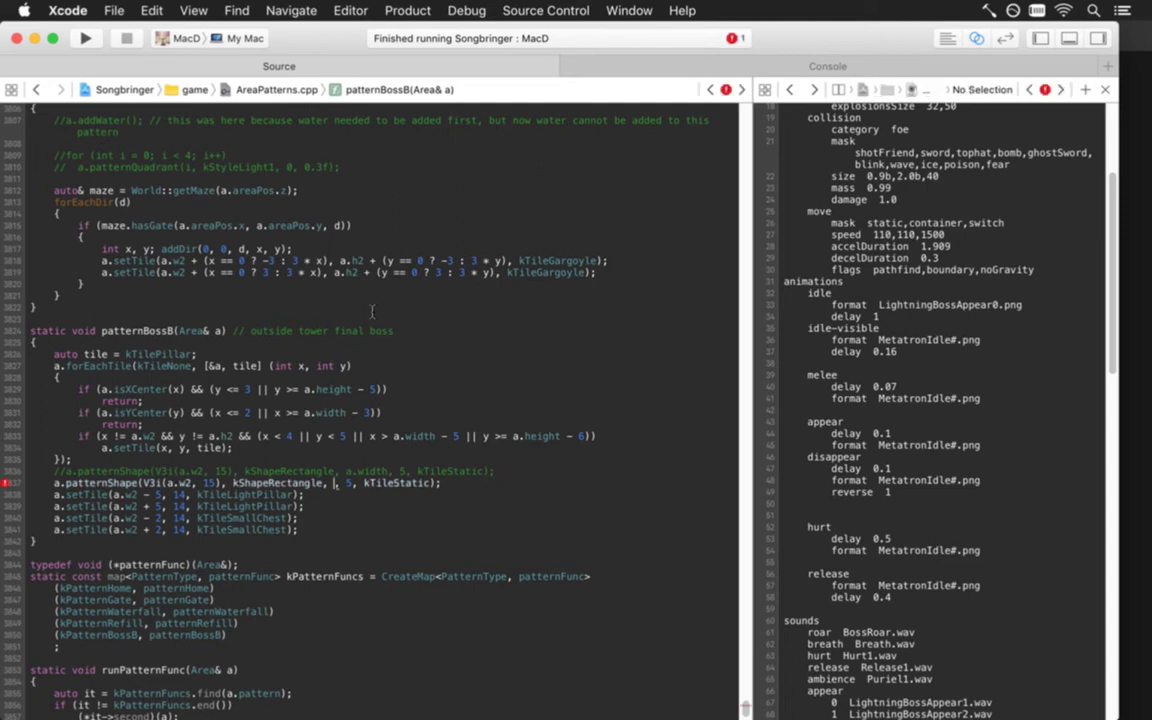
{"action": "type", "text": "a.w2"}
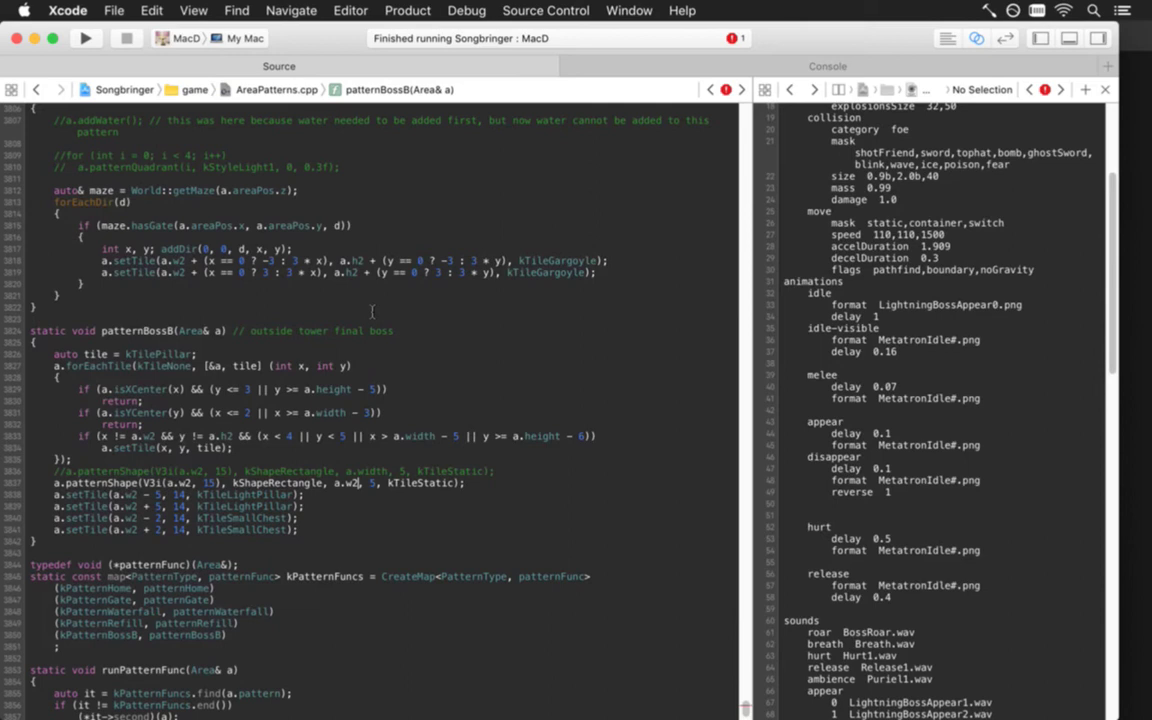
{"action": "key", "text": "BackSpace"}
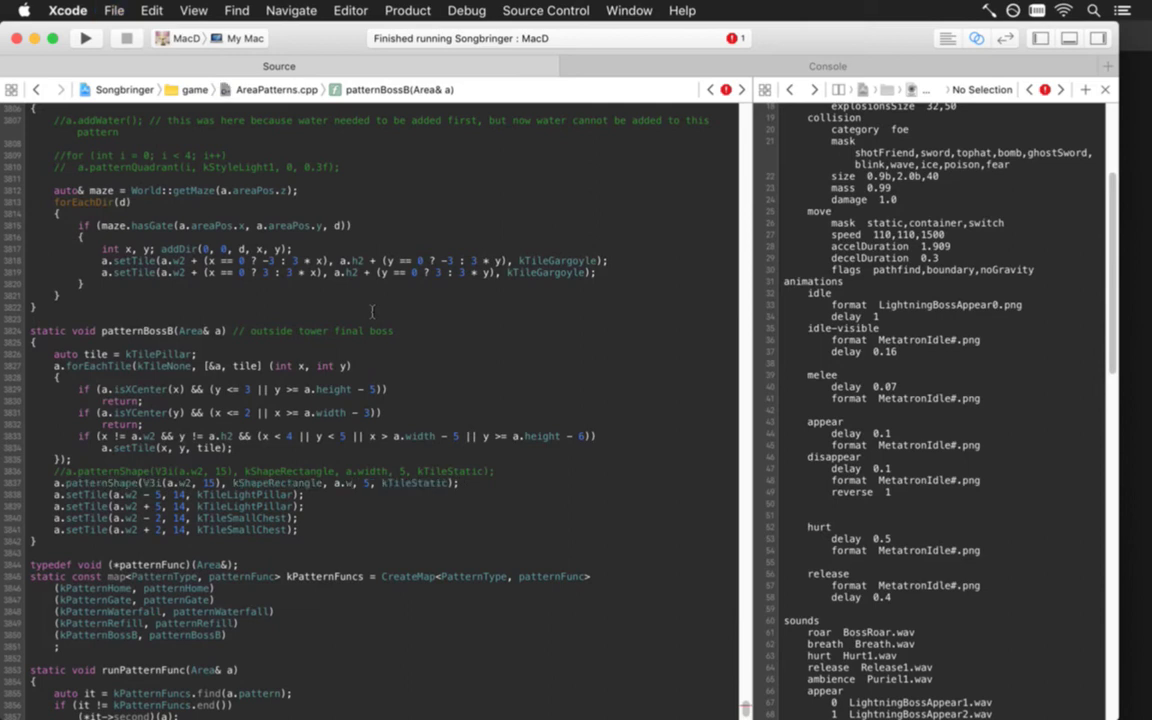
{"action": "type", "text": "idth"}
Step: Change the tile type in the uncommented patternShape call to kTileSky and build the project
{"action": "key", "text": "Right"}
{"action": "key", "text": "Right"}
{"action": "key", "text": "Right"}
{"action": "key", "text": "Right"}
{"action": "key", "text": "Right"}
{"action": "key", "text": "Delete"}
{"action": "key", "text": "Delete"}
{"action": "key", "text": "Delete"}
{"action": "key", "text": "Delete"}
{"action": "type", "text": "Sky"}
{"action": "key", "text": "super+b"}
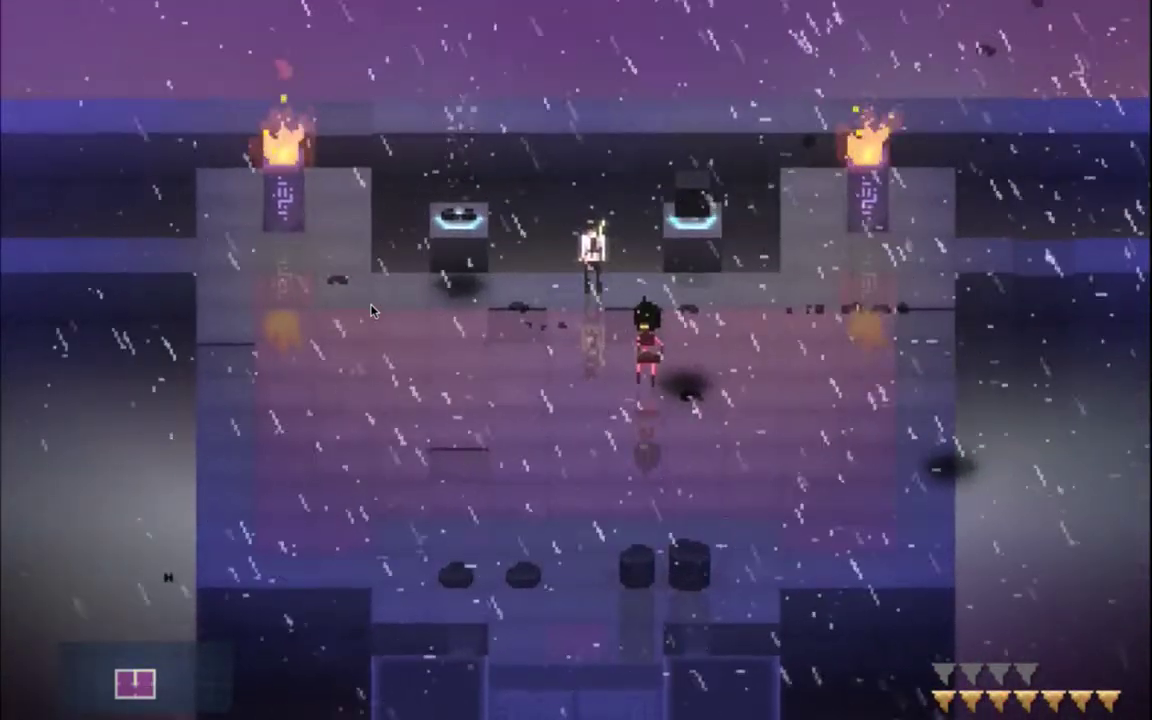
Step: Playtest the boss arena by moving the player across it and checking the equipment and map screen
{"action": "key", "text": "Right"}
{"action": "key", "text": "Right"}
{"action": "key", "text": "Down"}
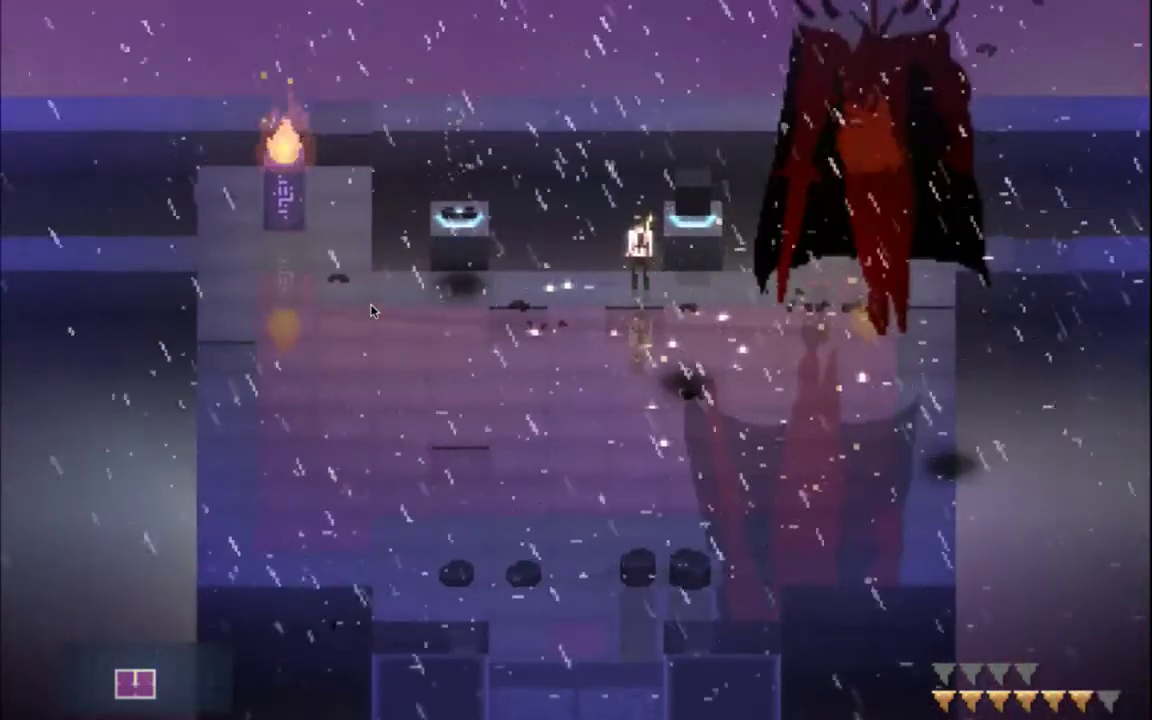
{"action": "key", "text": "a"}
{"action": "key", "text": "a"}
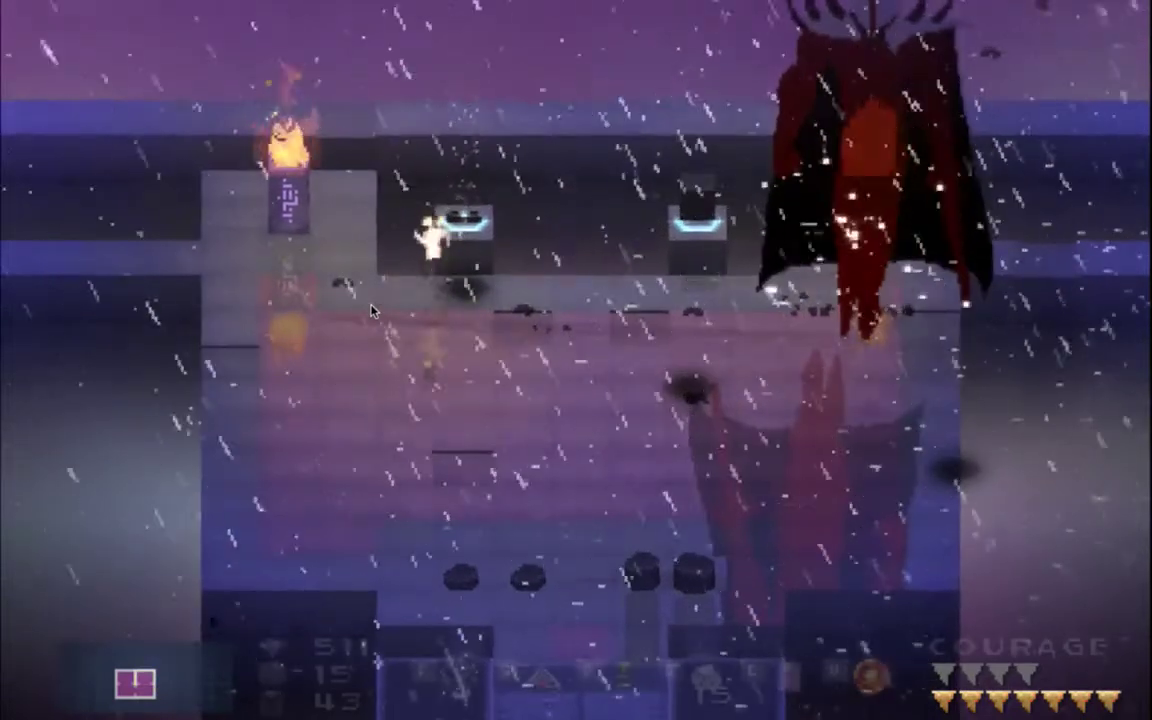
{"action": "key", "text": "a"}
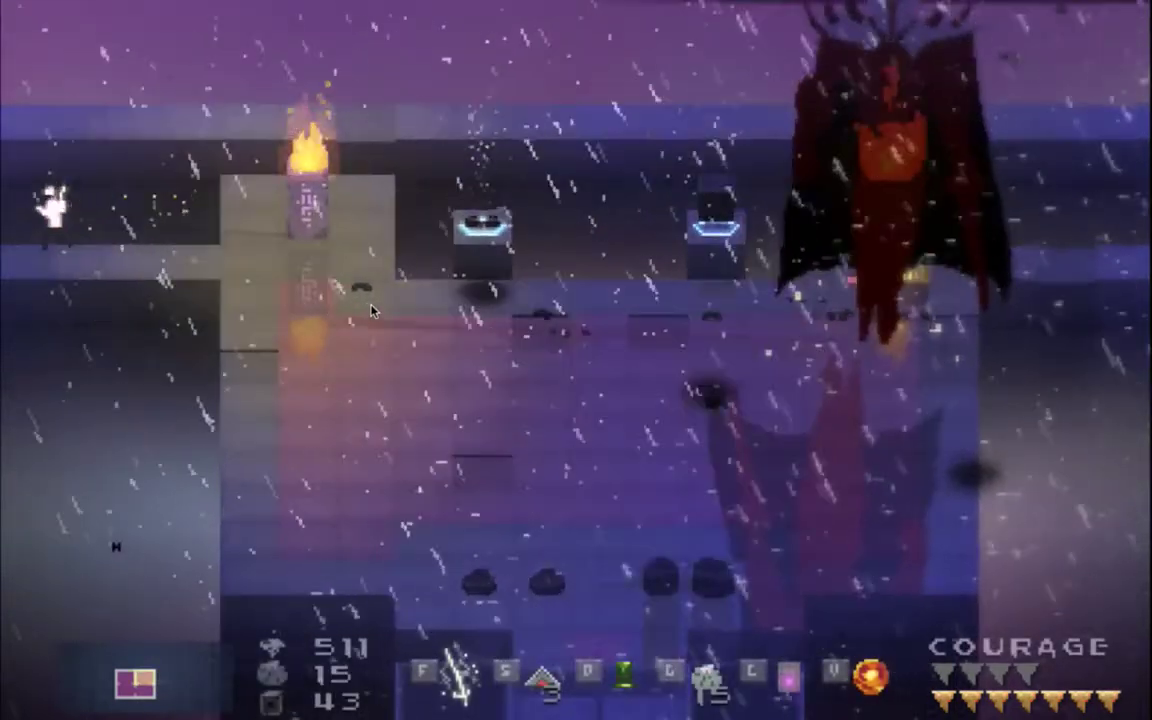
{"action": "key", "text": "d"}
{"action": "key", "text": "Return"}
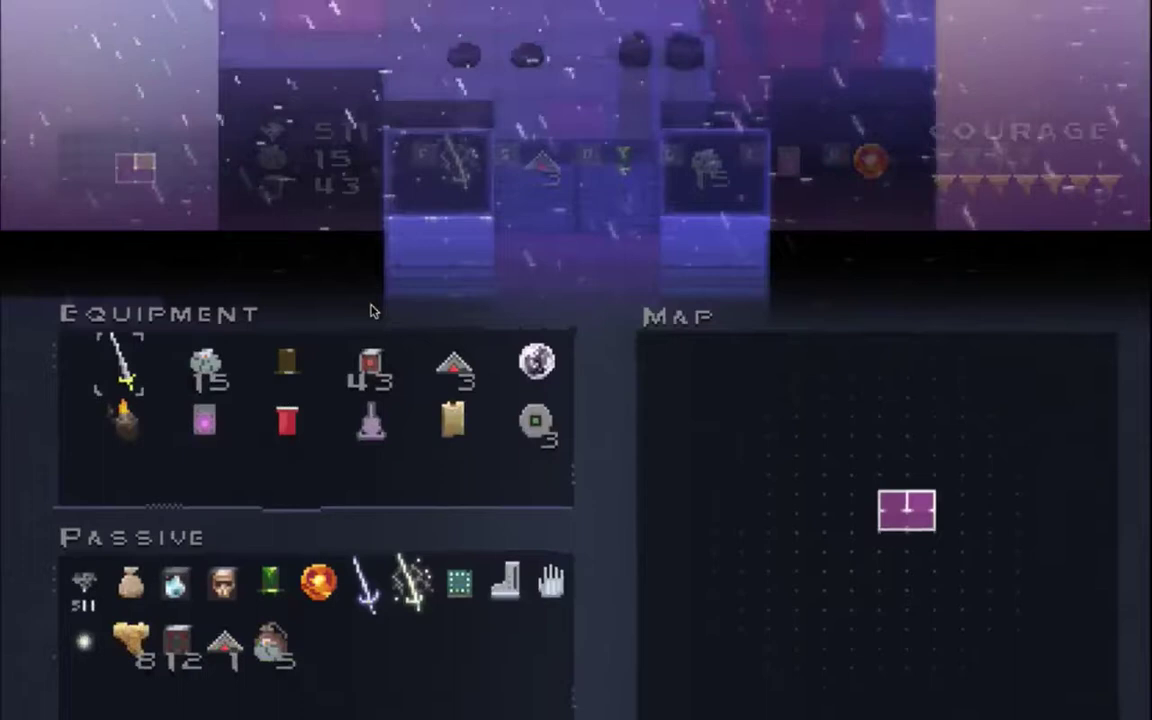
{"action": "key", "text": "Return"}
Step: Cycle the game's debug overlays to examine the arena's tiles and entities, and quit the game
{"action": "key", "text": "grave"}
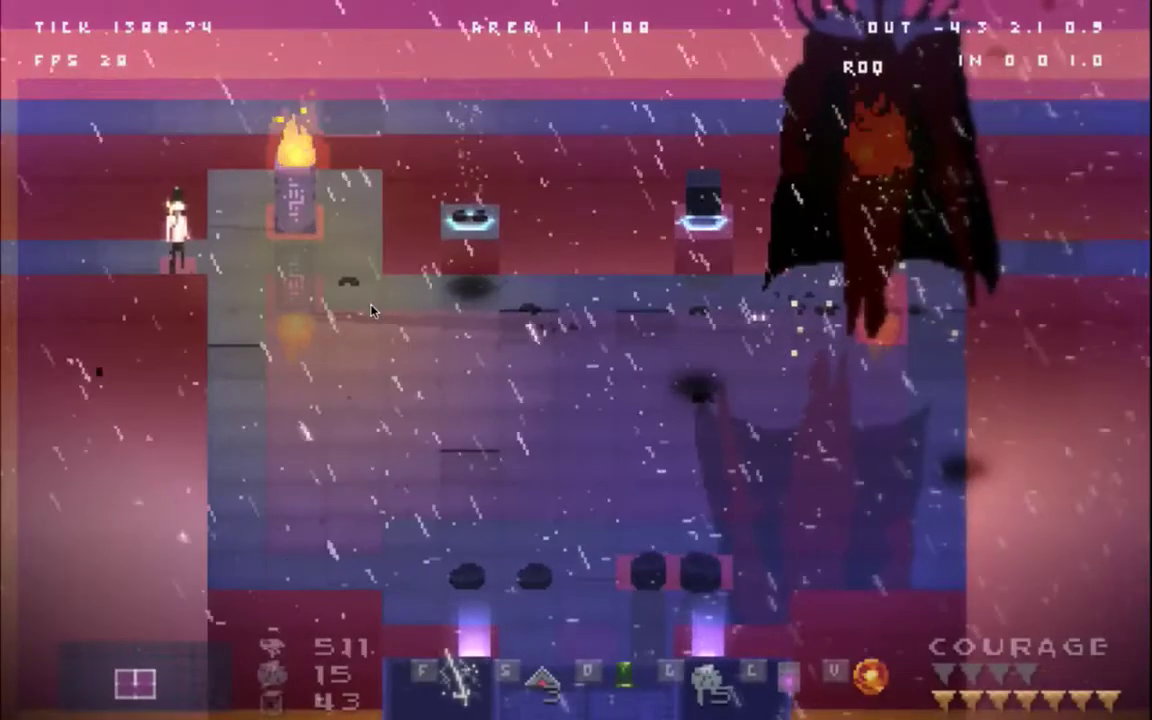
{"action": "key", "text": "grave"}
{"action": "key", "text": "grave"}
{"action": "key", "text": "Left"}
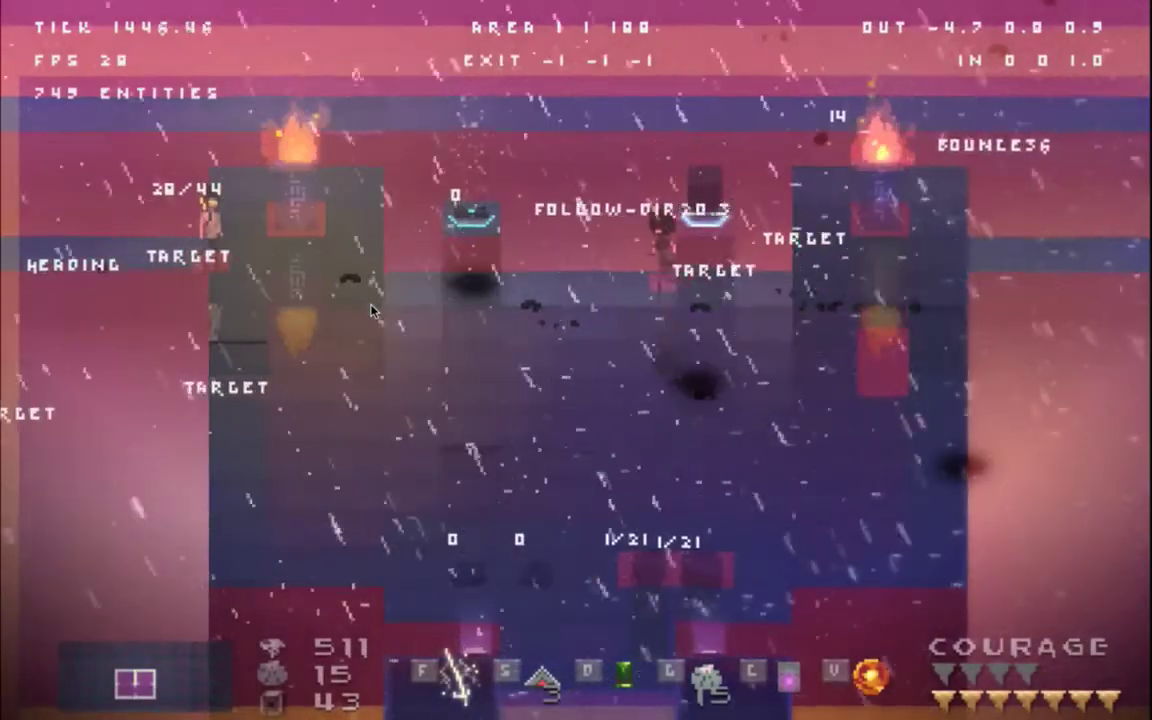
{"action": "key", "text": "grave"}
{"action": "key", "text": "super+q"}
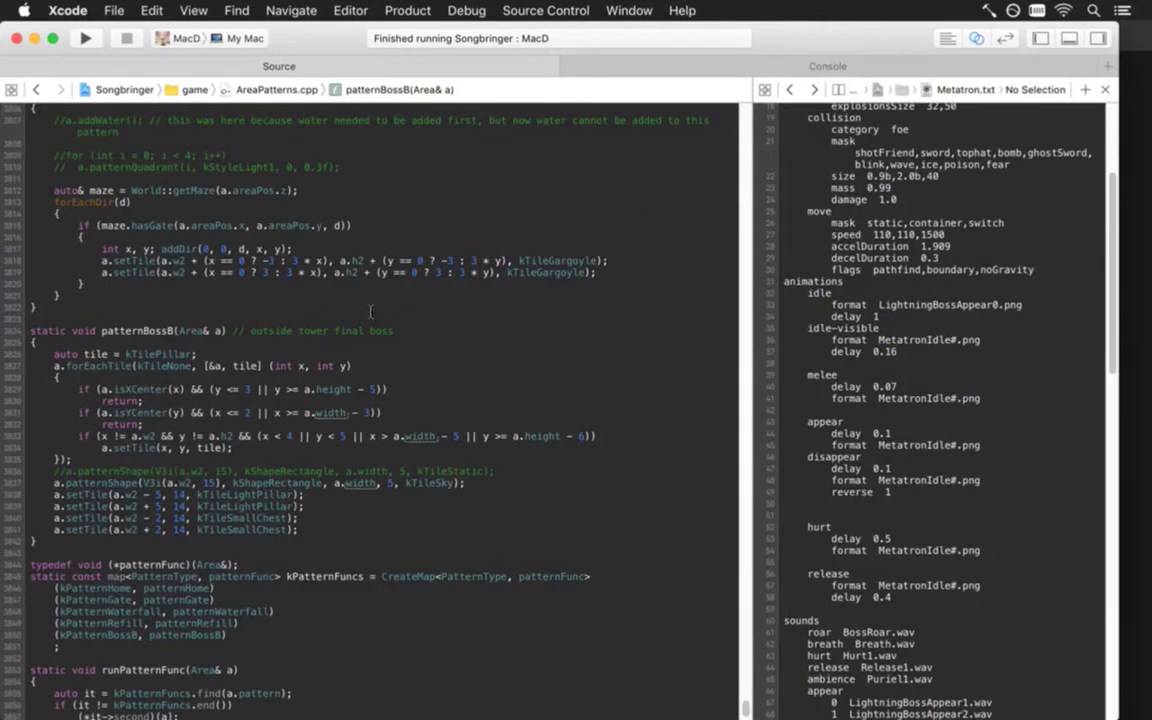
Step: Extend the patternShape width argument to a.width - a.wallThickness * 2, save the file and run the game
{"action": "type", "text": "- a.wall"}
{"action": "key", "text": "Return"}
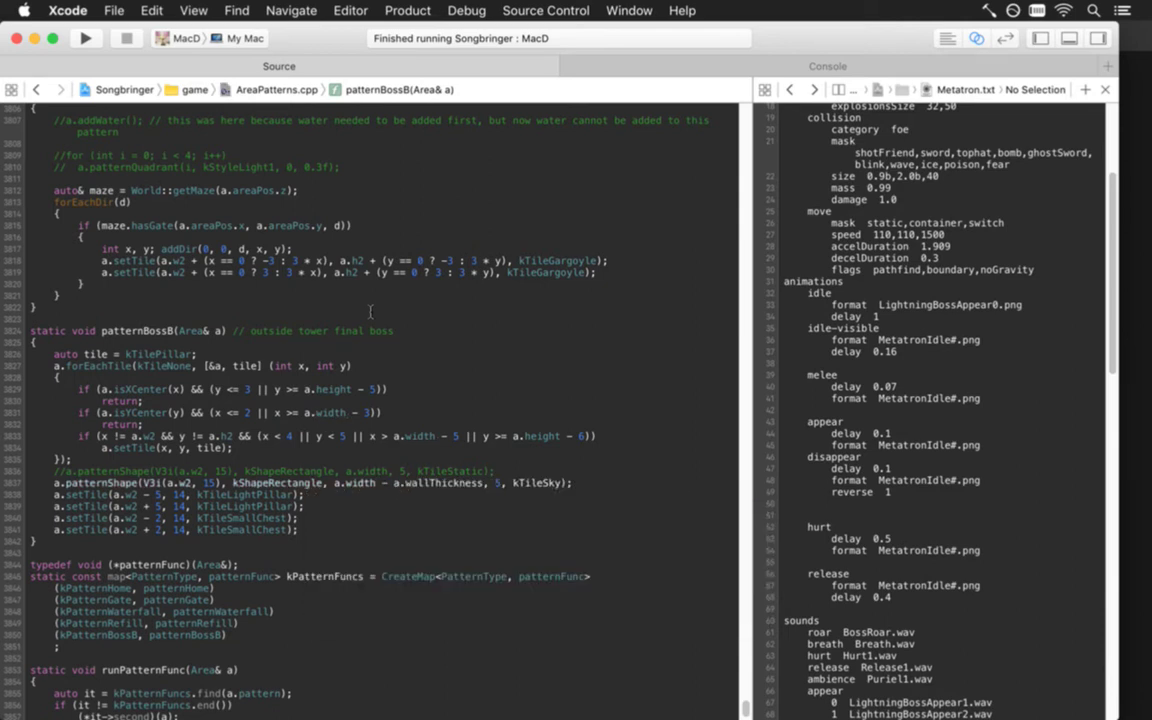
{"action": "type", "text": "* 2"}
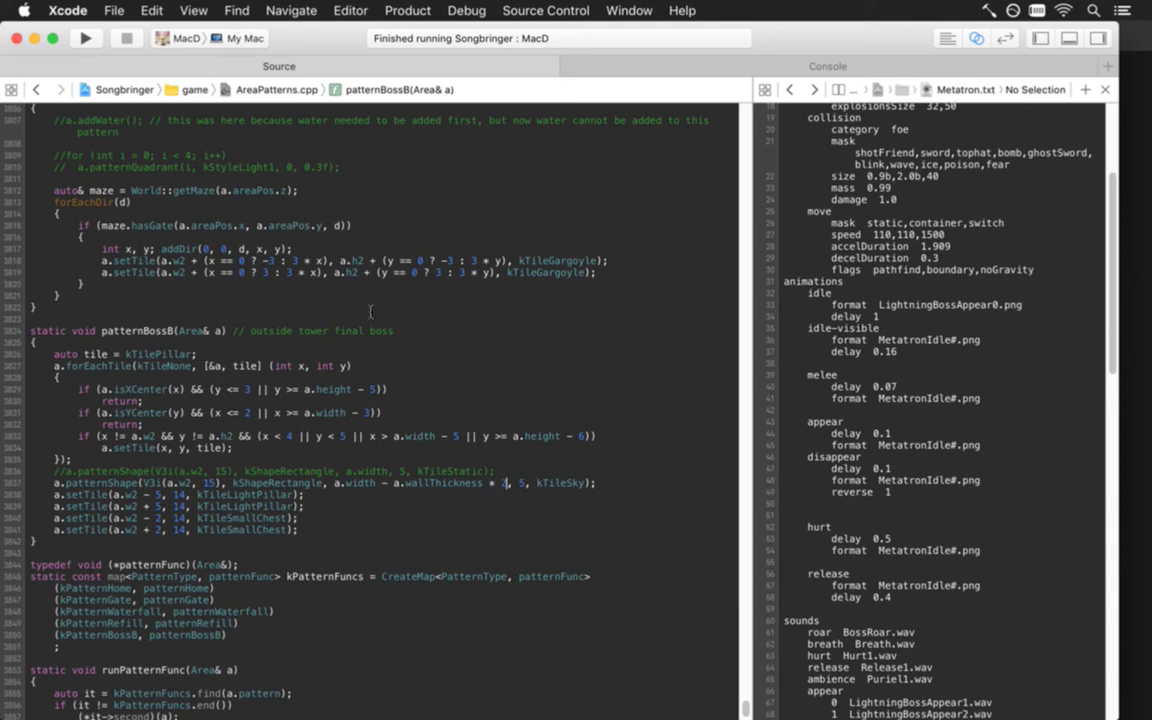
{"action": "key", "text": "super+s"}
{"action": "key", "text": "super+r"}
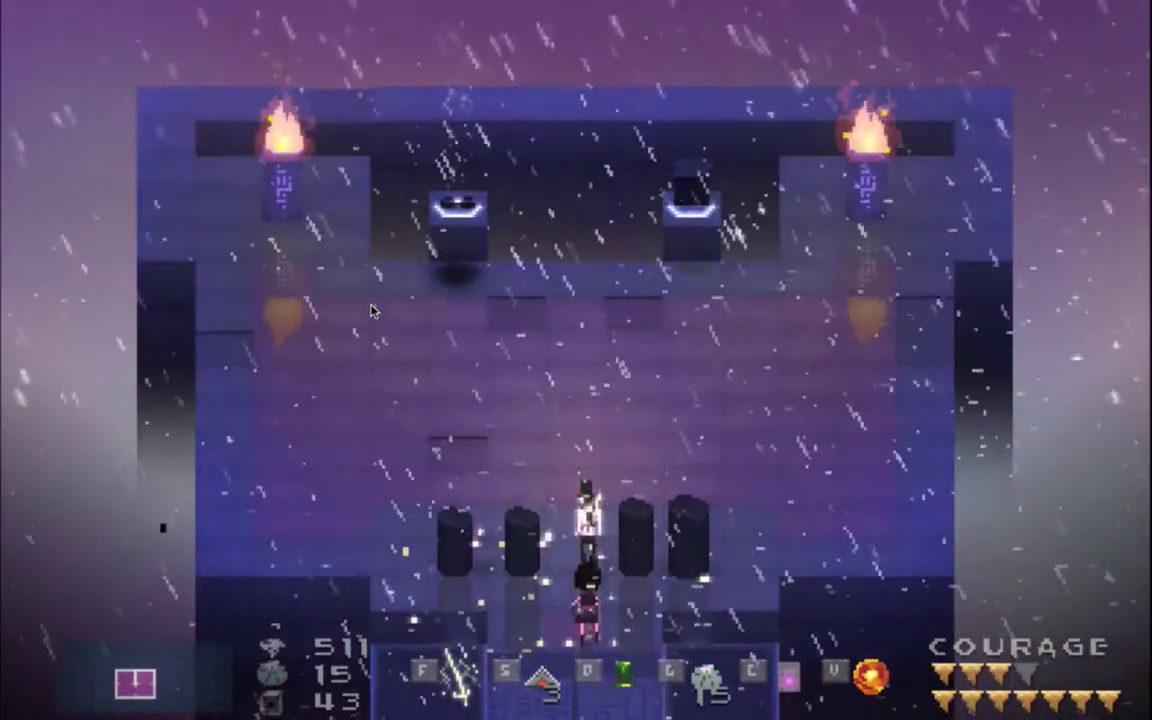
Step: Playtest the boss fight in the reshaped arena, switch back to Xcode and stop the running game
{"action": "key", "text": "Left"}
{"action": "key", "text": "Up"}
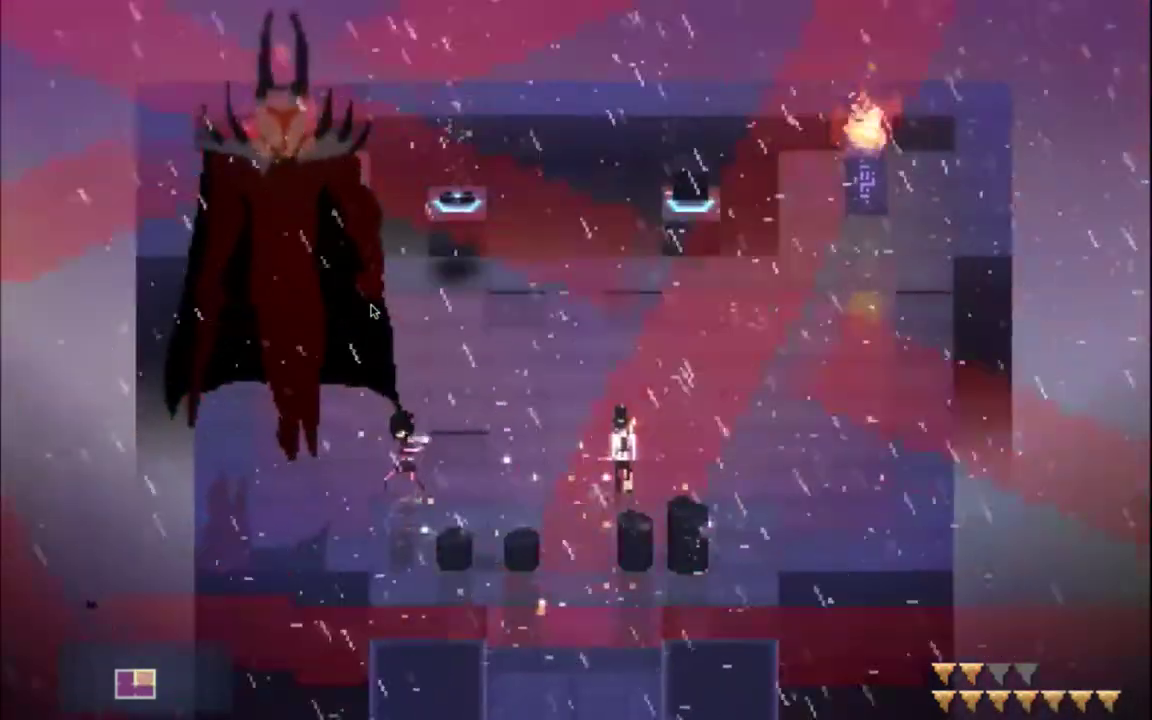
{"action": "key", "text": "Left"}
{"action": "key", "text": "Right"}
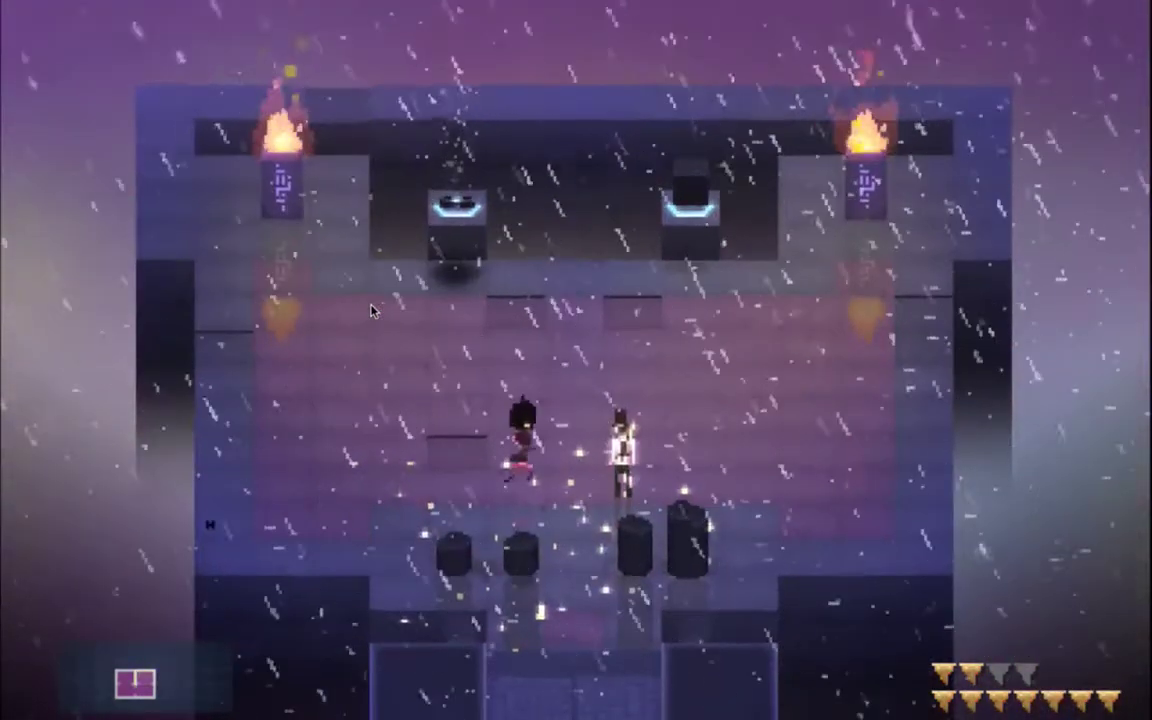
{"action": "key", "text": "Left"}
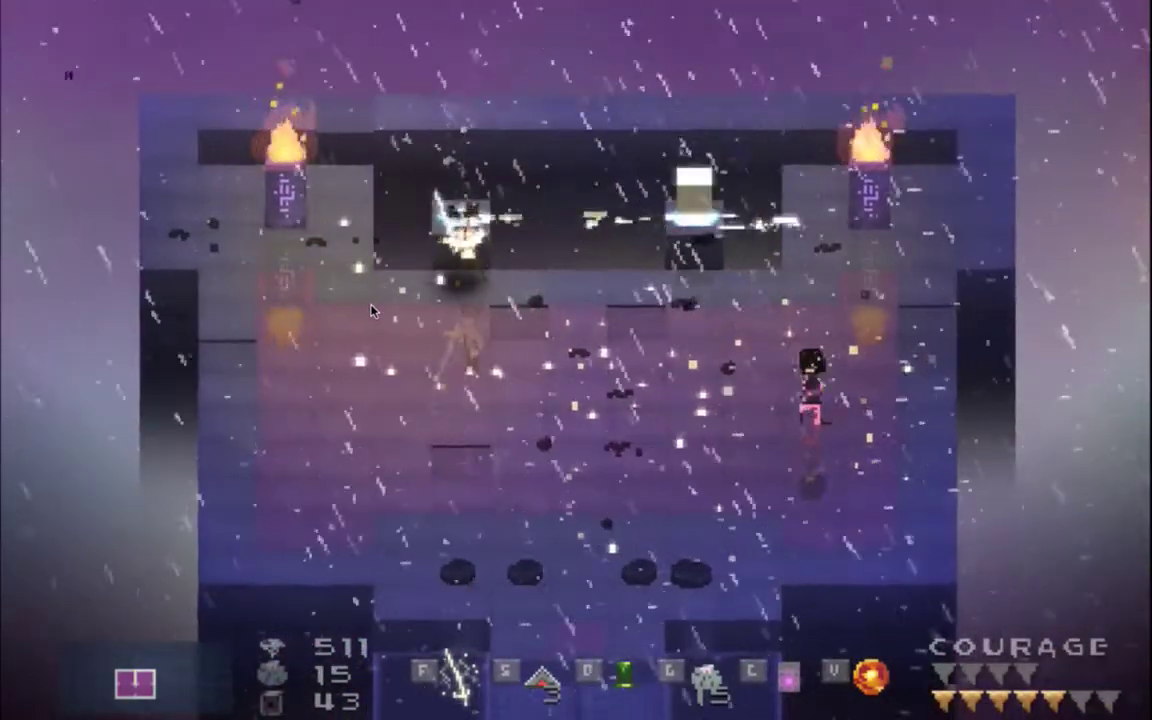
{"action": "key", "text": "super+Tab"}
{"action": "key", "text": "super+period"}
Step: Copy the two kTileLightPillar setTile lines in patternBossB and paste them below the kTileSmallChest lines
{"action": "key", "text": "Down"}
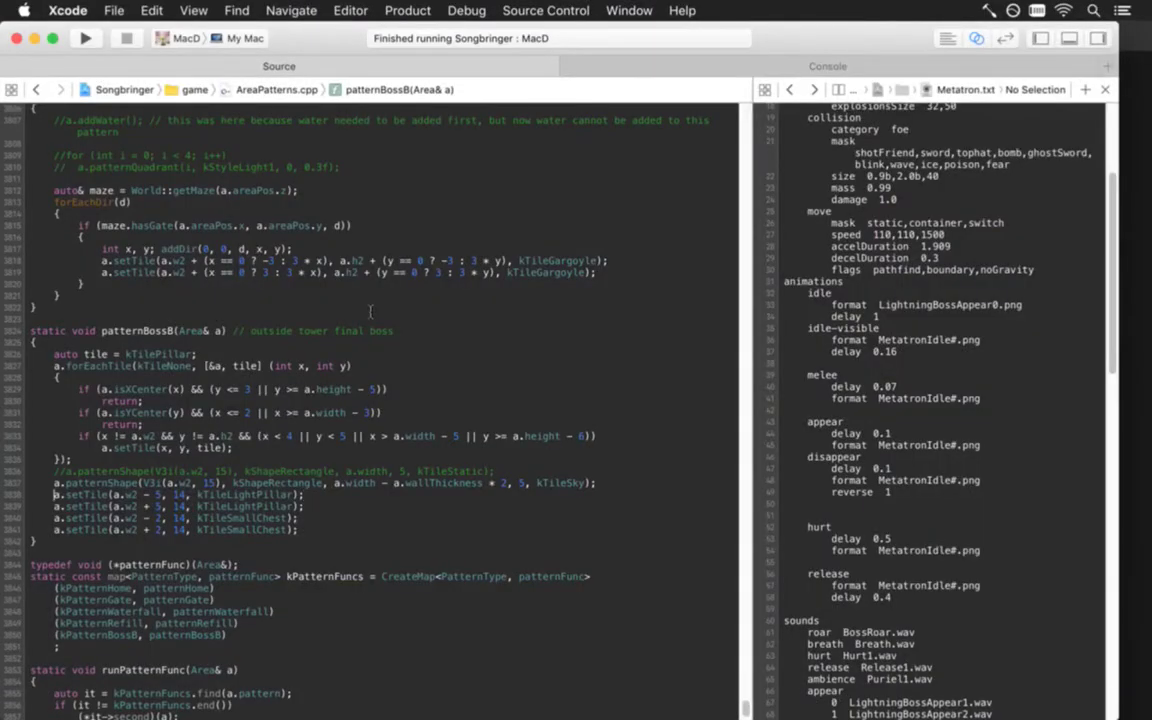
{"action": "key", "text": "super+Left"}
{"action": "key", "text": "shift+Down"}
{"action": "key", "text": "shift+Down"}
{"action": "key", "text": "super+c"}
{"action": "key", "text": "Right"}
{"action": "key", "text": "Down"}
{"action": "key", "text": "Down"}
{"action": "key", "text": "super+v"}
{"action": "key", "text": "super+v"}
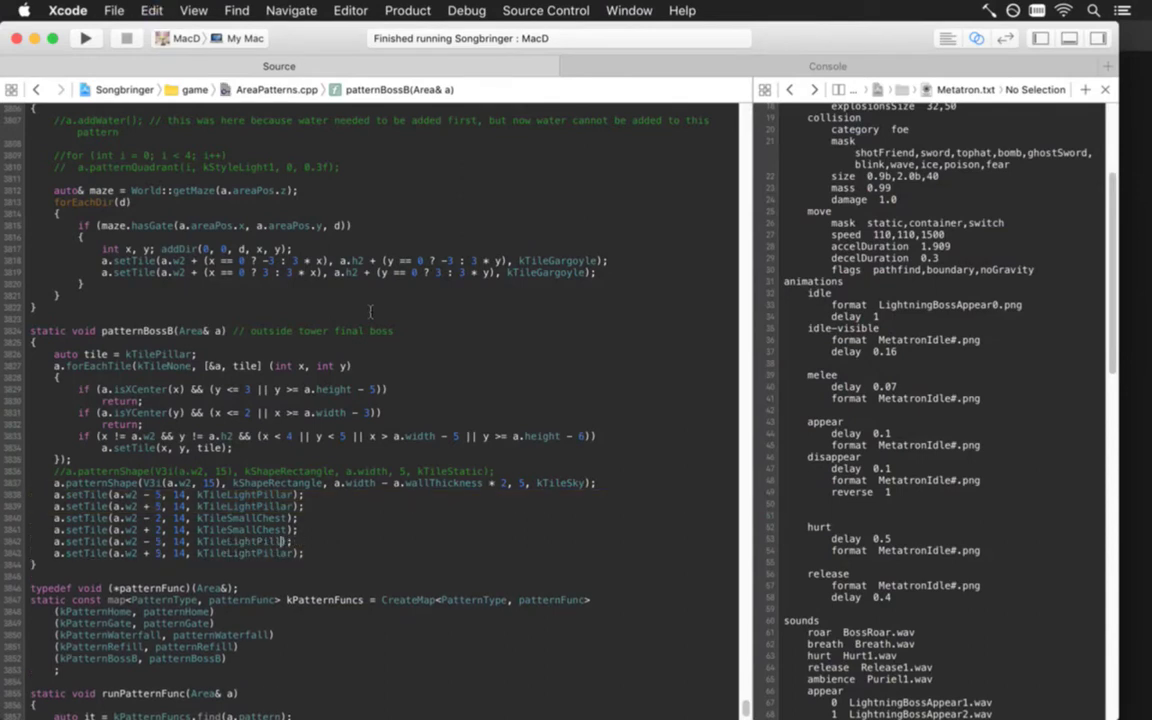
Step: Change the tile type in the two pasted setTile lines of patternBossB to kTileGargoyle
{"action": "key", "text": "BackSpace"}
{"action": "key", "text": "BackSpace"}
{"action": "key", "text": "BackSpace"}
{"action": "key", "text": "BackSpace"}
{"action": "key", "text": "BackSpace"}
{"action": "type", "text": "Gar"}
{"action": "key", "text": "Return"}
{"action": "key", "text": "BackSpace"}
{"action": "key", "text": "BackSpace"}
{"action": "key", "text": "BackSpace"}
{"action": "key", "text": "BackSpace"}
{"action": "key", "text": "BackSpace"}
{"action": "key", "text": "BackSpace"}
{"action": "key", "text": "BackSpace"}
{"action": "key", "text": "BackSpace"}
{"action": "key", "text": "BackSpace"}
{"action": "type", "text": "Gar"}
{"action": "key", "text": "Return"}
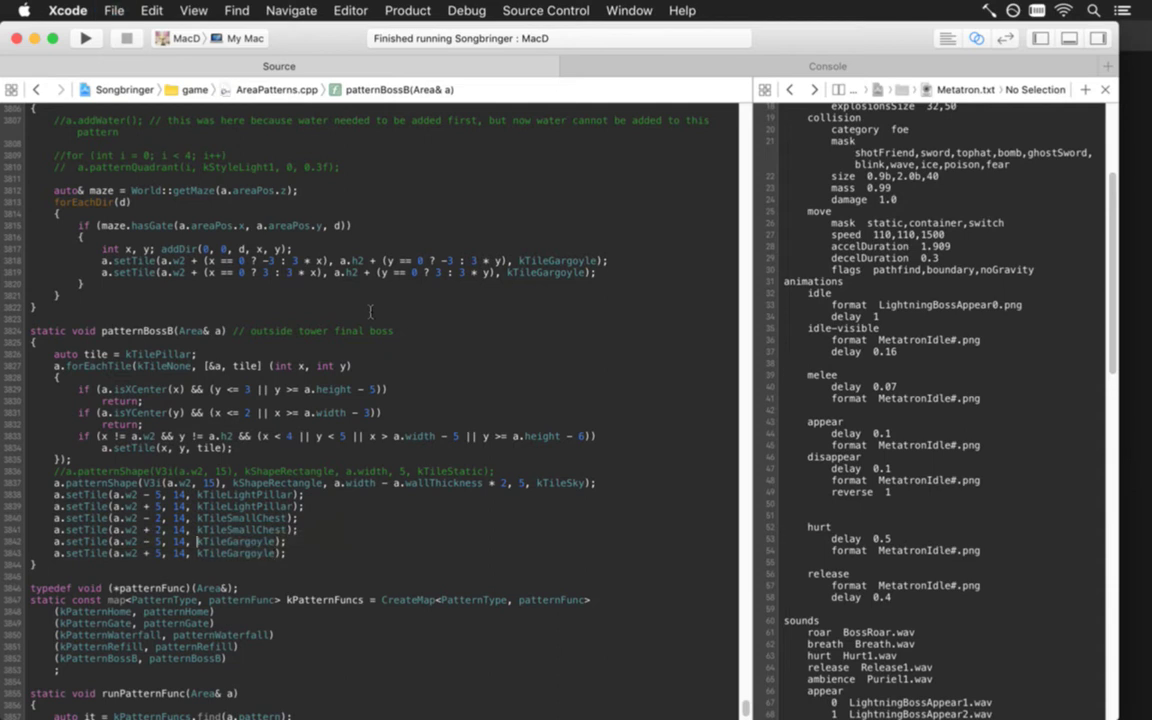
Step: Set the x arguments of the two kTileGargoyle lines to a.w2 - 8 and a.w2 + 8
{"action": "key", "text": "Left"}
{"action": "key", "text": "Left"}
{"action": "key", "text": "Left"}
{"action": "key", "text": "Left"}
{"action": "key", "text": "BackSpace"}
{"action": "key", "text": "BackSpace"}
{"action": "key", "text": "BackSpace"}
{"action": "key", "text": "BackSpace"}
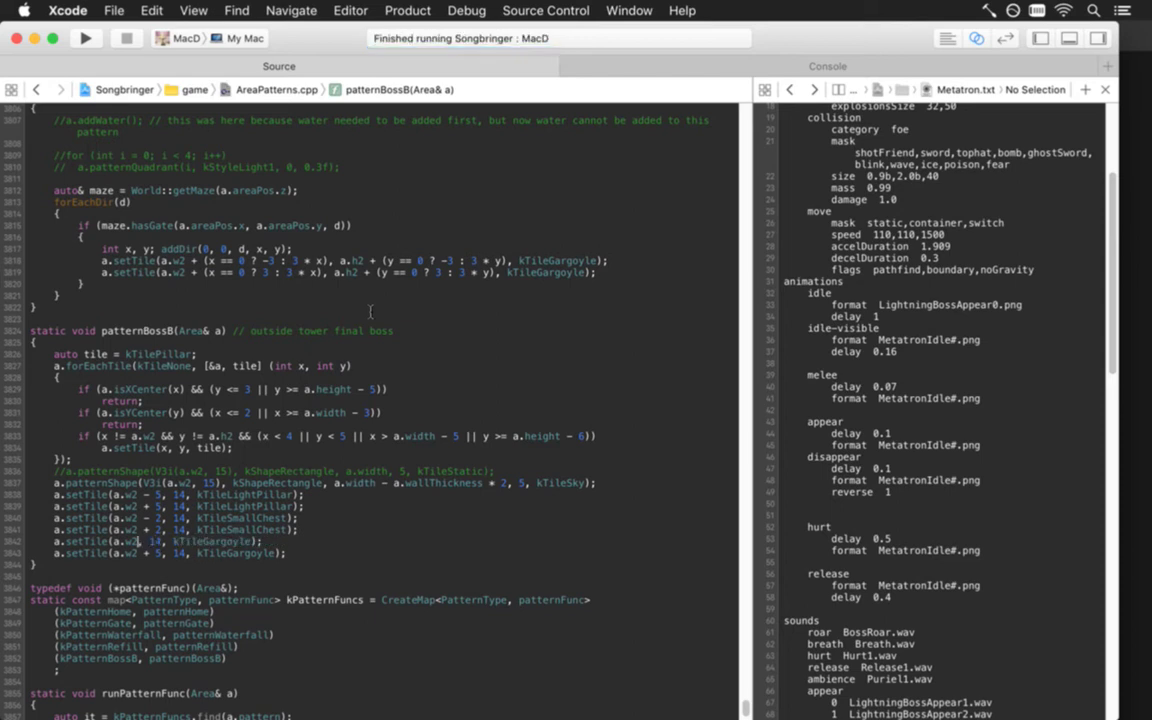
{"action": "key", "text": "Delete"}
{"action": "key", "text": "Delete"}
{"action": "key", "text": "Delete"}
{"action": "key", "text": "Delete"}
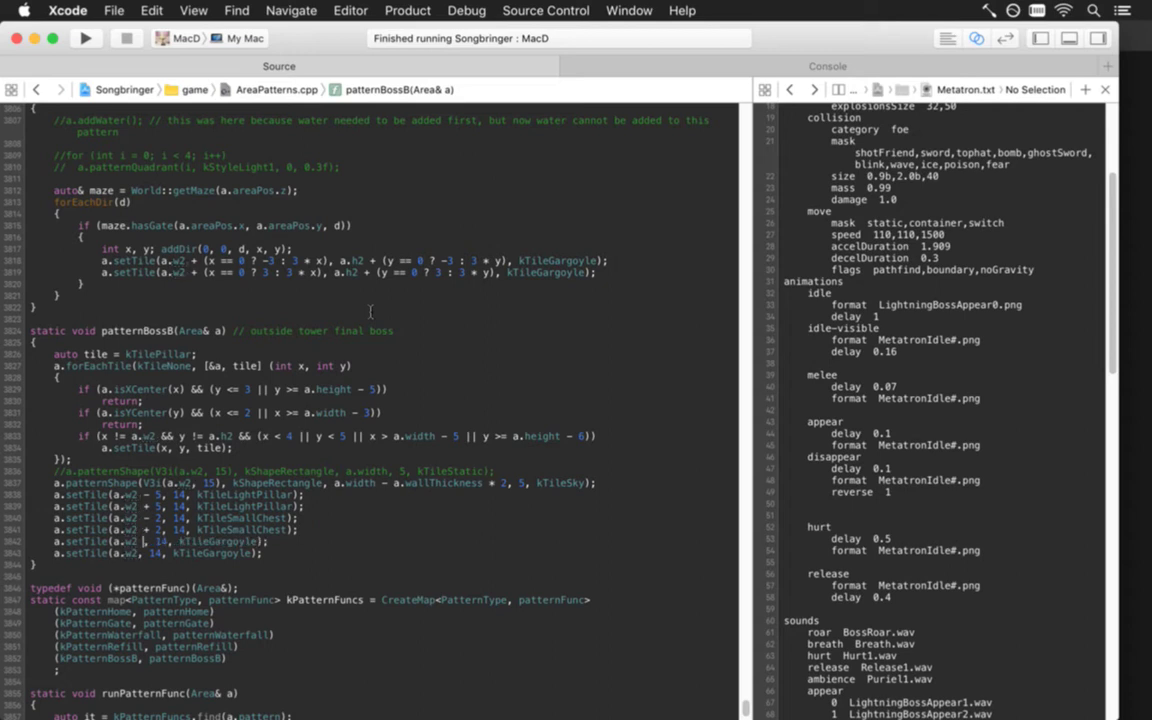
{"action": "key", "text": "Up"}
{"action": "type", "text": "- "}
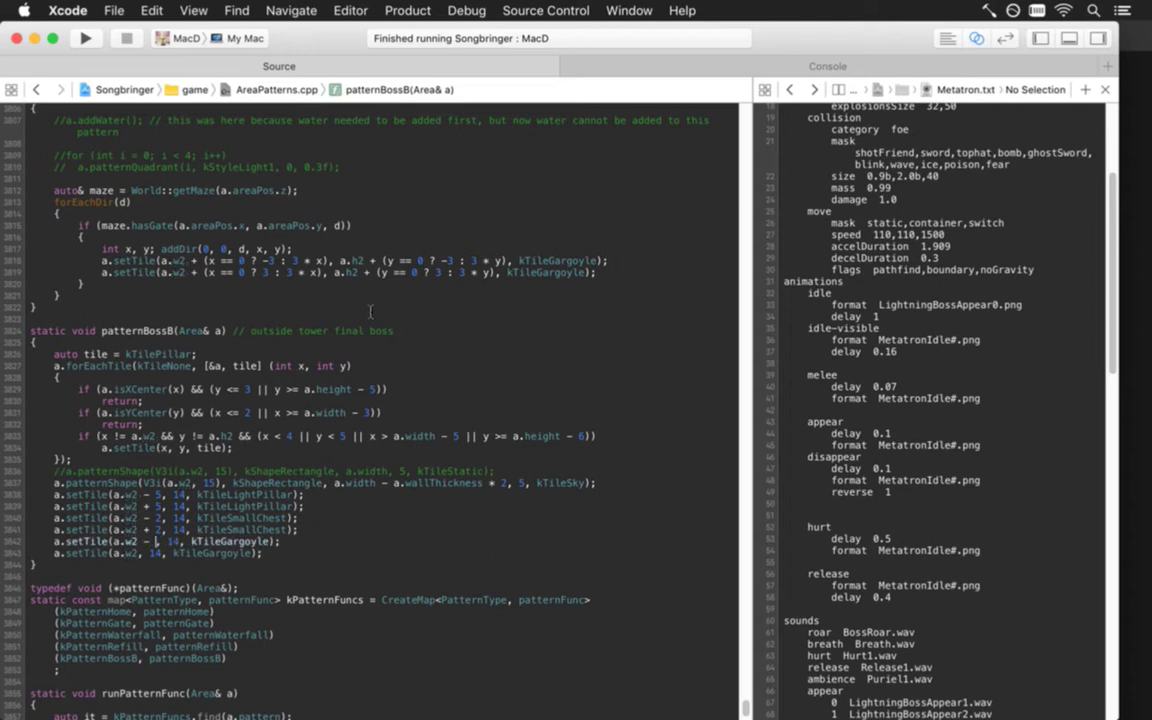
{"action": "type", "text": "3"}
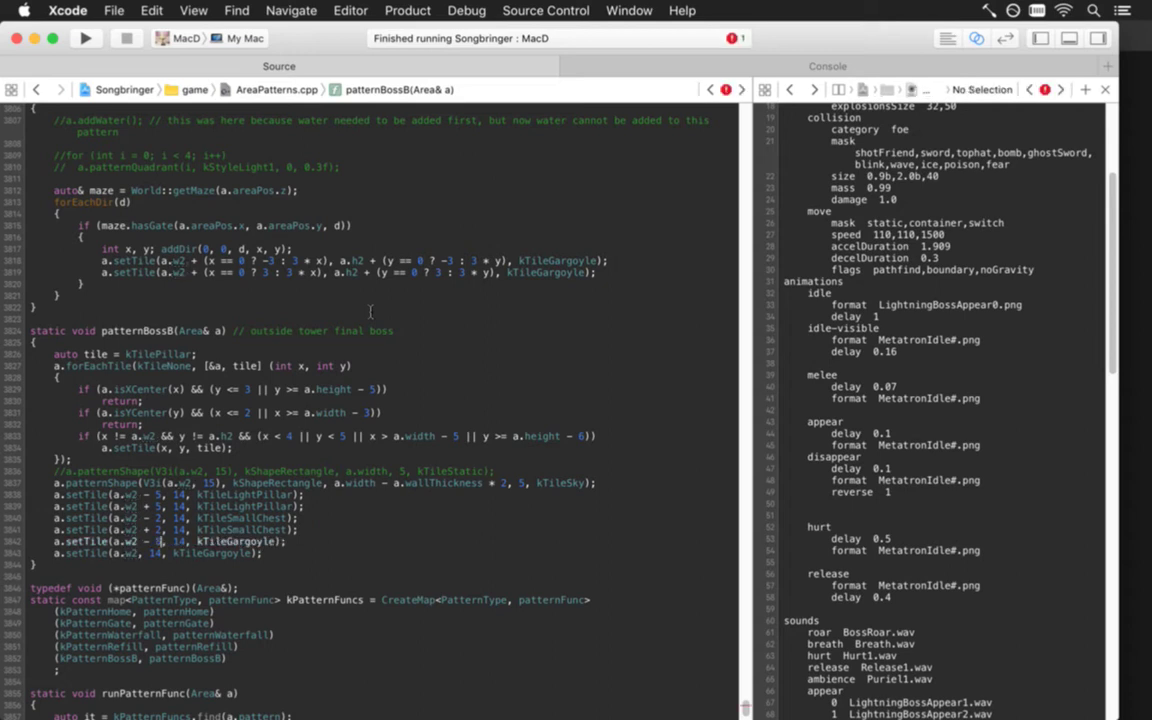
{"action": "key", "text": "Left"}
{"action": "key", "text": "Left"}
{"action": "type", "text": "+ "}
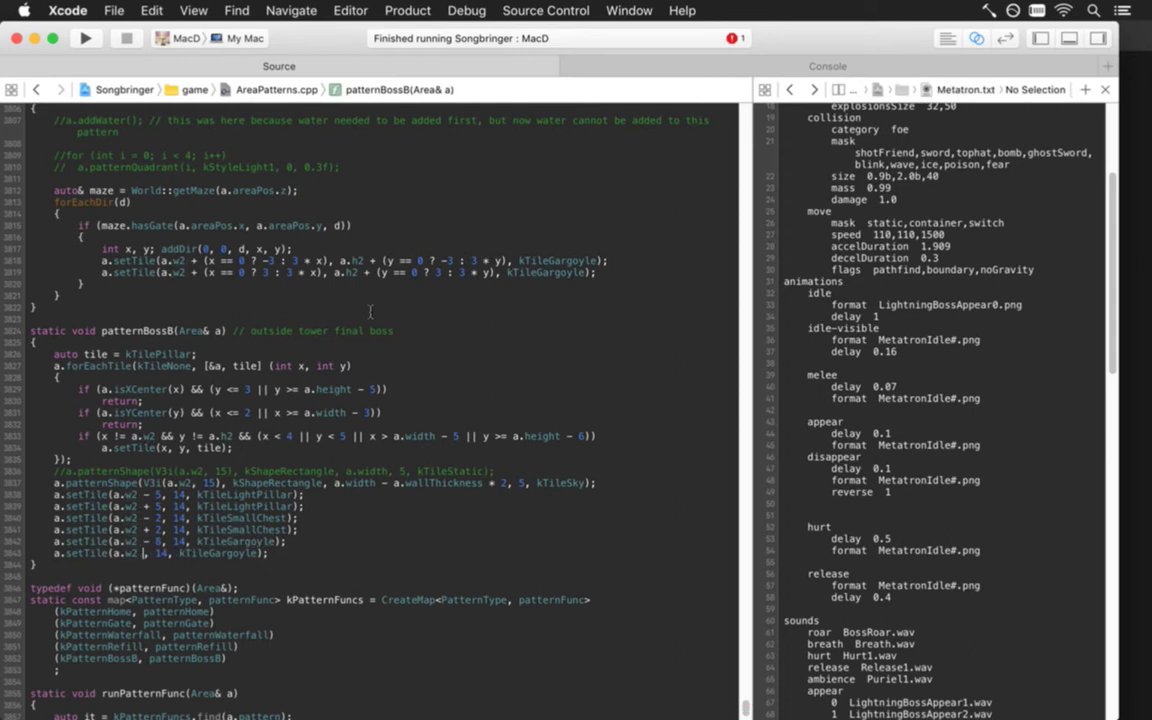
{"action": "type", "text": "8"}
Step: Set the y argument of both kTileGargoyle lines to a.h2 - 2 and save the file
{"action": "key", "text": "Up"}
{"action": "key", "text": "Right"}
{"action": "key", "text": "Delete"}
{"action": "key", "text": "Delete"}
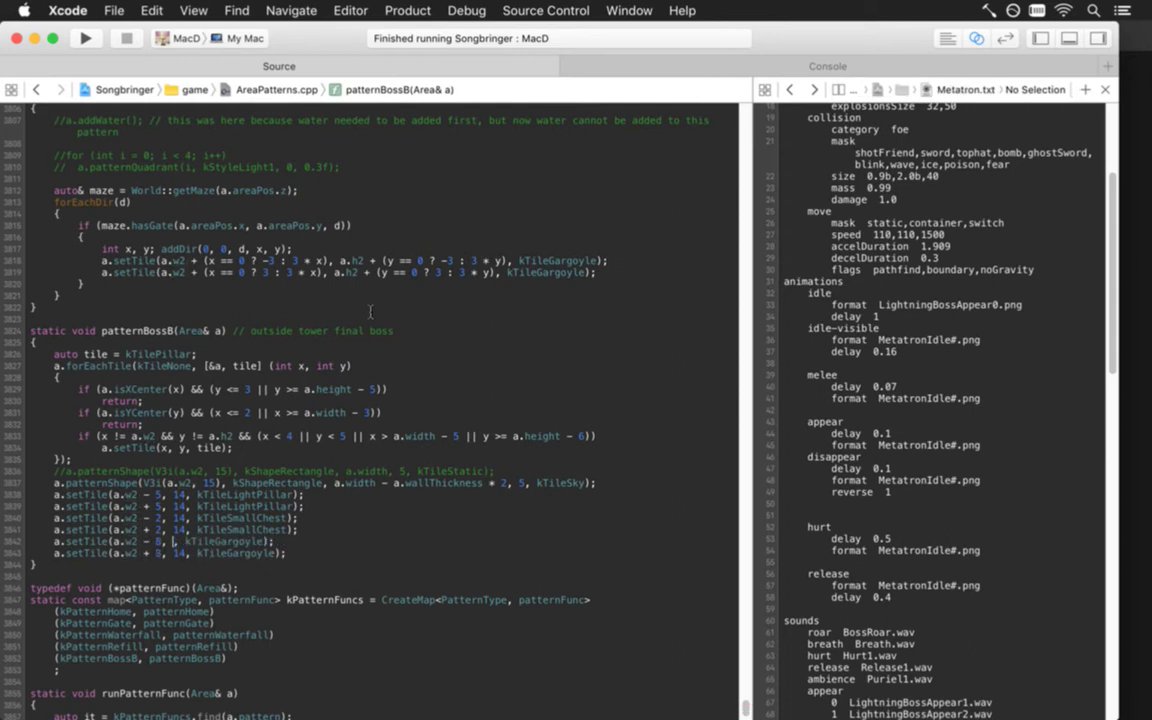
{"action": "type", "text": "area"}
{"action": "key", "text": "Escape"}
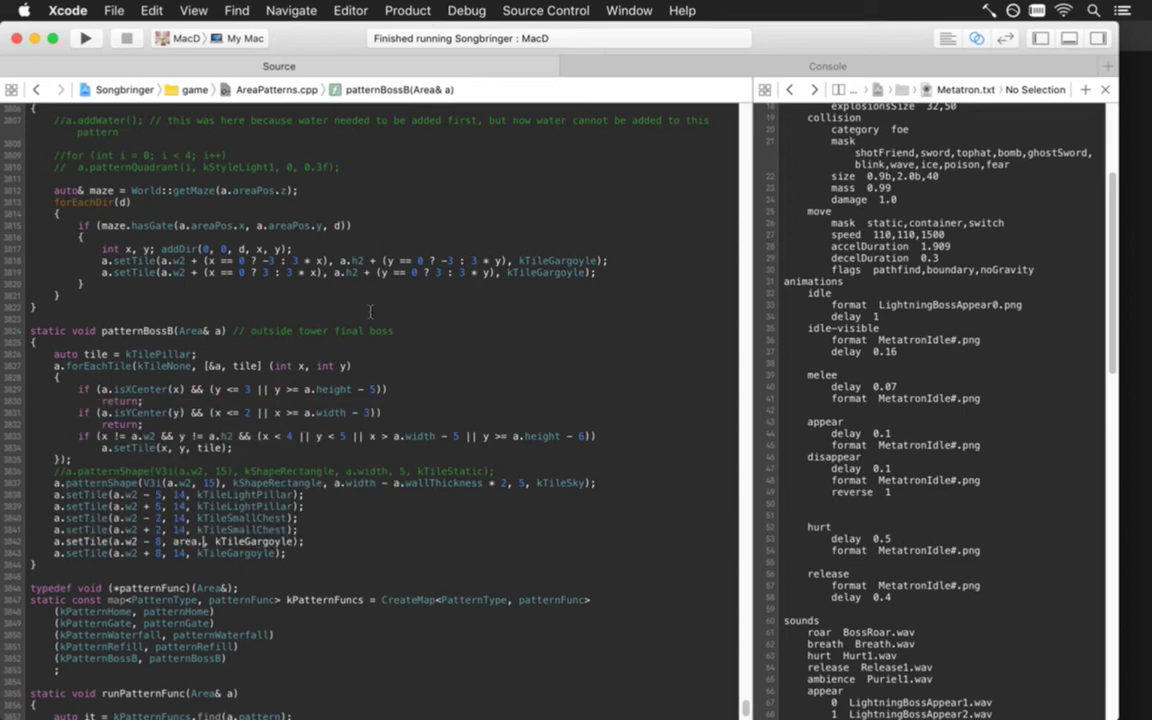
{"action": "type", "text": ".h2"}
{"action": "key", "text": "Escape"}
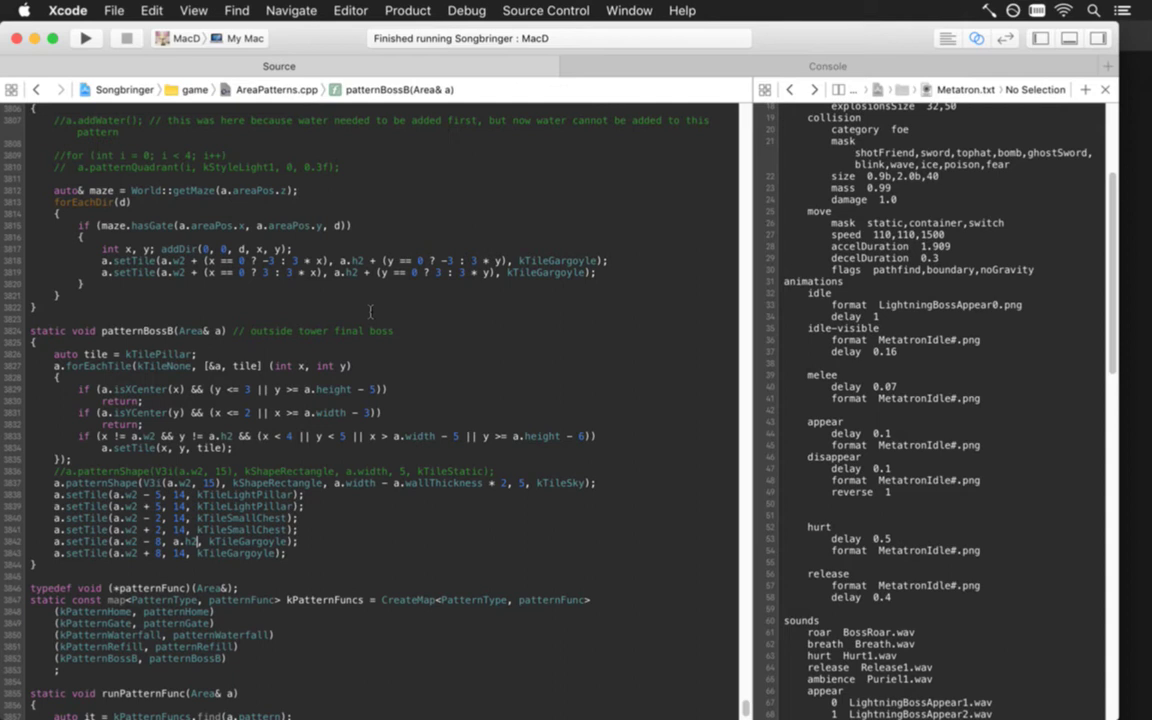
{"action": "key", "text": "BackSpace"}
{"action": "key", "text": "BackSpace"}
{"action": "type", "text": "a.h2"}
{"action": "key", "text": "Escape"}
{"action": "type", "text": "- 1"}
{"action": "key", "text": "Left"}
{"action": "key", "text": "Left"}
{"action": "type", "text": "- 2"}
{"action": "key", "text": "super+s"}
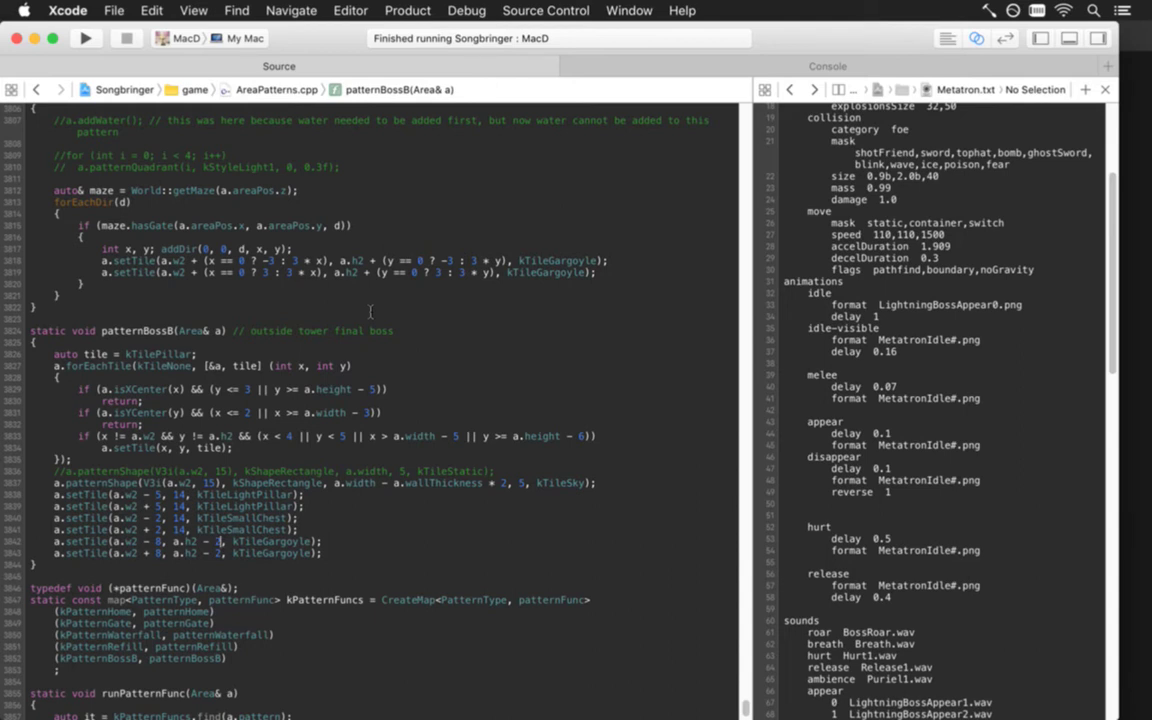
Step: Run the game and open the log of the newest build in the report navigator
{"action": "key", "text": "super+r"}
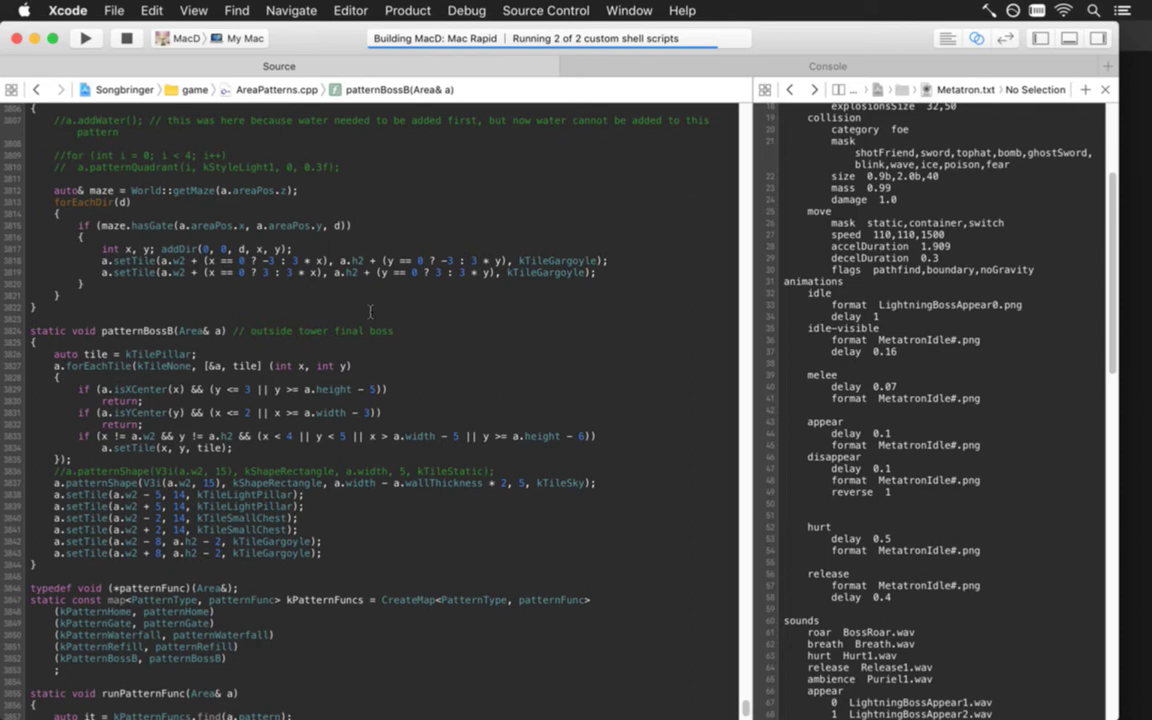
{"action": "key", "text": "super+0"}
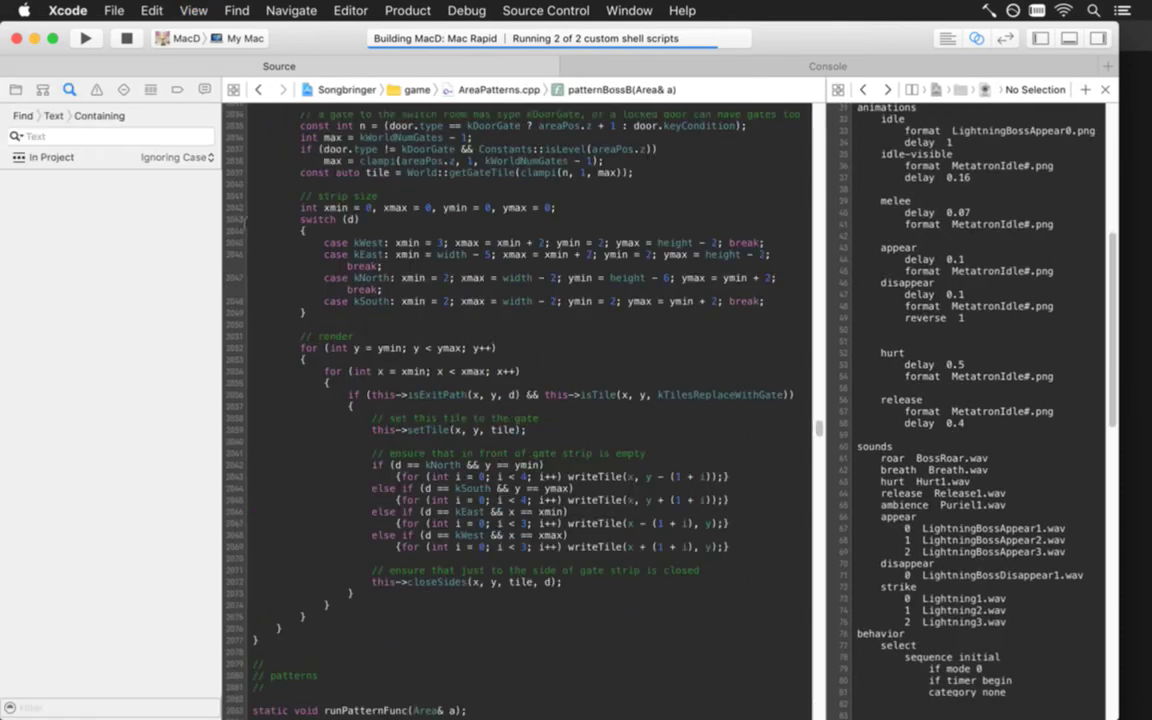
{"action": "left_click", "coordinate": [204, 89]}
{"action": "left_click", "coordinate": [150, 162]}
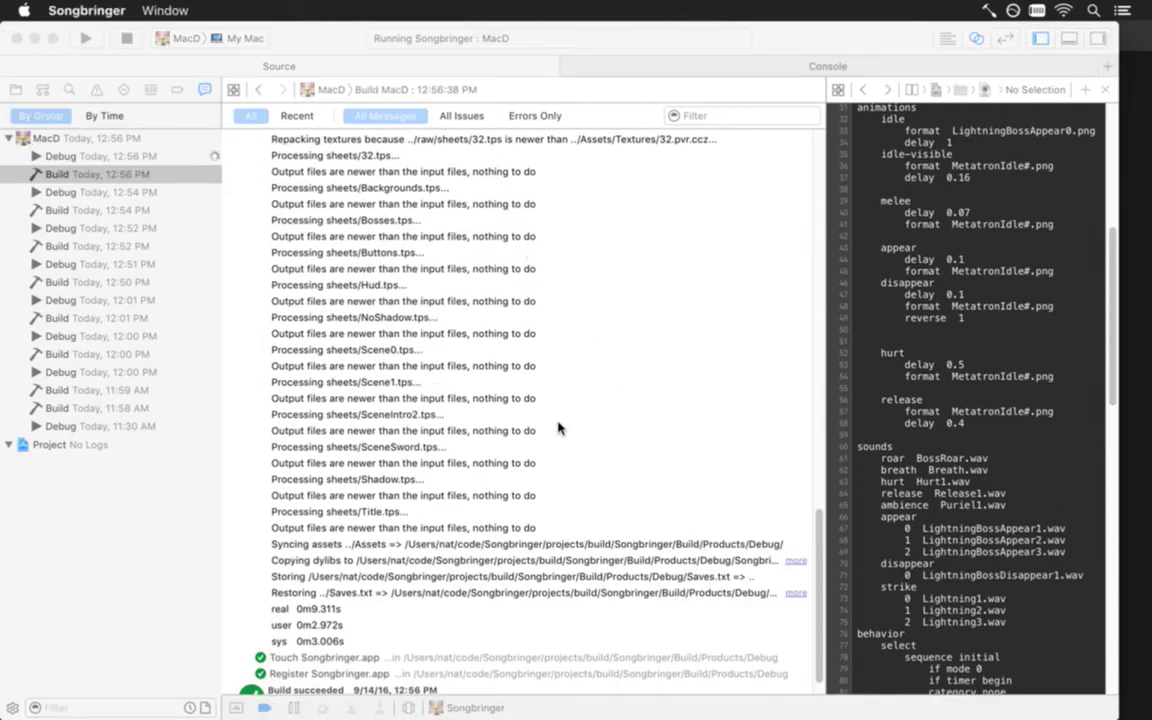
Step: Switch to Songbringer and playtest the Metatron boss fight in the arena with the new gargoyle tiles
{"action": "key", "text": "super+Tab"}
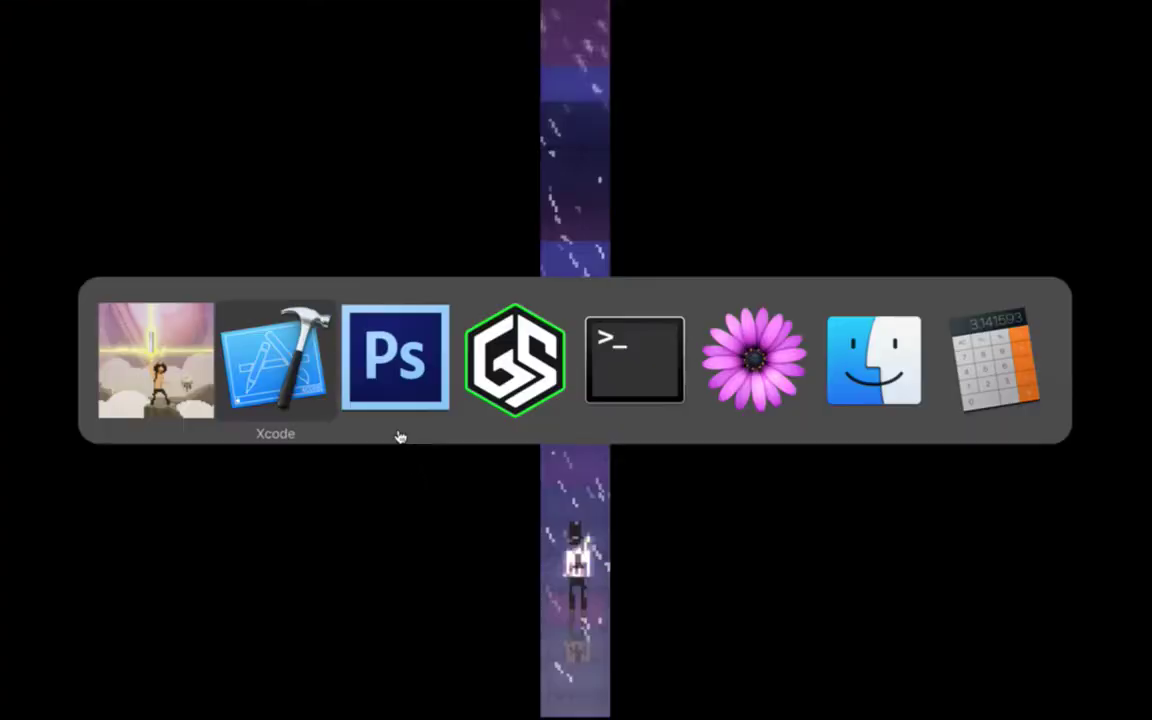
{"action": "left_click", "coordinate": [182, 383]}
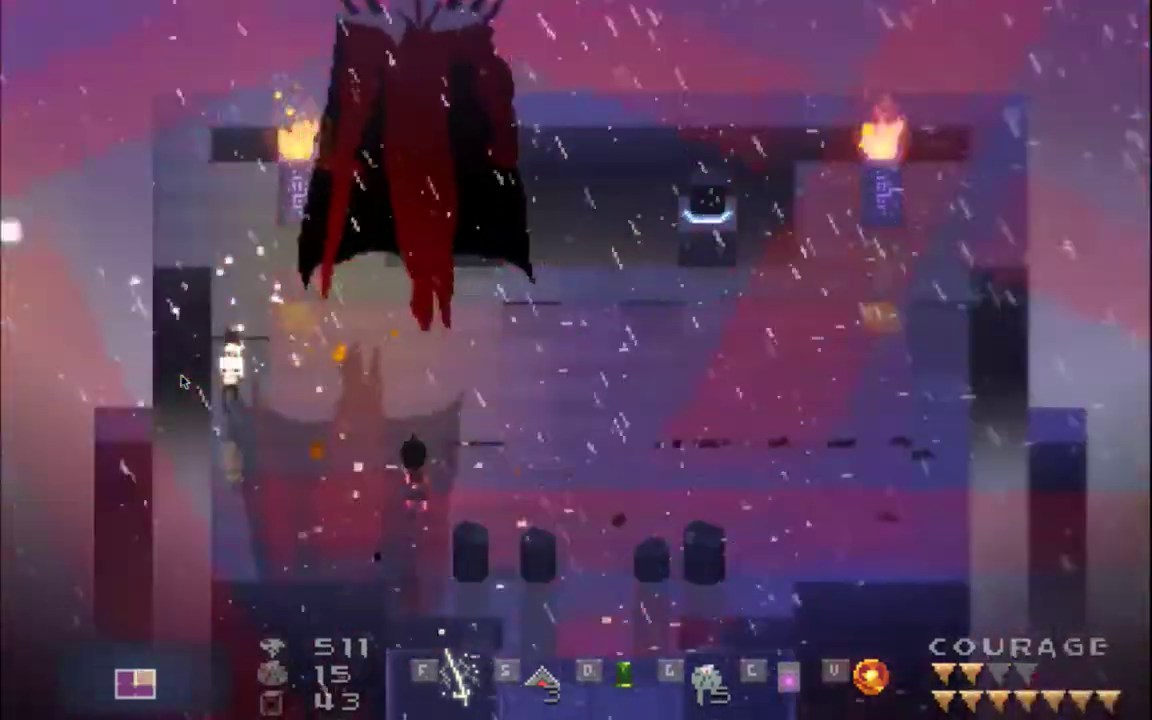
{"action": "key", "text": "Down"}
{"action": "key", "text": "Up"}
{"action": "key", "text": "Down"}
{"action": "key", "text": "f"}
{"action": "key", "text": "Down"}
Step: Return to Xcode and examine the texture repacking lines in the build log
{"action": "key", "text": "super+Tab"}
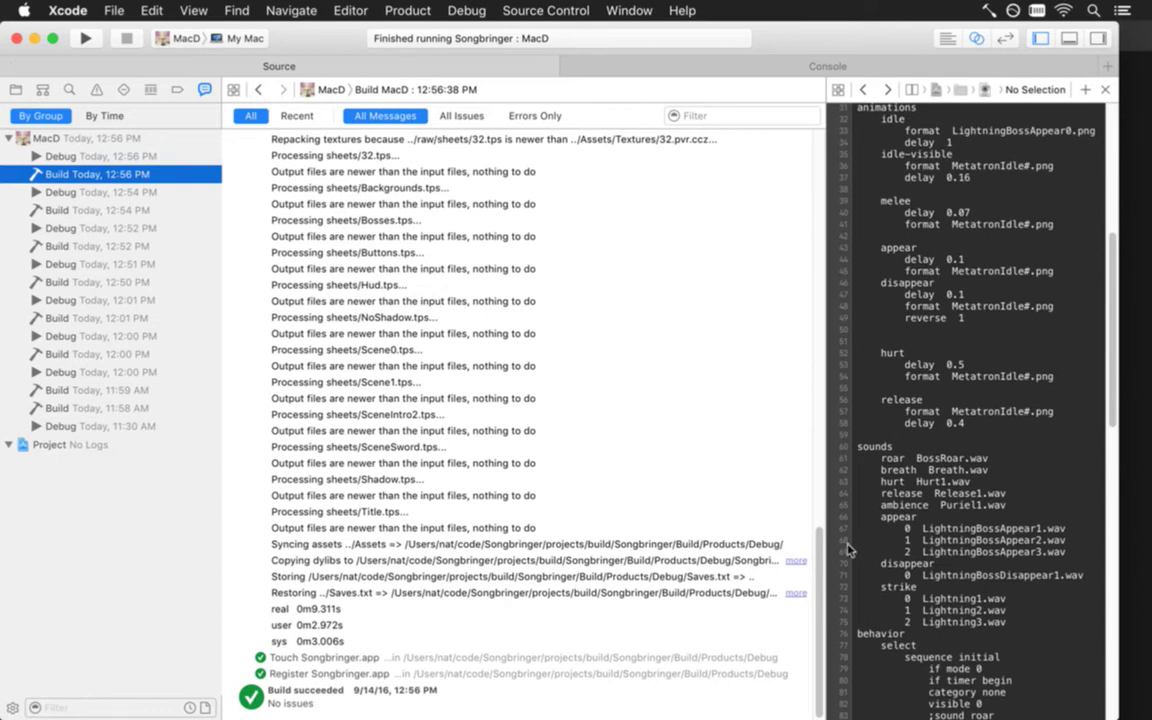
{"action": "scroll", "coordinate": [820, 560], "scroll_direction": "up", "scroll_amount": 5}
{"action": "left_click", "coordinate": [486, 432]}
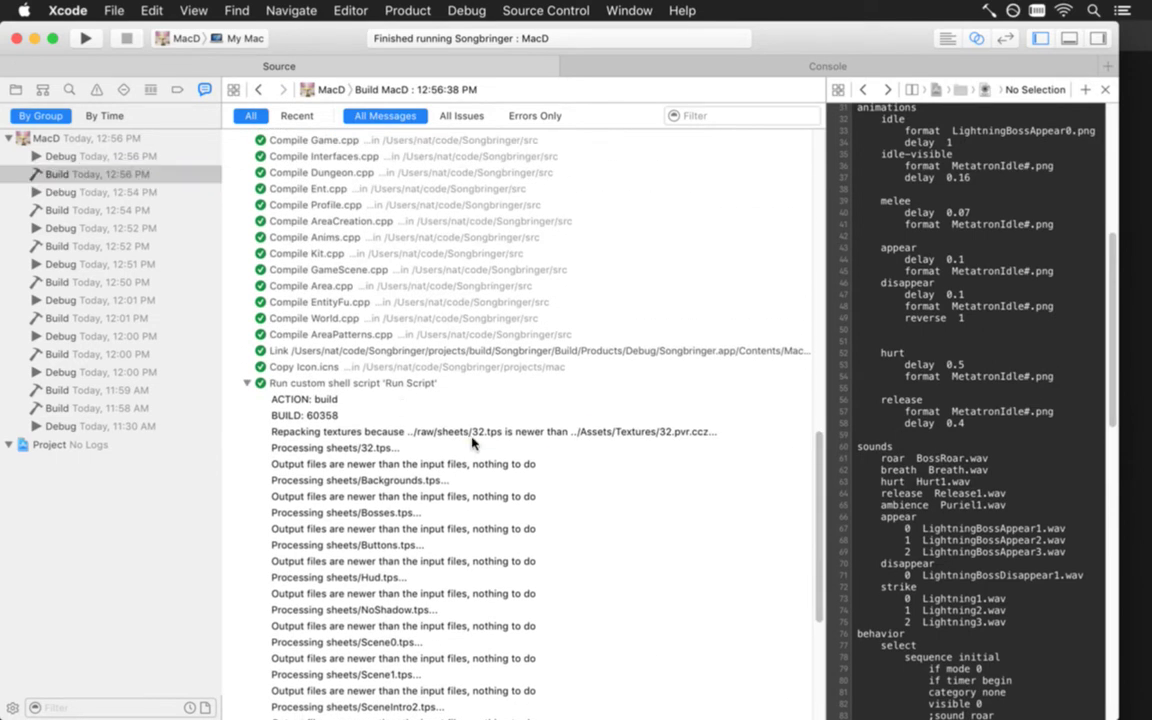
Step: Switch to Photoshop, reload the Hammerspoon config and export the sprite for web as PNG-24 over the existing MetatronIdle0.png
{"action": "key", "text": "super+Tab"}
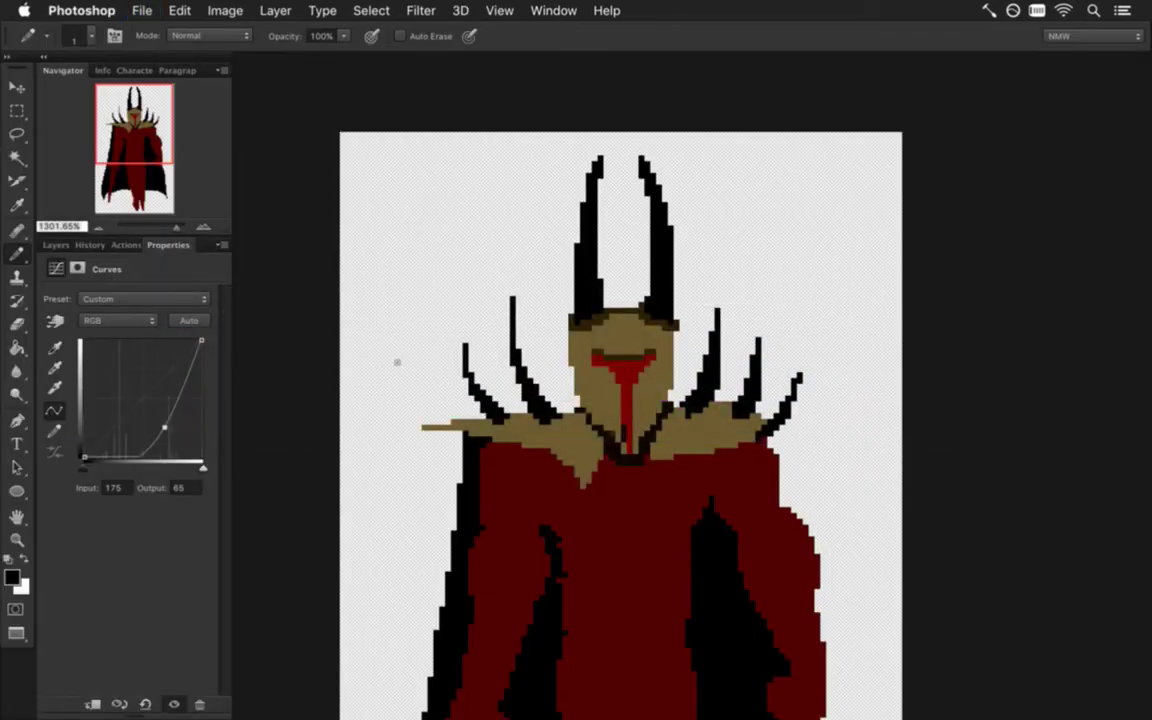
{"action": "key", "text": "super+alt+shift+s"}
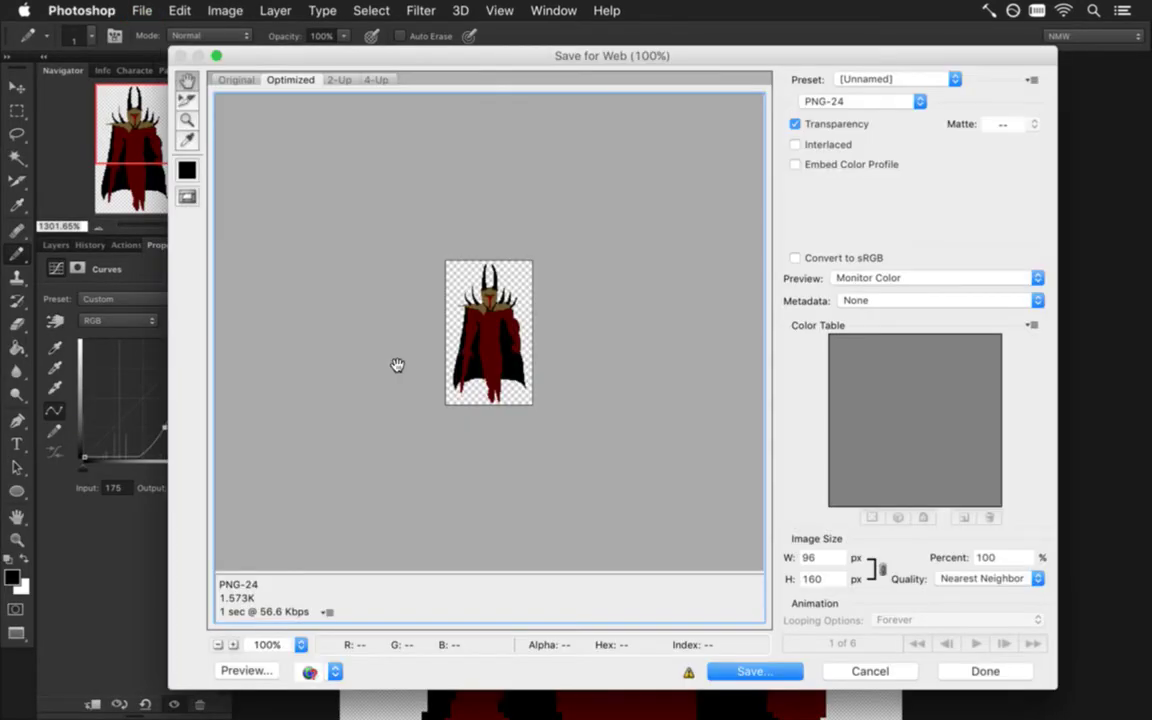
{"action": "left_click", "coordinate": [988, 10]}
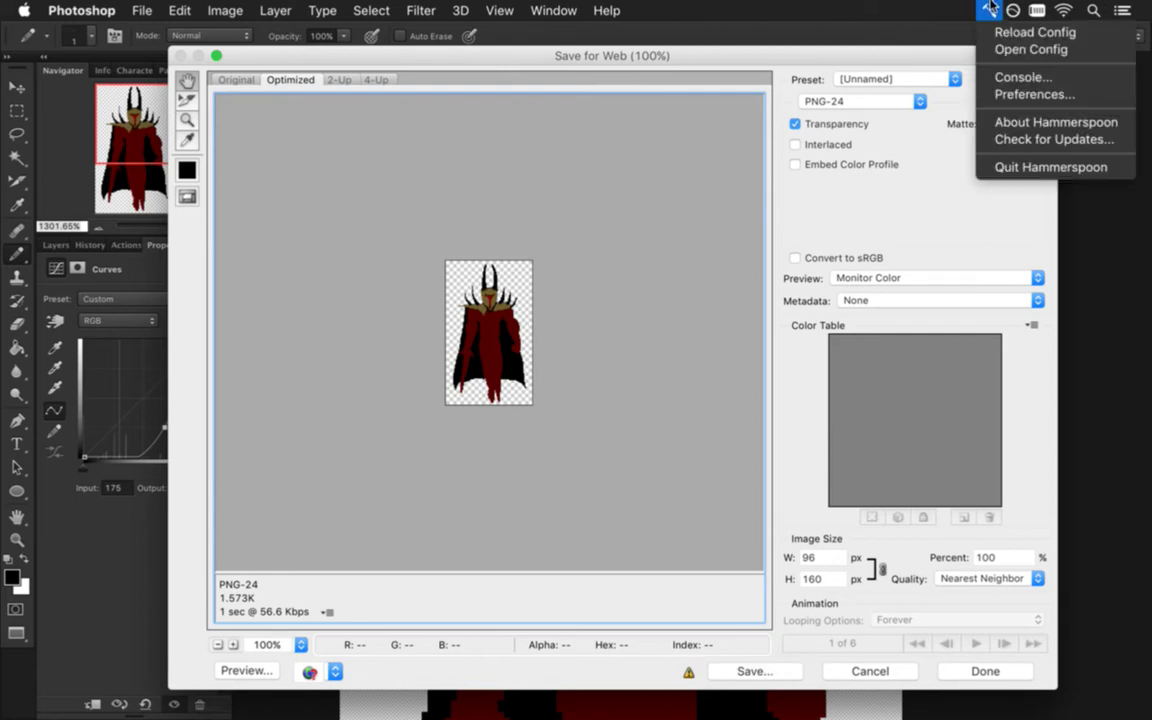
{"action": "left_click", "coordinate": [1025, 31]}
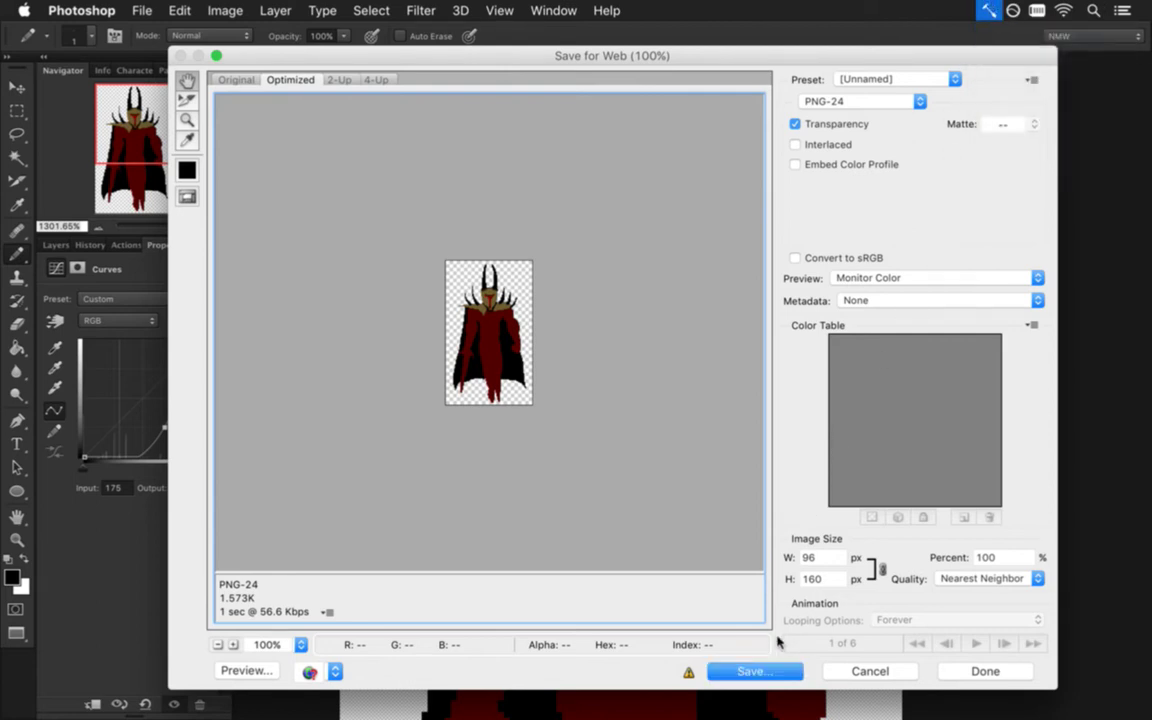
{"action": "key", "text": "Return"}
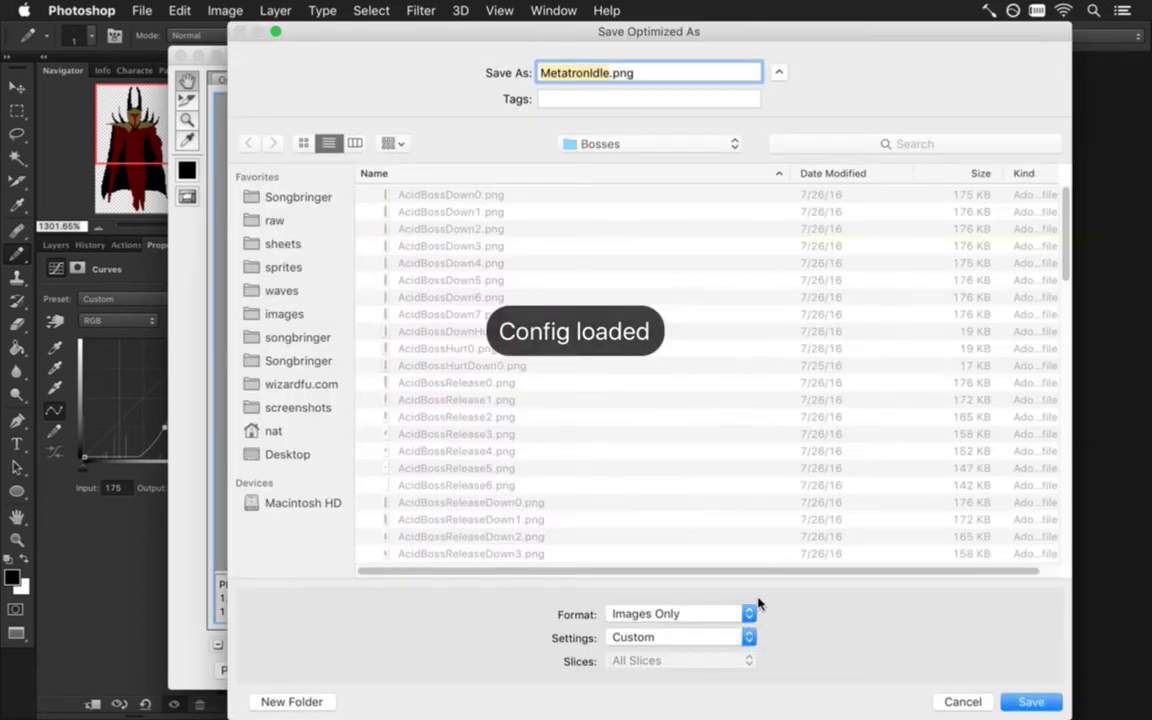
{"action": "key", "text": "Right"}
{"action": "type", "text": "0"}
{"action": "key", "text": "Return"}
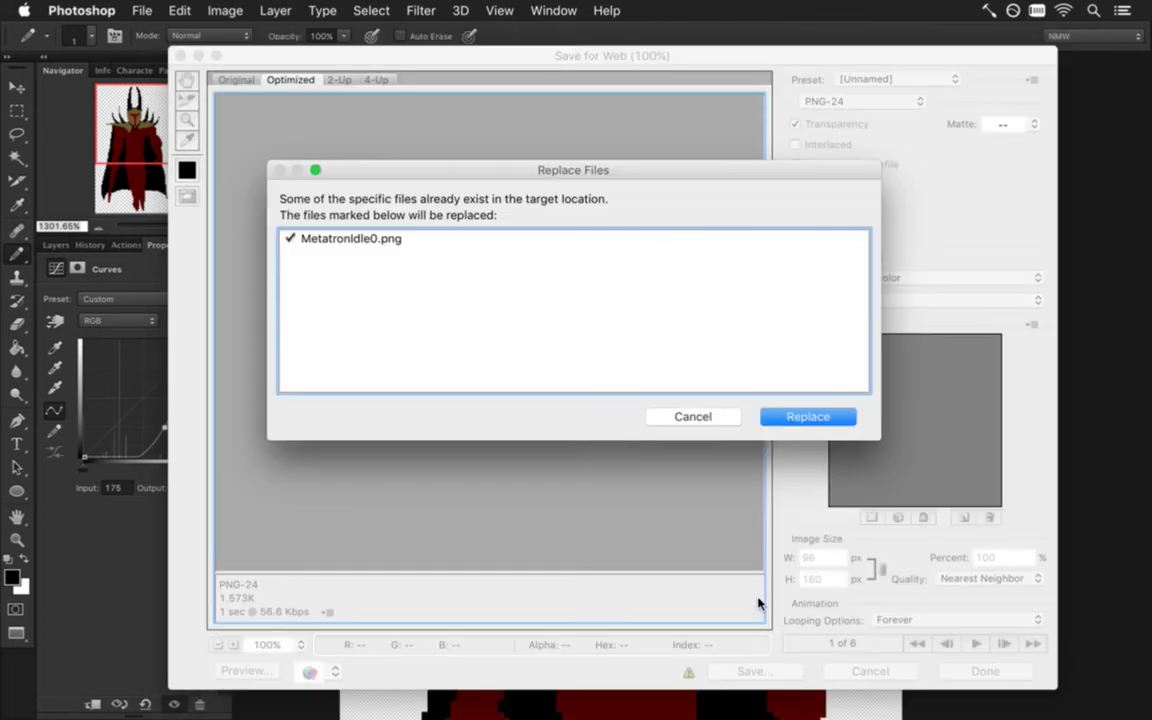
{"action": "key", "text": "Return"}
Step: Switch back to Xcode, run the game again and examine the new build's texture repacking log
{"action": "key", "text": "super+Tab"}
{"action": "key", "text": "super+Tab"}
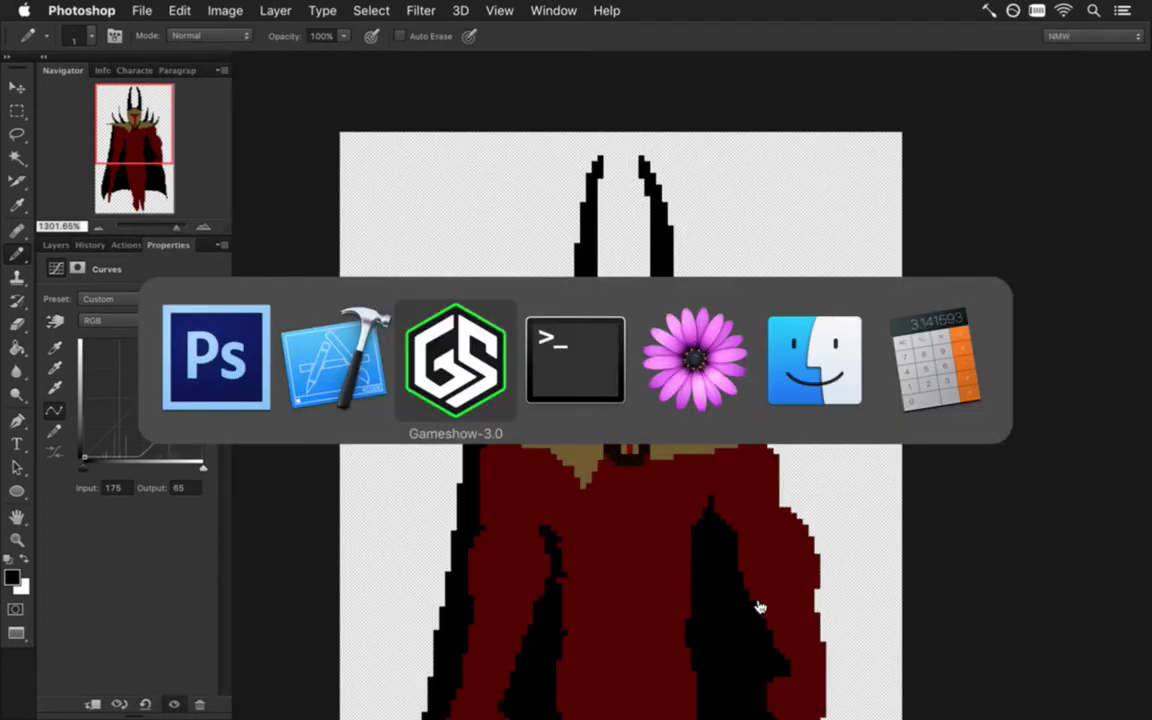
{"action": "key", "text": "super+Tab"}
{"action": "key", "text": "super+Tab"}
{"action": "key", "text": "super+Tab"}
{"action": "key", "text": "super+Tab"}
{"action": "key", "text": "super+Tab"}
{"action": "key", "text": "super+Tab"}
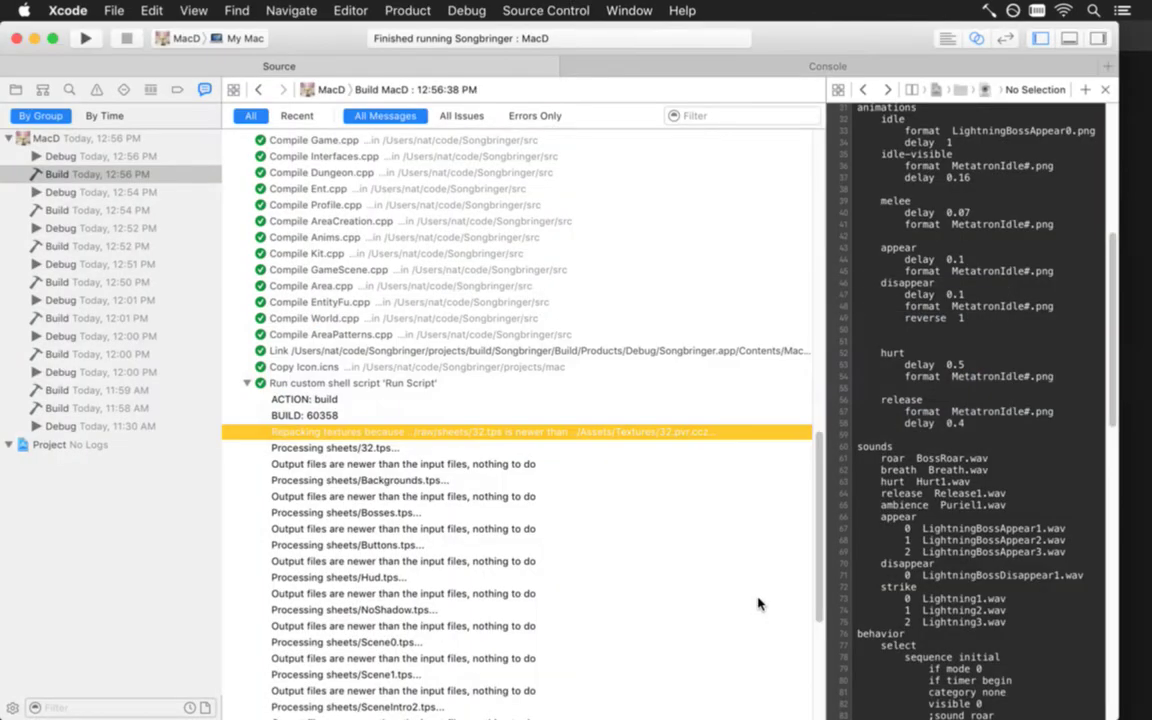
{"action": "key", "text": "super+r"}
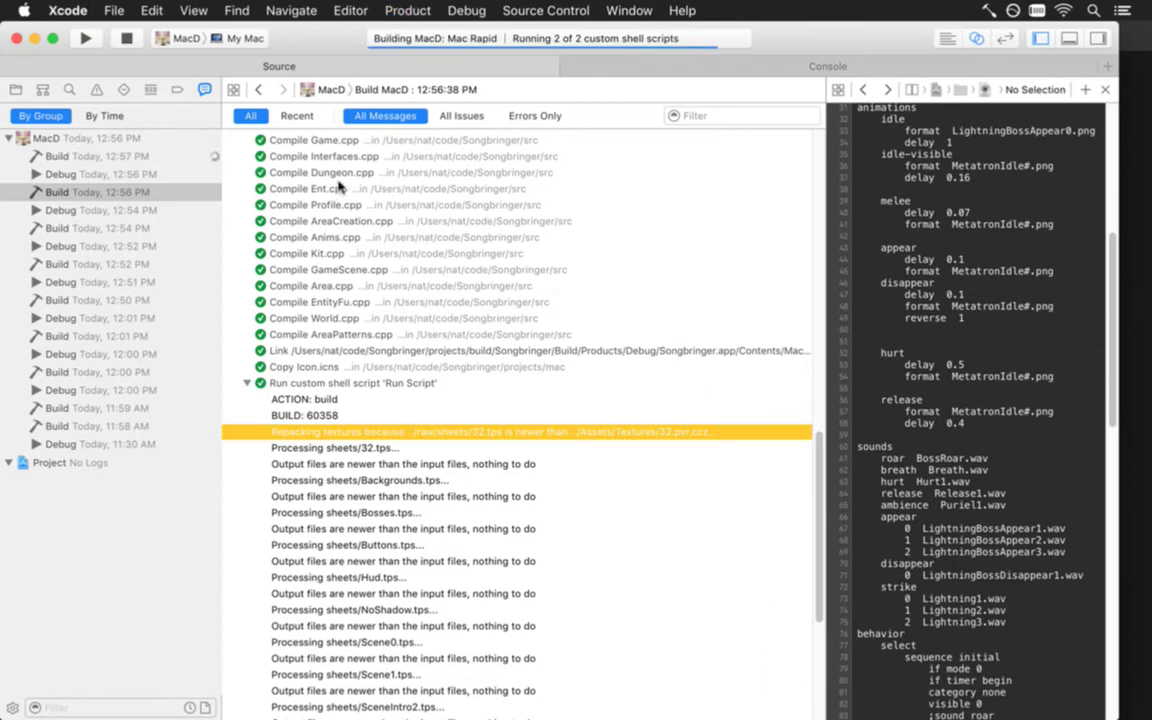
{"action": "left_click", "coordinate": [215, 159]}
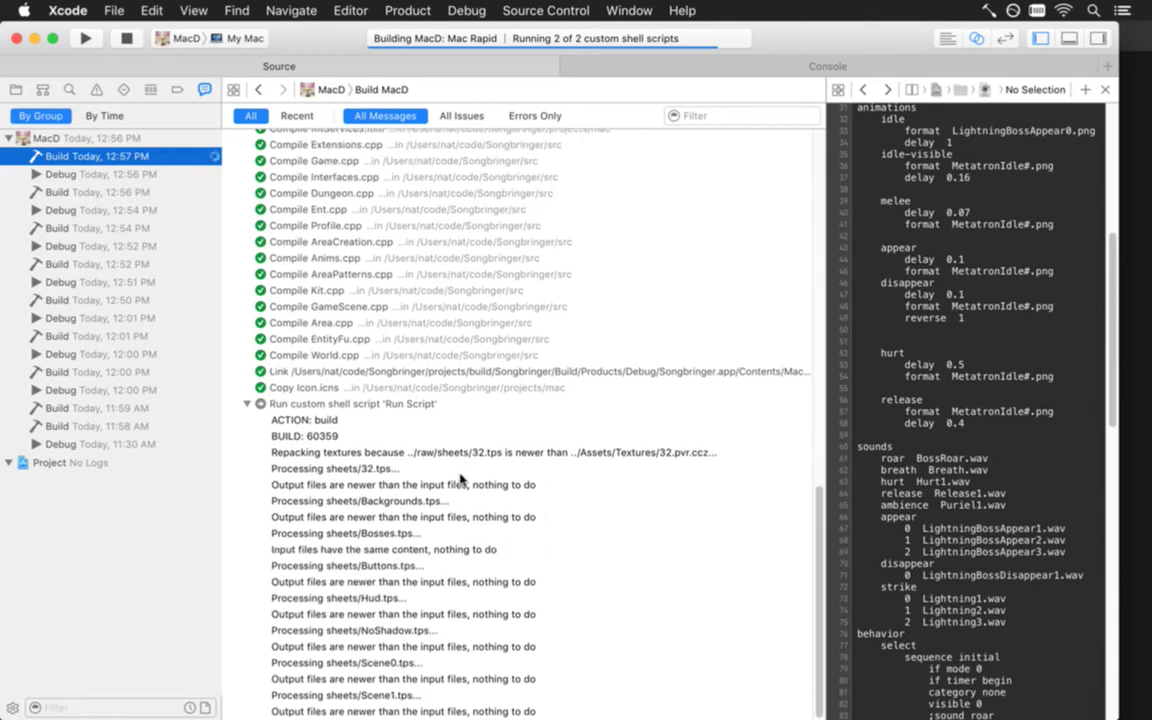
{"action": "left_click", "coordinate": [463, 458]}
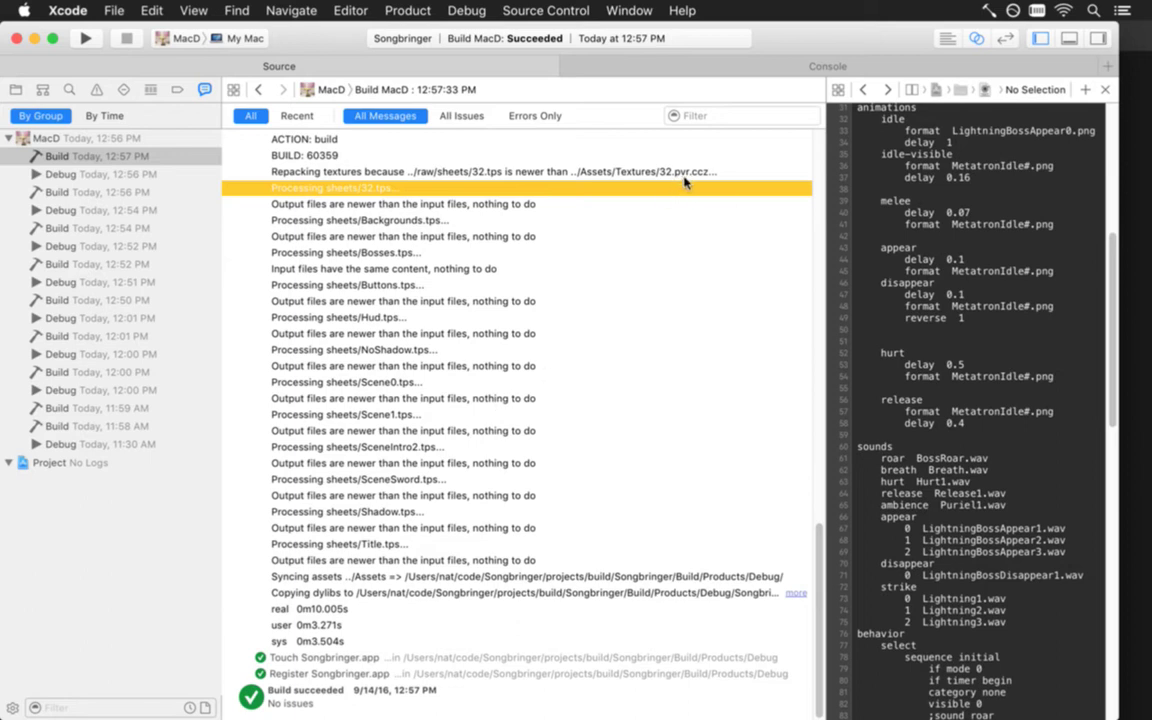
Step: Switch to Terminal and run touch raw/sheets/32.tps in the Songbringer folder
{"action": "key", "text": "super+Tab"}
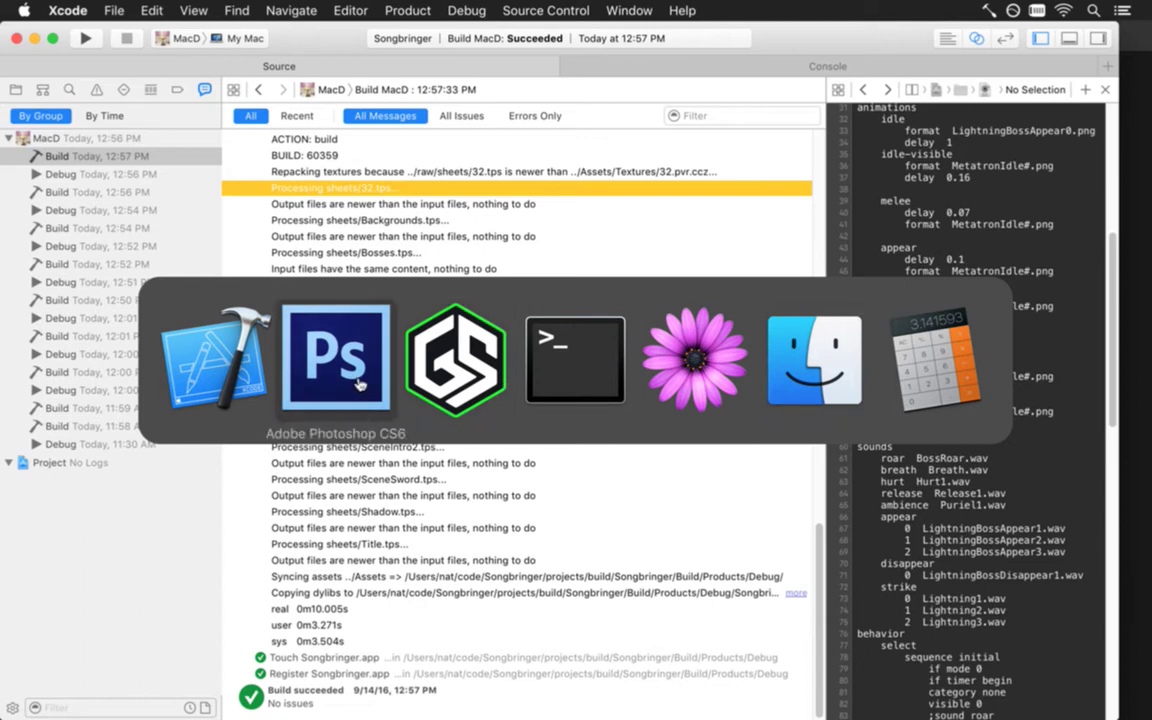
{"action": "left_click", "coordinate": [562, 346]}
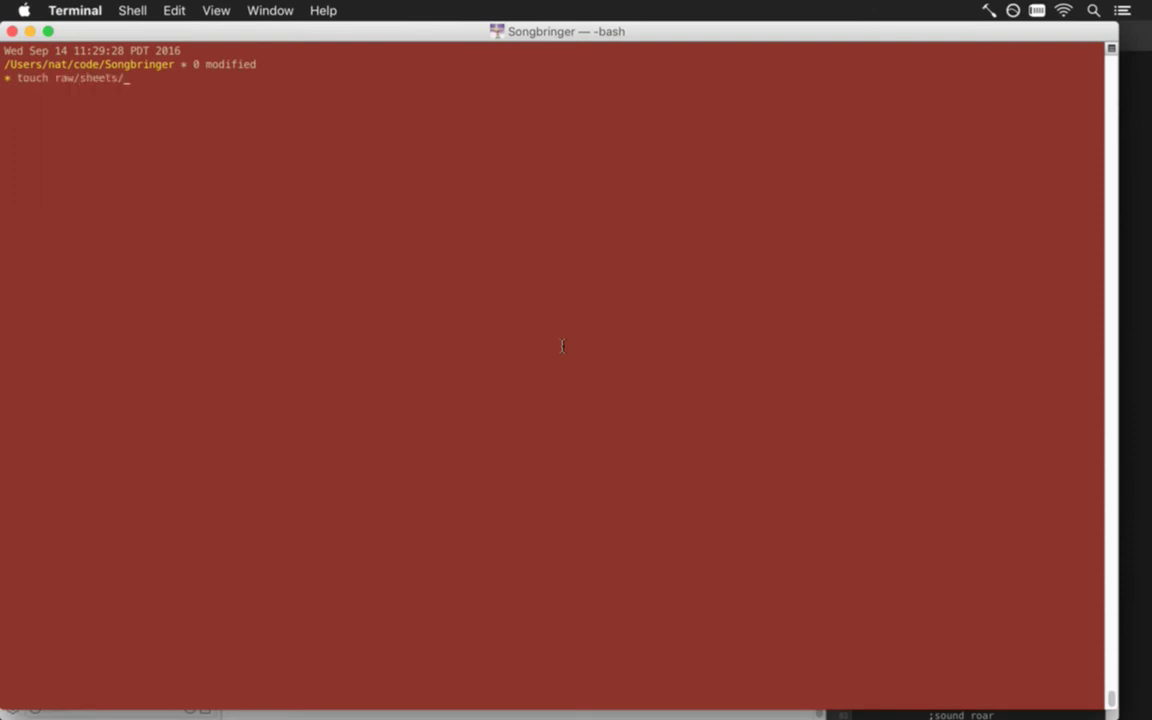
{"action": "key", "text": "Return"}
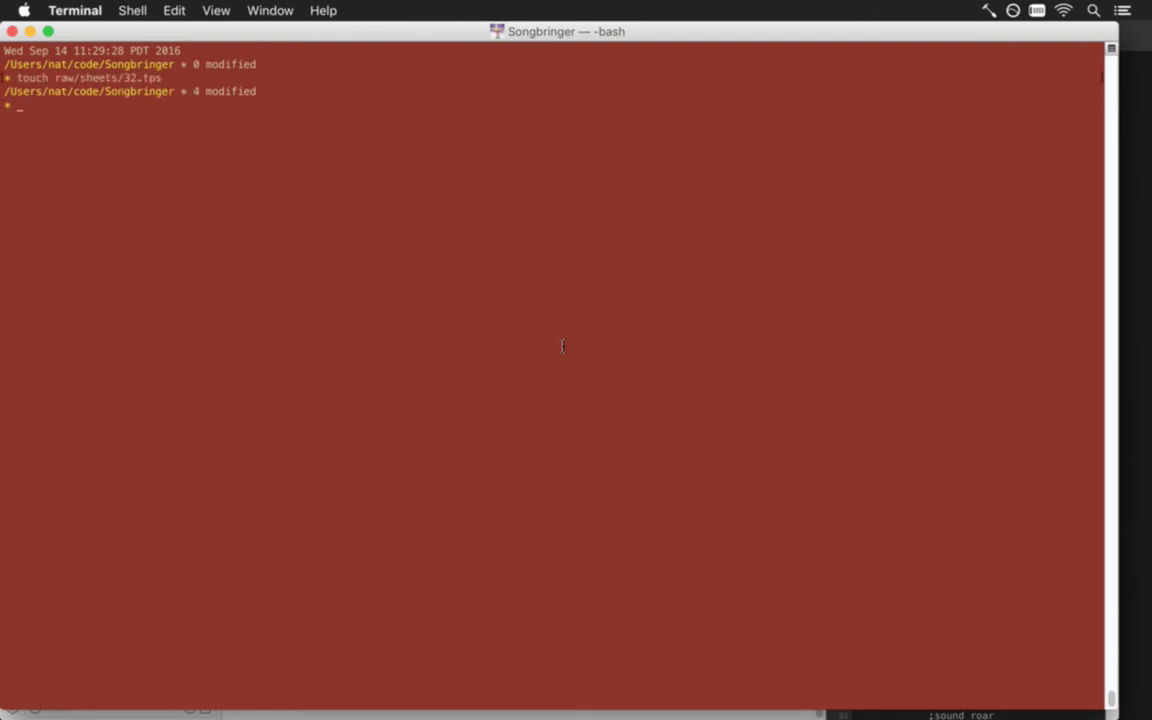
Step: Return to Xcode, rebuild and run Songbringer, and open the latest build's log
{"action": "key", "text": "super+Tab"}
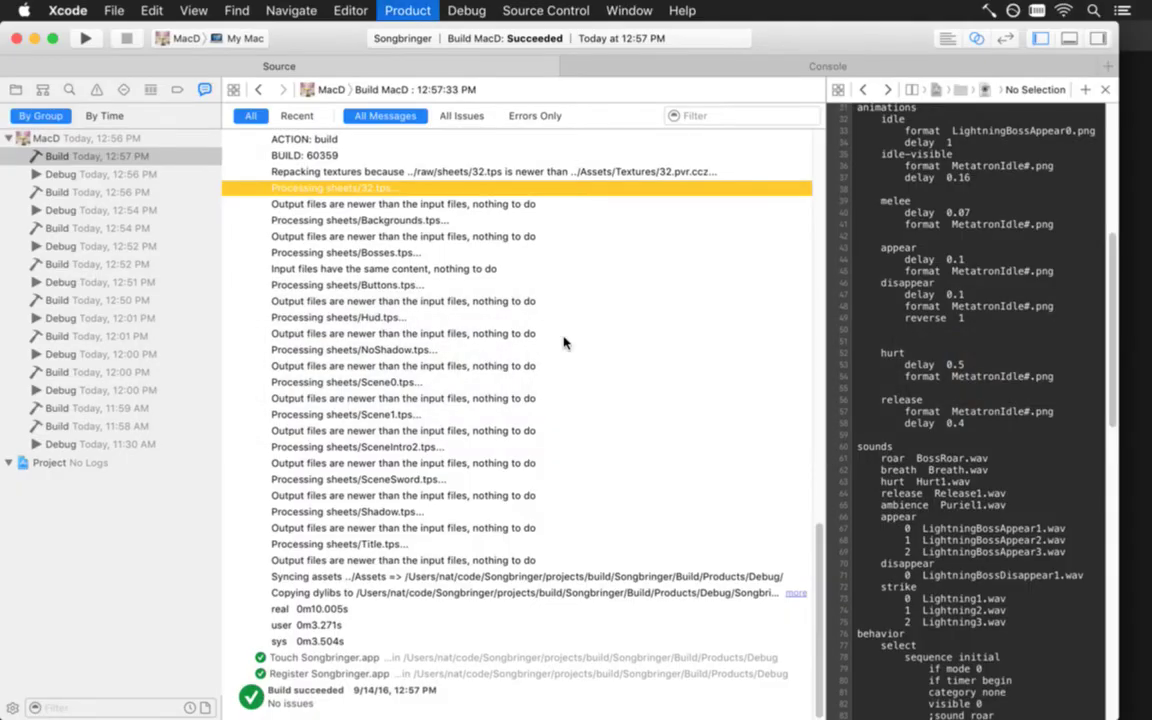
{"action": "key", "text": "super+r"}
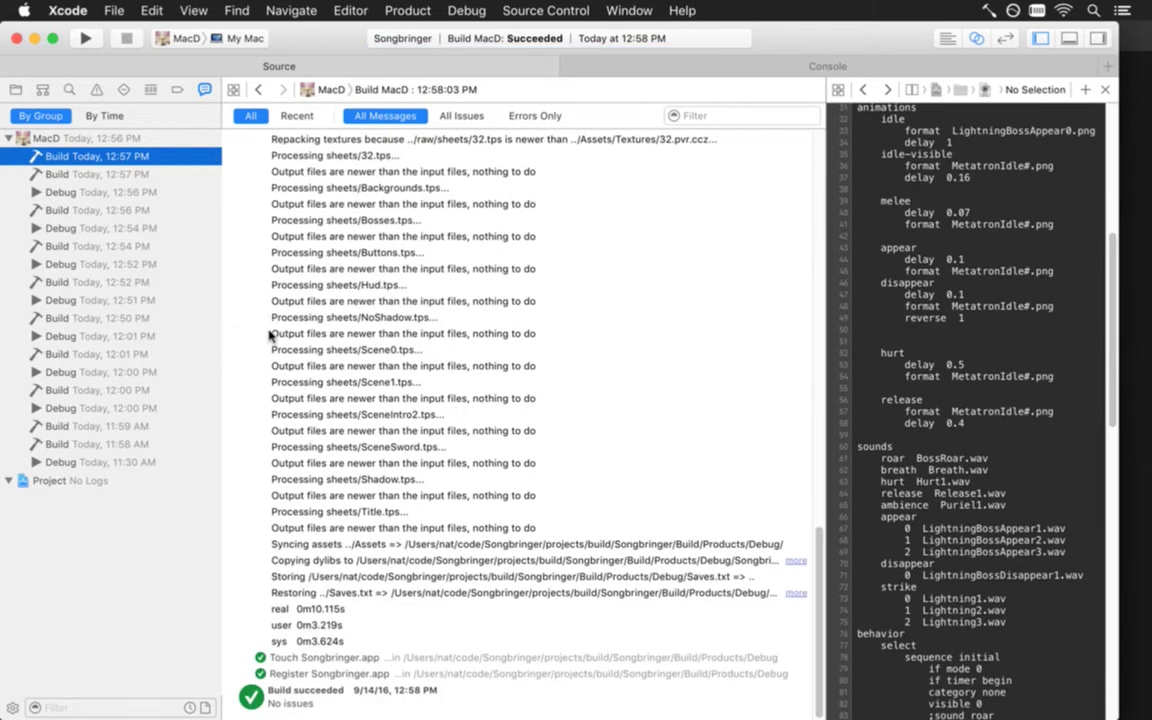
{"action": "key", "text": "super+b"}
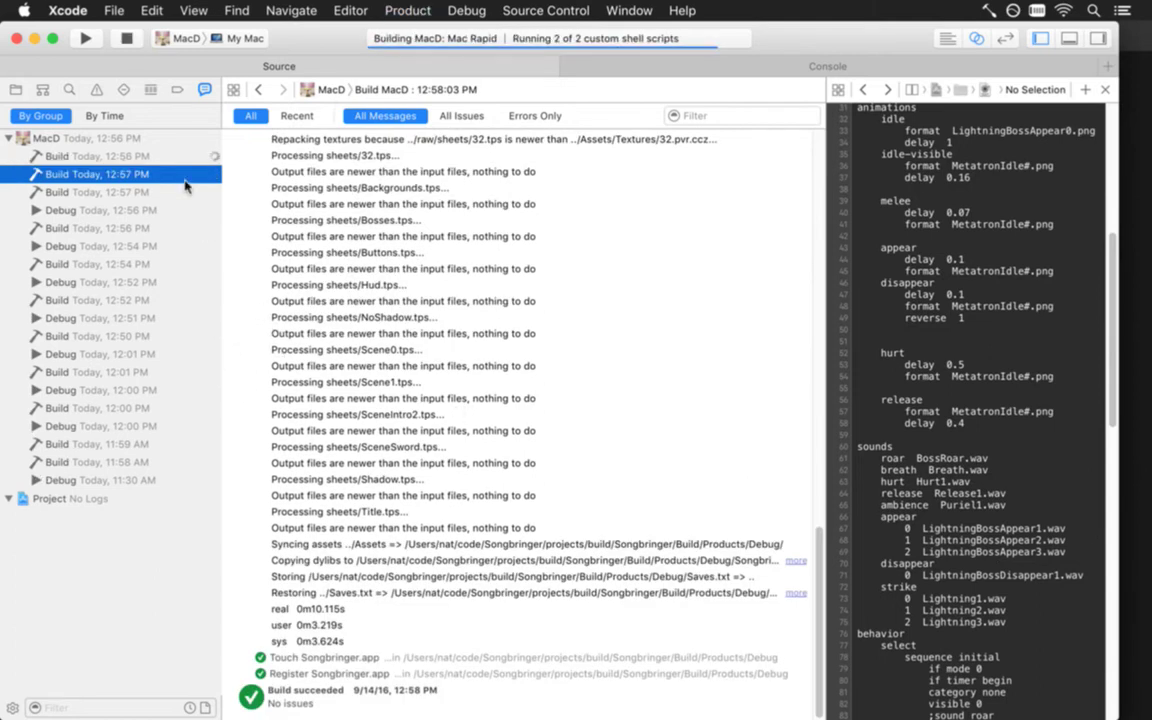
{"action": "left_click", "coordinate": [162, 156]}
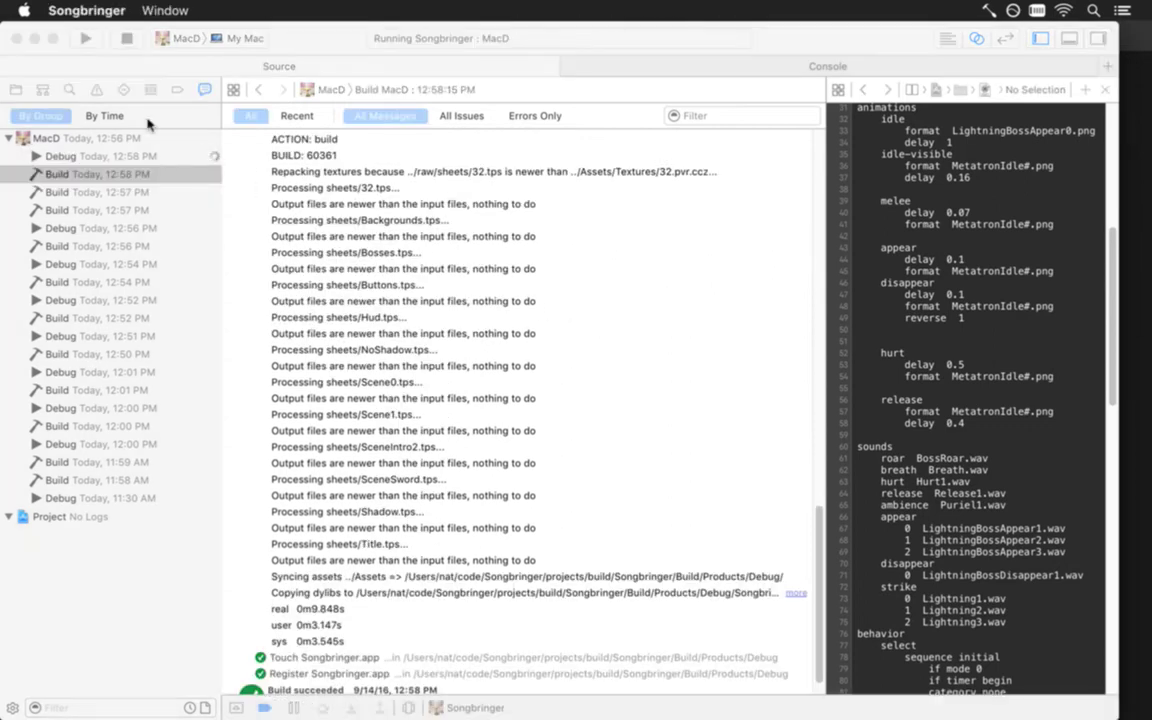
Step: Stop the running game, hide the build log navigator and open build.sh in the main editor
{"action": "left_click", "coordinate": [126, 38]}
{"action": "key", "text": "super+0"}
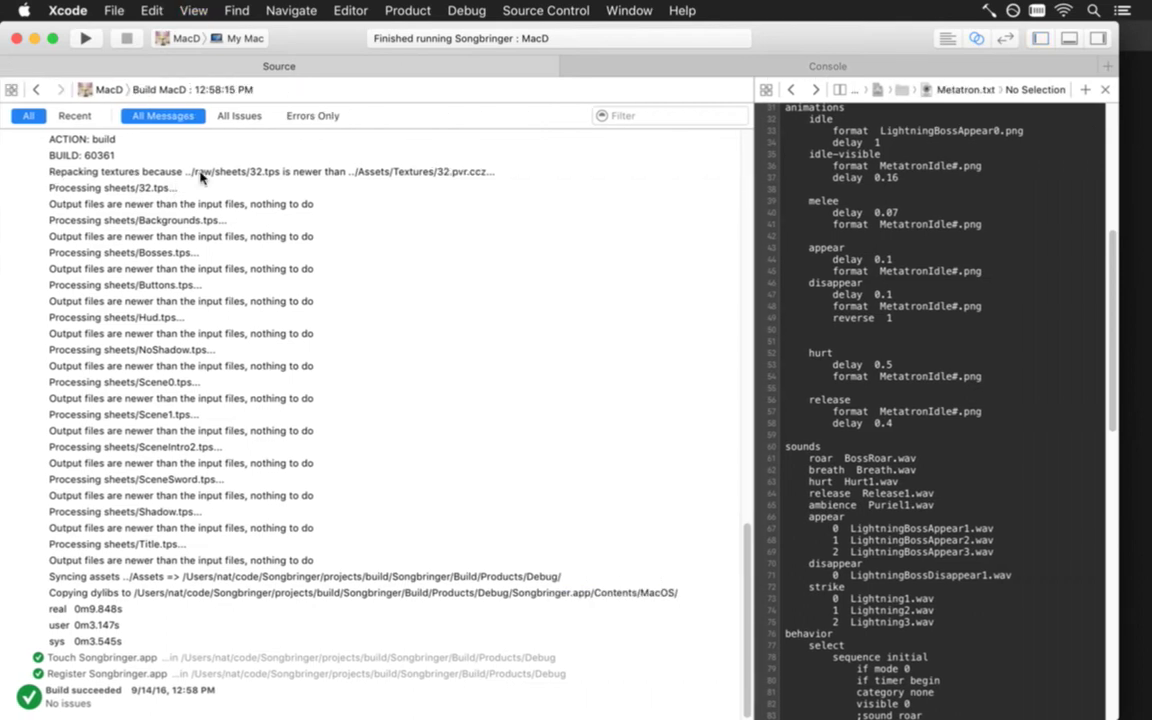
{"action": "key", "text": "super+shift+o"}
{"action": "type", "text": "arpa"}
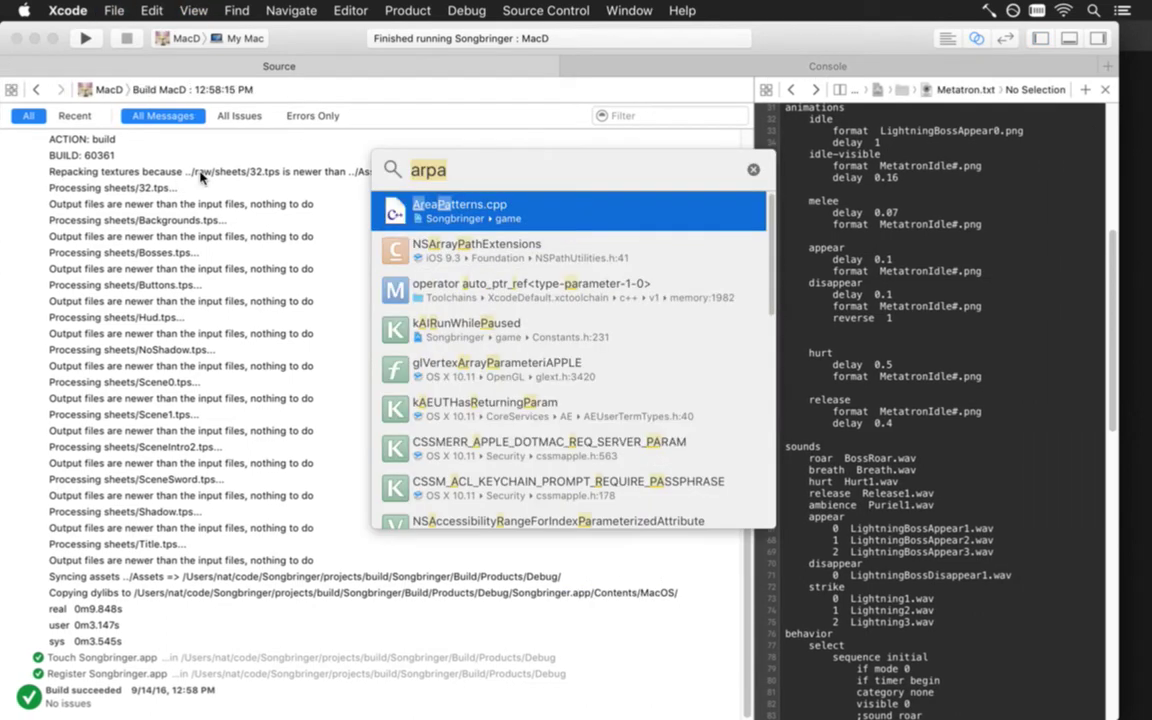
{"action": "key", "text": "BackSpace"}
{"action": "key", "text": "BackSpace"}
{"action": "key", "text": "BackSpace"}
{"action": "key", "text": "BackSpace"}
{"action": "type", "text": "build.s"}
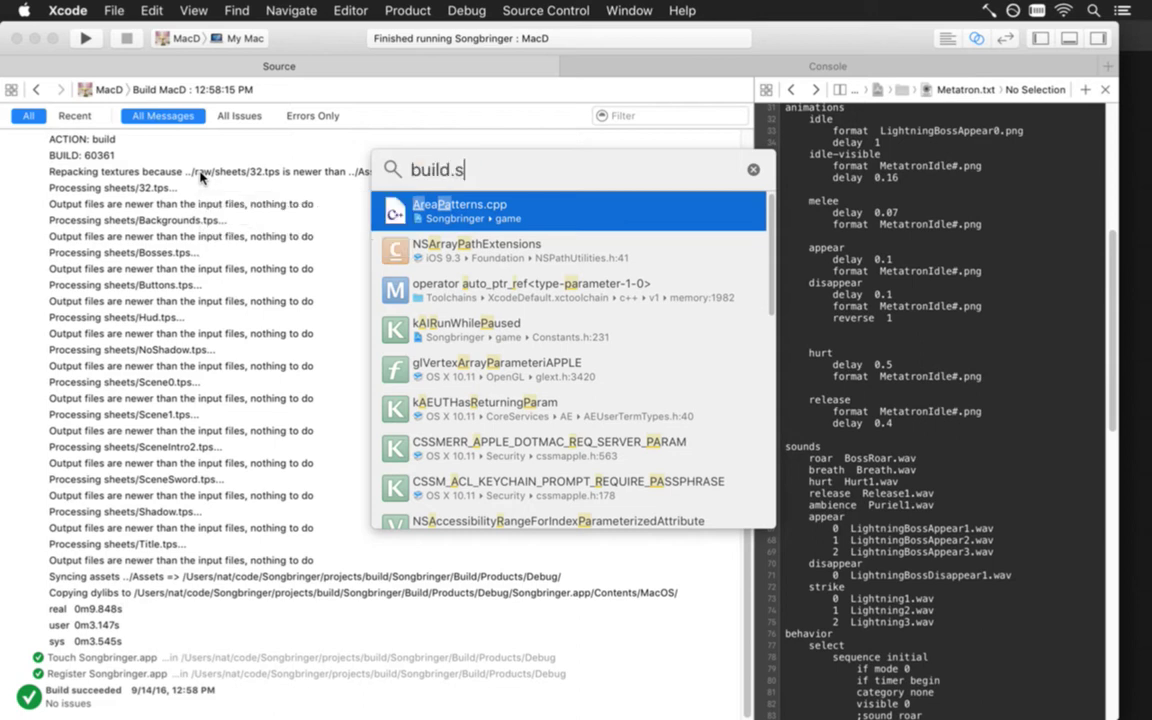
{"action": "key", "text": "Return"}
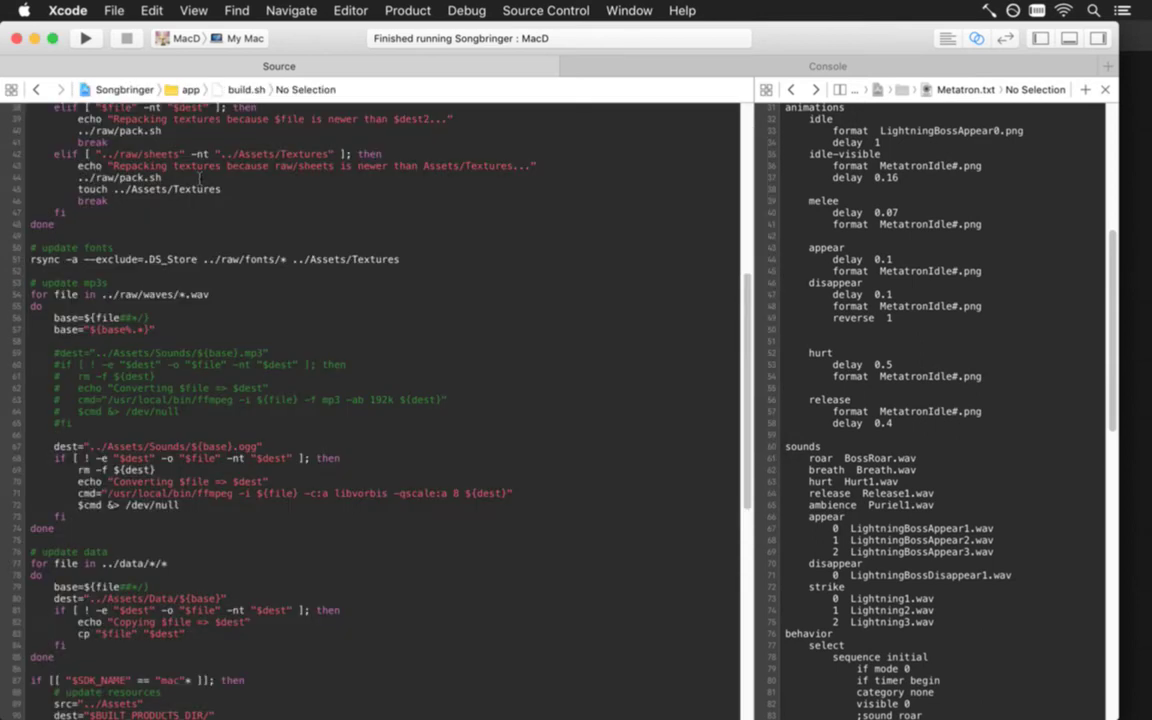
Step: Comment out the ../raw/pack.sh call in the "$file" -nt "$dest" branch, run Songbringer to view the arena, and quit the game
{"action": "scroll", "coordinate": [200, 178], "scroll_direction": "up", "scroll_amount": 10}
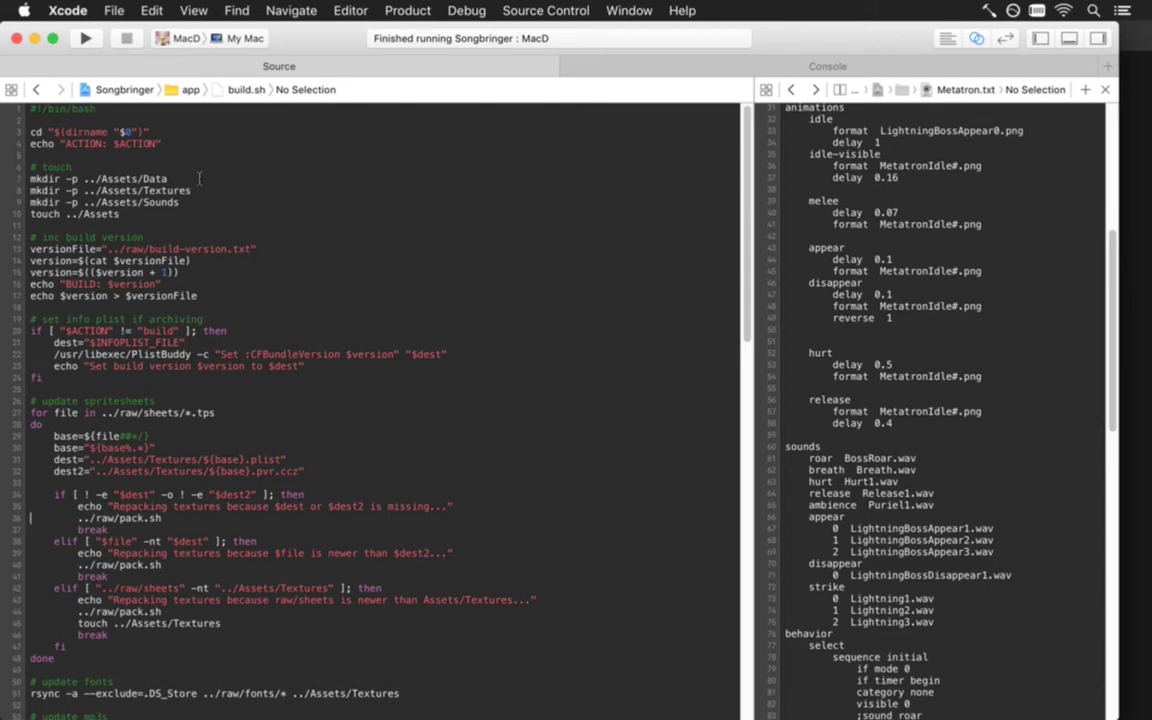
{"action": "type", "text": "#"}
{"action": "key", "text": "super+r"}
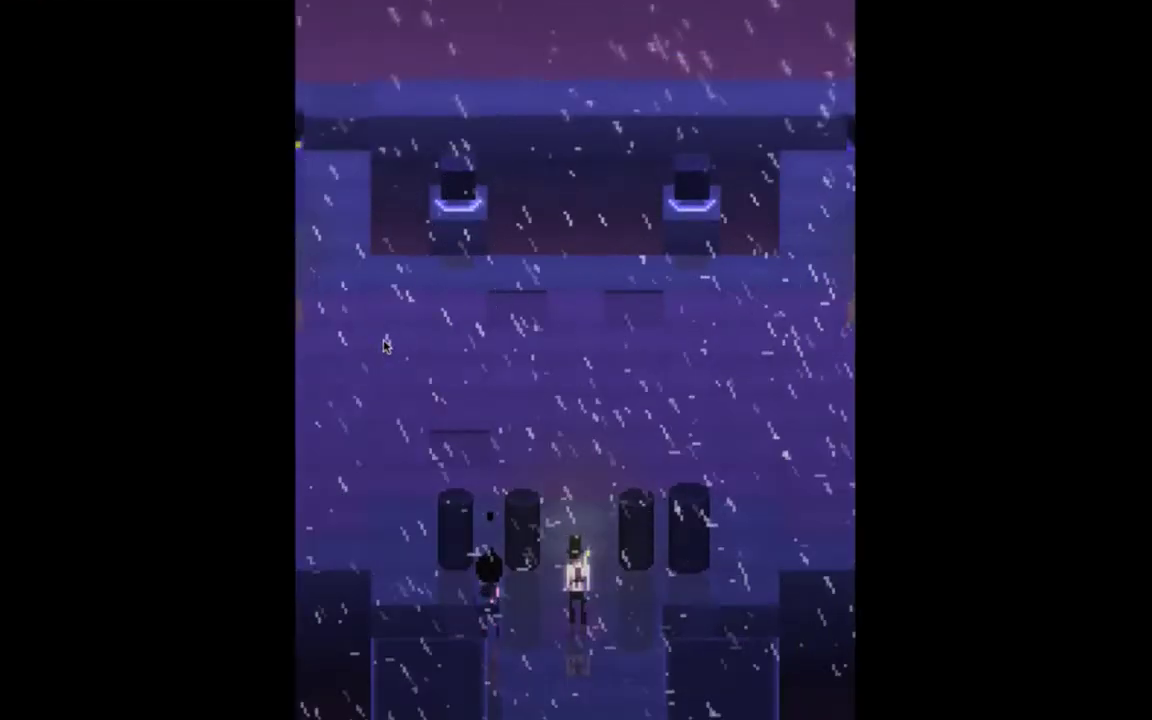
{"action": "key", "text": "super+q"}
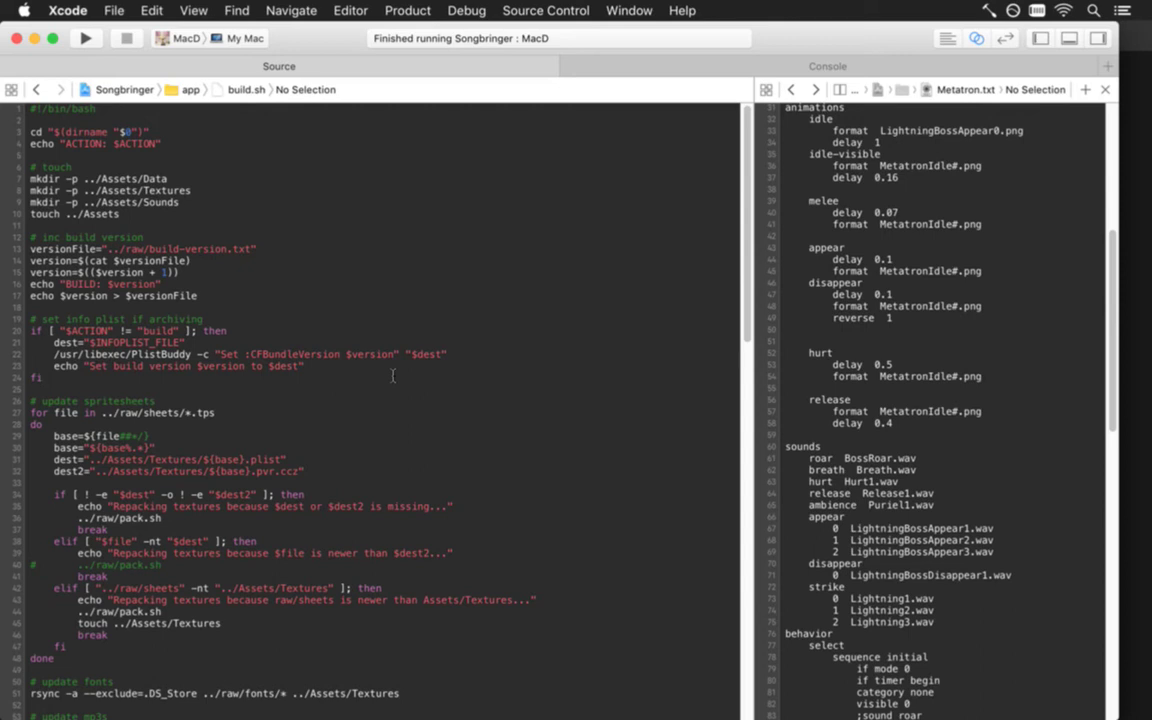
Step: Switch to Finder and open the Shadow folder inside sheets in a new window
{"action": "key", "text": "super+Tab"}
{"action": "key", "text": "Tab"}
{"action": "key", "text": "Tab"}
{"action": "key", "text": "Tab"}
{"action": "key", "text": "Tab"}
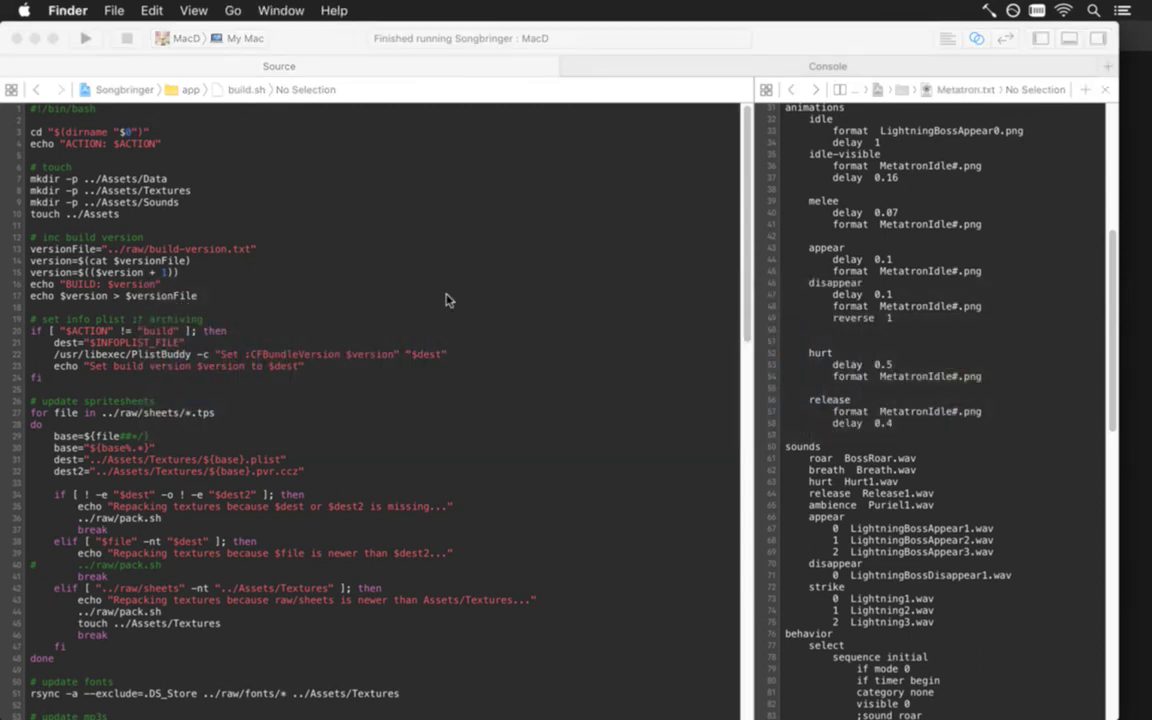
{"action": "key", "text": "super+n"}
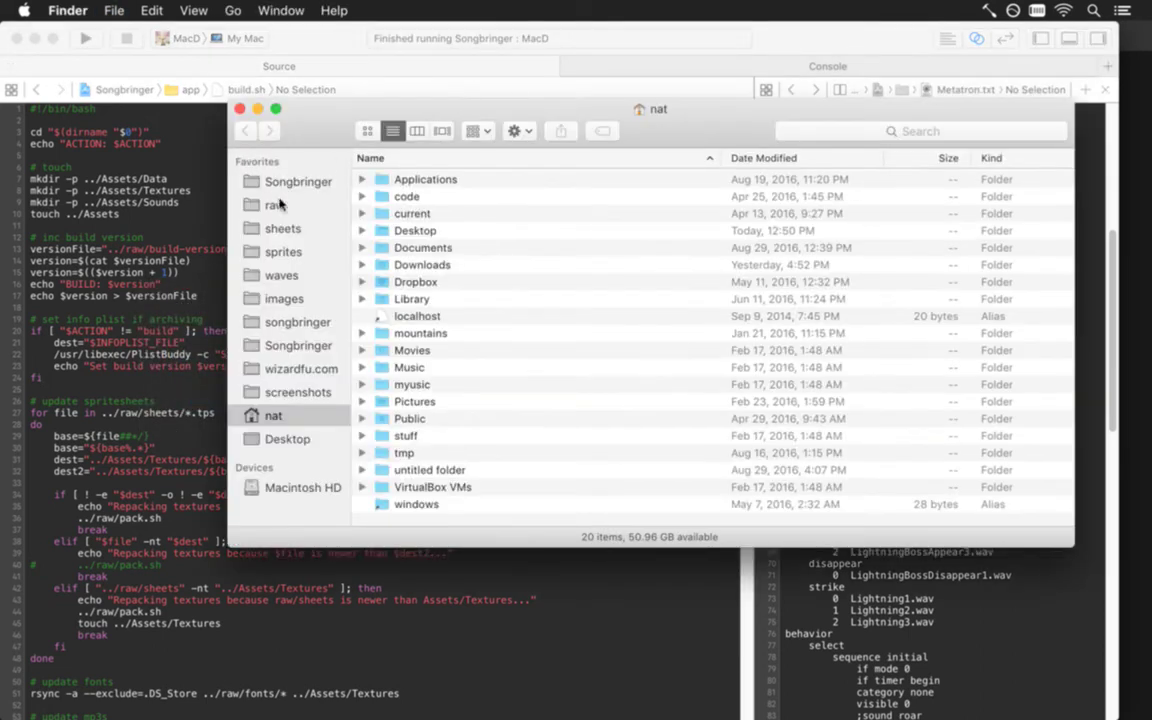
{"action": "left_click", "coordinate": [324, 229]}
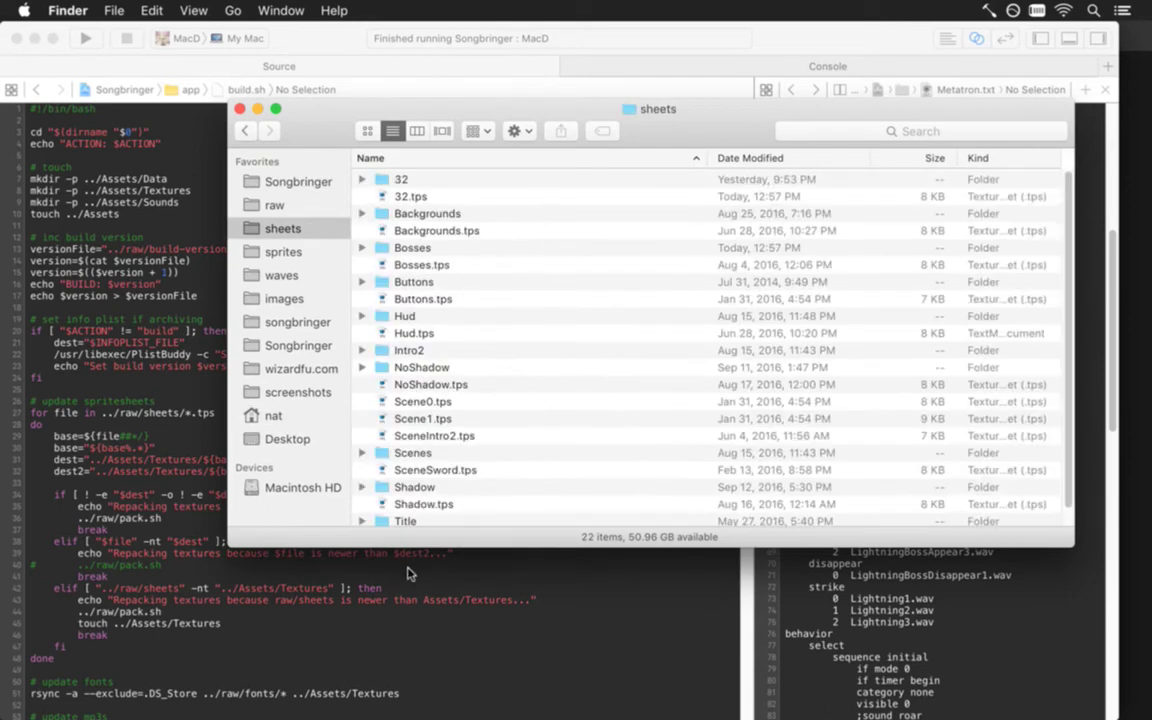
{"action": "double_click", "coordinate": [420, 488]}
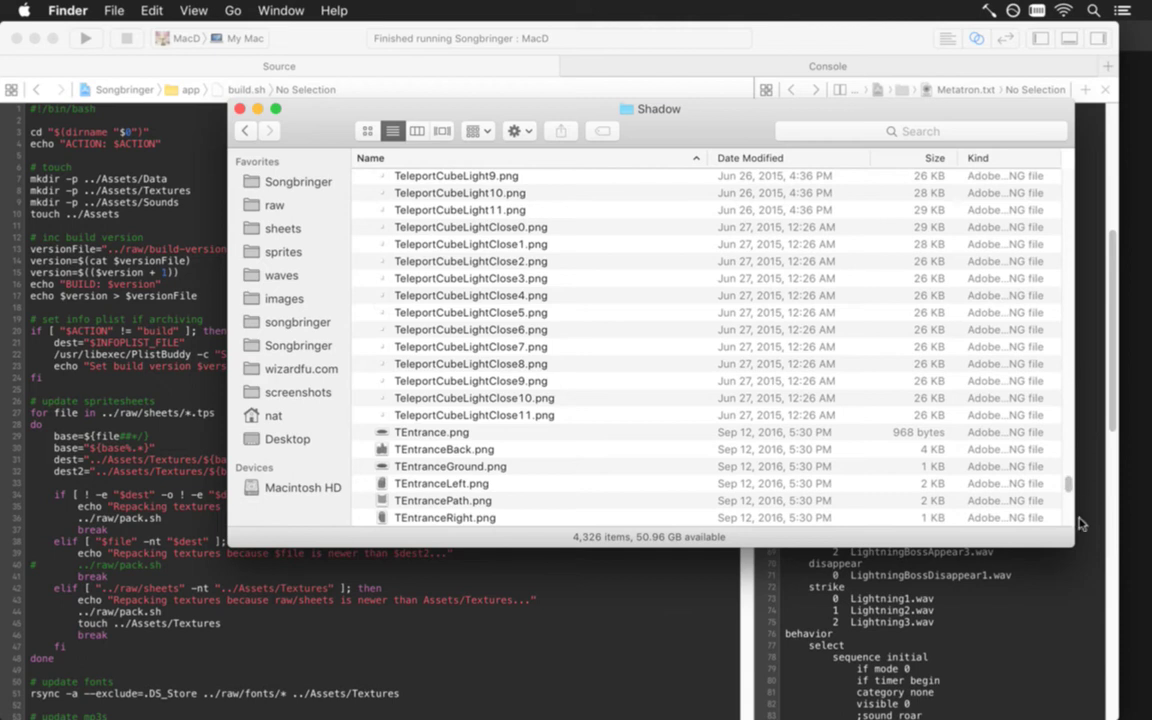
Step: Enlarge the Finder window, browse the Shadow sprites starting with T and select TLightPillar0.png
{"action": "scroll", "coordinate": [1066, 515], "scroll_direction": "down", "scroll_amount": 3}
{"action": "scroll", "coordinate": [1066, 515], "scroll_direction": "down", "scroll_amount": 5}
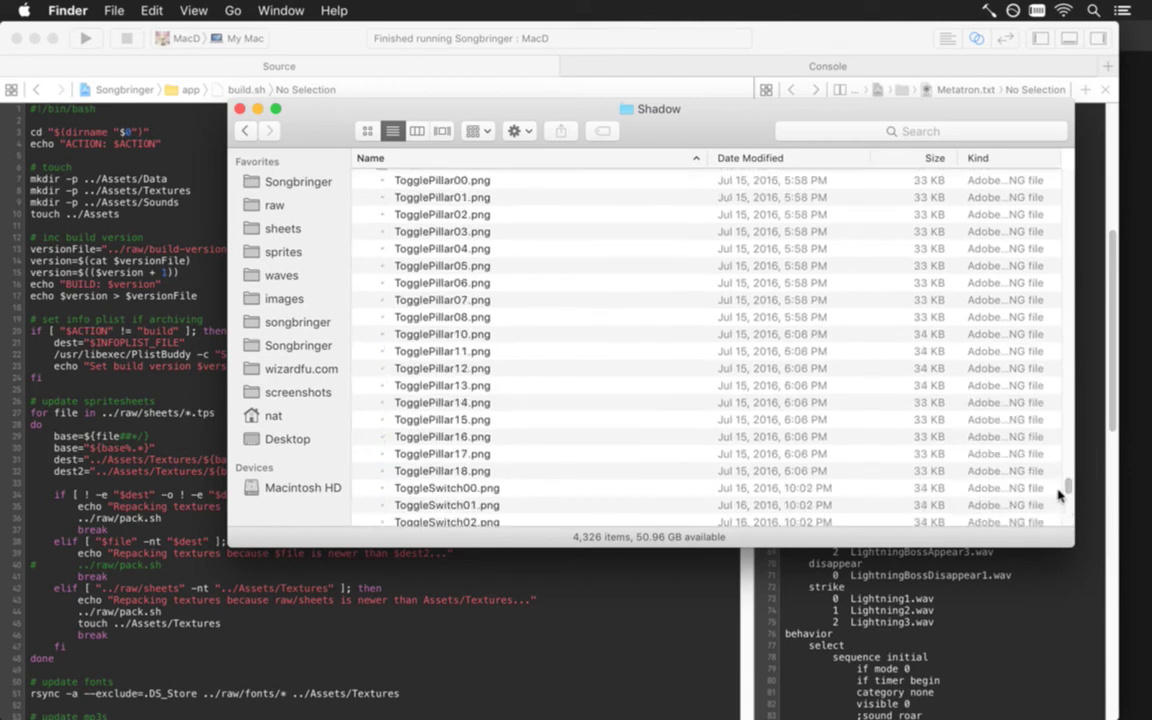
{"action": "scroll", "coordinate": [998, 424], "scroll_direction": "up", "scroll_amount": 5}
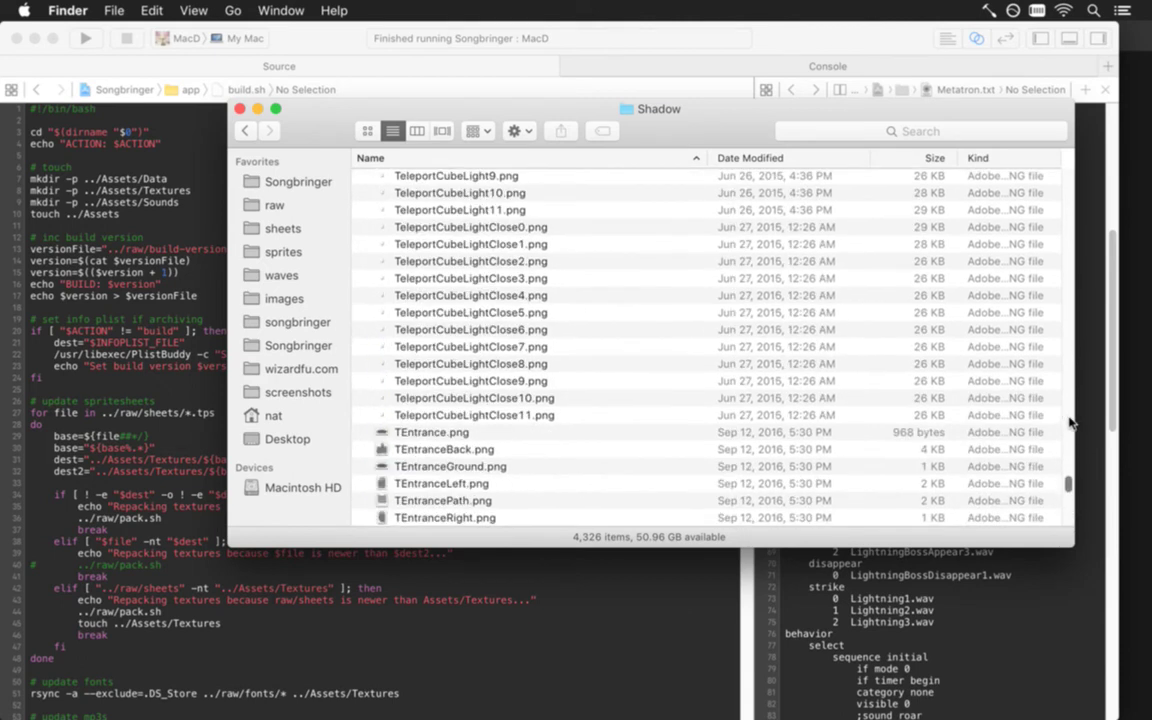
{"action": "left_click_drag", "start_coordinate": [1075, 548], "coordinate": [1019, 698]}
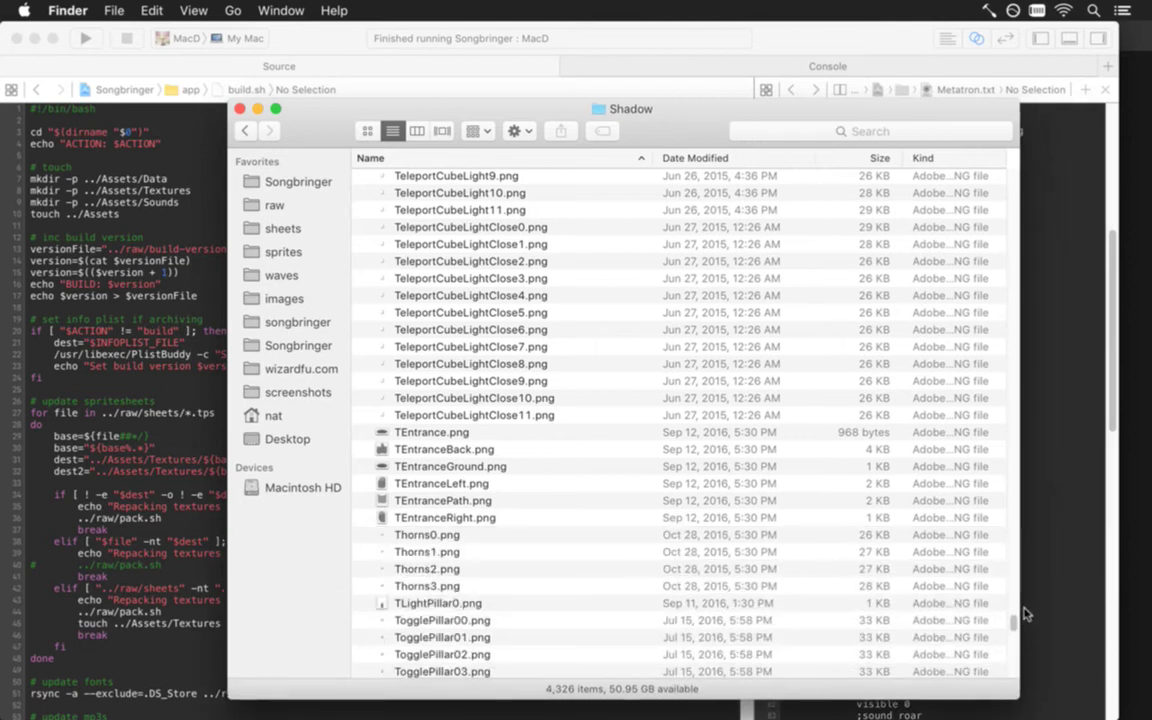
{"action": "left_click", "coordinate": [524, 608]}
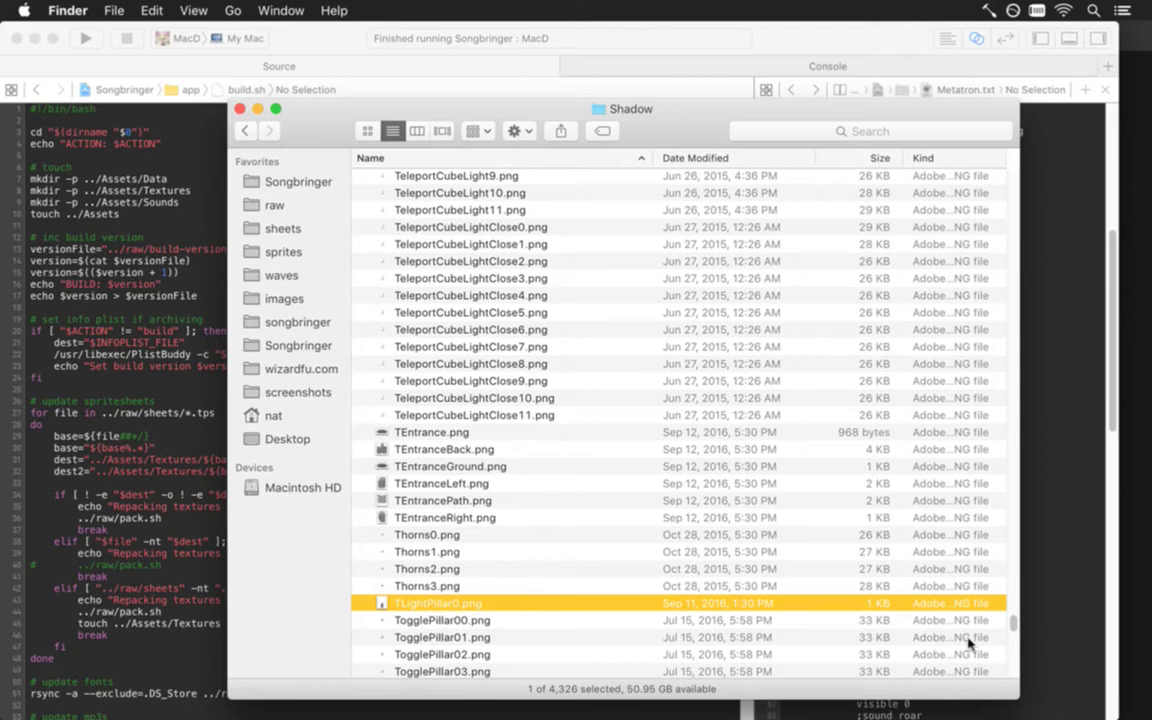
Step: Find TPillarTall0.png in the Shadow folder, preview it, and check the sprites listed after it
{"action": "scroll", "coordinate": [915, 605], "scroll_direction": "down", "scroll_amount": 10}
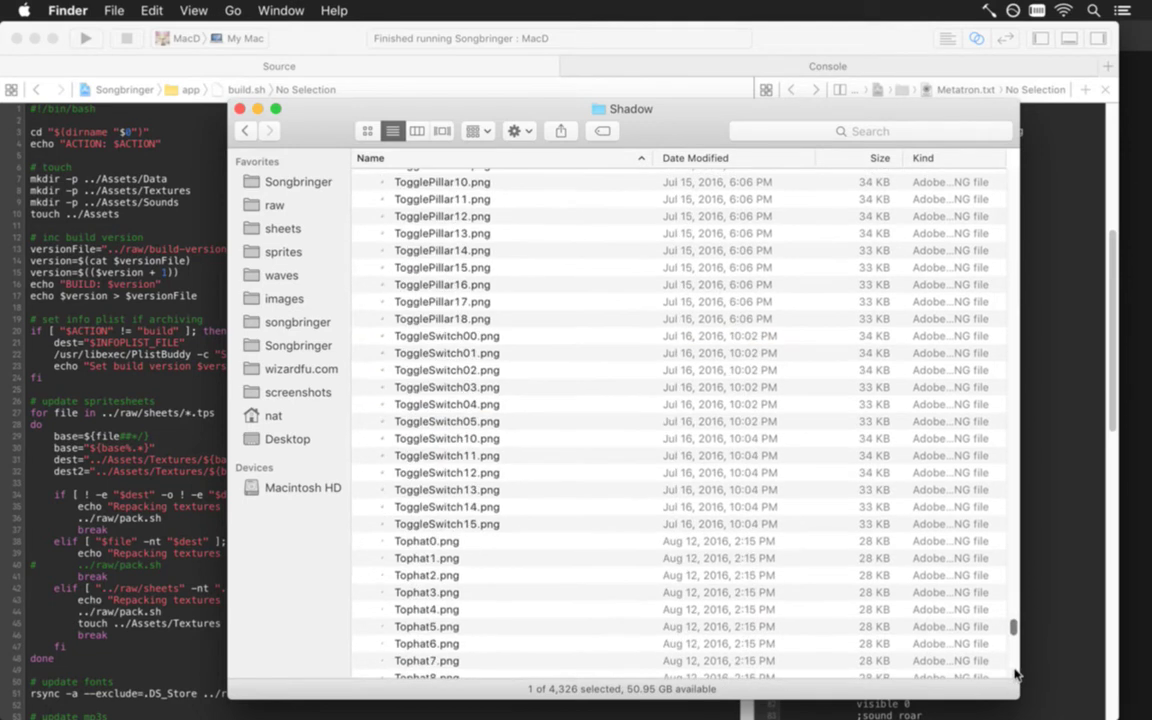
{"action": "scroll", "coordinate": [1015, 675], "scroll_direction": "down", "scroll_amount": 5}
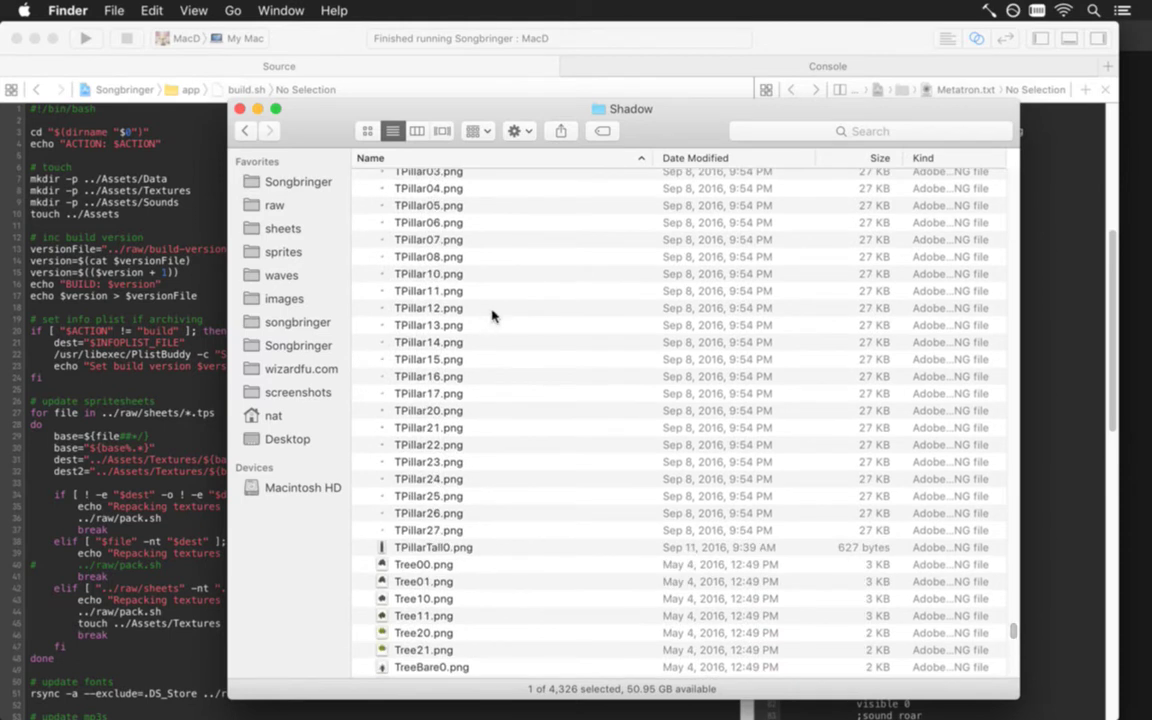
{"action": "left_click", "coordinate": [442, 550]}
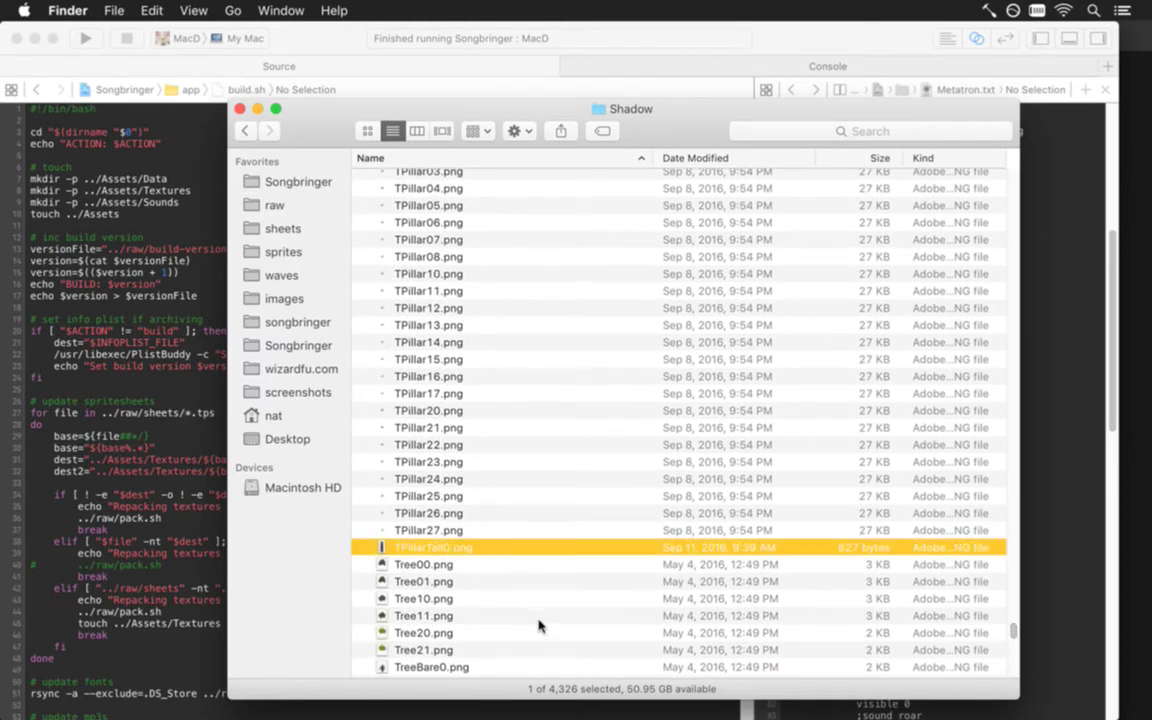
{"action": "key", "text": "space"}
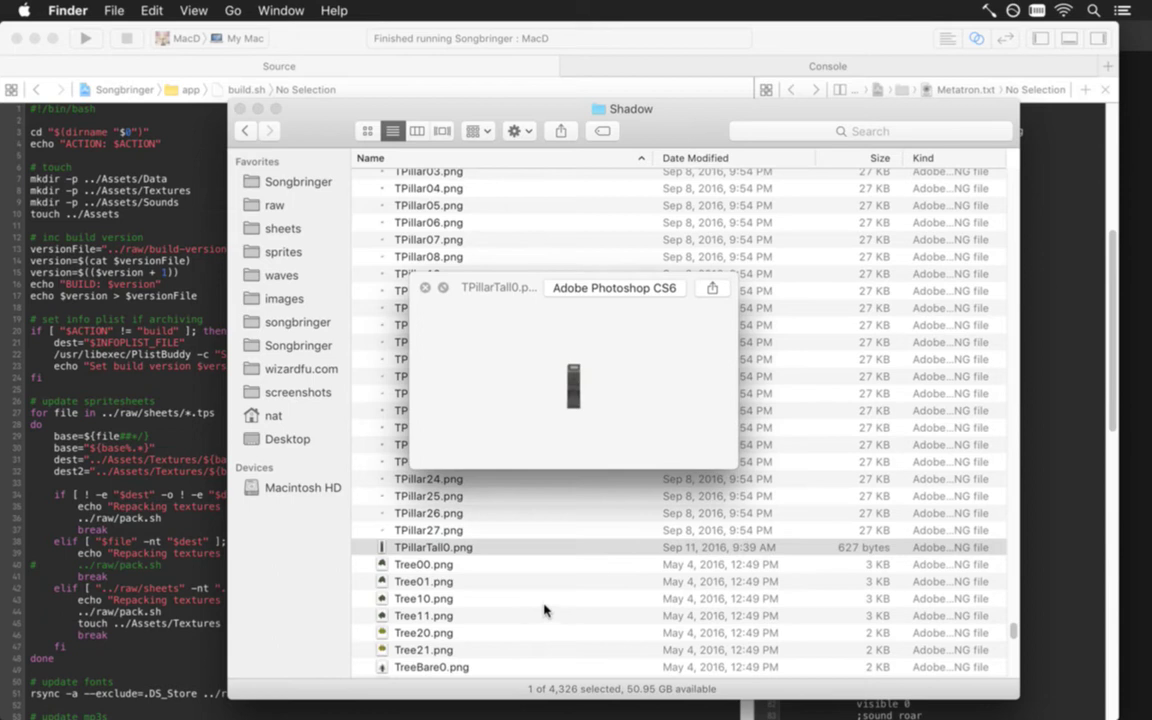
{"action": "key", "text": "space"}
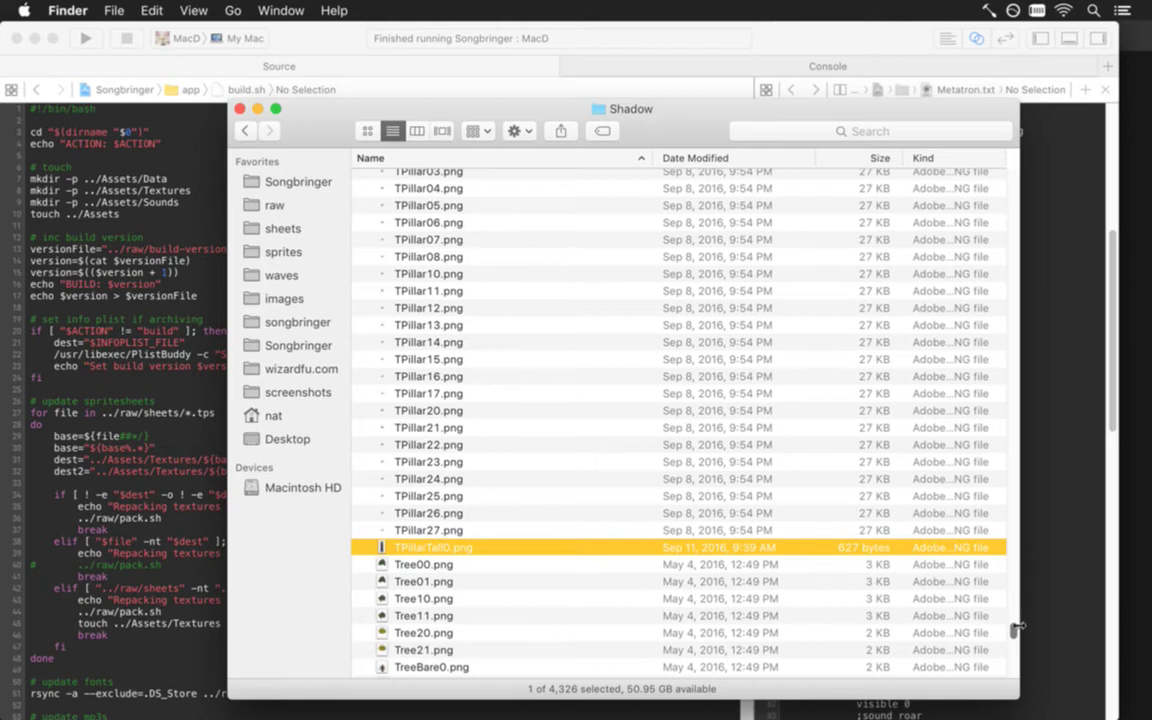
{"action": "scroll", "coordinate": [1017, 657], "scroll_direction": "down", "scroll_amount": 10}
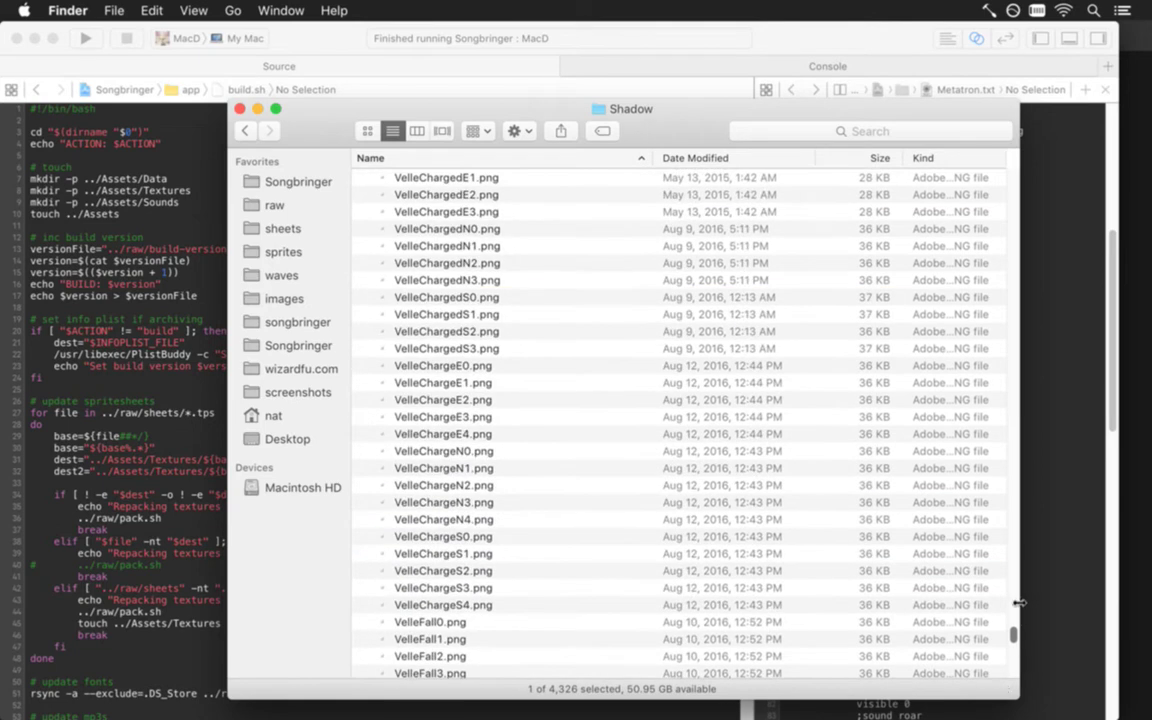
{"action": "scroll", "coordinate": [1016, 630], "scroll_direction": "up", "scroll_amount": 10}
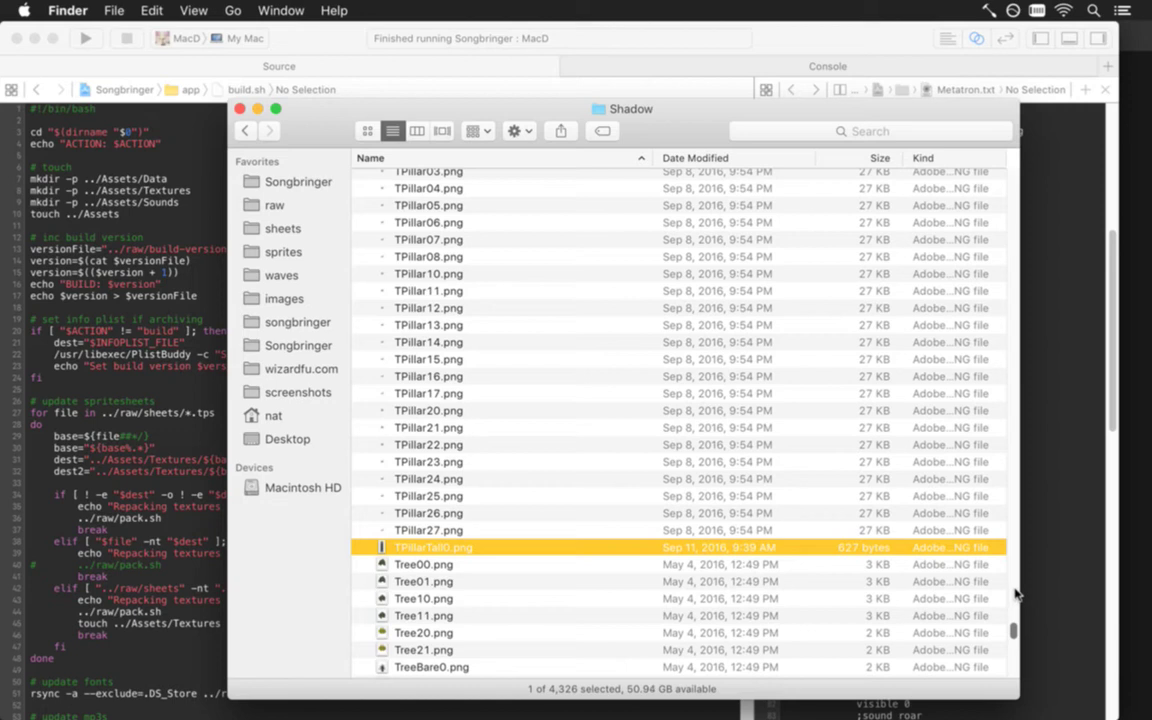
Step: Switch to Photoshop and browse the Shadow folder for the T-prefixed pillar PSD files to open
{"action": "key", "text": "super+Tab"}
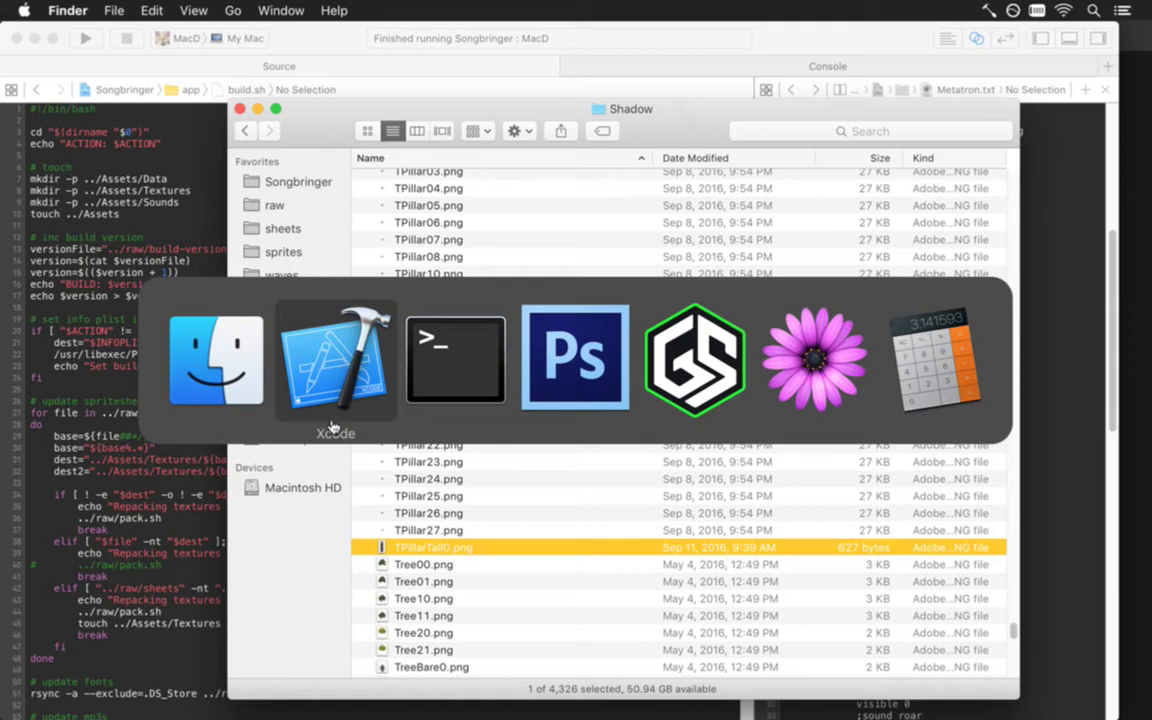
{"action": "left_click", "coordinate": [591, 413]}
{"action": "left_click", "coordinate": [142, 10]}
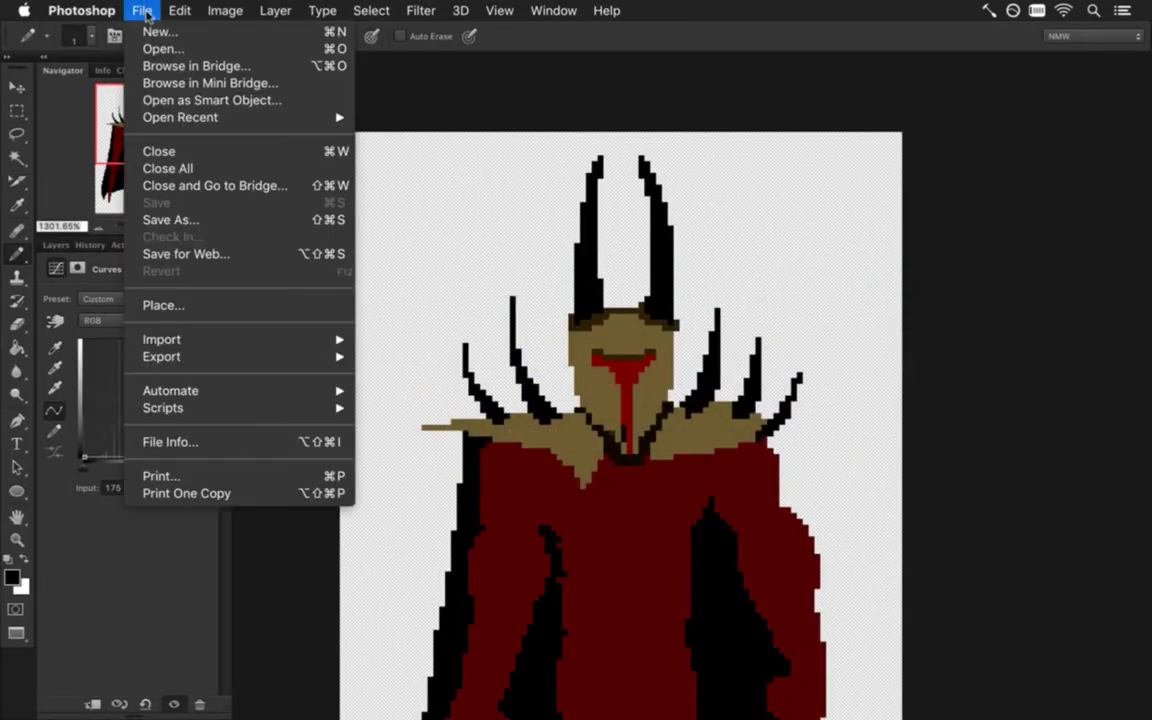
{"action": "left_click", "coordinate": [152, 48]}
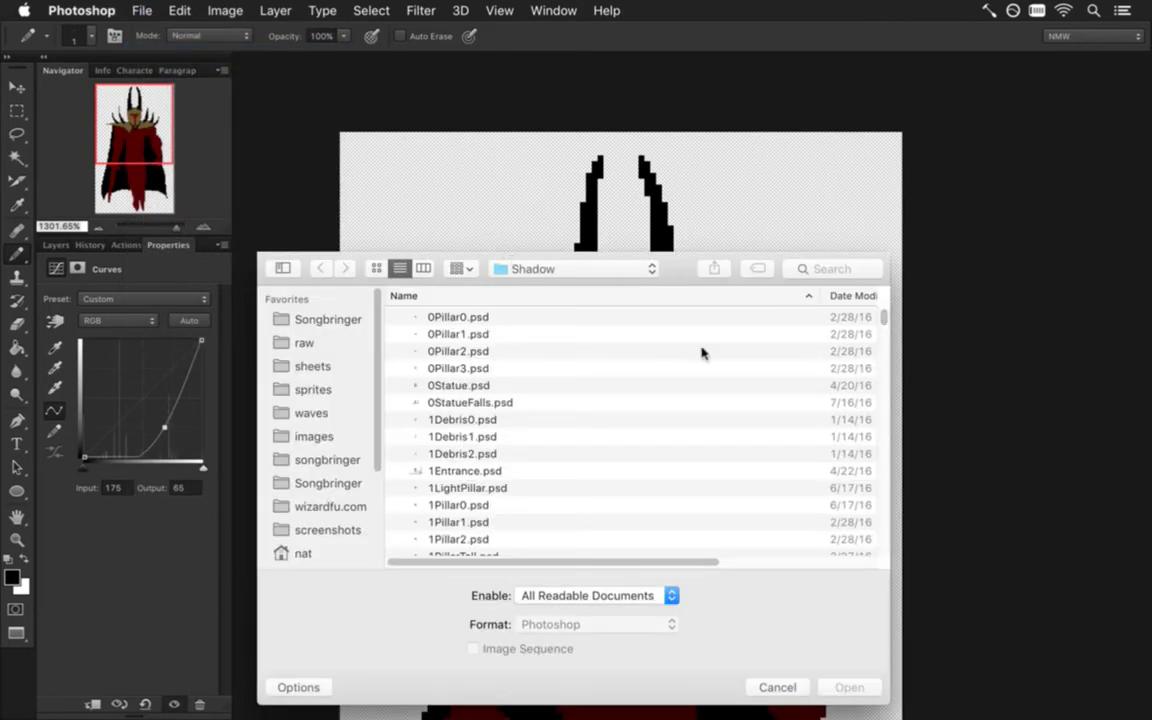
{"action": "left_click_drag", "start_coordinate": [889, 326], "coordinate": [877, 476]}
{"action": "scroll", "coordinate": [879, 542], "scroll_direction": "down", "scroll_amount": 15}
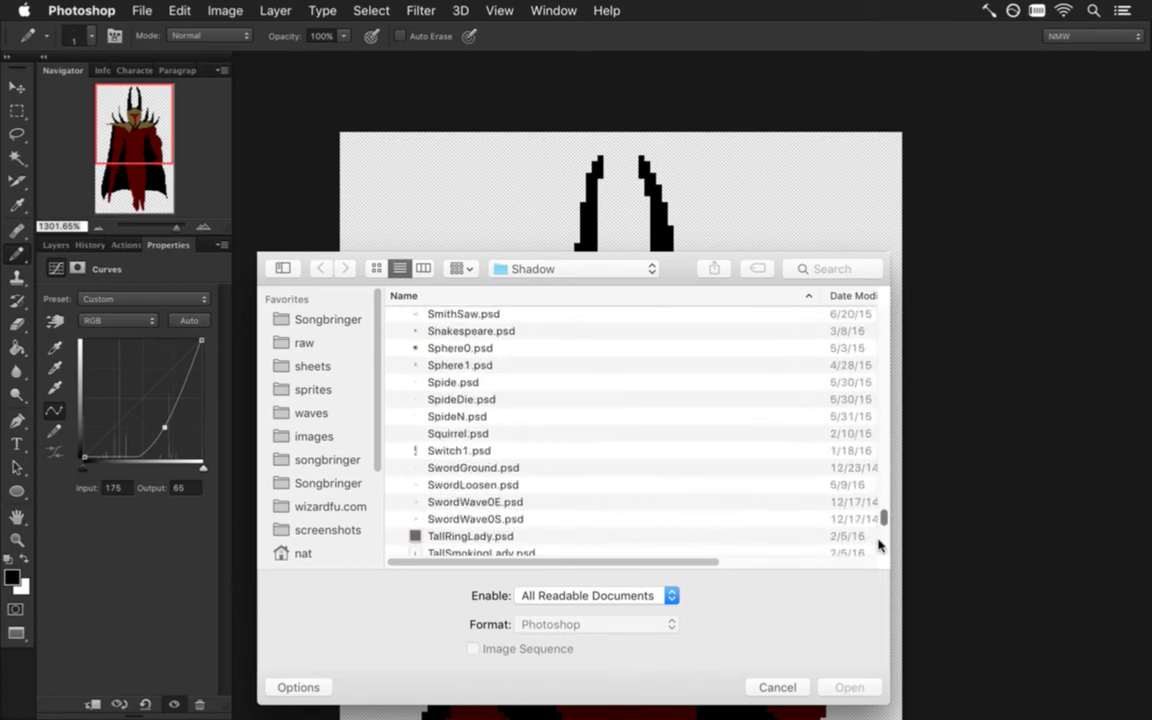
{"action": "scroll", "coordinate": [879, 542], "scroll_direction": "up", "scroll_amount": 10}
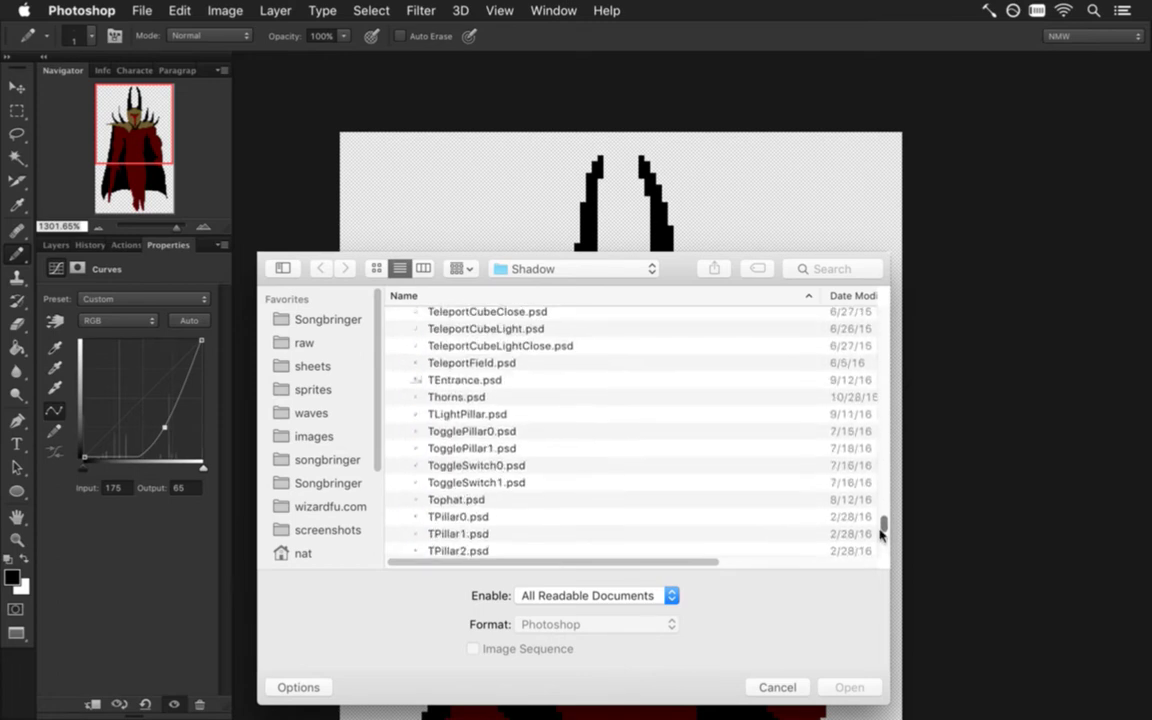
{"action": "scroll", "coordinate": [881, 533], "scroll_direction": "down", "scroll_amount": 3}
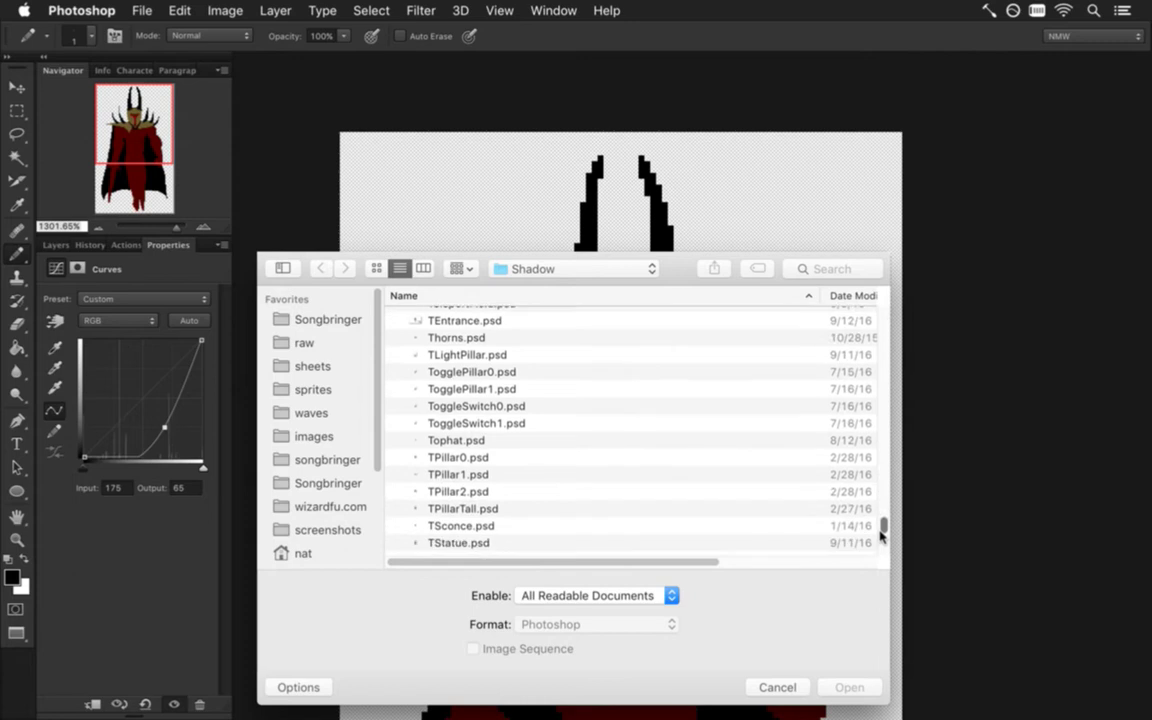
Step: Open TPillar0.psd through TStatue.psd together with TLightPillar.psd and TEntrance.psd
{"action": "left_click", "coordinate": [500, 489]}
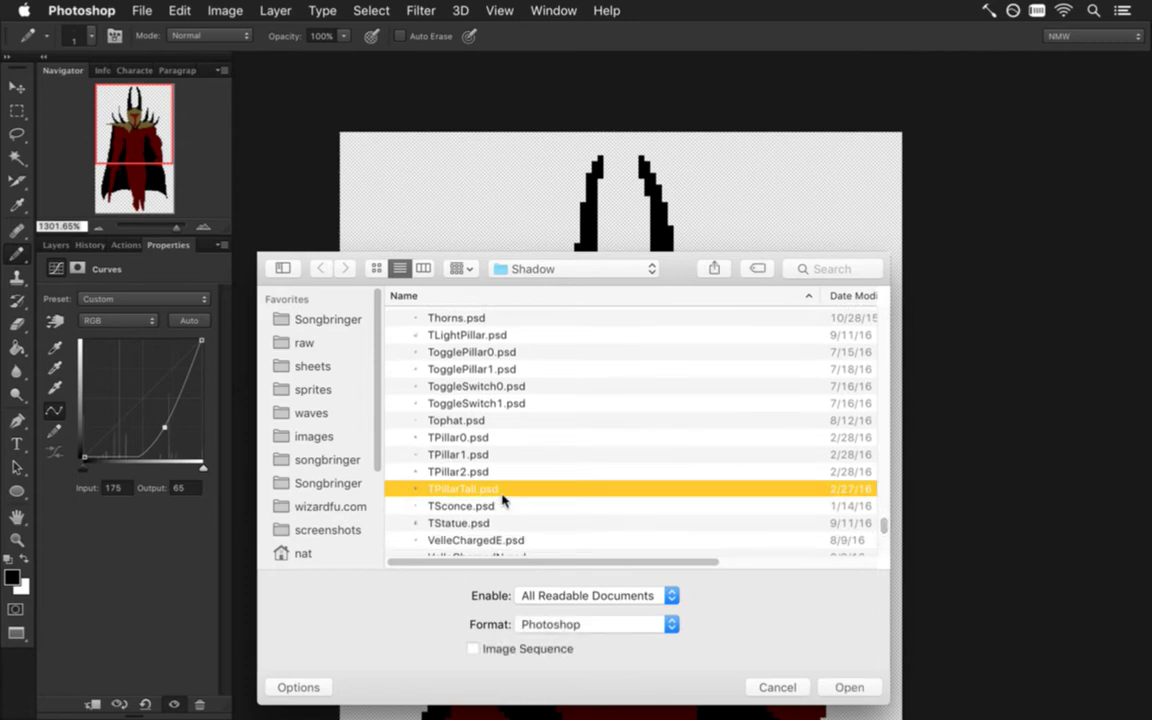
{"action": "left_click", "coordinate": [478, 522], "text": "shift"}
{"action": "left_click_drag", "start_coordinate": [483, 488], "coordinate": [483, 442]}
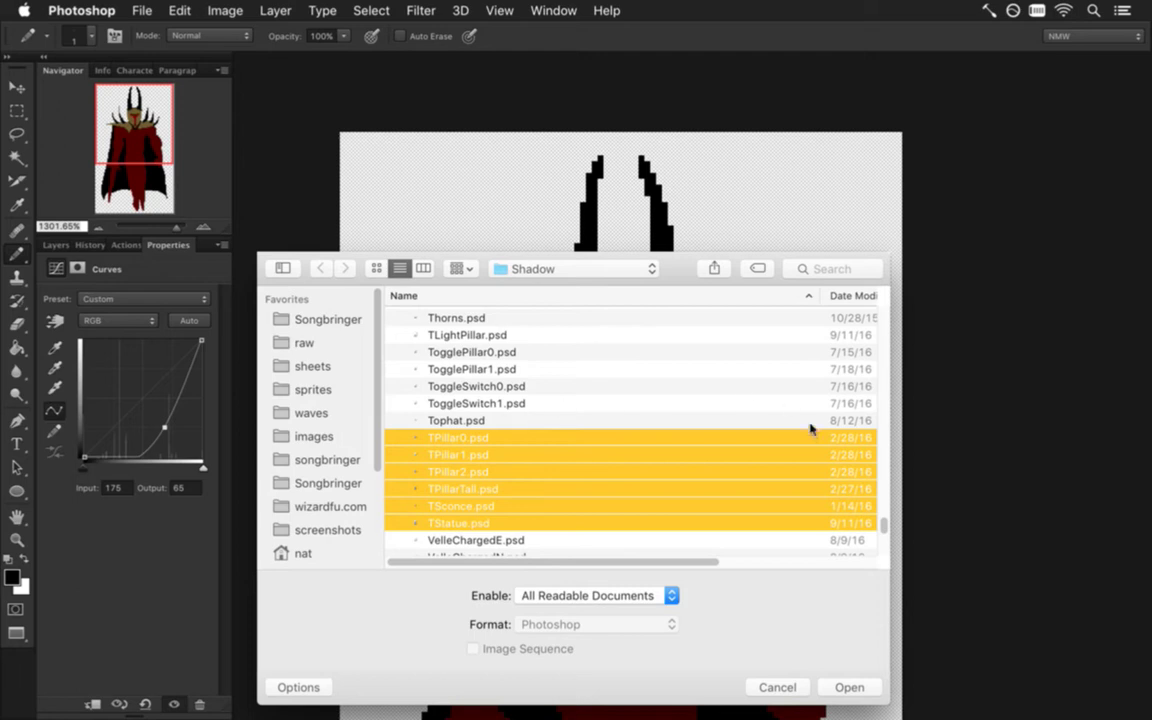
{"action": "left_click", "coordinate": [778, 336], "text": "super"}
{"action": "scroll", "coordinate": [880, 395], "scroll_direction": "up", "scroll_amount": 5}
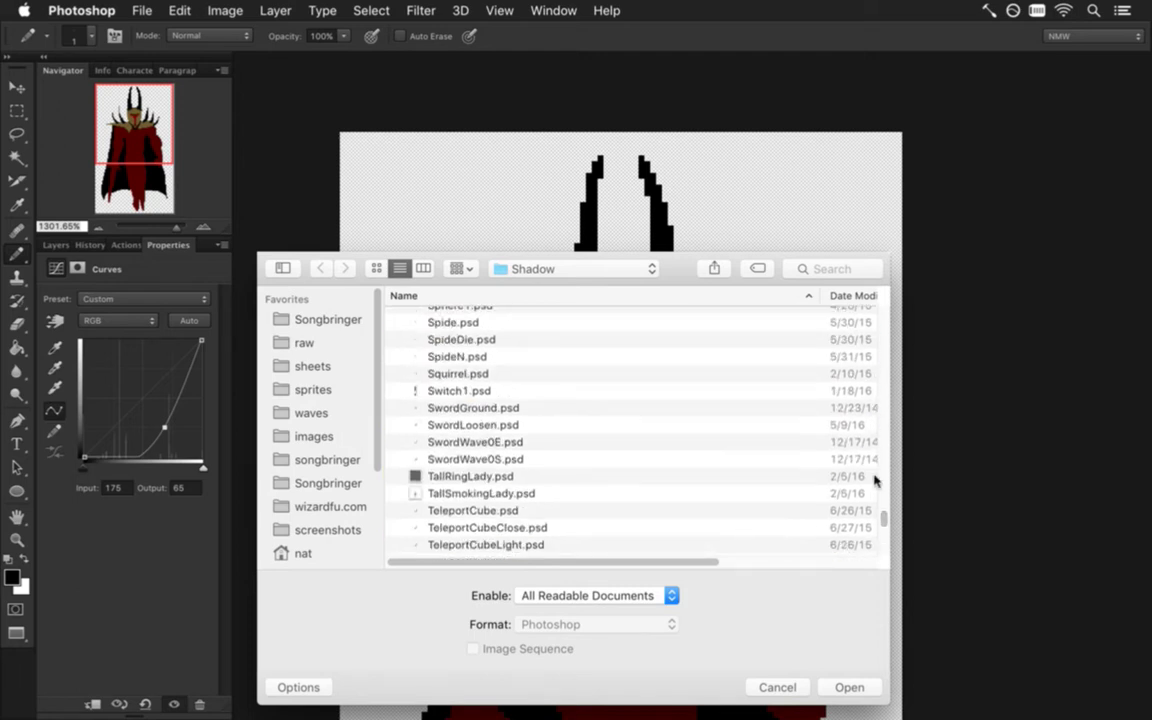
{"action": "left_click_drag", "start_coordinate": [885, 515], "coordinate": [882, 514]}
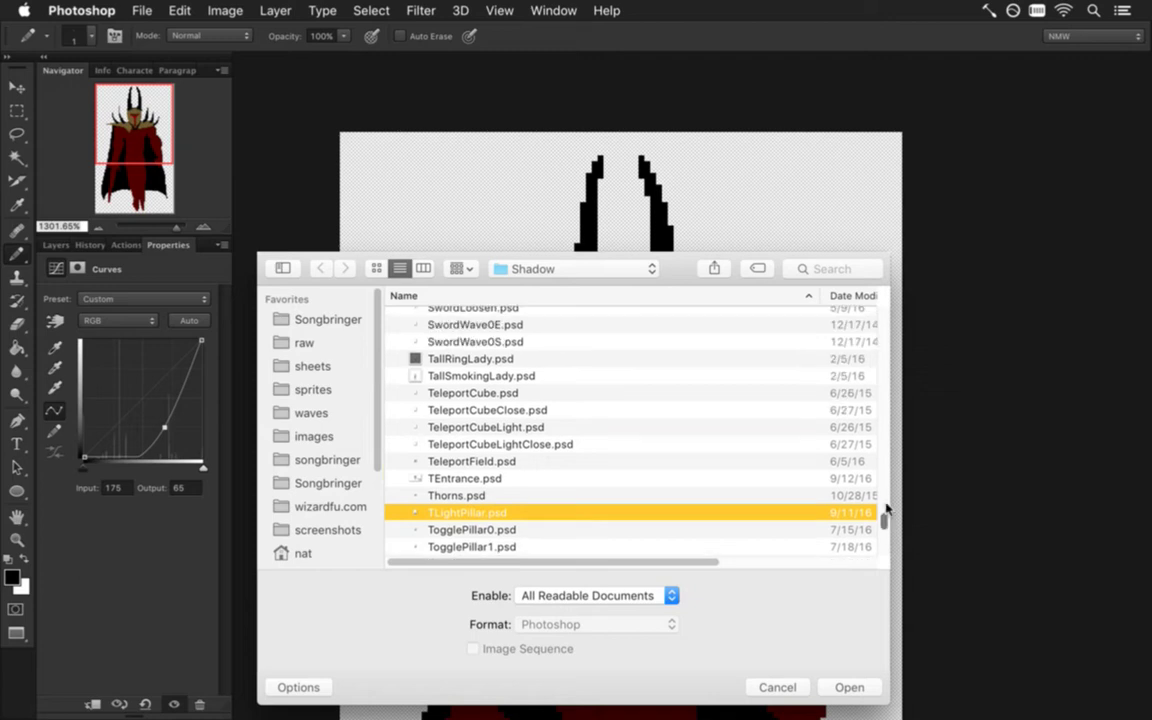
{"action": "left_click", "coordinate": [531, 478], "text": "super"}
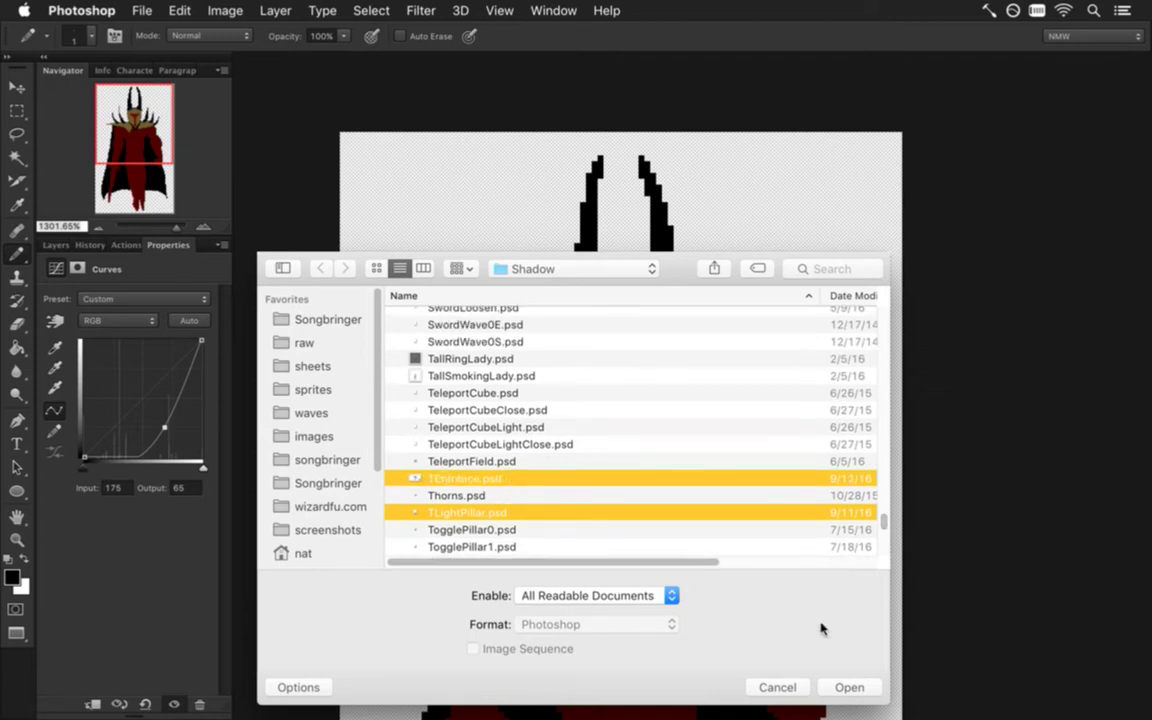
{"action": "left_click", "coordinate": [849, 688]}
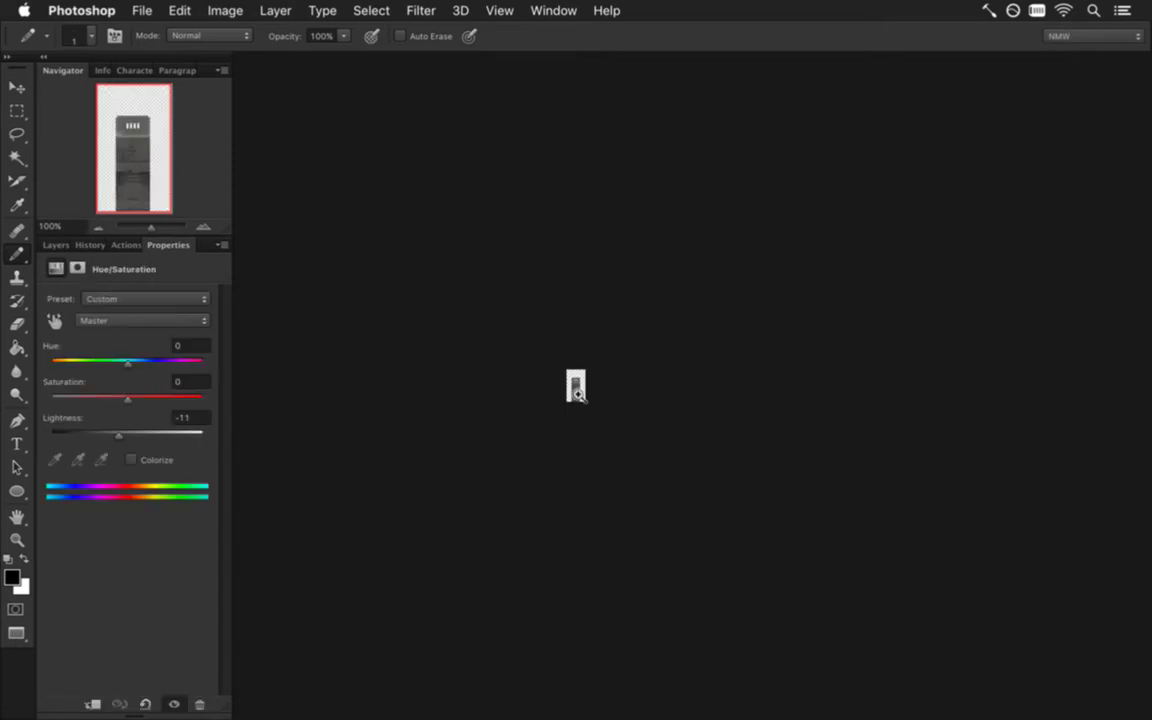
Step: Start a Save for Web export of TStatue.psd as PNG-24 and name the file TStatue0.png
{"action": "key", "text": "super+0"}
{"action": "left_click", "coordinate": [565, 11]}
{"action": "mouse_move", "coordinate": [605, 708]}
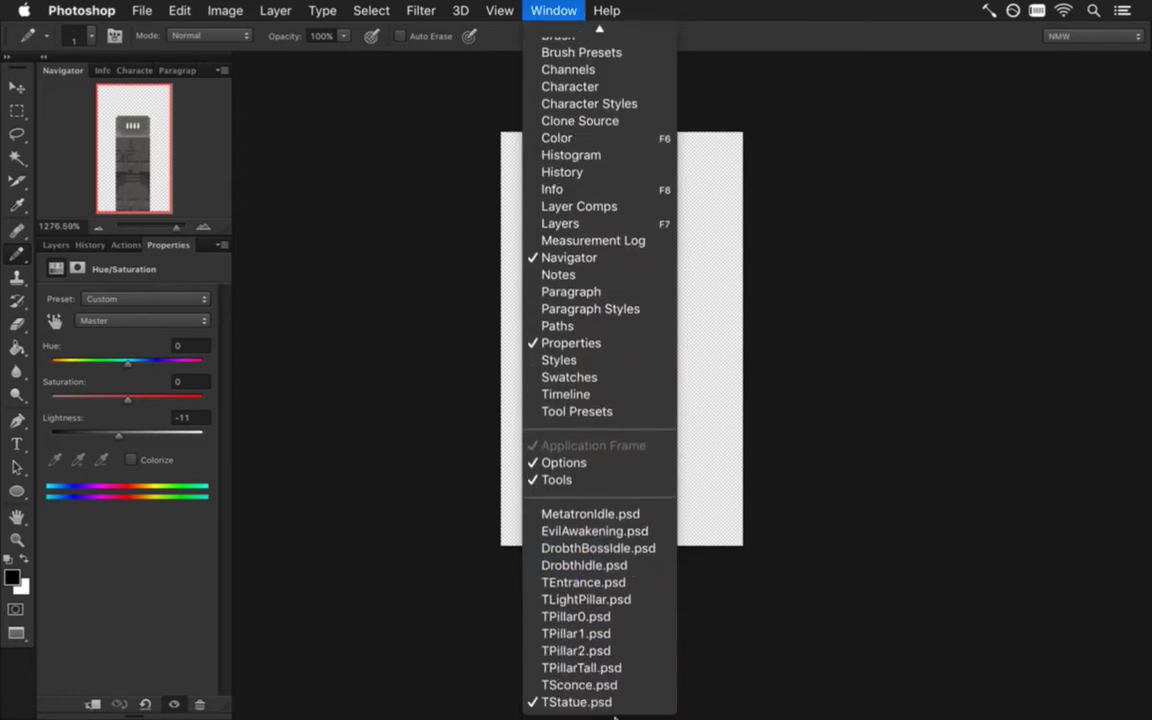
{"action": "left_click", "coordinate": [422, 548]}
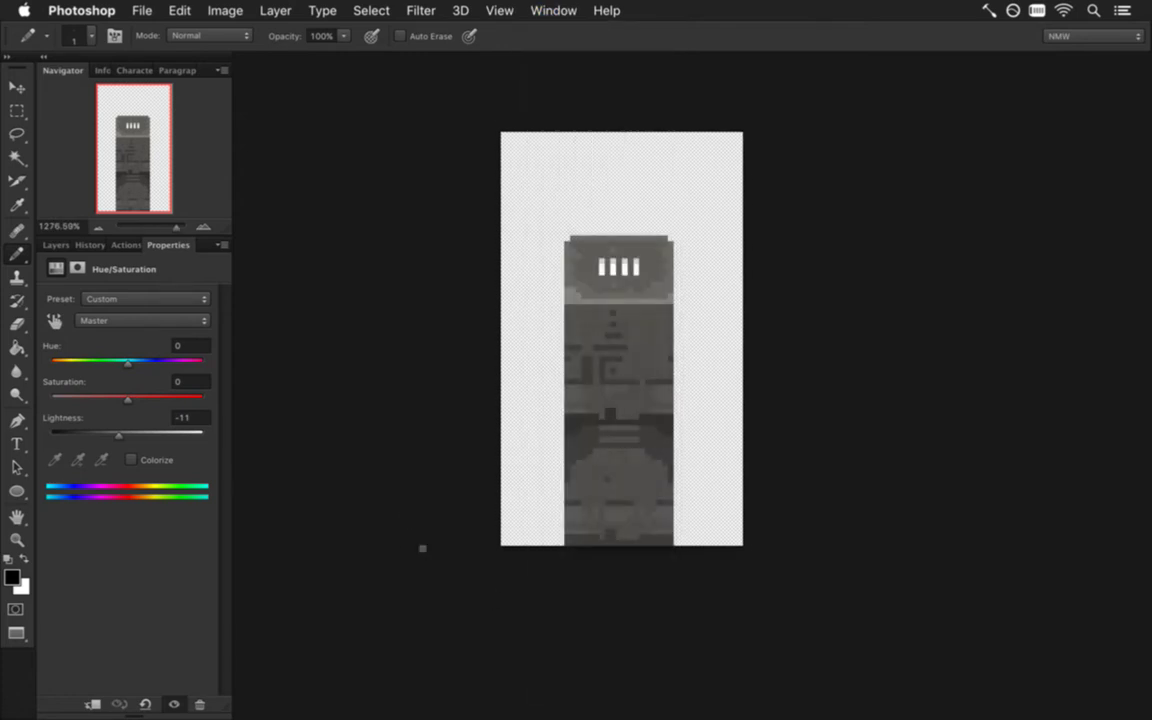
{"action": "key", "text": "super+alt+shift+s"}
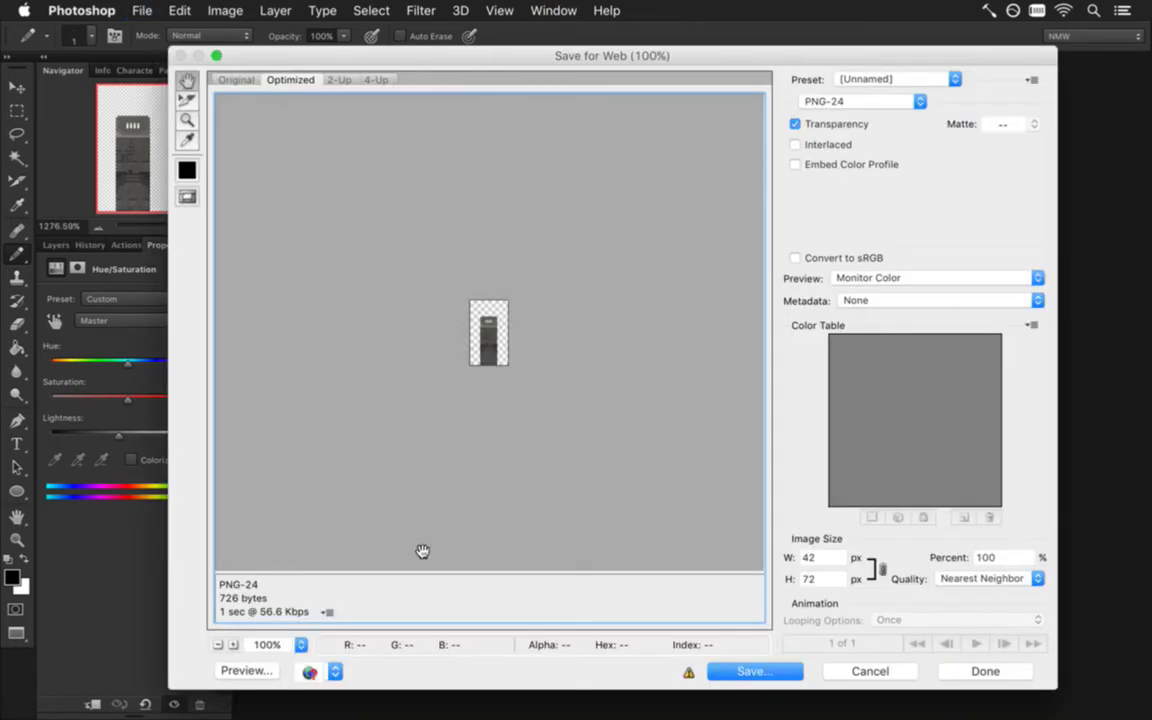
{"action": "key", "text": "Return"}
{"action": "key", "text": "Right"}
{"action": "type", "text": "0"}
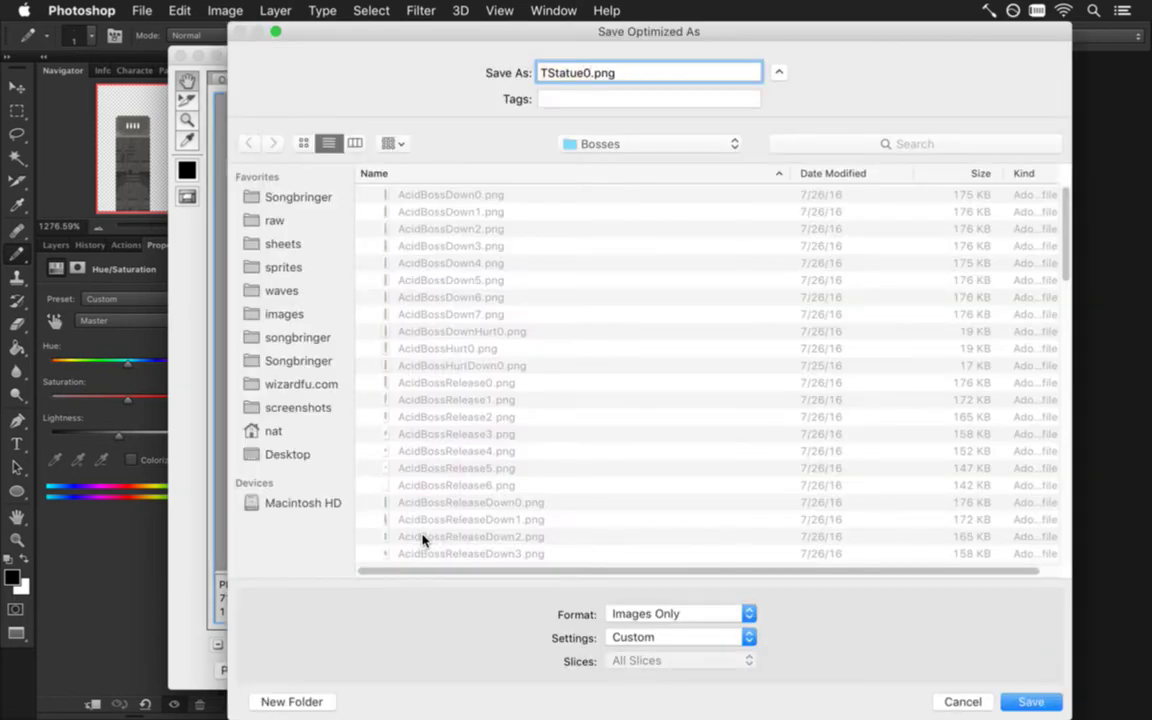
Step: Save the TStatue0.png export in the Shadow folder under sheets, replacing the existing file
{"action": "left_click", "coordinate": [309, 267]}
{"action": "left_click", "coordinate": [320, 248]}
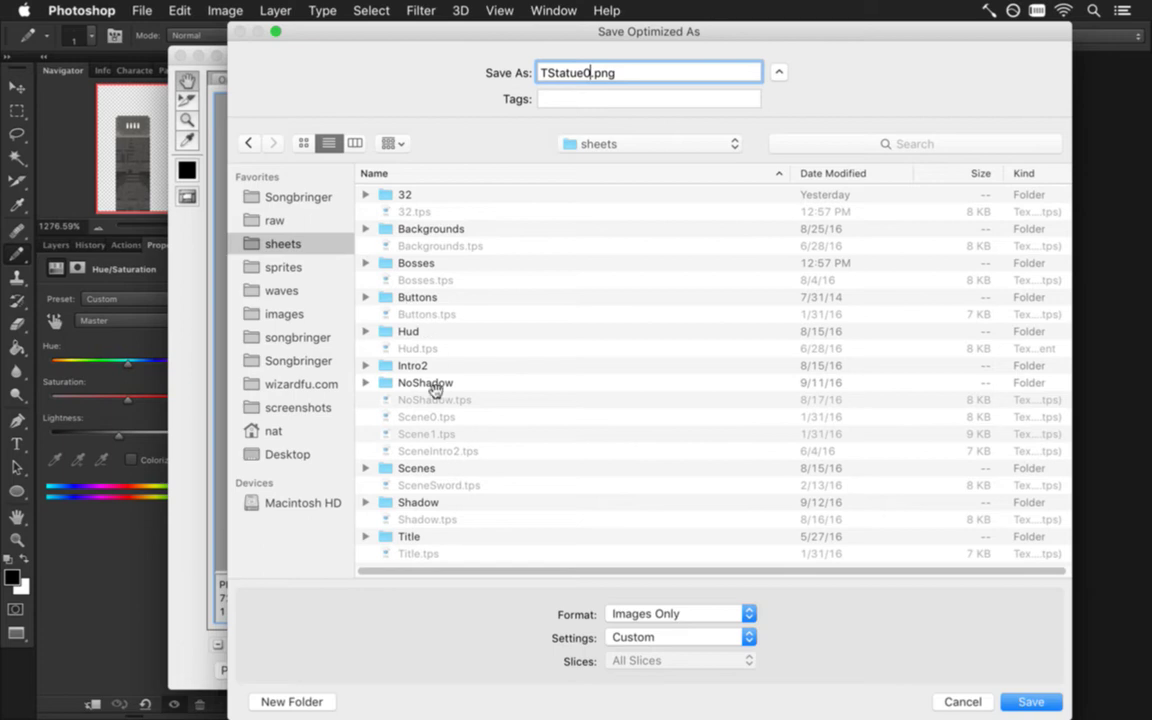
{"action": "left_click", "coordinate": [437, 502]}
{"action": "double_click", "coordinate": [437, 510]}
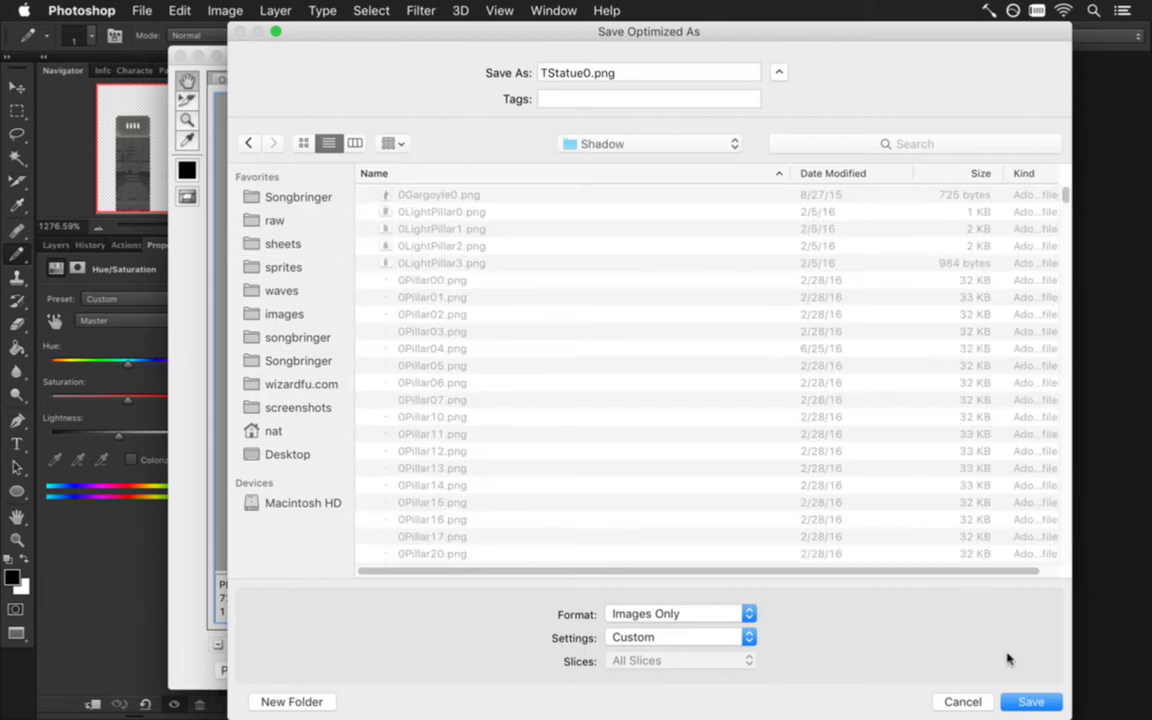
{"action": "left_click", "coordinate": [1031, 701]}
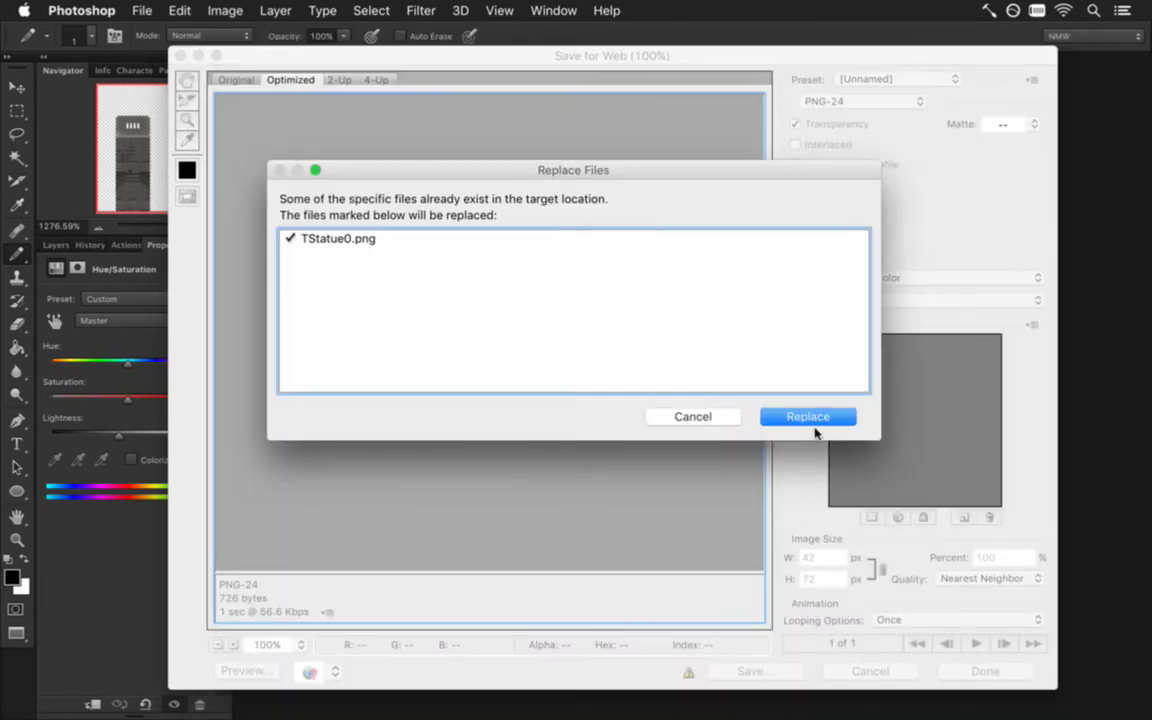
{"action": "left_click", "coordinate": [815, 418]}
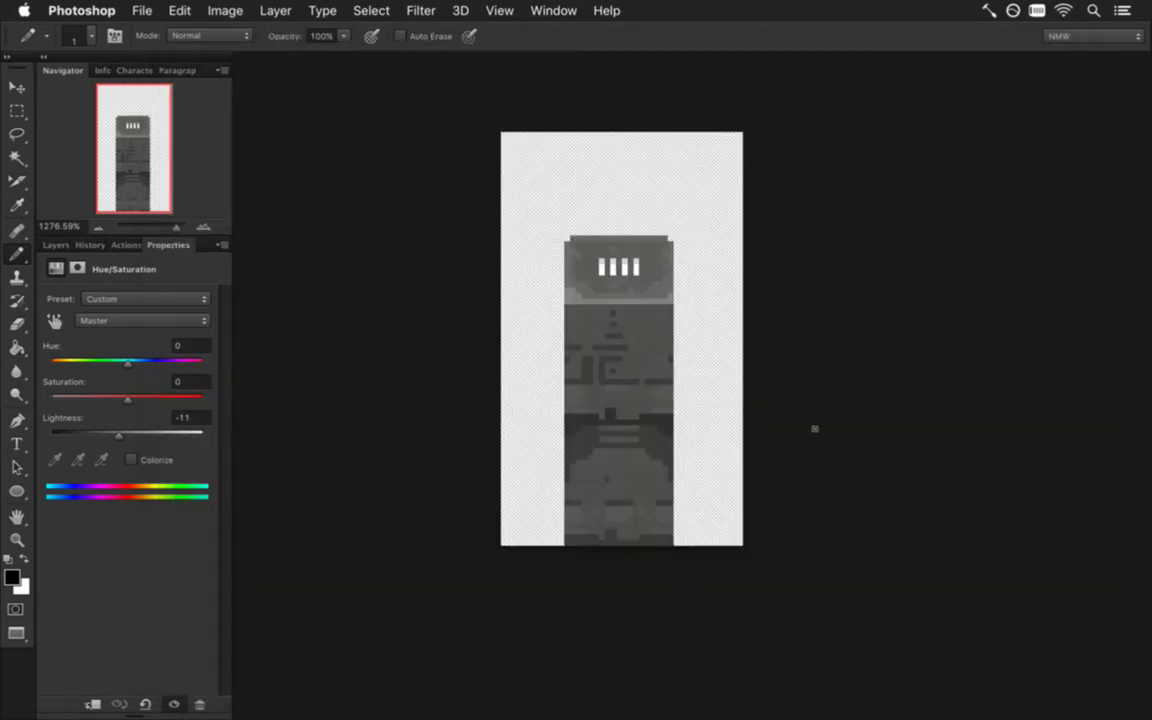
Step: Bring up the open TPillarTall.psd document and view the tall pillar sprite enlarged
{"action": "left_click", "coordinate": [550, 10]}
{"action": "mouse_move", "coordinate": [570, 716]}
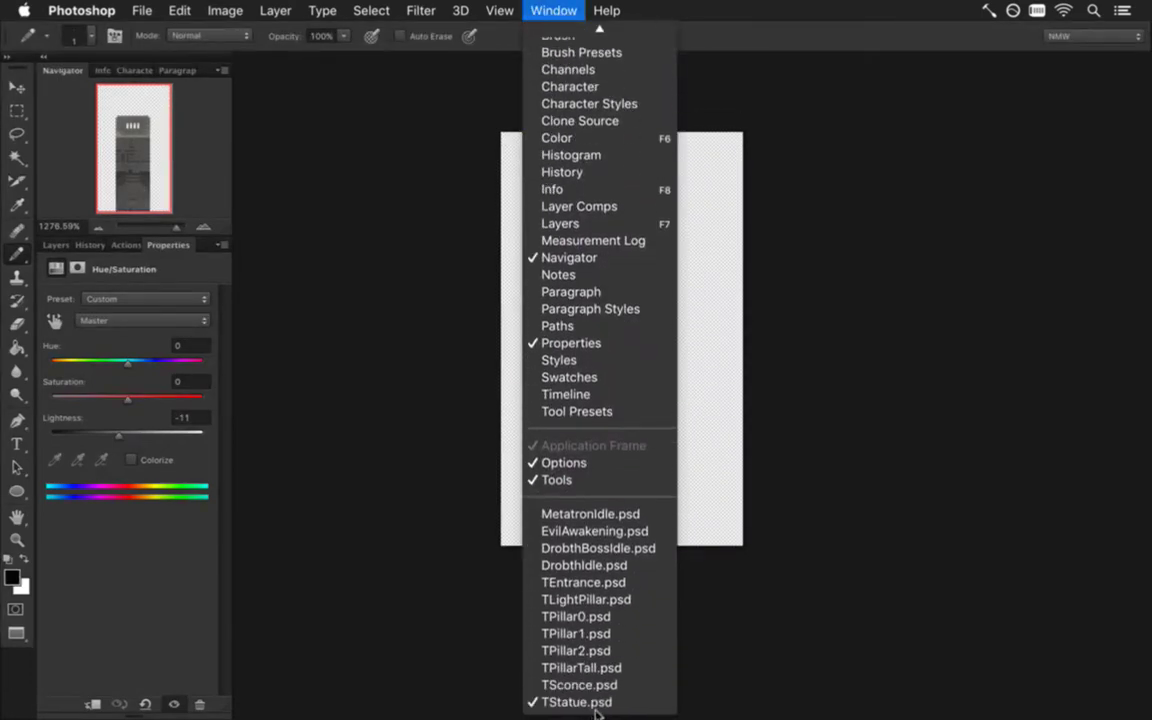
{"action": "left_click", "coordinate": [445, 616]}
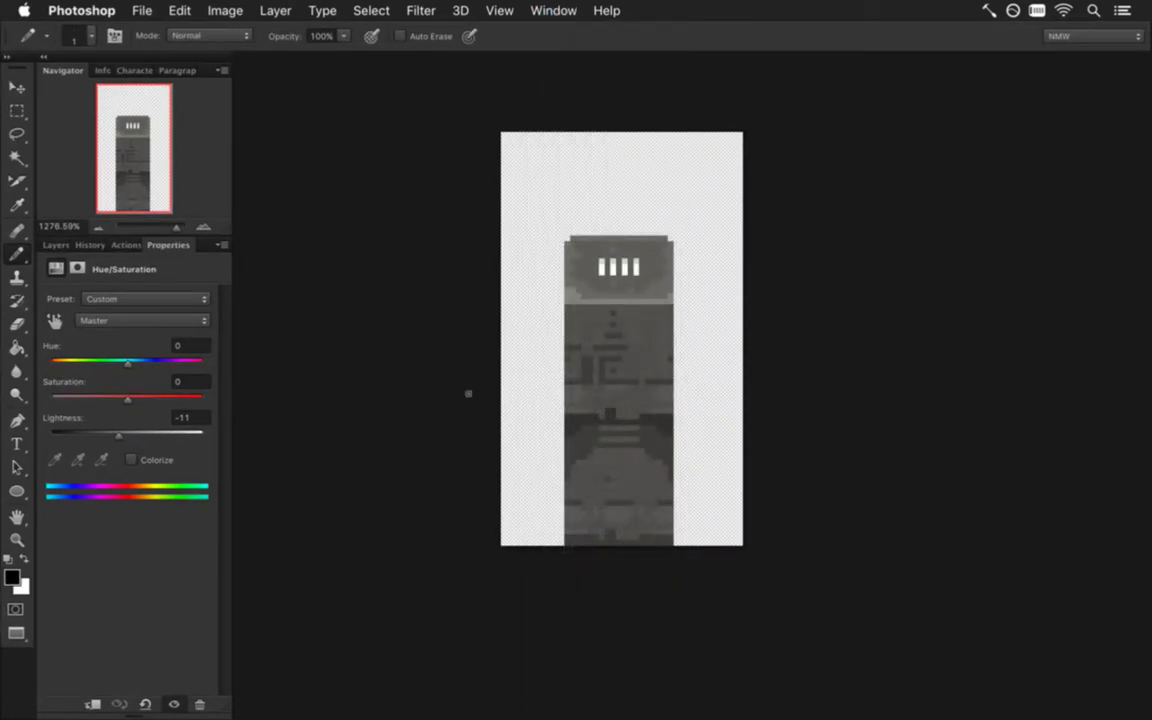
{"action": "left_click", "coordinate": [553, 10]}
{"action": "mouse_move", "coordinate": [600, 712]}
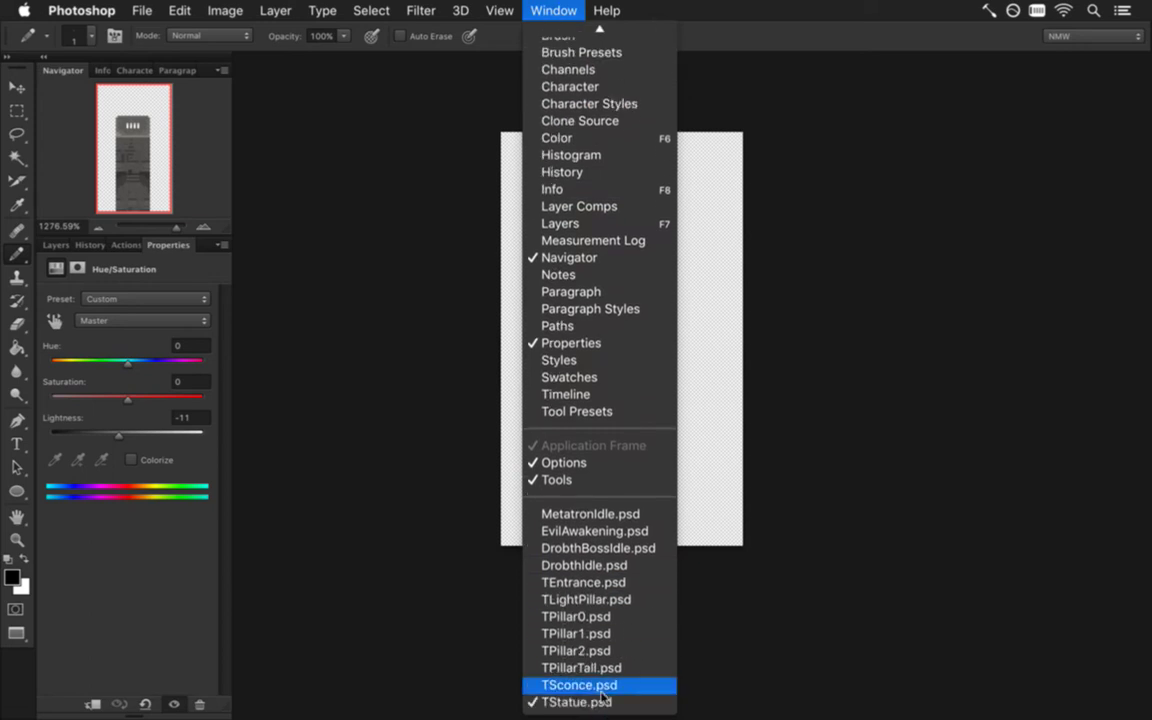
{"action": "left_click", "coordinate": [600, 667]}
{"action": "left_click_drag", "start_coordinate": [693, 413], "coordinate": [787, 419]}
{"action": "left_click_drag", "start_coordinate": [689, 432], "coordinate": [691, 440]}
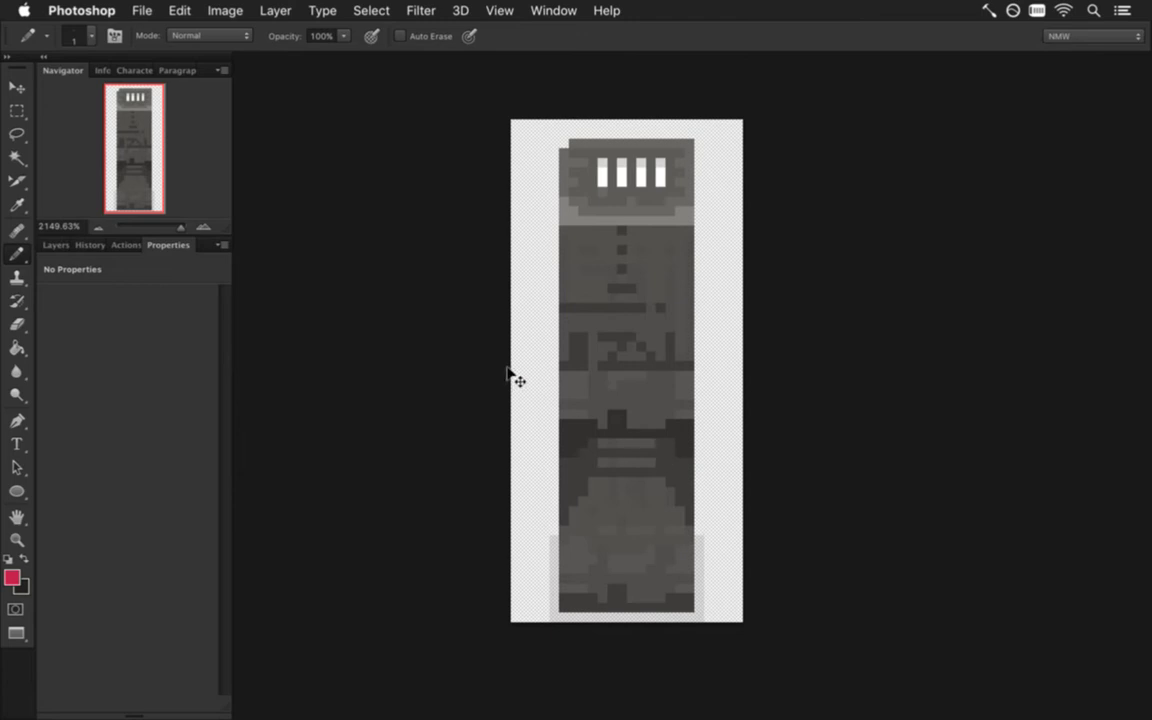
Step: Switch to Xcode, check the console output of the last game run and return to the source code
{"action": "key", "text": "super+Tab"}
{"action": "key", "text": "super+Tab"}
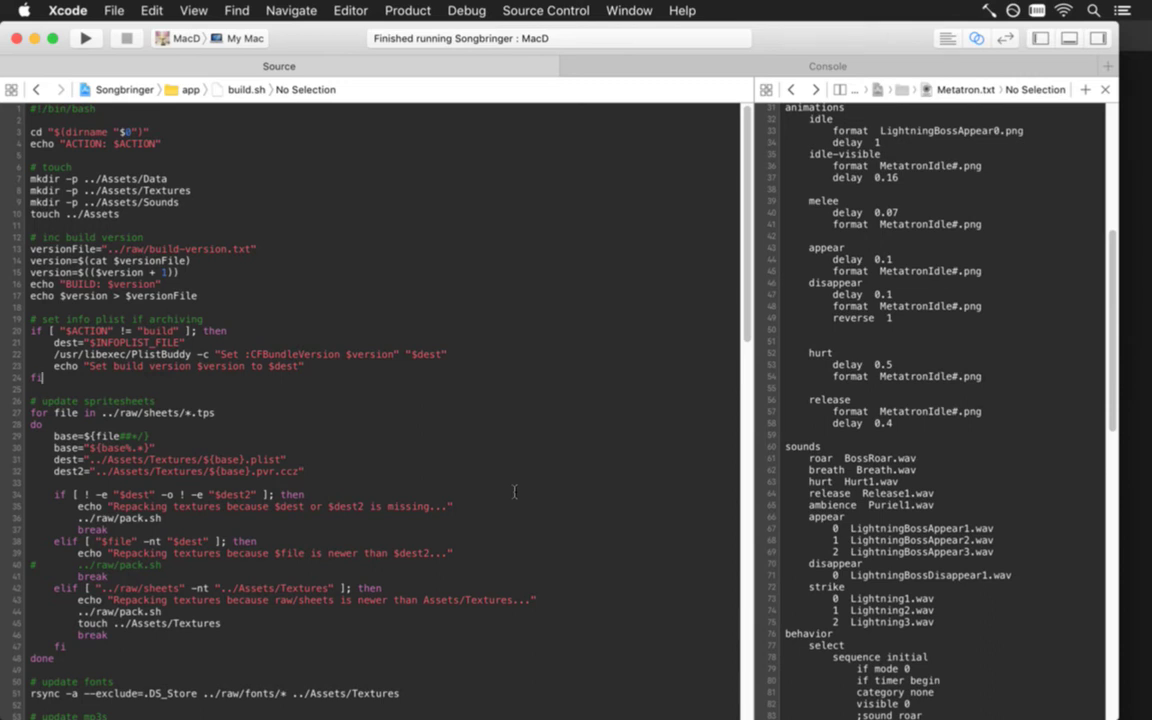
{"action": "left_click", "coordinate": [780, 64]}
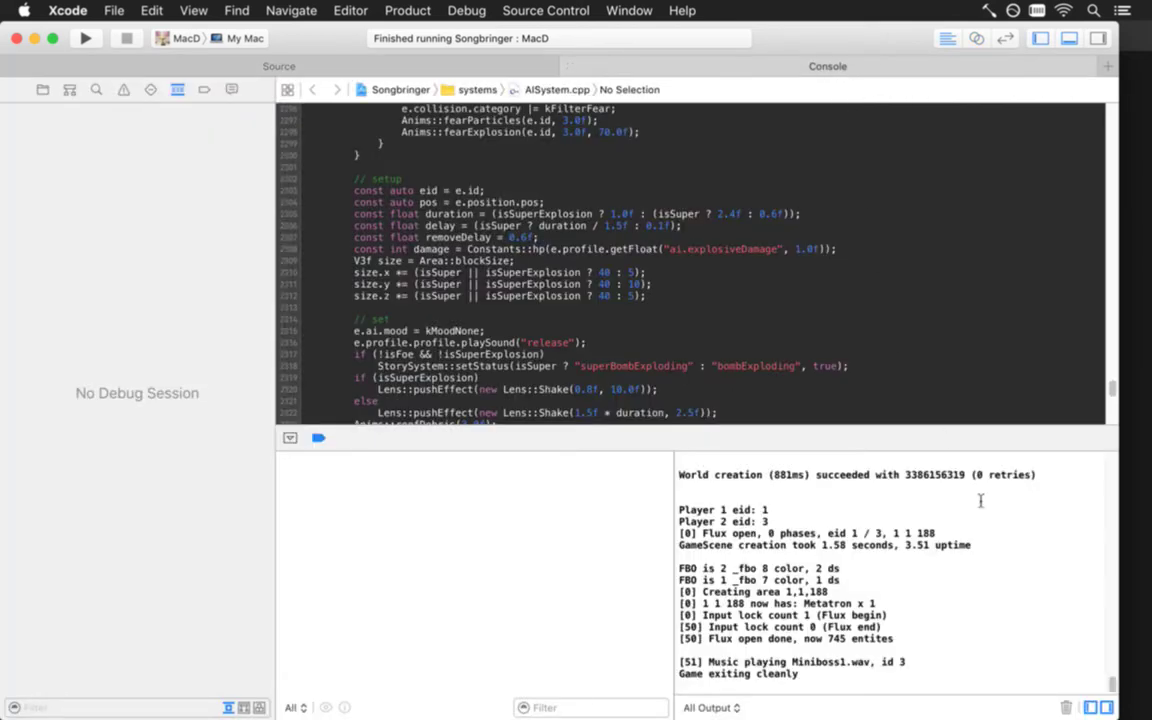
{"action": "scroll", "coordinate": [1113, 637], "scroll_direction": "up", "scroll_amount": 5}
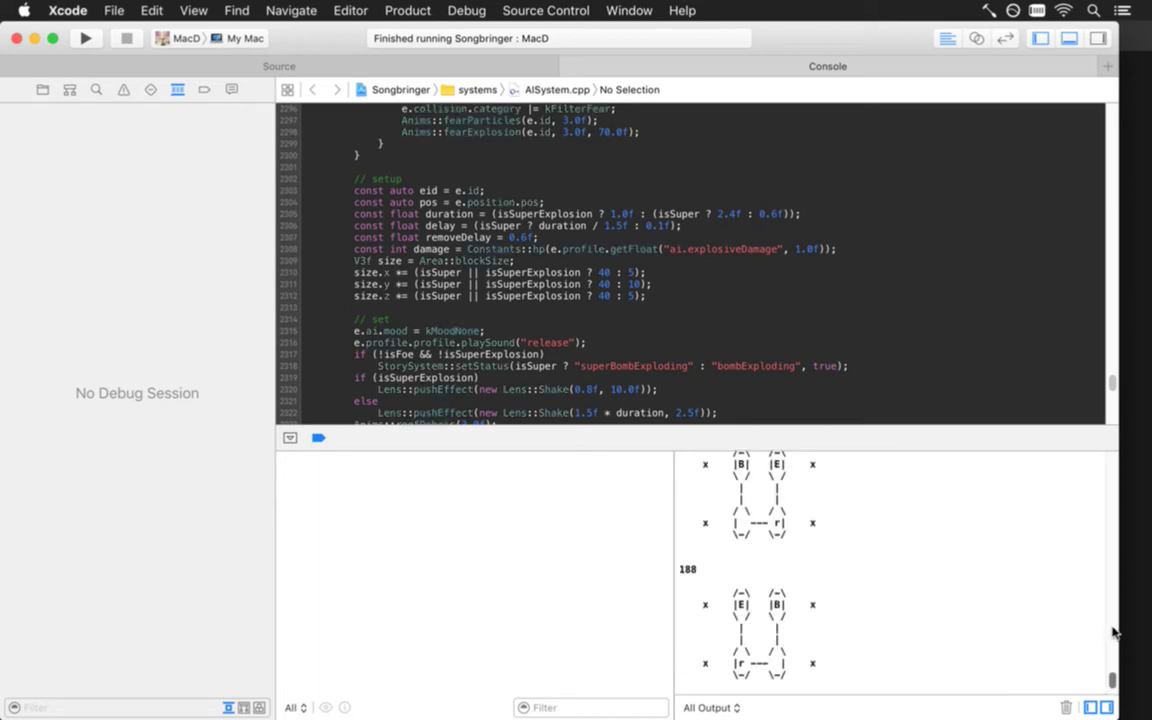
{"action": "left_click", "coordinate": [430, 72]}
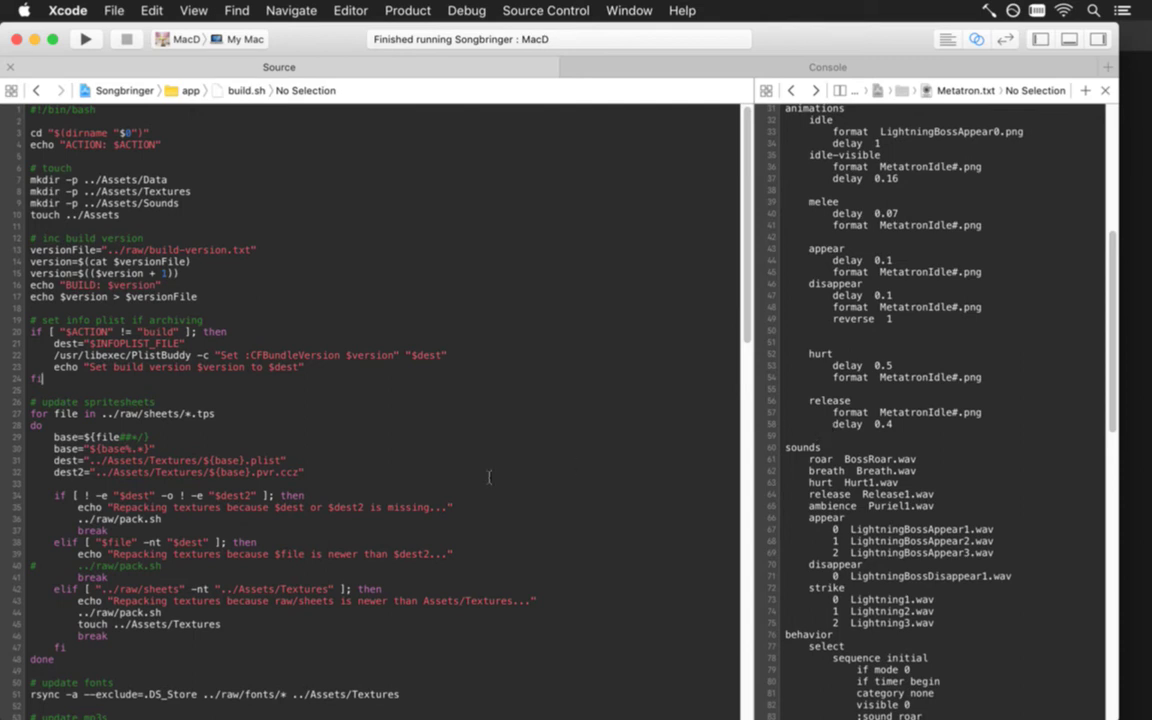
Step: Go back through the recently viewed files to the patternBossB function in AreaPatterns.cpp
{"action": "key", "text": "ctrl+super+Left"}
{"action": "key", "text": "ctrl+super+Left"}
{"action": "key", "text": "ctrl+super+Left"}
{"action": "key", "text": "ctrl+super+Left"}
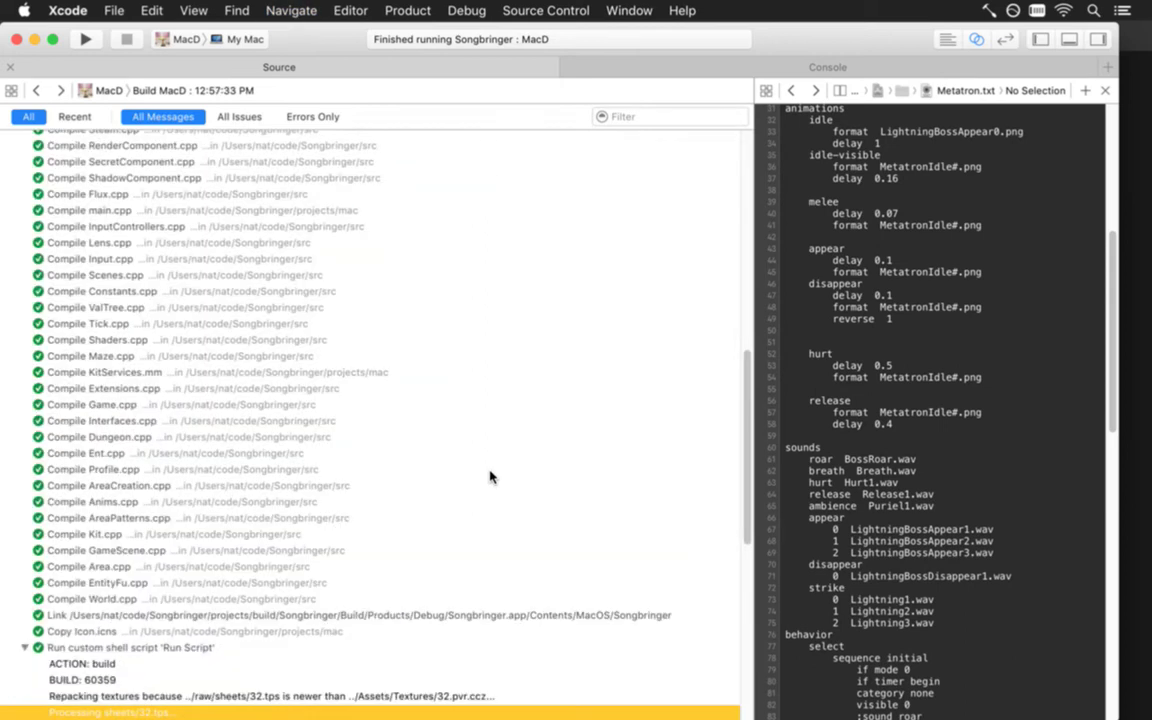
{"action": "key", "text": "ctrl+super+Left"}
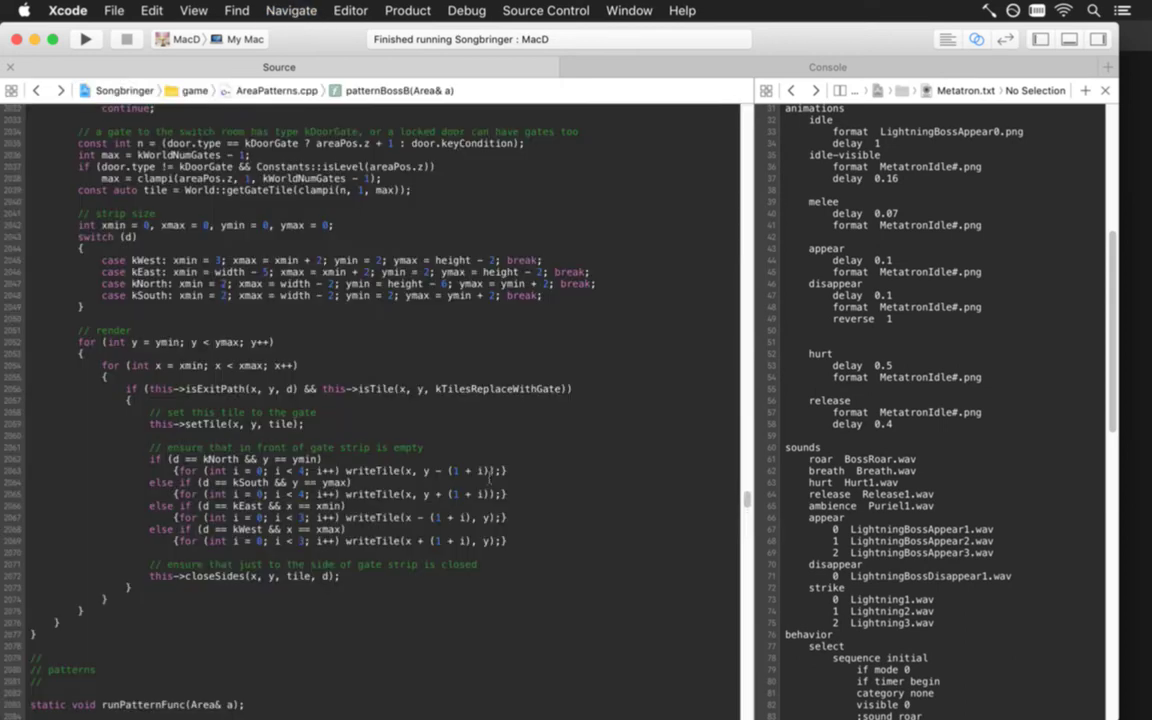
{"action": "key", "text": "ctrl+super+Left"}
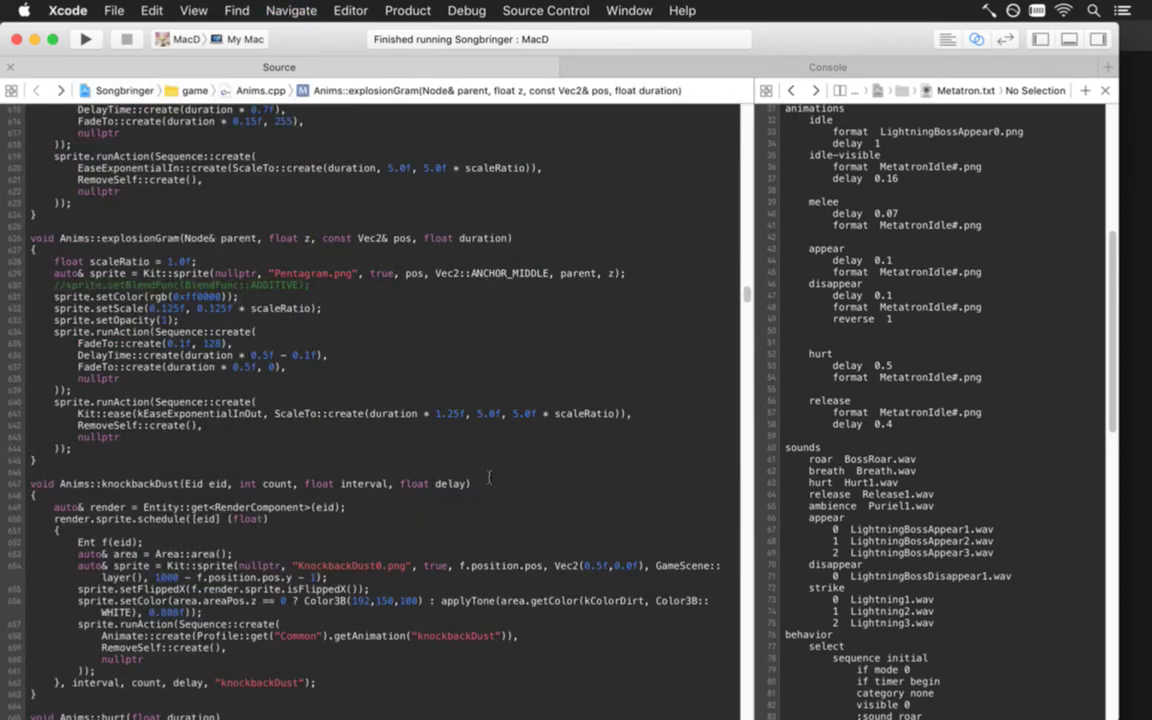
{"action": "key", "text": "ctrl+super+Left"}
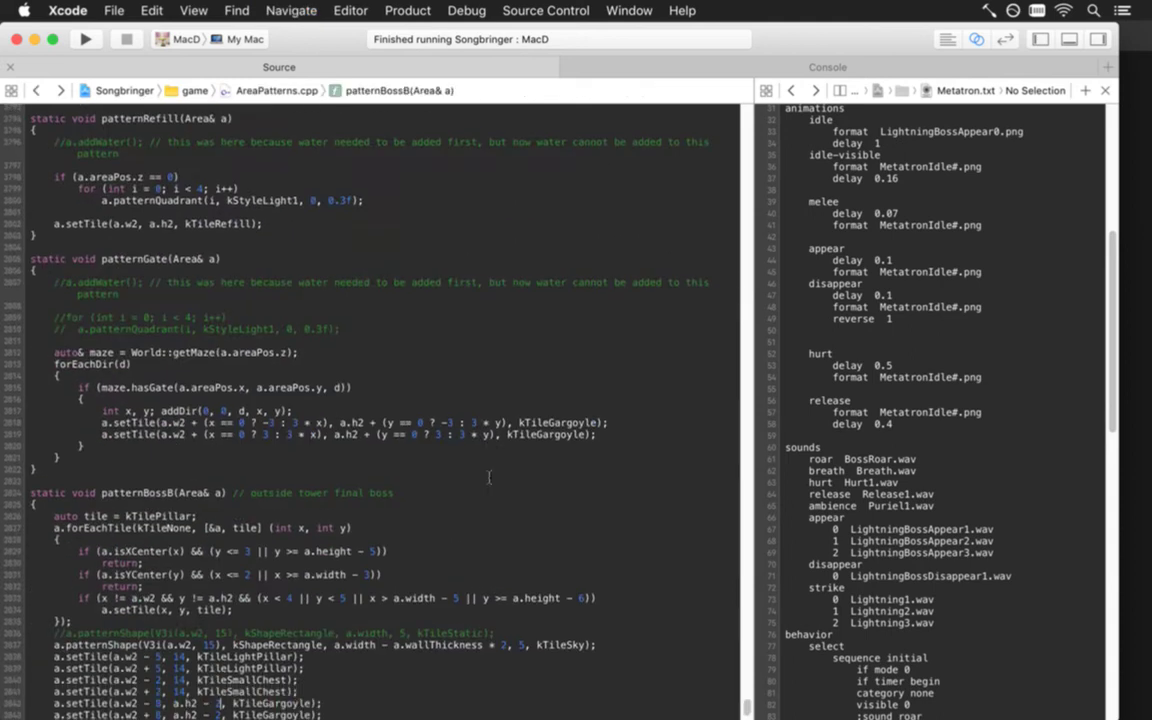
Step: In patternBossB, change the tile at a.w2 - 8, a.h2 - 2 to kTileStatue and save the file
{"action": "key", "text": "Down"}
{"action": "key", "text": "Down"}
{"action": "key", "text": "Down"}
{"action": "key", "text": "Down"}
{"action": "key", "text": "Down"}
{"action": "key", "text": "Down"}
{"action": "key", "text": "Down"}
{"action": "key", "text": "Down"}
{"action": "key", "text": "Down"}
{"action": "key", "text": "Down"}
{"action": "key", "text": "Down"}
{"action": "key", "text": "Down"}
{"action": "key", "text": "Down"}
{"action": "key", "text": "Down"}
{"action": "key", "text": "Down"}
{"action": "key", "text": "Down"}
{"action": "key", "text": "Down"}
{"action": "key", "text": "Down"}
{"action": "key", "text": "Up"}
{"action": "key", "text": "Up"}
{"action": "key", "text": "Up"}
{"action": "key", "text": "Up"}
{"action": "key", "text": "Up"}
{"action": "key", "text": "Up"}
{"action": "key", "text": "Up"}
{"action": "key", "text": "Up"}
{"action": "key", "text": "Up"}
{"action": "key", "text": "Up"}
{"action": "key", "text": "Up"}
{"action": "key", "text": "Up"}
{"action": "key", "text": "Up"}
{"action": "key", "text": "Up"}
{"action": "key", "text": "Up"}
{"action": "key", "text": "Up"}
{"action": "key", "text": "Up"}
{"action": "key", "text": "Up"}
{"action": "key", "text": "super+Right"}
{"action": "key", "text": "Left"}
{"action": "key", "text": "Left"}
{"action": "key", "text": "BackSpace"}
{"action": "key", "text": "BackSpace"}
{"action": "key", "text": "BackSpace"}
{"action": "key", "text": "BackSpace"}
{"action": "key", "text": "BackSpace"}
{"action": "key", "text": "BackSpace"}
{"action": "key", "text": "BackSpace"}
{"action": "key", "text": "BackSpace"}
{"action": "type", "text": "Statue"}
{"action": "key", "text": "super+s"}
Step: Build and run the game, move around the boss arena to check the new statue tile, and quit
{"action": "key", "text": "super+r"}
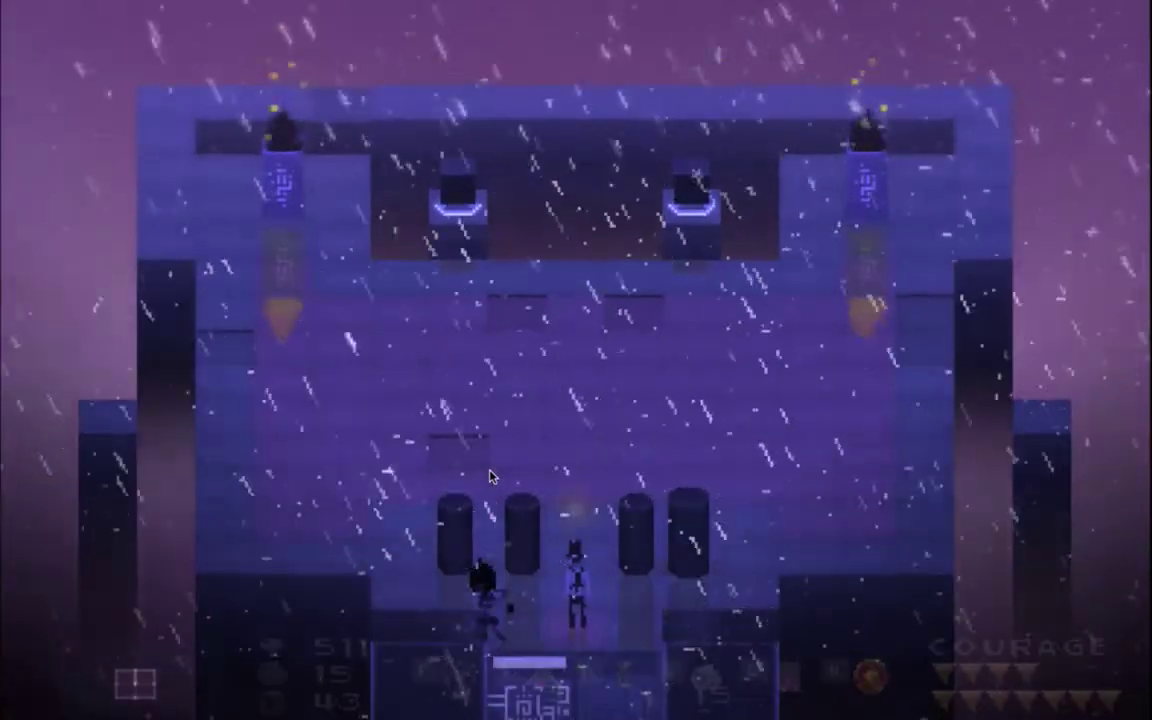
{"action": "key", "text": "Down"}
{"action": "key", "text": "Right"}
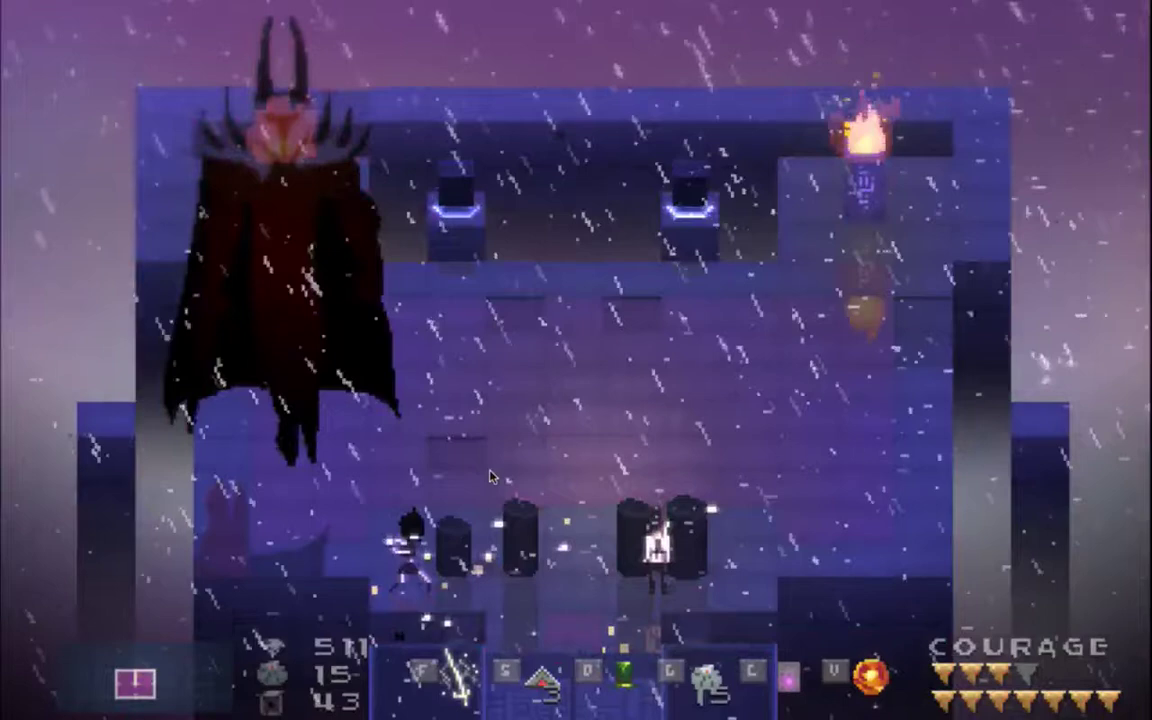
{"action": "key", "text": "Left"}
{"action": "key", "text": "Up"}
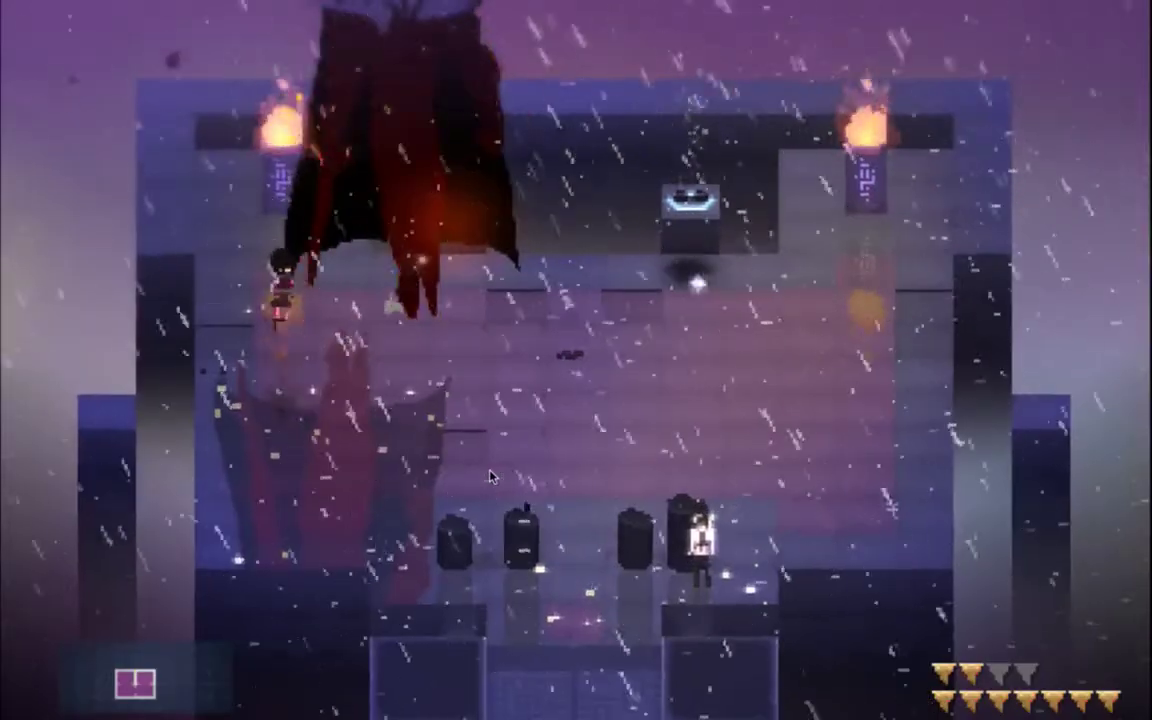
{"action": "key", "text": "super+q"}
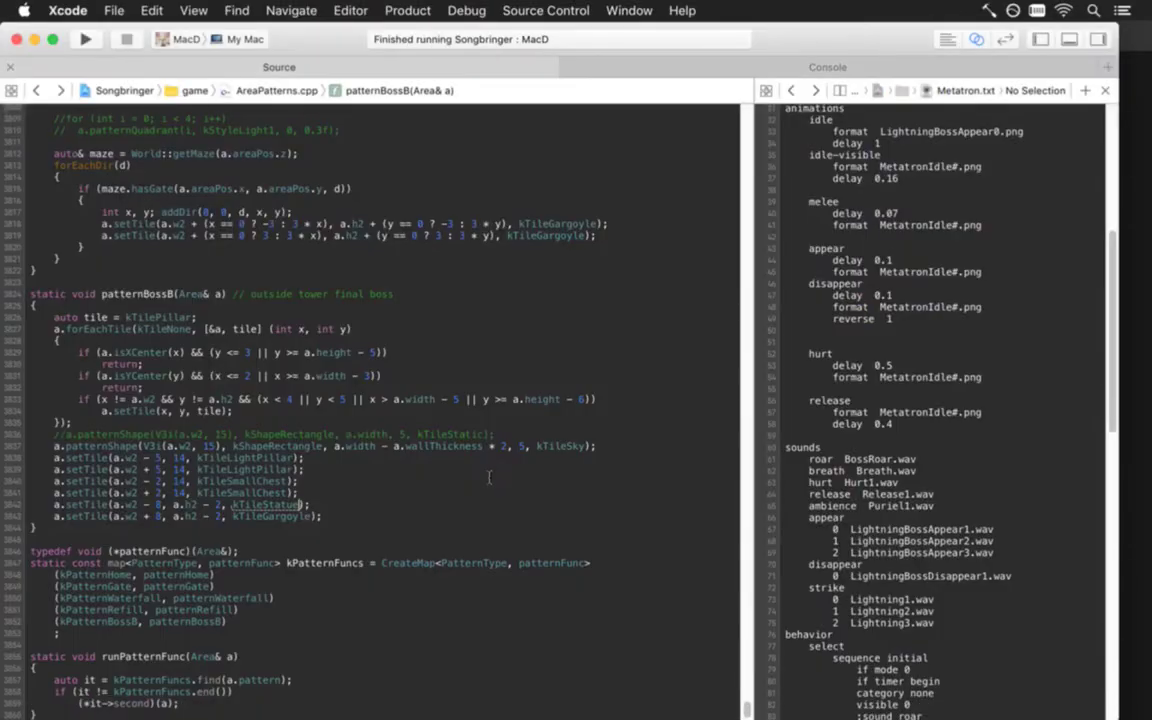
Step: Bring up Entities.txt in the secondary editor and search it from the beginning for "statue"
{"action": "key", "text": "ctrl+grave"}
{"action": "key", "text": "ctrl+super+Left"}
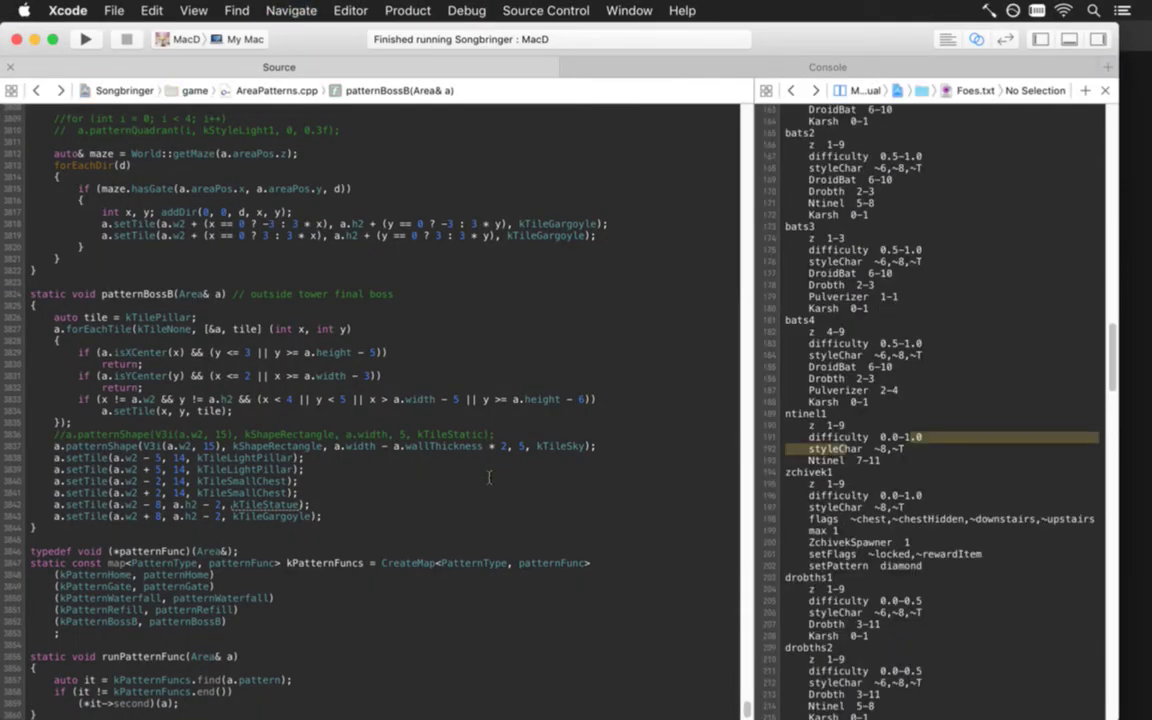
{"action": "key", "text": "ctrl+super+Left"}
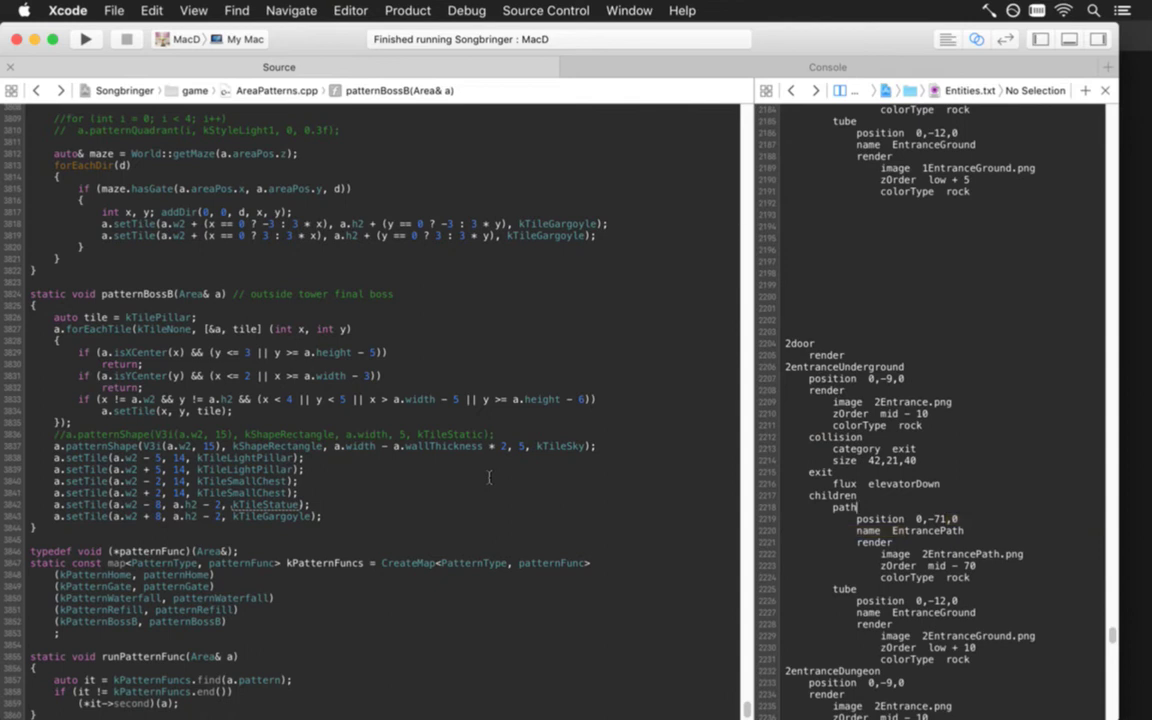
{"action": "key", "text": "super+Up"}
{"action": "key", "text": "super+f"}
{"action": "type", "text": "statue"}
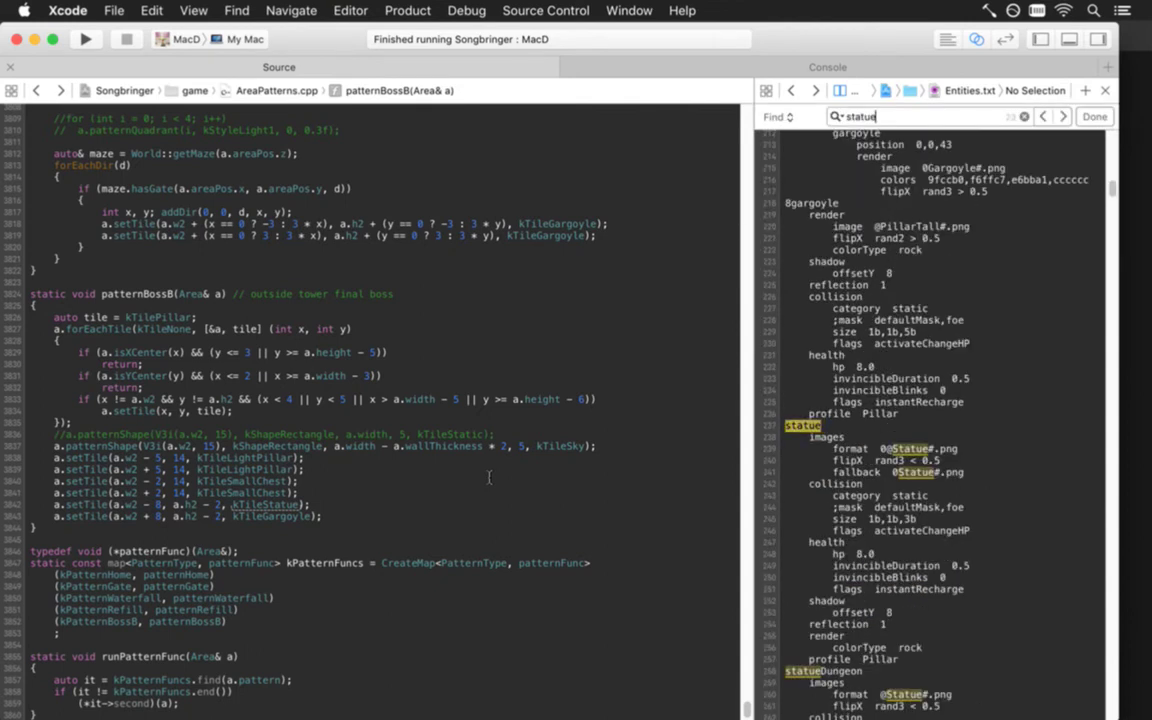
{"action": "key", "text": "Escape"}
{"action": "key", "text": "Down"}
{"action": "key", "text": "Down"}
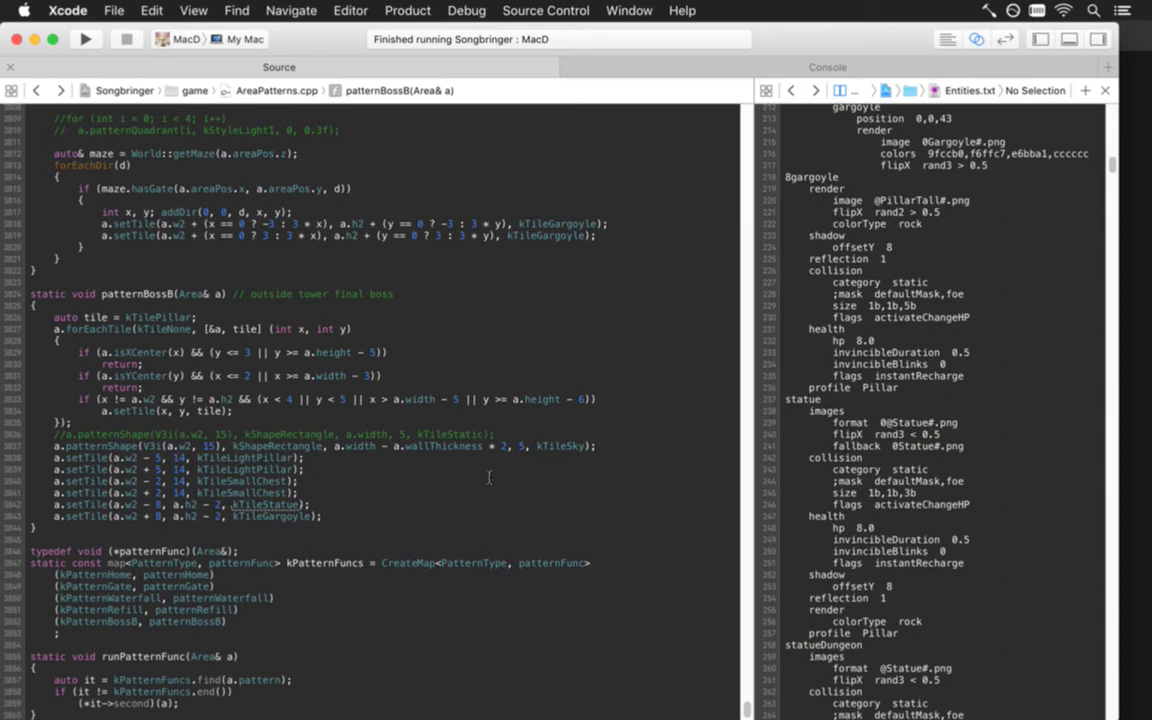
{"action": "key", "text": "shift+Down"}
Step: Step through the "statue" matches in Entities.txt until the search wraps around to the statue entity
{"action": "key", "text": "super+g"}
{"action": "key", "text": "super+g"}
{"action": "key", "text": "super+g"}
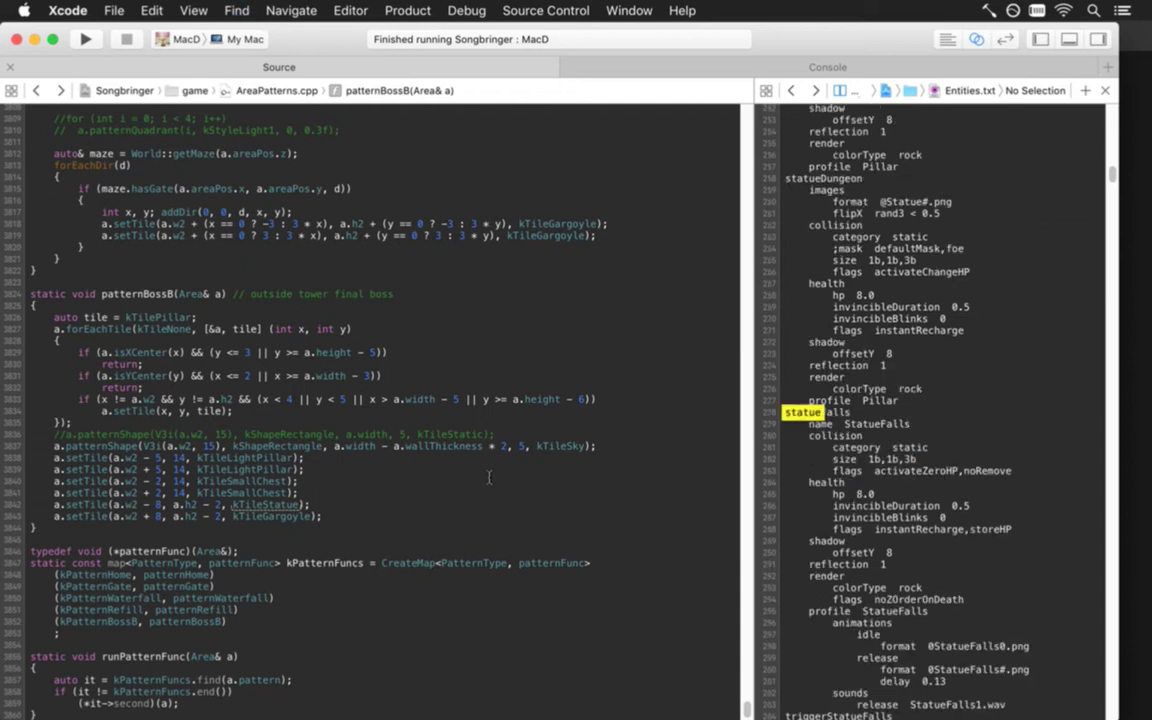
{"action": "key", "text": "super+g"}
{"action": "key", "text": "super+g"}
{"action": "key", "text": "super+g"}
{"action": "key", "text": "super+g"}
{"action": "key", "text": "super+g"}
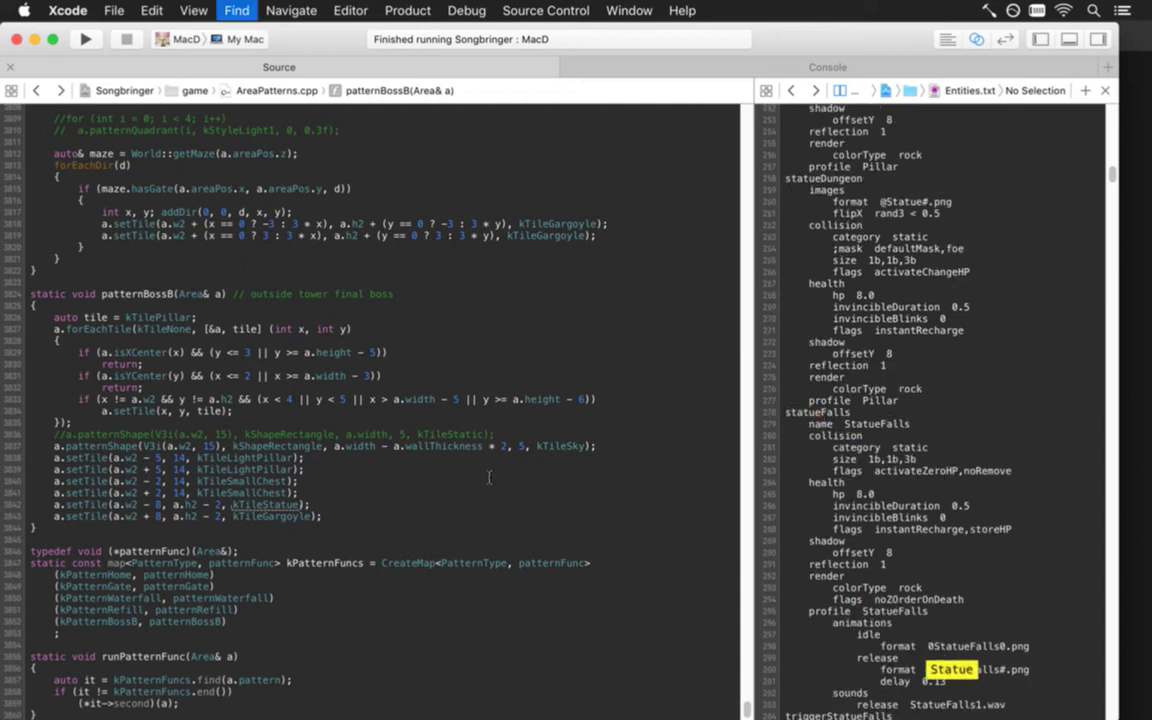
{"action": "key", "text": "super+g"}
{"action": "key", "text": "super+g"}
{"action": "key", "text": "super+g"}
{"action": "key", "text": "super+g"}
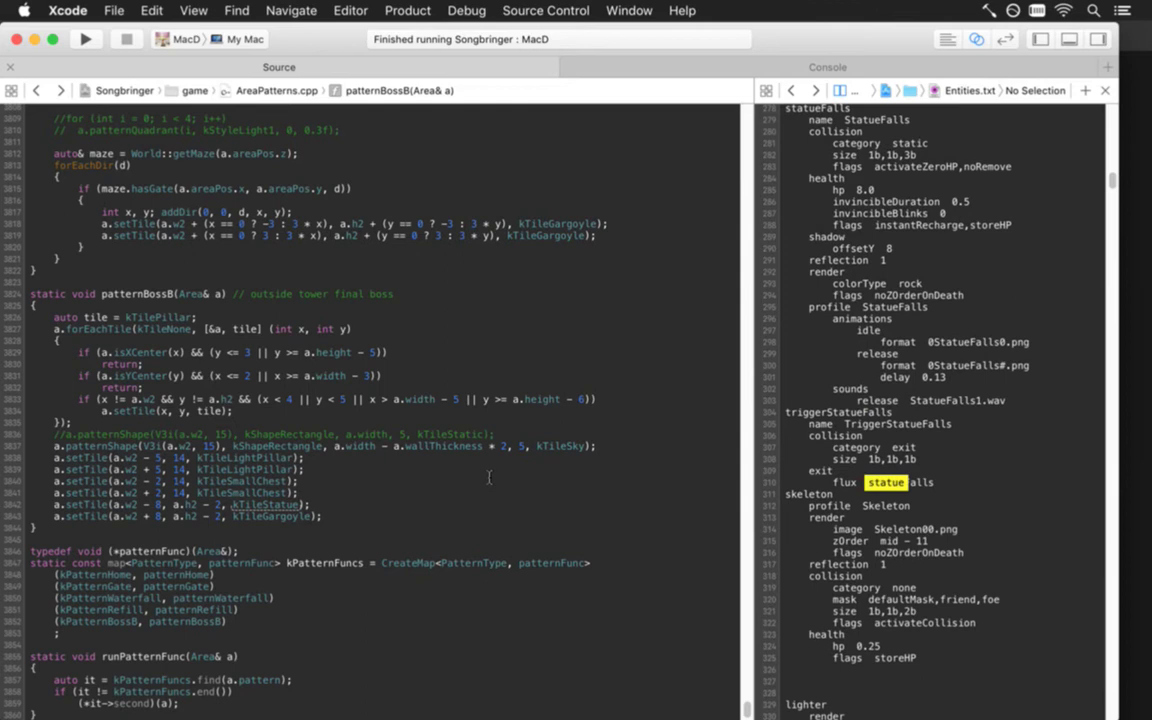
{"action": "key", "text": "super+g"}
{"action": "key", "text": "super+g"}
{"action": "key", "text": "super+g"}
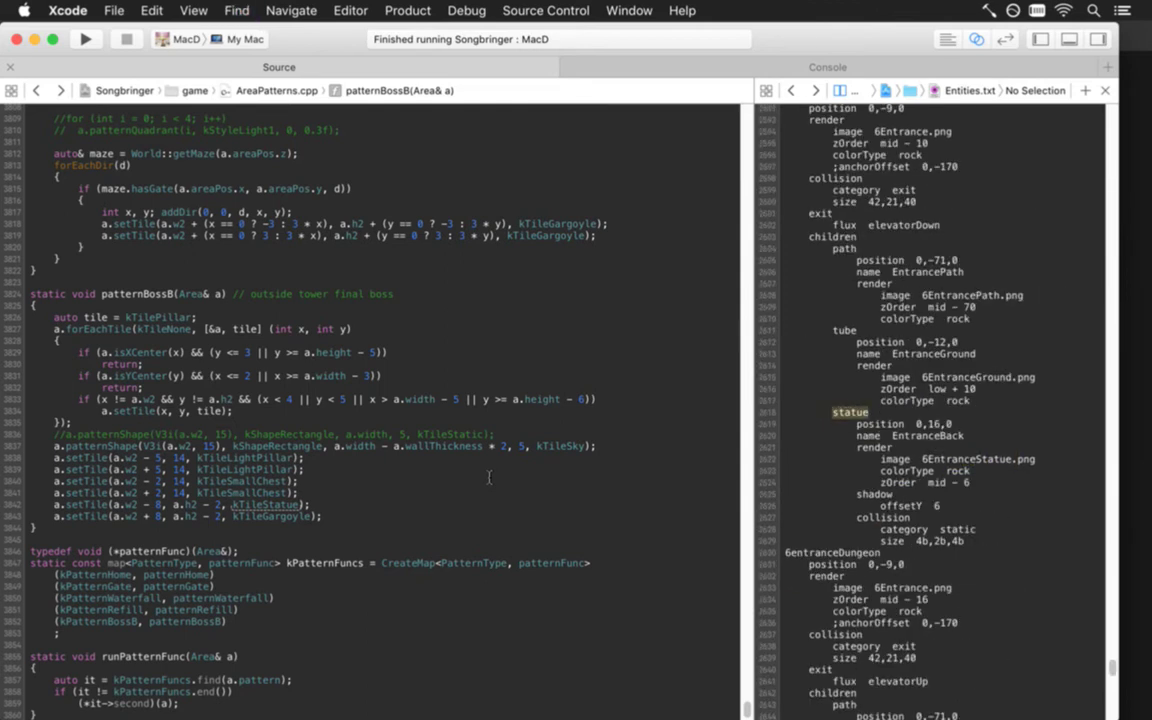
{"action": "key", "text": "super+g"}
{"action": "key", "text": "super+g"}
{"action": "key", "text": "super+g"}
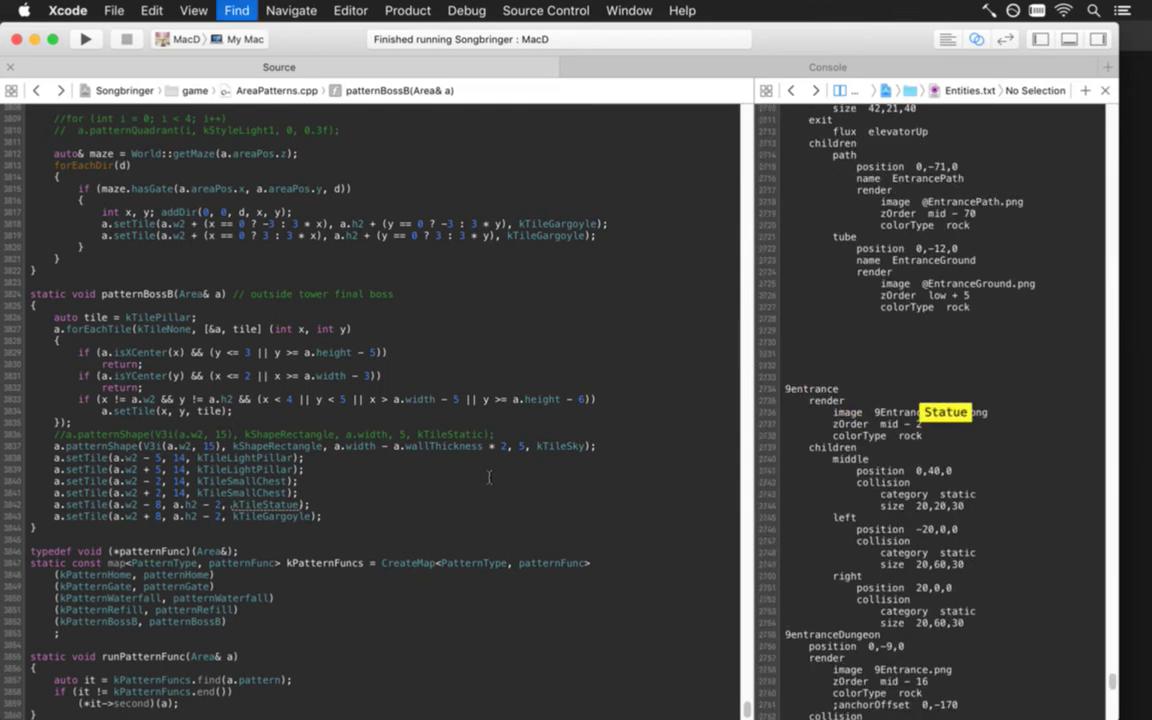
{"action": "key", "text": "super+g"}
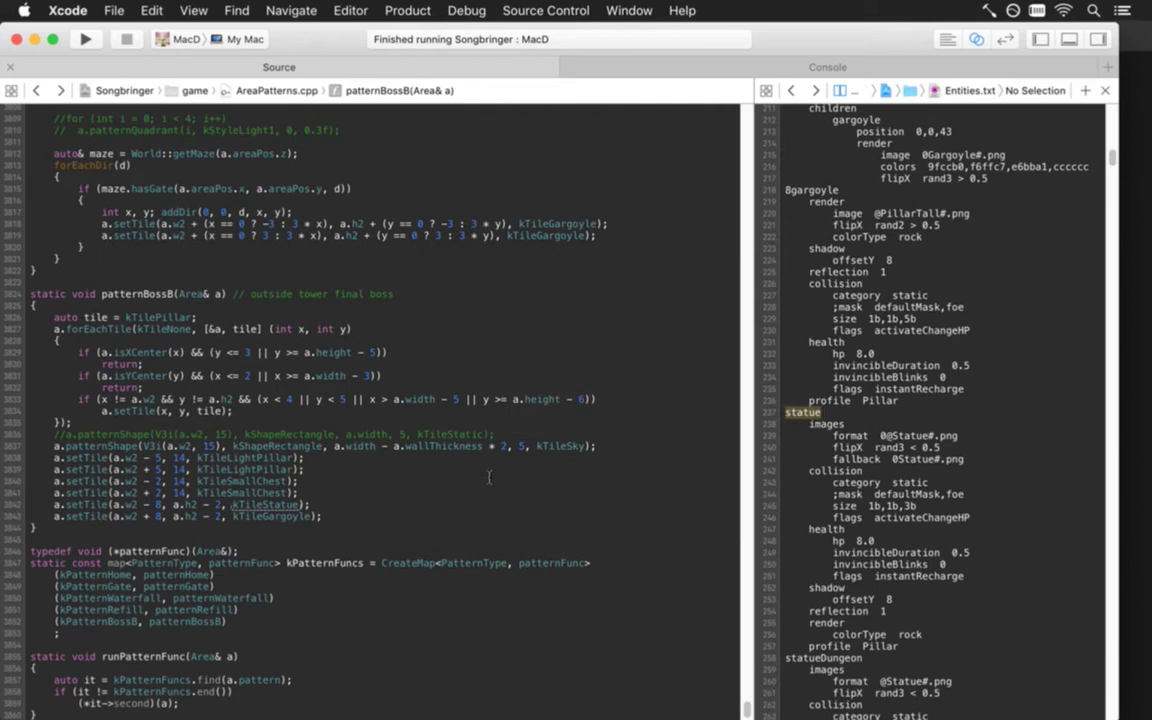
Step: Examine the statue and statueDungeon entity definitions in Entities.txt, including their image formats
{"action": "key", "text": "Down"}
{"action": "key", "text": "Down"}
{"action": "key", "text": "Down"}
{"action": "key", "text": "Down"}
{"action": "key", "text": "Down"}
{"action": "key", "text": "Down"}
{"action": "key", "text": "Down"}
{"action": "key", "text": "Down"}
{"action": "key", "text": "Down"}
{"action": "key", "text": "Down"}
{"action": "key", "text": "Down"}
{"action": "key", "text": "Down"}
{"action": "key", "text": "Down"}
{"action": "key", "text": "Down"}
{"action": "key", "text": "Down"}
{"action": "key", "text": "Down"}
{"action": "key", "text": "Down"}
{"action": "key", "text": "Down"}
{"action": "key", "text": "Down"}
{"action": "key", "text": "Down"}
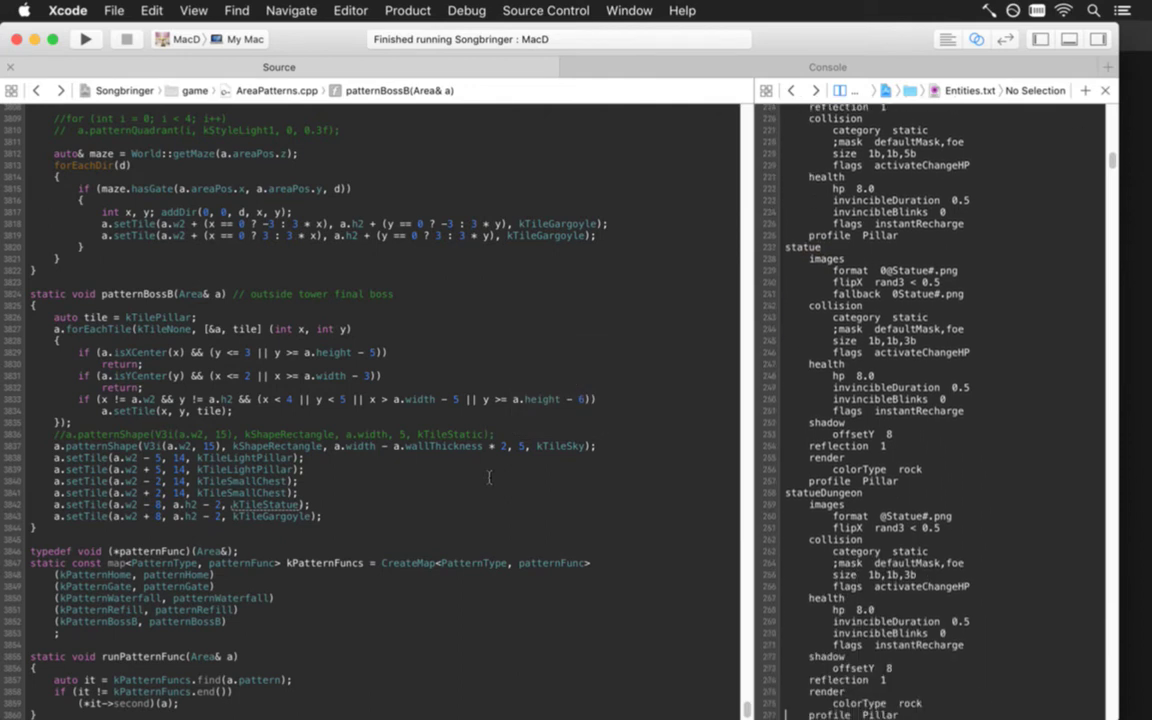
Step: Examine the statueDungeon entity's image format line in Entities.txt and compare it with the statue entity above
{"action": "key", "text": "Up"}
{"action": "key", "text": "Up"}
{"action": "key", "text": "Up"}
{"action": "key", "text": "Up"}
{"action": "key", "text": "Up"}
{"action": "key", "text": "Up"}
{"action": "key", "text": "Up"}
{"action": "key", "text": "Up"}
{"action": "key", "text": "Up"}
{"action": "key", "text": "Up"}
{"action": "key", "text": "Up"}
{"action": "key", "text": "Up"}
{"action": "key", "text": "Up"}
{"action": "key", "text": "Up"}
{"action": "key", "text": "Up"}
{"action": "key", "text": "Up"}
{"action": "key", "text": "Up"}
{"action": "key", "text": "Up"}
{"action": "key", "text": "Up"}
{"action": "key", "text": "Up"}
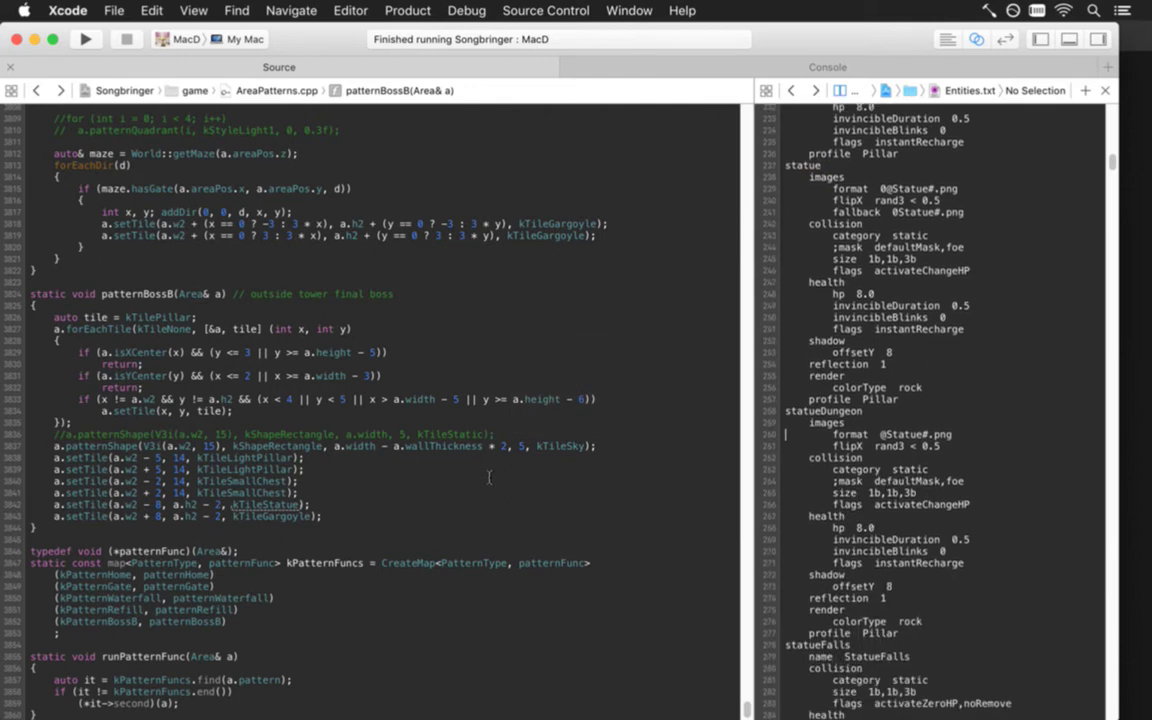
{"action": "key", "text": "shift+Down"}
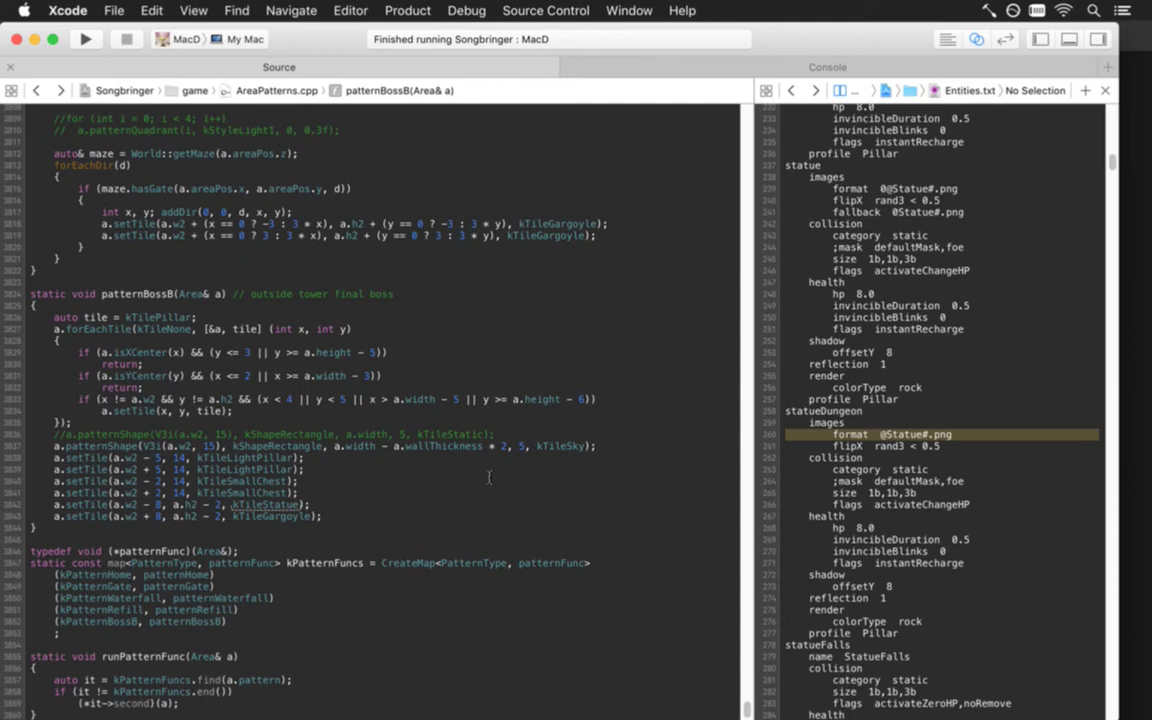
{"action": "key", "text": "Down"}
{"action": "key", "text": "Down"}
{"action": "key", "text": "Down"}
{"action": "key", "text": "Down"}
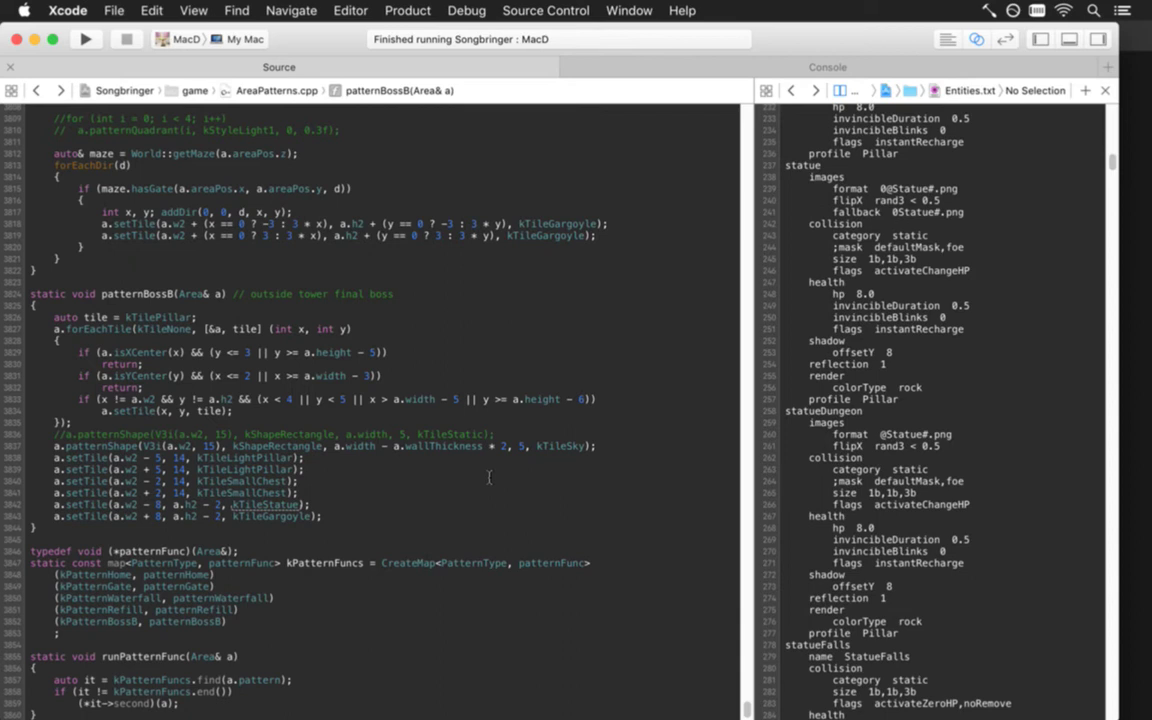
Step: Try replacing kTileStatue with kTileSconce in the a.w2 - 8 setTile line of patternBossB, building the game, and stop the build
{"action": "left_click", "coordinate": [468, 490]}
{"action": "left_click_drag", "start_coordinate": [262, 505], "coordinate": [298, 500]}
{"action": "type", "text": "Sconce"}
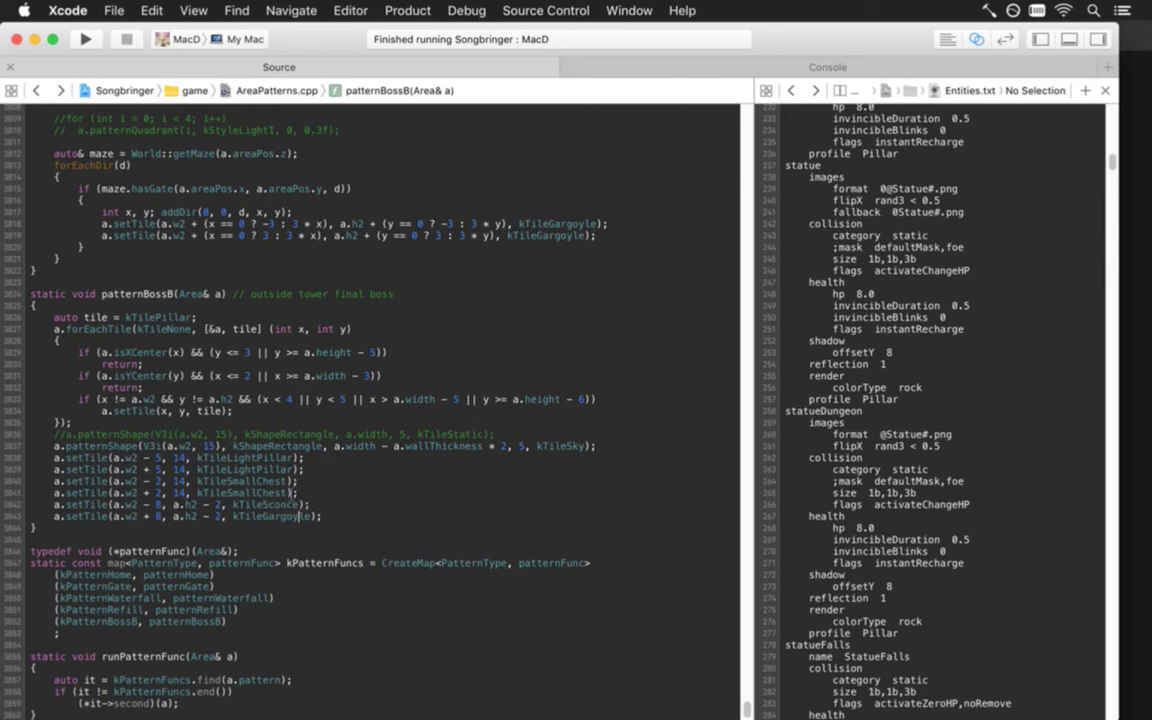
{"action": "key", "text": "super+r"}
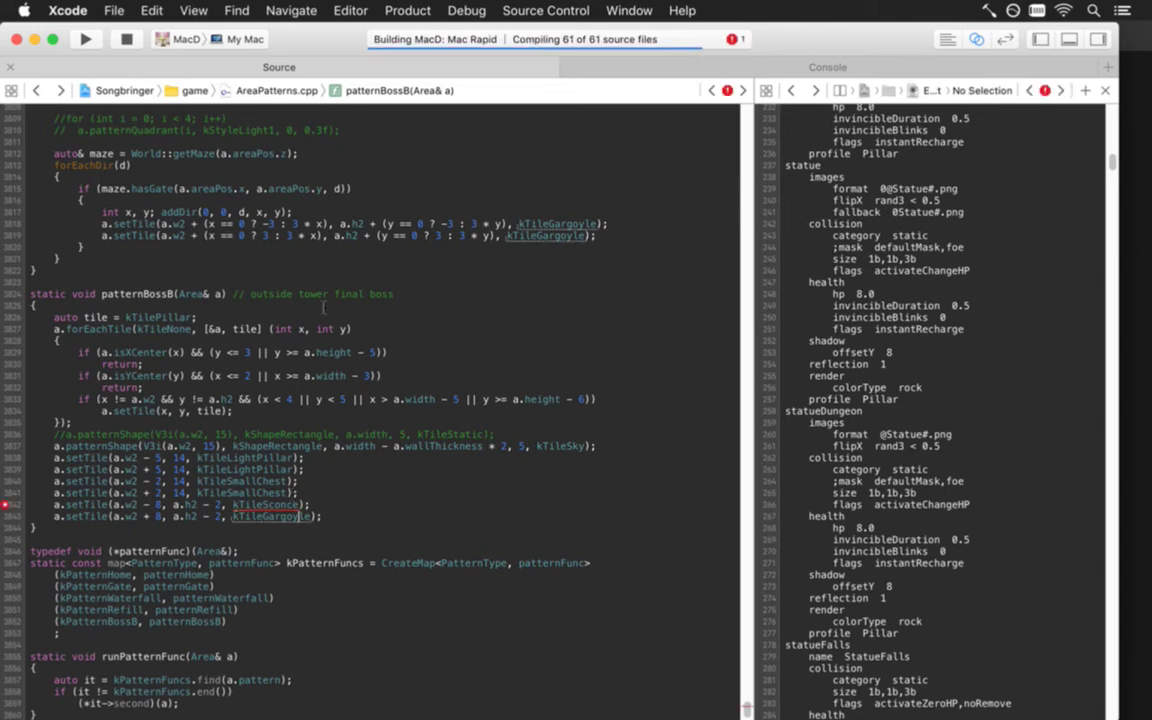
{"action": "left_click", "coordinate": [125, 41]}
Step: Change the a.w2 - 8 tile in patternBossB to kTileLightSconce, then run the game to check the arena and quit
{"action": "left_click", "coordinate": [297, 505]}
{"action": "key", "text": "BackSpace"}
{"action": "key", "text": "BackSpace"}
{"action": "key", "text": "BackSpace"}
{"action": "key", "text": "BackSpace"}
{"action": "key", "text": "BackSpace"}
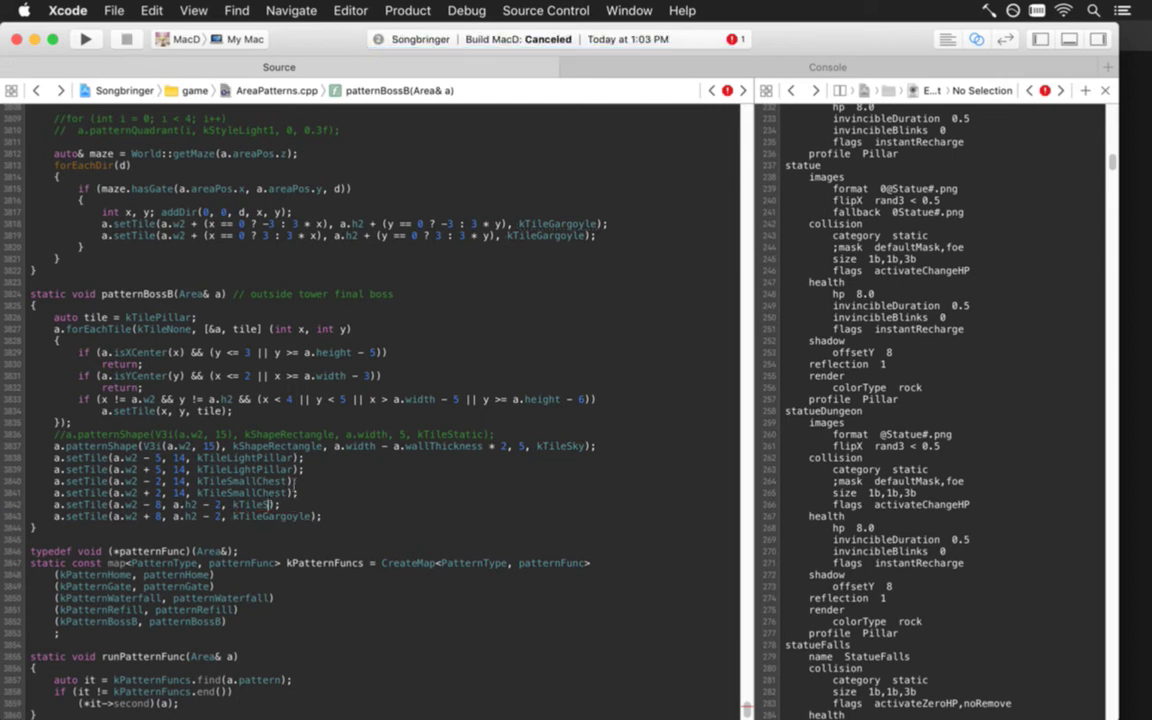
{"action": "type", "text": "Ligh"}
{"action": "key", "text": "BackSpace"}
{"action": "key", "text": "BackSpace"}
{"action": "key", "text": "BackSpace"}
{"action": "key", "text": "BackSpace"}
{"action": "key", "text": "BackSpace"}
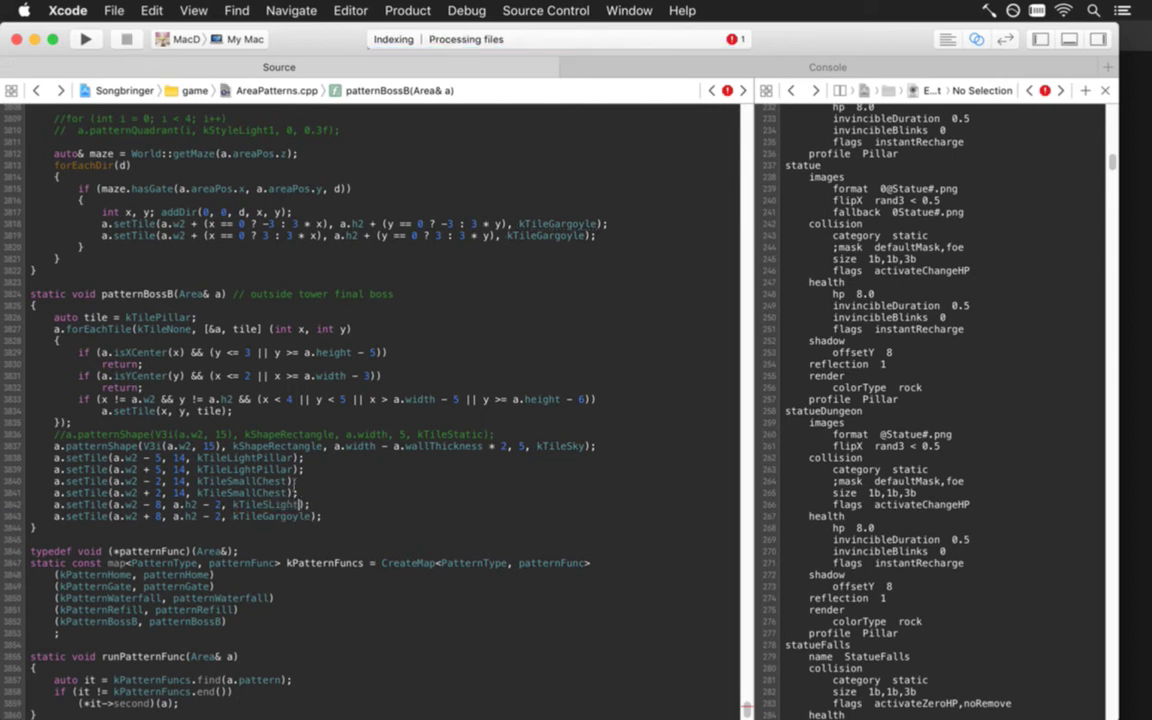
{"action": "type", "text": "LightSconce"}
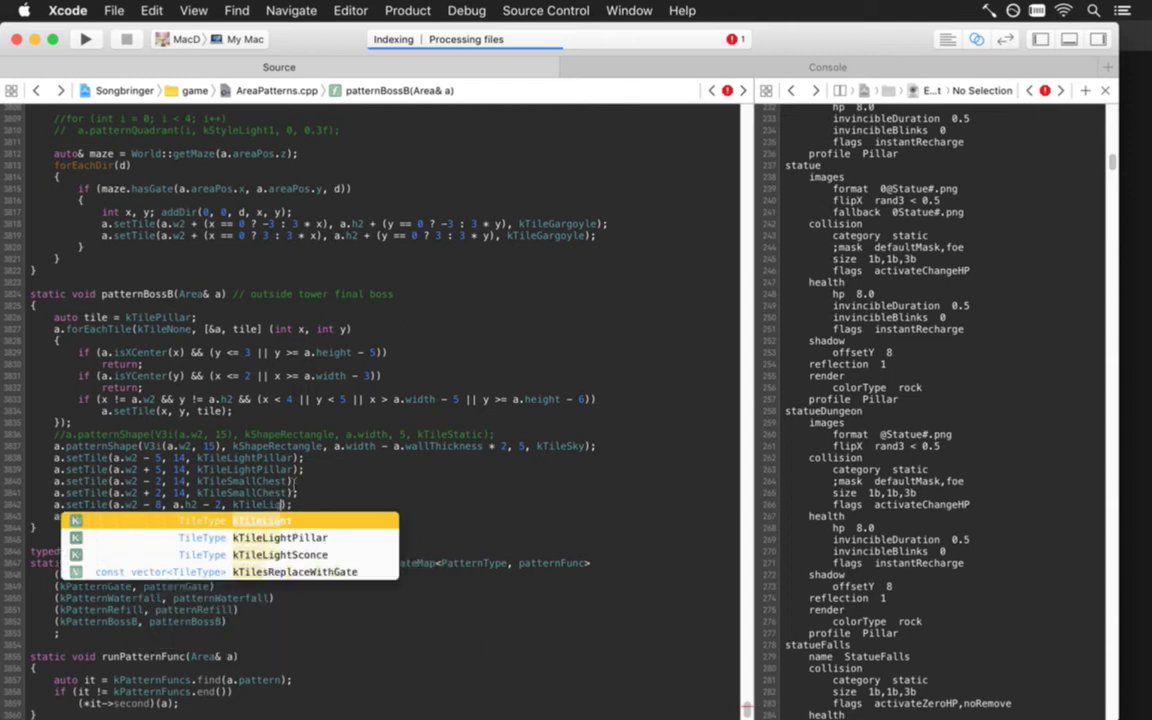
{"action": "key", "text": "super+b"}
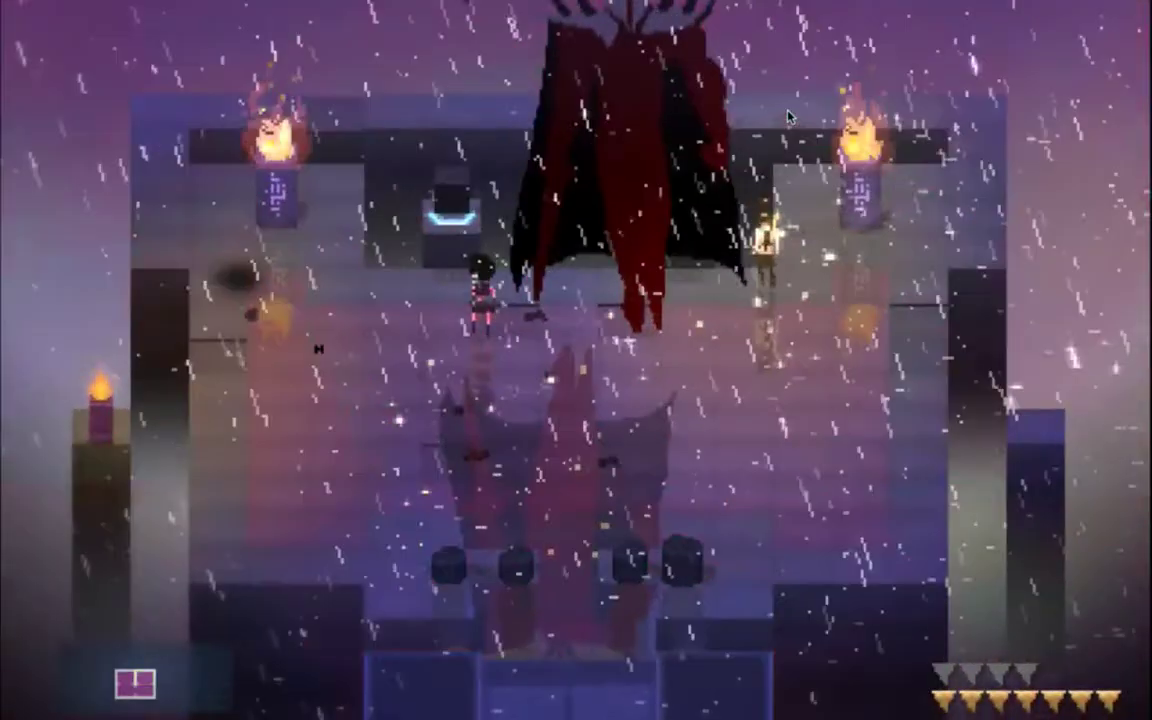
{"action": "key", "text": "super+q"}
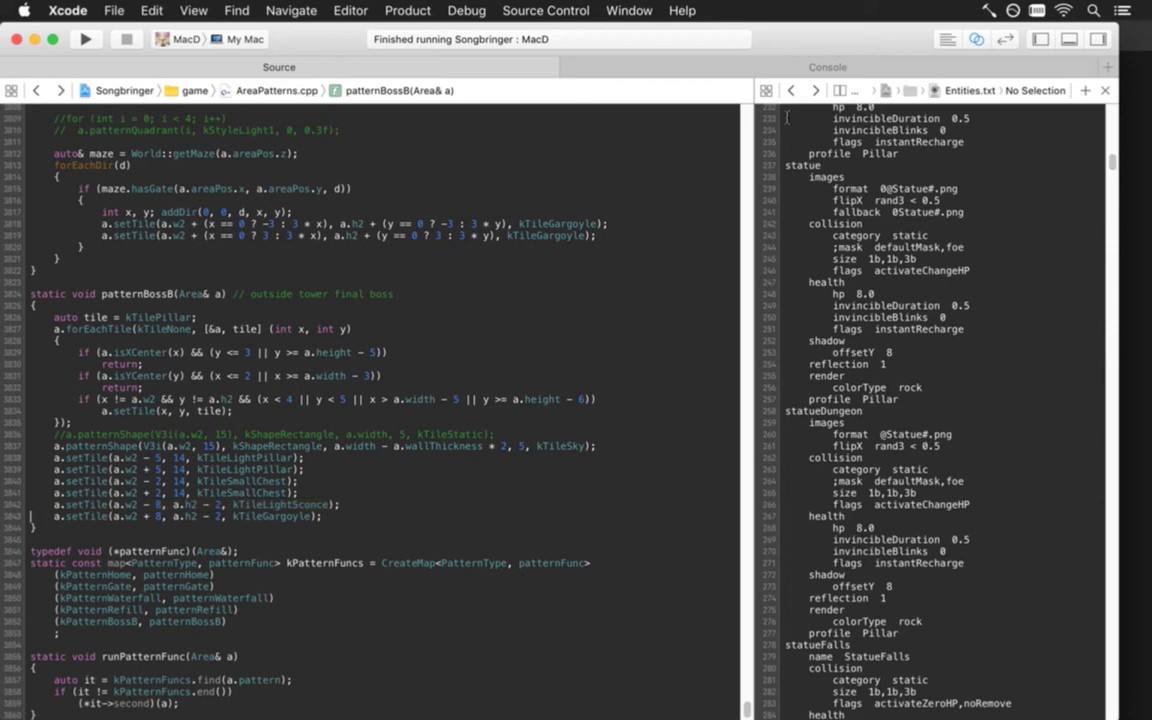
Step: Replace kTileGargoyle with kTileLightSconce in the a.w2 + 8 setTile line of patternBossB and run the game
{"action": "key", "text": "Left"}
{"action": "key", "text": "Left"}
{"action": "key", "text": "BackSpace"}
{"action": "key", "text": "BackSpace"}
{"action": "key", "text": "BackSpace"}
{"action": "key", "text": "BackSpace"}
{"action": "key", "text": "BackSpace"}
{"action": "key", "text": "BackSpace"}
{"action": "key", "text": "BackSpace"}
{"action": "key", "text": "BackSpace"}
{"action": "type", "text": "LightSconce"}
{"action": "key", "text": "super+r"}
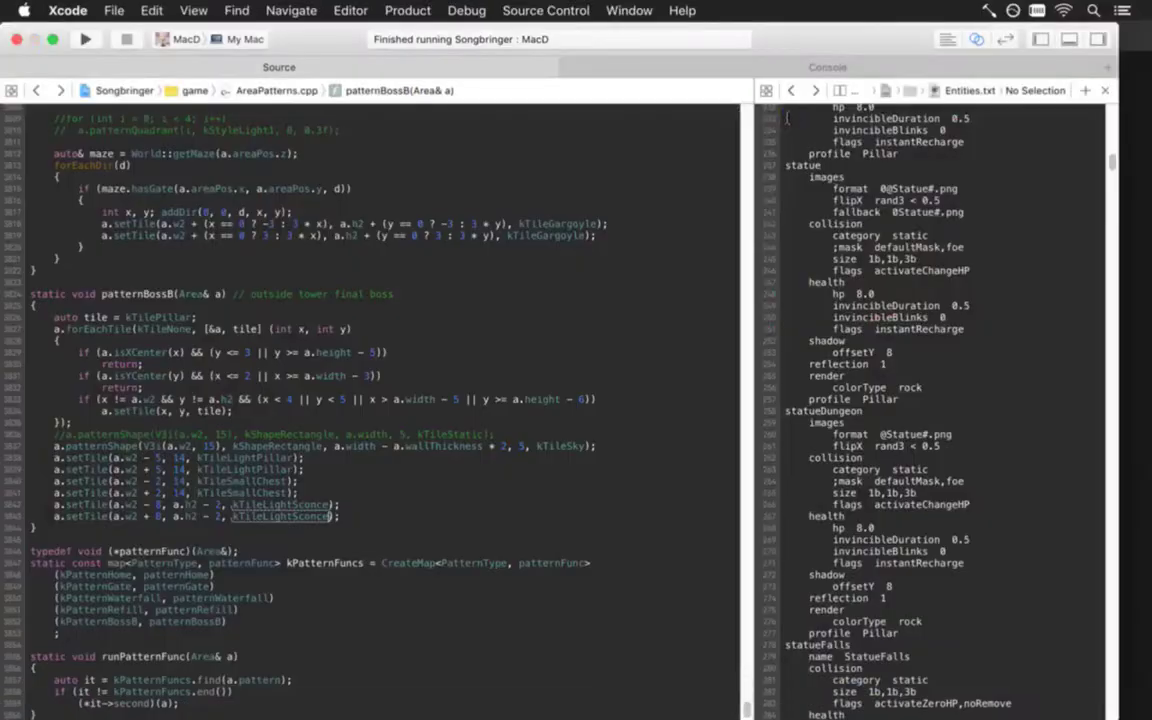
Step: Duplicate the a.w2 - 8 kTileLightSconce line at the end of patternBossB and undo the duplicate
{"action": "key", "text": "super+Left"}
{"action": "key", "text": "super+Left"}
{"action": "key", "text": "Up"}
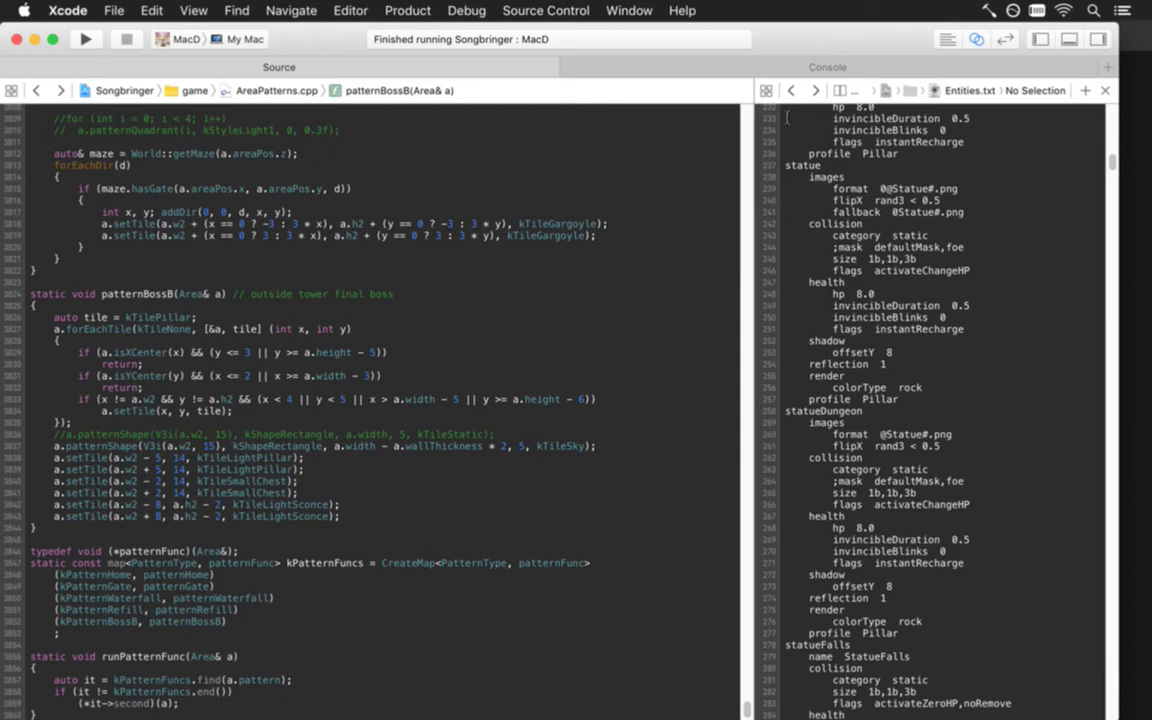
{"action": "key", "text": "shift+Down"}
{"action": "key", "text": "super+c"}
{"action": "key", "text": "Down"}
{"action": "key", "text": "super+v"}
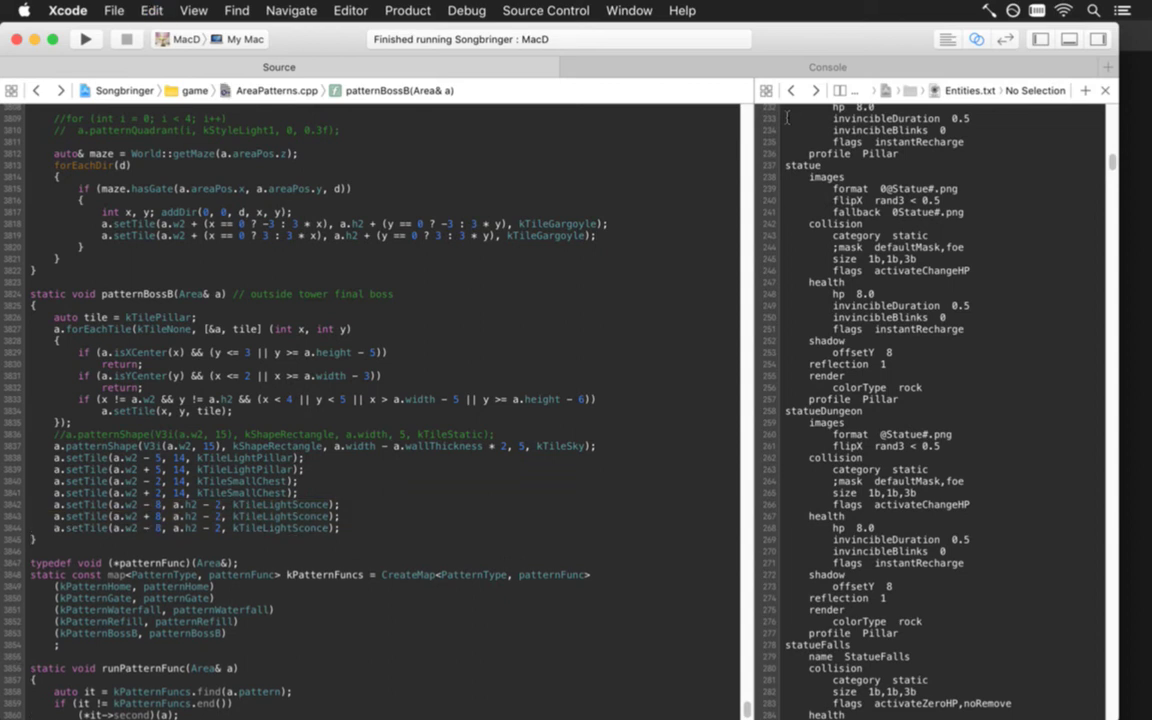
{"action": "key", "text": "super+z"}
Step: Copy the kTileSky patternShape line to the end of patternBossB, below the kTileLightSconce lines
{"action": "key", "text": "Up"}
{"action": "key", "text": "Up"}
{"action": "key", "text": "Up"}
{"action": "key", "text": "Up"}
{"action": "key", "text": "Up"}
{"action": "key", "text": "Up"}
{"action": "key", "text": "Up"}
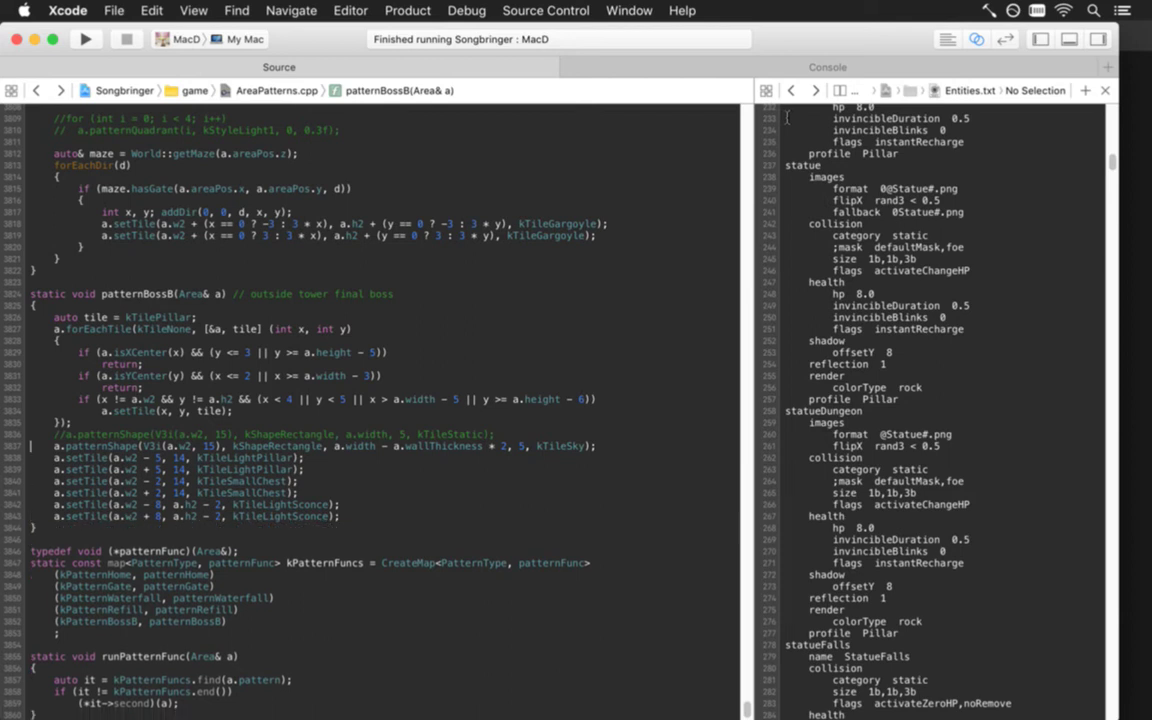
{"action": "key", "text": "shift+Down"}
{"action": "key", "text": "super+c"}
{"action": "key", "text": "Down"}
{"action": "key", "text": "Down"}
{"action": "key", "text": "Down"}
{"action": "key", "text": "Down"}
{"action": "key", "text": "Down"}
{"action": "key", "text": "Down"}
{"action": "key", "text": "Down"}
{"action": "key", "text": "Down"}
{"action": "key", "text": "super+v"}
Step: Replace the copied patternShape call with an auto-completed a.patternLine call, leaving its argument placeholders unfilled
{"action": "key", "text": "Up"}
{"action": "key", "text": "Right"}
{"action": "key", "text": "Right"}
{"action": "key", "text": "Right"}
{"action": "key", "text": "Right"}
{"action": "key", "text": "Right"}
{"action": "key", "text": "Right"}
{"action": "key", "text": "Right"}
{"action": "key", "text": "Right"}
{"action": "key", "text": "Right"}
{"action": "key", "text": "Right"}
{"action": "key", "text": "Right"}
{"action": "key", "text": "Right"}
{"action": "key", "text": "Right"}
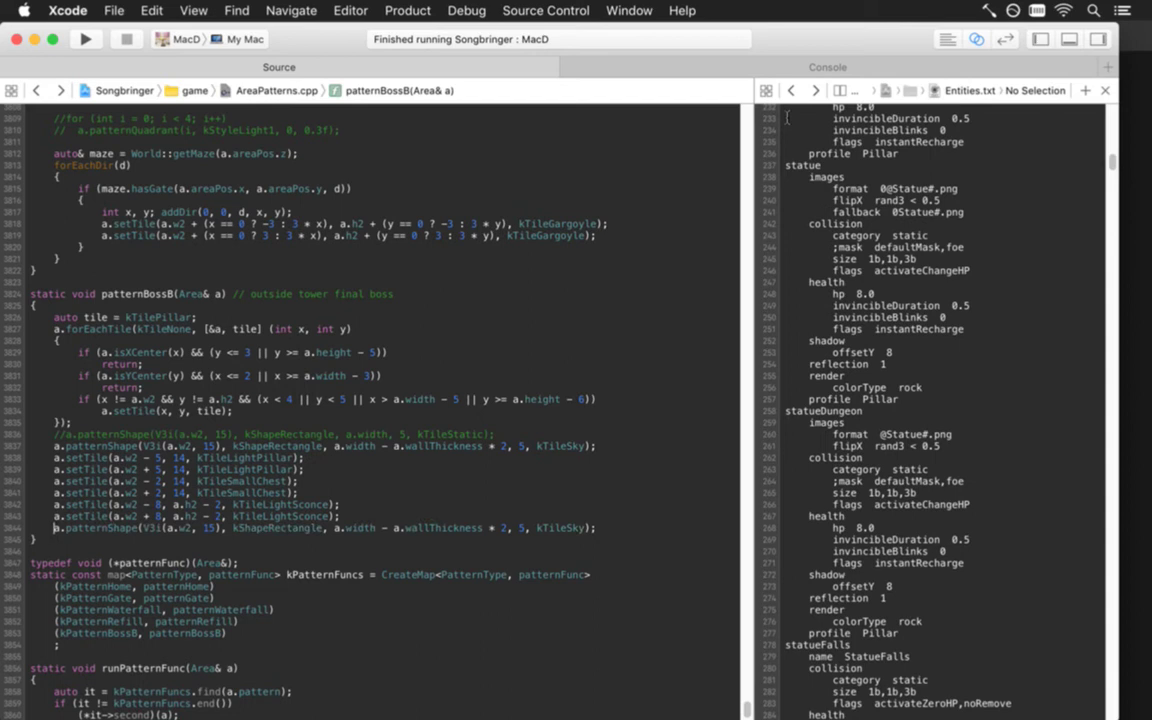
{"action": "key", "text": "shift+super+Right"}
{"action": "key", "text": "BackSpace"}
{"action": "type", "text": "Li"}
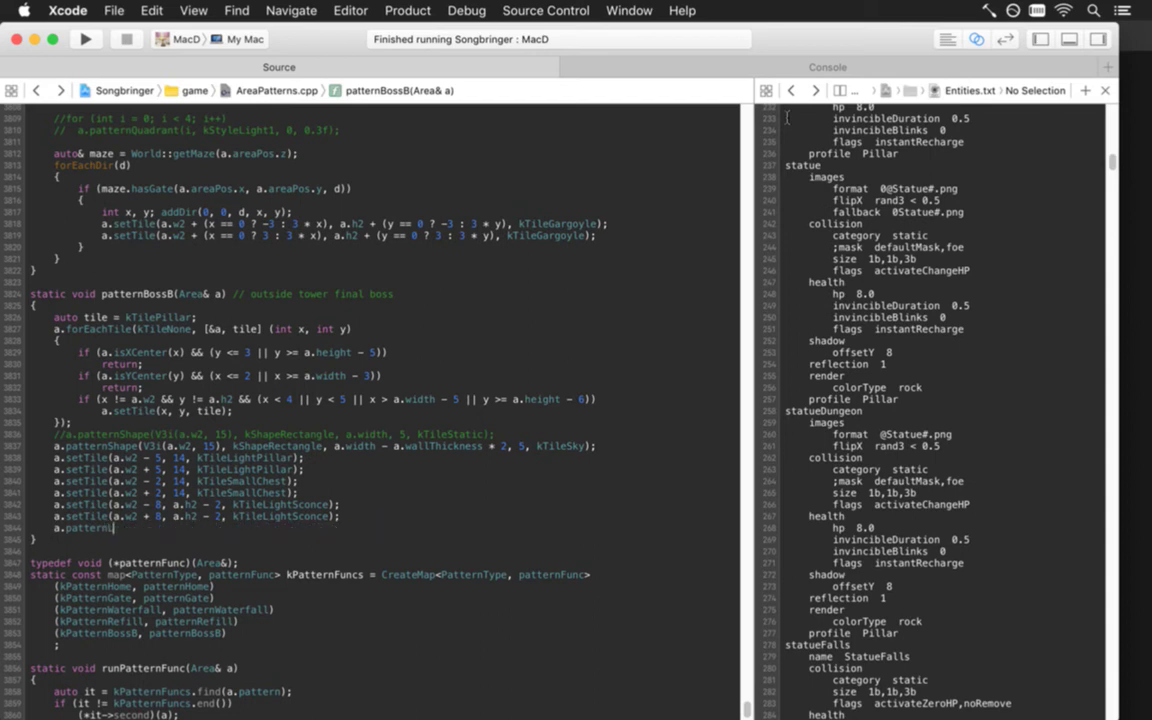
{"action": "type", "text": "n"}
{"action": "key", "text": "Return"}
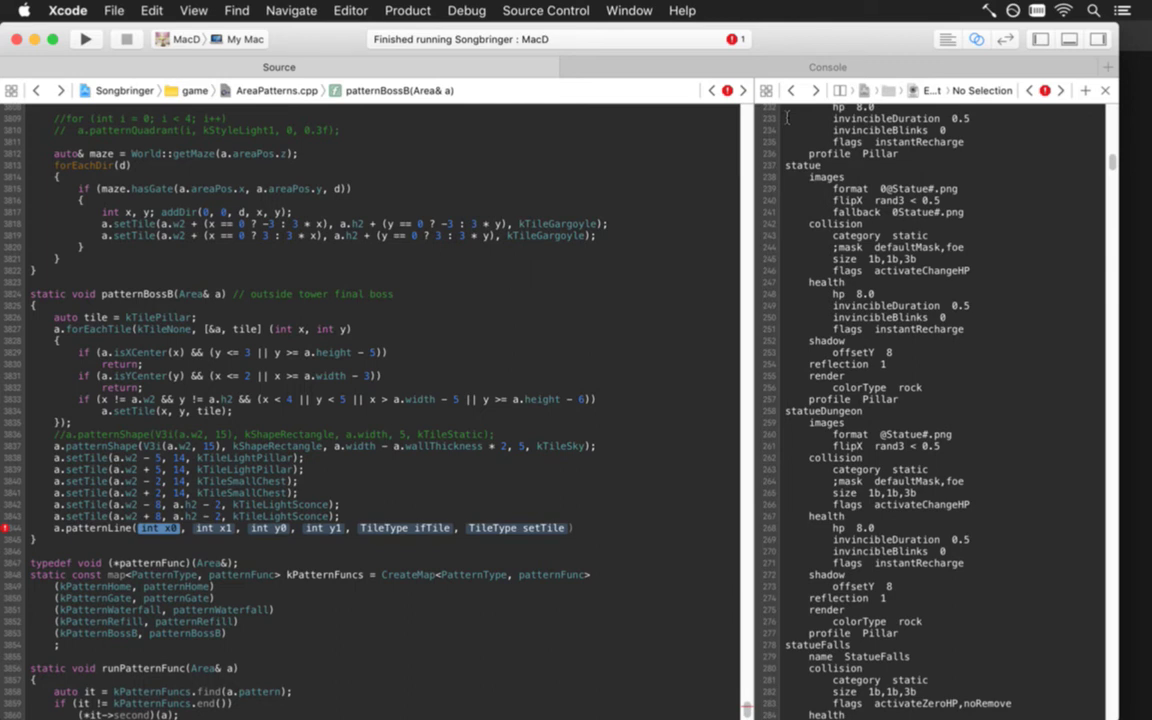
Step: Comment out the a.patternLine call at the end of patternBossB
{"action": "key", "text": "super+Left"}
{"action": "key", "text": "Right"}
{"action": "key", "text": "Right"}
{"action": "key", "text": "Right"}
{"action": "key", "text": "Right"}
{"action": "key", "text": "Right"}
{"action": "key", "text": "Right"}
{"action": "key", "text": "Right"}
{"action": "key", "text": "super+slash"}
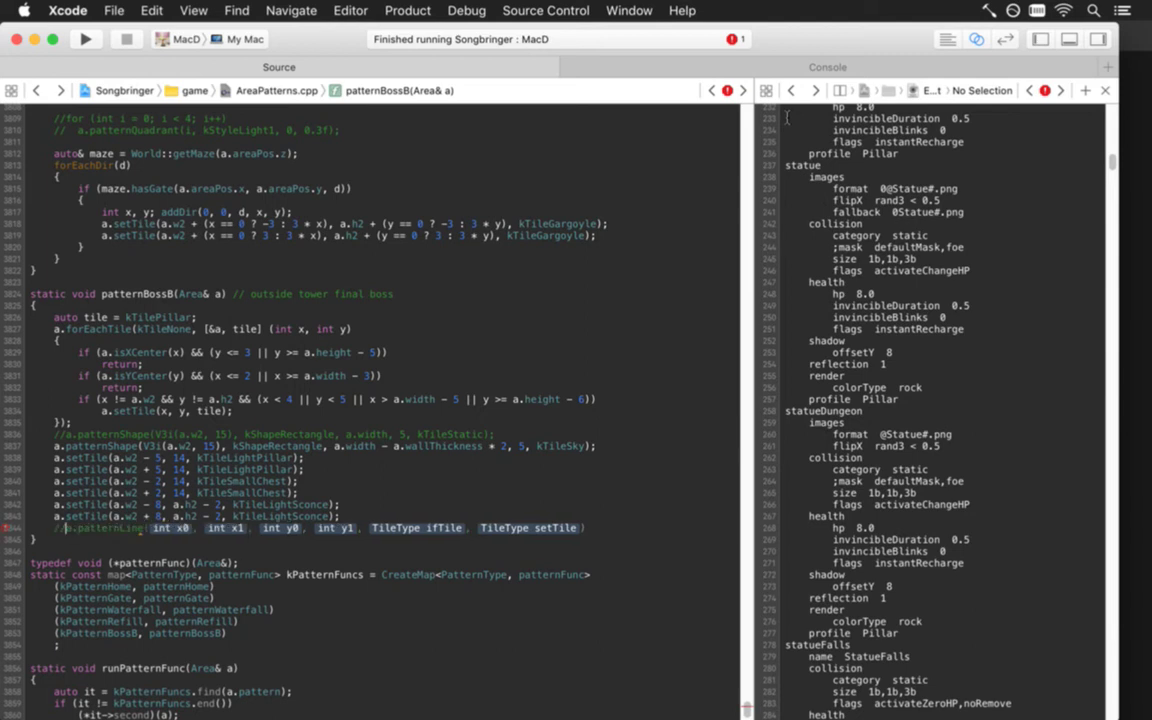
Step: Comment out the isXCenter and isYCenter checks with their return lines in patternBossB's forEachTile block and save the file
{"action": "key", "text": "super+Left"}
{"action": "key", "text": "Up"}
{"action": "key", "text": "Up"}
{"action": "key", "text": "Up"}
{"action": "key", "text": "Up"}
{"action": "key", "text": "Up"}
{"action": "key", "text": "Up"}
{"action": "key", "text": "Up"}
{"action": "key", "text": "Up"}
{"action": "key", "text": "Up"}
{"action": "key", "text": "Up"}
{"action": "key", "text": "Up"}
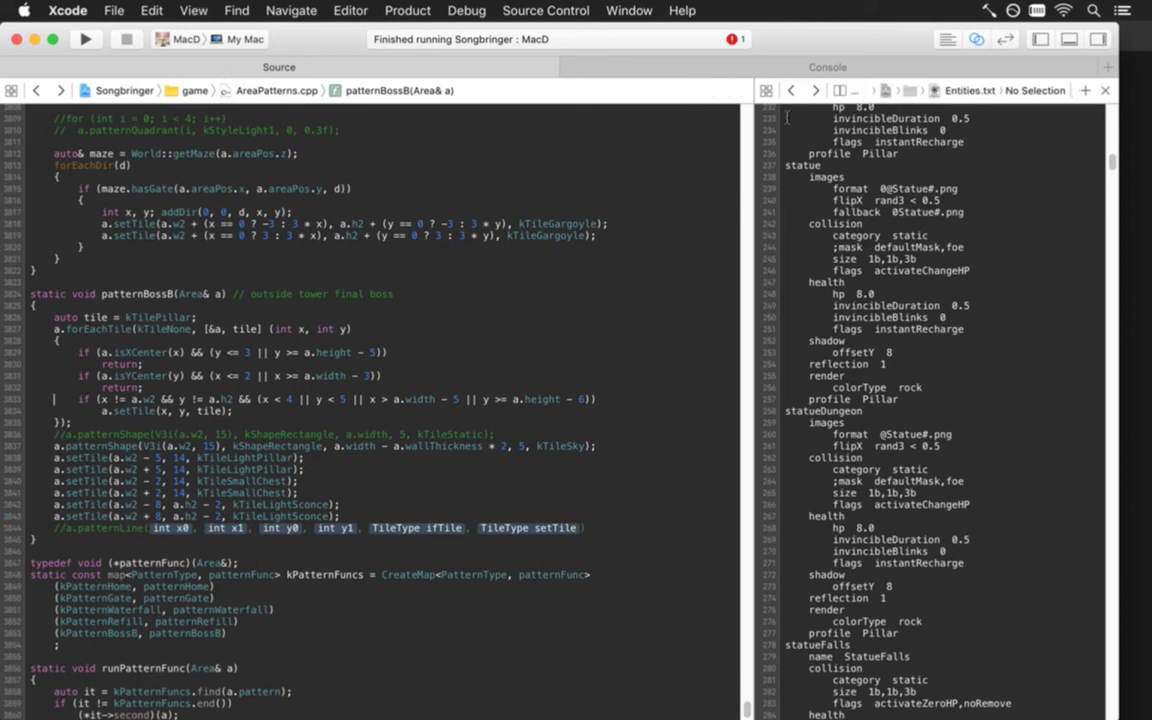
{"action": "key", "text": "Up"}
{"action": "key", "text": "Up"}
{"action": "key", "text": "Up"}
{"action": "key", "text": "Up"}
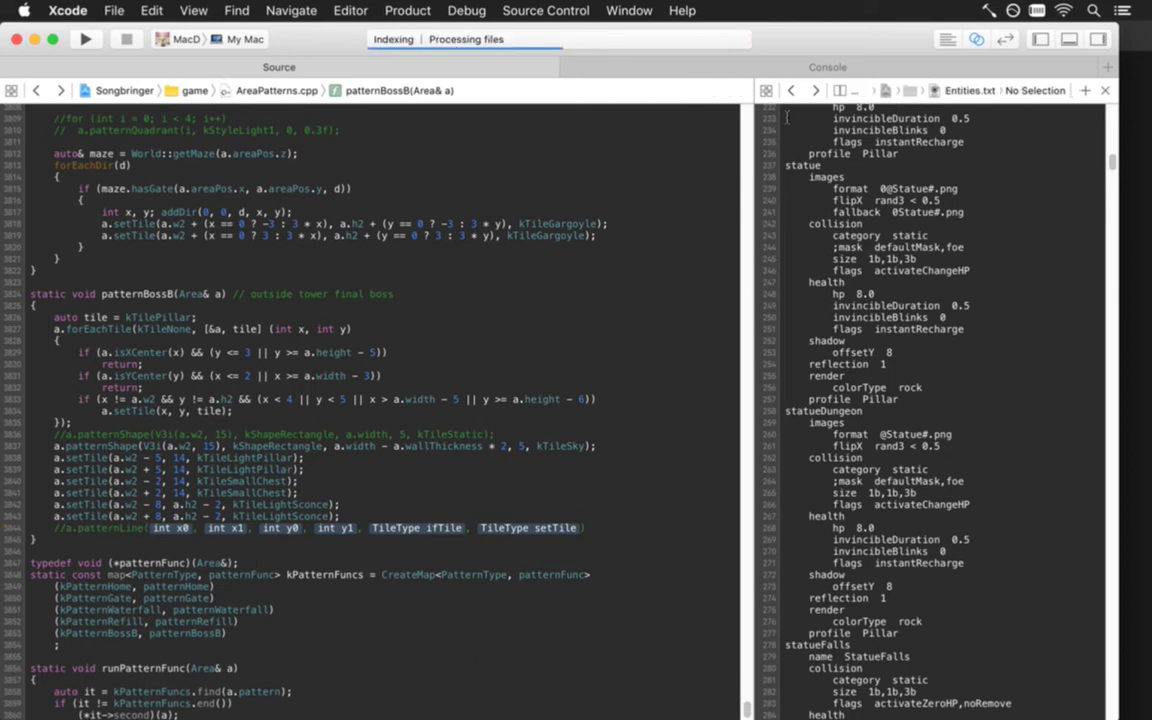
{"action": "key", "text": "super+slash"}
{"action": "key", "text": "super+slash"}
{"action": "key", "text": "super+slash"}
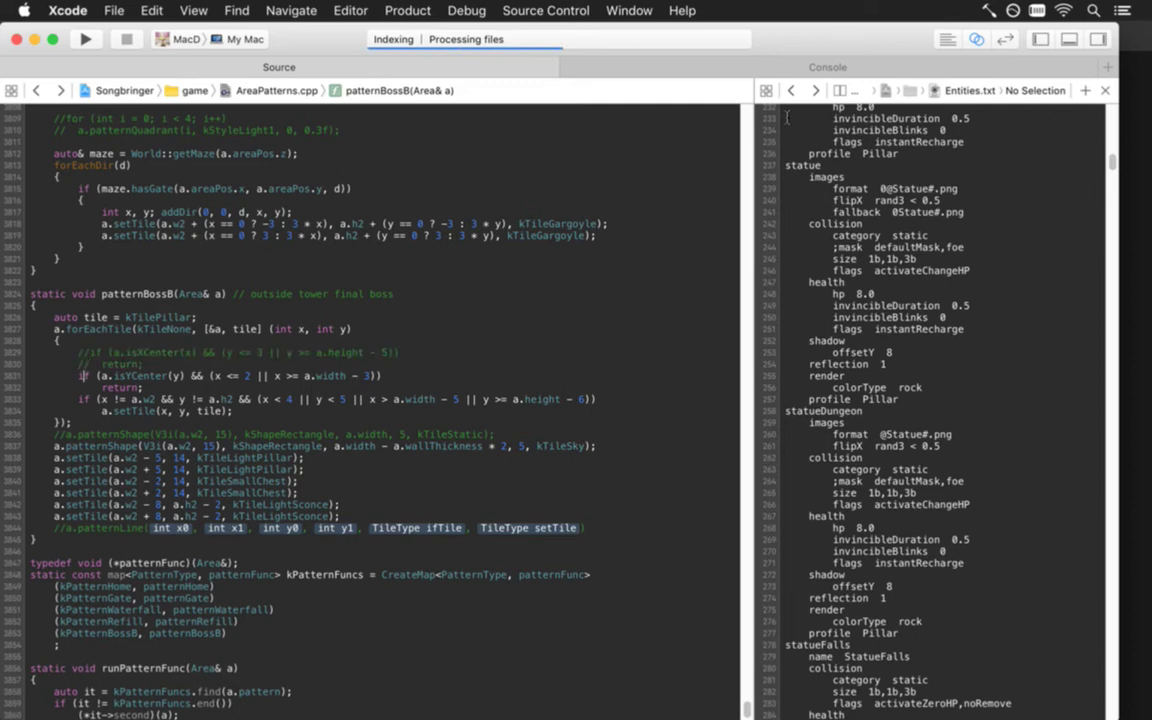
{"action": "type", "text": "//"}
{"action": "key", "text": "super+s"}
{"action": "key", "text": "Down"}
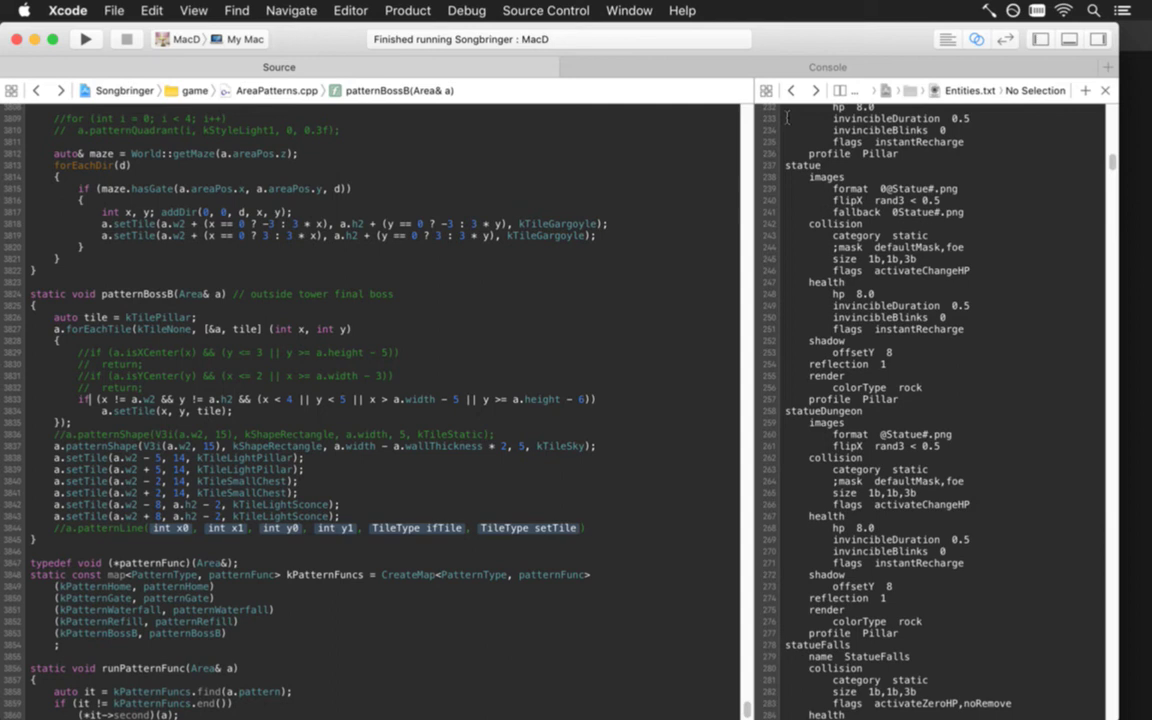
Step: Start an empty if condition on a new line directly above the existing pillar-placement check in patternBossB
{"action": "key", "text": "super+Right"}
{"action": "key", "text": "Return"}
{"action": "type", "text": "if ("}
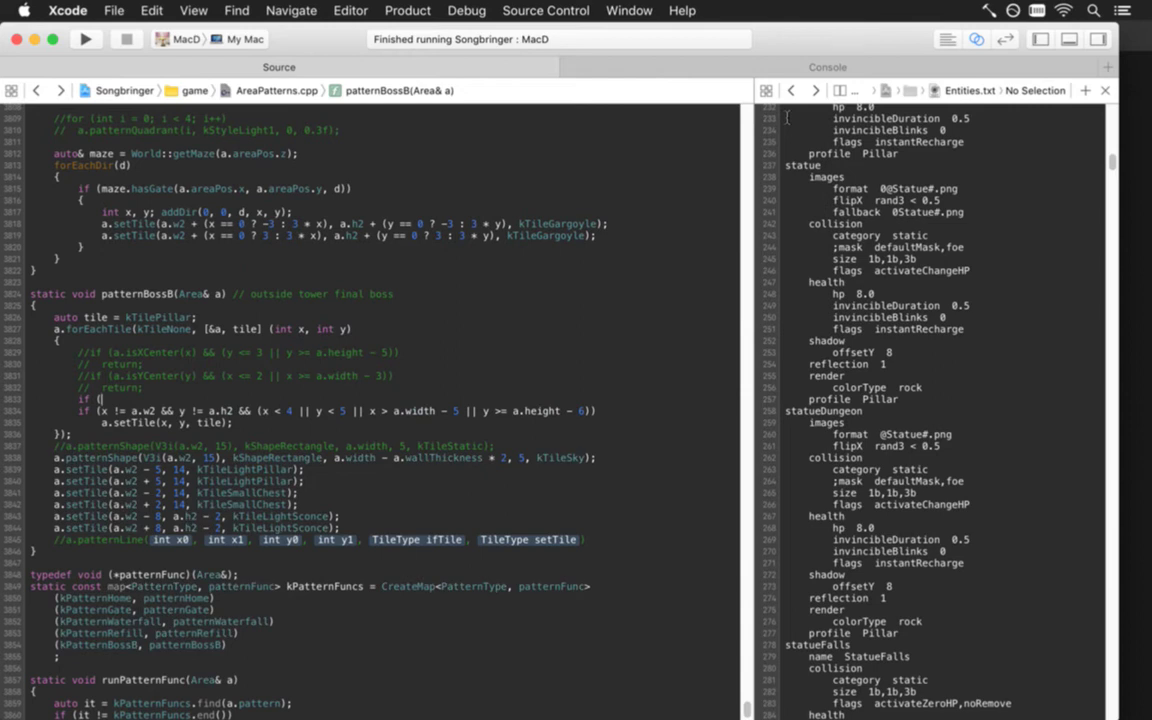
Step: Search the members of a for has and near methods within the new if condition, clearing each attempted name
{"action": "type", "text": "a.has"}
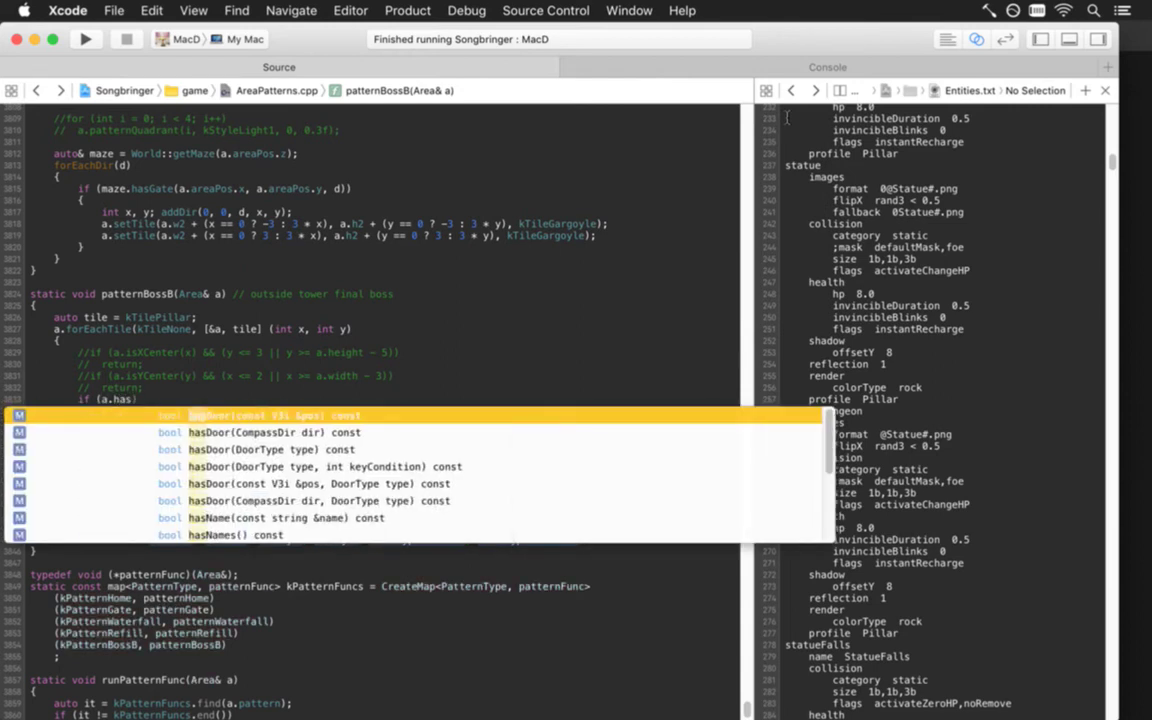
{"action": "type", "text": "Na"}
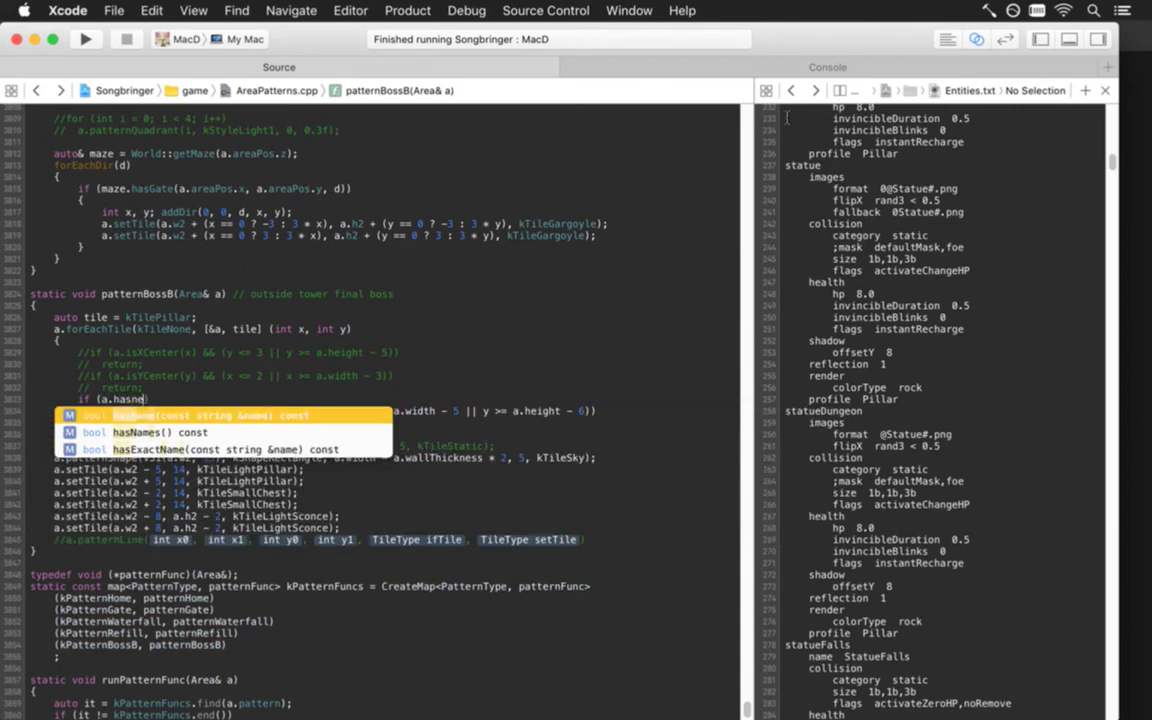
{"action": "key", "text": "BackSpace"}
{"action": "key", "text": "BackSpace"}
{"action": "key", "text": "BackSpace"}
{"action": "key", "text": "BackSpace"}
{"action": "key", "text": "BackSpace"}
{"action": "type", "text": "near"}
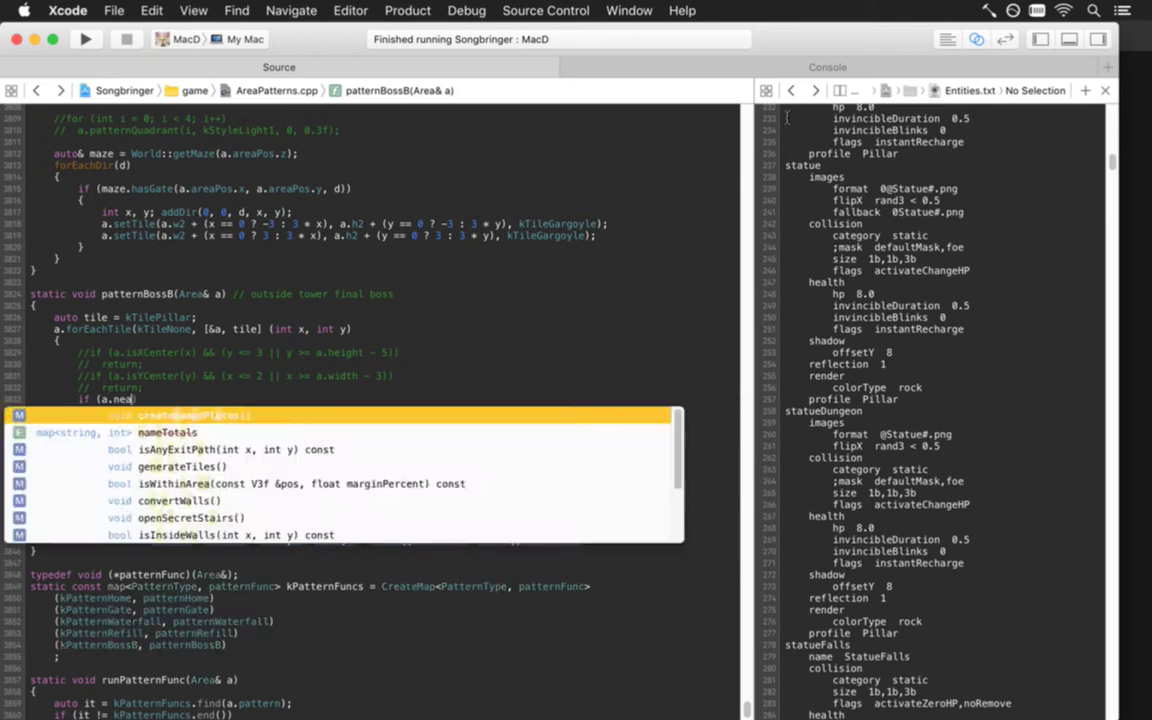
{"action": "key", "text": "BackSpace"}
{"action": "key", "text": "BackSpace"}
{"action": "key", "text": "BackSpace"}
{"action": "key", "text": "BackSpace"}
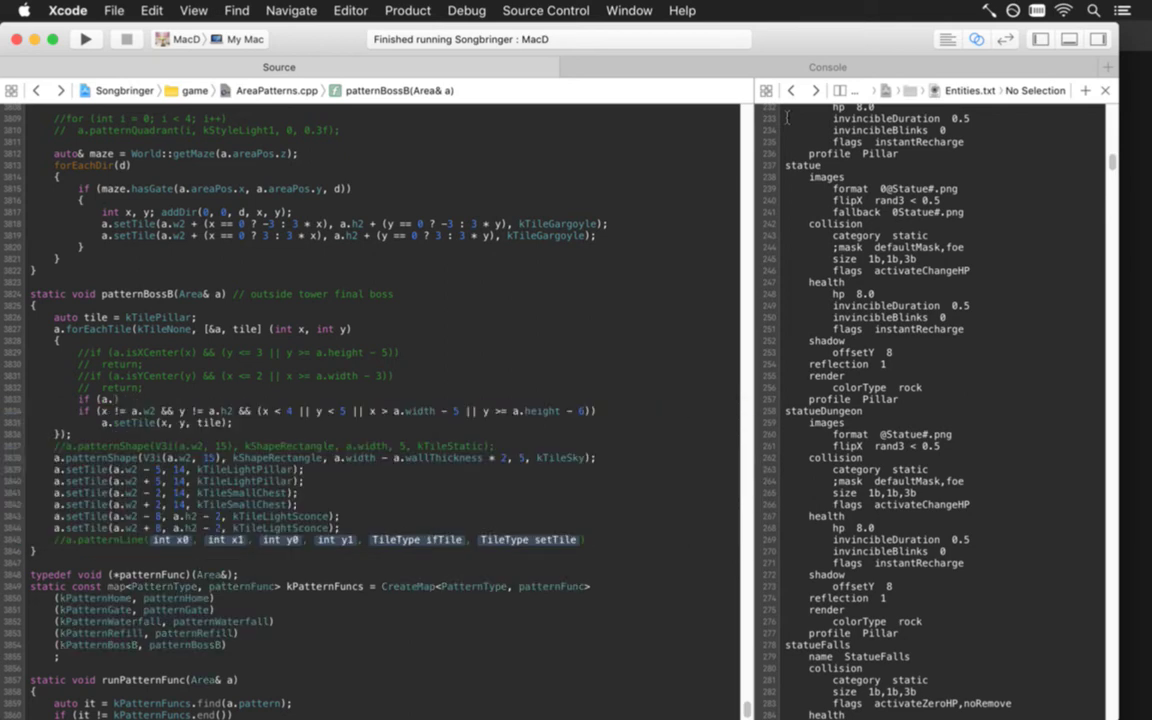
Step: Browse the completion suggestions for members of a matching "has", clearing the partial name without inserting one
{"action": "type", "text": "has"}
{"action": "key", "text": "Down"}
{"action": "key", "text": "Down"}
{"action": "key", "text": "Down"}
{"action": "key", "text": "Down"}
{"action": "key", "text": "Down"}
{"action": "key", "text": "Down"}
{"action": "key", "text": "Down"}
{"action": "key", "text": "Down"}
{"action": "key", "text": "Down"}
{"action": "key", "text": "Down"}
{"action": "key", "text": "Down"}
{"action": "key", "text": "Down"}
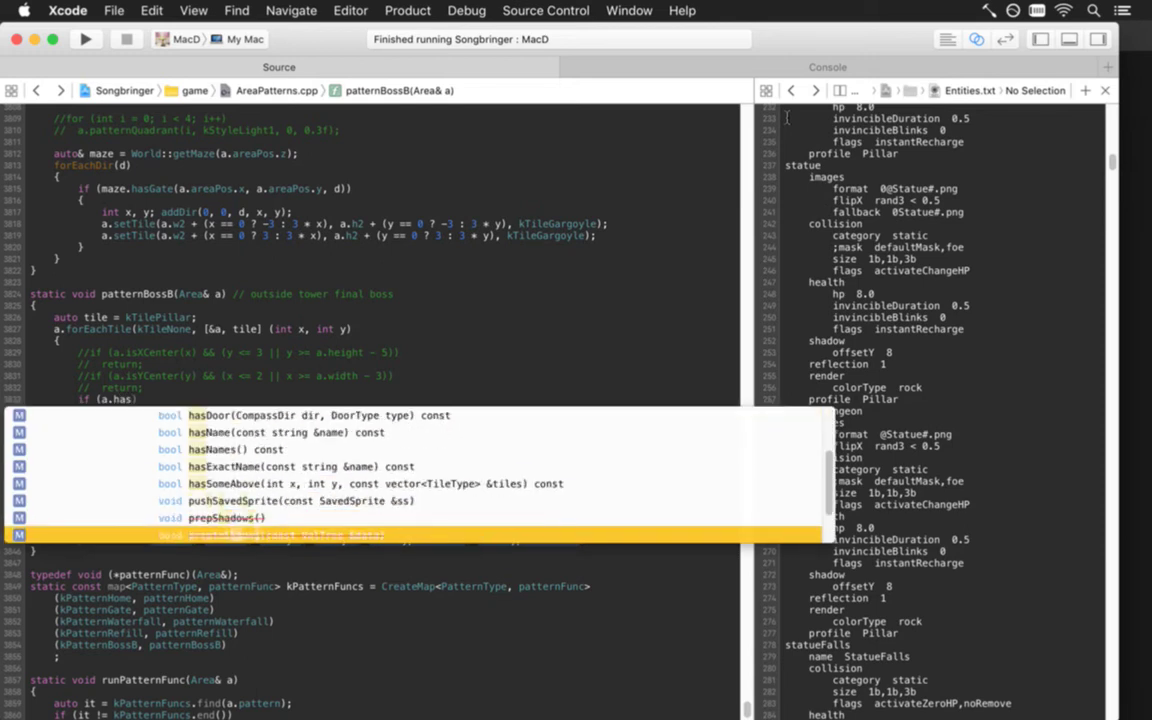
{"action": "key", "text": "Down"}
{"action": "key", "text": "Down"}
{"action": "key", "text": "Down"}
{"action": "key", "text": "Down"}
{"action": "key", "text": "Up"}
{"action": "key", "text": "BackSpace"}
{"action": "key", "text": "BackSpace"}
{"action": "key", "text": "BackSpace"}
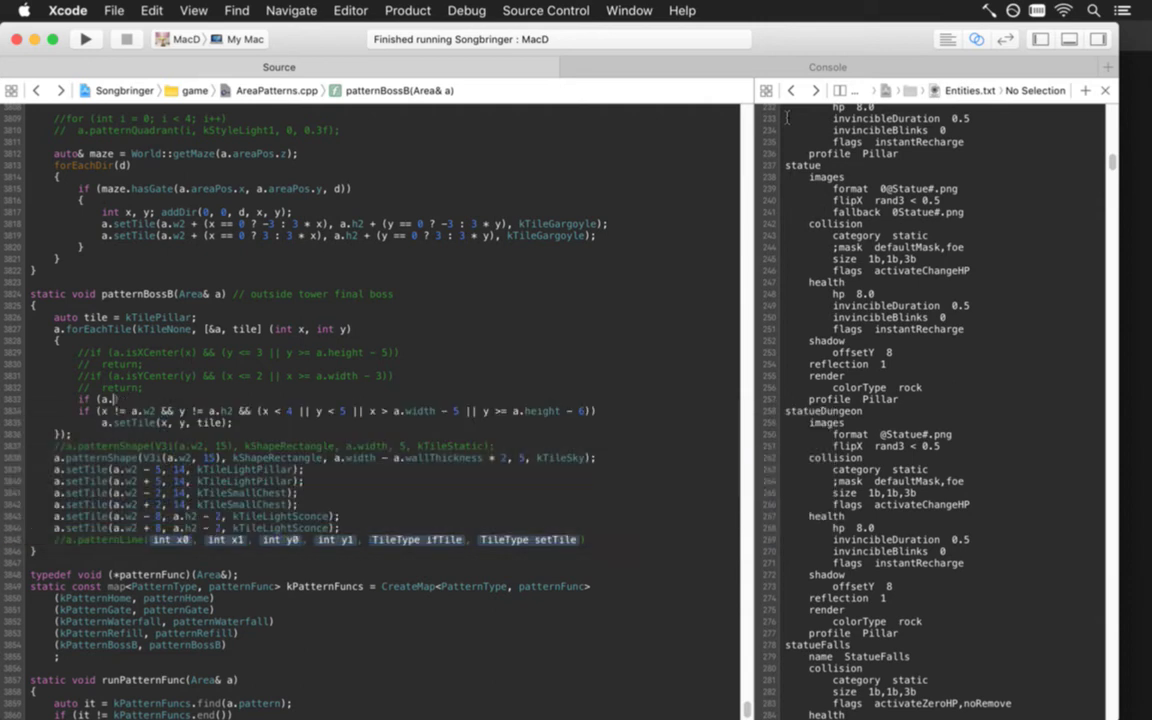
Step: Browse the completion suggestions for members of a matching "is", leaving the if condition empty
{"action": "type", "text": "is"}
{"action": "key", "text": "Down"}
{"action": "key", "text": "Down"}
{"action": "key", "text": "Down"}
{"action": "key", "text": "Down"}
{"action": "key", "text": "Down"}
{"action": "key", "text": "Down"}
{"action": "key", "text": "Down"}
{"action": "key", "text": "Down"}
{"action": "key", "text": "Down"}
{"action": "key", "text": "Down"}
{"action": "key", "text": "Down"}
{"action": "key", "text": "Down"}
{"action": "key", "text": "Down"}
{"action": "key", "text": "Down"}
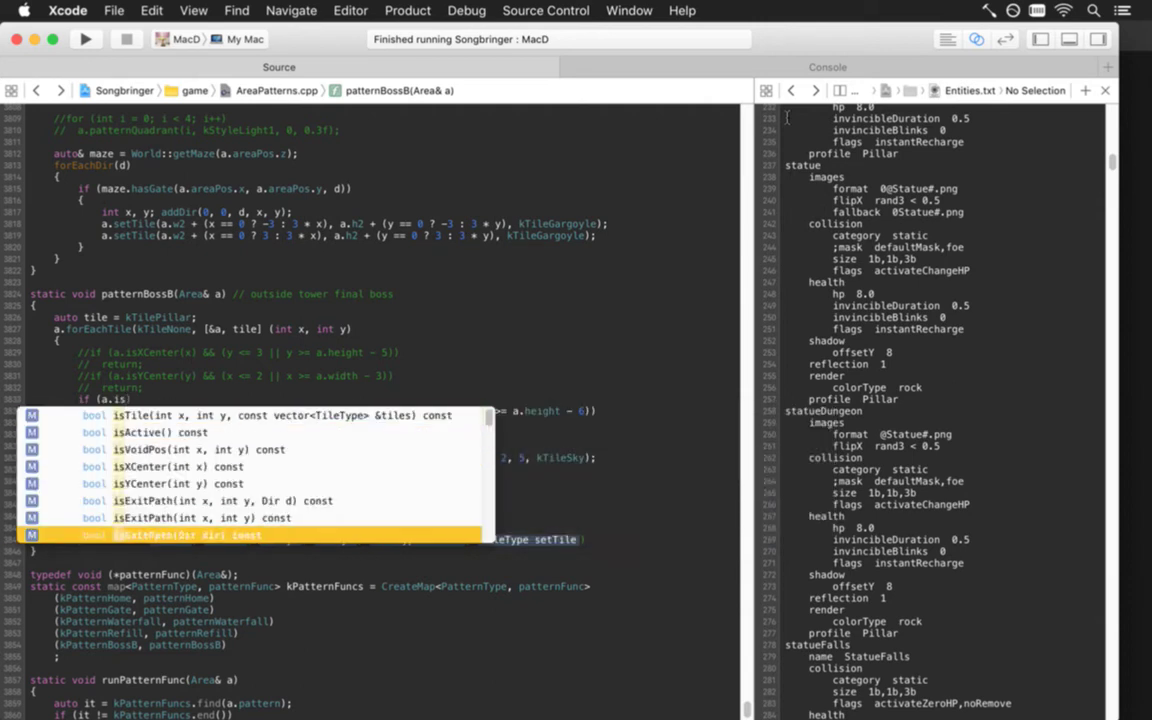
{"action": "key", "text": "Down"}
{"action": "key", "text": "Down"}
{"action": "key", "text": "Down"}
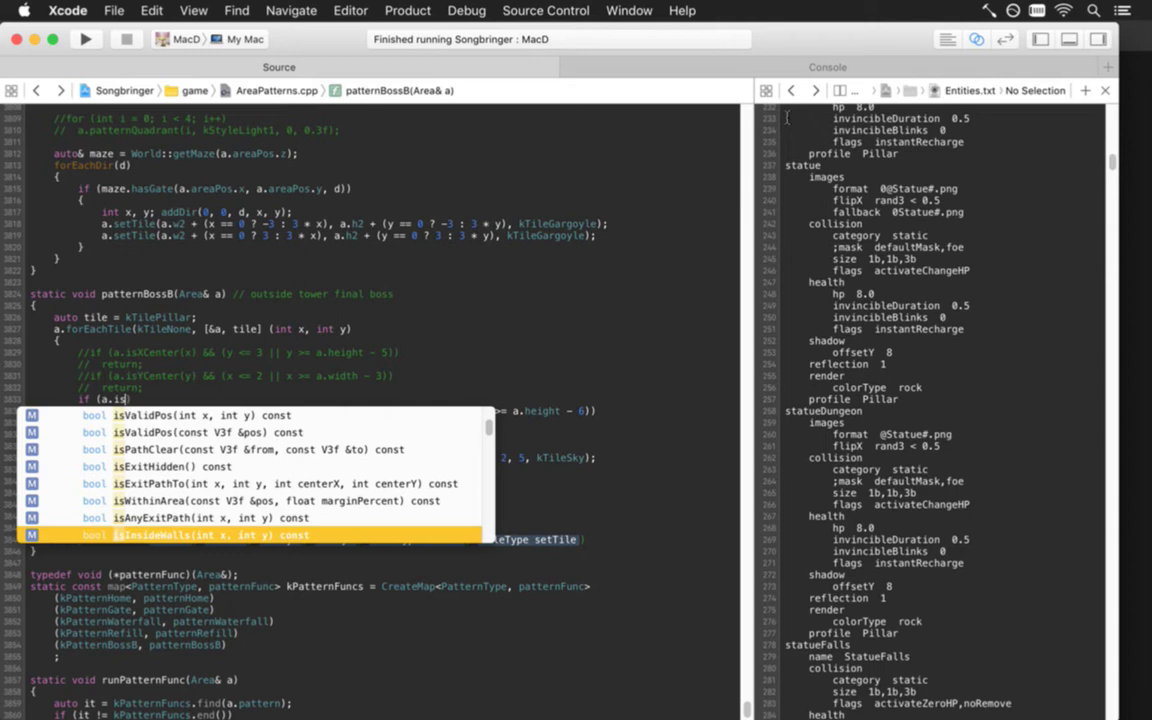
{"action": "key", "text": "Down"}
{"action": "key", "text": "Down"}
{"action": "key", "text": "Down"}
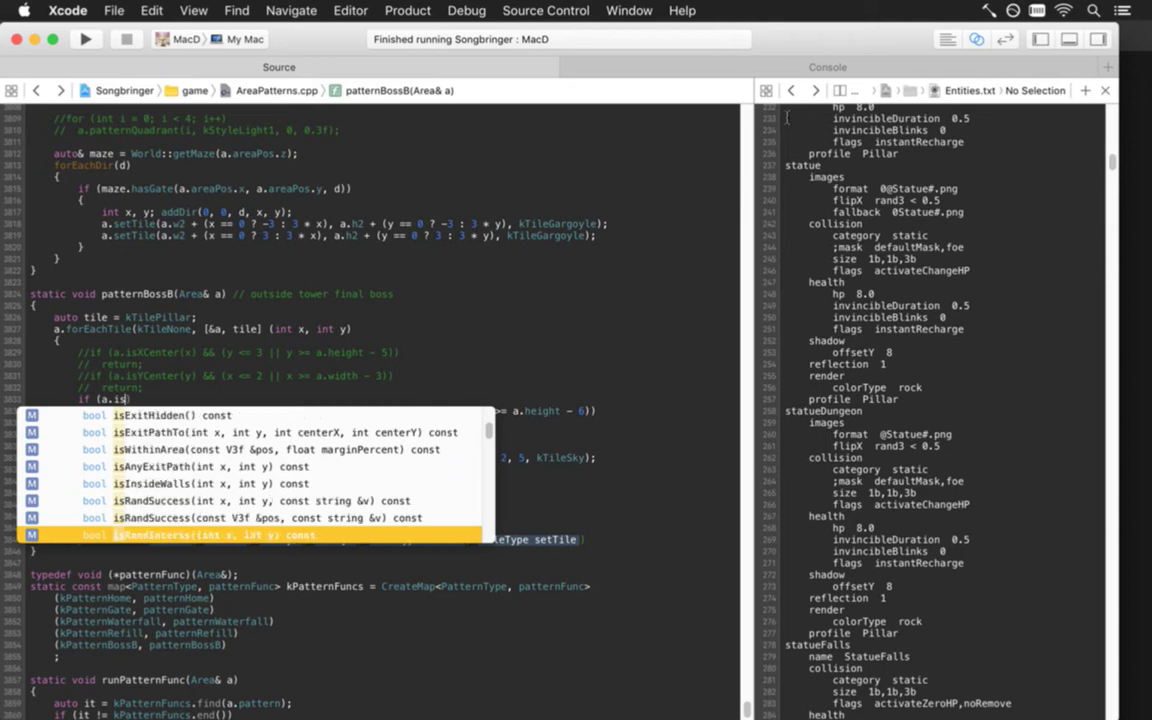
{"action": "key", "text": "Down"}
{"action": "key", "text": "Down"}
{"action": "key", "text": "Down"}
{"action": "key", "text": "Down"}
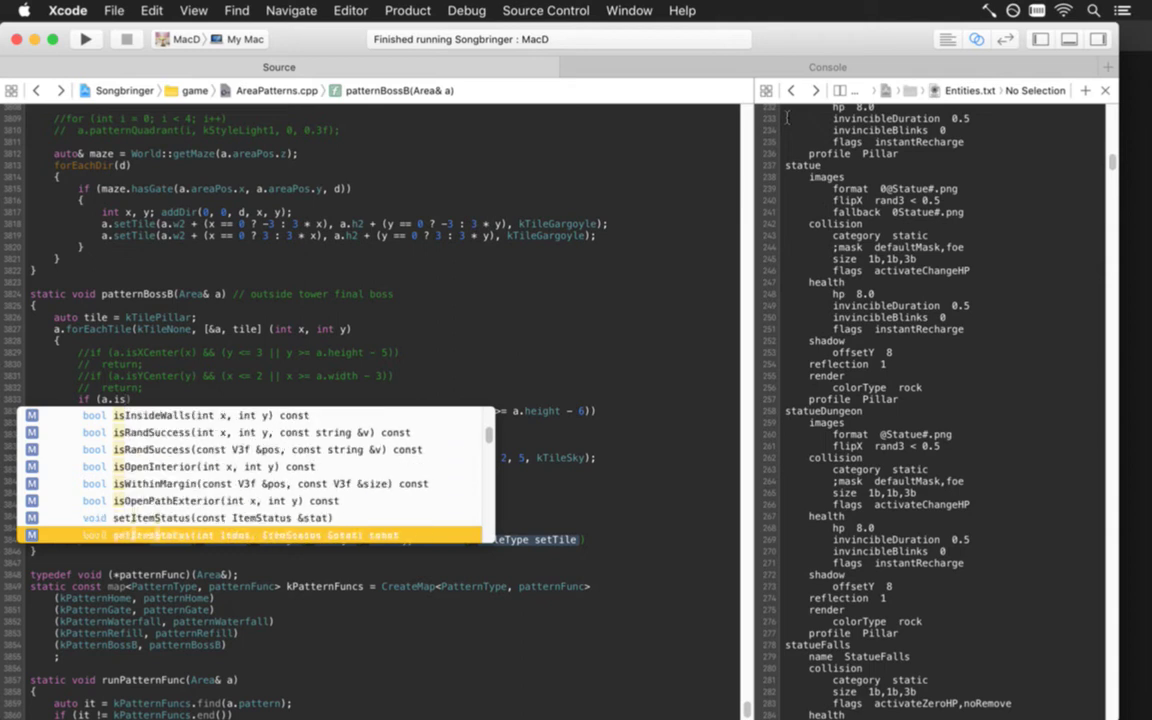
{"action": "key", "text": "Down"}
{"action": "key", "text": "Down"}
{"action": "key", "text": "Down"}
{"action": "key", "text": "Down"}
{"action": "key", "text": "Down"}
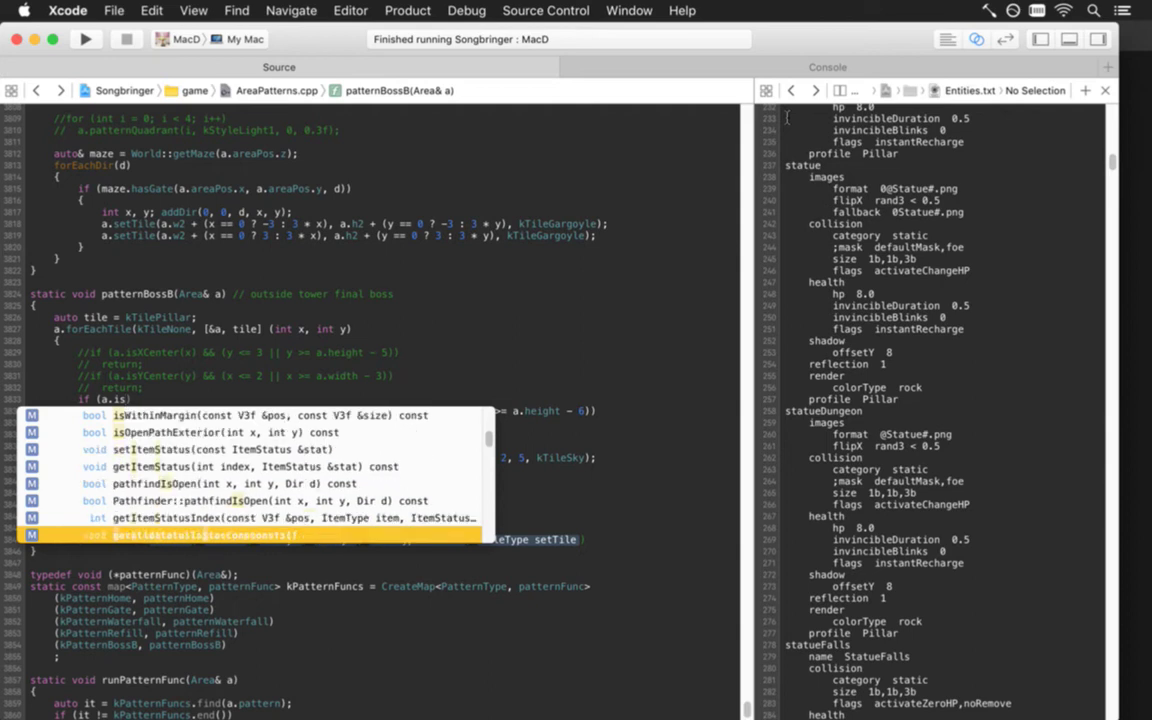
{"action": "key", "text": "Escape"}
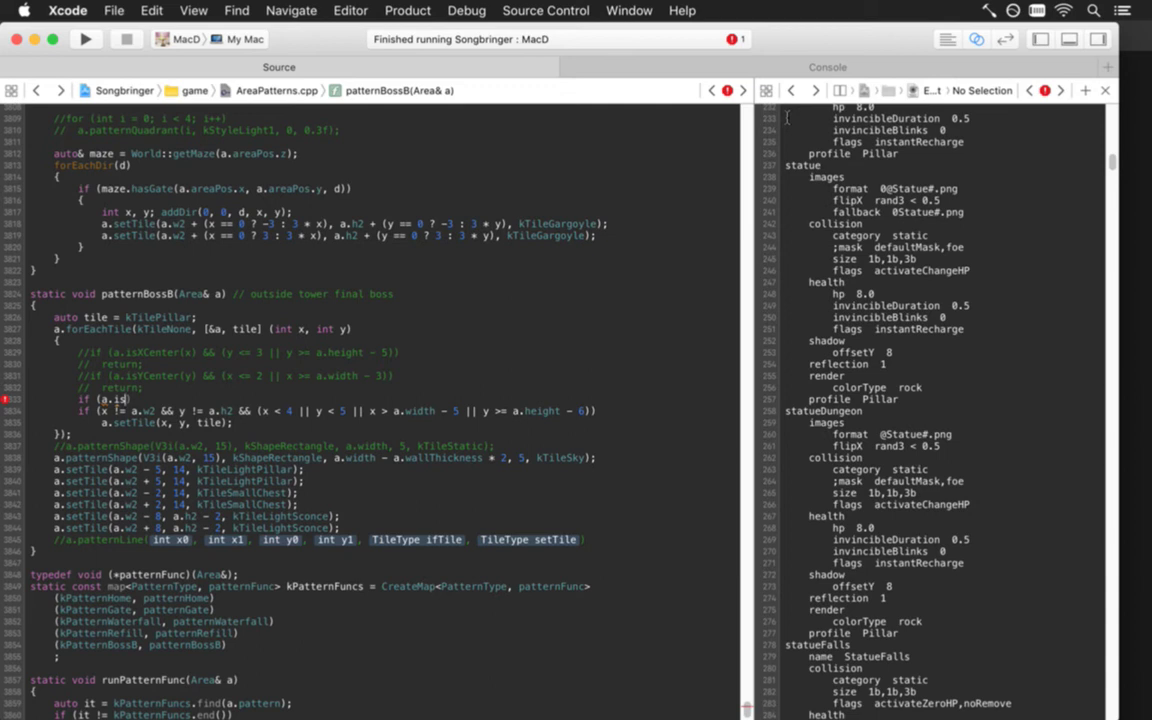
{"action": "key", "text": "BackSpace"}
{"action": "key", "text": "BackSpace"}
{"action": "key", "text": "BackSpace"}
{"action": "key", "text": "BackSpace"}
Step: Add an auto-completed a.isTile call above the empty if, view the isTile definition in Area.cpp, and return to patternBossB
{"action": "key", "text": "Left"}
{"action": "key", "text": "Up"}
{"action": "key", "text": "super+Right"}
{"action": "key", "text": "Return"}
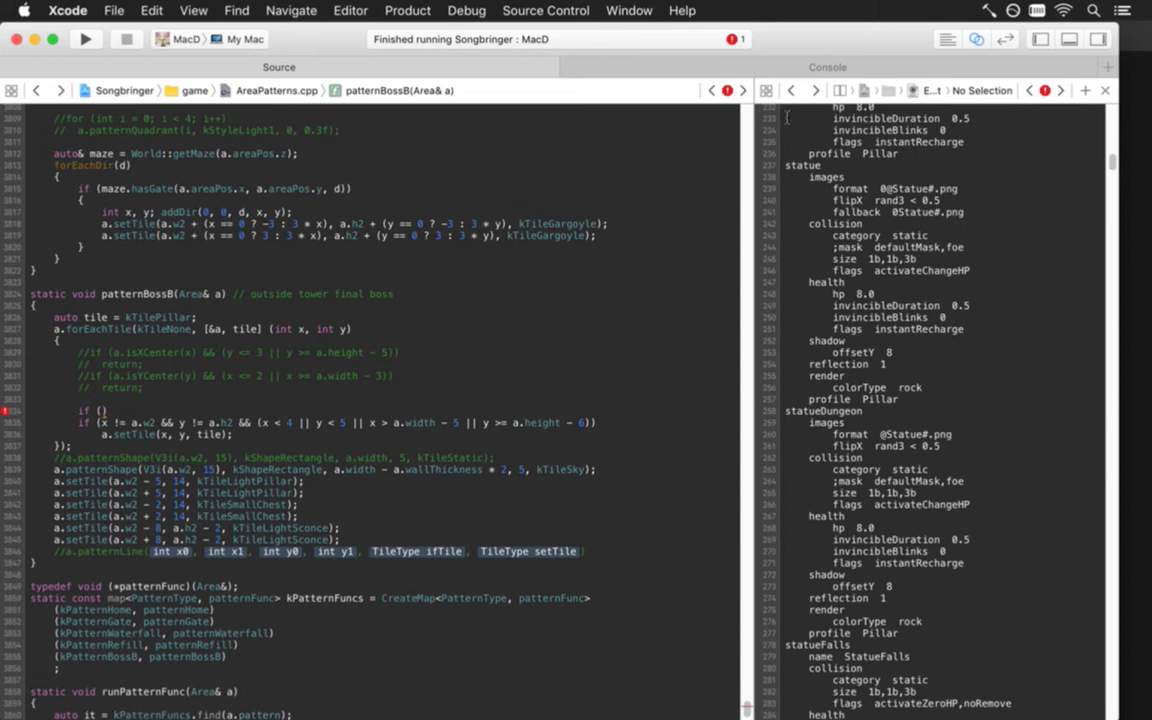
{"action": "type", "text": "a.isTi"}
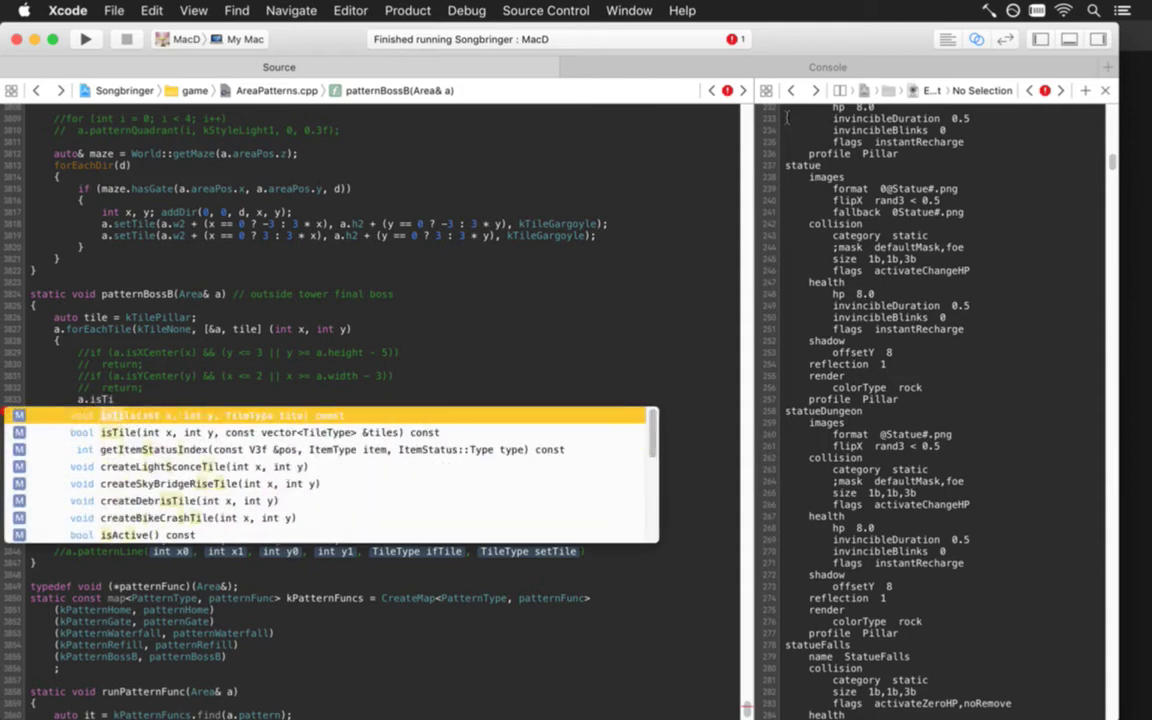
{"action": "key", "text": "Return"}
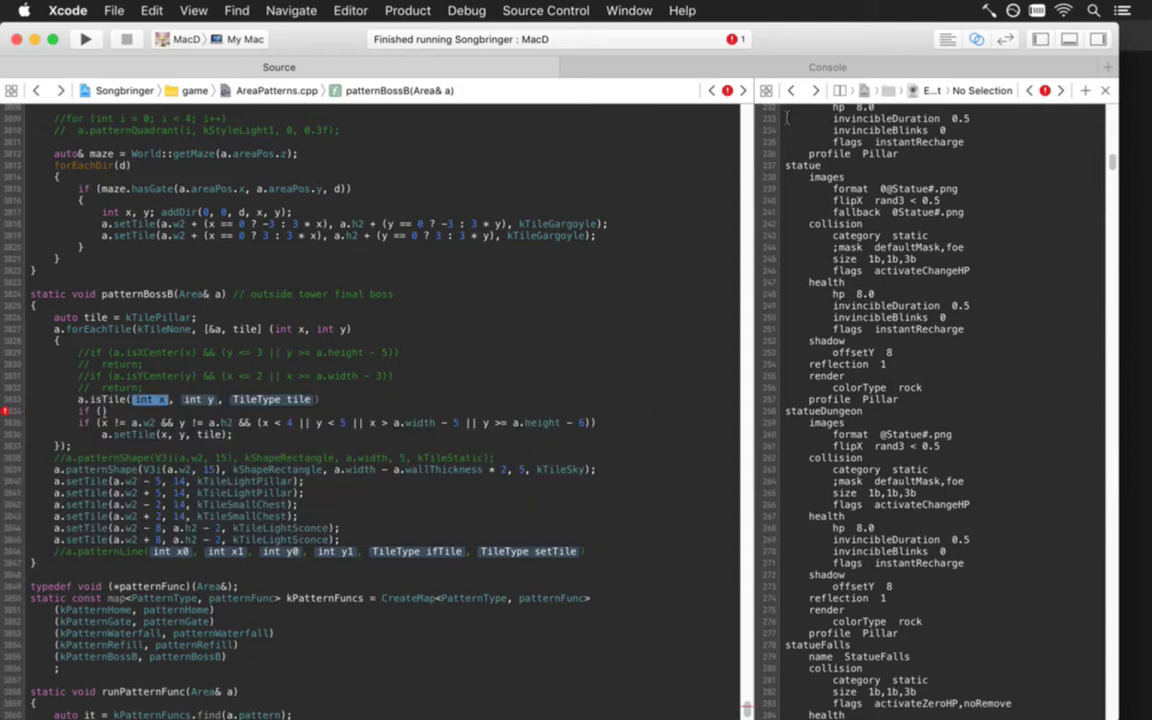
{"action": "double_click", "coordinate": [110, 400]}
{"action": "left_click", "coordinate": [116, 403], "text": "super"}
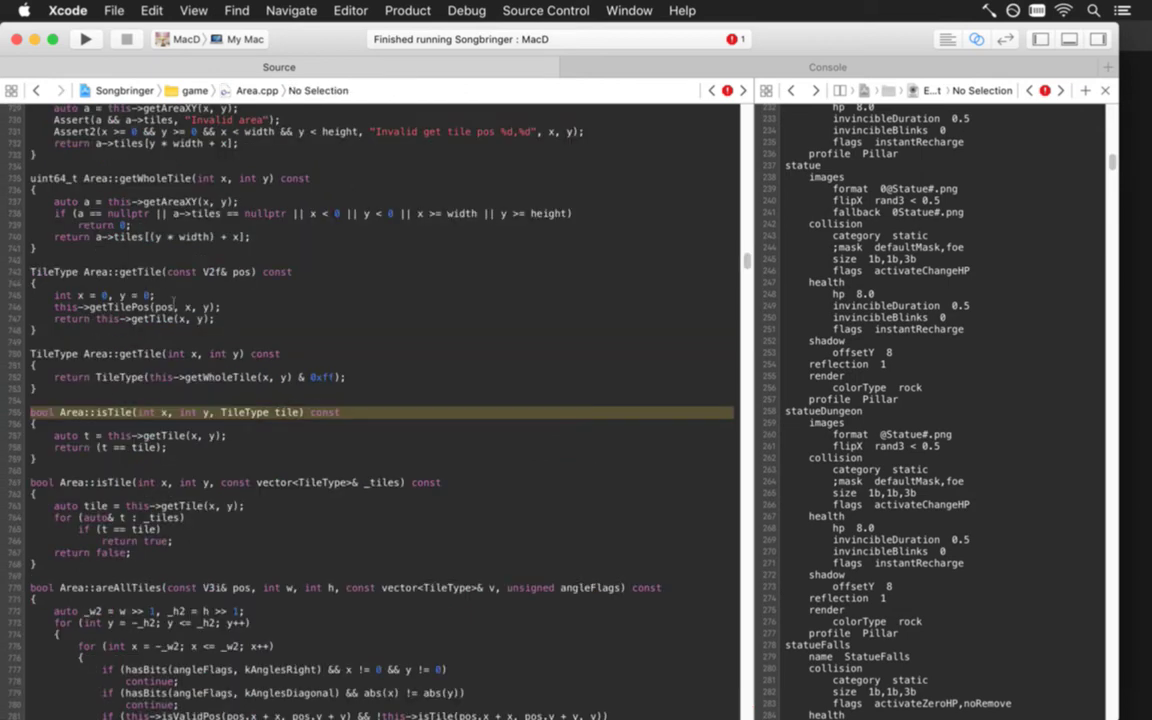
{"action": "left_click", "coordinate": [37, 90]}
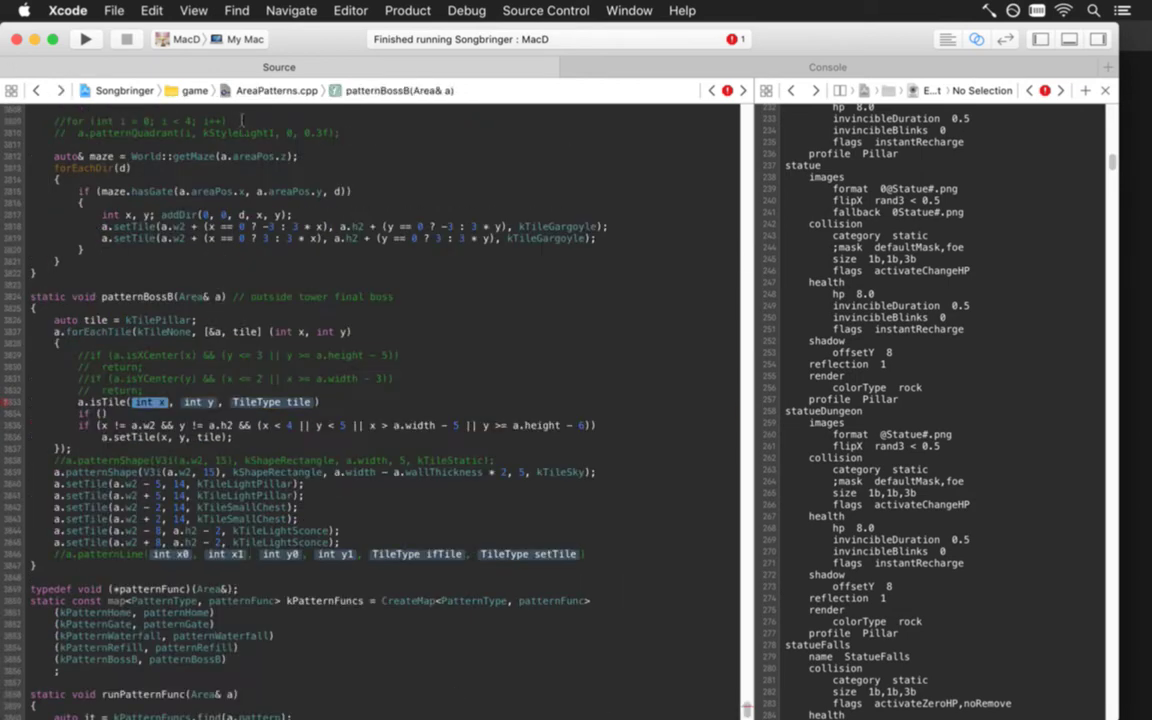
Step: Open the Area.h header file at its beginning
{"action": "key", "text": "super+shift+o"}
{"action": "type", "text": "ae.h"}
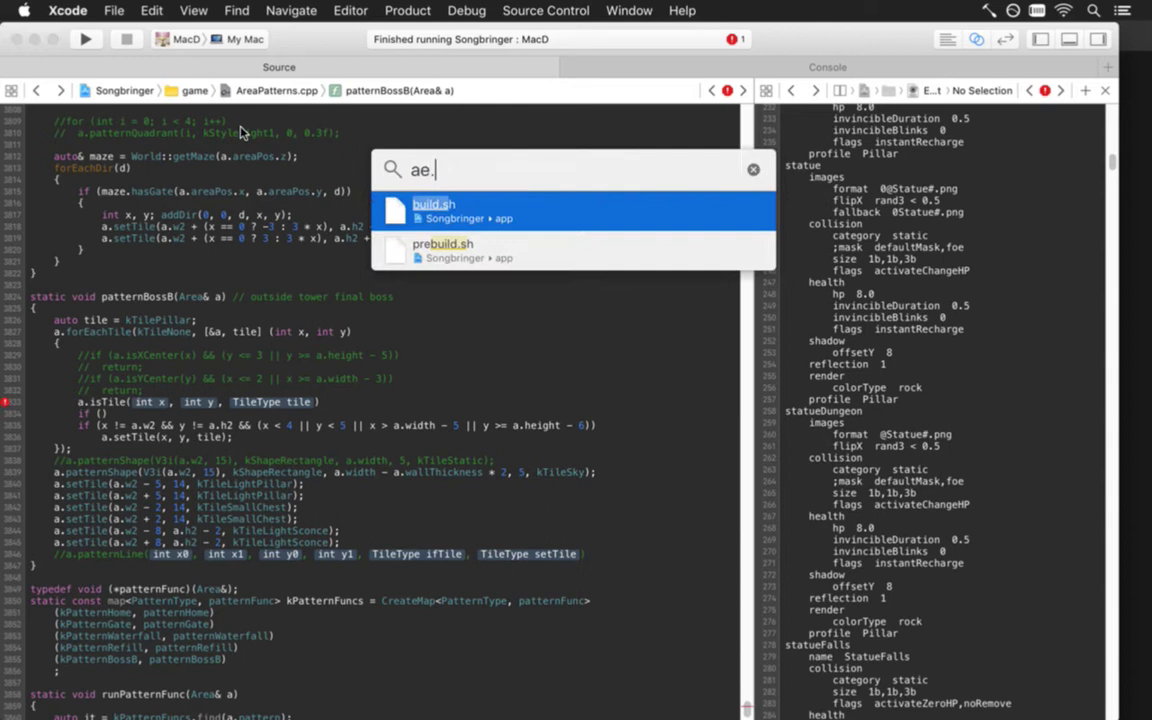
{"action": "key", "text": "BackSpace"}
{"action": "key", "text": "BackSpace"}
{"action": "key", "text": "BackSpace"}
{"action": "type", "text": "re"}
{"action": "key", "text": "Down"}
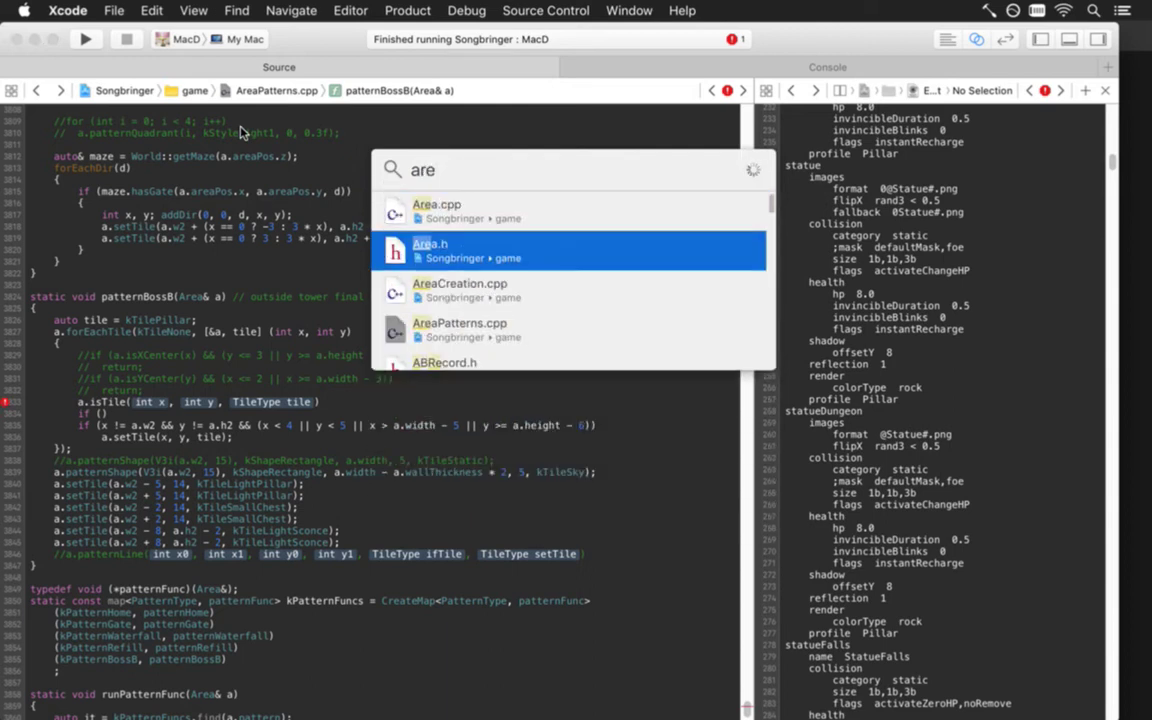
{"action": "key", "text": "Return"}
{"action": "key", "text": "super+Up"}
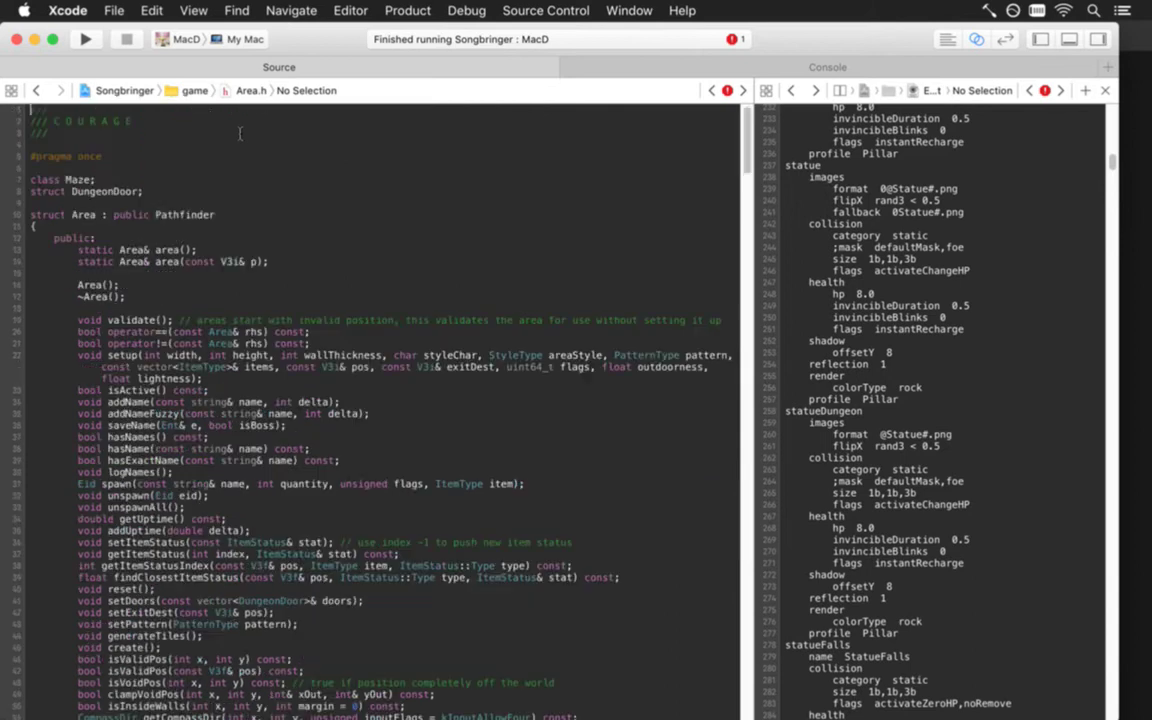
Step: Search Area.h for "istil", examine the neighbouring tile-checking declarations, and return to patternBossB in AreaPatterns.cpp
{"action": "key", "text": "super+f"}
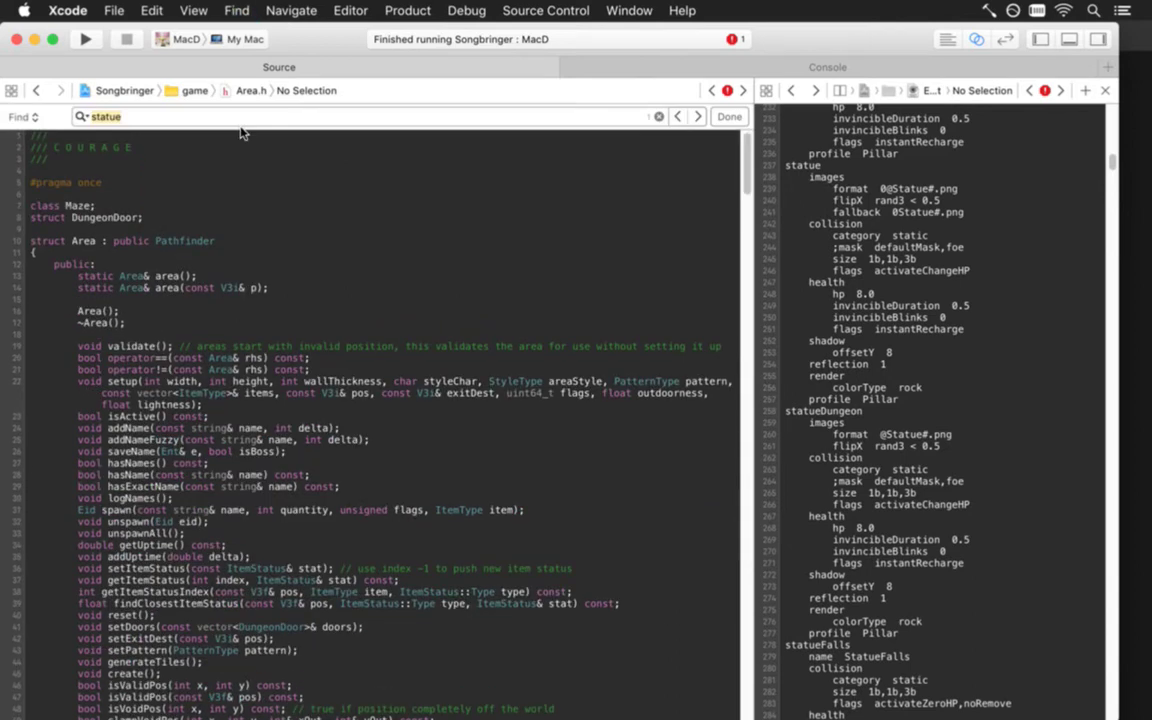
{"action": "type", "text": "istil"}
{"action": "key", "text": "Escape"}
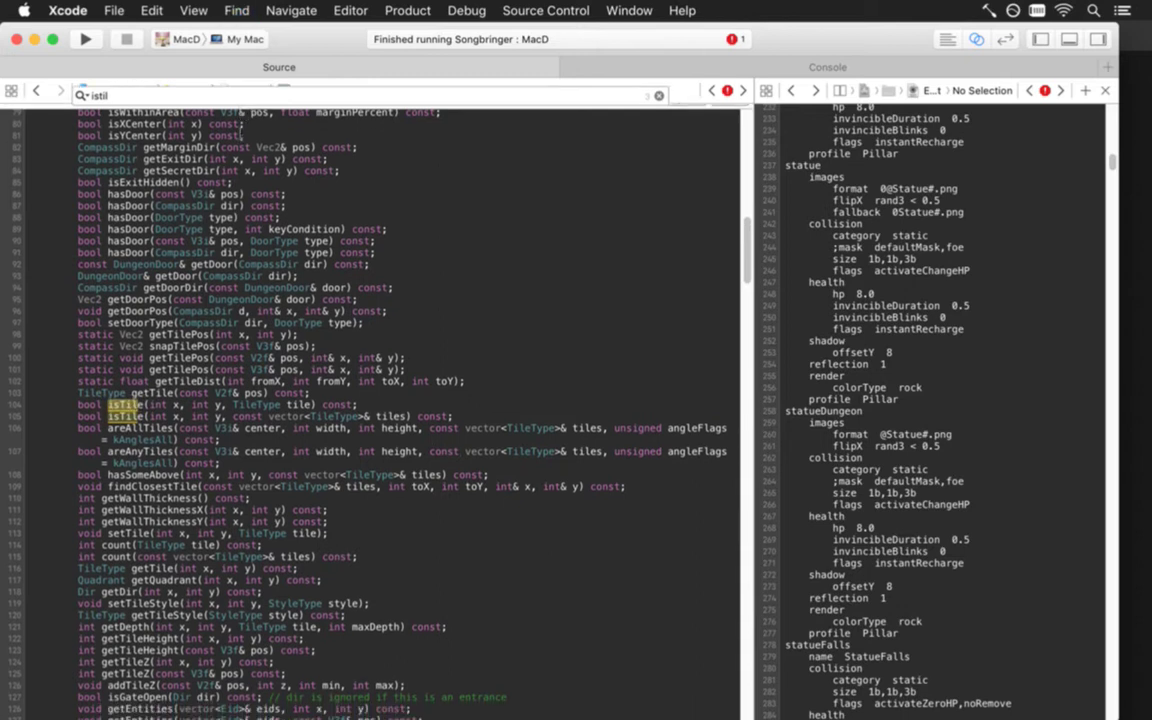
{"action": "key", "text": "Down"}
{"action": "key", "text": "Down"}
{"action": "key", "text": "Down"}
{"action": "key", "text": "Down"}
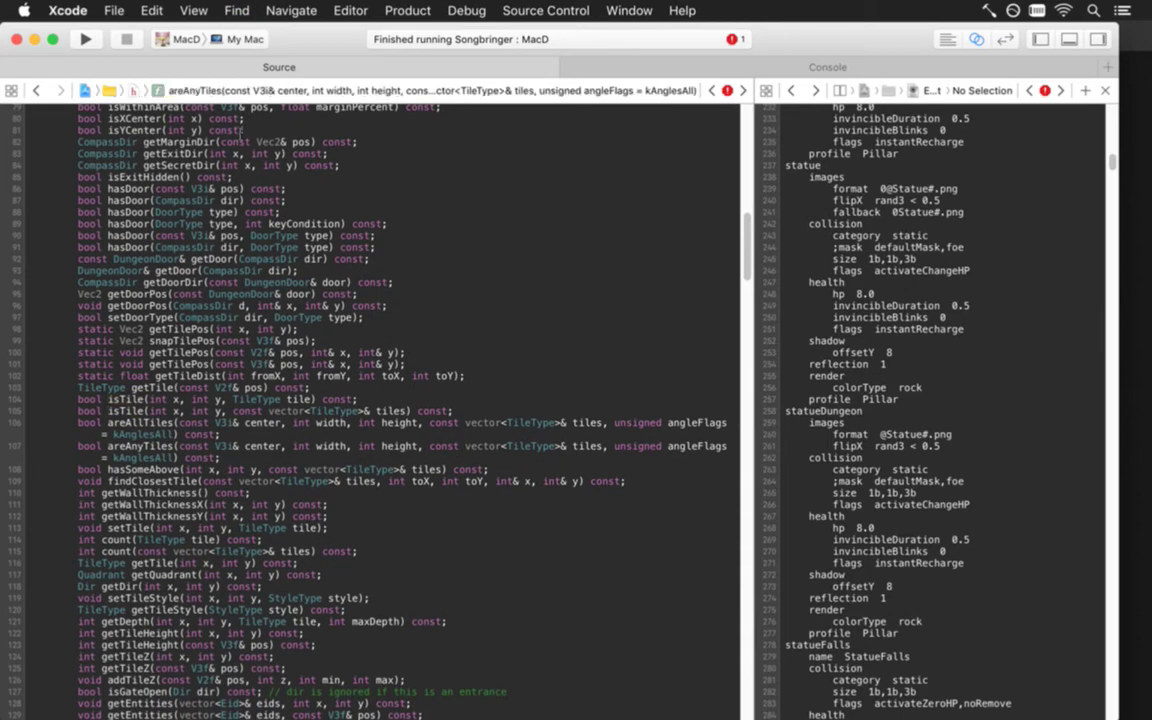
{"action": "key", "text": "ctrl+super+Left"}
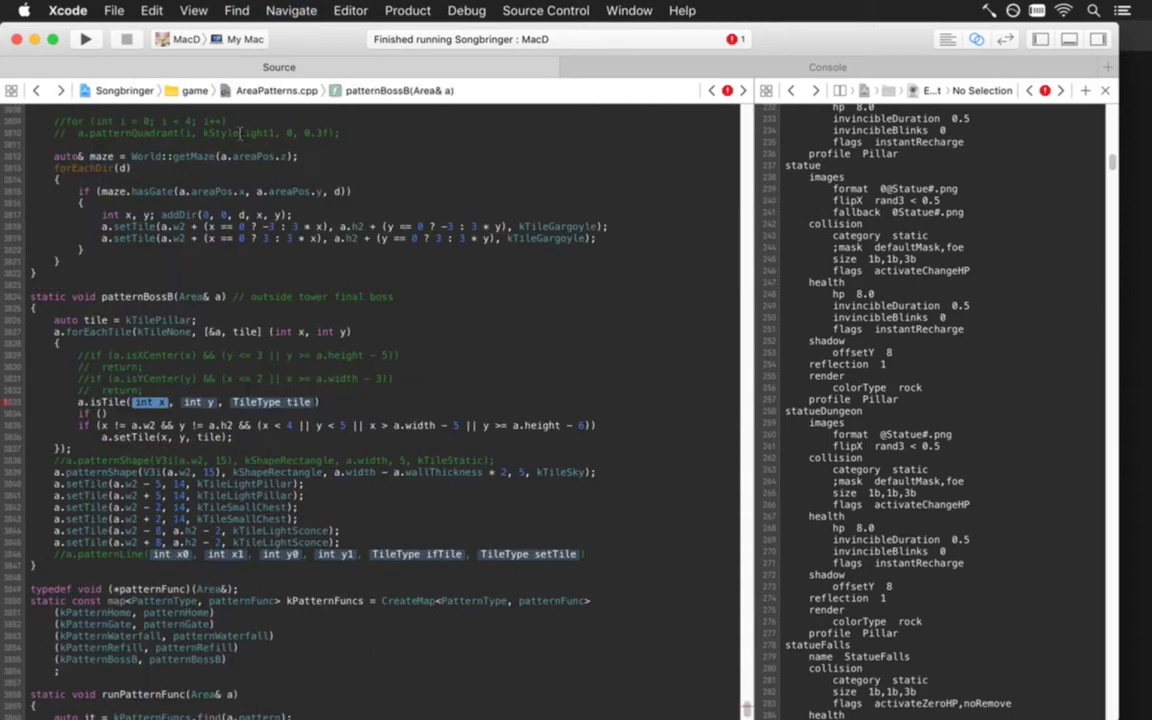
Step: Delete the a.isTile call and its line above the empty if statement
{"action": "key", "text": "Left"}
{"action": "key", "text": "Left"}
{"action": "key", "text": "Left"}
{"action": "key", "text": "Left"}
{"action": "key", "text": "Left"}
{"action": "key", "text": "Left"}
{"action": "key", "text": "Left"}
{"action": "key", "text": "shift+super+Right"}
{"action": "key", "text": "BackSpace"}
{"action": "key", "text": "BackSpace"}
{"action": "key", "text": "BackSpace"}
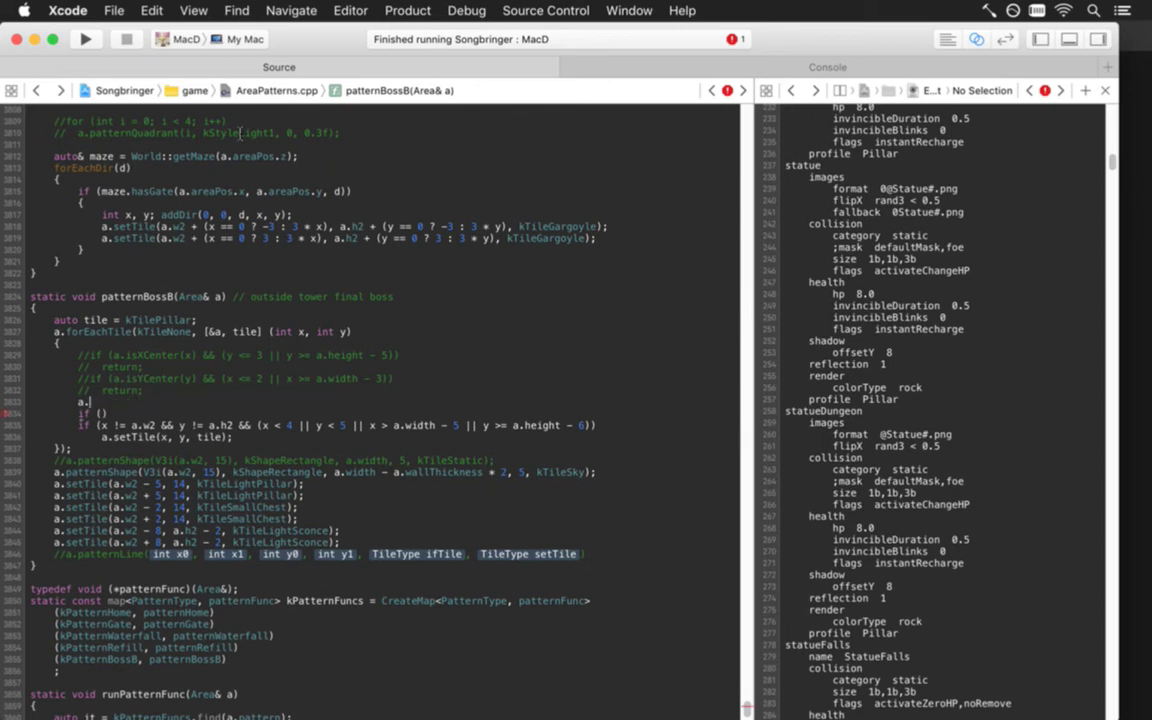
{"action": "key", "text": "BackSpace"}
{"action": "key", "text": "BackSpace"}
{"action": "key", "text": "BackSpace"}
Step: Fill the empty if condition with an auto-completed a.areAnyTiles call
{"action": "key", "text": "Down"}
{"action": "key", "text": "Left"}
{"action": "type", "text": "a.areaAb"}
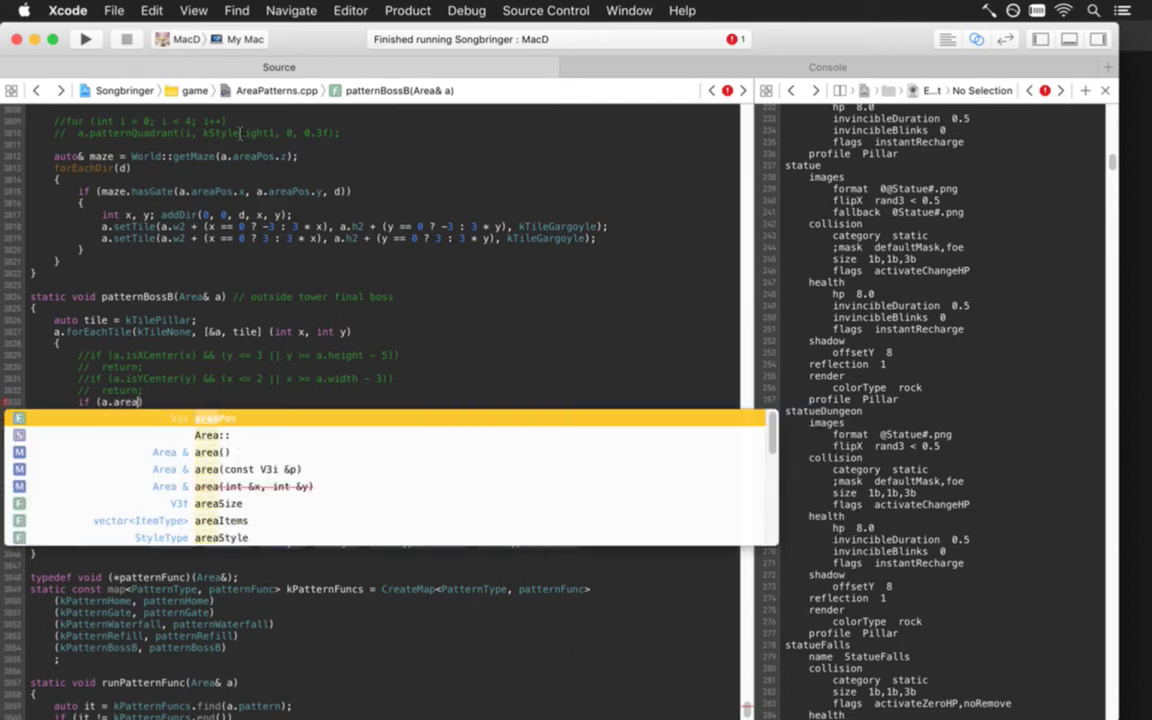
{"action": "key", "text": "BackSpace"}
{"action": "type", "text": "n"}
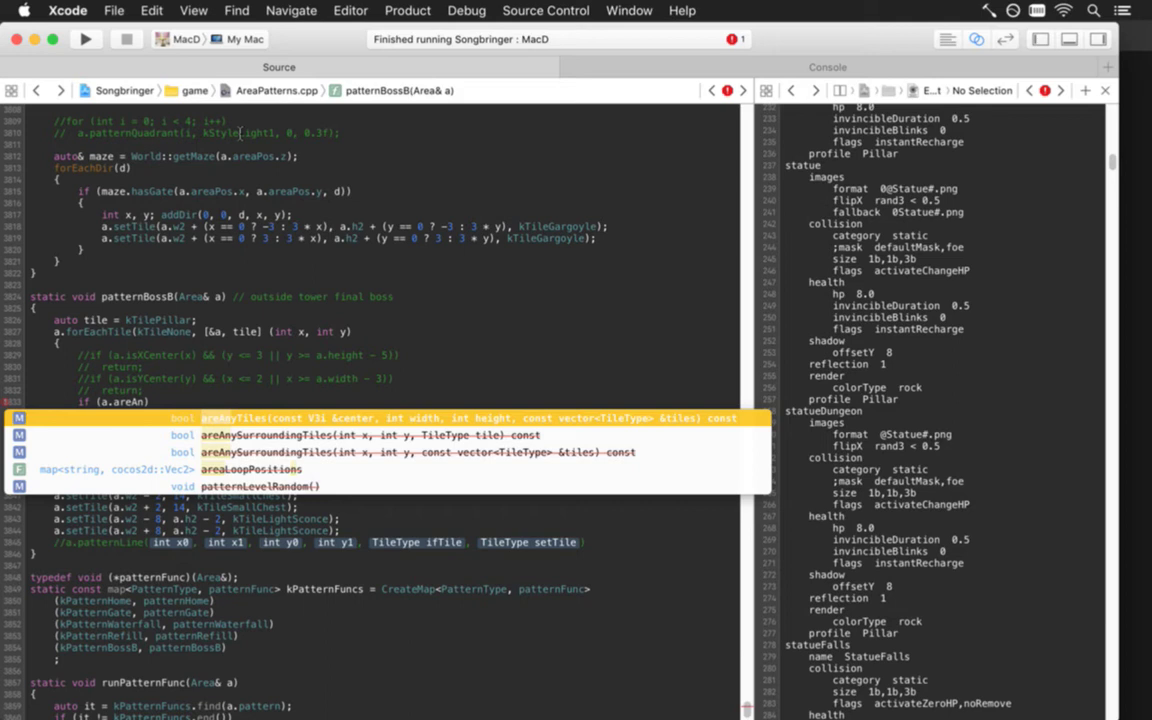
{"action": "key", "text": "Return"}
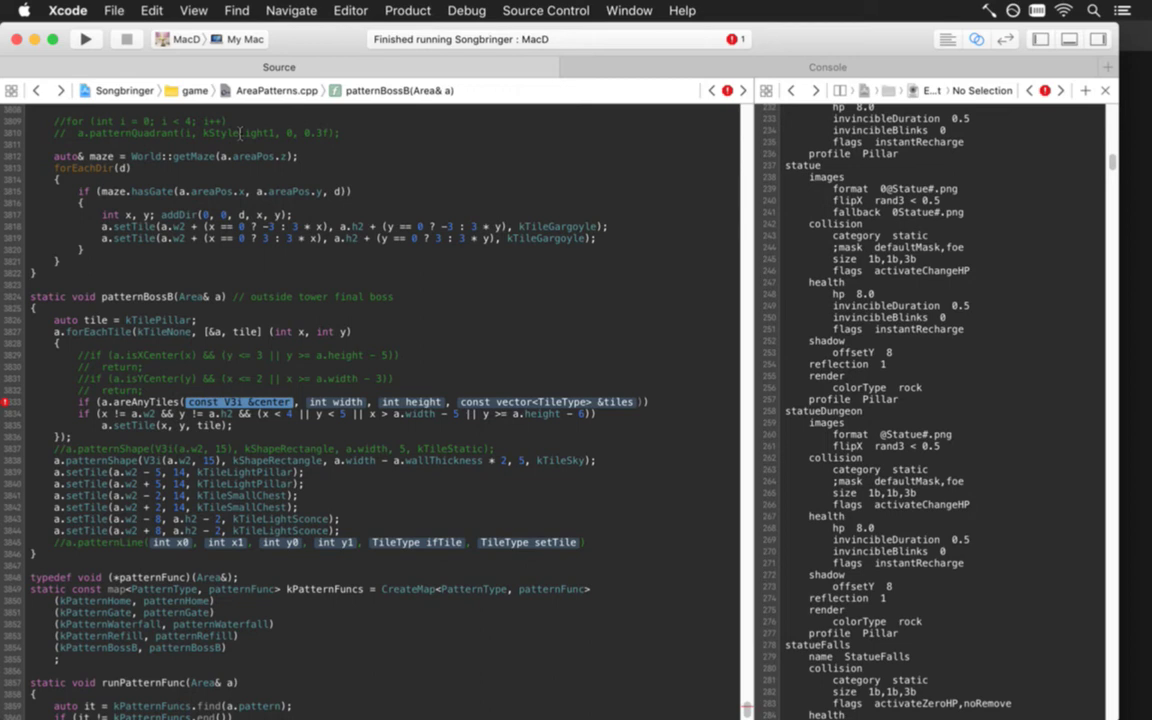
Step: Set the center argument of the areAnyTiles call to V3i(x, y)
{"action": "type", "text": "V3i"}
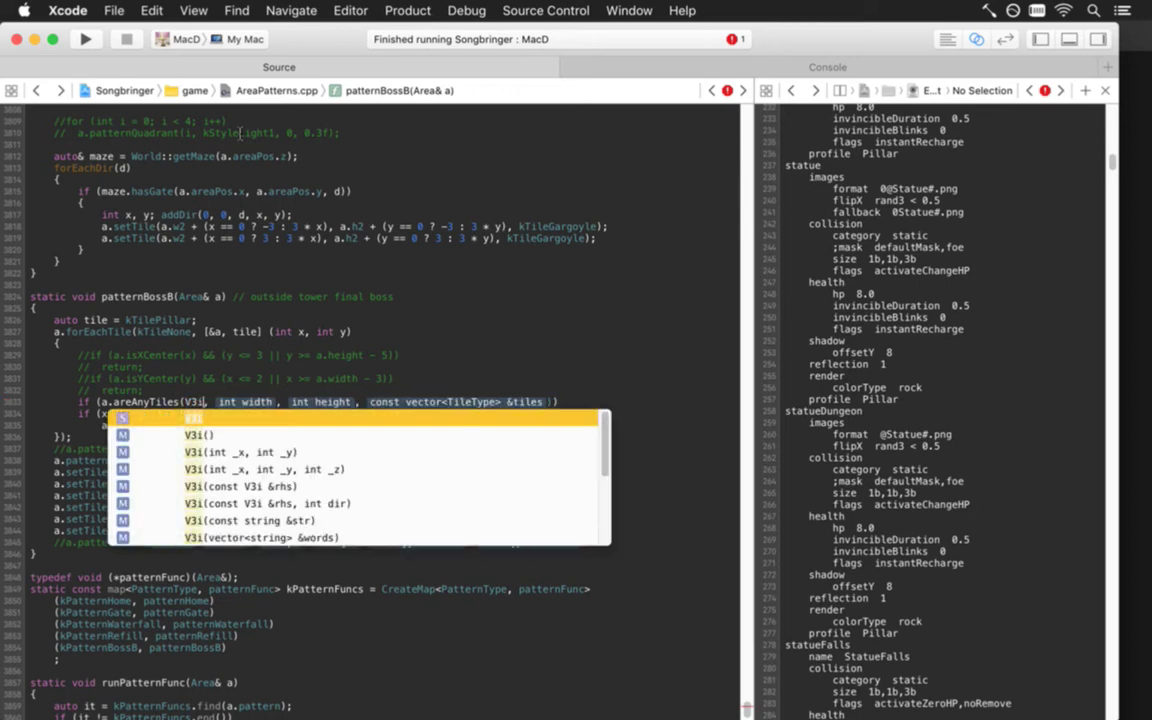
{"action": "type", "text": "(x,y"}
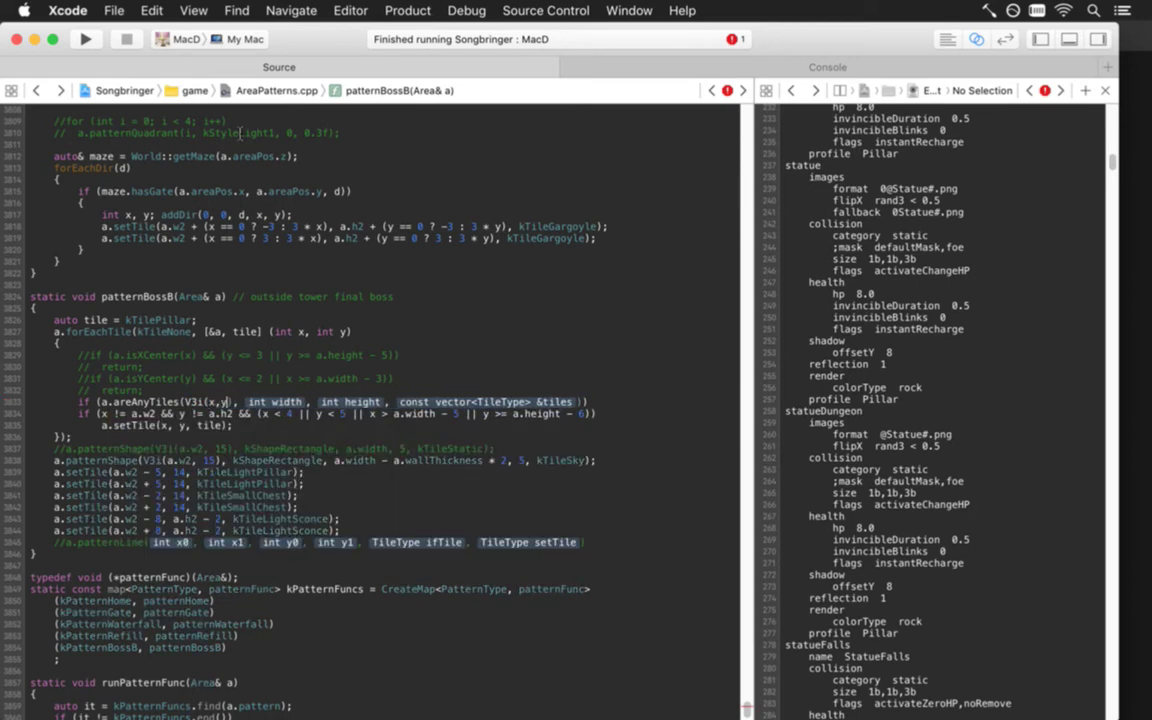
{"action": "key", "text": "Left"}
{"action": "key", "text": "Right"}
{"action": "key", "text": "Right"}
{"action": "key", "text": "Tab"}
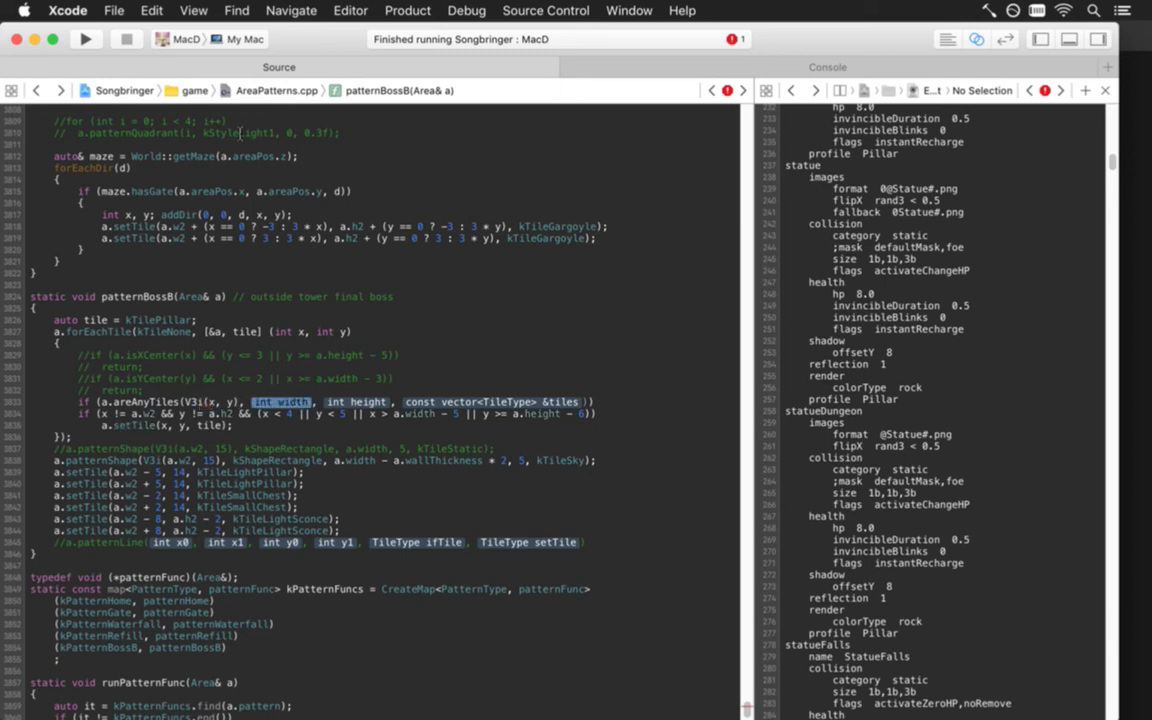
Step: Set the areAnyTiles width and height arguments to 3 and its tiles argument to kTilesSky
{"action": "type", "text": "3"}
{"action": "key", "text": "Tab"}
{"action": "type", "text": "3"}
{"action": "key", "text": "Tab"}
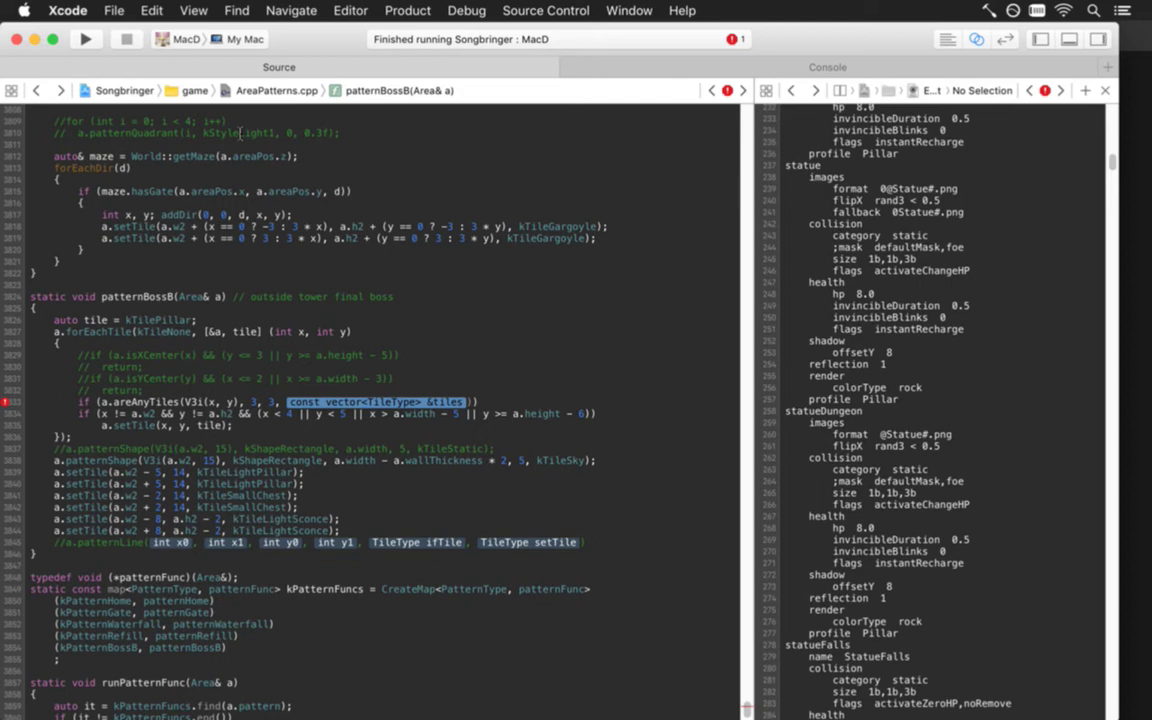
{"action": "type", "text": "kTile"}
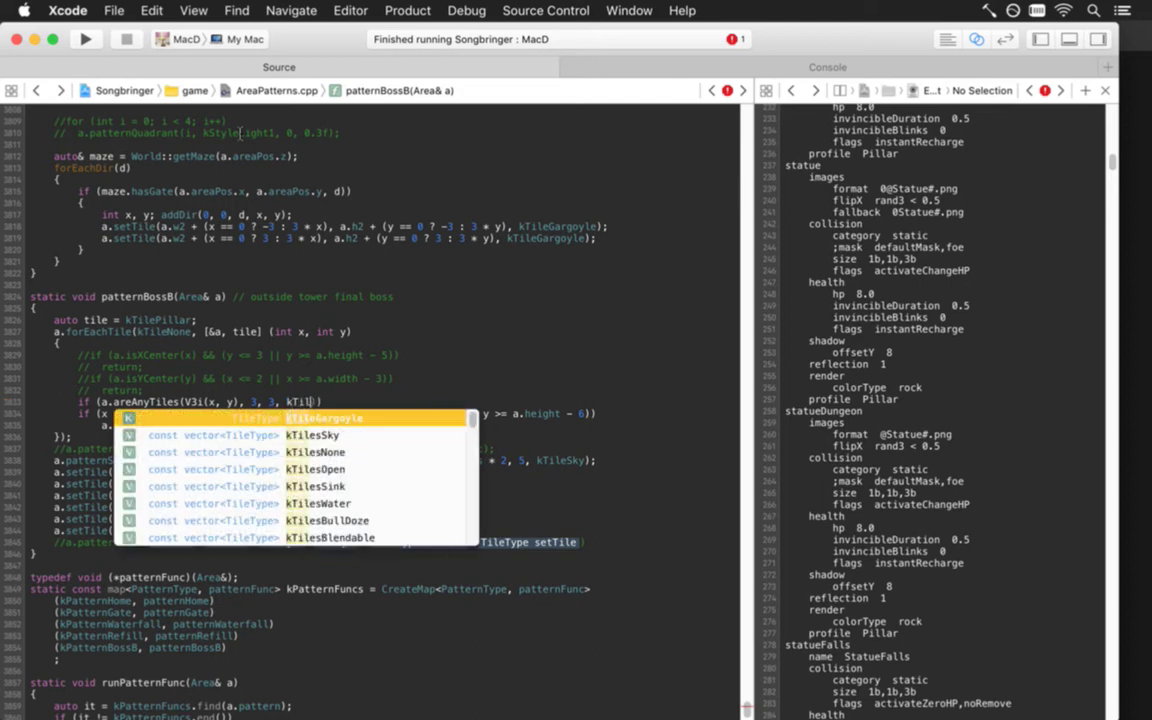
{"action": "key", "text": "Down"}
{"action": "key", "text": "Return"}
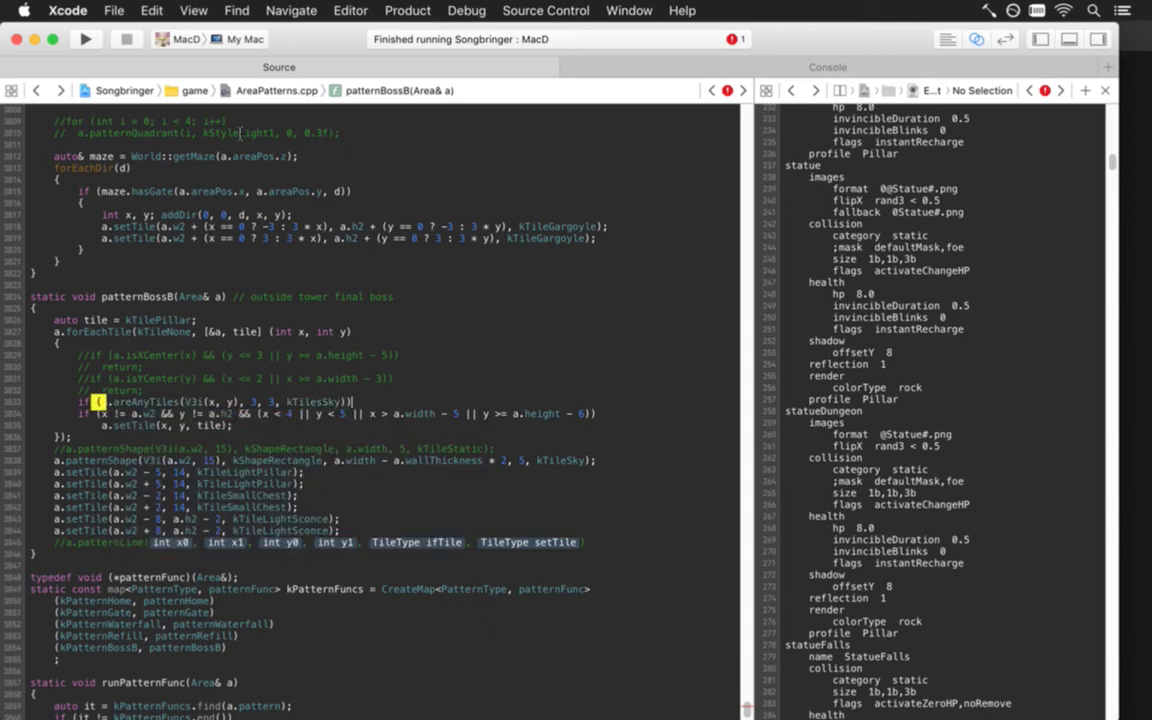
Step: Add a return statement under the areAnyTiles check and comment out the x/y position if condition below it
{"action": "key", "text": "Return"}
{"action": "type", "text": "return;"}
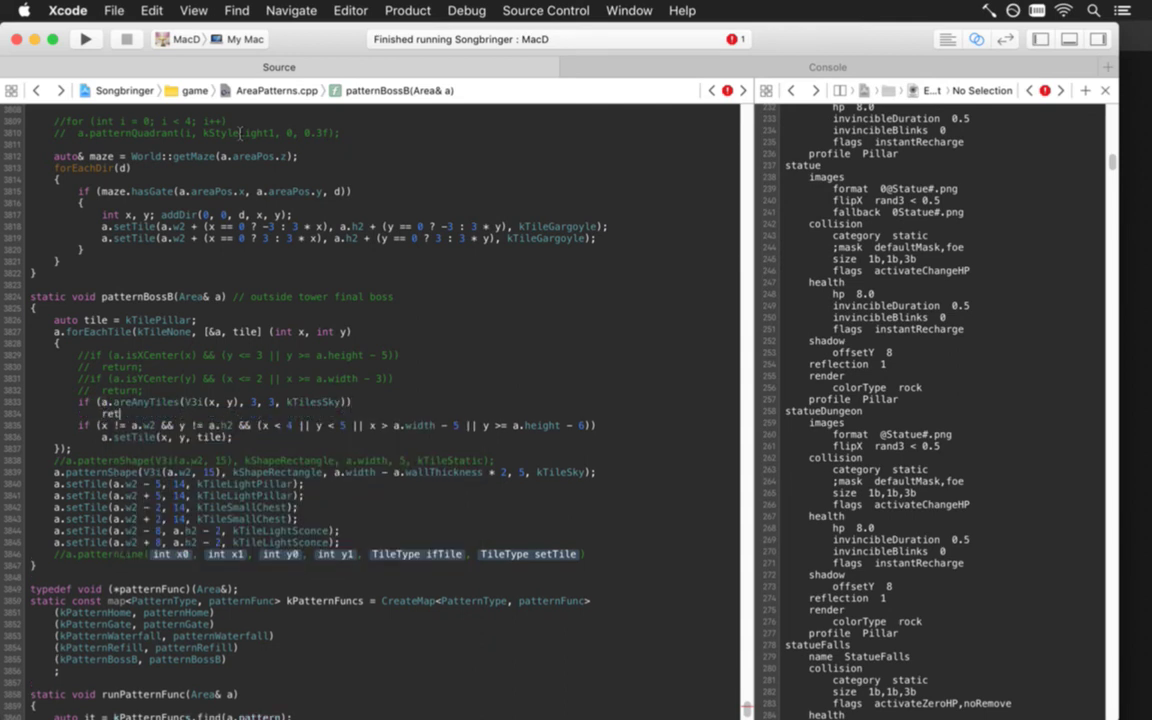
{"action": "key", "text": "Down"}
{"action": "key", "text": "super+slash"}
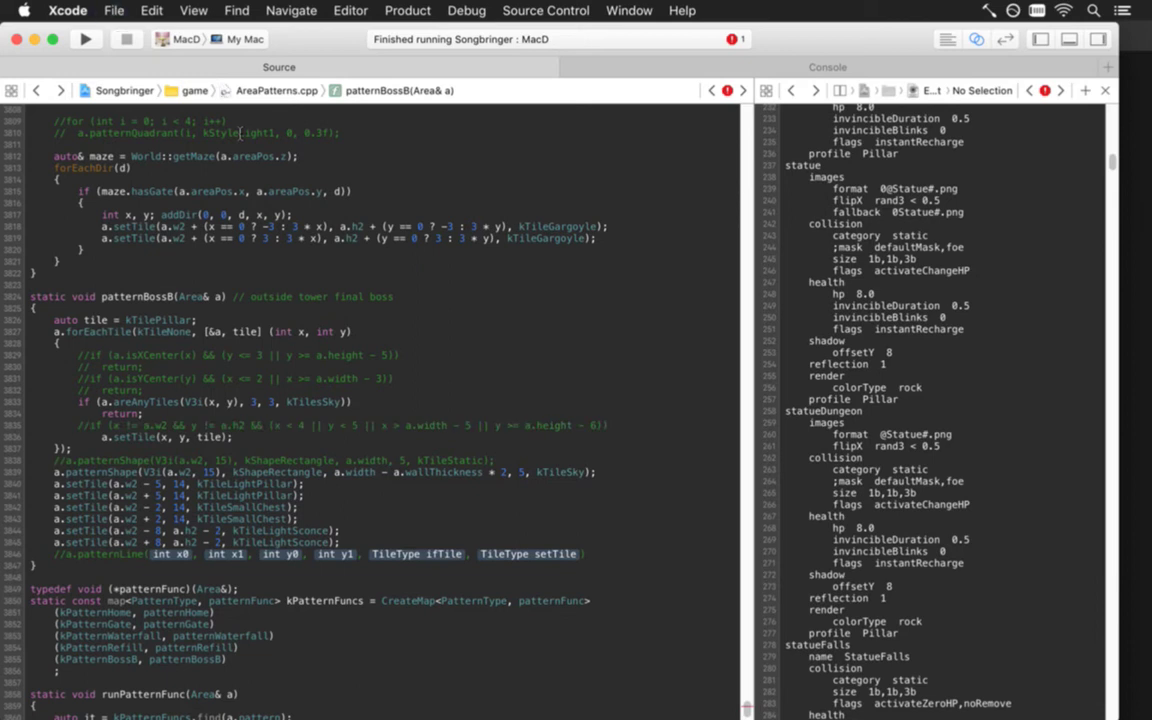
Step: Run Songbringer, walk around the boss arena to inspect the pillar placement, and quit the game
{"action": "key", "text": "super+r"}
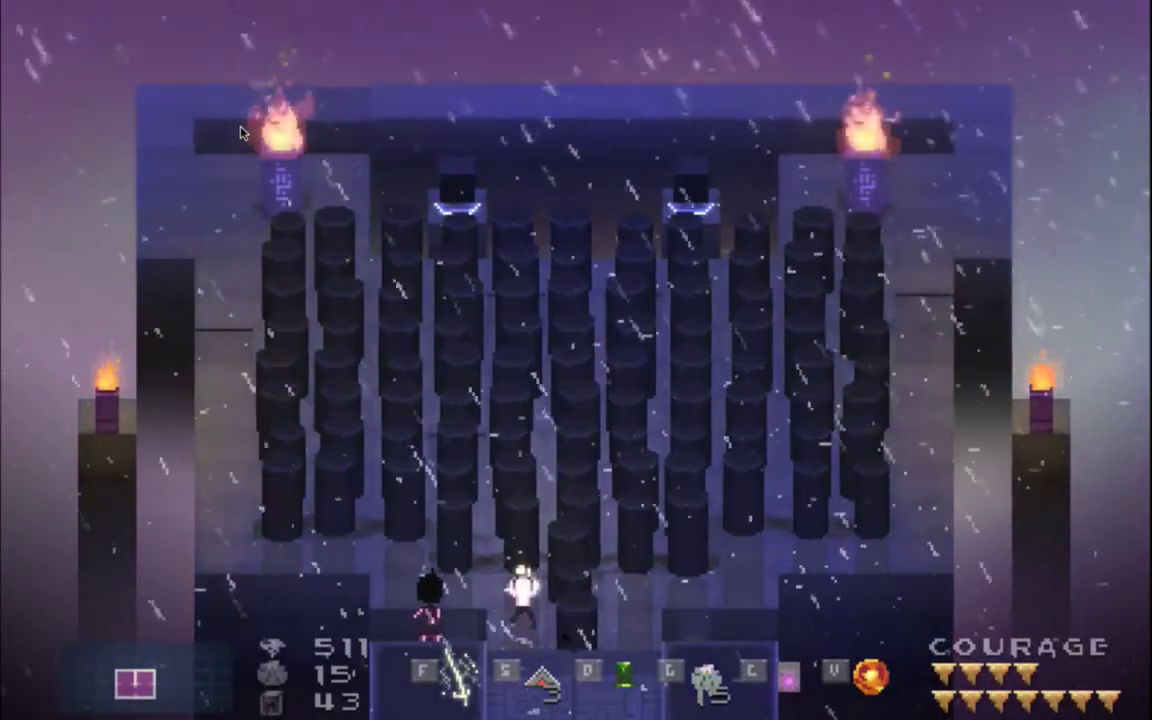
{"action": "key", "text": "Left"}
{"action": "key", "text": "Up"}
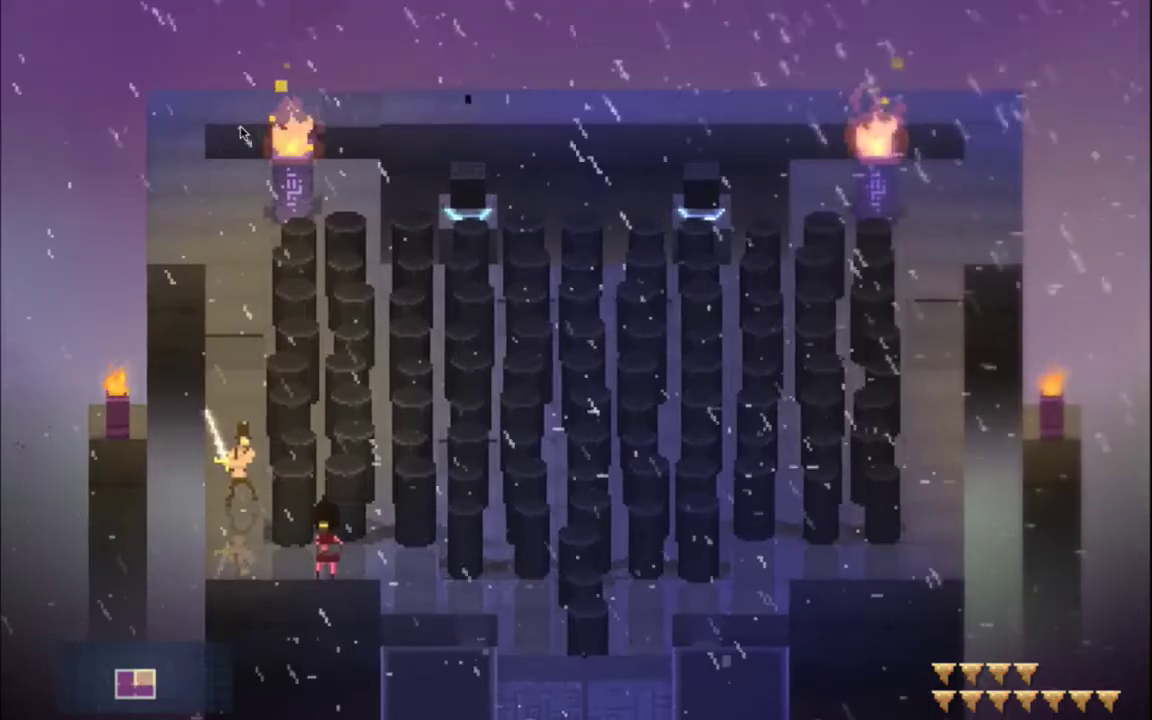
{"action": "key", "text": "super+q"}
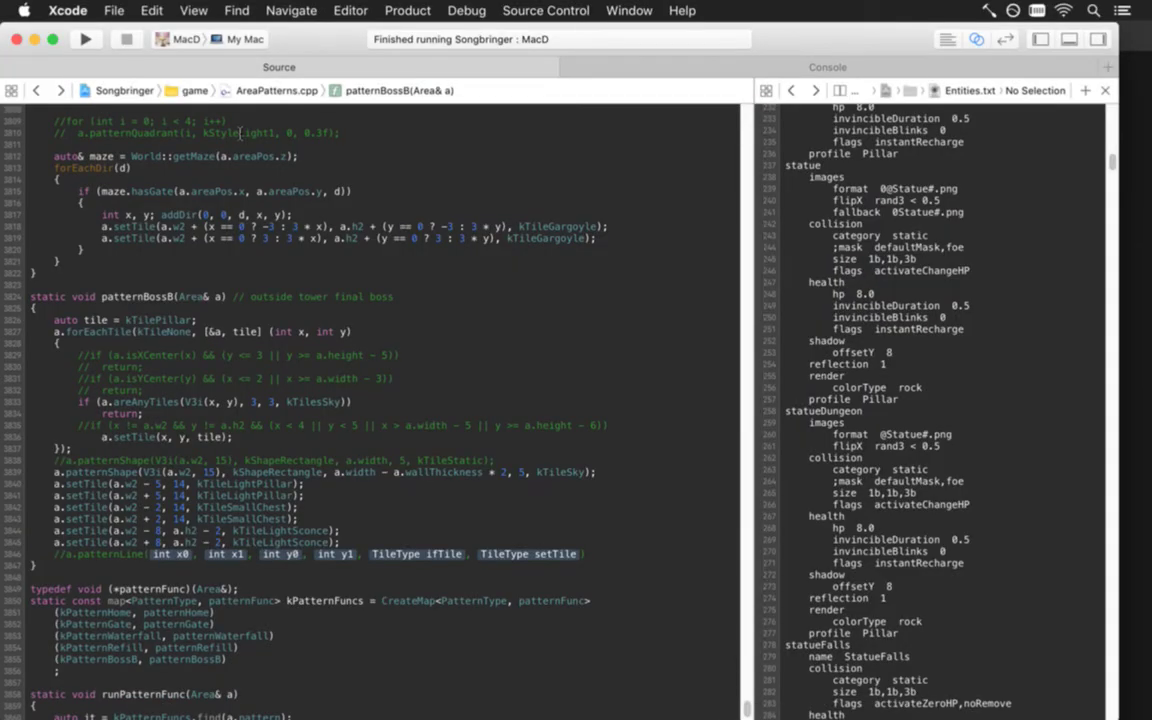
Step: Search for "creatname" and open the createNamedPlaces function in Area.cpp
{"action": "key", "text": "super+shift+o"}
{"action": "type", "text": "creatname"}
{"action": "key", "text": "Down"}
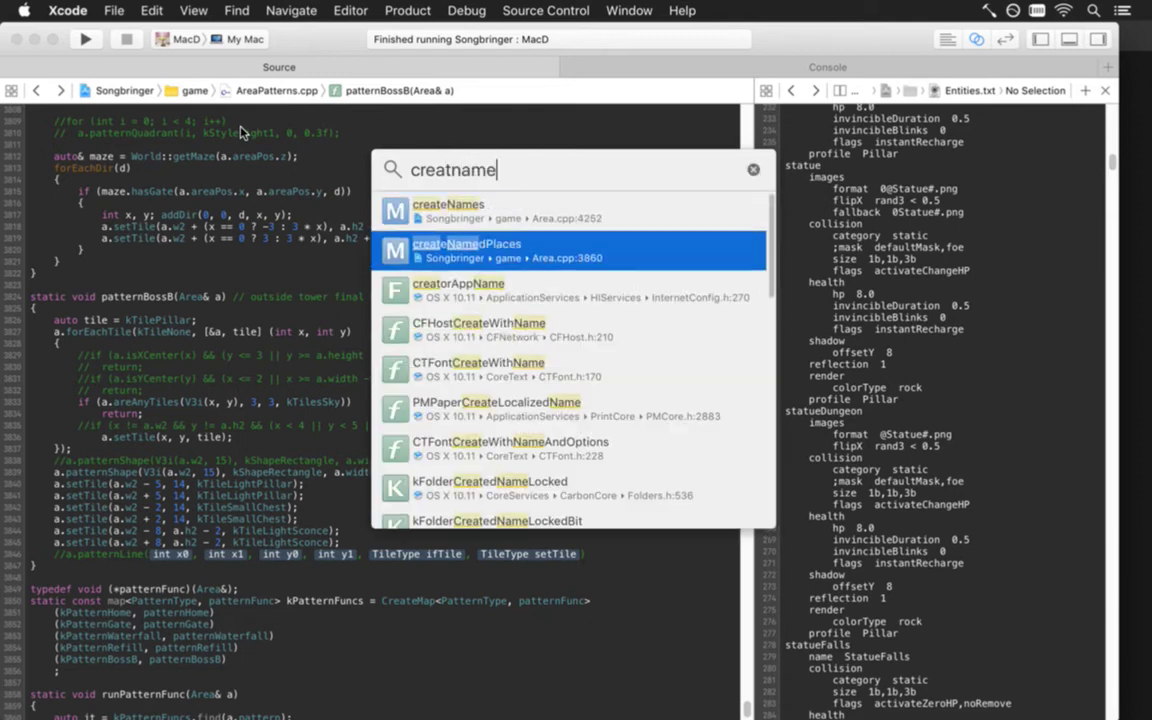
{"action": "key", "text": "Return"}
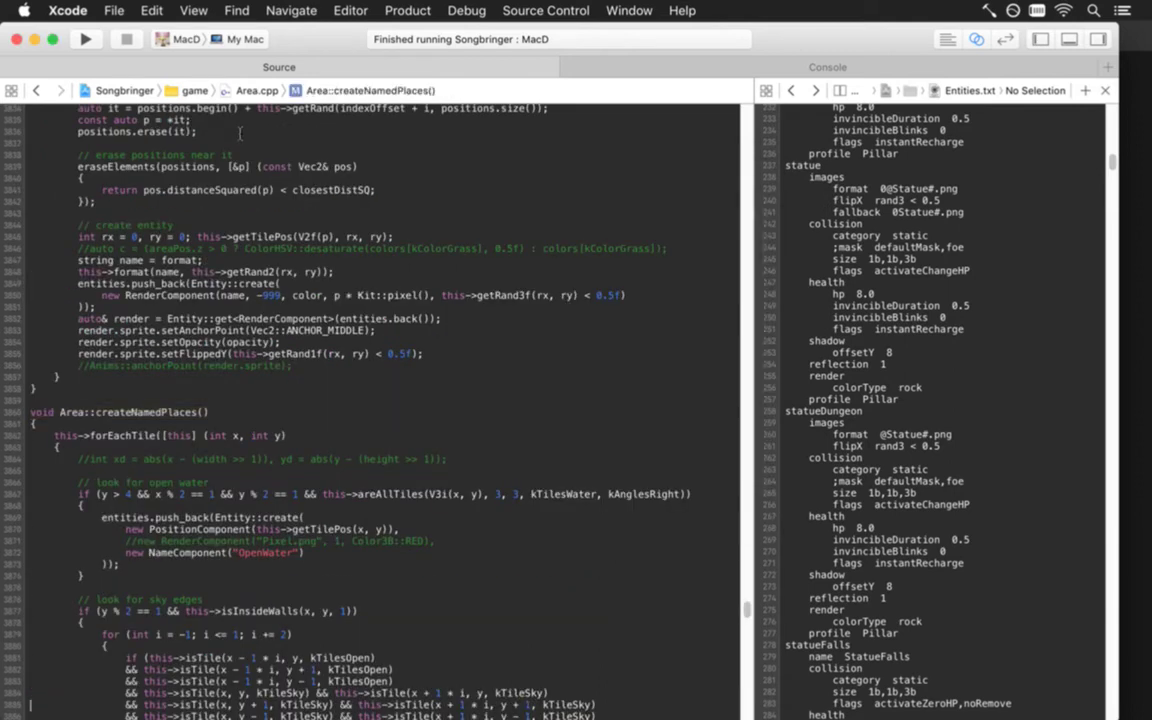
Step: Duplicate the "look for open ground" block directly below itself in createNamedPlaces and remove the extra blank line
{"action": "scroll", "coordinate": [240, 133], "scroll_direction": "down", "scroll_amount": 3}
{"action": "scroll", "coordinate": [240, 133], "scroll_direction": "down", "scroll_amount": 8}
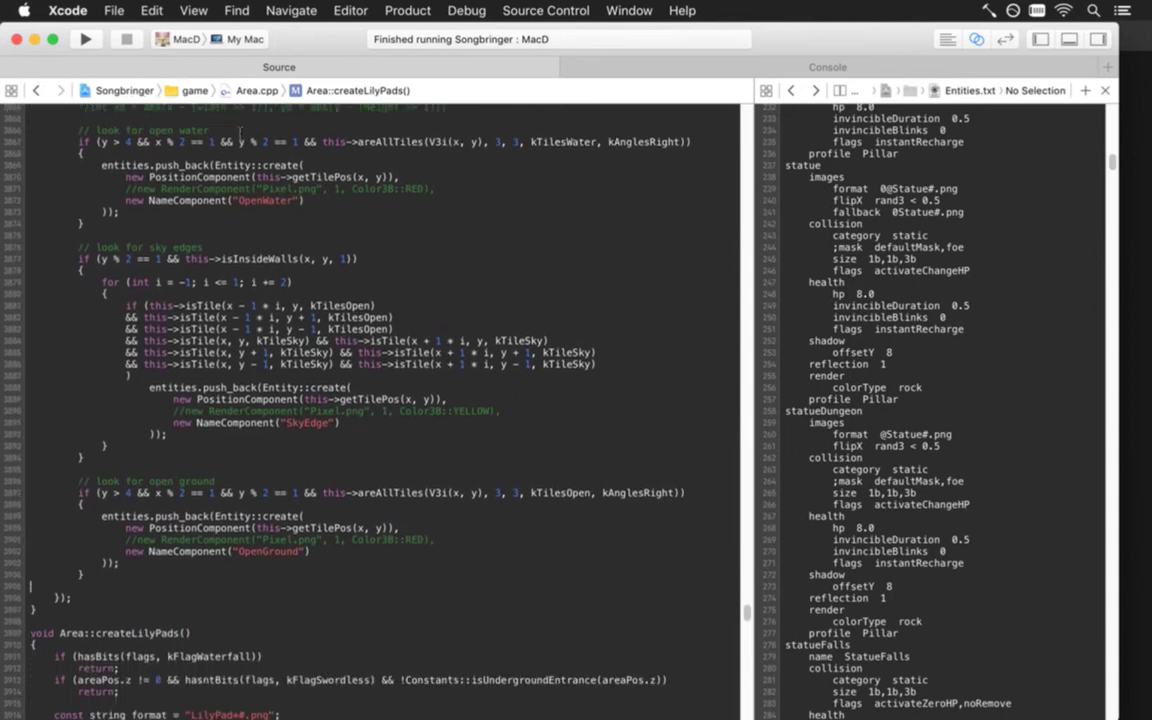
{"action": "key", "text": "Down"}
{"action": "key", "text": "Down"}
{"action": "key", "text": "Down"}
{"action": "key", "text": "Down"}
{"action": "key", "text": "Right"}
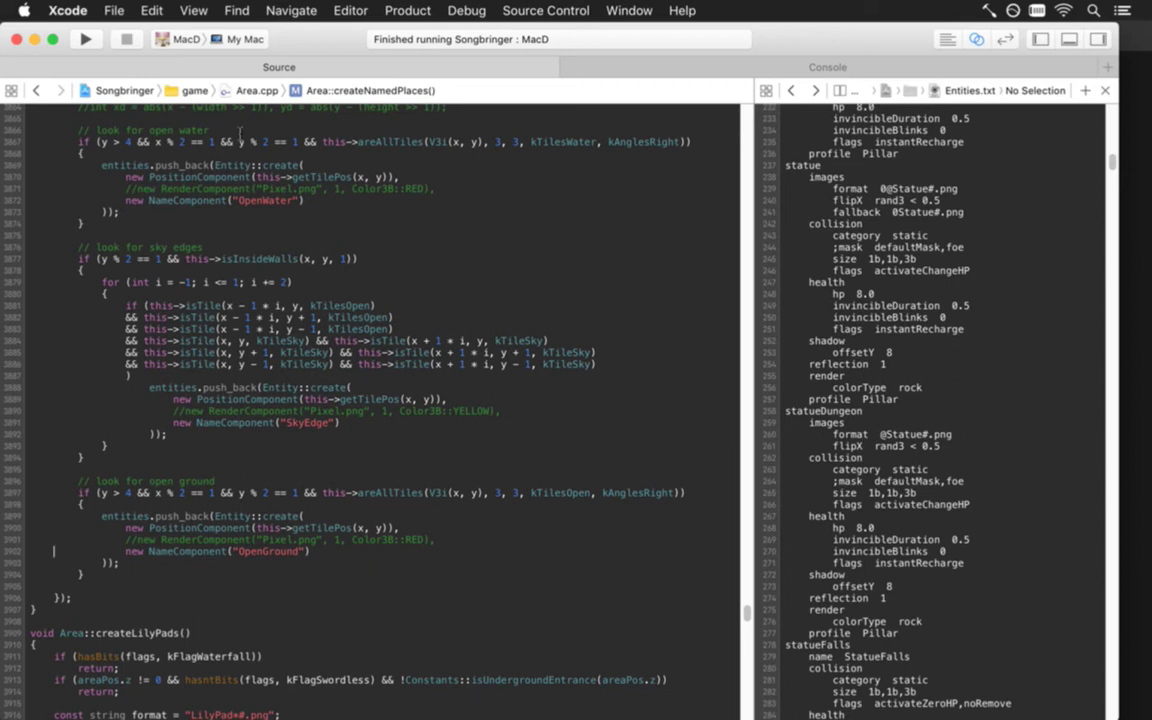
{"action": "key", "text": "Up"}
{"action": "key", "text": "Up"}
{"action": "key", "text": "Up"}
{"action": "key", "text": "Up"}
{"action": "key", "text": "Up"}
{"action": "key", "text": "Up"}
{"action": "key", "text": "Up"}
{"action": "key", "text": "Up"}
{"action": "key", "text": "Up"}
{"action": "key", "text": "Down"}
{"action": "key", "text": "Down"}
{"action": "key", "text": "Down"}
{"action": "key", "text": "Down"}
{"action": "key", "text": "Up"}
{"action": "key", "text": "shift+Down"}
{"action": "key", "text": "shift+Down"}
{"action": "key", "text": "shift+Down"}
{"action": "key", "text": "shift+Down"}
{"action": "key", "text": "shift+Down"}
{"action": "key", "text": "shift+Down"}
{"action": "key", "text": "shift+Down"}
{"action": "key", "text": "shift+Down"}
{"action": "key", "text": "shift+Down"}
{"action": "key", "text": "super+c"}
{"action": "key", "text": "Down"}
{"action": "key", "text": "super+v"}
{"action": "key", "text": "shift+Down"}
{"action": "key", "text": "BackSpace"}
Step: Change the duplicated block's comment to "look for any ground"
{"action": "key", "text": "Up"}
{"action": "key", "text": "Up"}
{"action": "key", "text": "Up"}
{"action": "key", "text": "Up"}
{"action": "key", "text": "Up"}
{"action": "key", "text": "Up"}
{"action": "key", "text": "Up"}
{"action": "key", "text": "Up"}
{"action": "key", "text": "Up"}
{"action": "key", "text": "Down"}
{"action": "key", "text": "Left"}
{"action": "key", "text": "alt+Left"}
{"action": "key", "text": "Left"}
{"action": "key", "text": "BackSpace"}
{"action": "key", "text": "BackSpace"}
{"action": "key", "text": "BackSpace"}
{"action": "key", "text": "BackSpace"}
{"action": "type", "text": "a"}
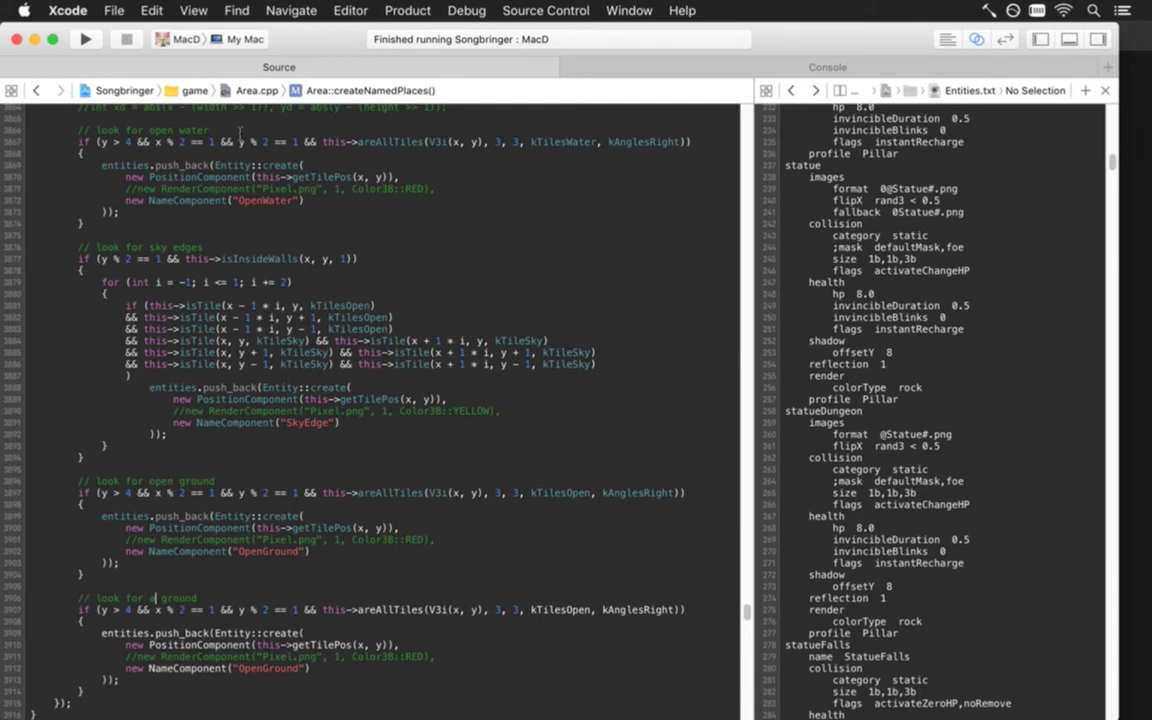
{"action": "type", "text": "ny"}
Step: Rename the duplicated block's NameComponent to "AnyGround" and save the file
{"action": "key", "text": "Down"}
{"action": "key", "text": "Down"}
{"action": "key", "text": "Down"}
{"action": "key", "text": "Down"}
{"action": "key", "text": "Down"}
{"action": "key", "text": "Down"}
{"action": "key", "text": "Down"}
{"action": "scroll", "coordinate": [240, 133], "scroll_direction": "down", "scroll_amount": 5}
{"action": "key", "text": "Up"}
{"action": "key", "text": "Right"}
{"action": "key", "text": "Right"}
{"action": "key", "text": "alt+Right"}
{"action": "key", "text": "Right"}
{"action": "key", "text": "Right"}
{"action": "key", "text": "Delete"}
{"action": "key", "text": "Delete"}
{"action": "key", "text": "Delete"}
{"action": "key", "text": "Delete"}
{"action": "type", "text": "Any"}
{"action": "key", "text": "super+s"}
Step: Uncomment the red Pixel.png RenderComponent line in the AnyGround block
{"action": "key", "text": "Up"}
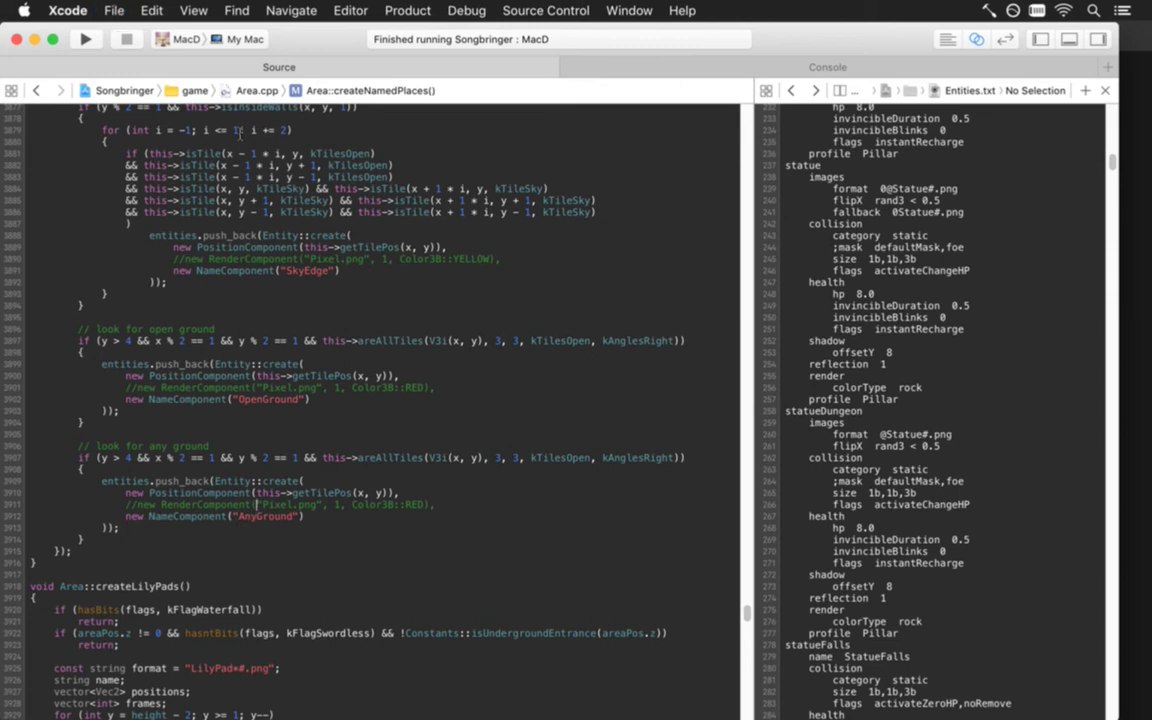
{"action": "key", "text": "Delete"}
{"action": "key", "text": "Delete"}
Step: Delete the x % 2 == 1 and y % 2 == 1 checks from the AnyGround block's if condition
{"action": "key", "text": "Up"}
{"action": "key", "text": "Up"}
{"action": "key", "text": "Up"}
{"action": "key", "text": "Up"}
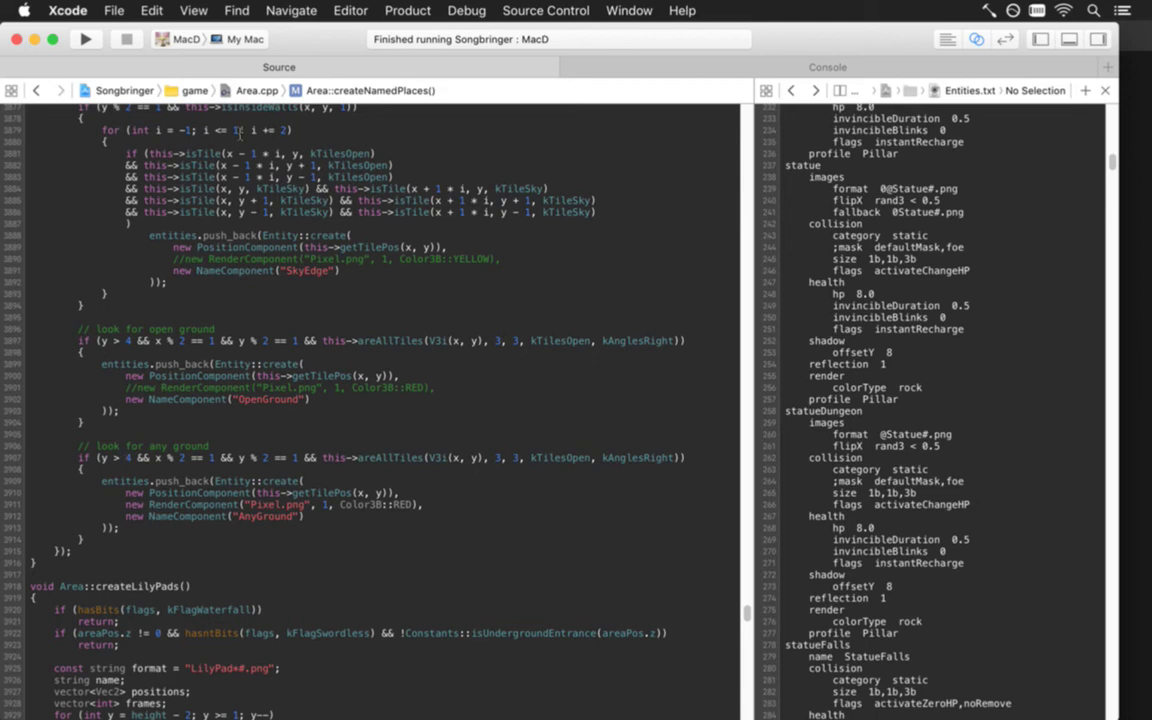
{"action": "key", "text": "Right"}
{"action": "key", "text": "Right"}
{"action": "key", "text": "Delete"}
{"action": "key", "text": "Delete"}
{"action": "key", "text": "Delete"}
{"action": "key", "text": "Delete"}
{"action": "key", "text": "Delete"}
{"action": "key", "text": "Delete"}
{"action": "key", "text": "Delete"}
{"action": "key", "text": "Delete"}
{"action": "key", "text": "Delete"}
{"action": "key", "text": "Delete"}
{"action": "key", "text": "Delete"}
{"action": "key", "text": "Delete"}
{"action": "key", "text": "Delete"}
{"action": "key", "text": "Delete"}
{"action": "key", "text": "Delete"}
{"action": "key", "text": "Delete"}
{"action": "key", "text": "Delete"}
{"action": "key", "text": "Delete"}
{"action": "key", "text": "Delete"}
{"action": "key", "text": "Delete"}
{"action": "key", "text": "Delete"}
{"action": "key", "text": "Delete"}
{"action": "key", "text": "Delete"}
{"action": "key", "text": "Delete"}
{"action": "key", "text": "Delete"}
{"action": "key", "text": "Delete"}
{"action": "key", "text": "Delete"}
{"action": "key", "text": "Delete"}
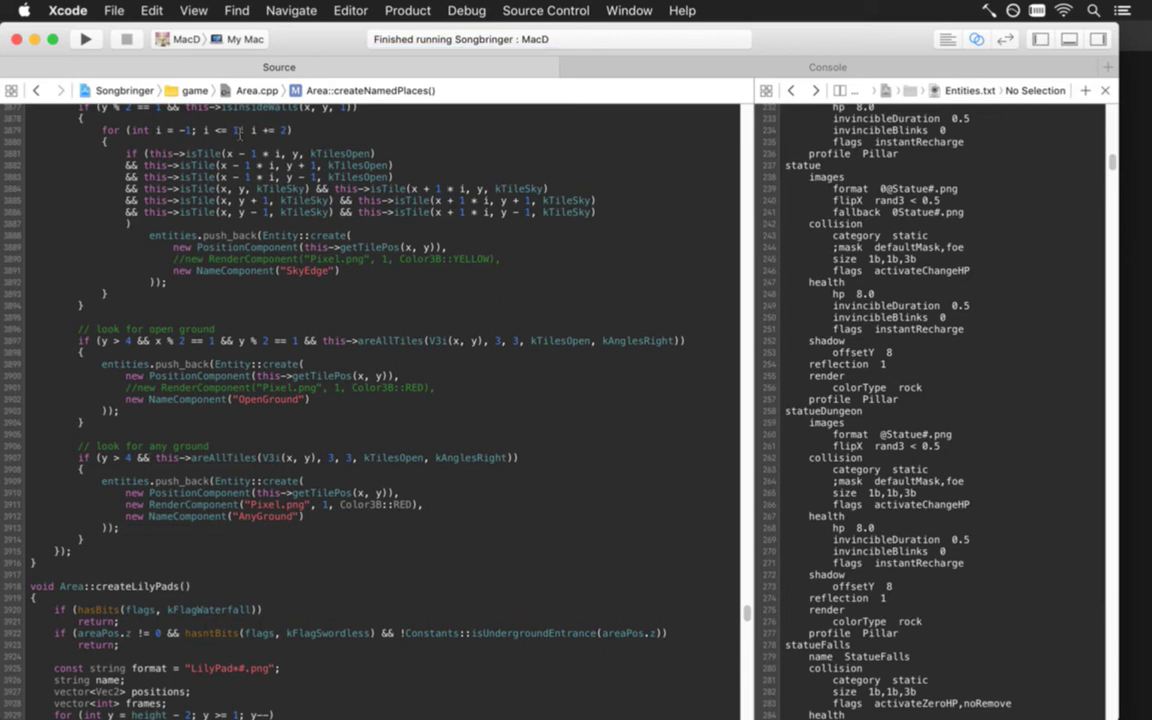
Step: Delete the y > 4 check from the AnyGround block's if condition, leaving only the areAllTiles call
{"action": "key", "text": "Right"}
{"action": "key", "text": "Right"}
{"action": "key", "text": "Right"}
{"action": "key", "text": "Right"}
{"action": "key", "text": "Right"}
{"action": "key", "text": "Right"}
{"action": "key", "text": "Right"}
{"action": "key", "text": "Left"}
{"action": "key", "text": "Left"}
{"action": "key", "text": "Left"}
{"action": "key", "text": "Left"}
{"action": "key", "text": "Left"}
{"action": "key", "text": "Left"}
{"action": "key", "text": "Left"}
{"action": "key", "text": "Left"}
{"action": "key", "text": "Left"}
{"action": "key", "text": "Left"}
{"action": "key", "text": "Left"}
{"action": "key", "text": "Left"}
{"action": "key", "text": "Delete"}
{"action": "key", "text": "Delete"}
{"action": "key", "text": "Delete"}
{"action": "key", "text": "Delete"}
{"action": "key", "text": "Delete"}
{"action": "key", "text": "Delete"}
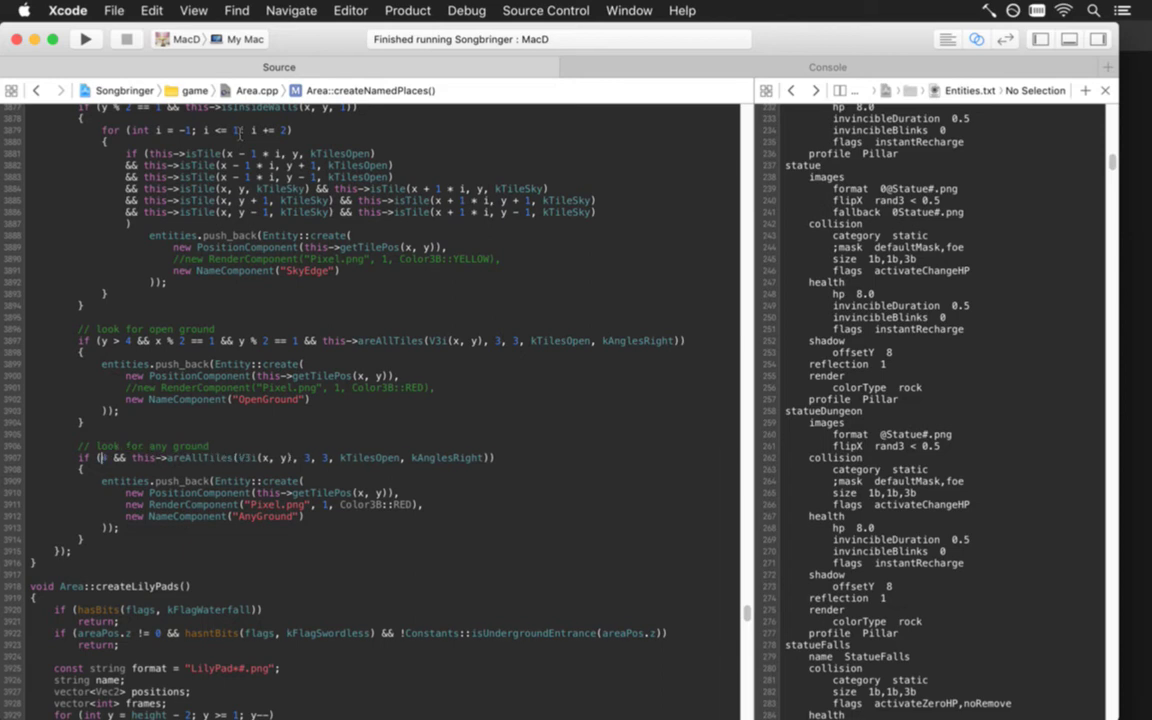
{"action": "key", "text": "Delete"}
{"action": "key", "text": "Delete"}
{"action": "key", "text": "Delete"}
Step: Replace the kTilesOpen argument with kTilesNone in the AnyGround block's areAllTiles call
{"action": "key", "text": "alt+Right"}
{"action": "key", "text": "alt+Right"}
{"action": "key", "text": "alt+Right"}
{"action": "key", "text": "alt+Right"}
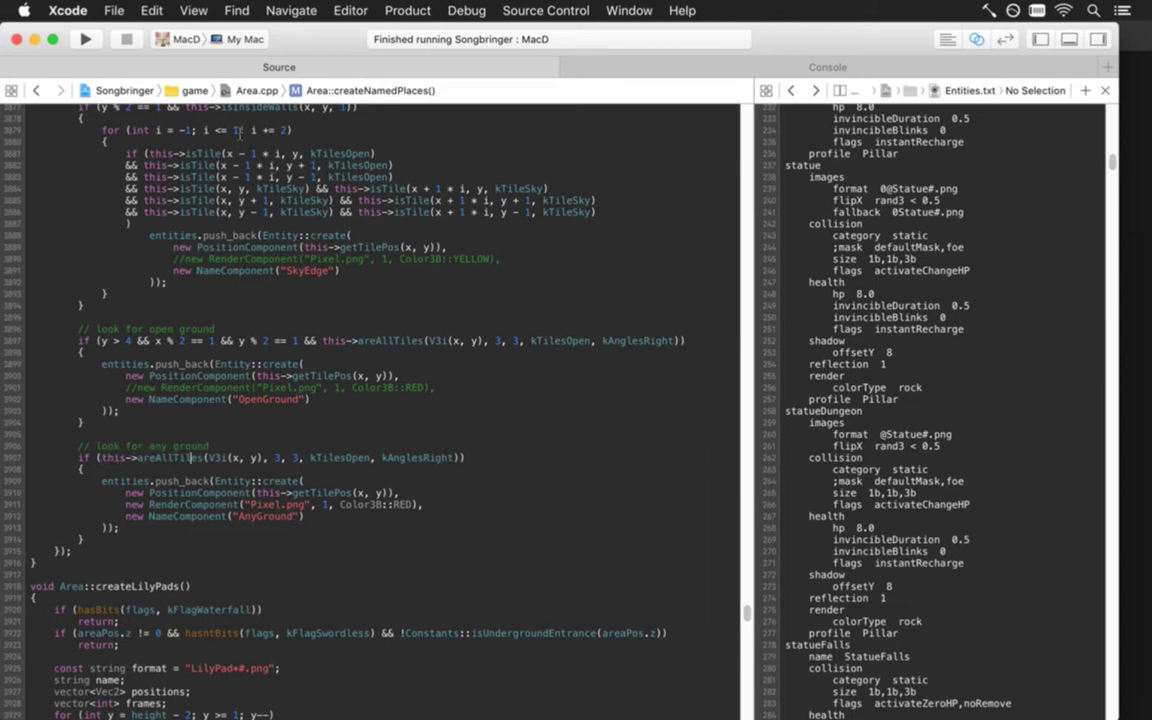
{"action": "key", "text": "Right"}
{"action": "key", "text": "Right"}
{"action": "key", "text": "Right"}
{"action": "key", "text": "Right"}
{"action": "key", "text": "Right"}
{"action": "key", "text": "Right"}
{"action": "key", "text": "Right"}
{"action": "key", "text": "Right"}
{"action": "key", "text": "Right"}
{"action": "key", "text": "Right"}
{"action": "key", "text": "Right"}
{"action": "key", "text": "Right"}
{"action": "key", "text": "Right"}
{"action": "key", "text": "Right"}
{"action": "key", "text": "Right"}
{"action": "key", "text": "alt+Right"}
{"action": "key", "text": "Right"}
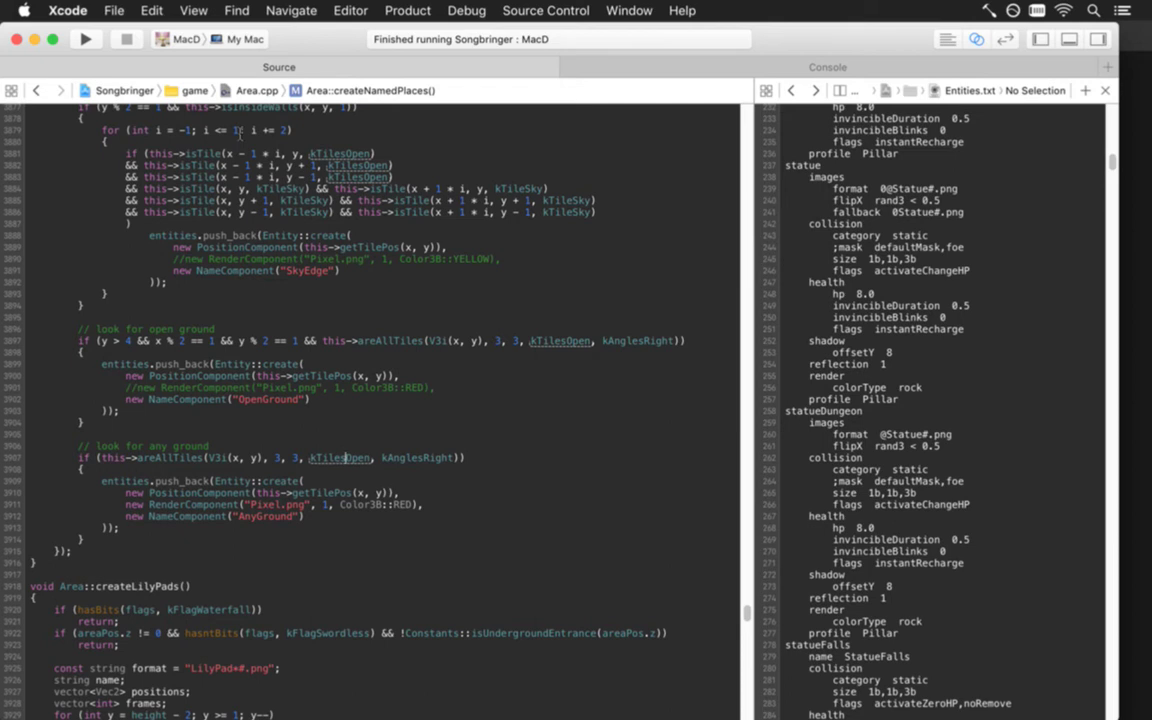
{"action": "key", "text": "Delete"}
{"action": "key", "text": "Delete"}
{"action": "key", "text": "Delete"}
{"action": "key", "text": "Delete"}
{"action": "type", "text": "None"}
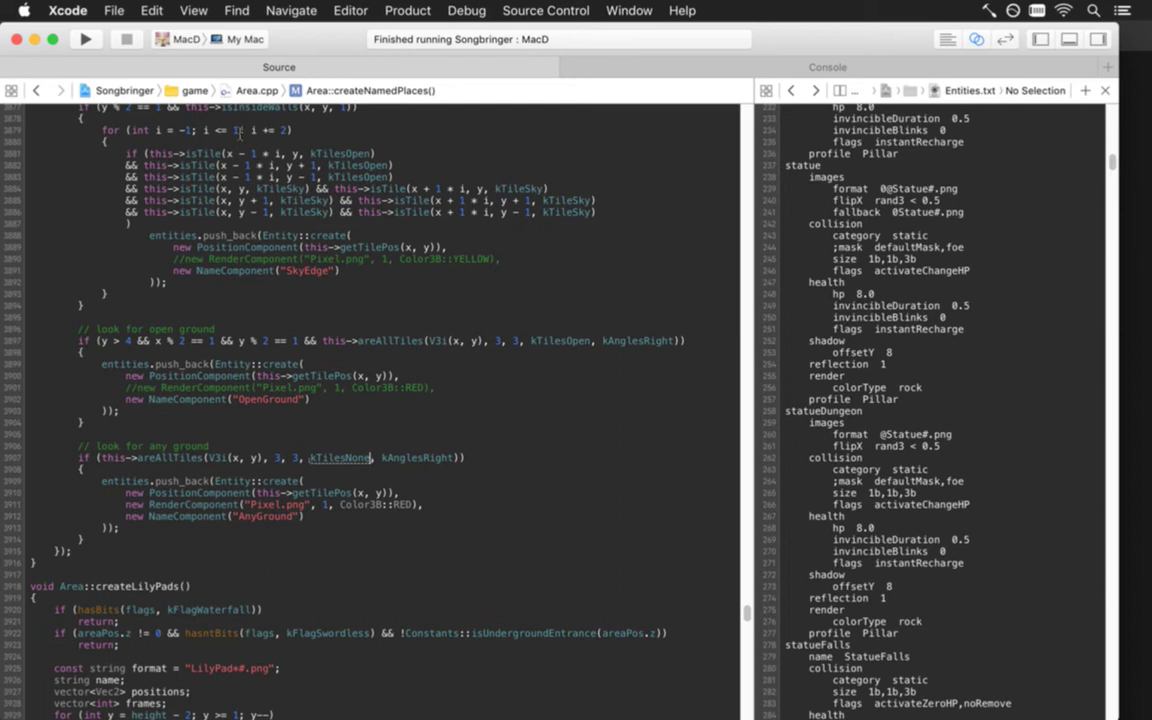
Step: Look up the definition of kTilesNone in Constants.cpp and return to Area::createNamedPlaces
{"action": "left_click", "coordinate": [340, 457], "text": "super"}
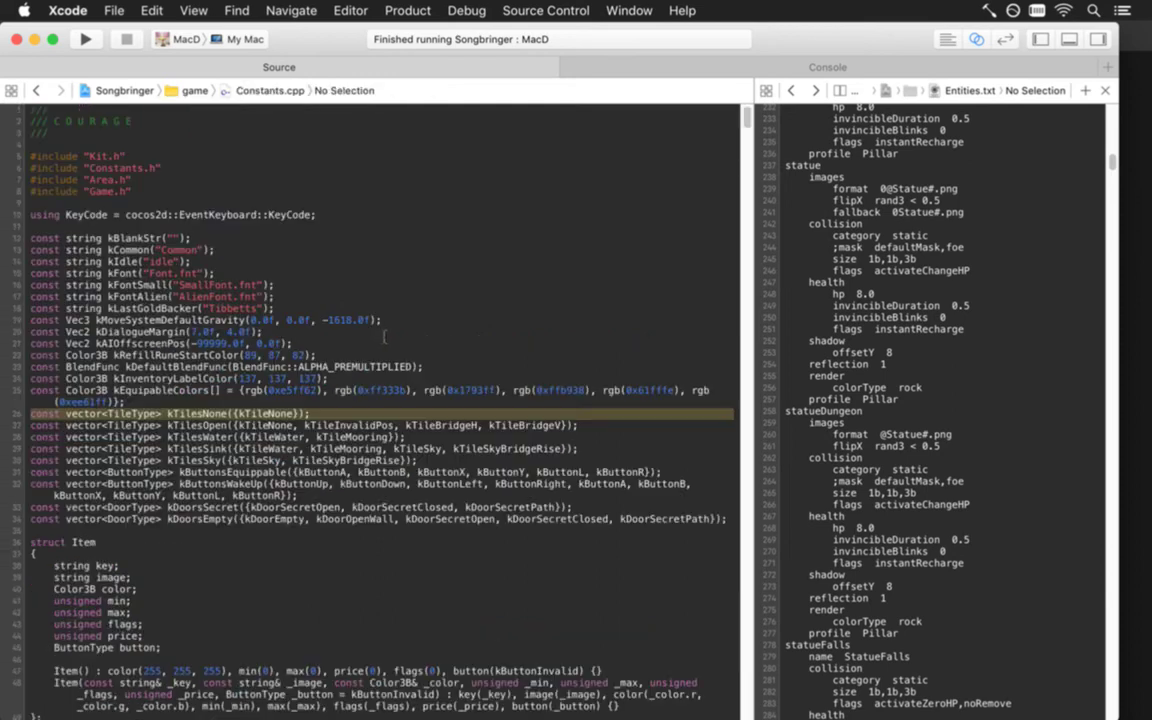
{"action": "right_click", "coordinate": [36, 90]}
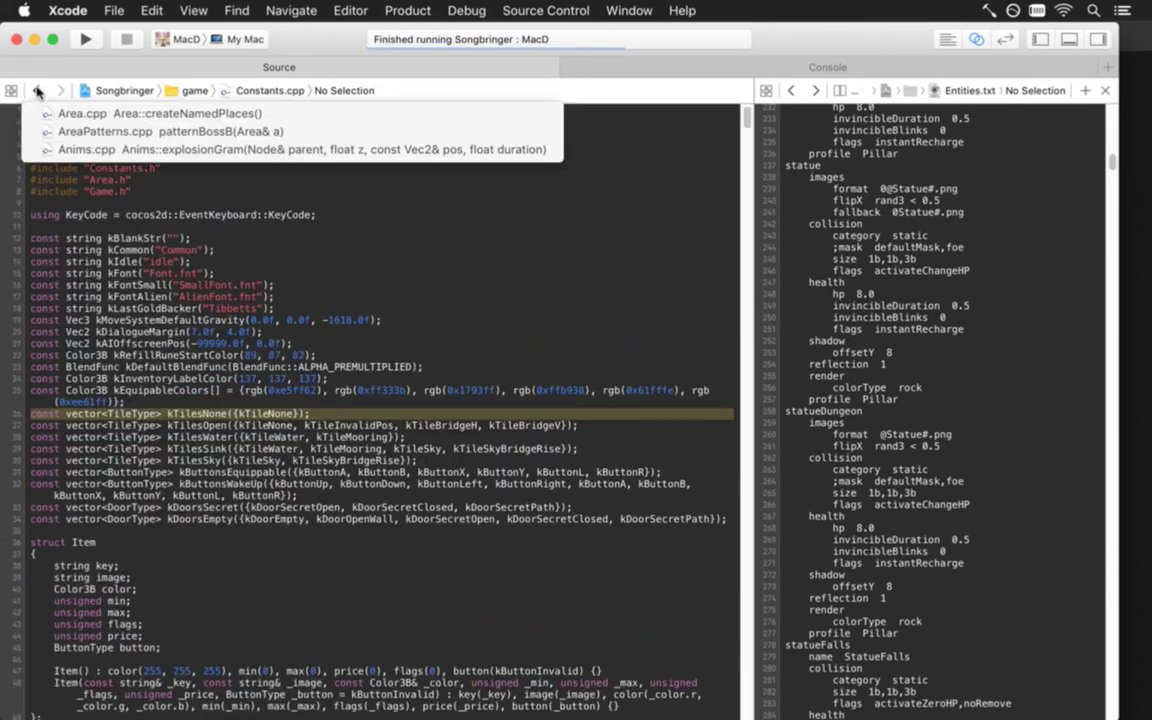
{"action": "left_click", "coordinate": [67, 203]}
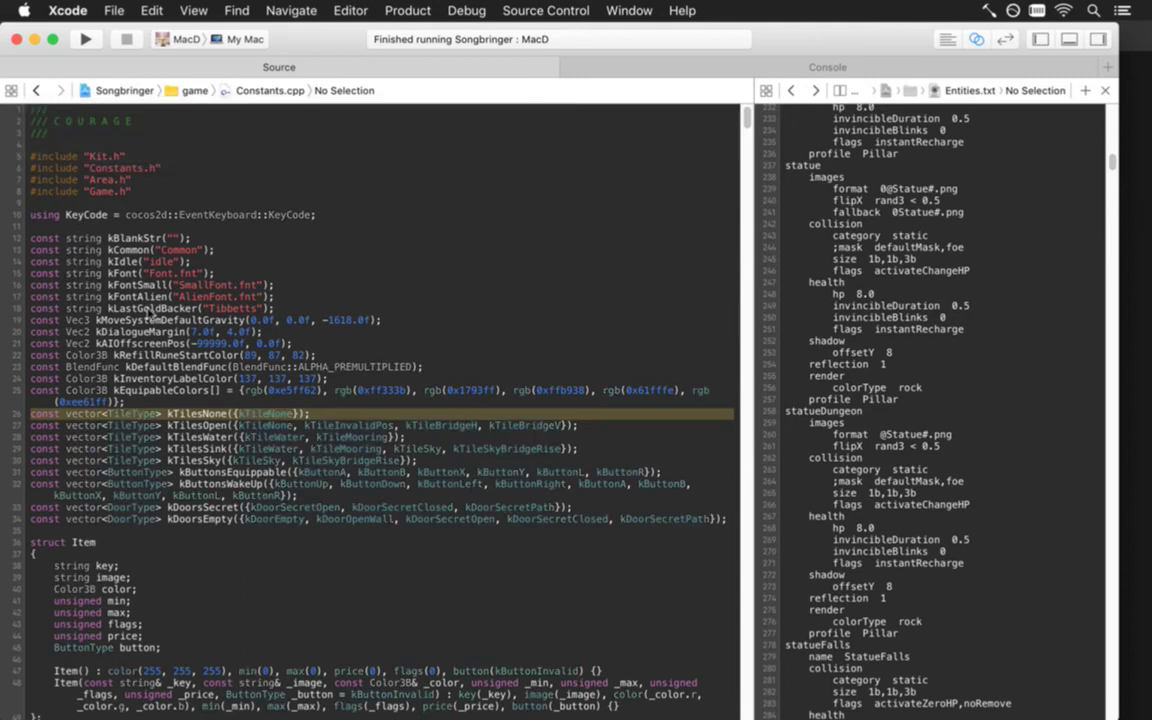
{"action": "key", "text": "ctrl+super+Left"}
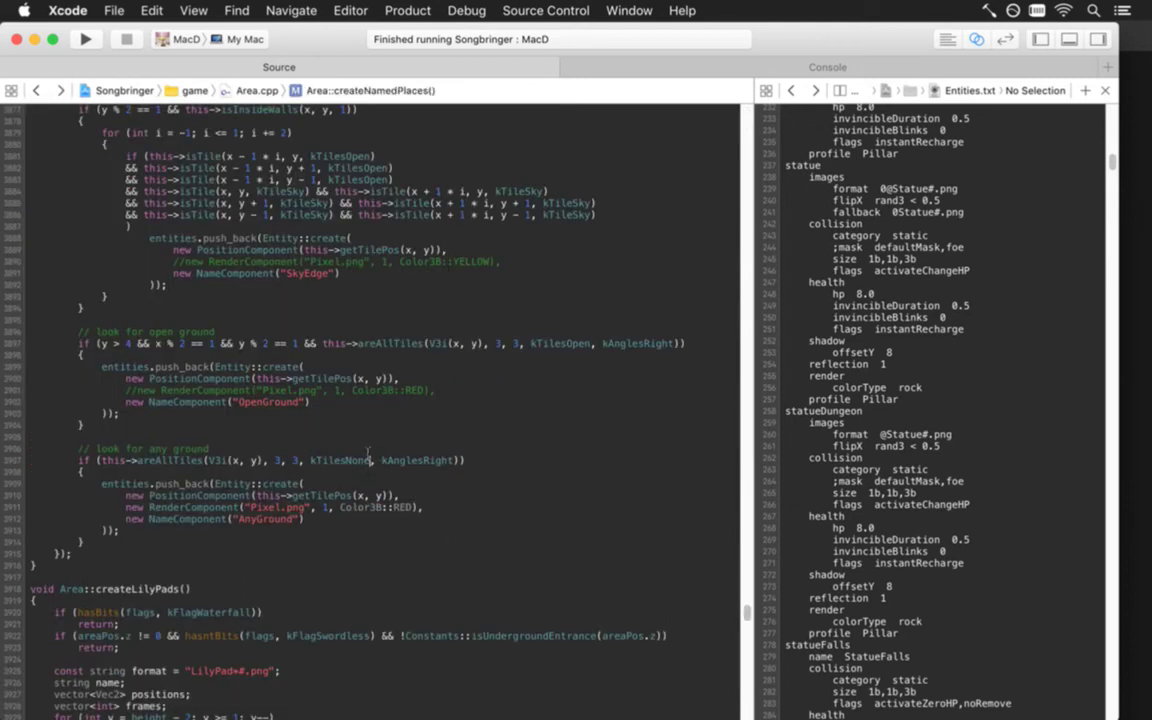
Step: Build the project, change the reappear sequence's jump target in Metatron.txt to AnyGround, and run the game
{"action": "key", "text": "super+r"}
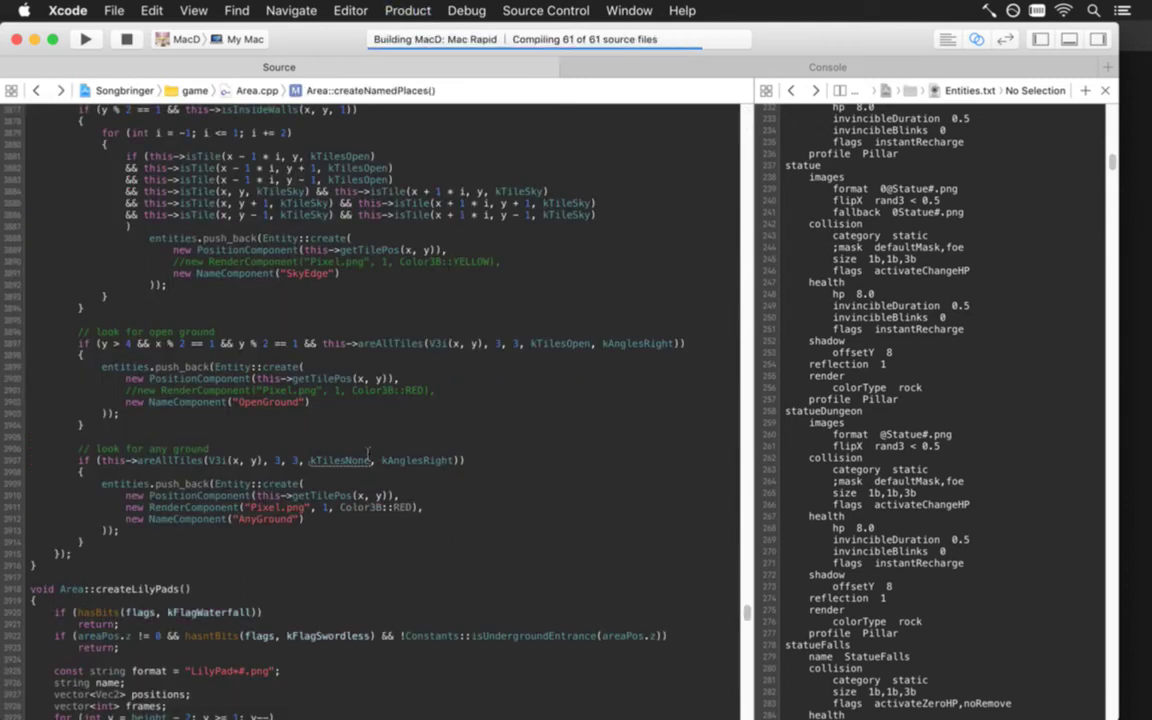
{"action": "key", "text": "ctrl+super+Left"}
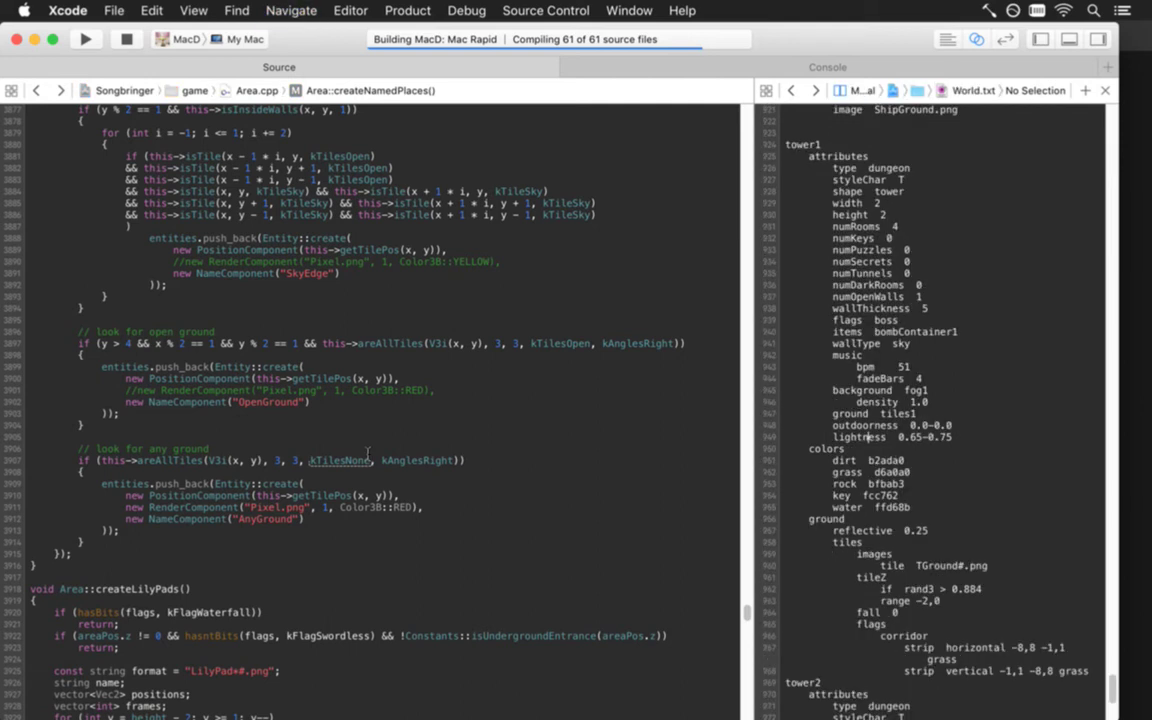
{"action": "key", "text": "ctrl+super+Left"}
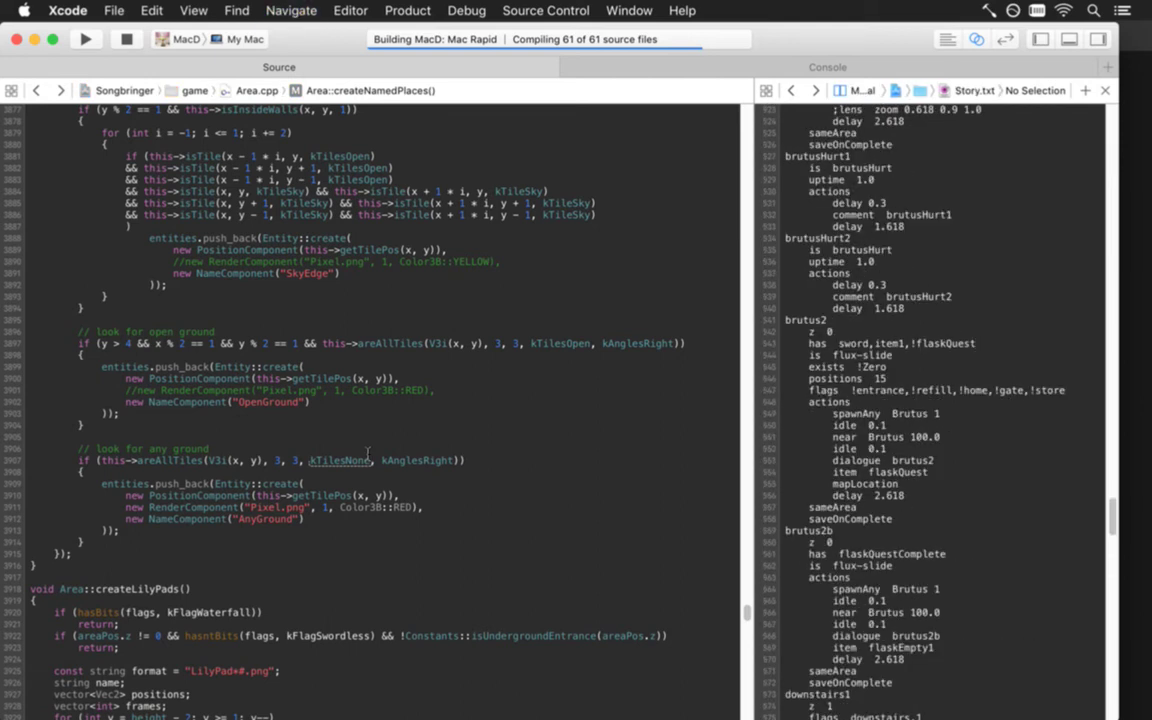
{"action": "key", "text": "ctrl+super+Right"}
{"action": "key", "text": "ctrl+super+Right"}
{"action": "key", "text": "ctrl+super+Right"}
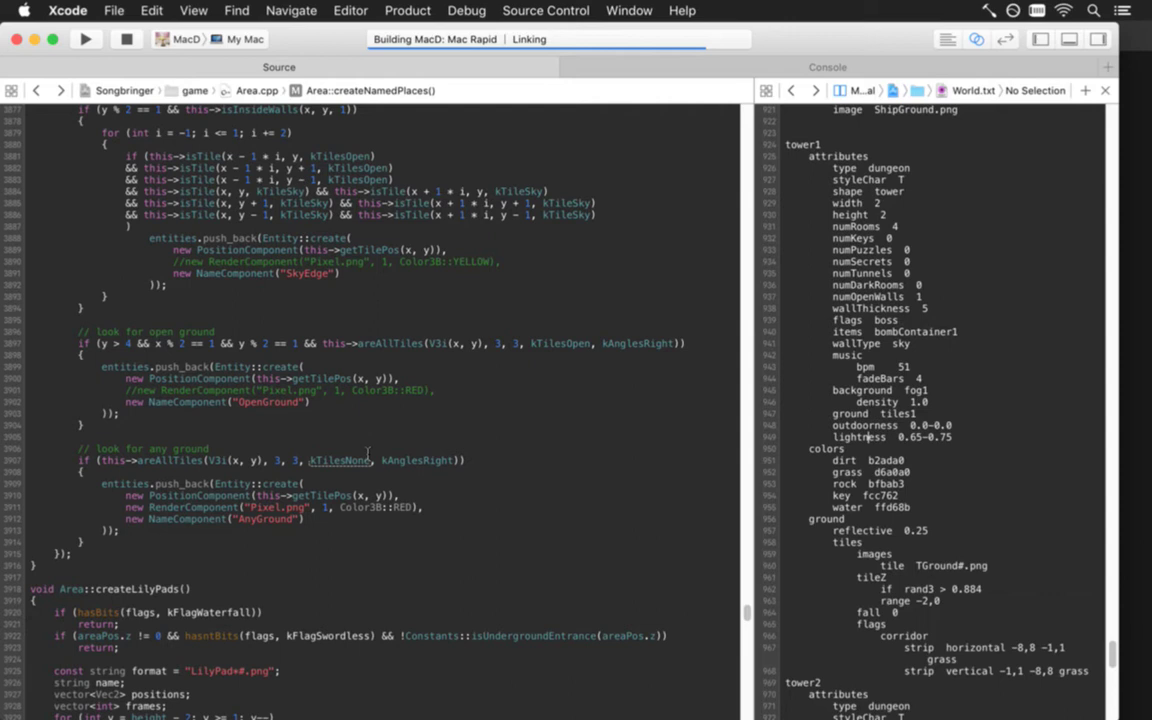
{"action": "key", "text": "ctrl+super+Right"}
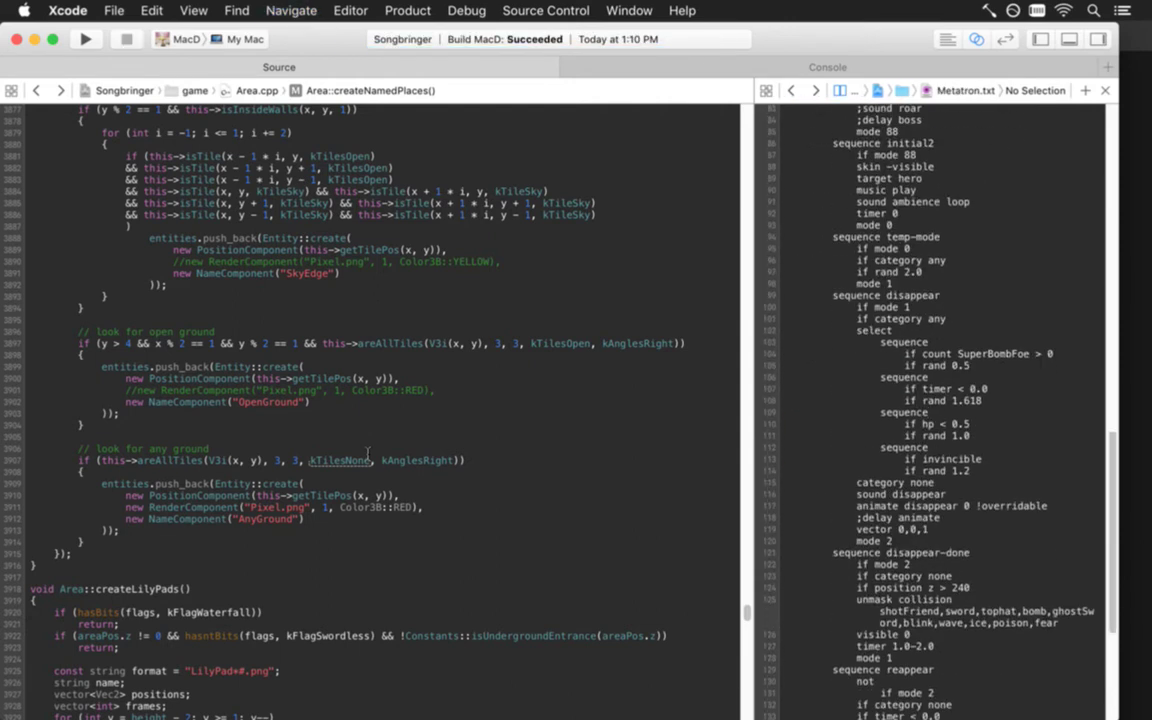
{"action": "key", "text": "super+Down"}
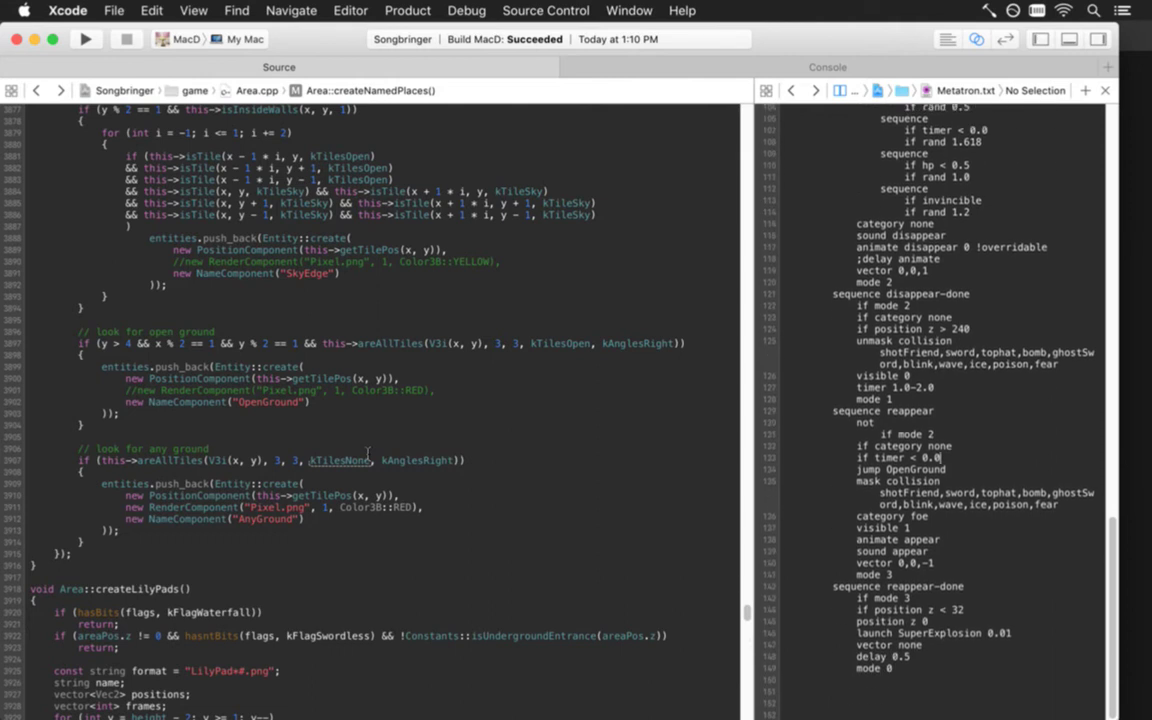
{"action": "key", "text": "BackSpace"}
{"action": "key", "text": "BackSpace"}
{"action": "key", "text": "BackSpace"}
{"action": "key", "text": "super+r"}
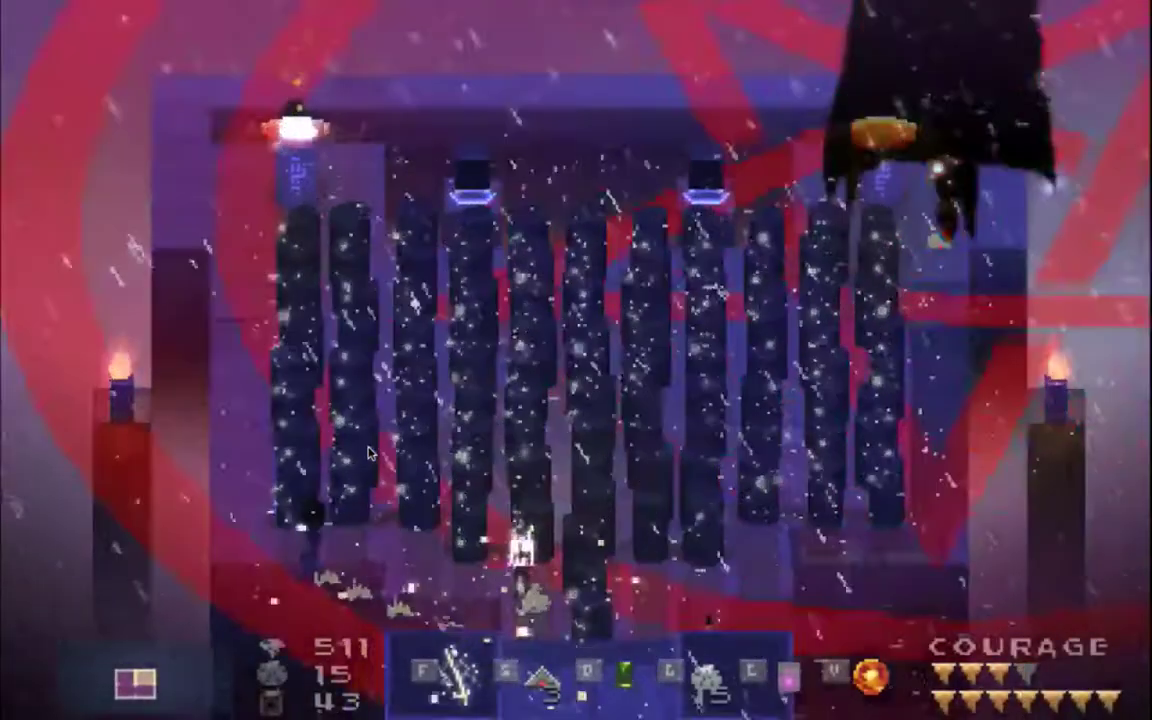
Step: Playtest the boss arena by moving the hero around the outer edge of the pillars while swinging the sword
{"action": "key", "text": "Right"}
{"action": "key", "text": "Up"}
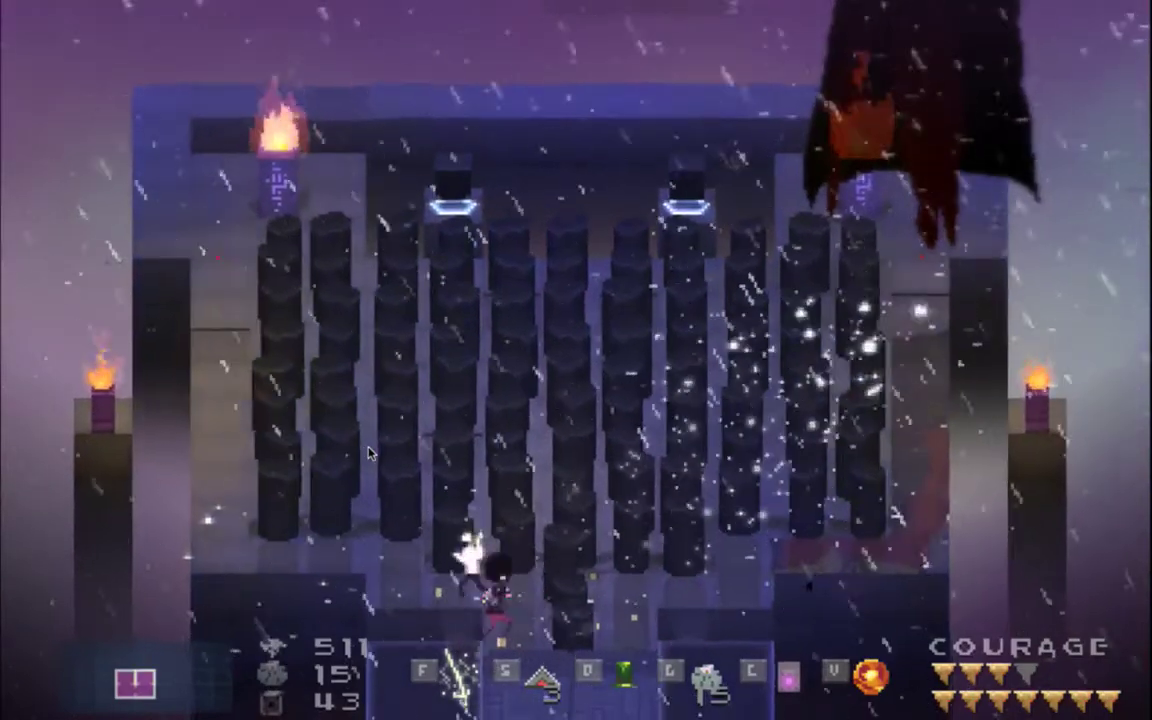
{"action": "key", "text": "Left"}
{"action": "key", "text": "f"}
{"action": "key", "text": "Left"}
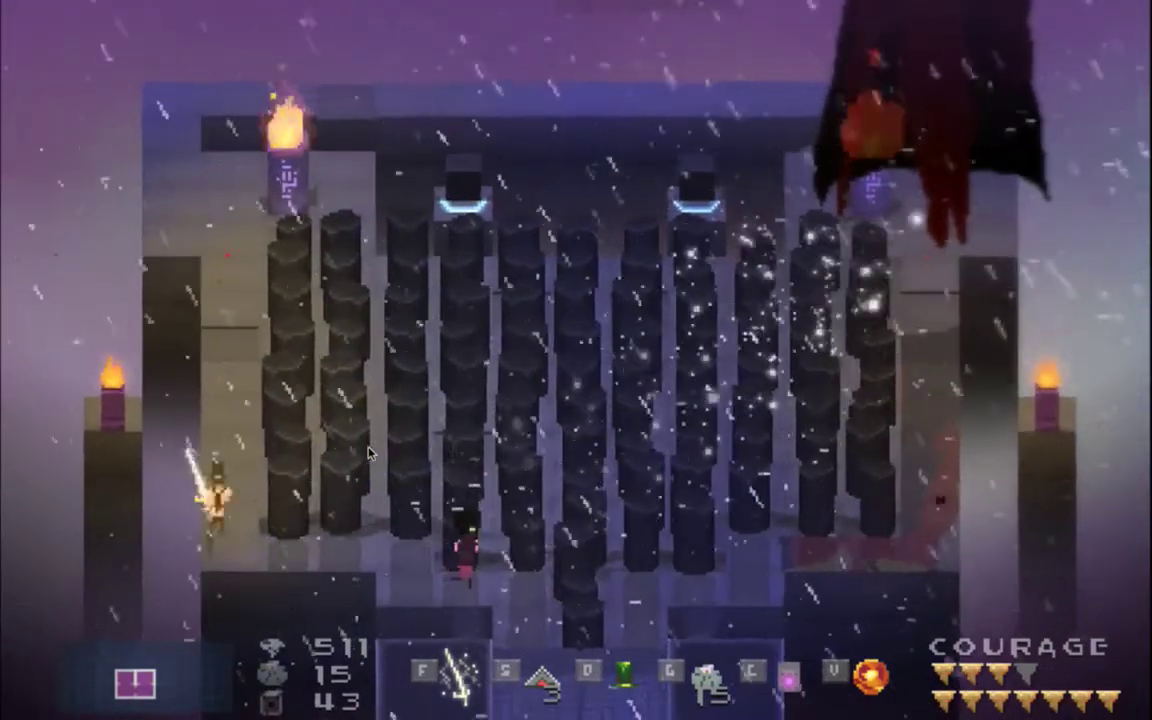
{"action": "key", "text": "Up"}
{"action": "key", "text": "f"}
{"action": "key", "text": "Up"}
{"action": "key", "text": "f"}
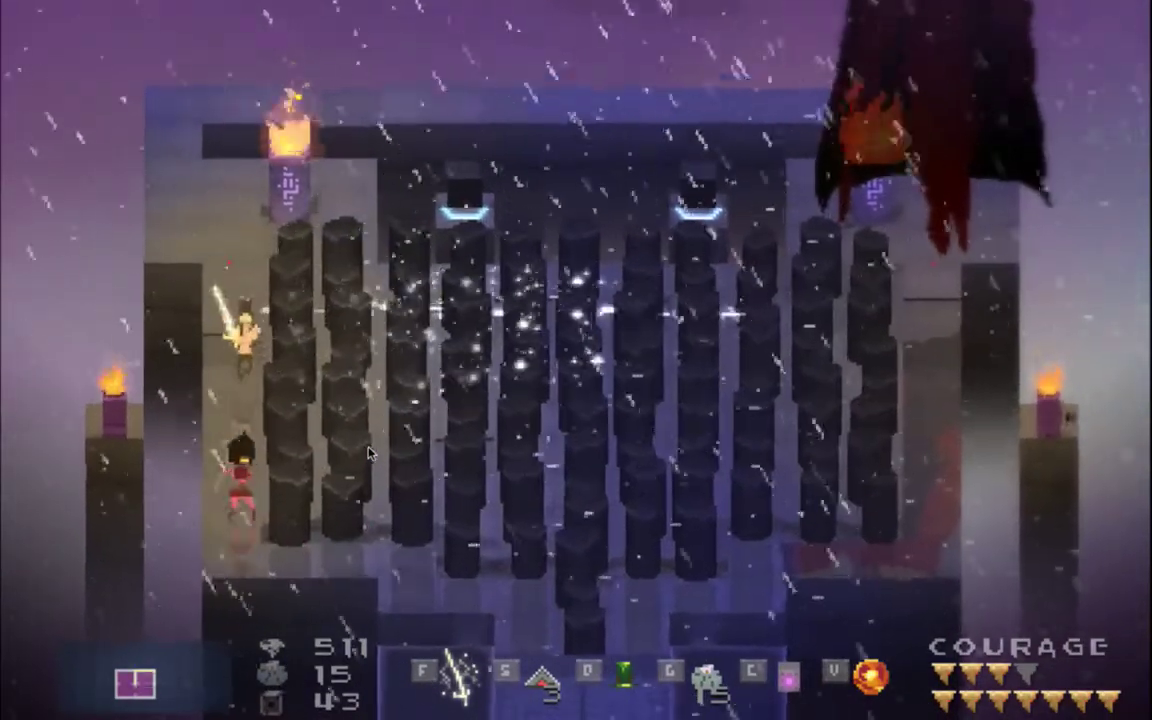
{"action": "key", "text": "Down"}
{"action": "key", "text": "f"}
{"action": "key", "text": "f"}
{"action": "key", "text": "Down"}
{"action": "key", "text": "Right"}
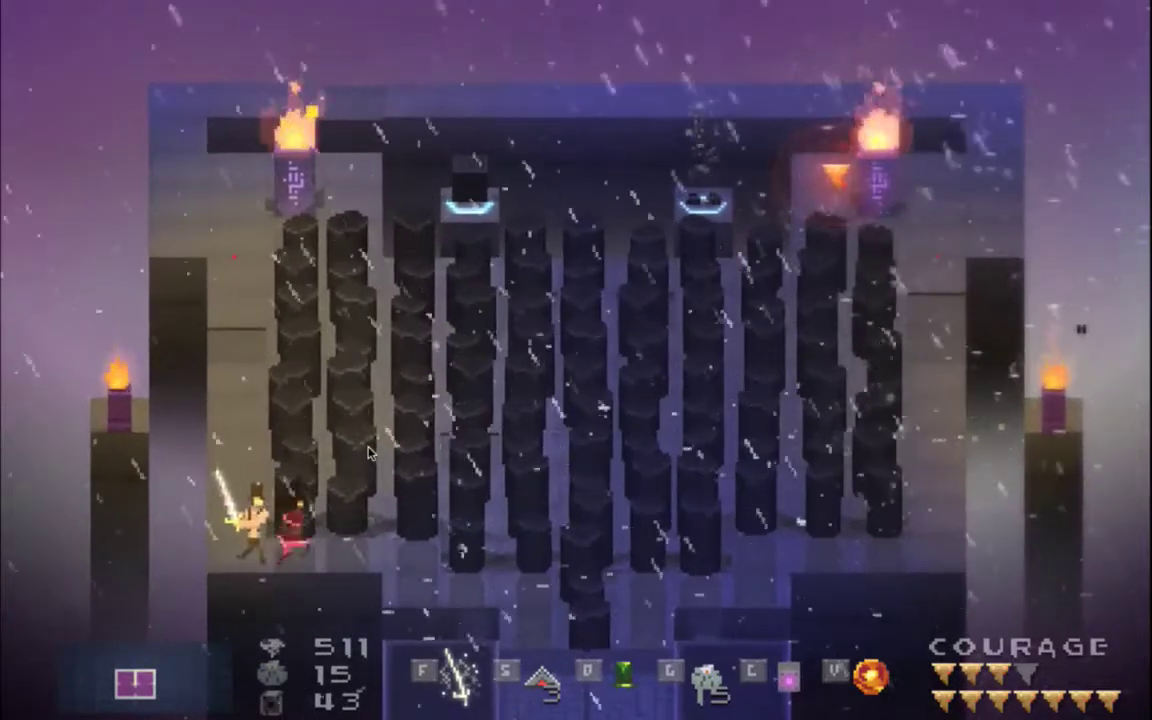
{"action": "key", "text": "f"}
{"action": "key", "text": "Right"}
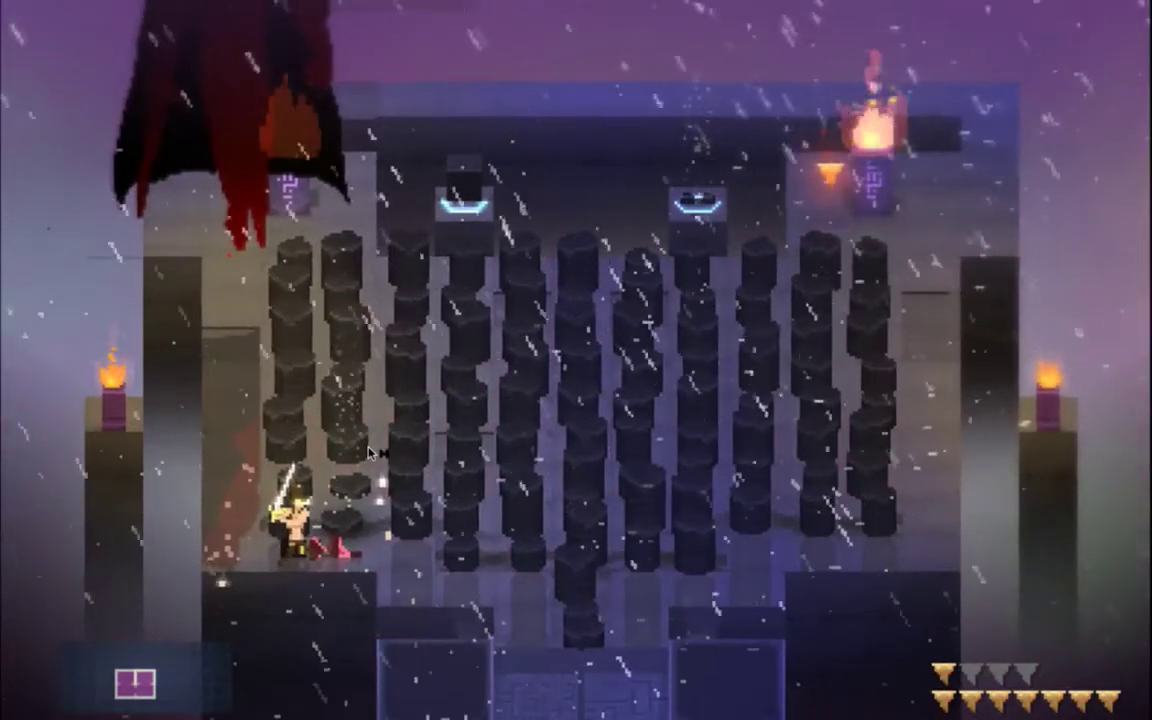
Step: Slow the game speed to 0.6X and move through the pillar field to observe where the boss reappears
{"action": "key", "text": "minus"}
{"action": "key", "text": "minus"}
{"action": "key", "text": "minus"}
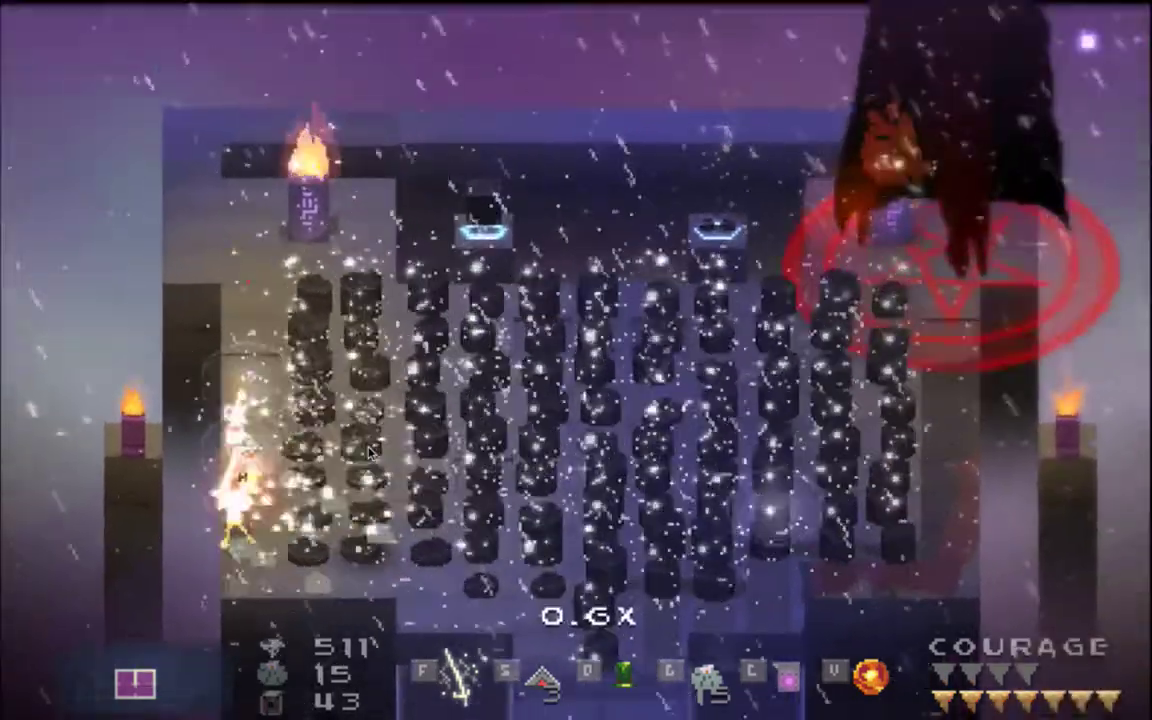
{"action": "key", "text": "Right"}
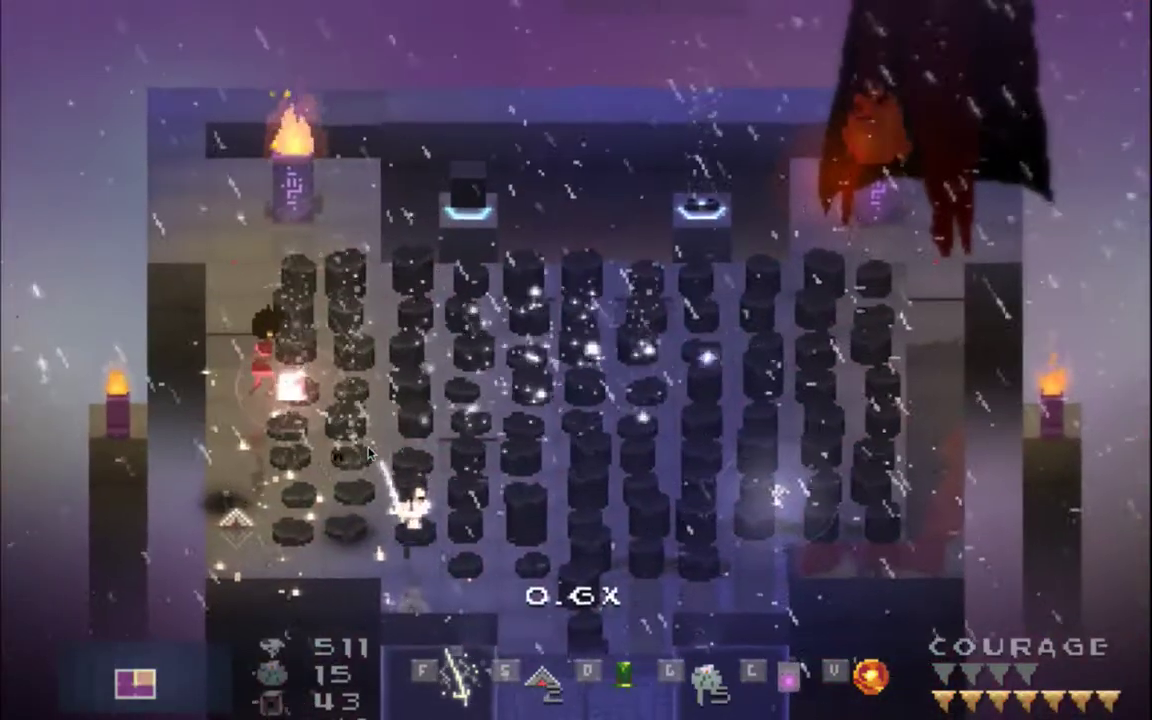
{"action": "key", "text": "f"}
{"action": "key", "text": "Left"}
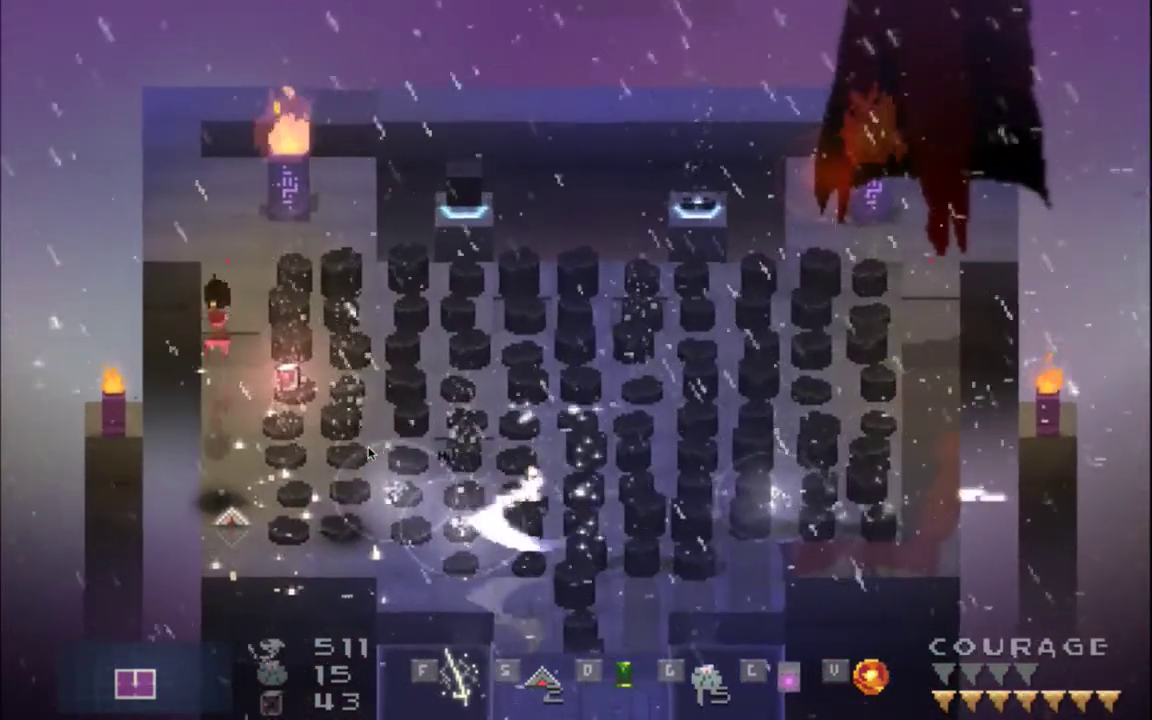
{"action": "key", "text": "Up"}
{"action": "key", "text": "Up"}
{"action": "key", "text": "Left"}
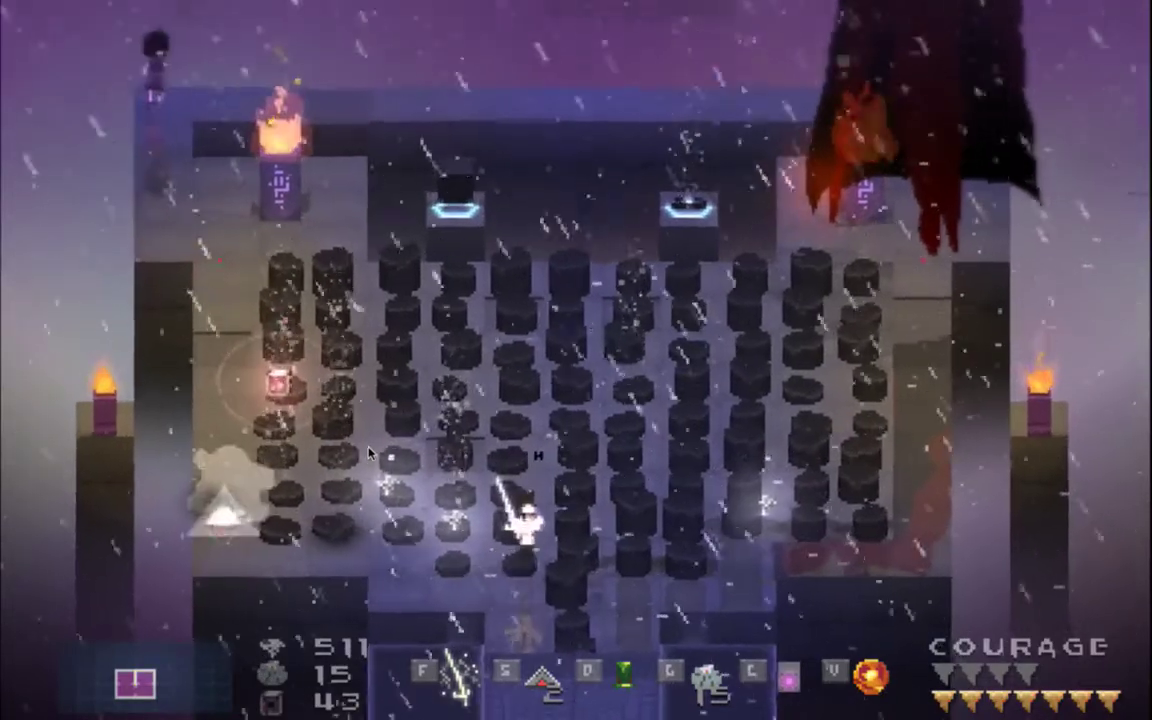
{"action": "key", "text": "Right"}
{"action": "key", "text": "Right"}
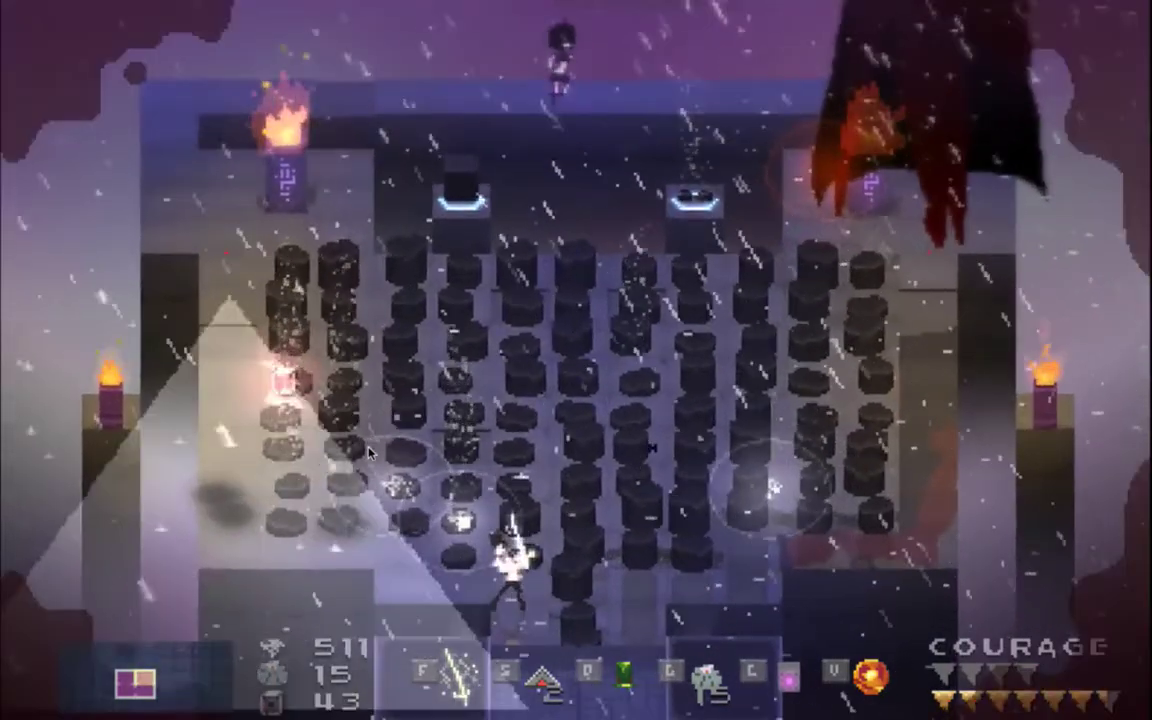
{"action": "key", "text": "Right"}
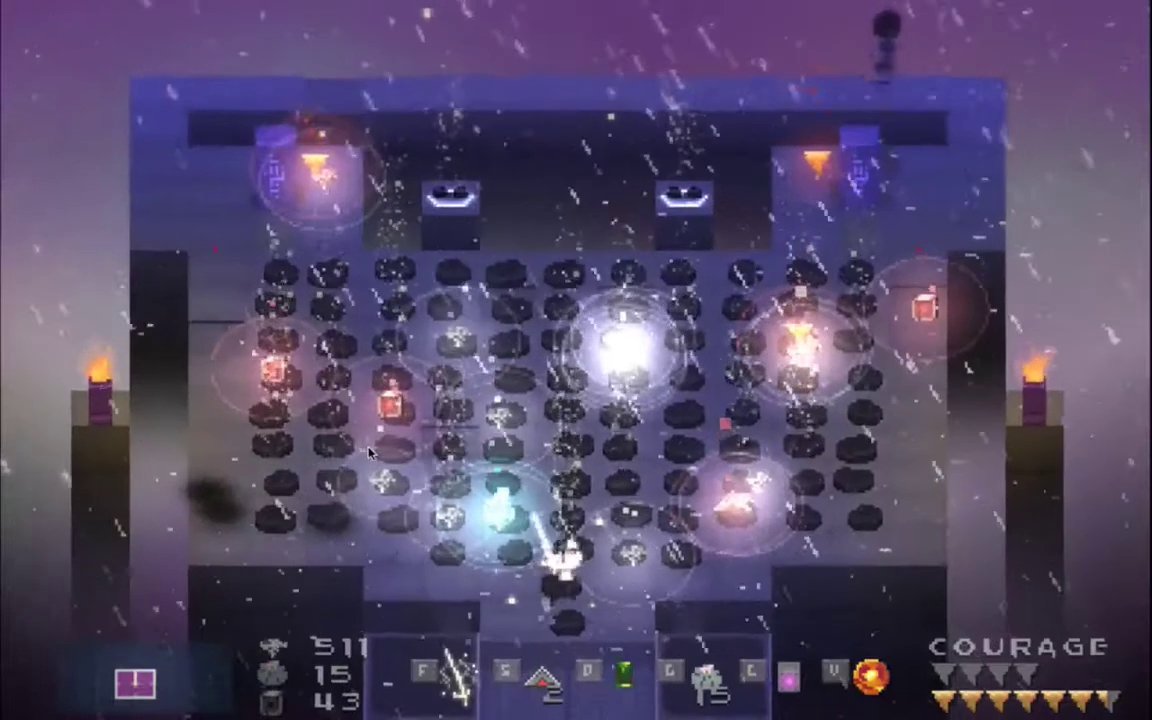
{"action": "key", "text": "Left"}
{"action": "key", "text": "Up"}
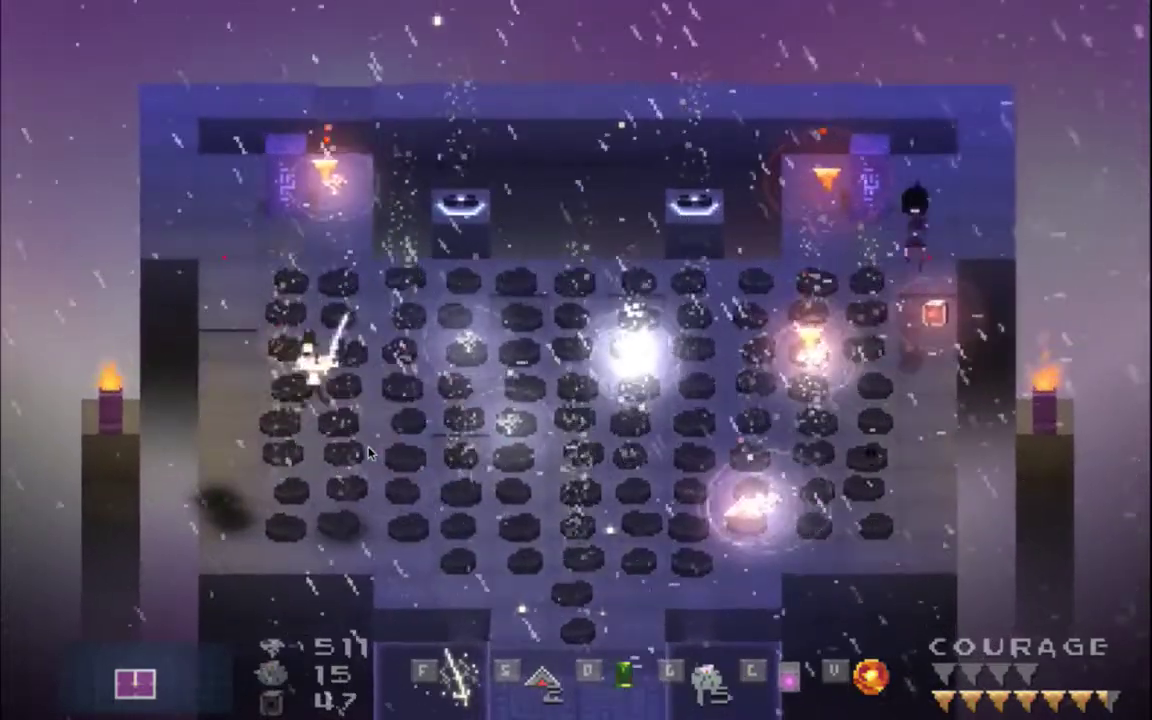
{"action": "key", "text": "Right"}
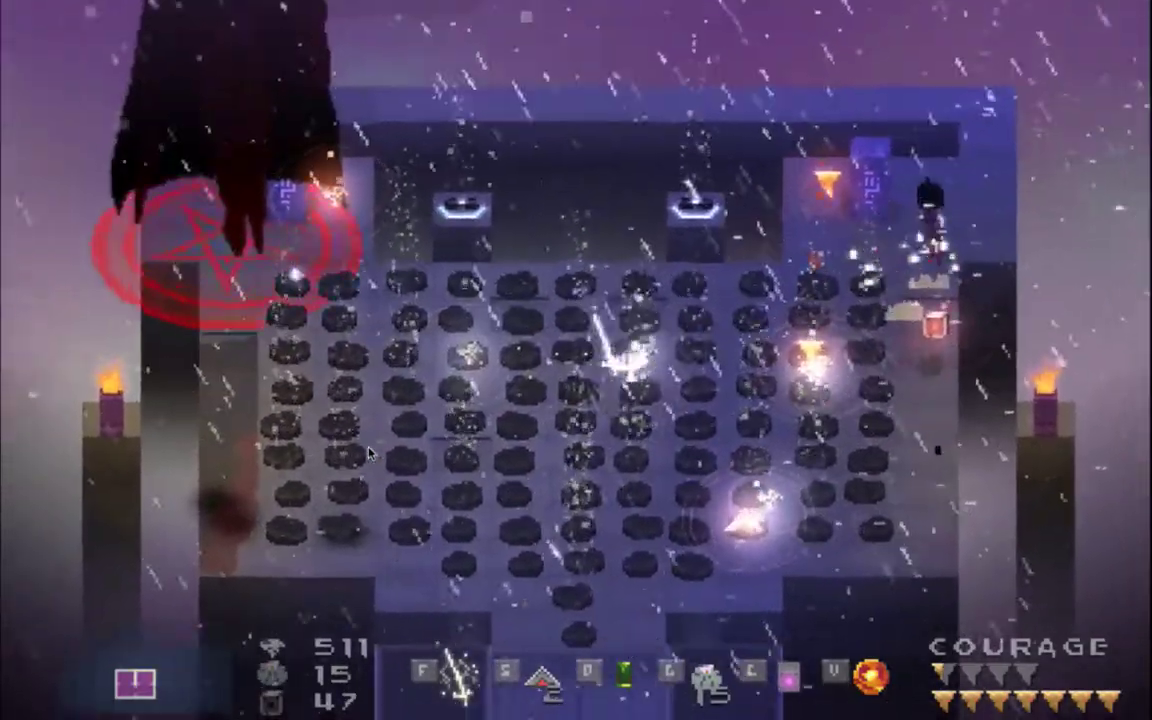
{"action": "key", "text": "Down"}
{"action": "key", "text": "Left"}
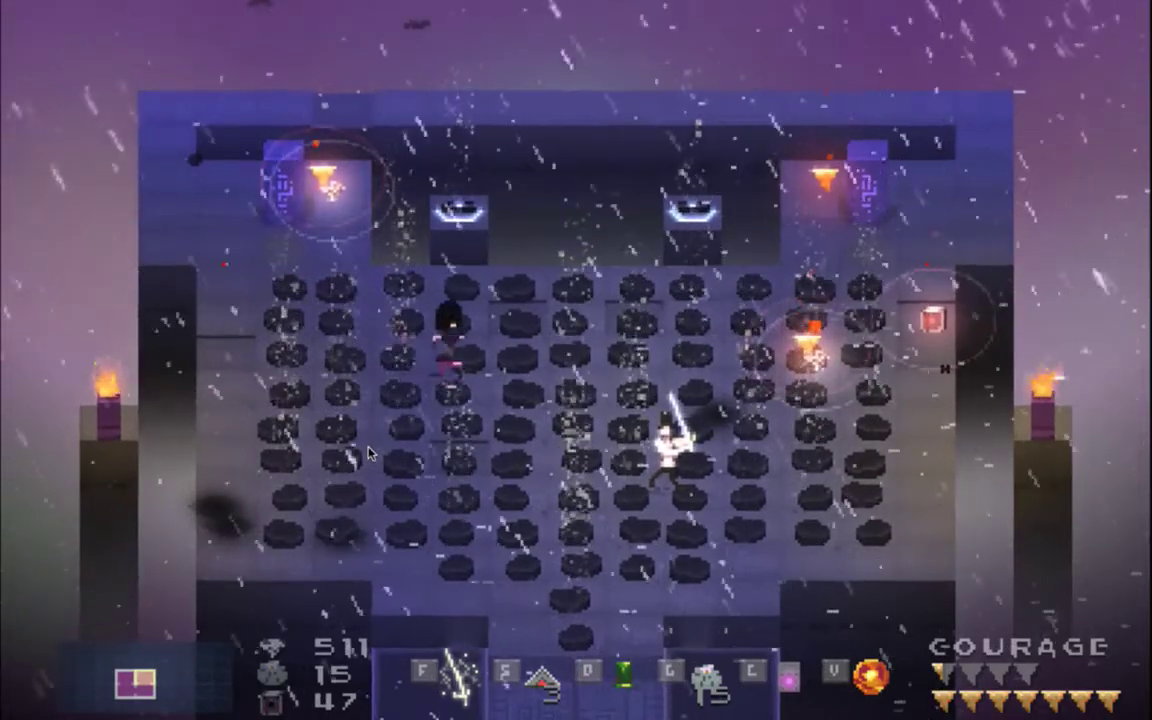
Step: Switch to Xcode, stop the game, and change the AnyGround condition's call to !this->areAnyTiles
{"action": "key", "text": "super+Tab"}
{"action": "key", "text": "super+period"}
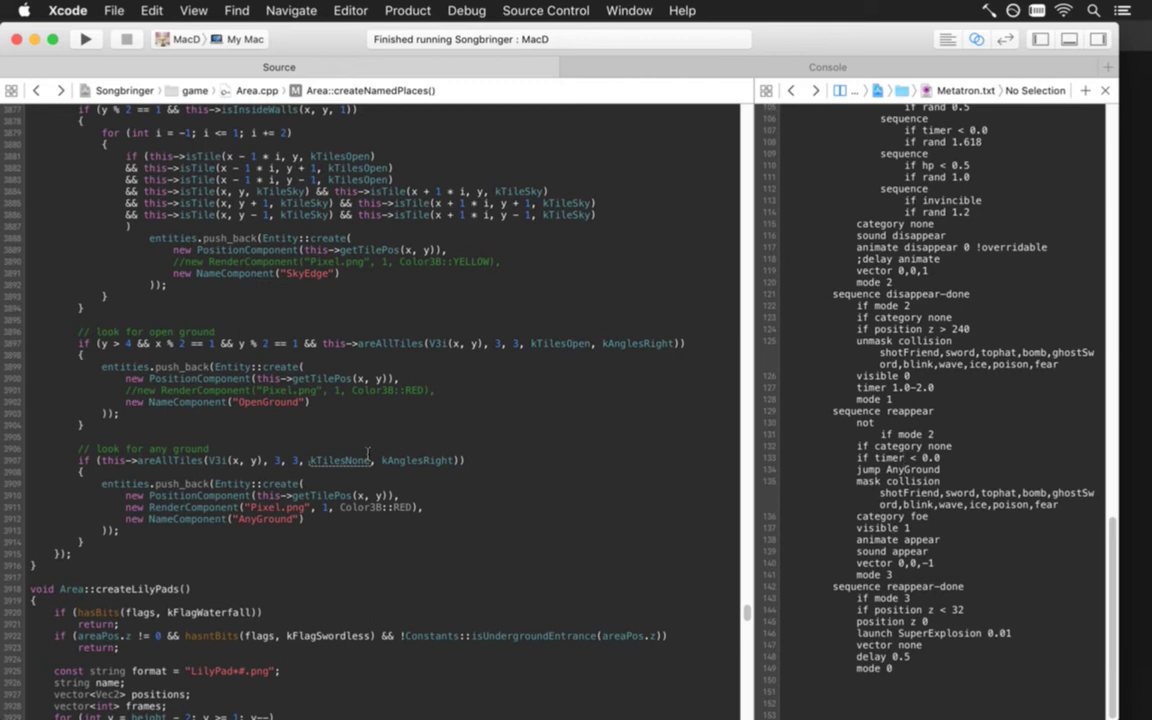
{"action": "left_click", "coordinate": [155, 461]}
{"action": "type", "text": "!"}
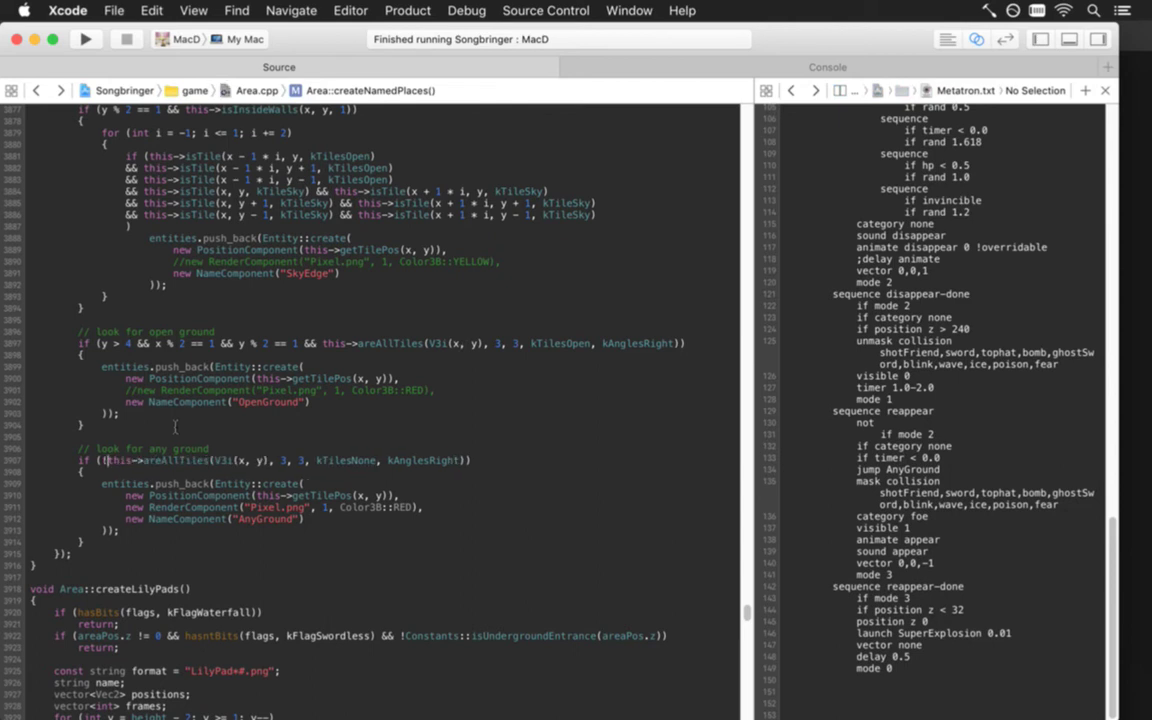
{"action": "key", "text": "Right"}
{"action": "key", "text": "Delete"}
{"action": "key", "text": "Delete"}
{"action": "type", "text": "ny"}
Step: Replace the kAnglesRight argument with kAnglesAll in the AnyGround condition
{"action": "key", "text": "Right"}
{"action": "key", "text": "Right"}
{"action": "key", "text": "Right"}
{"action": "key", "text": "Right"}
{"action": "key", "text": "Right"}
{"action": "key", "text": "Right"}
{"action": "key", "text": "Right"}
{"action": "key", "text": "Right"}
{"action": "key", "text": "Right"}
{"action": "key", "text": "Right"}
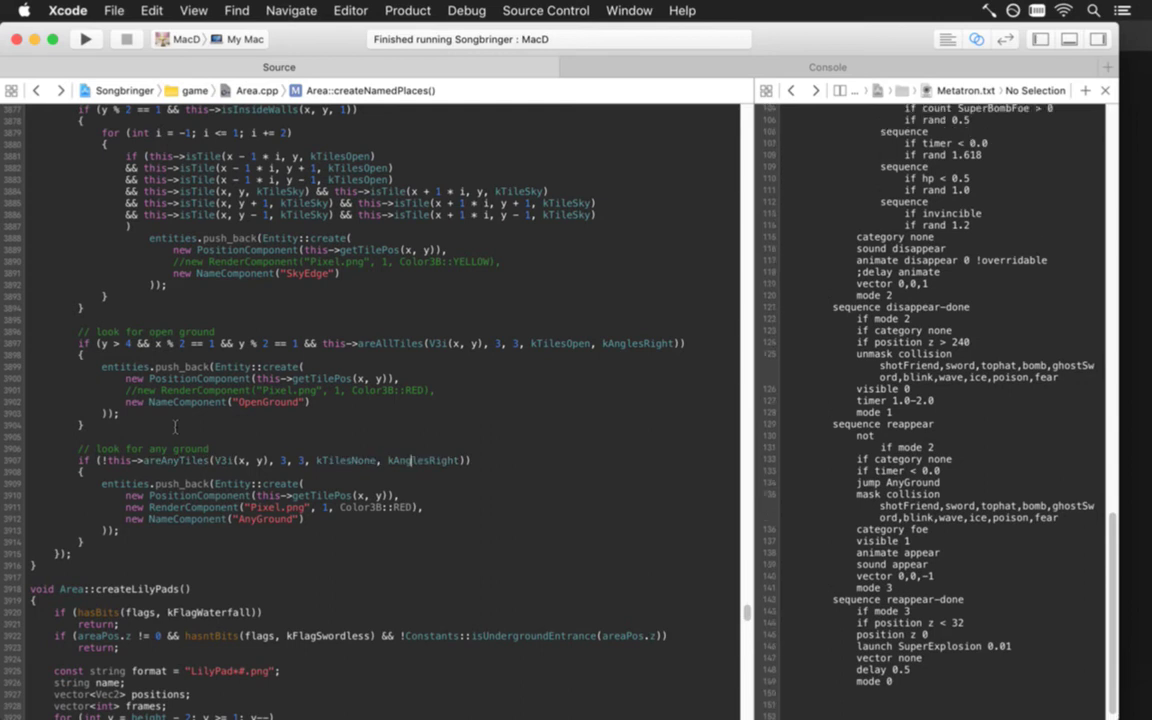
{"action": "type", "text": "s"}
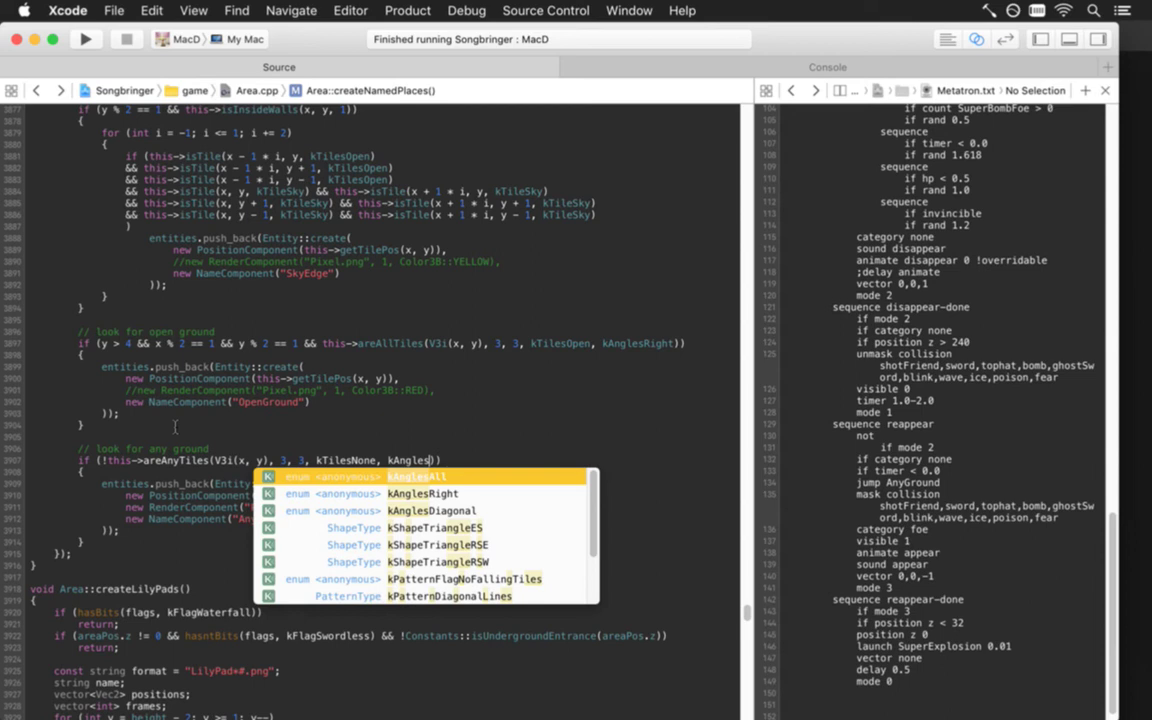
{"action": "key", "text": "Return"}
Step: Replace the kTilesNone argument with kTilesSky in the AnyGround block's areAnyTiles call
{"action": "key", "text": "Left"}
{"action": "key", "text": "Left"}
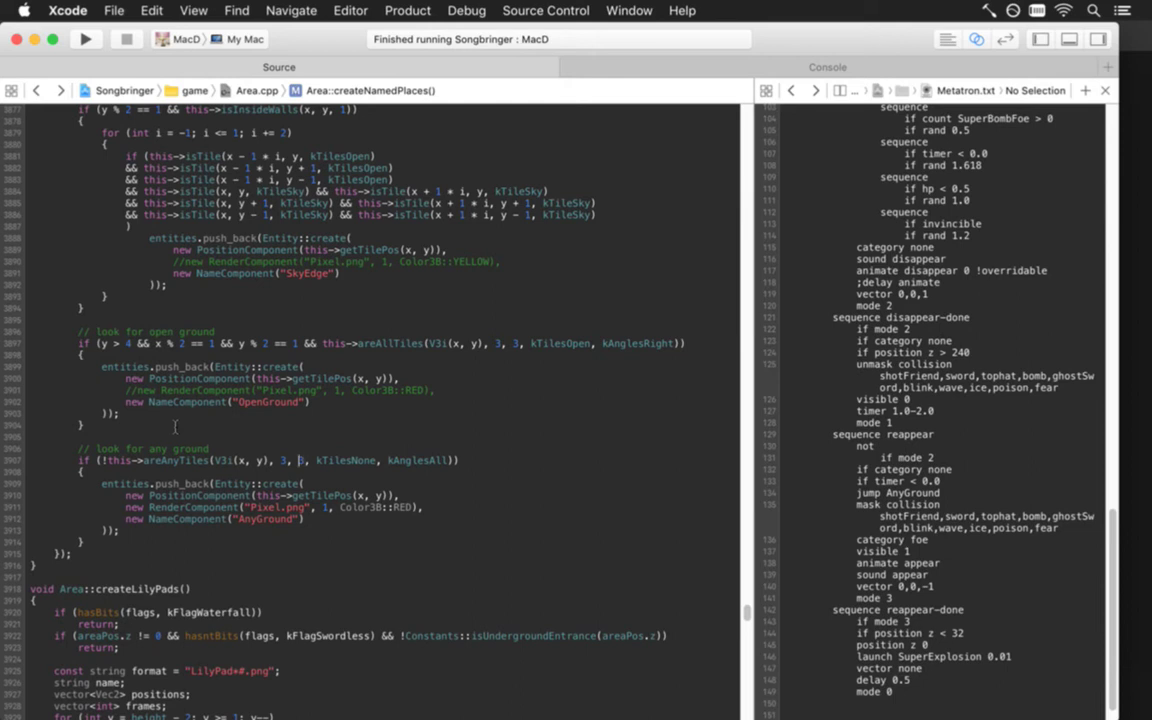
{"action": "type", "text": "s"}
{"action": "key", "text": "BackSpace"}
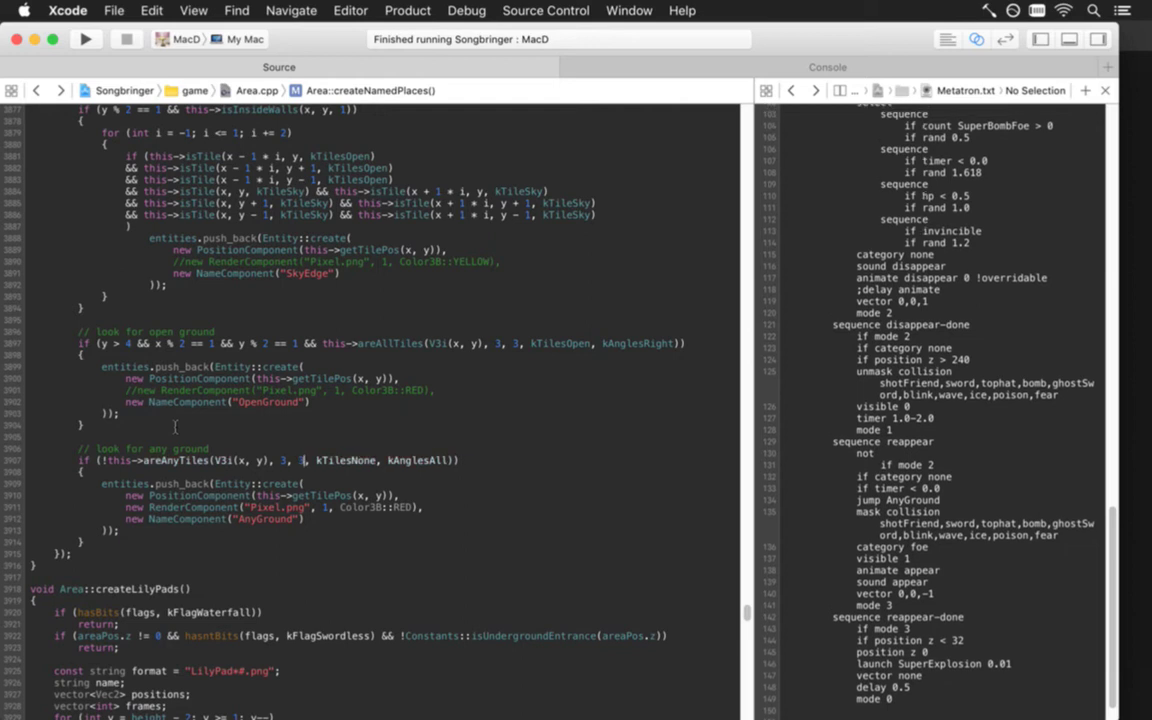
{"action": "key", "text": "BackSpace"}
{"action": "key", "text": "BackSpace"}
{"action": "key", "text": "BackSpace"}
{"action": "key", "text": "BackSpace"}
{"action": "type", "text": "Sky"}
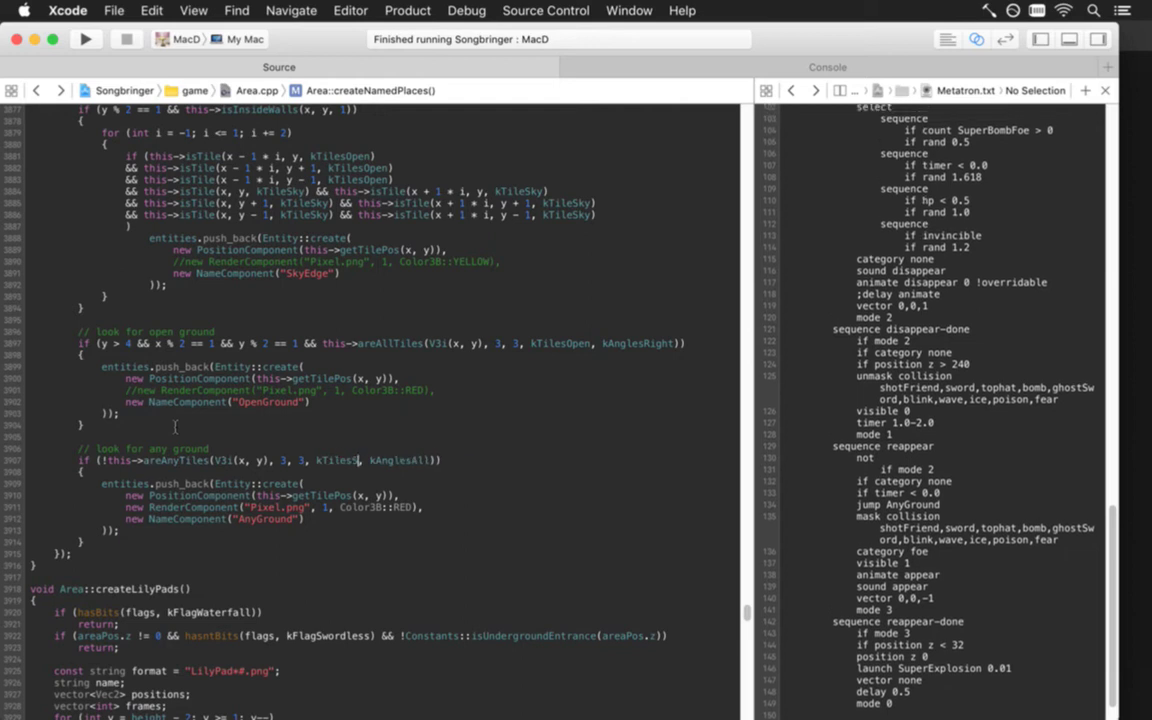
Step: Save the AnyGround condition change and inspect the definition of kTilesSky before returning to createNamedPlaces
{"action": "key", "text": "super+s"}
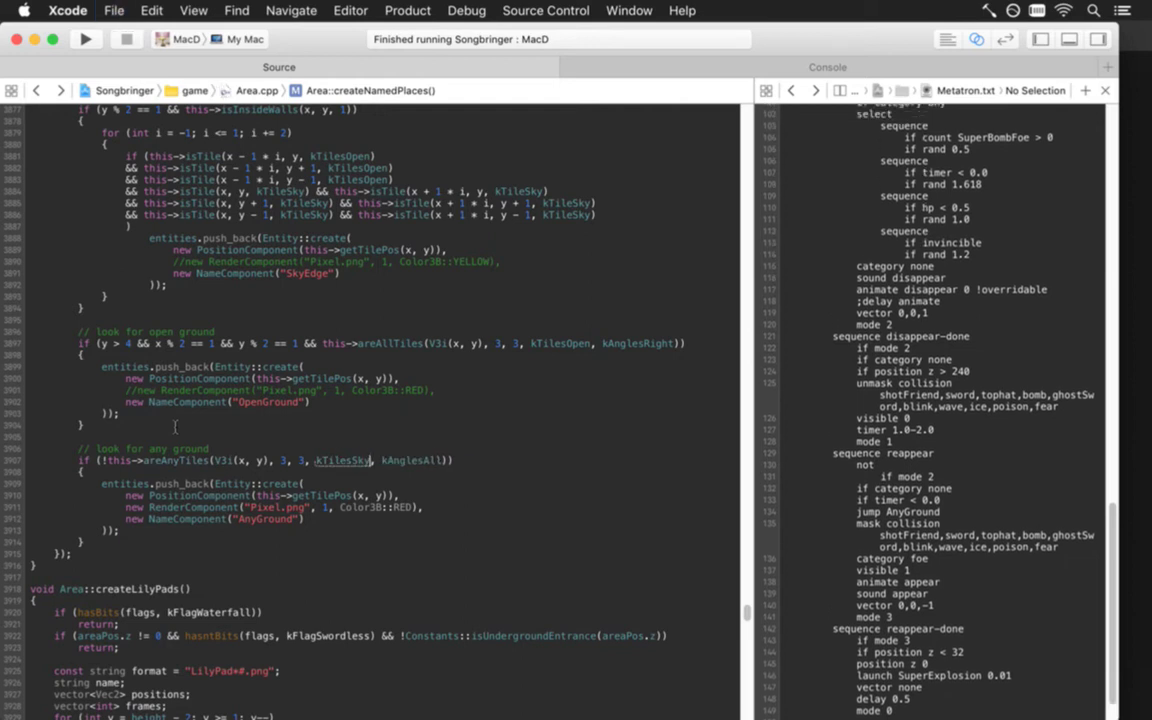
{"action": "left_click", "coordinate": [354, 465], "text": "super"}
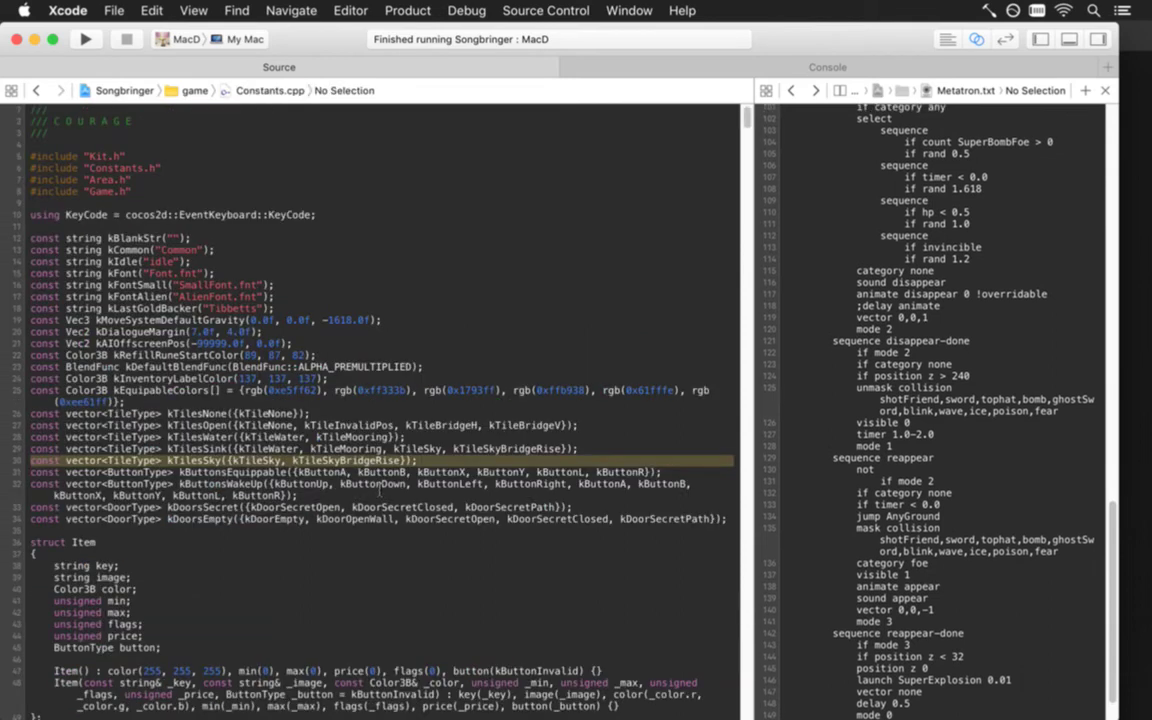
{"action": "key", "text": "ctrl+super+Left"}
Step: Run the game and attack while moving through the pillar field to test where the boss reappears
{"action": "key", "text": "super+r"}
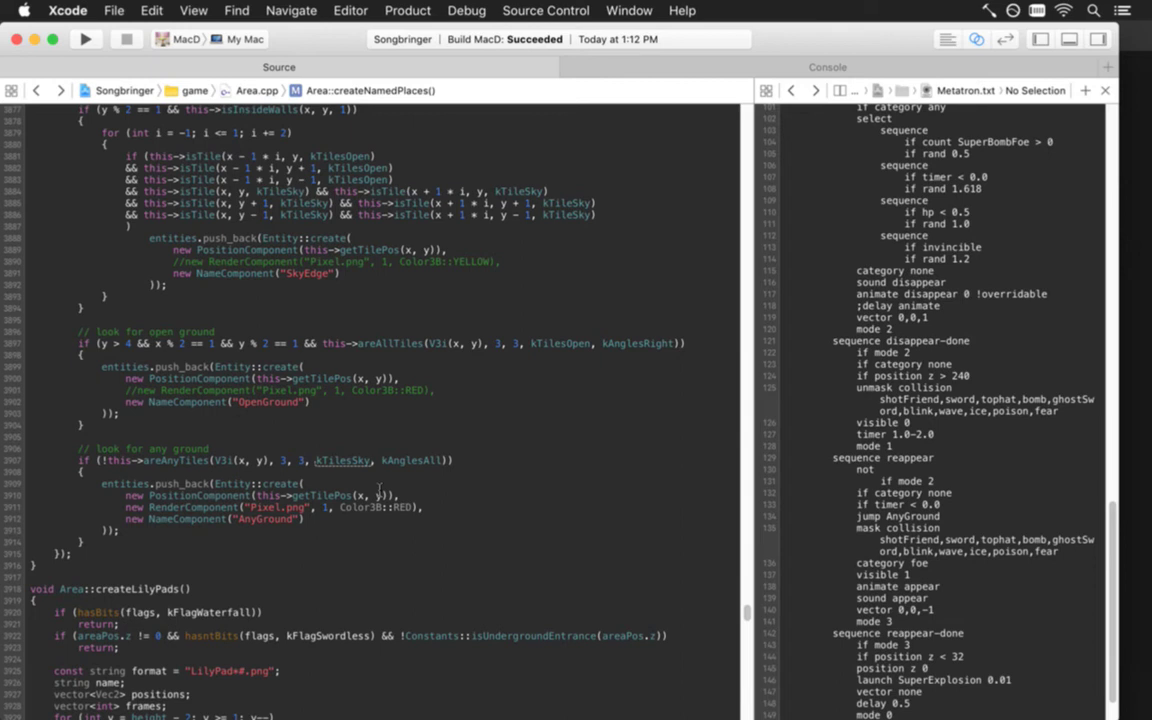
{"action": "key", "text": "super+r"}
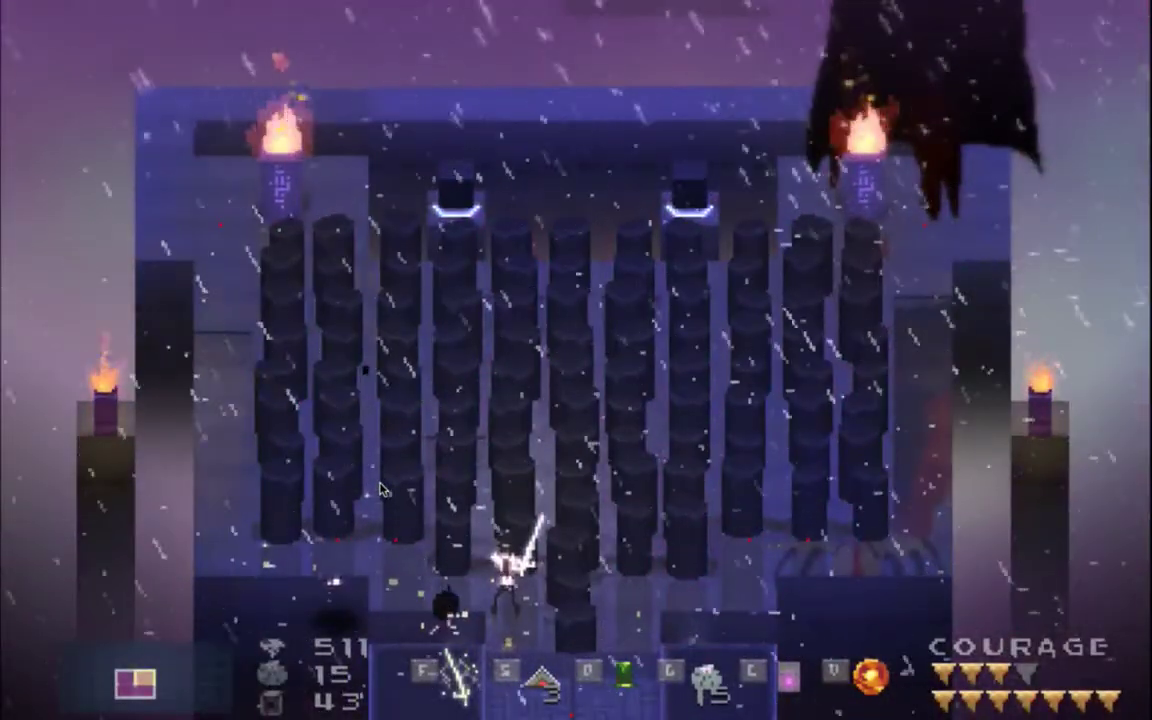
{"action": "key", "text": "Left"}
{"action": "key", "text": "f"}
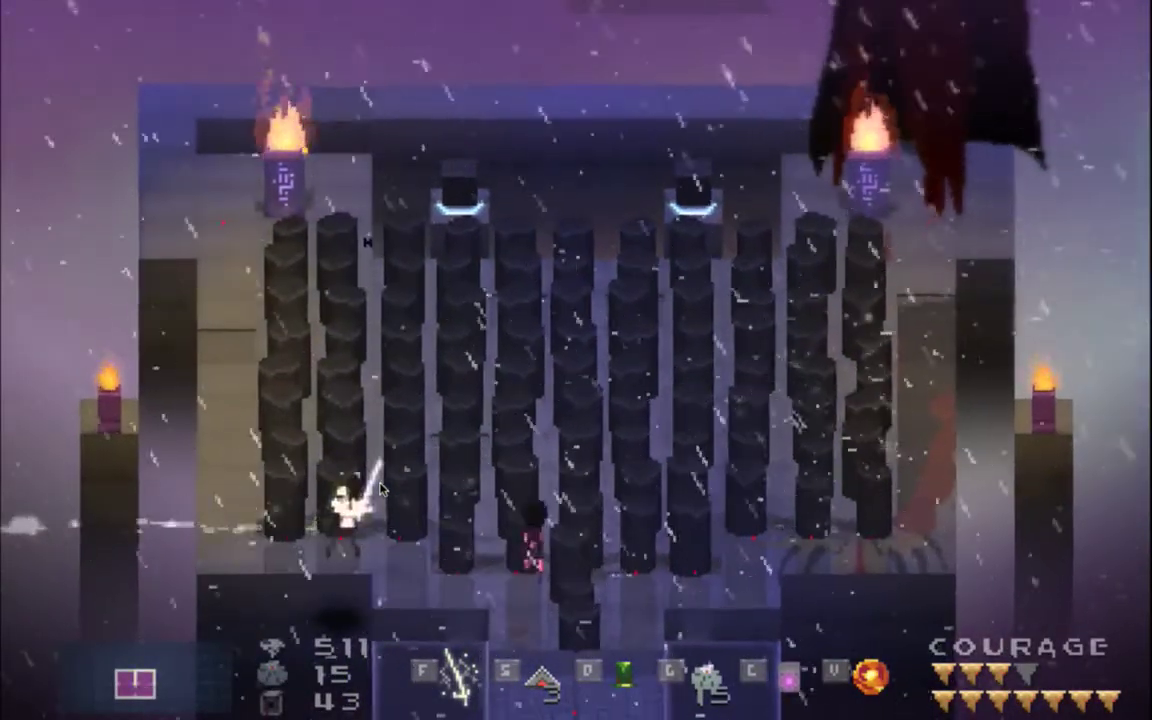
{"action": "key", "text": "Up"}
{"action": "key", "text": "Up"}
{"action": "key", "text": "f"}
{"action": "key", "text": "f"}
{"action": "key", "text": "f"}
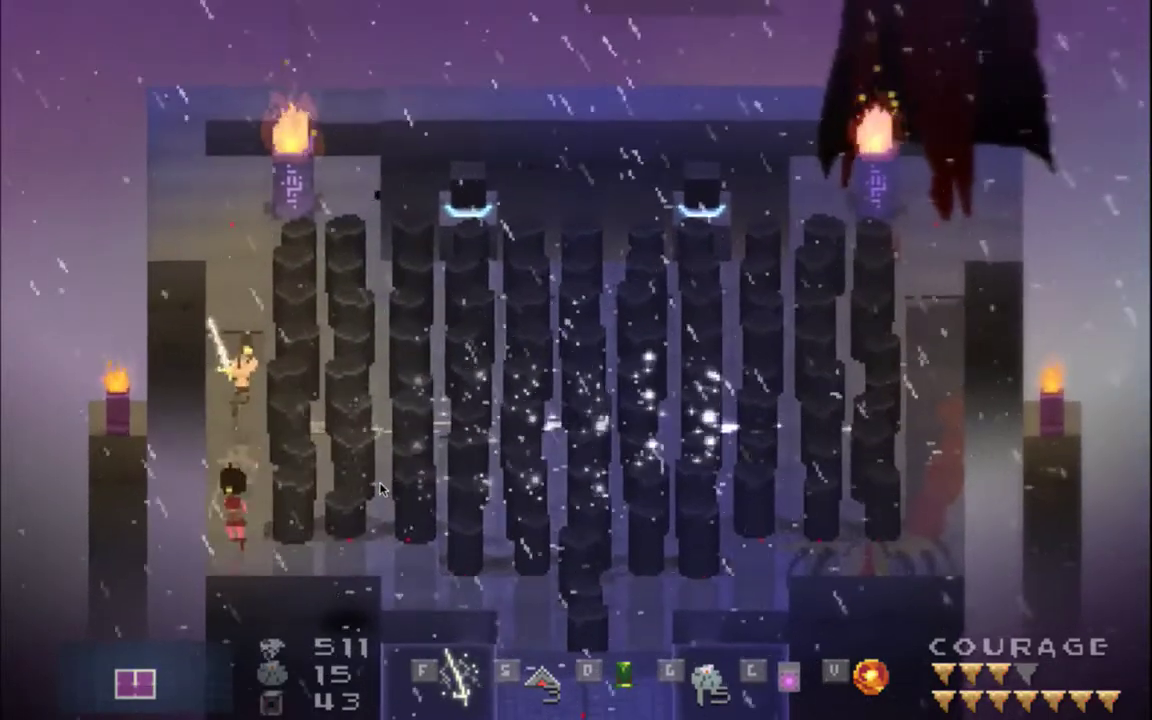
{"action": "key", "text": "Down"}
{"action": "key", "text": "f"}
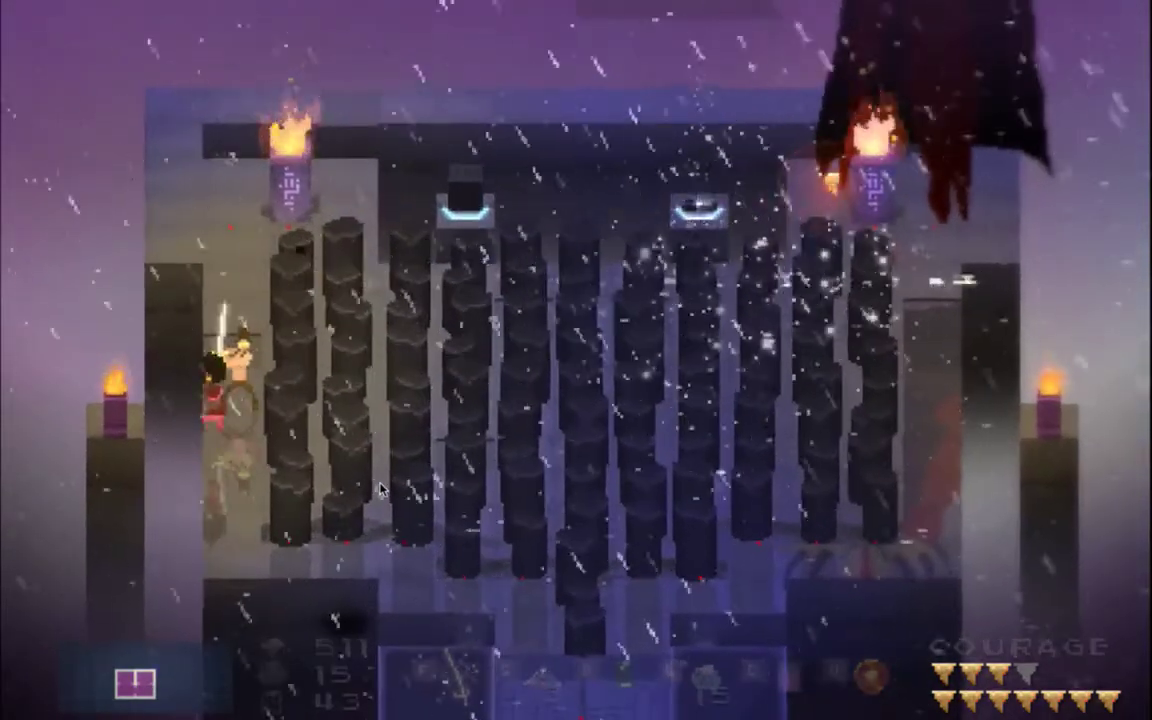
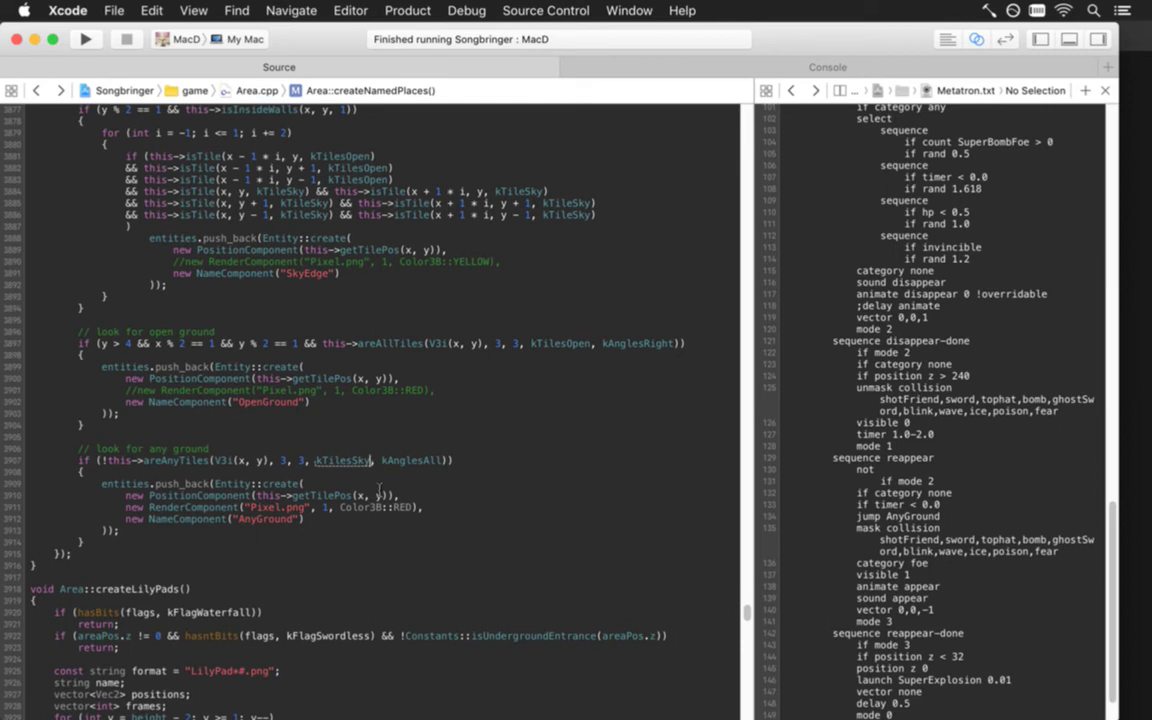
Step: Rerun the game, watch the boss reappear and attack around the pillars, and quit
{"action": "key", "text": "Down"}
{"action": "key", "text": "Down"}
{"action": "key", "text": "super+r"}
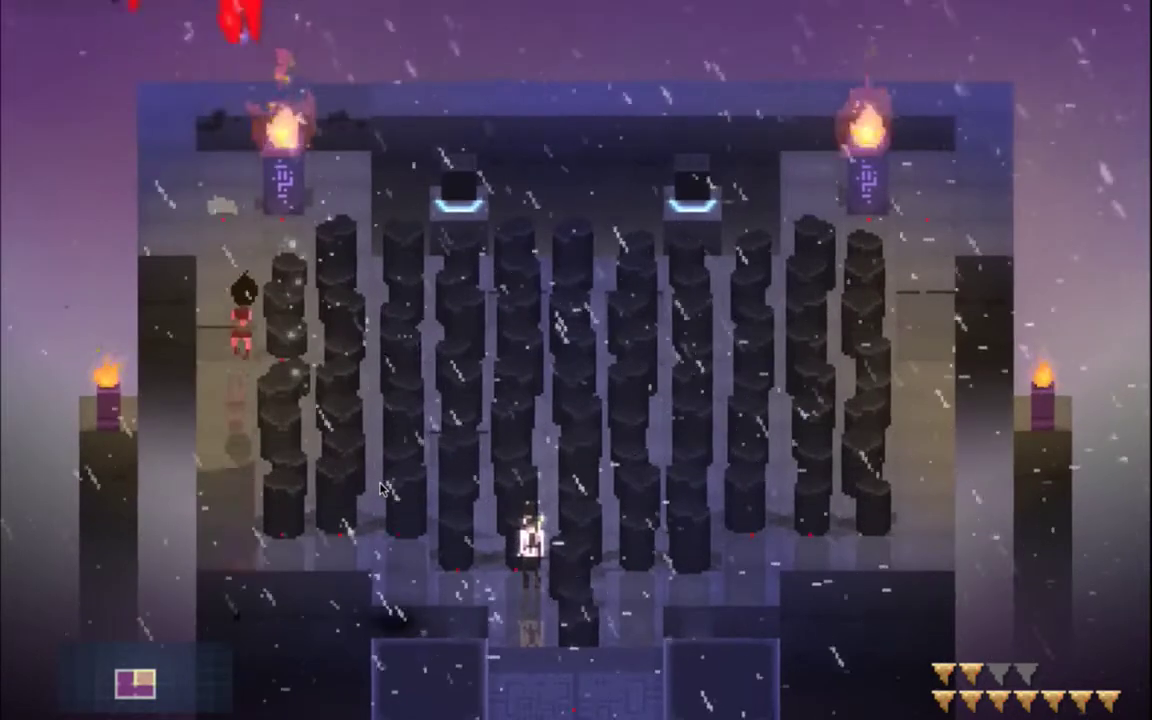
{"action": "key", "text": "Down"}
{"action": "key", "text": "x"}
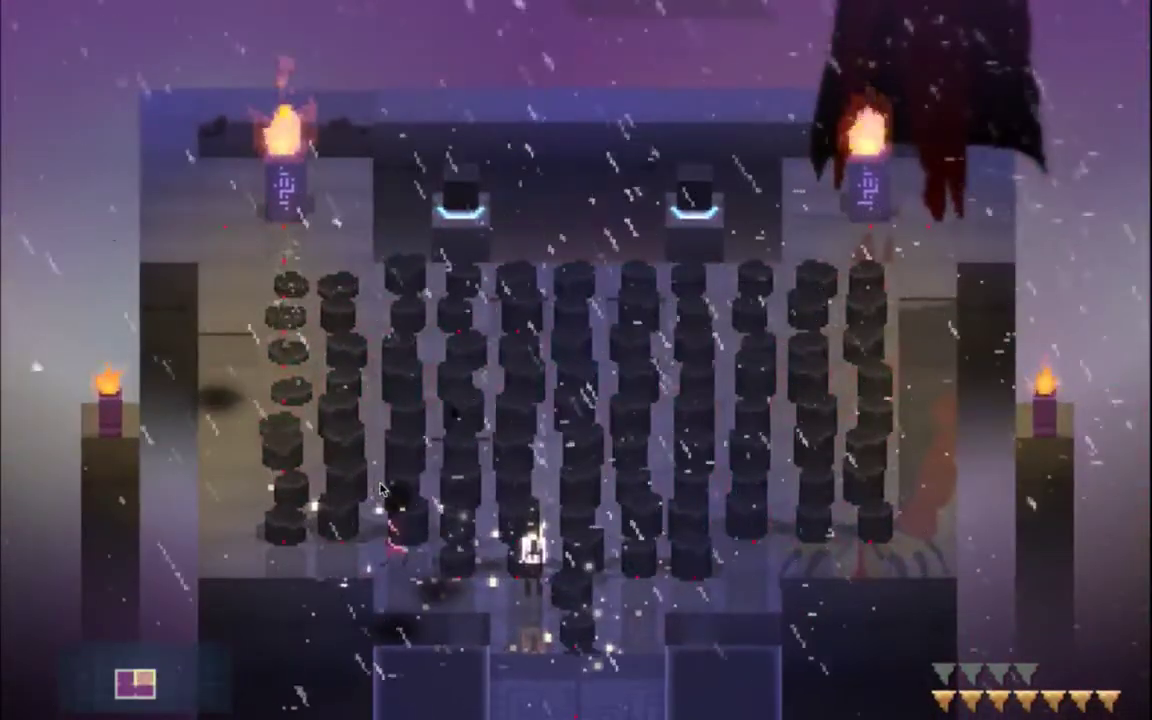
{"action": "key", "text": "super+q"}
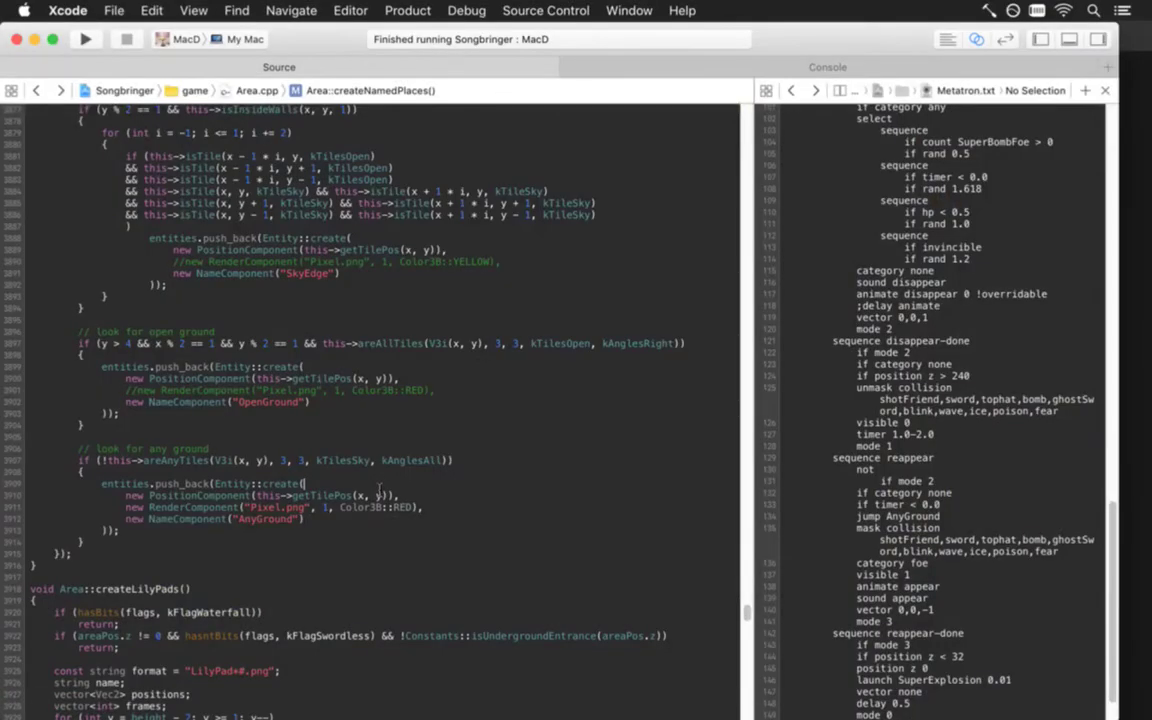
Step: At the end of patternBossB in AreaPatterns.cpp, add an a.patternLine call with a.w2 as both x arguments
{"action": "key", "text": "Down"}
{"action": "key", "text": "Down"}
{"action": "key", "text": "Up"}
{"action": "key", "text": "super+Left"}
{"action": "key", "text": "ctrl+super+Left"}
{"action": "key", "text": "Down"}
{"action": "key", "text": "Down"}
{"action": "key", "text": "Down"}
{"action": "key", "text": "Down"}
{"action": "key", "text": "Down"}
{"action": "key", "text": "Down"}
{"action": "key", "text": "Down"}
{"action": "key", "text": "Down"}
{"action": "key", "text": "Down"}
{"action": "key", "text": "Down"}
{"action": "key", "text": "Down"}
{"action": "key", "text": "super+Left"}
{"action": "key", "text": "super+slash"}
{"action": "key", "text": "Right"}
{"action": "key", "text": "Right"}
{"action": "key", "text": "Right"}
{"action": "key", "text": "Right"}
{"action": "key", "text": "Right"}
{"action": "key", "text": "Right"}
{"action": "key", "text": "Right"}
{"action": "key", "text": "Right"}
{"action": "key", "text": "Right"}
{"action": "key", "text": "Right"}
{"action": "key", "text": "Right"}
{"action": "key", "text": "Right"}
{"action": "key", "text": "Right"}
{"action": "key", "text": "Right"}
{"action": "key", "text": "Delete"}
{"action": "type", "text": "a.w2"}
{"action": "key", "text": "Right"}
{"action": "key", "text": "Right"}
{"action": "key", "text": "Delete"}
{"action": "type", "text": "a.w2"}
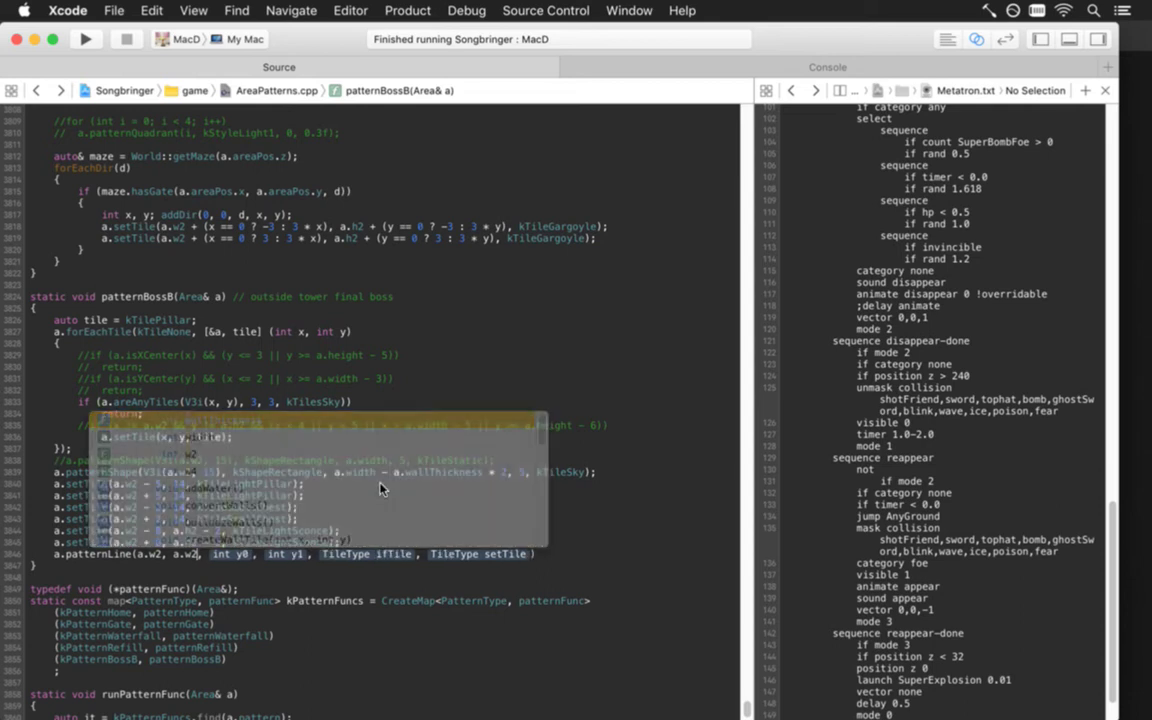
Step: Set the patternLine call's y arguments to a.h2 - 5 and a.h2 + 2
{"action": "key", "text": "Tab"}
{"action": "type", "text": "a."}
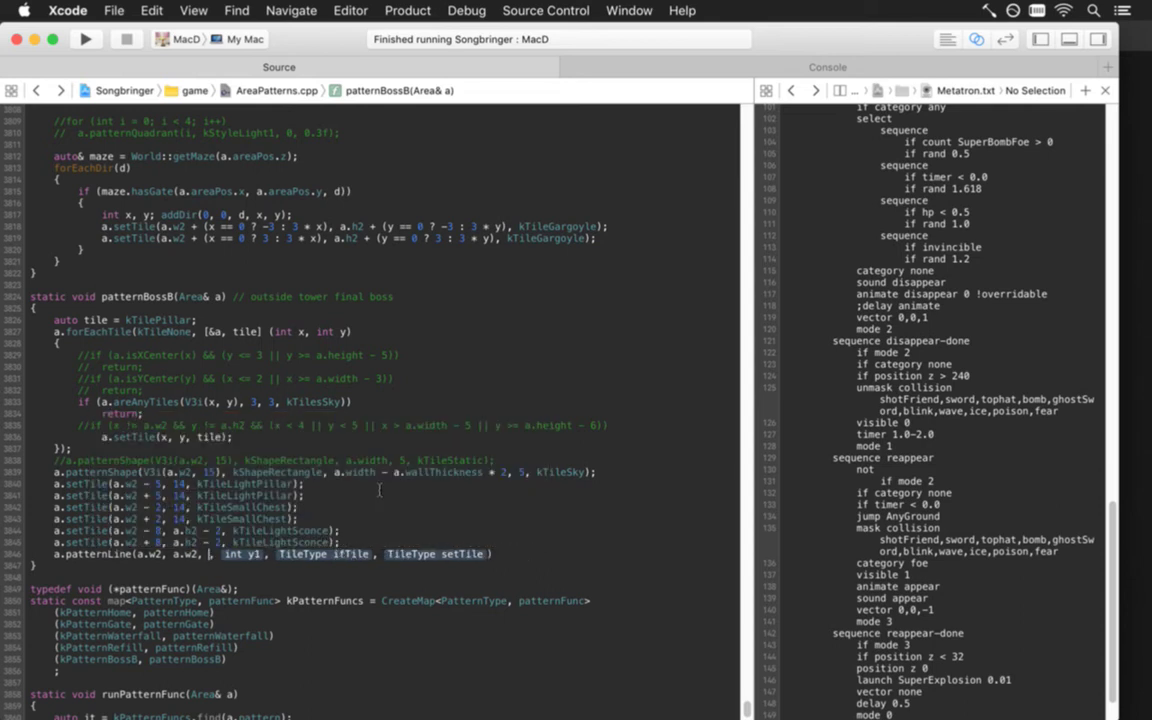
{"action": "type", "text": "h2 - "}
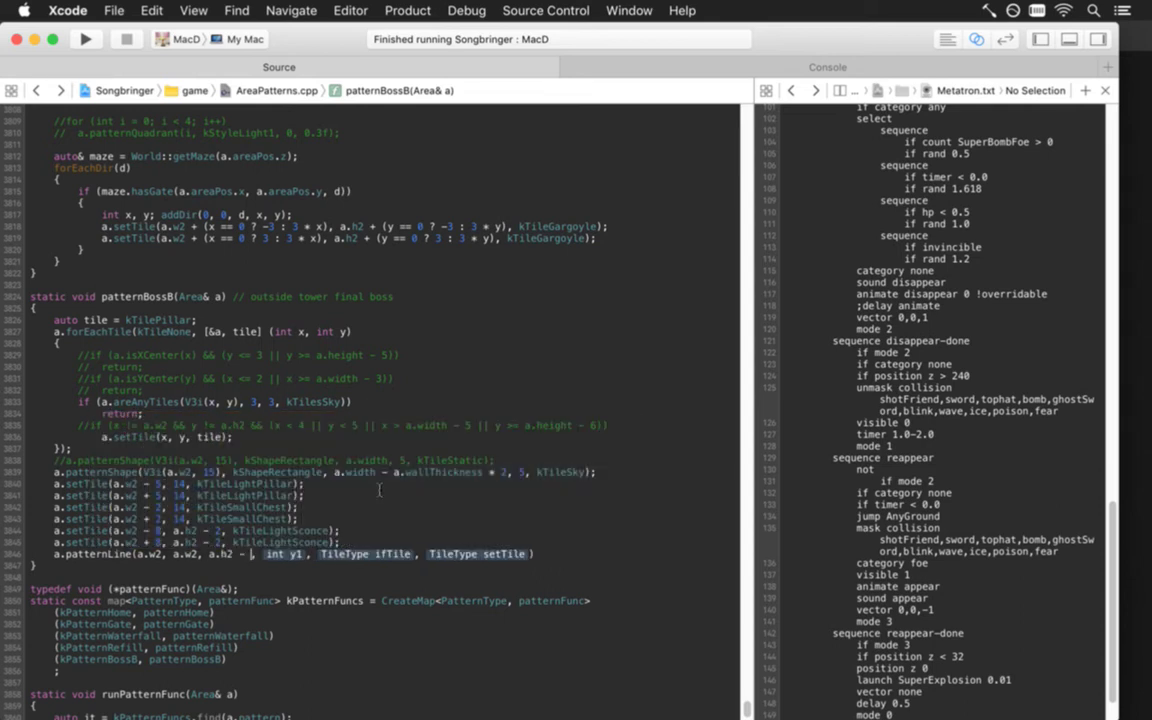
{"action": "type", "text": "5,"}
{"action": "key", "text": "Tab"}
{"action": "type", "text": "a.h2 + "}
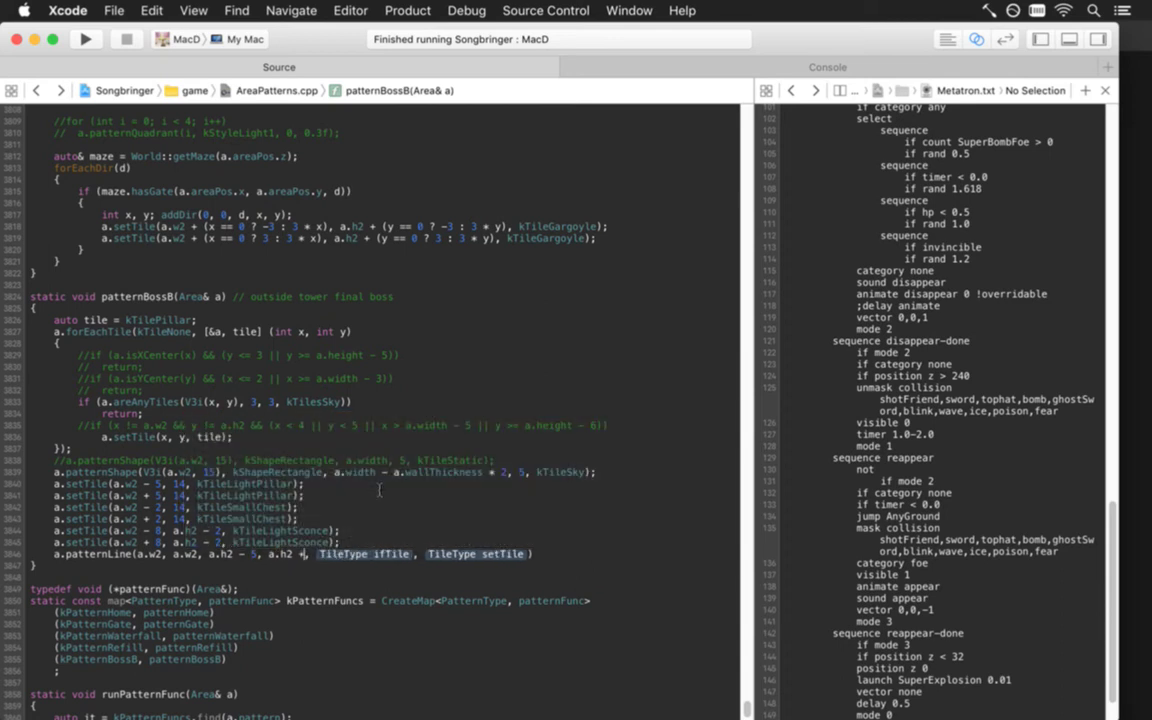
{"action": "type", "text": "2"}
Step: Fill in the patternLine call's ifTile argument with kTilePillar and its setTile argument with kTileLightSconce
{"action": "key", "text": "Tab"}
{"action": "key", "text": "BackSpace"}
{"action": "type", "text": "j"}
{"action": "key", "text": "BackSpace"}
{"action": "type", "text": "kT"}
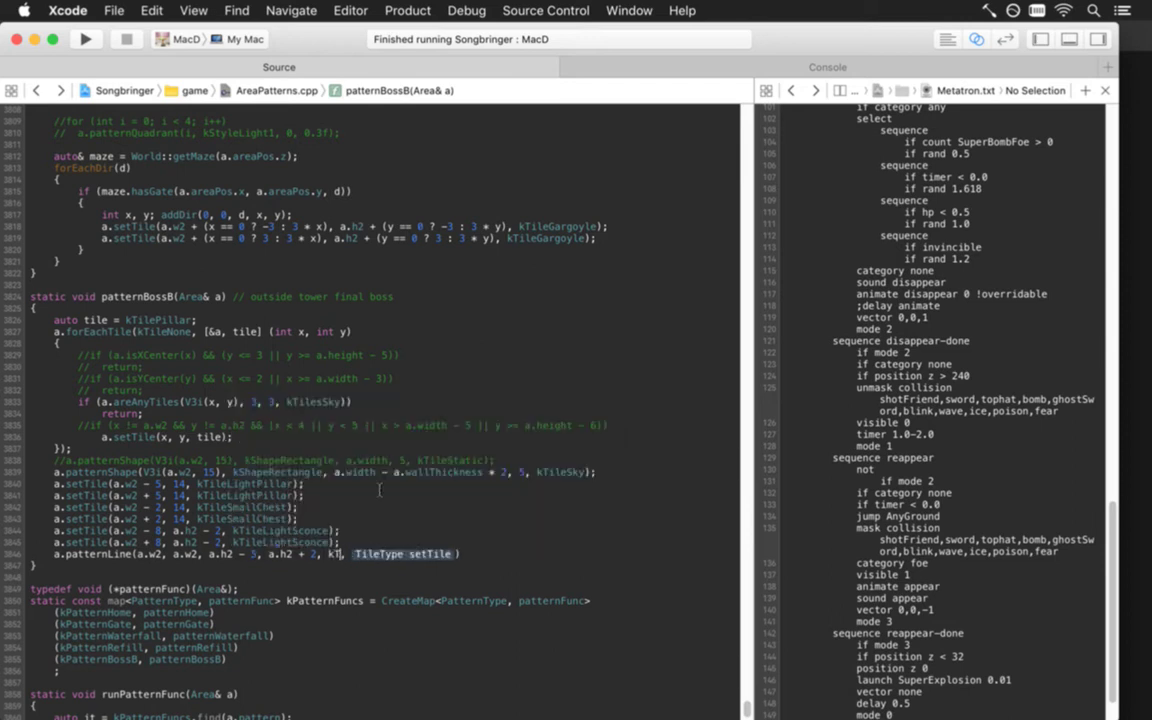
{"action": "type", "text": "ileP"}
{"action": "key", "text": "Return"}
{"action": "key", "text": "Tab"}
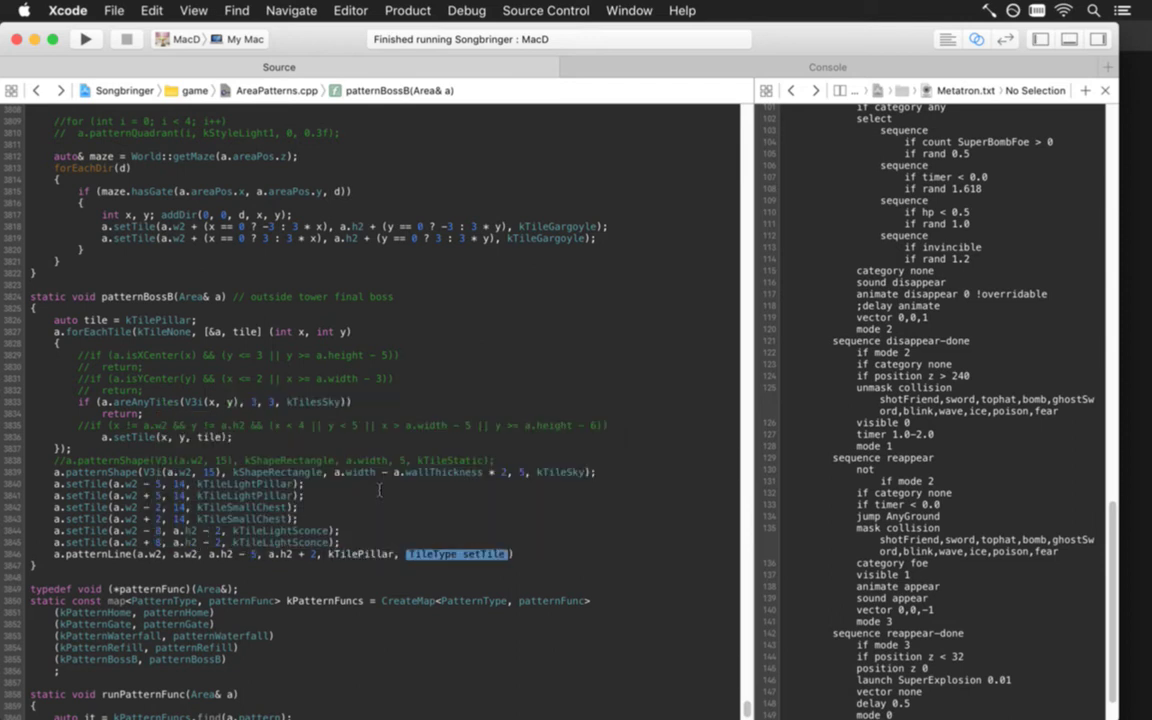
{"action": "type", "text": "kTileS"}
{"action": "key", "text": "BackSpace"}
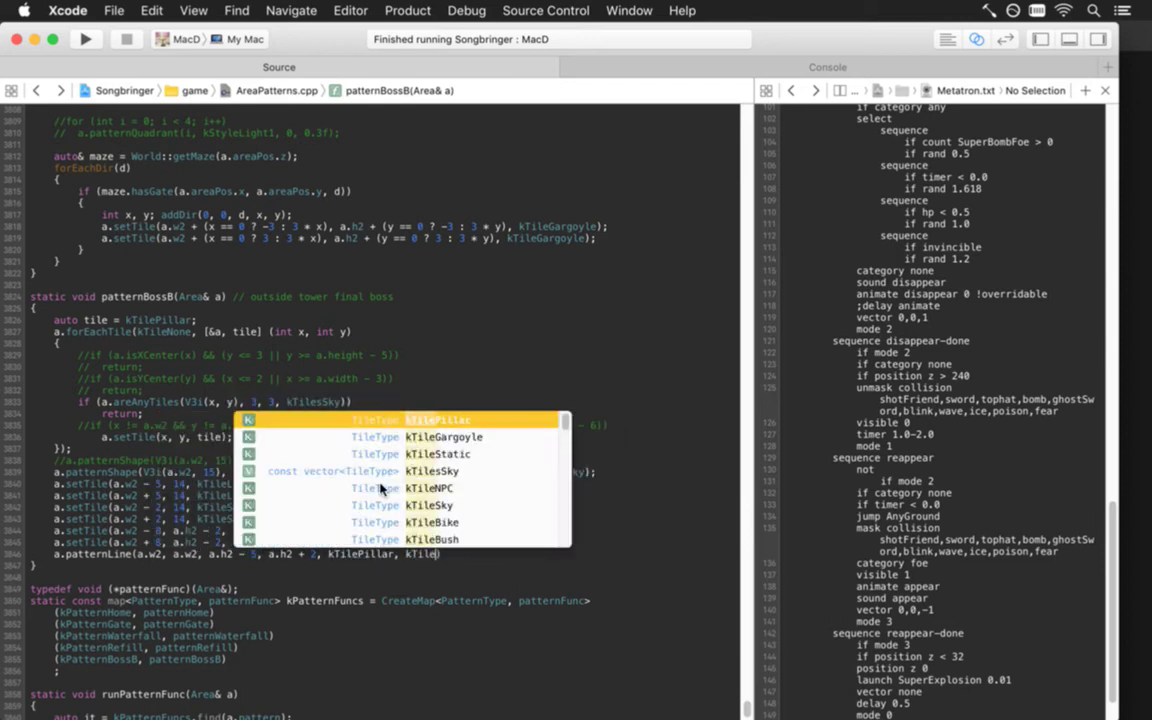
{"action": "type", "text": "LightSc"}
{"action": "key", "text": "Return"}
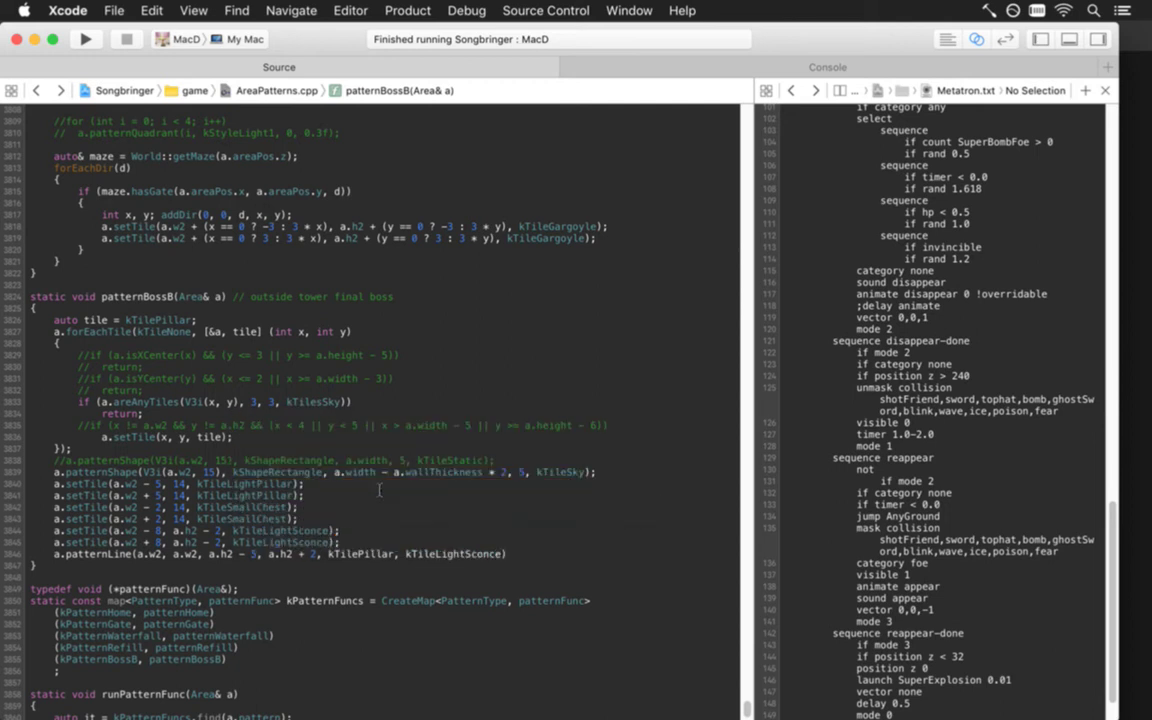
Step: Build the project, end the patternLine statement with a semicolon, and test the boss arena in the game
{"action": "key", "text": "cmd+r"}
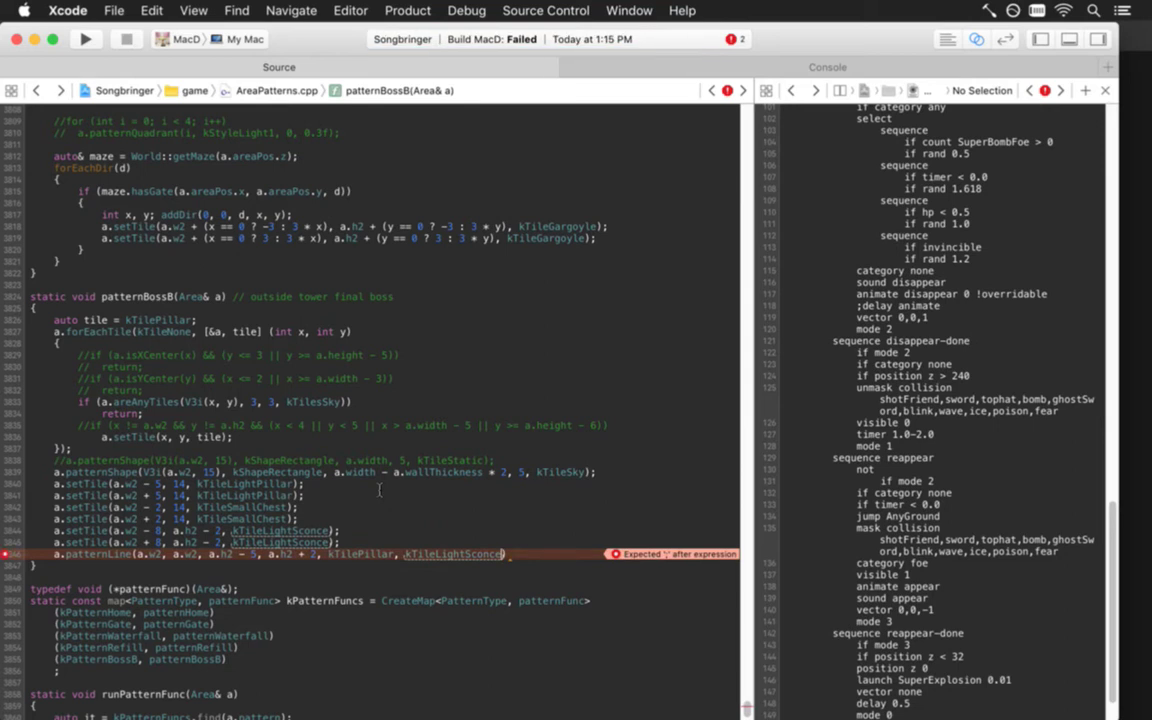
{"action": "key", "text": "Left"}
{"action": "type", "text": ";"}
{"action": "key", "text": "cmd+b"}
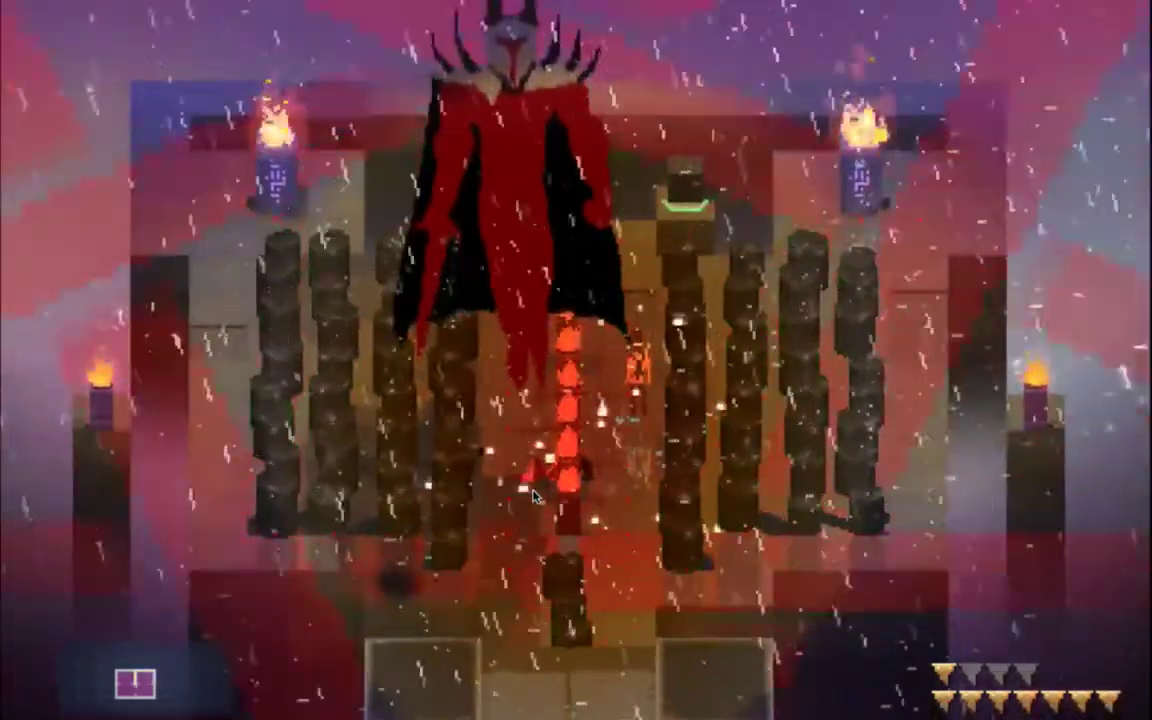
{"action": "key", "text": "super+q"}
Step: Replace kTileLightSconce with kTileLightPillar in the patternLine call
{"action": "key", "text": "BackSpace"}
{"action": "key", "text": "BackSpace"}
{"action": "key", "text": "BackSpace"}
{"action": "key", "text": "BackSpace"}
{"action": "key", "text": "BackSpace"}
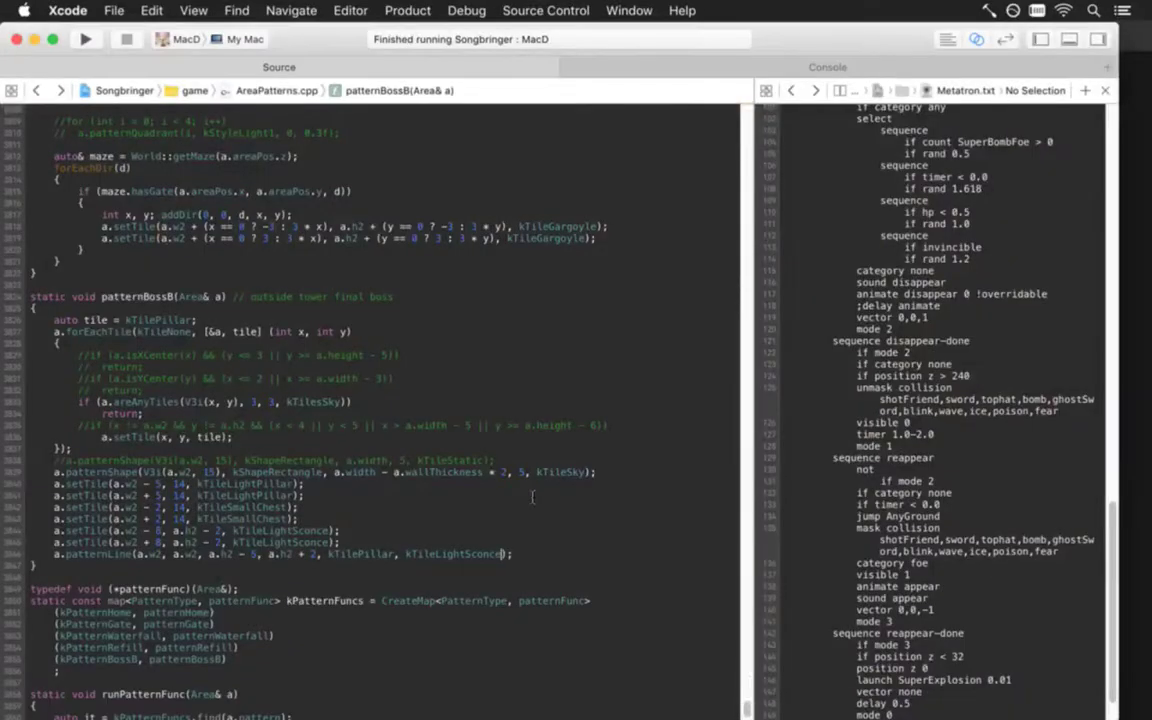
{"action": "type", "text": "Pill"}
{"action": "key", "text": "Return"}
Step: Open Constants.cpp and find the getPatternFlags function by searching for patternflags
{"action": "key", "text": "super+shift+o"}
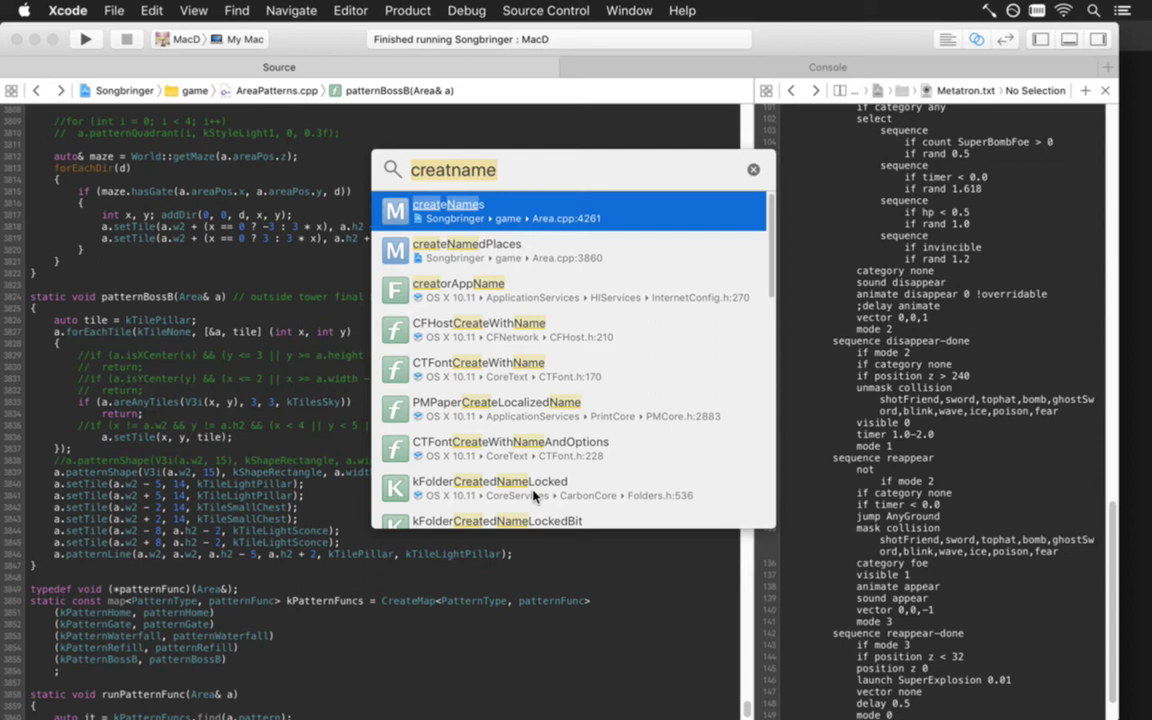
{"action": "key", "text": "Escape"}
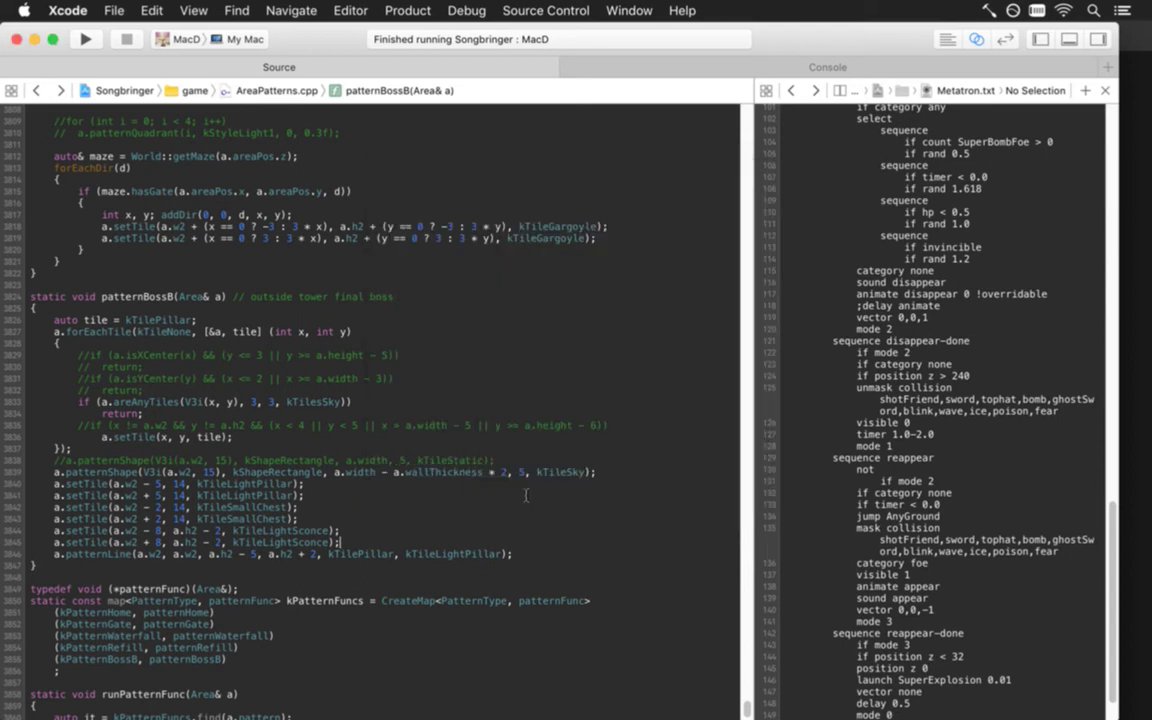
{"action": "key", "text": "super+shift+o"}
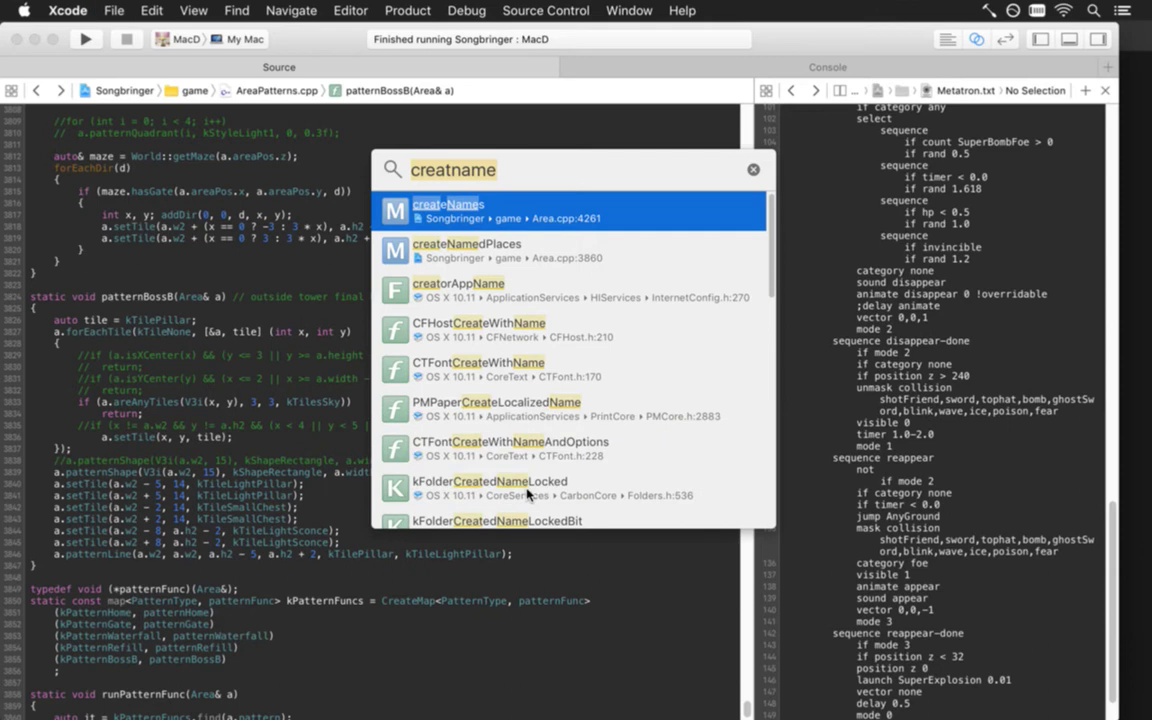
{"action": "type", "text": "constcp"}
{"action": "key", "text": "Return"}
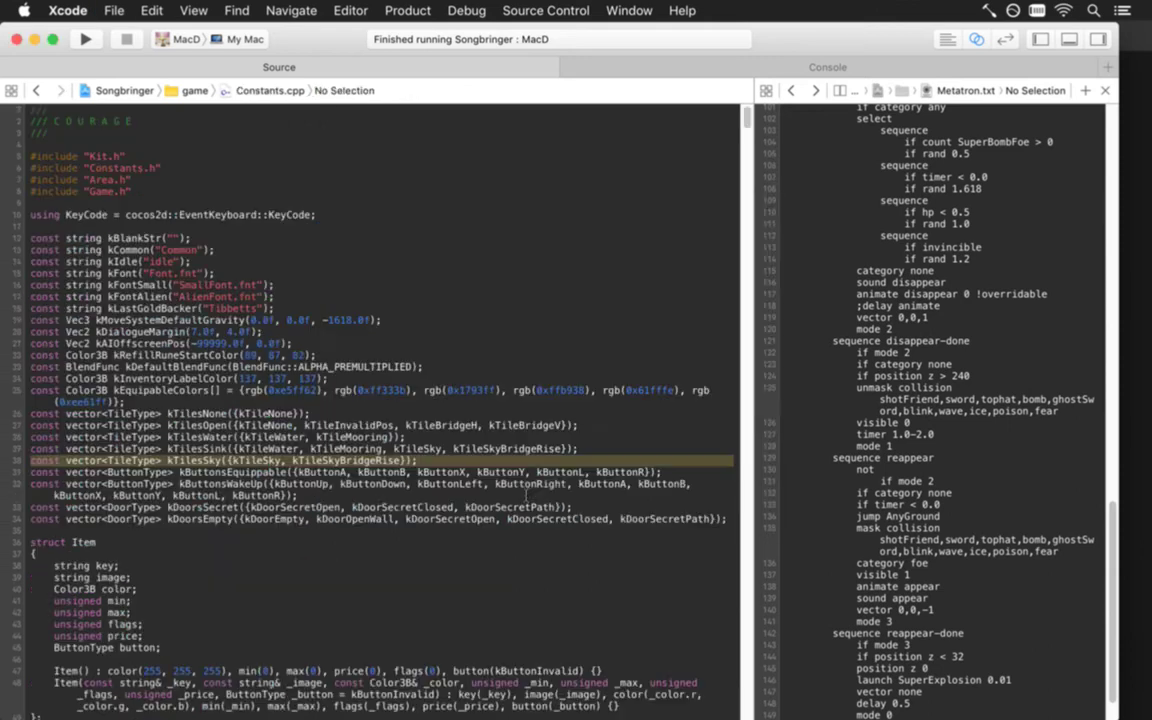
{"action": "key", "text": "super+f"}
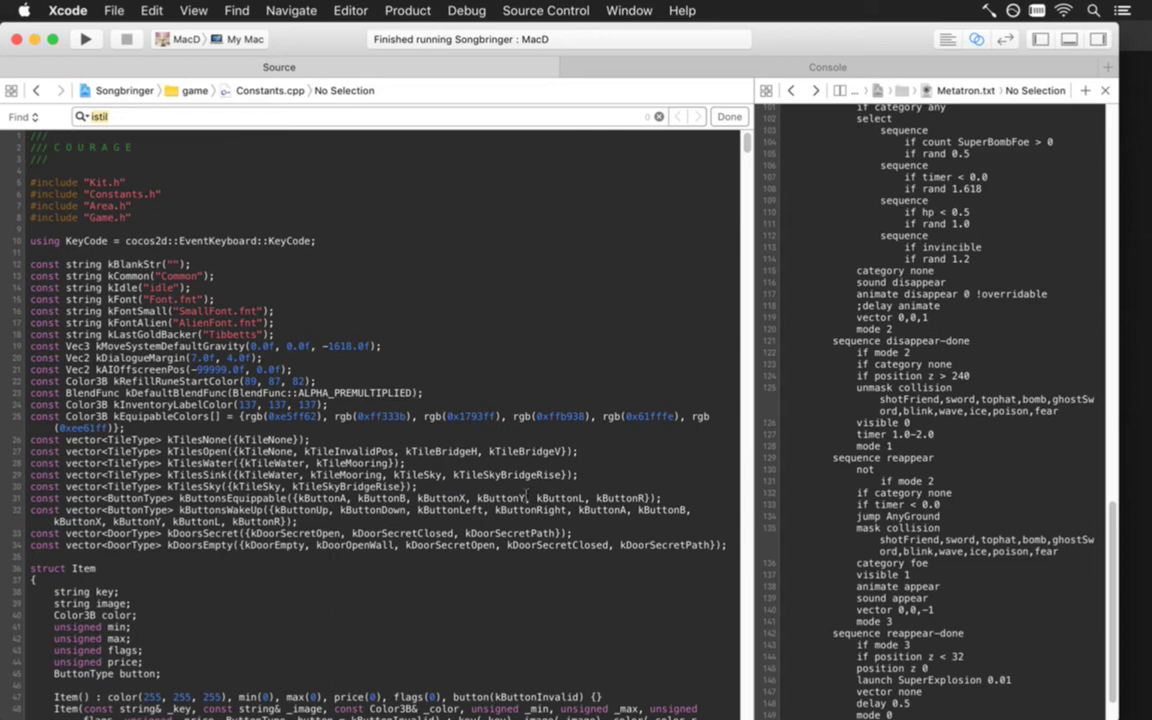
{"action": "type", "text": "patternflags"}
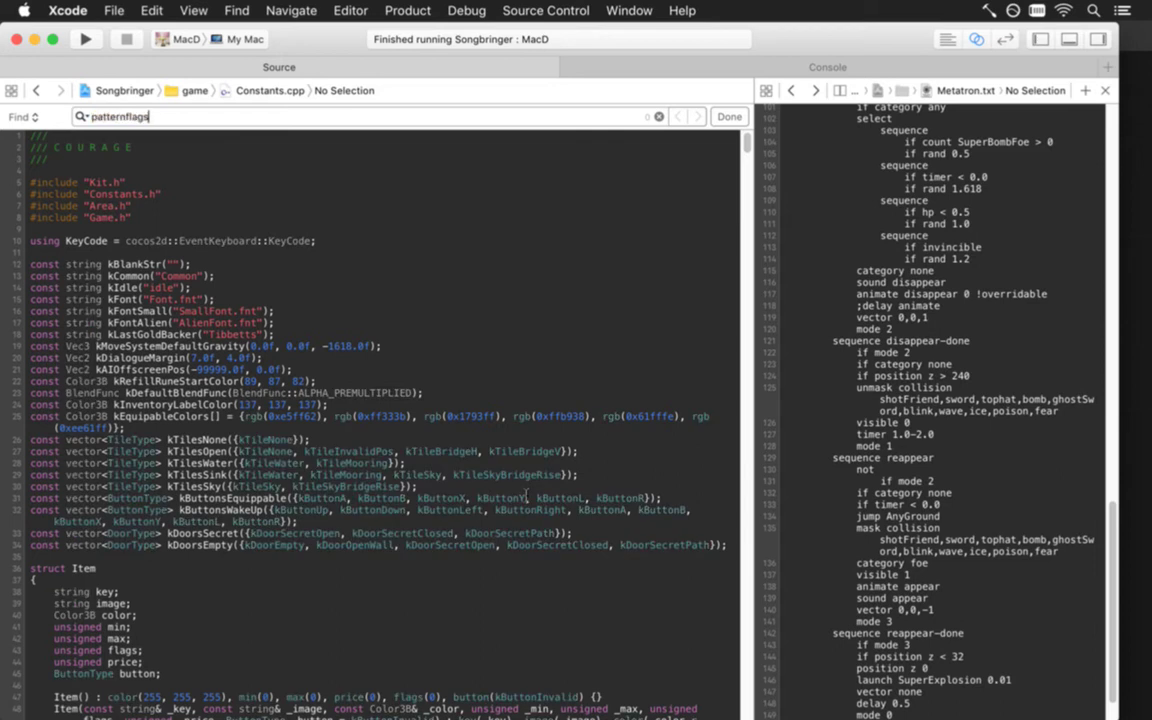
{"action": "key", "text": "Return"}
{"action": "key", "text": "Escape"}
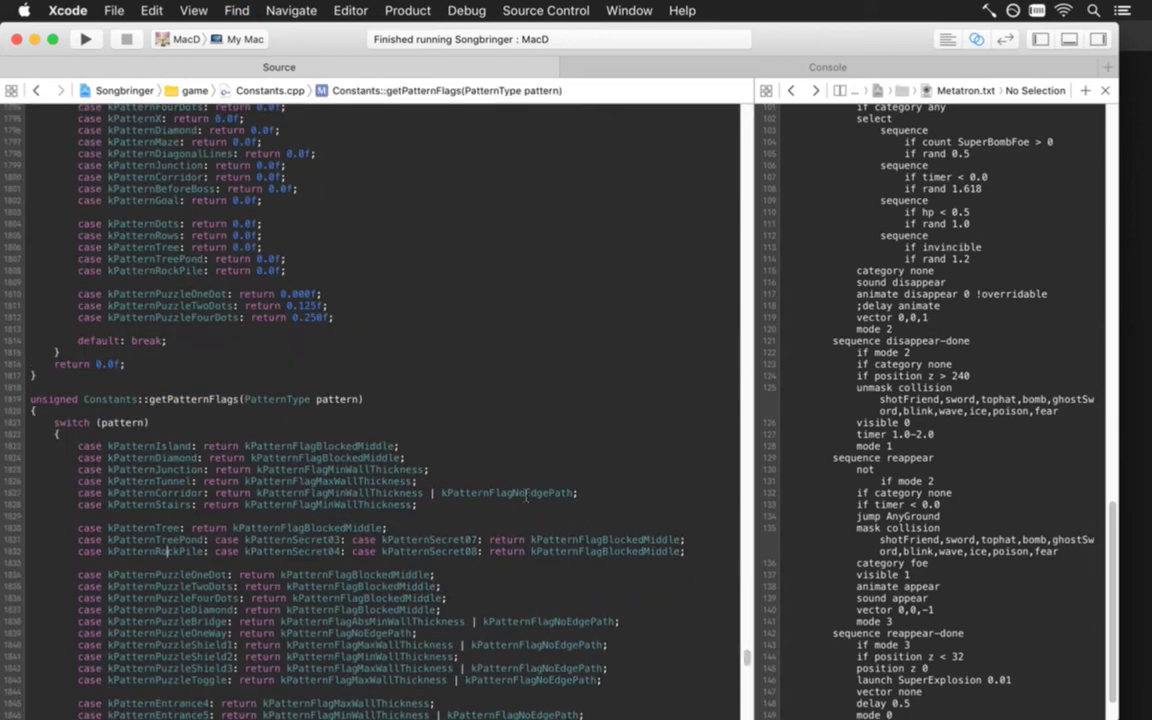
Step: Make the kPatternBossB case in getPatternFlags return kPatternFlagNoEdgePath and test the arena in the game
{"action": "scroll", "coordinate": [527, 492], "scroll_direction": "down", "scroll_amount": 10}
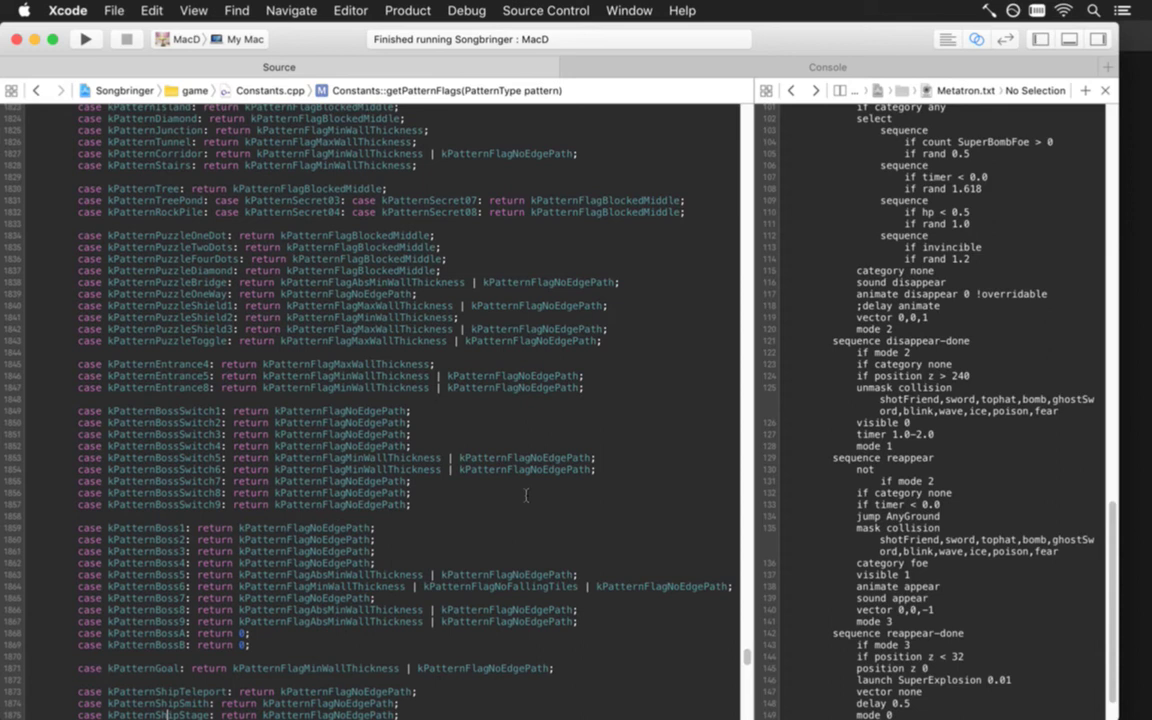
{"action": "scroll", "coordinate": [527, 494], "scroll_direction": "down", "scroll_amount": 3}
{"action": "key", "text": "Left"}
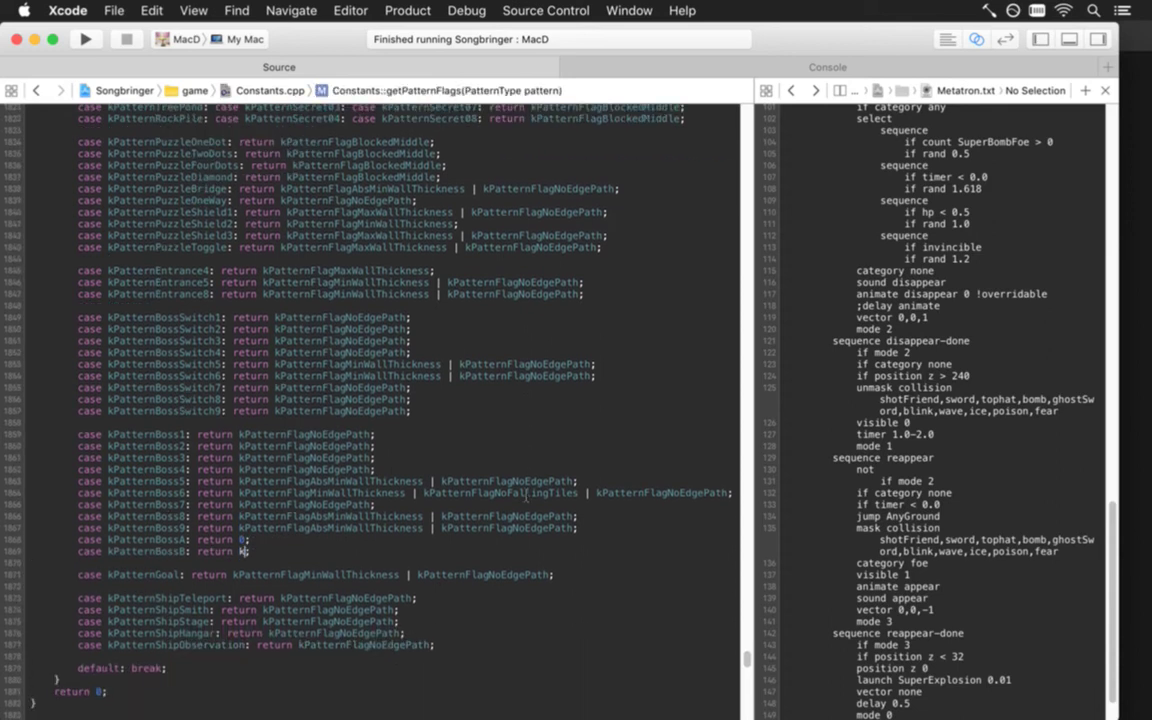
{"action": "type", "text": "kPatternFlagNoEdgePath;"}
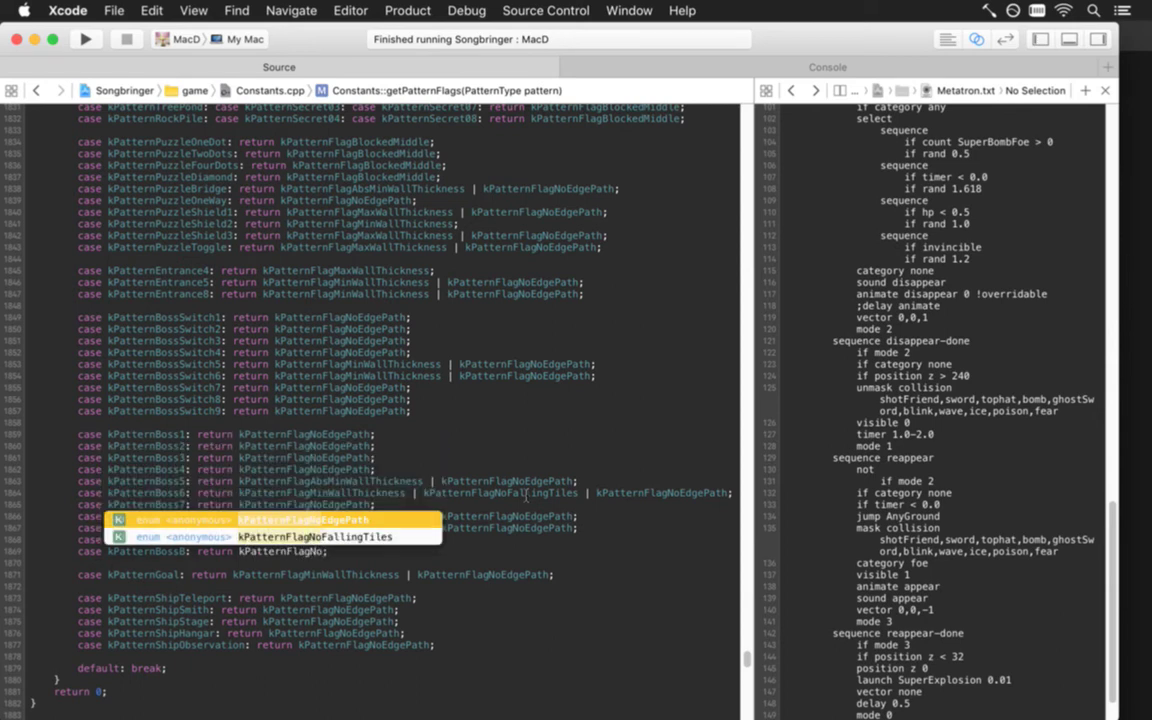
{"action": "key", "text": "Return"}
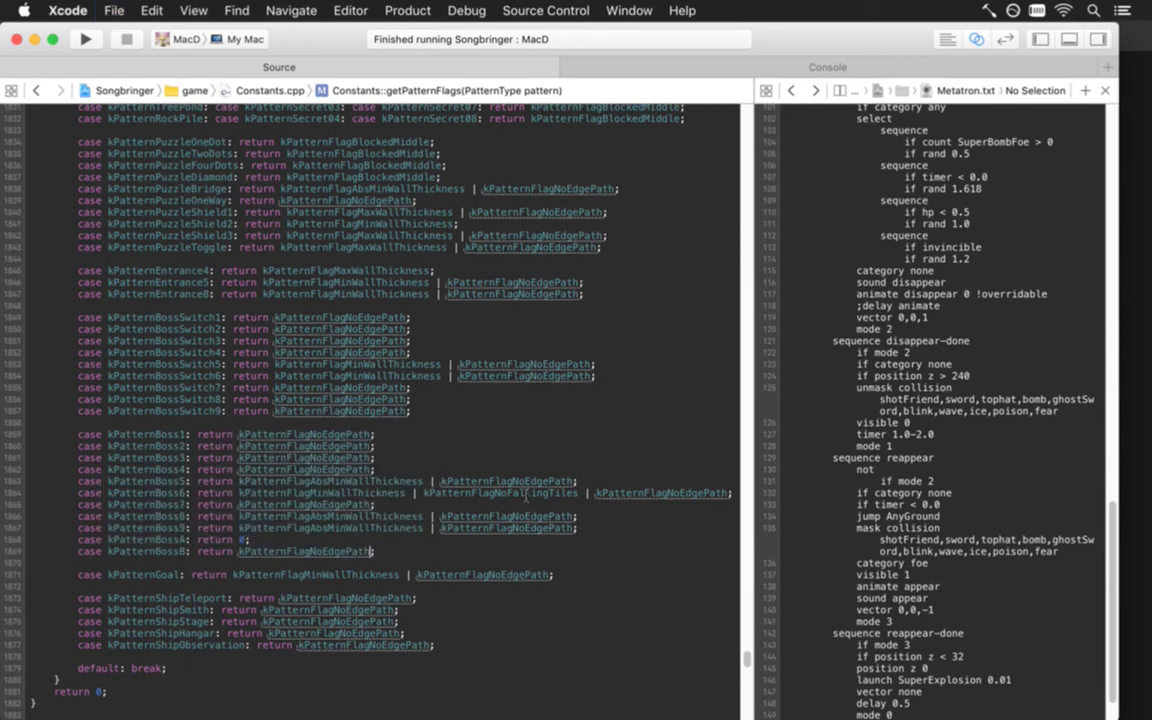
{"action": "key", "text": "super+r"}
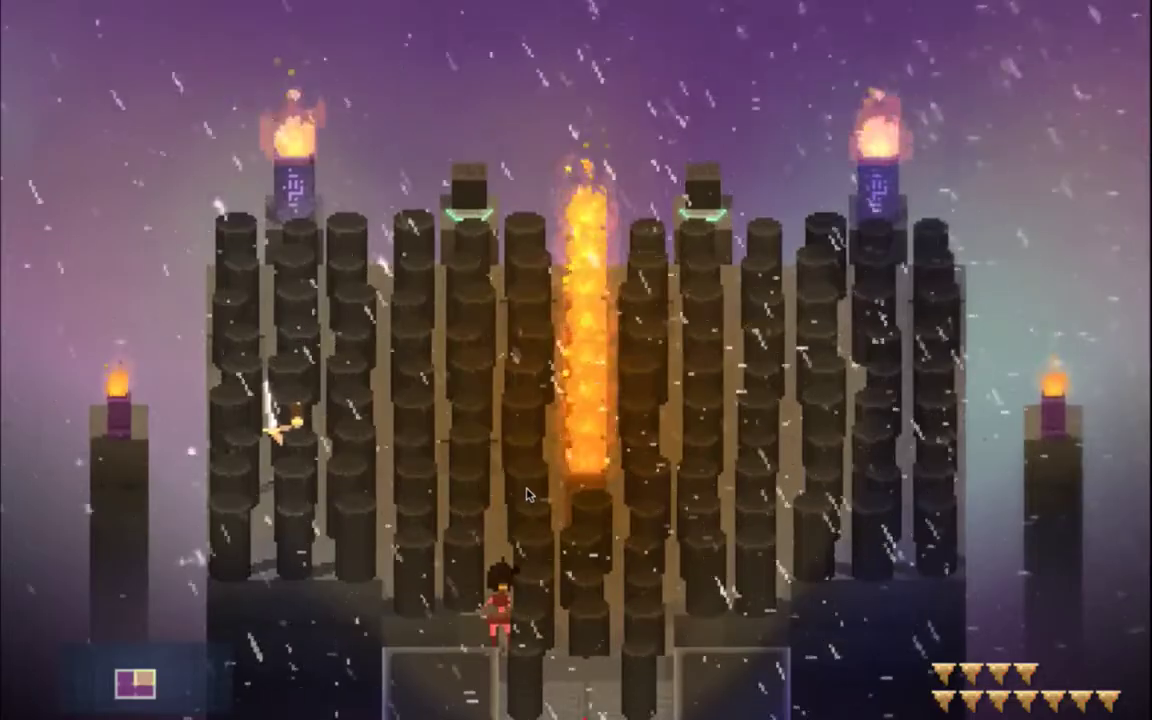
{"action": "key", "text": "super+q"}
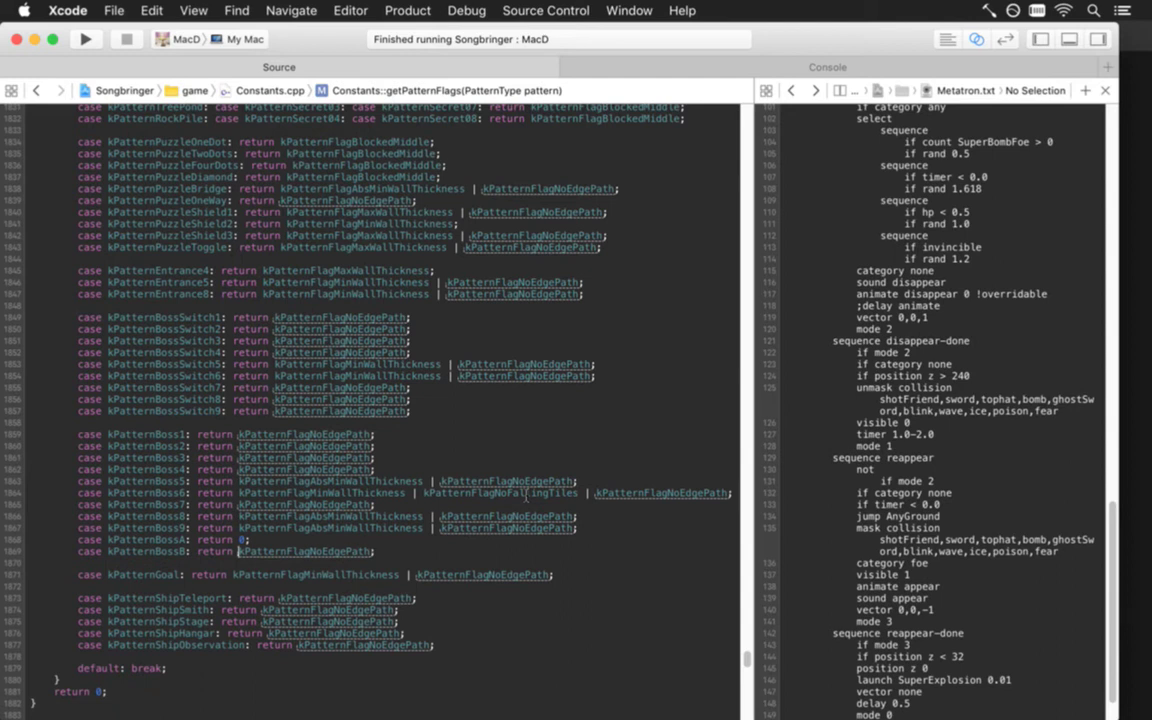
Step: Make the kPatternBossB case return 0, comment out its kPatternFlagNoEdgePath value, and test the arena in the game
{"action": "key", "text": "alt+Left"}
{"action": "type", "text": "0;//"}
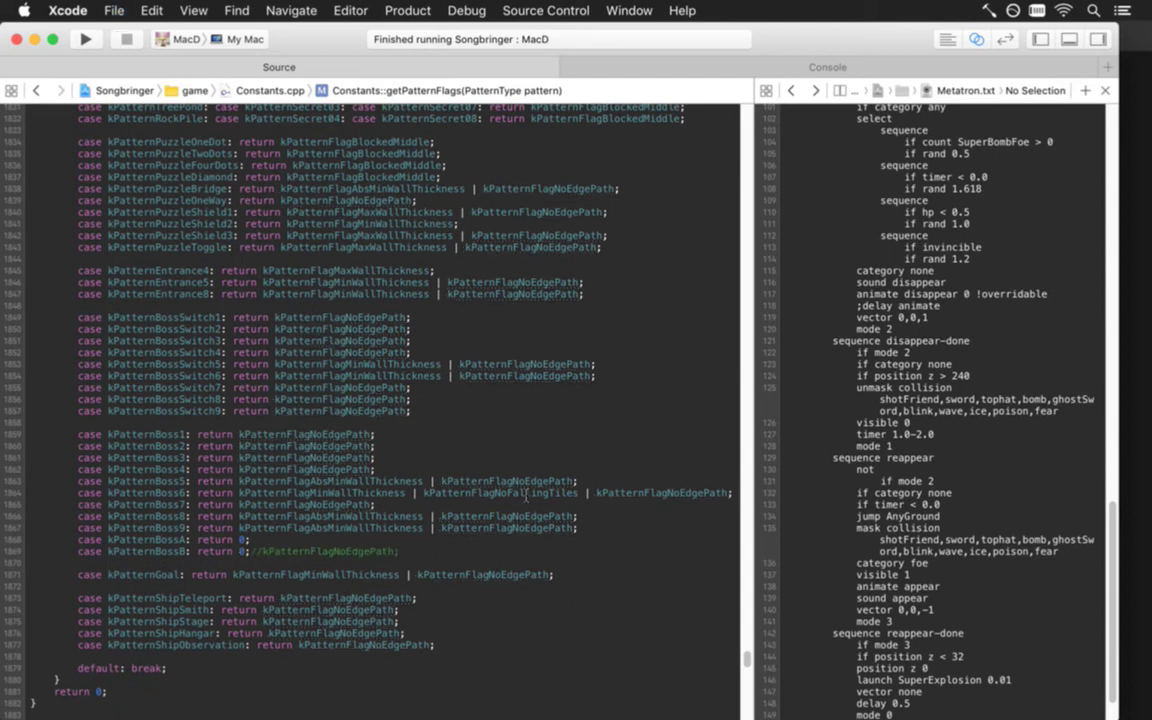
{"action": "key", "text": "super+r"}
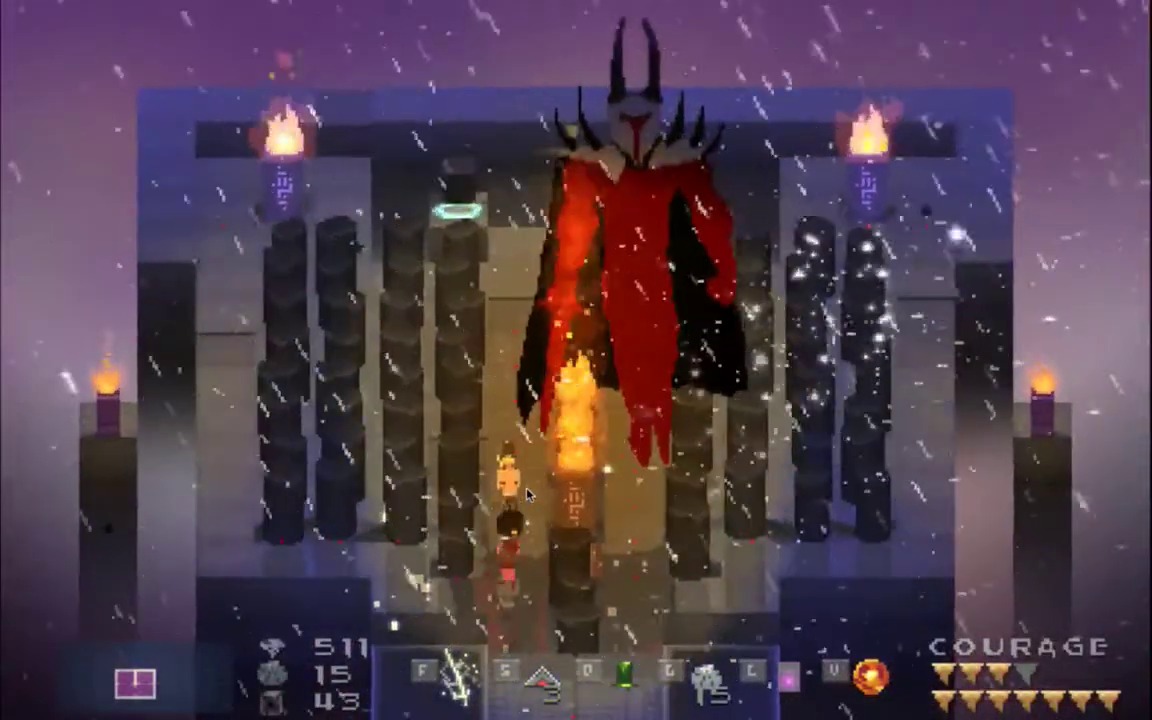
{"action": "key", "text": "super+q"}
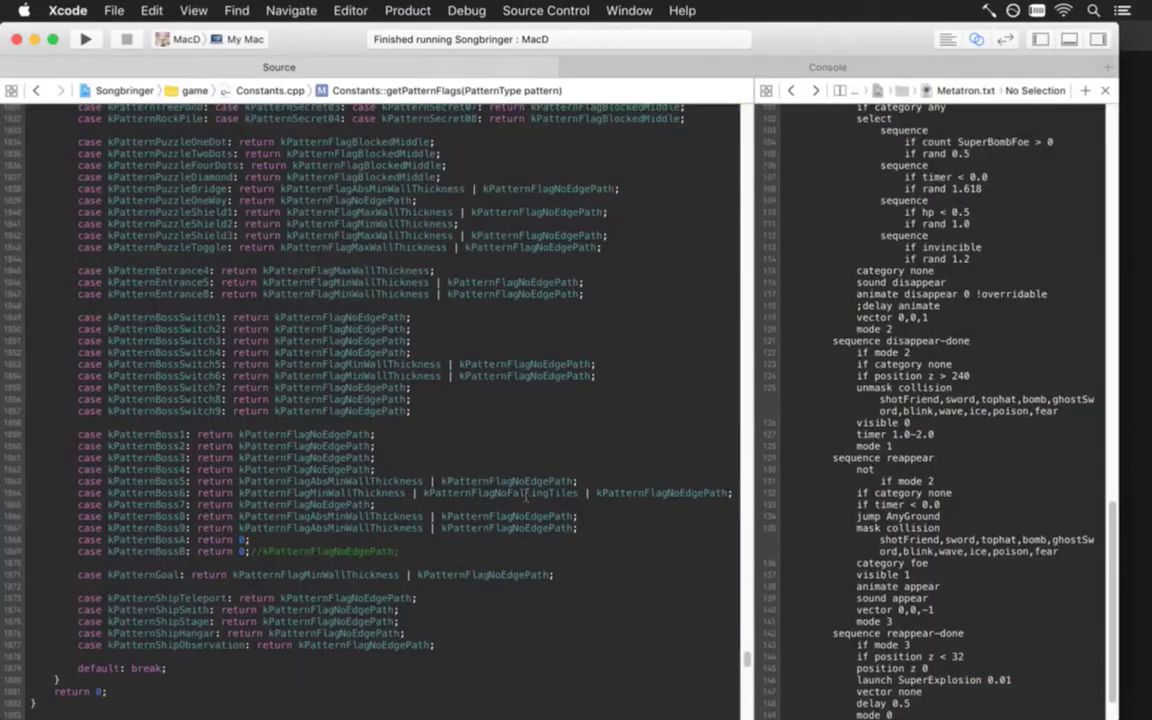
Step: Preview the 1.18.36 PM boss fight screenshot on the desktop and open it in Photoshop for inspection
{"action": "key", "text": "F11"}
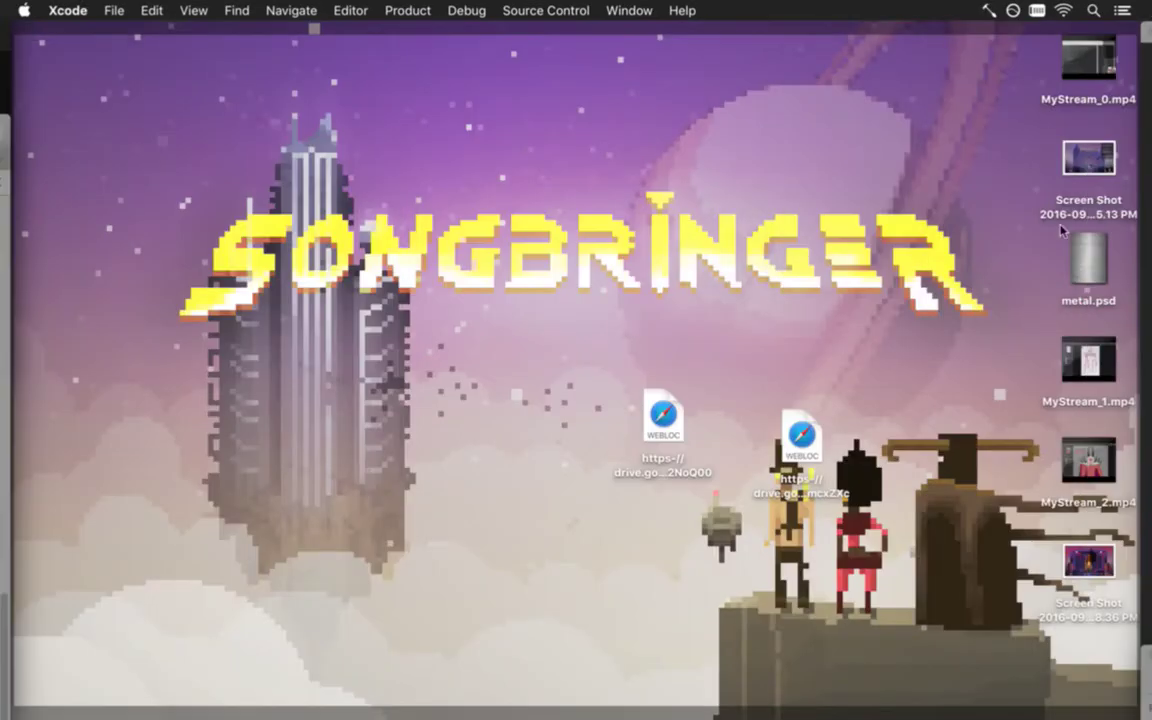
{"action": "left_click", "coordinate": [1092, 568]}
{"action": "key", "text": "space"}
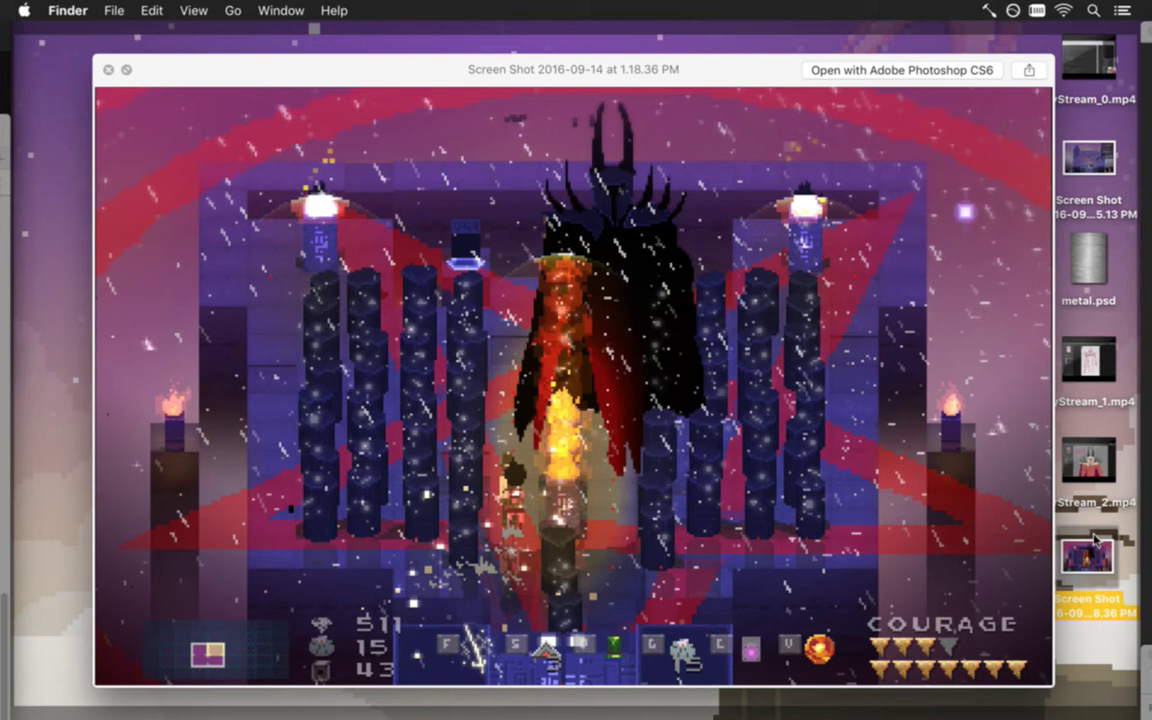
{"action": "key", "text": "space"}
{"action": "right_click", "coordinate": [1096, 552]}
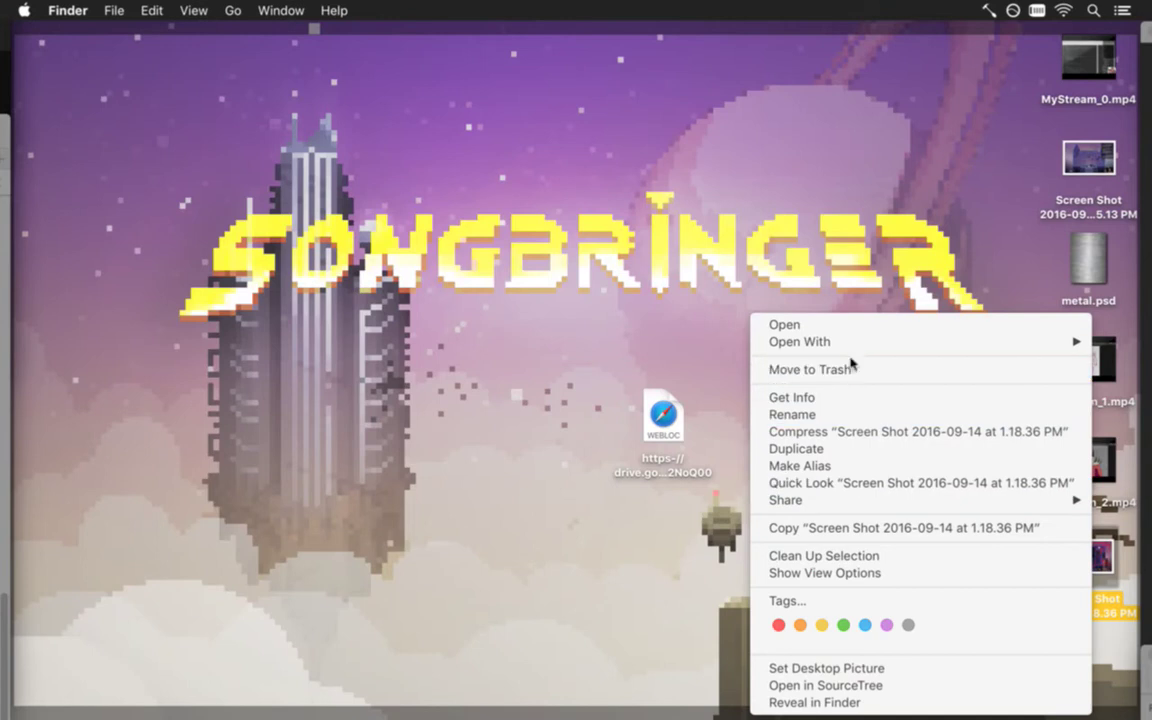
{"action": "mouse_move", "coordinate": [841, 342]}
{"action": "left_click", "coordinate": [655, 337]}
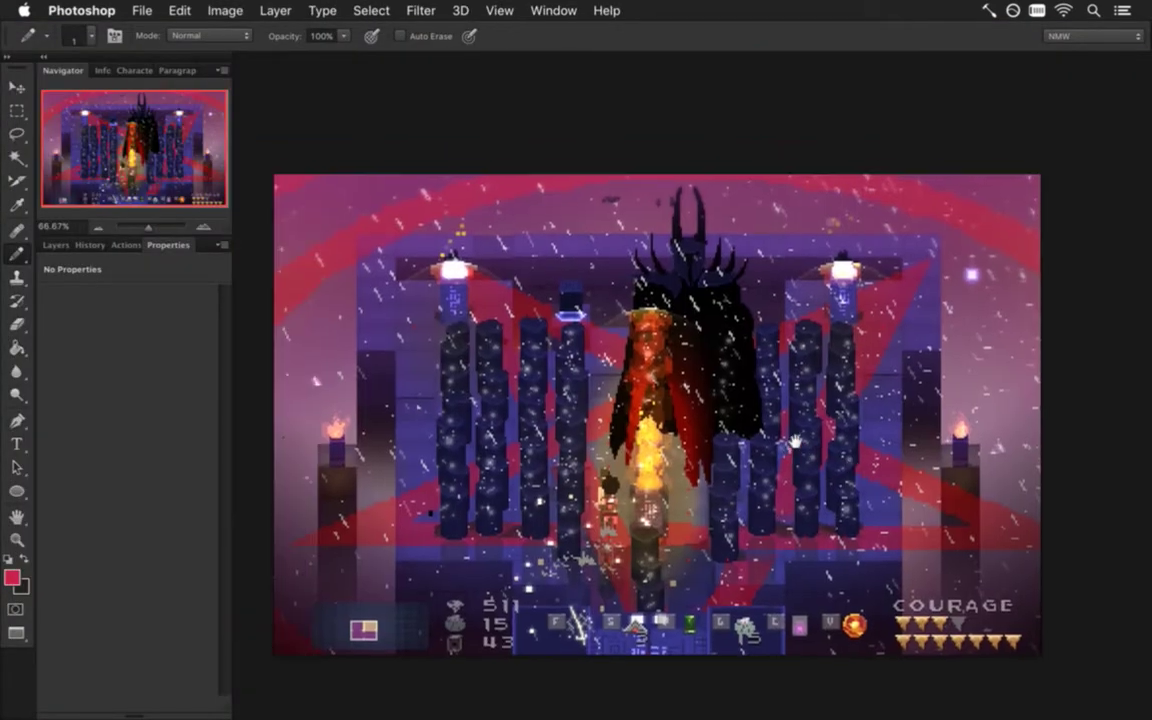
{"action": "left_click_drag", "start_coordinate": [796, 441], "coordinate": [802, 433]}
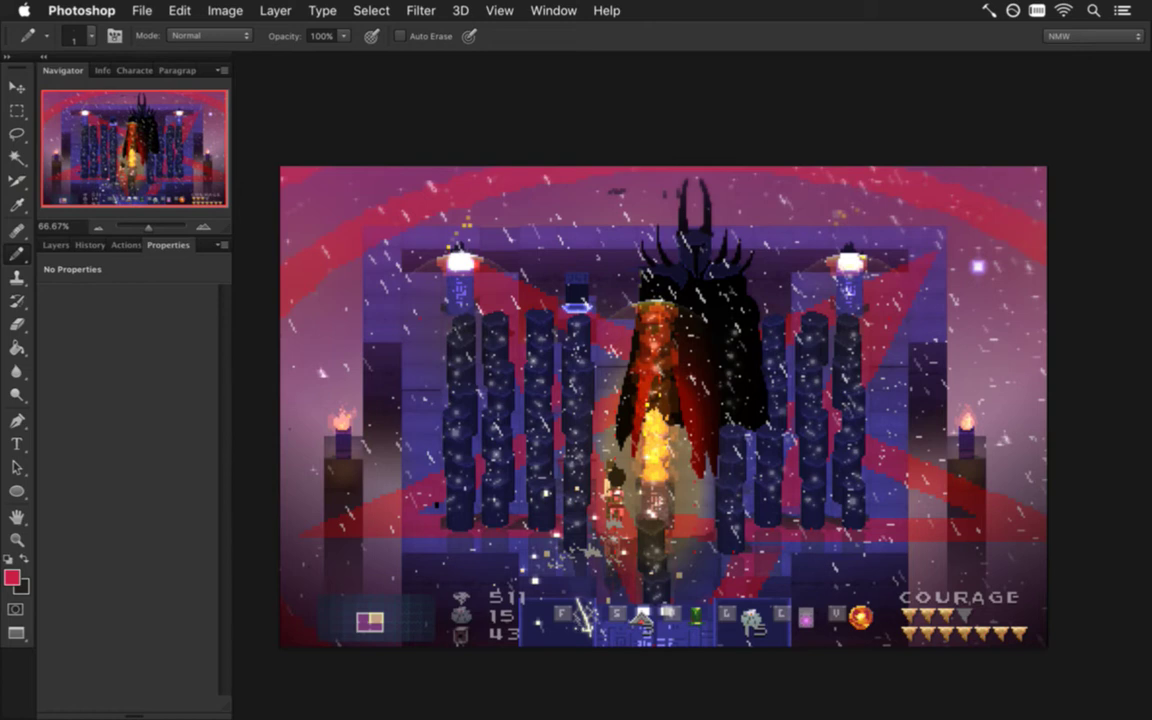
Step: Switch back to Xcode and open the createNamedPlaces function in Area.cpp by searching for crenamed
{"action": "key", "text": "super+Tab"}
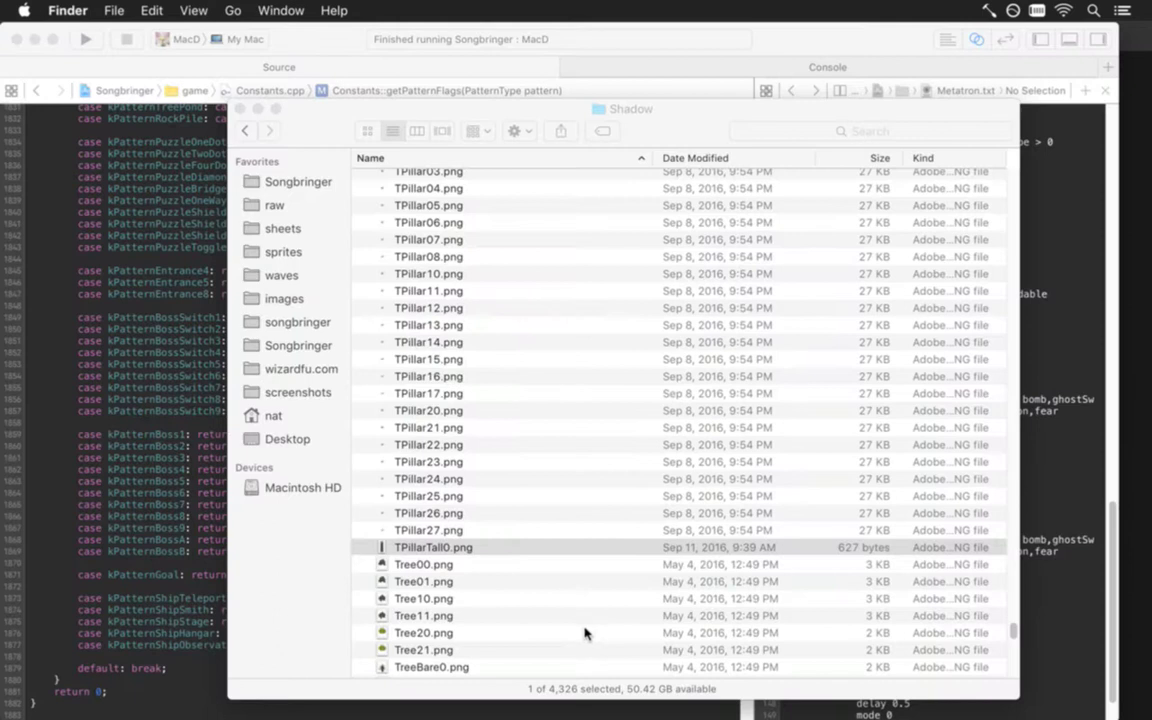
{"action": "left_click", "coordinate": [163, 592]}
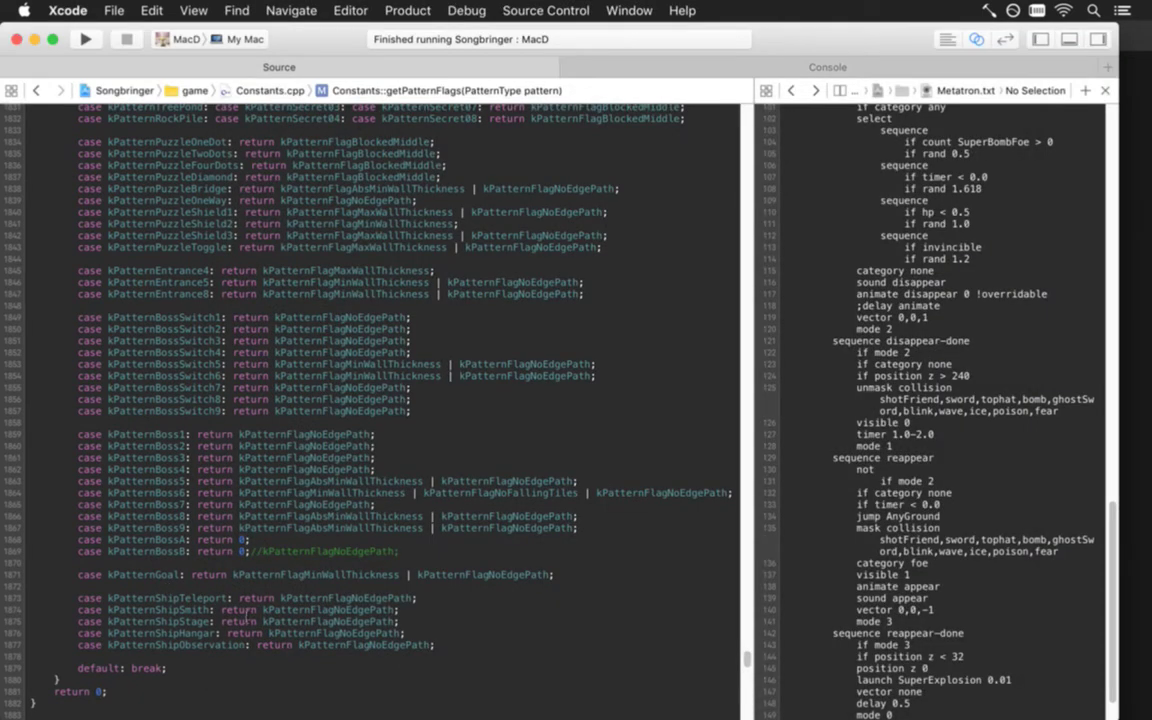
{"action": "key", "text": "ctrl+super+Left"}
{"action": "key", "text": "ctrl+super+Left"}
{"action": "key", "text": "ctrl+super+Left"}
{"action": "key", "text": "ctrl+super+Right"}
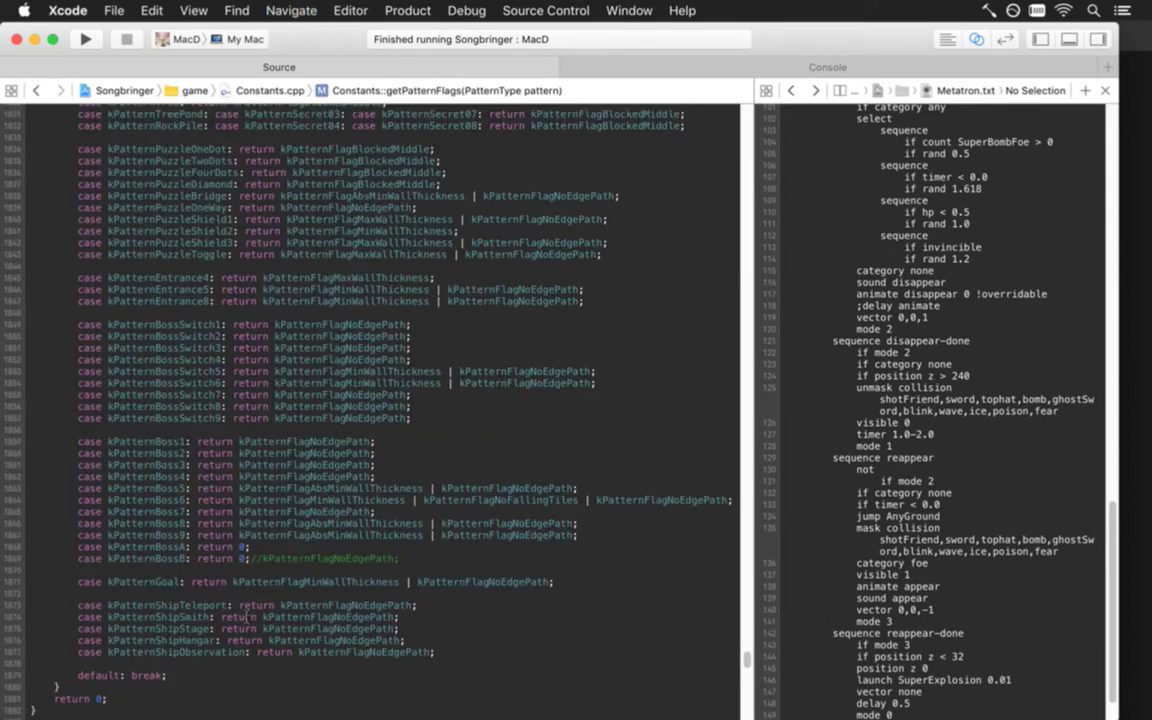
{"action": "key", "text": "super+shift+o"}
{"action": "type", "text": "constcp"}
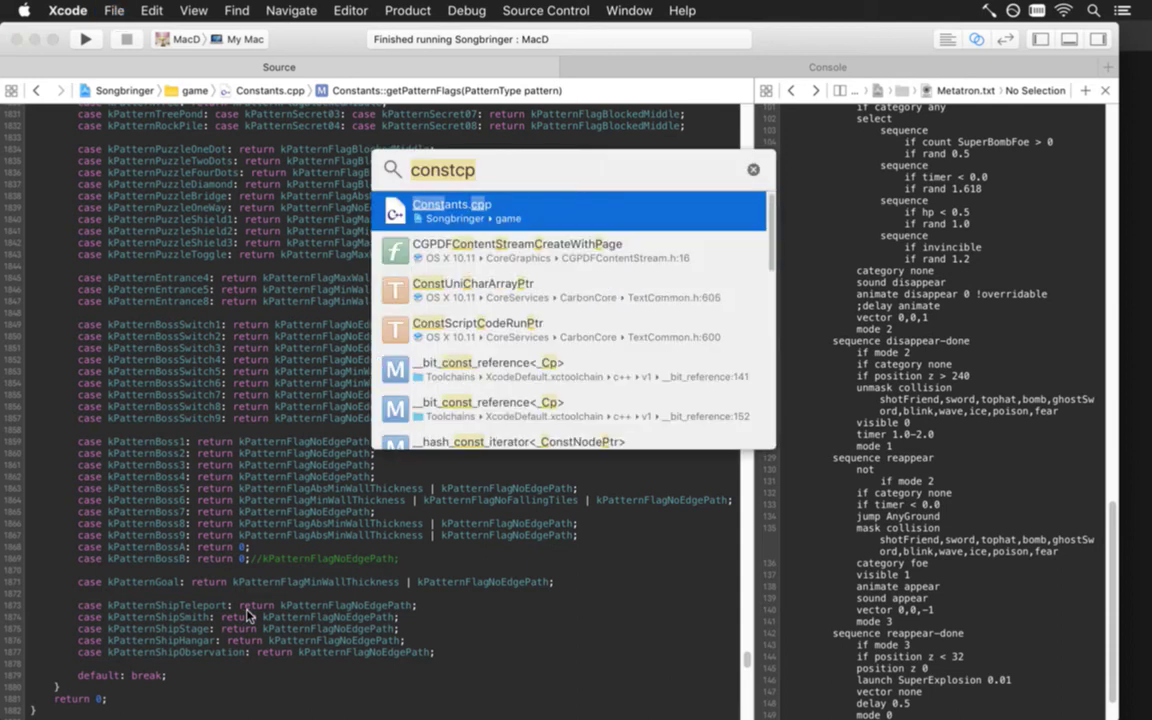
{"action": "key", "text": "super+a"}
{"action": "type", "text": "crenamed"}
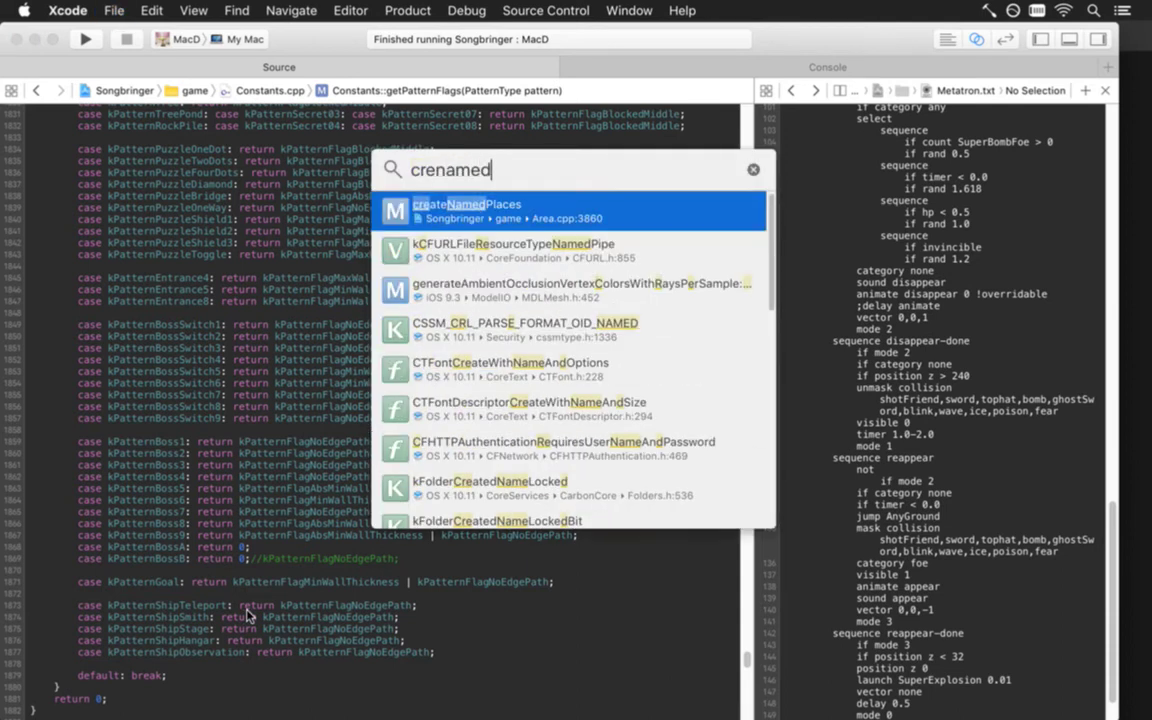
{"action": "key", "text": "Return"}
Step: Add the statement Entity::get<RenderComponent>(entities.back()); below the AnyGround entity creation in createNamedPlaces
{"action": "scroll", "coordinate": [245, 617], "scroll_direction": "down", "scroll_amount": 10}
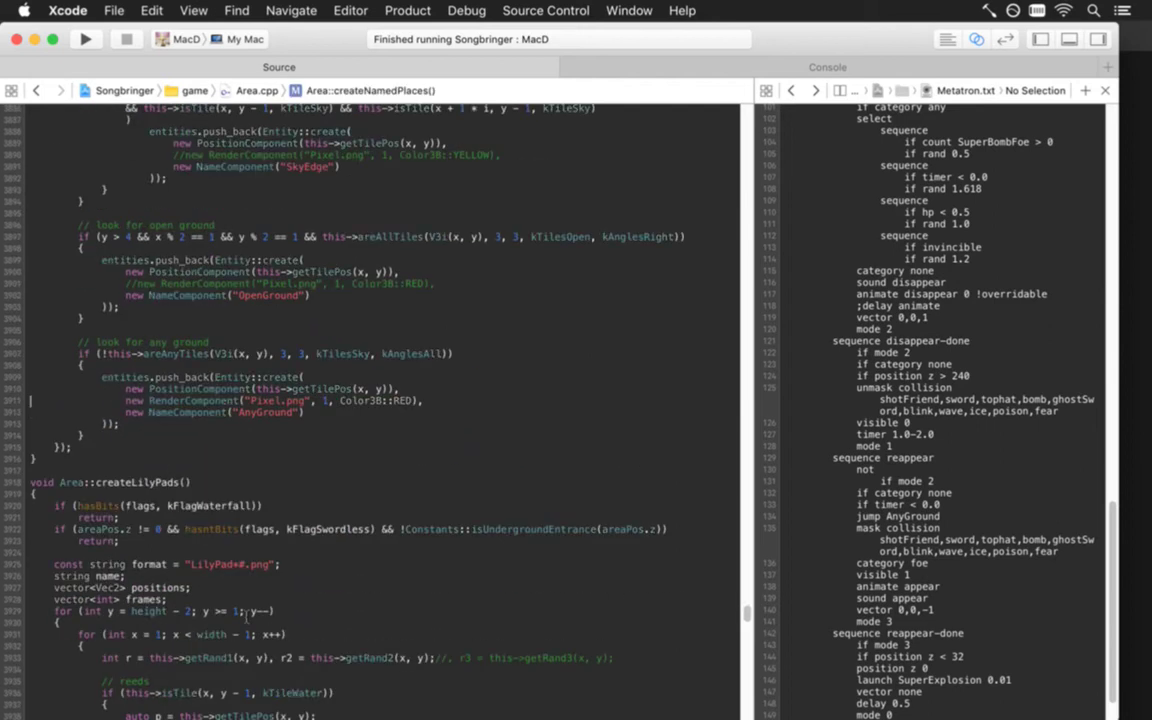
{"action": "key", "text": "Down"}
{"action": "key", "text": "Down"}
{"action": "key", "text": "Up"}
{"action": "key", "text": "Down"}
{"action": "key", "text": "super+Right"}
{"action": "key", "text": "Return"}
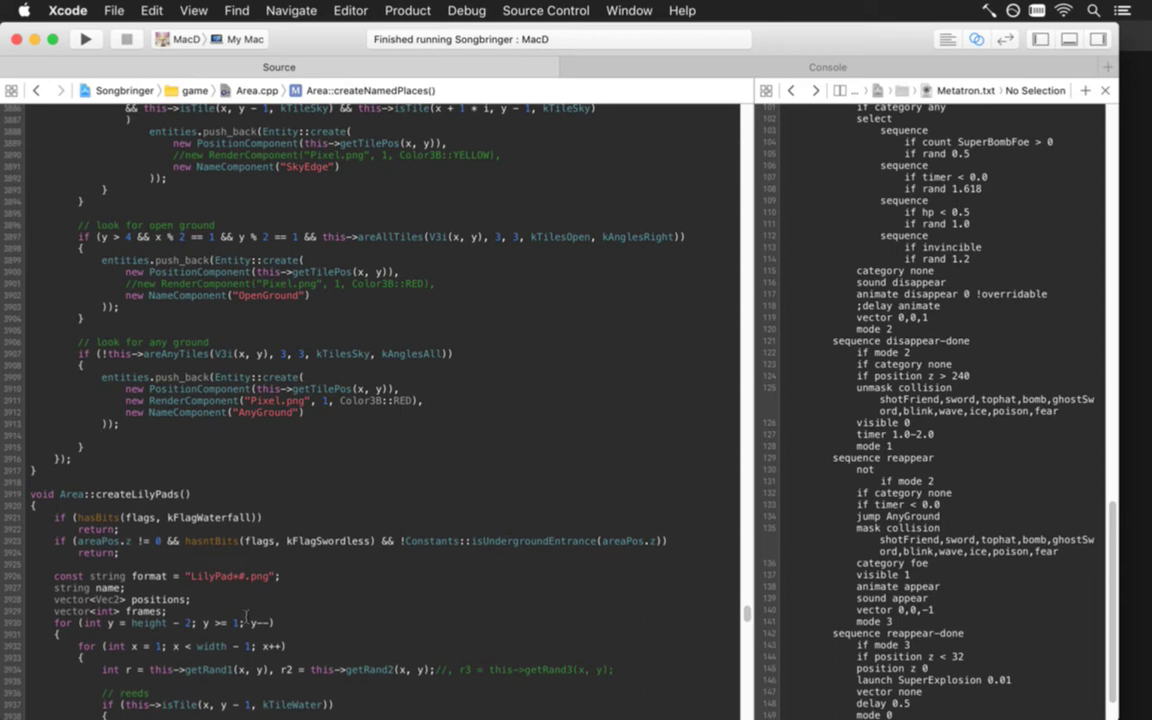
{"action": "type", "text": "Entit"}
{"action": "type", "text": "y::get"}
{"action": "key", "text": "Return"}
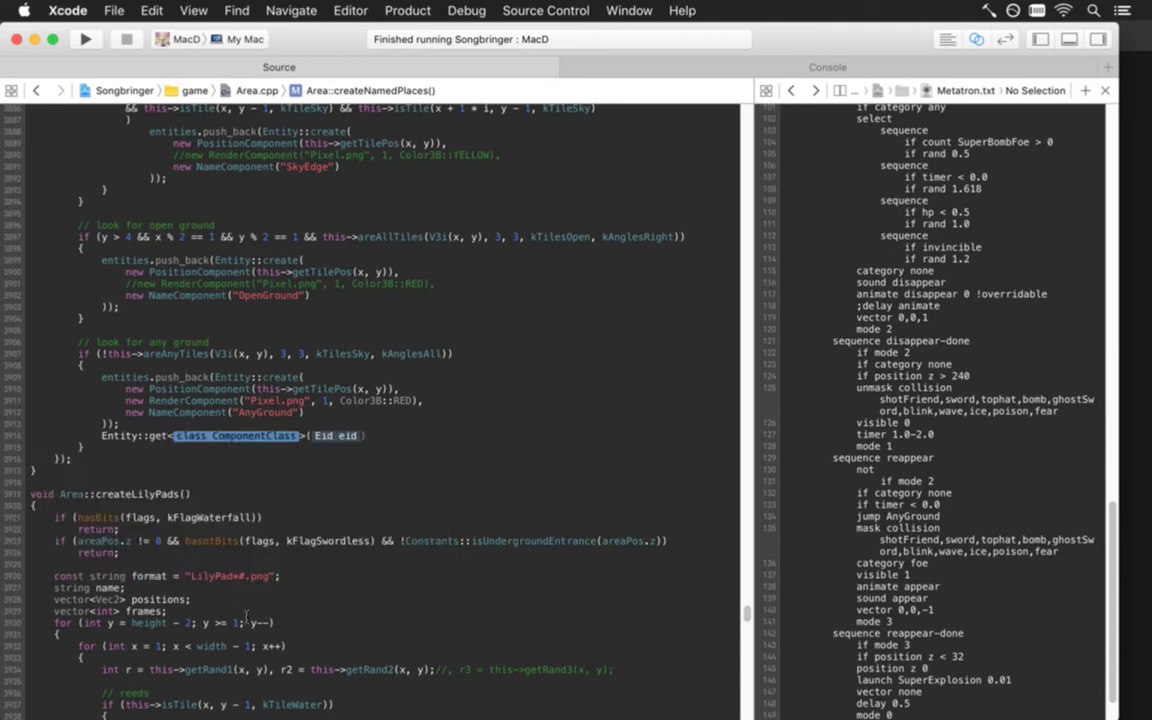
{"action": "type", "text": "Render"}
{"action": "key", "text": "Return"}
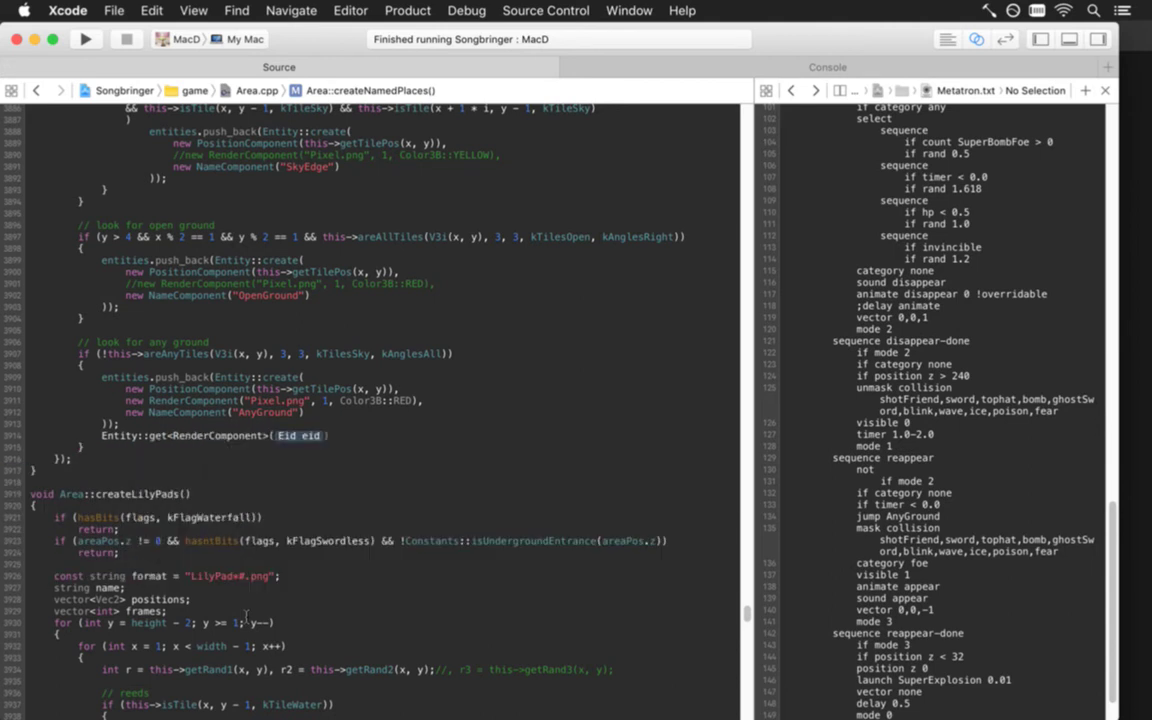
{"action": "type", "text": "entities.b"}
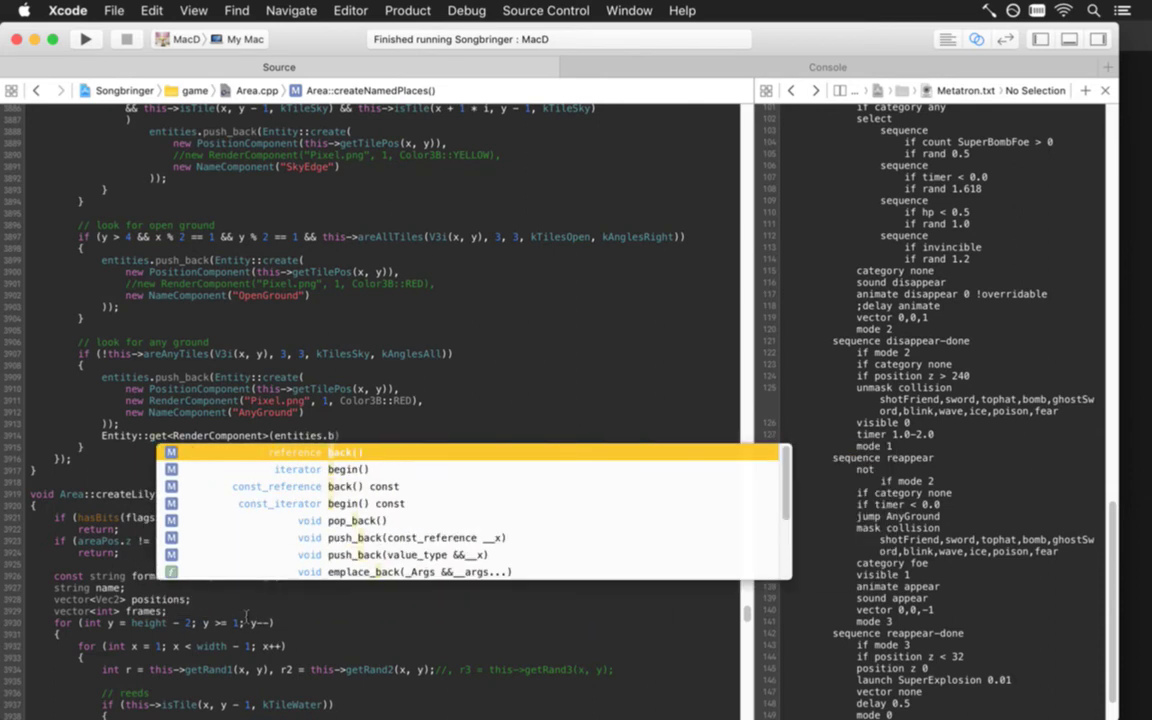
{"action": "key", "text": "Return"}
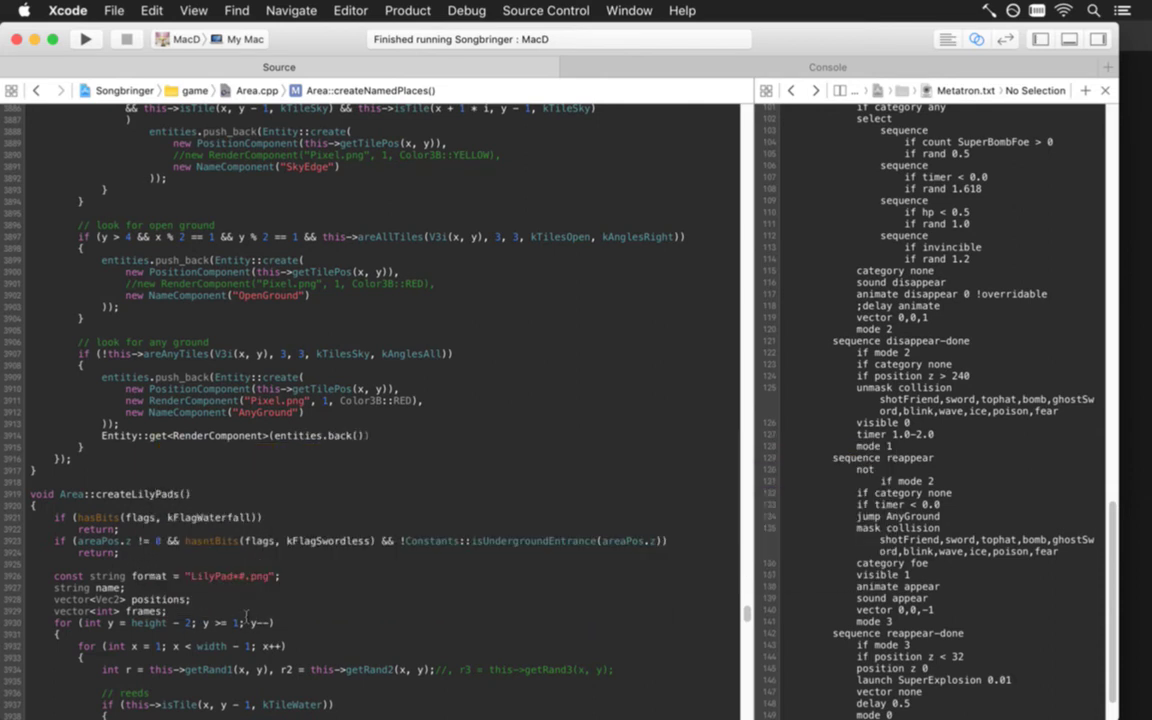
{"action": "type", "text": ");"}
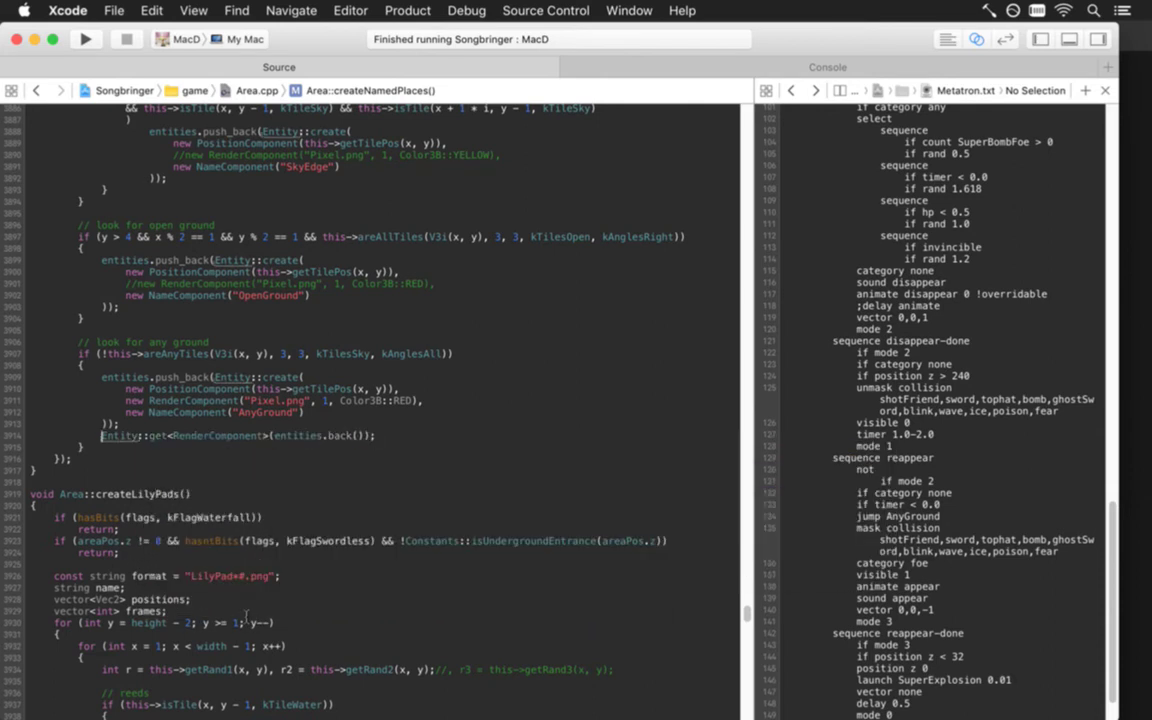
Step: Assign the fetched RenderComponent to auto& render and add render.sprite.setScale(2.0f); on the following line
{"action": "type", "text": "auto& render ="}
{"action": "key", "text": "super+Right"}
{"action": "key", "text": "Return"}
{"action": "type", "text": "render."}
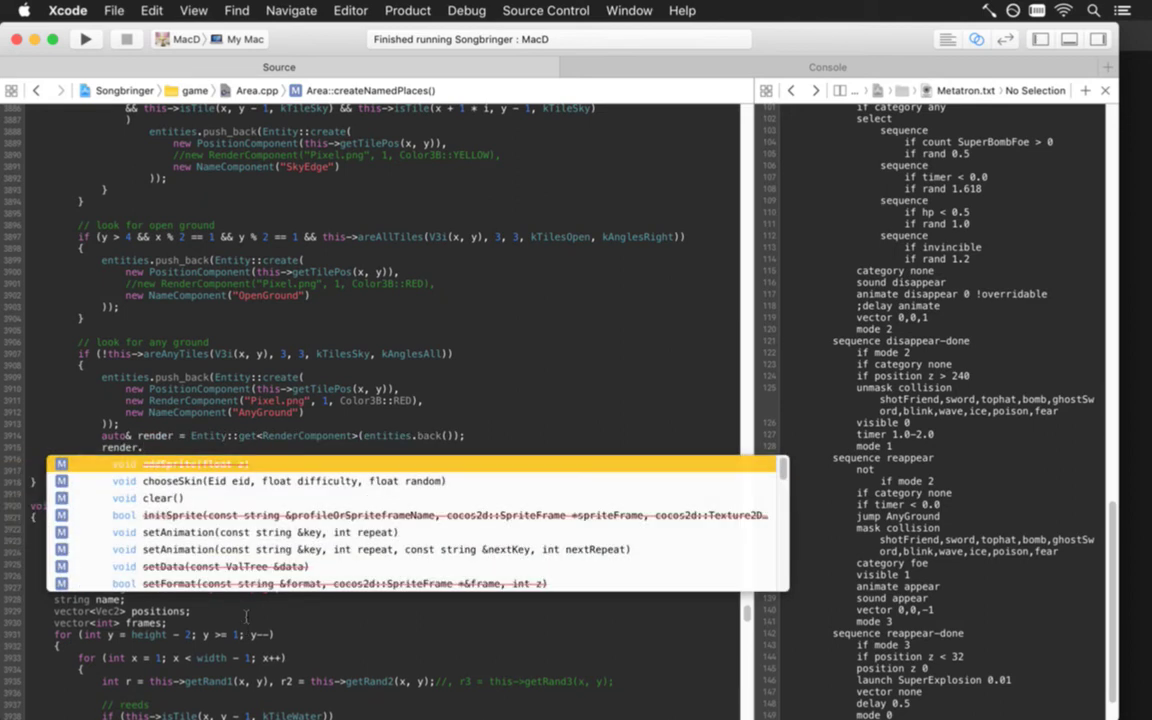
{"action": "type", "text": "sprite.set"}
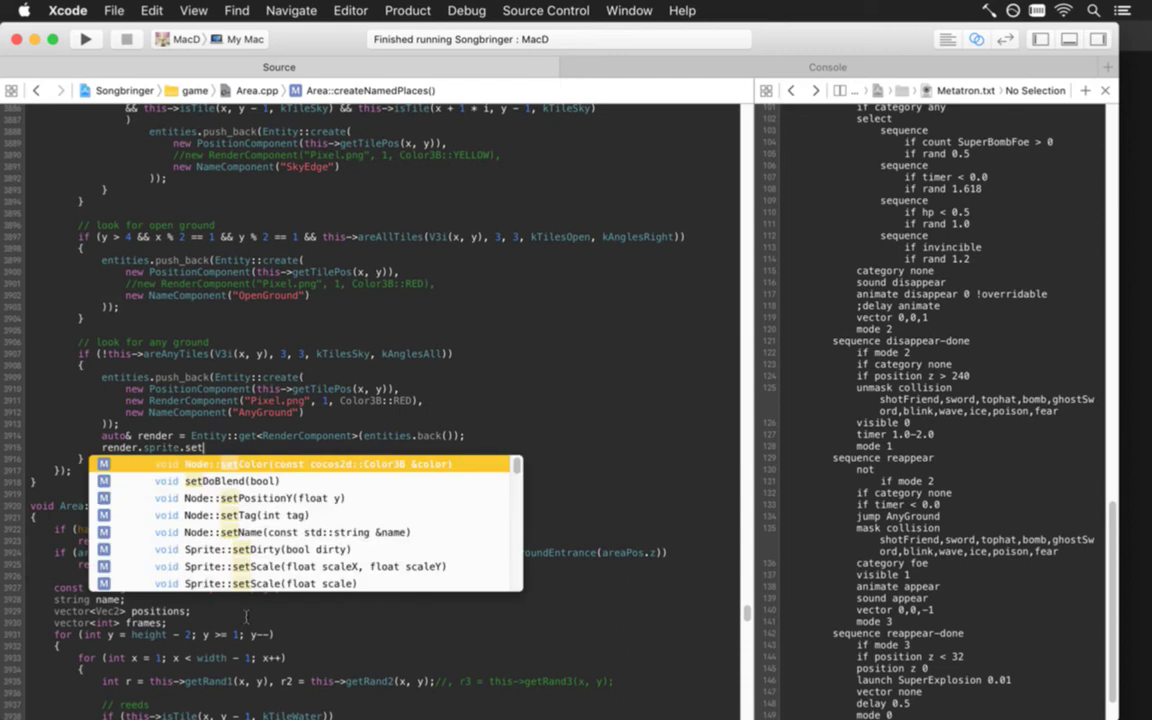
{"action": "type", "text": "Scale(float scaleX, float scaleY)"}
{"action": "key", "text": "Return"}
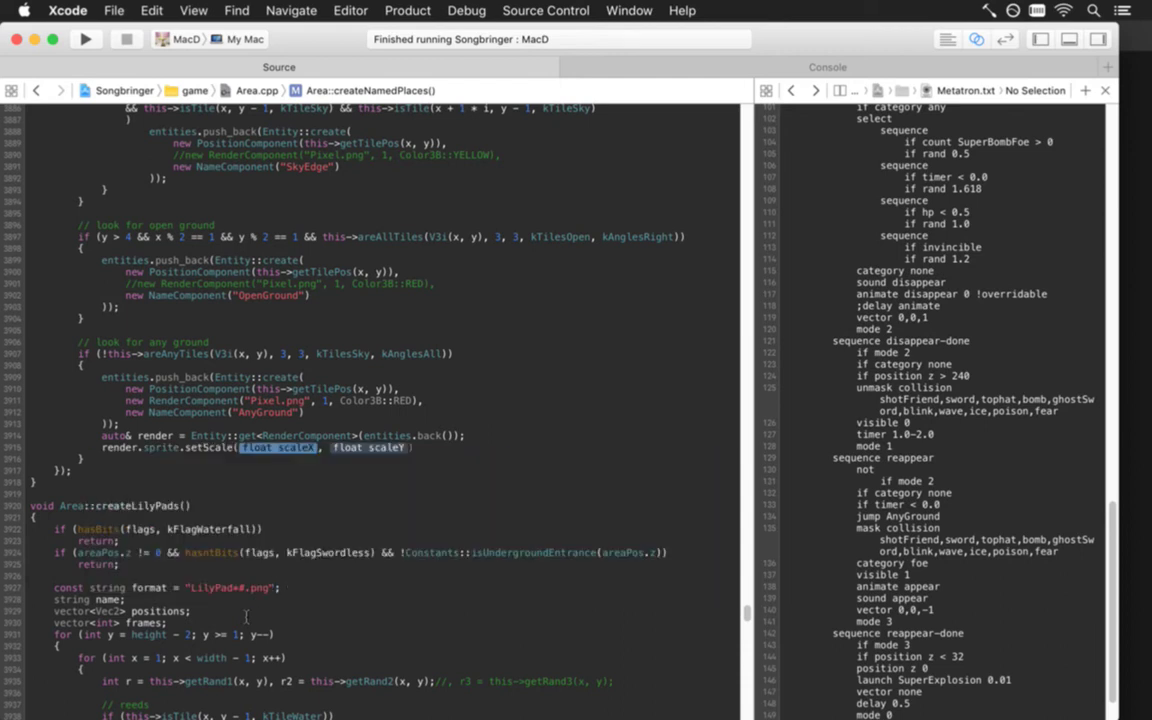
{"action": "type", "text": "2.0f"}
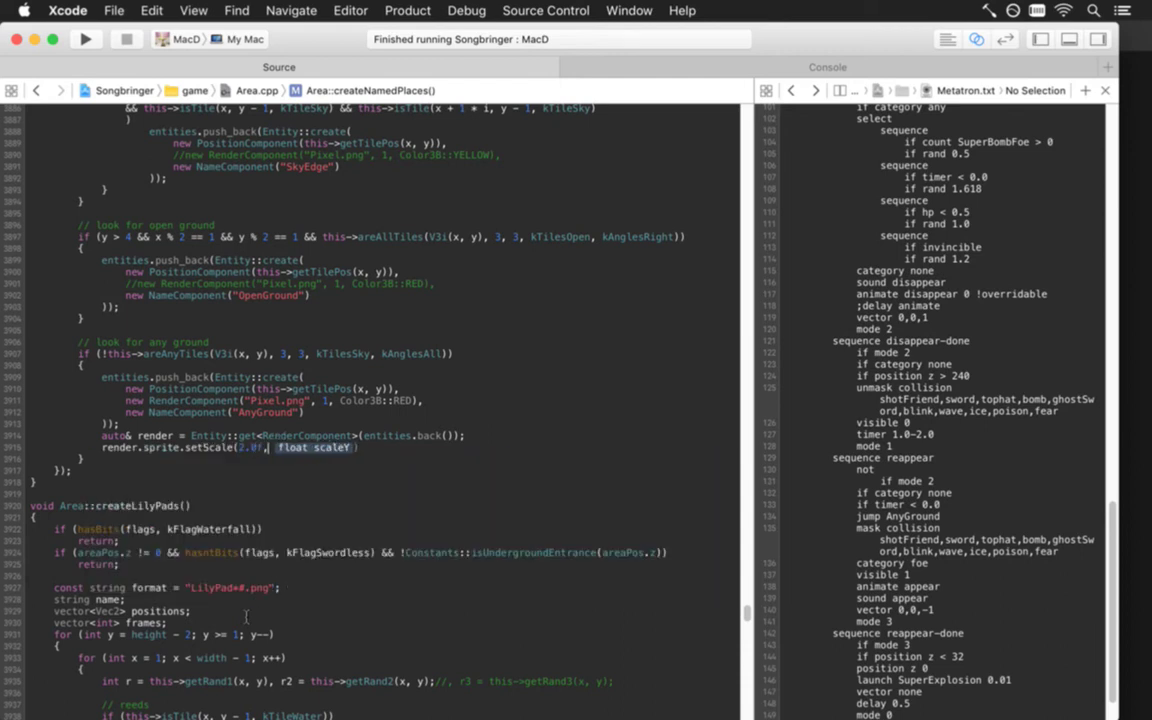
{"action": "key", "text": "Delete"}
{"action": "key", "text": "Delete"}
{"action": "key", "text": "Delete"}
{"action": "key", "text": "Delete"}
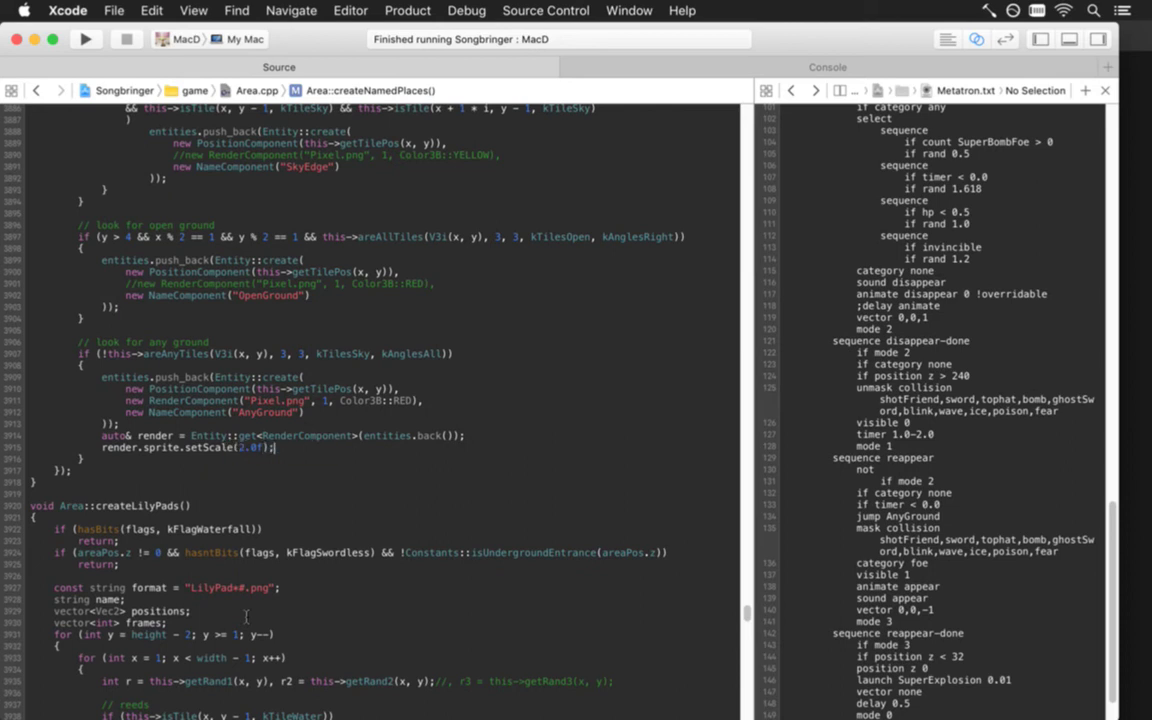
Step: Run Songbringer and fight the final boss across the arena, examining the enlarged red AnyGround markers and where the boss reappears
{"action": "key", "text": "super+r"}
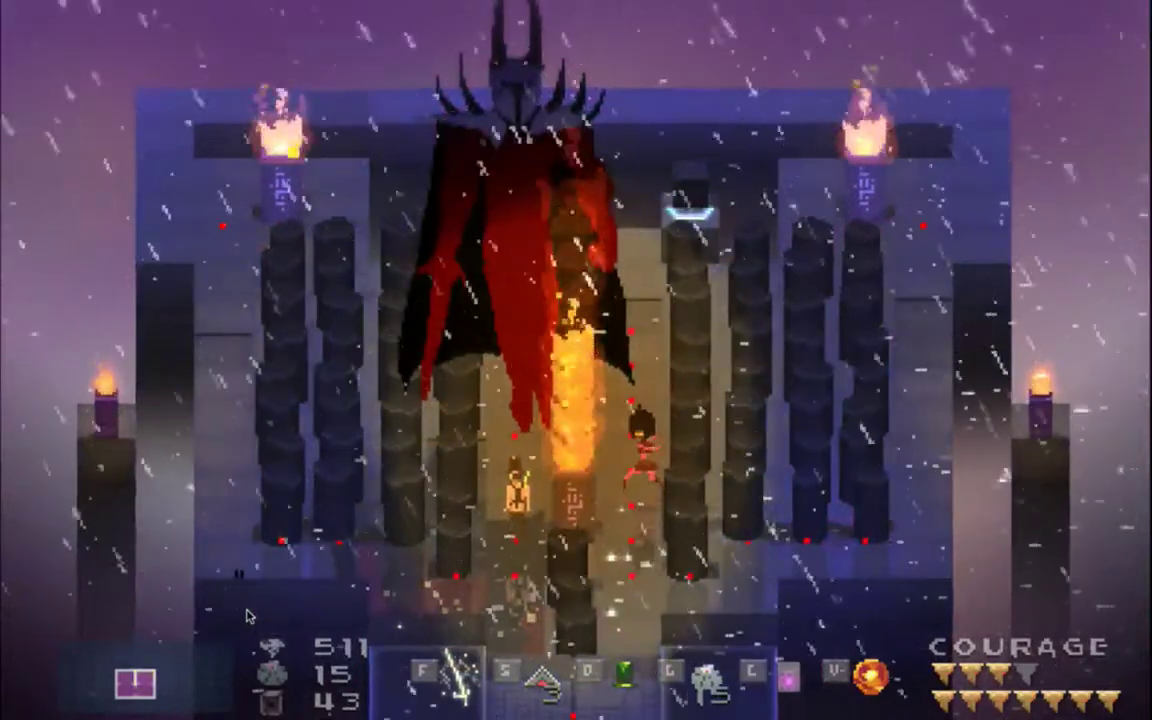
{"action": "key", "text": "Up"}
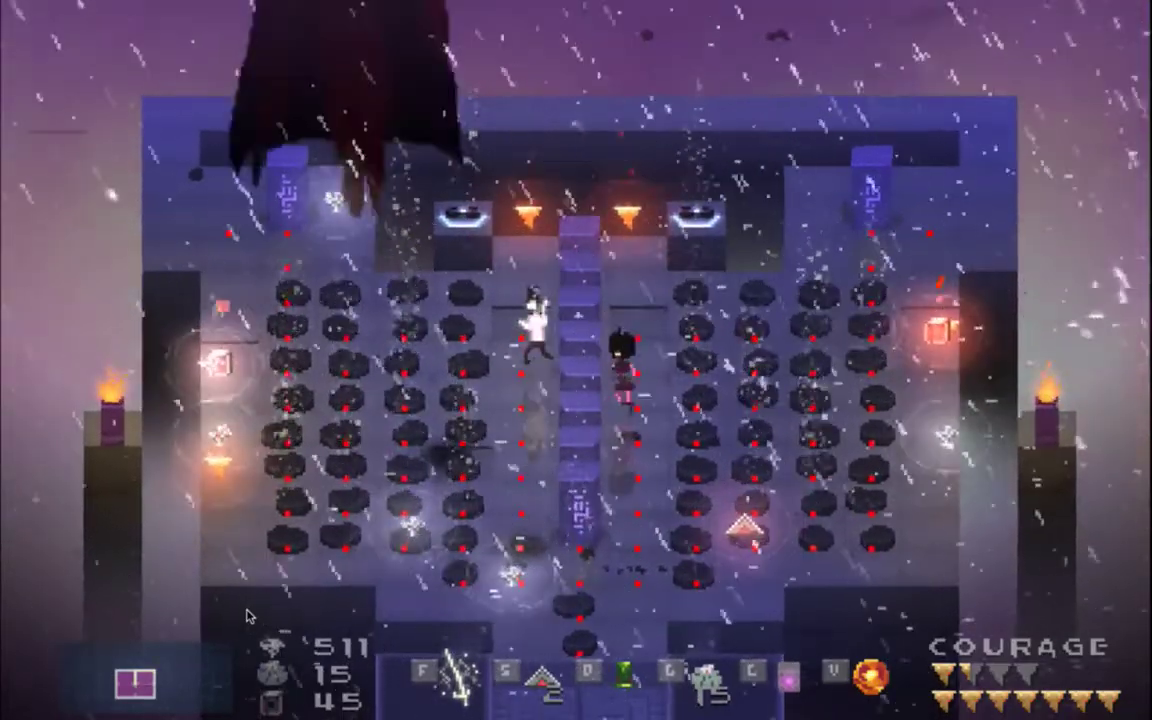
{"action": "key", "text": "Down"}
{"action": "key", "text": "f"}
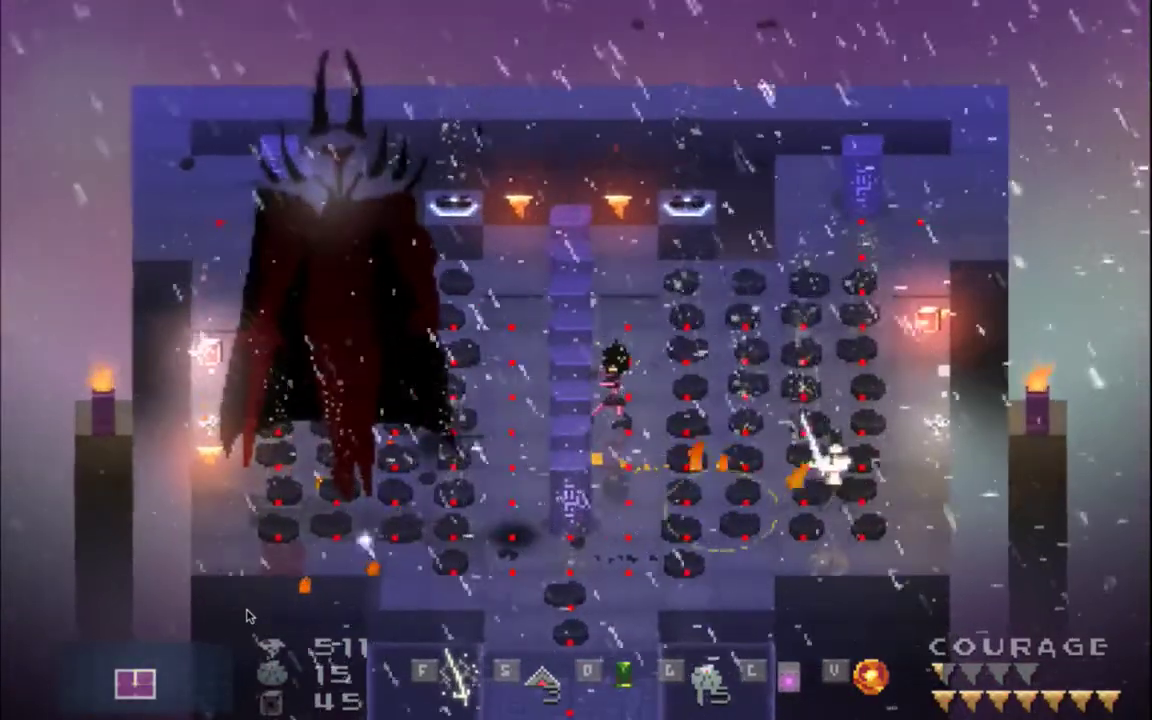
{"action": "key", "text": "Down"}
{"action": "key", "text": "Down"}
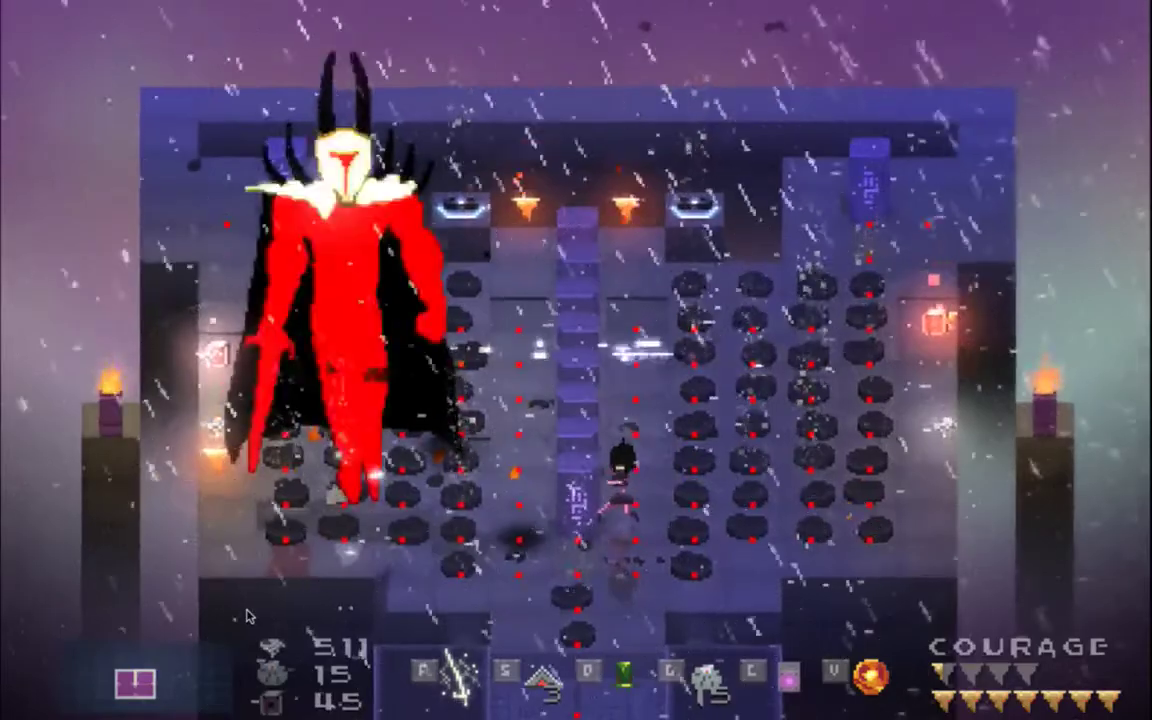
{"action": "key", "text": "Right"}
{"action": "key", "text": "Down"}
{"action": "key", "text": "Left"}
{"action": "key", "text": "Left"}
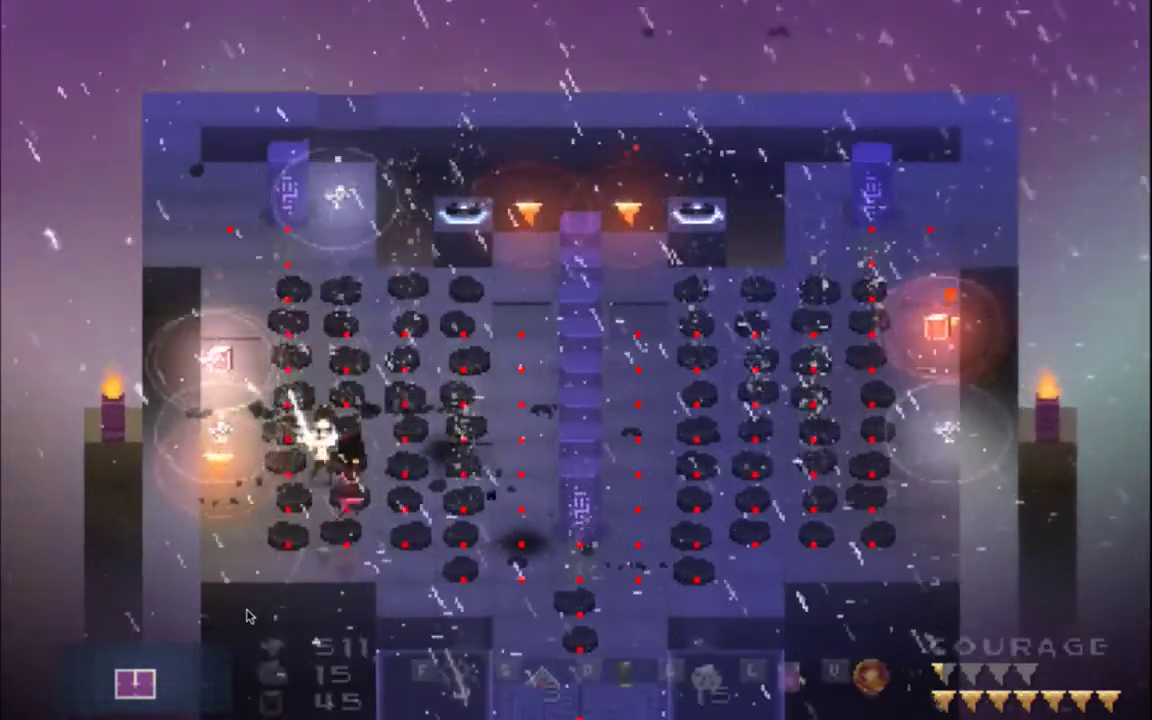
{"action": "key", "text": "Left"}
{"action": "key", "text": "Up"}
{"action": "key", "text": "Right"}
{"action": "key", "text": "Down"}
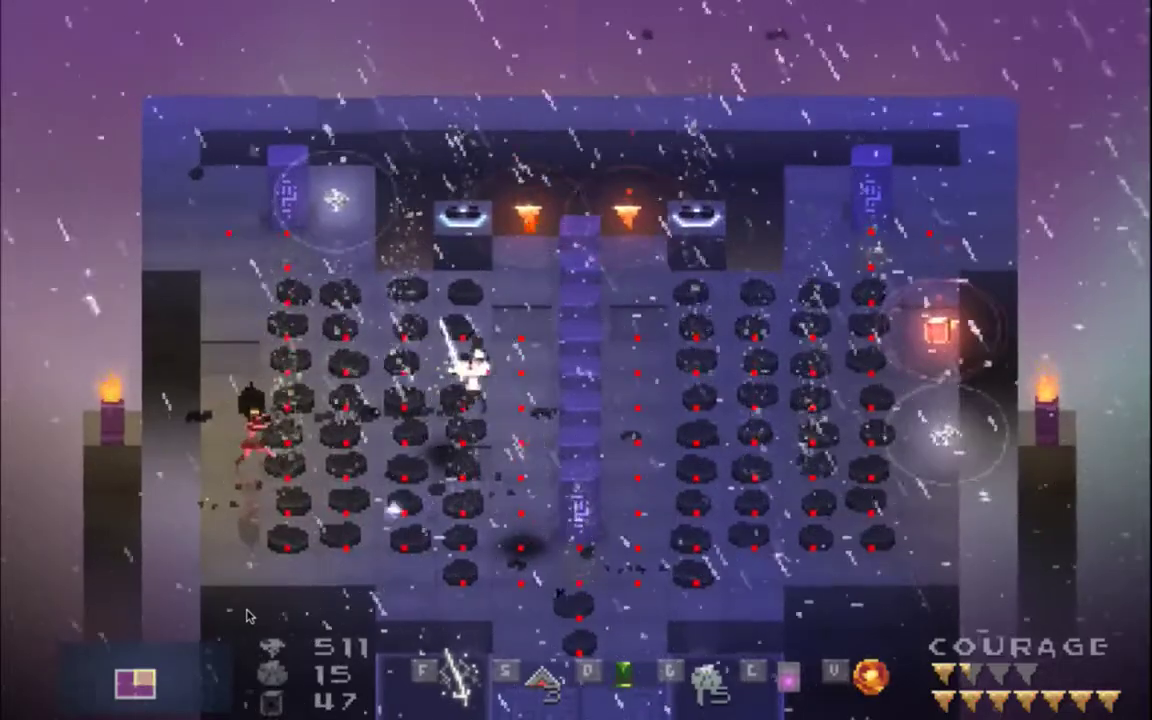
{"action": "key", "text": "Up"}
{"action": "key", "text": "Up"}
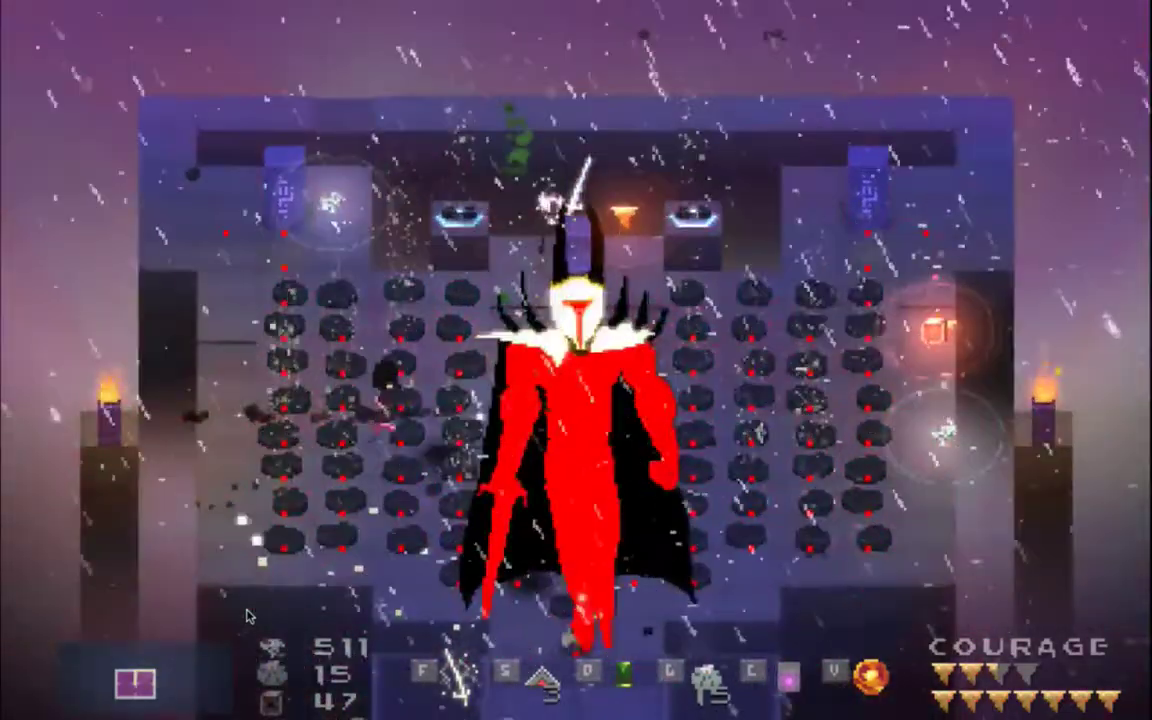
{"action": "key", "text": "Right"}
{"action": "key", "text": "Right"}
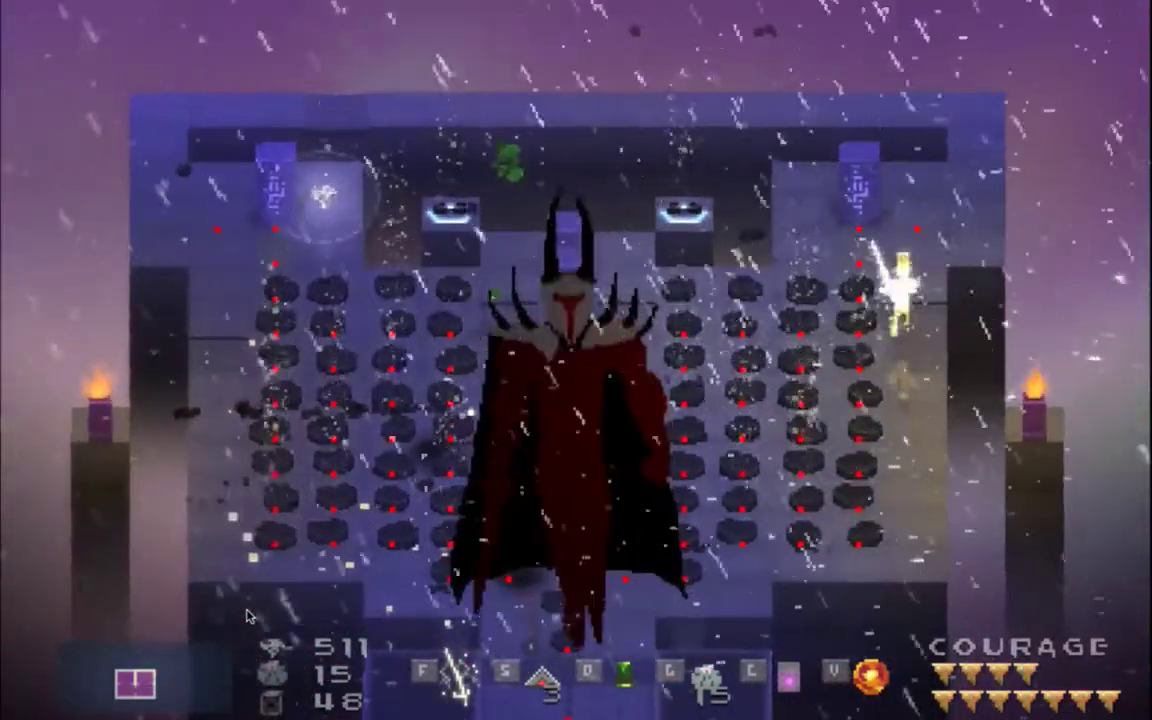
{"action": "key", "text": "Left"}
{"action": "key", "text": "f"}
{"action": "key", "text": "Right"}
{"action": "key", "text": "Down"}
{"action": "key", "text": "Left"}
{"action": "key", "text": "f"}
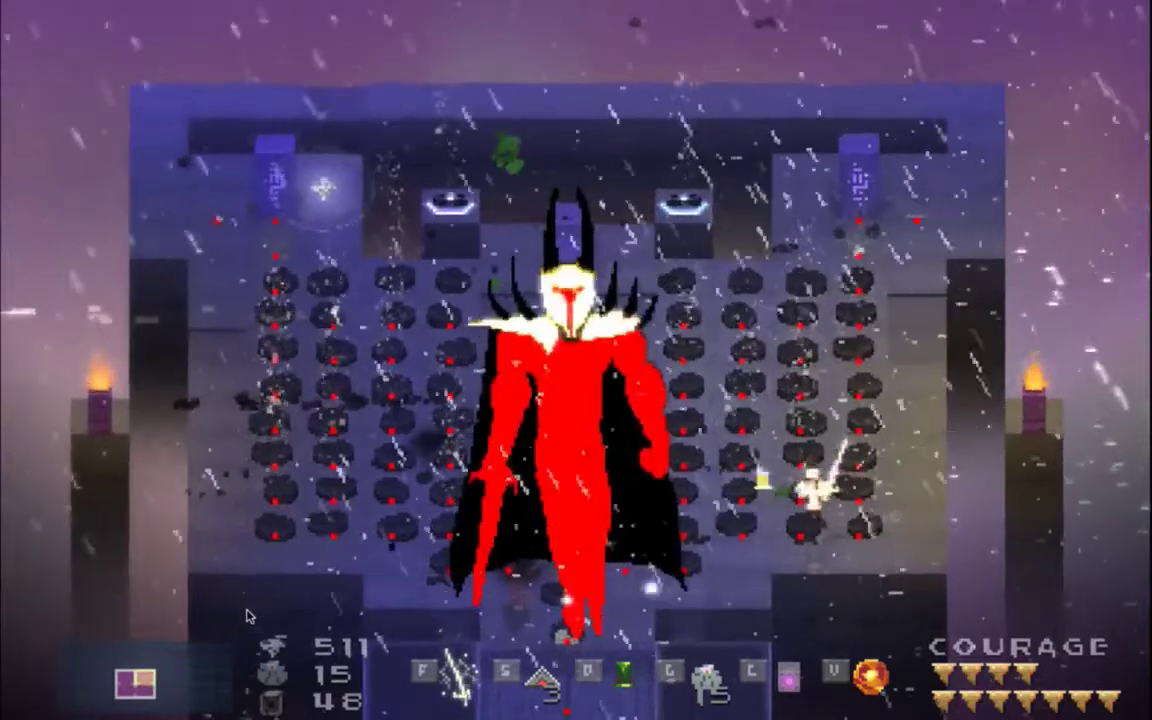
{"action": "key", "text": "Right"}
{"action": "key", "text": "Left"}
{"action": "key", "text": "Left"}
{"action": "key", "text": "f"}
{"action": "key", "text": "f"}
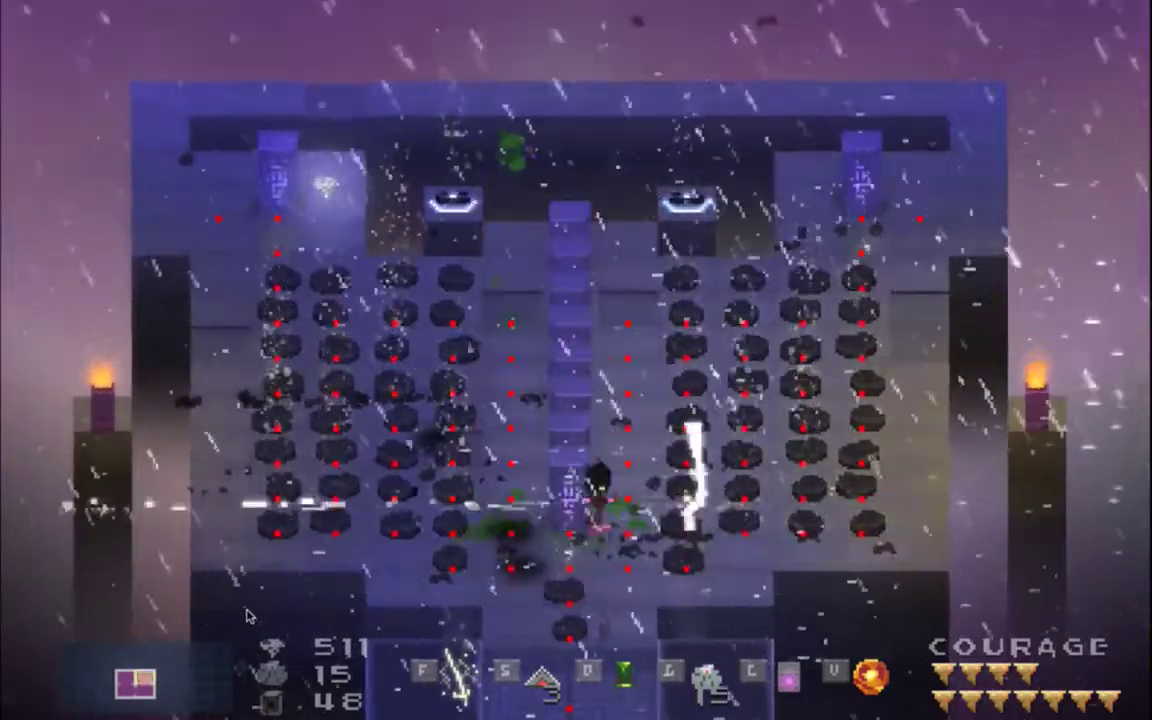
{"action": "key", "text": "Left"}
{"action": "key", "text": "Left"}
{"action": "key", "text": "Up"}
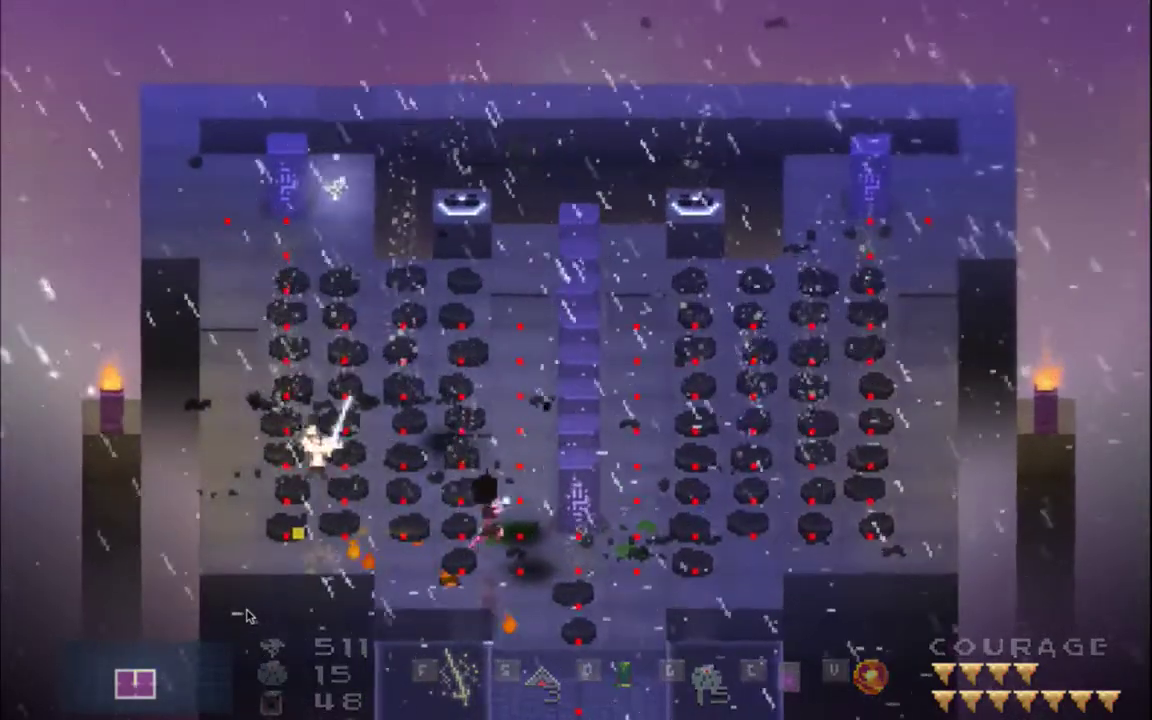
{"action": "key", "text": "Left"}
{"action": "key", "text": "Left"}
{"action": "key", "text": "Up"}
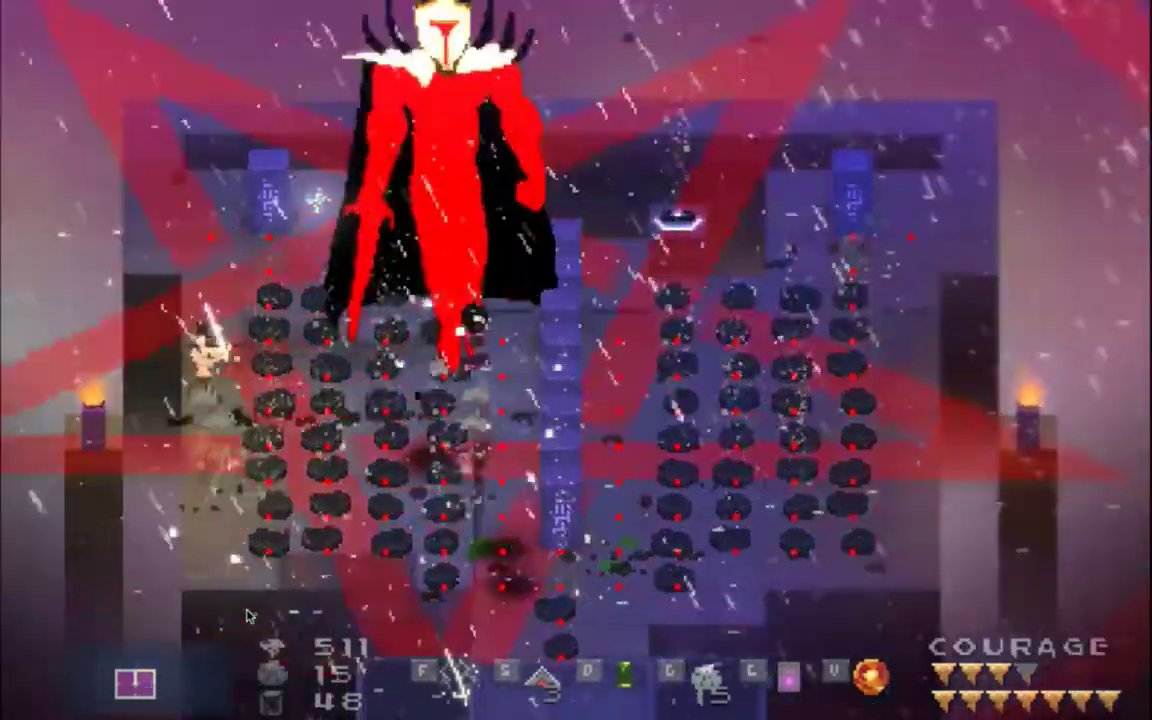
{"action": "key", "text": "Down"}
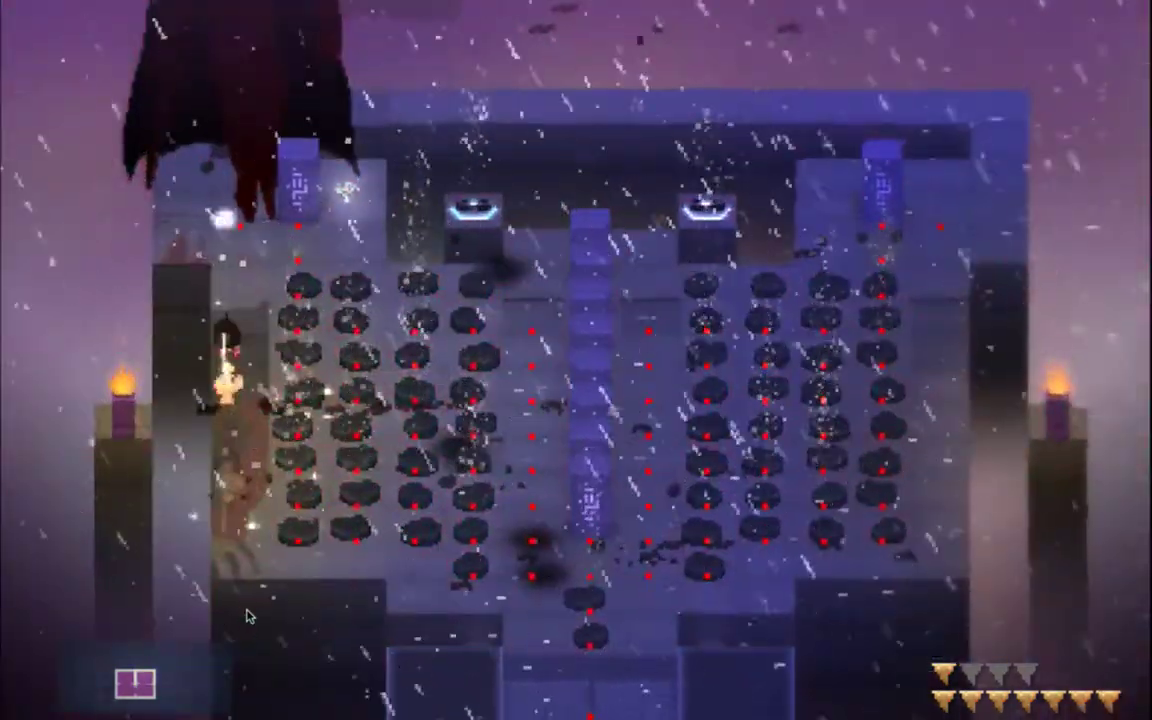
{"action": "key", "text": "Right"}
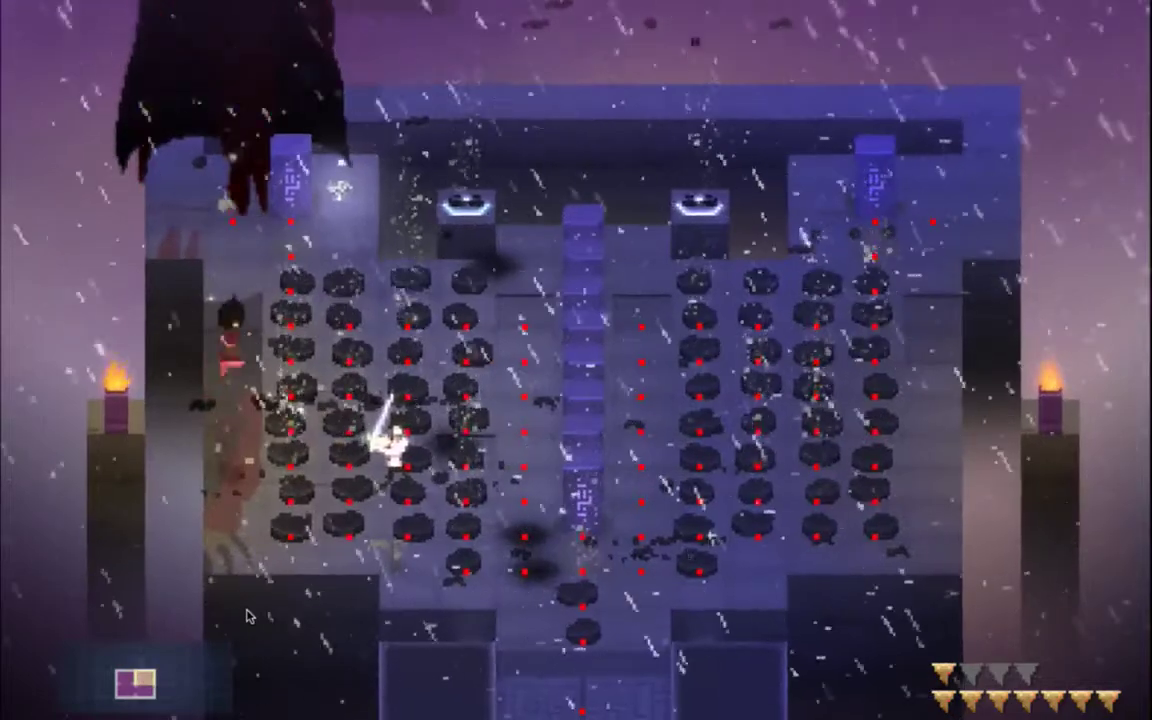
{"action": "key", "text": "Right"}
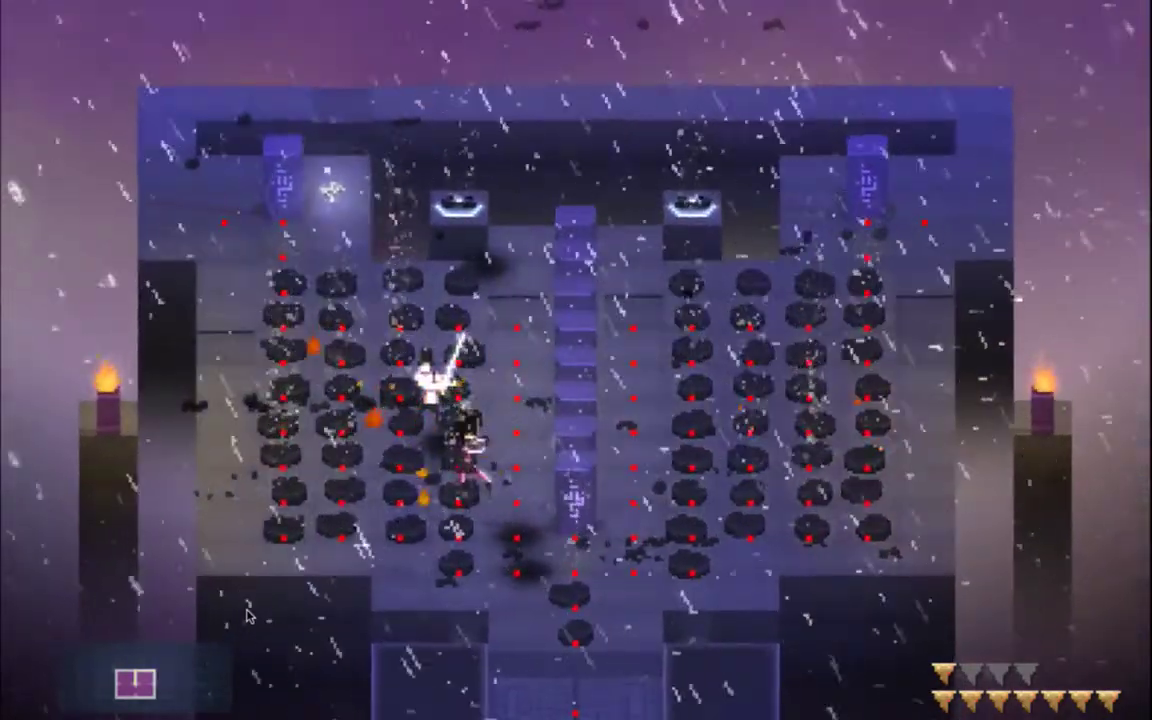
{"action": "key", "text": "Up"}
{"action": "key", "text": "Left"}
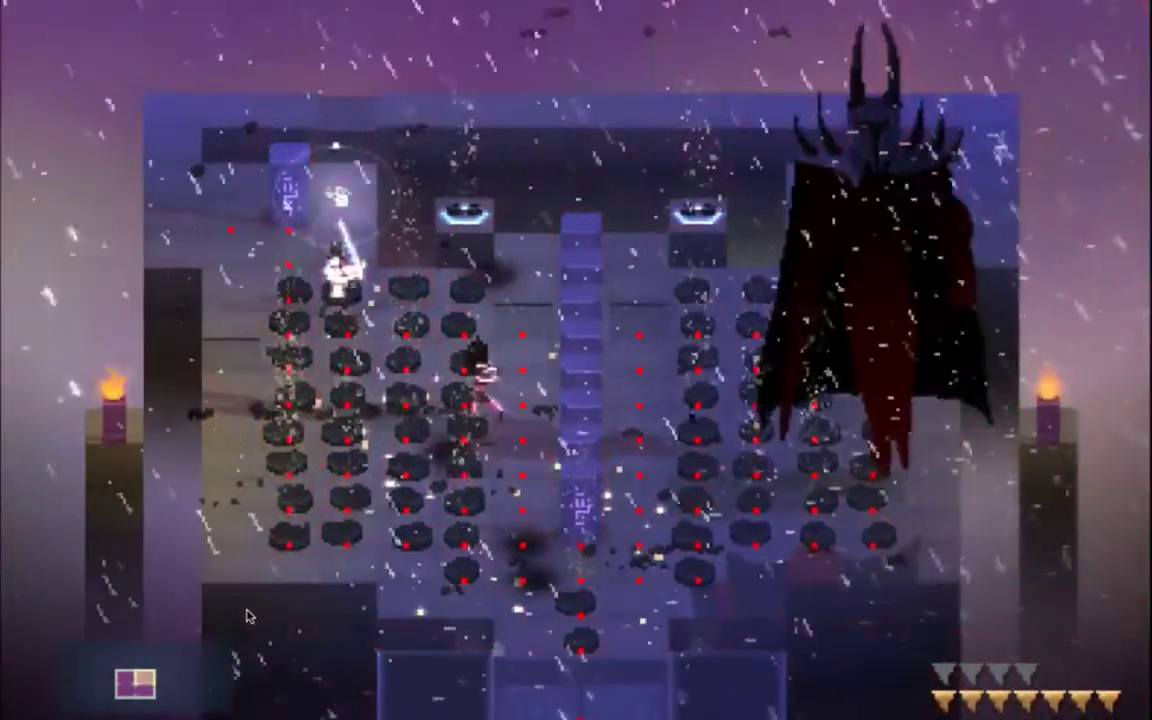
{"action": "key", "text": "Right"}
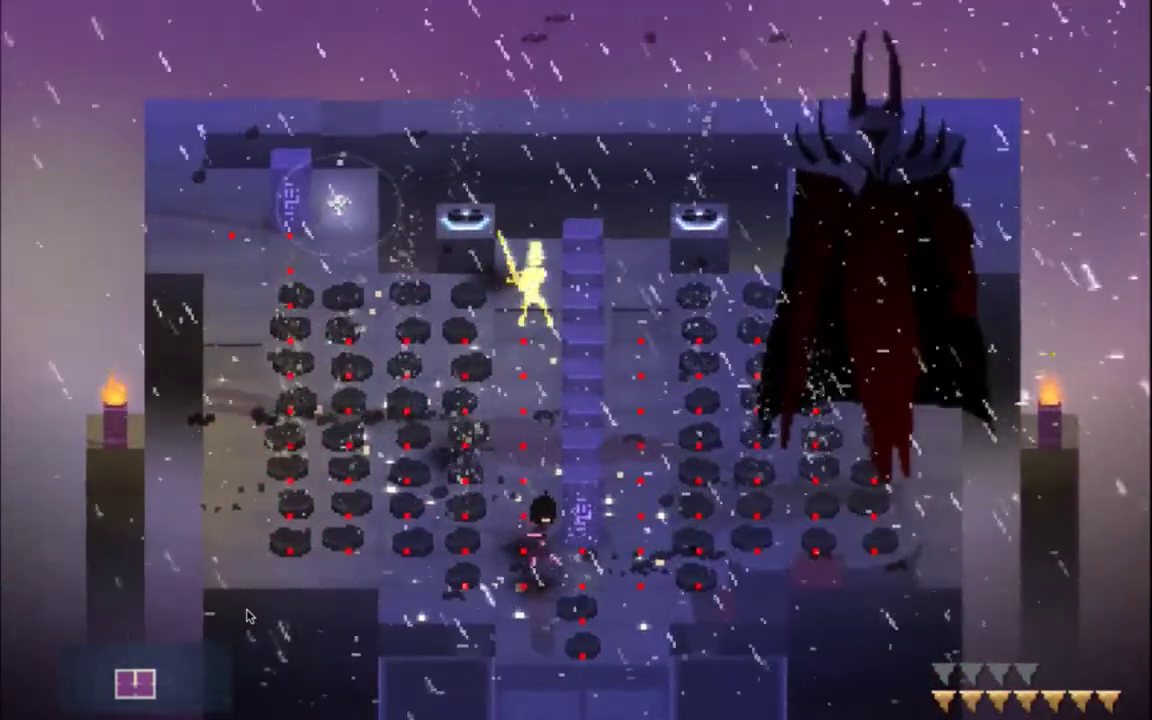
{"action": "key", "text": "d"}
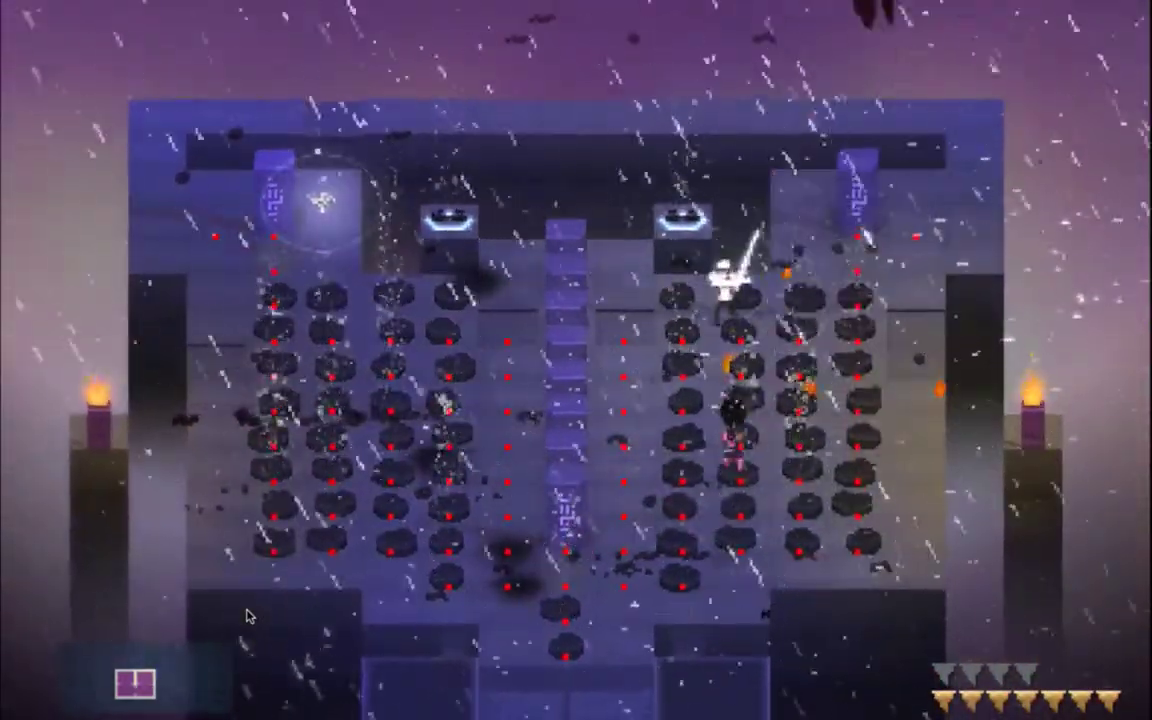
{"action": "key", "text": "Right"}
{"action": "key", "text": "Up"}
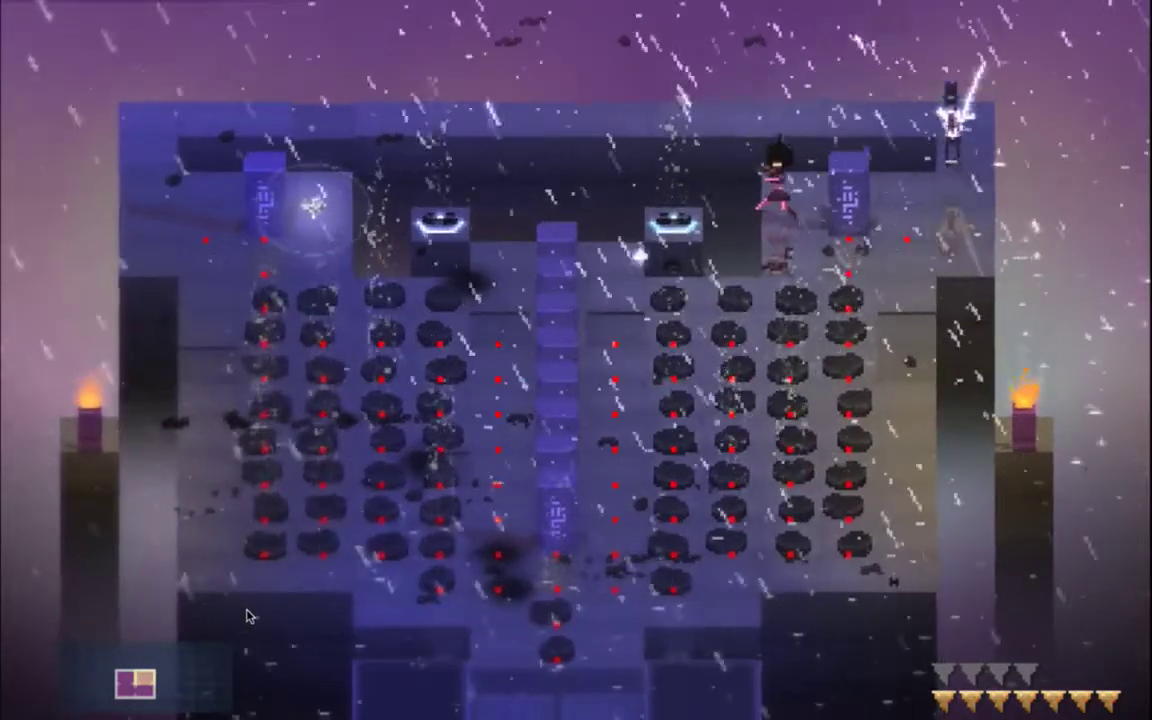
{"action": "key", "text": "Left"}
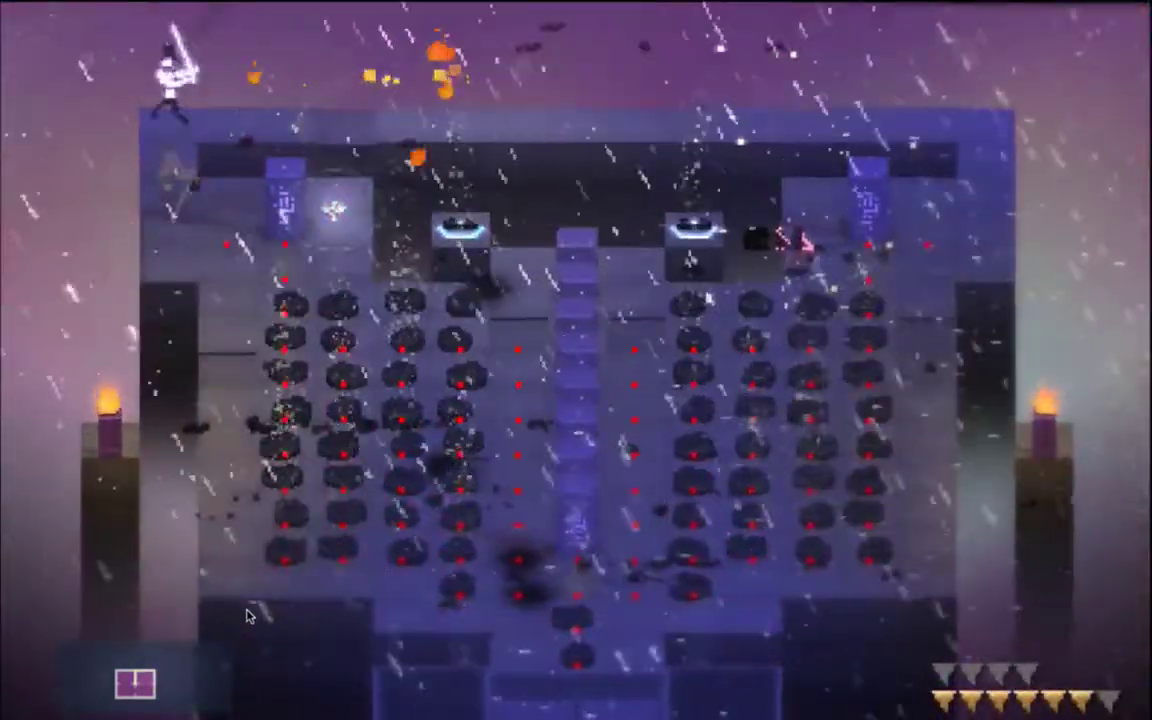
{"action": "key", "text": "Down"}
{"action": "key", "text": "Right"}
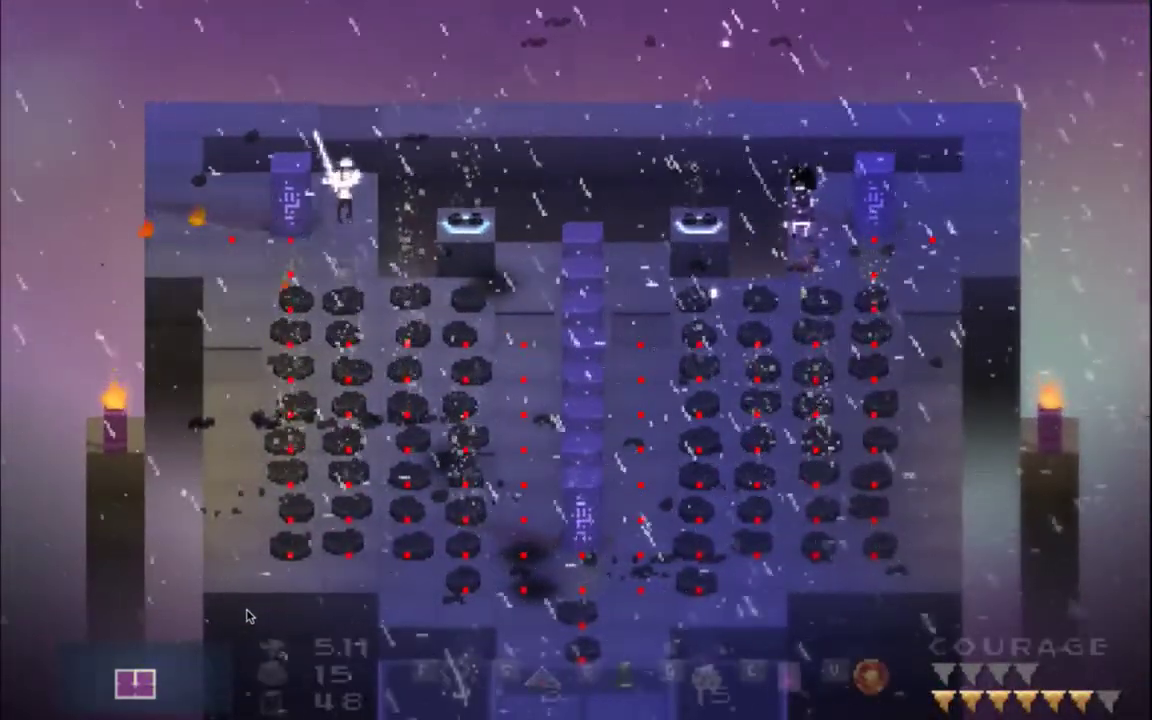
{"action": "key", "text": "Down"}
{"action": "key", "text": "Right"}
{"action": "key", "text": "f"}
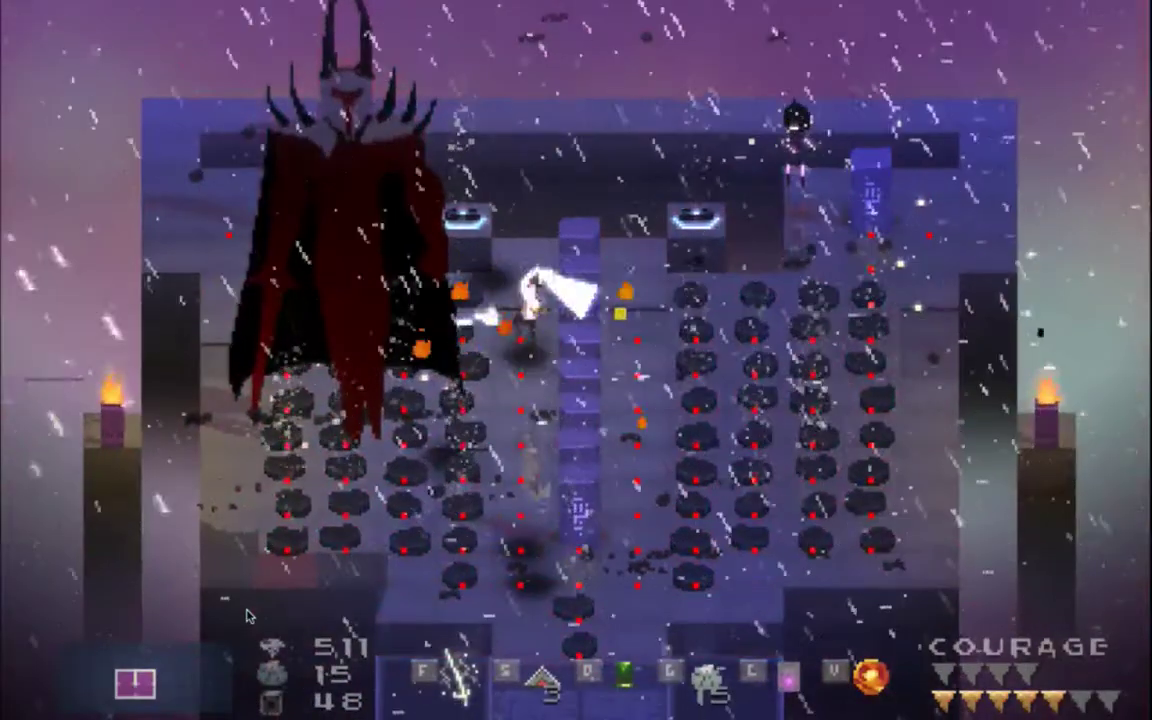
Step: Switch back to Xcode and comment out the AnyGround RenderComponent argument and the auto& render line in createNamedPlaces
{"action": "key", "text": "super+Tab"}
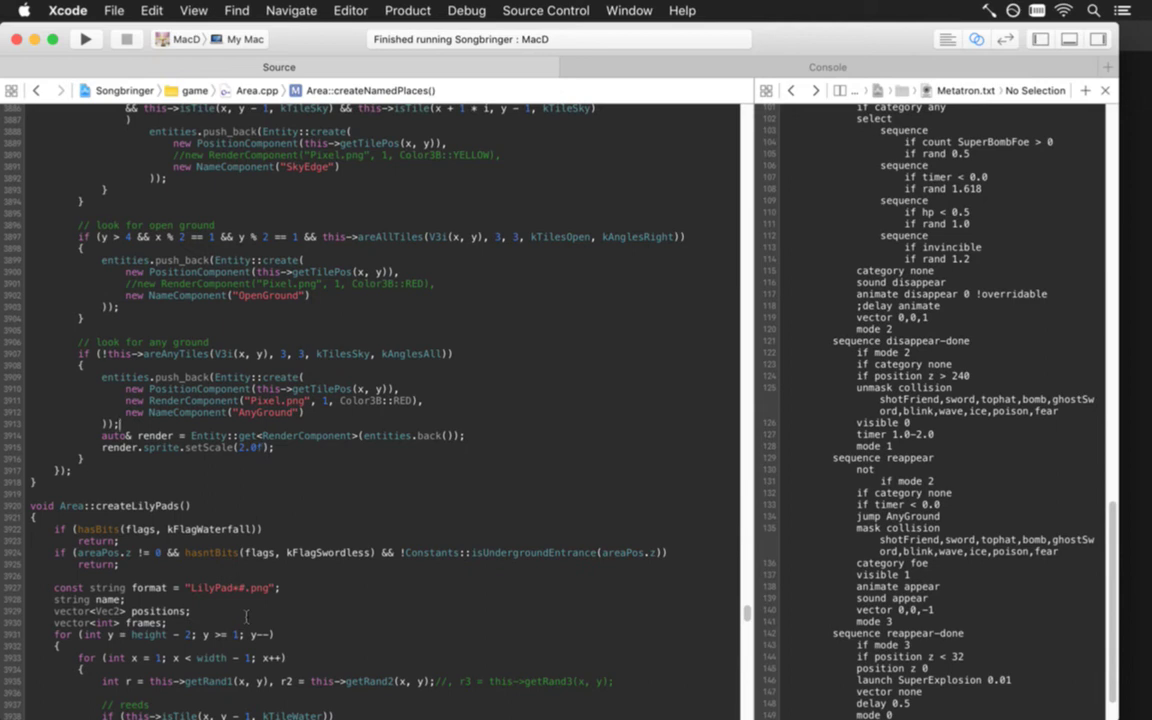
{"action": "key", "text": "super+slash"}
{"action": "key", "text": "super+slash"}
{"action": "key", "text": "Left"}
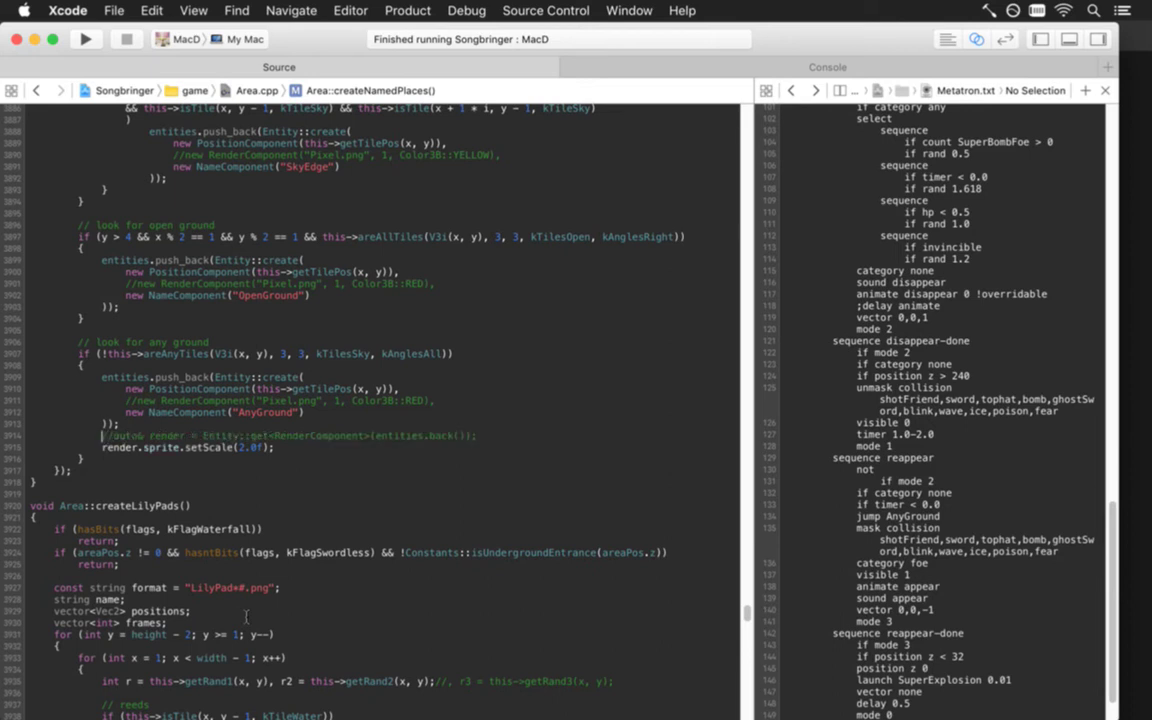
Step: Remove the comment marks and the auto& render = assignment, keeping only Entity::get<RenderComponent>(entities.back()); on the line
{"action": "key", "text": "Delete"}
{"action": "key", "text": "Delete"}
{"action": "key", "text": "Delete"}
{"action": "key", "text": "Delete"}
{"action": "key", "text": "Delete"}
{"action": "key", "text": "Delete"}
{"action": "key", "text": "Delete"}
{"action": "key", "text": "Delete"}
{"action": "key", "text": "Delete"}
{"action": "key", "text": "Delete"}
{"action": "key", "text": "Delete"}
{"action": "key", "text": "Delete"}
{"action": "key", "text": "Delete"}
{"action": "key", "text": "Delete"}
{"action": "key", "text": "Delete"}
{"action": "key", "text": "Delete"}
{"action": "key", "text": "Delete"}
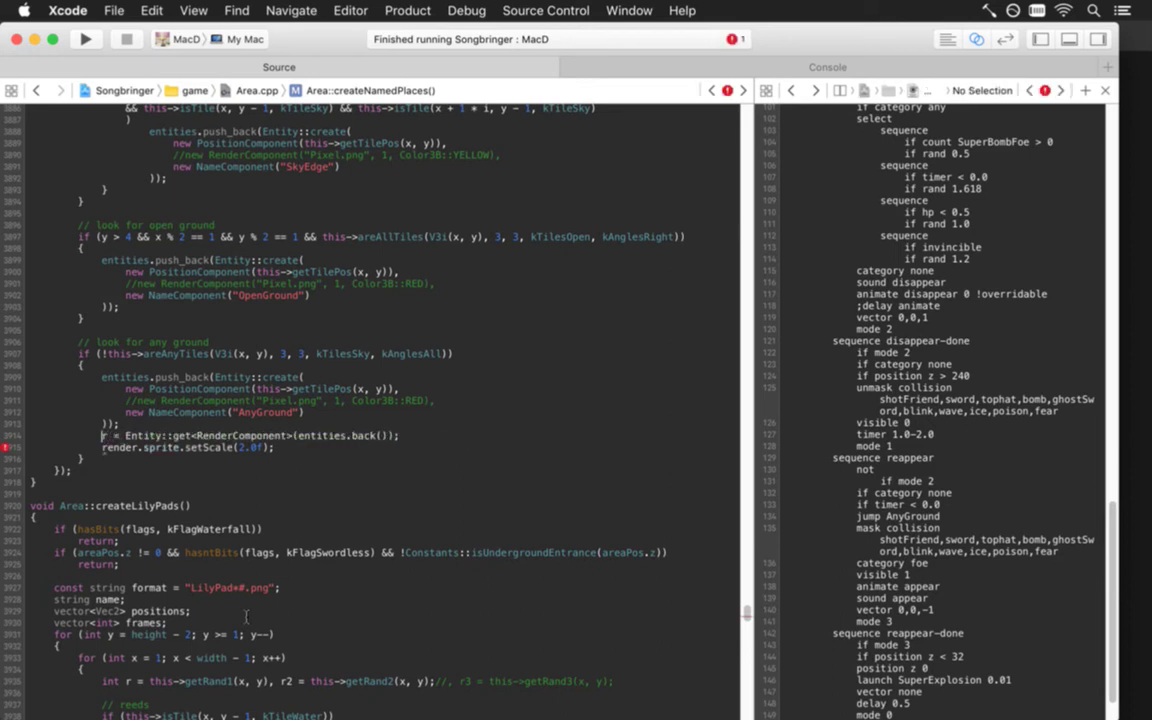
{"action": "key", "text": "Delete"}
Step: Chain .sprite.setScale(2.0f) directly onto Entity::get<RenderComponent>(entities.back()) and comment out the combined line
{"action": "key", "text": "super+Right"}
{"action": "key", "text": "BackSpace"}
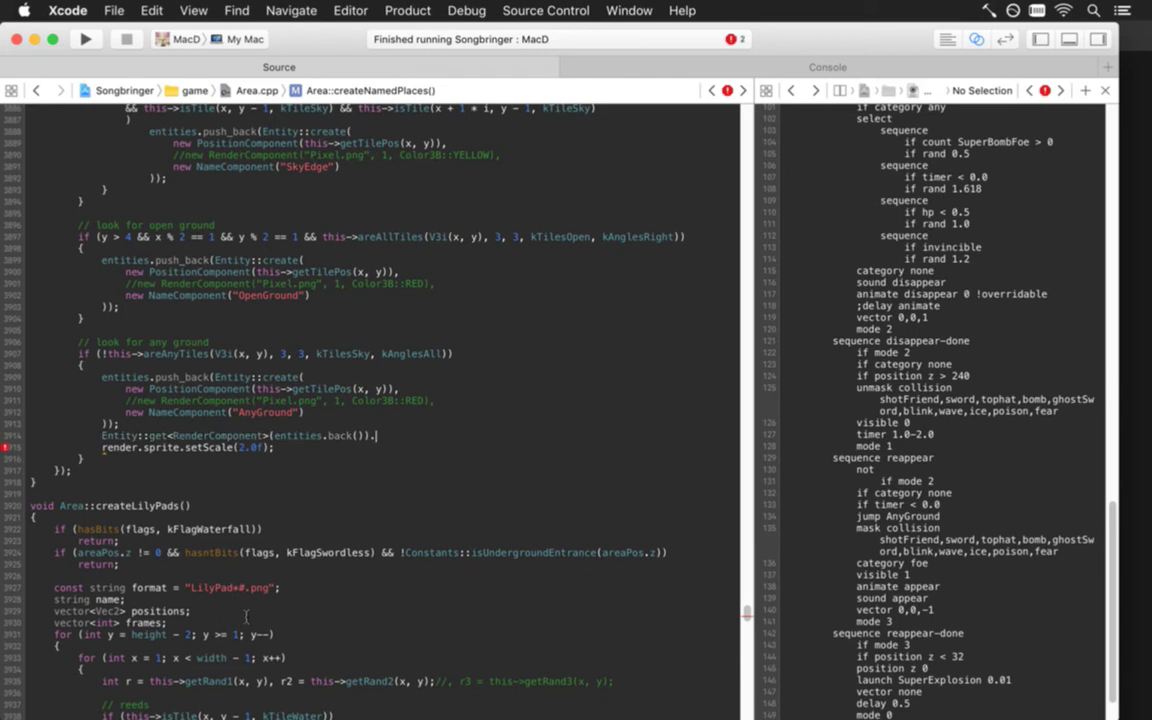
{"action": "key", "text": "Delete"}
{"action": "key", "text": "Delete"}
{"action": "key", "text": "Delete"}
{"action": "key", "text": "Delete"}
{"action": "key", "text": "Delete"}
{"action": "key", "text": "Delete"}
{"action": "key", "text": "Delete"}
{"action": "key", "text": "Delete"}
{"action": "key", "text": "Delete"}
{"action": "key", "text": "Delete"}
{"action": "key", "text": "Delete"}
{"action": "key", "text": "Delete"}
{"action": "key", "text": "Delete"}
{"action": "key", "text": "Delete"}
{"action": "key", "text": "Delete"}
{"action": "key", "text": "Delete"}
{"action": "key", "text": "Delete"}
{"action": "key", "text": "Delete"}
{"action": "key", "text": "Delete"}
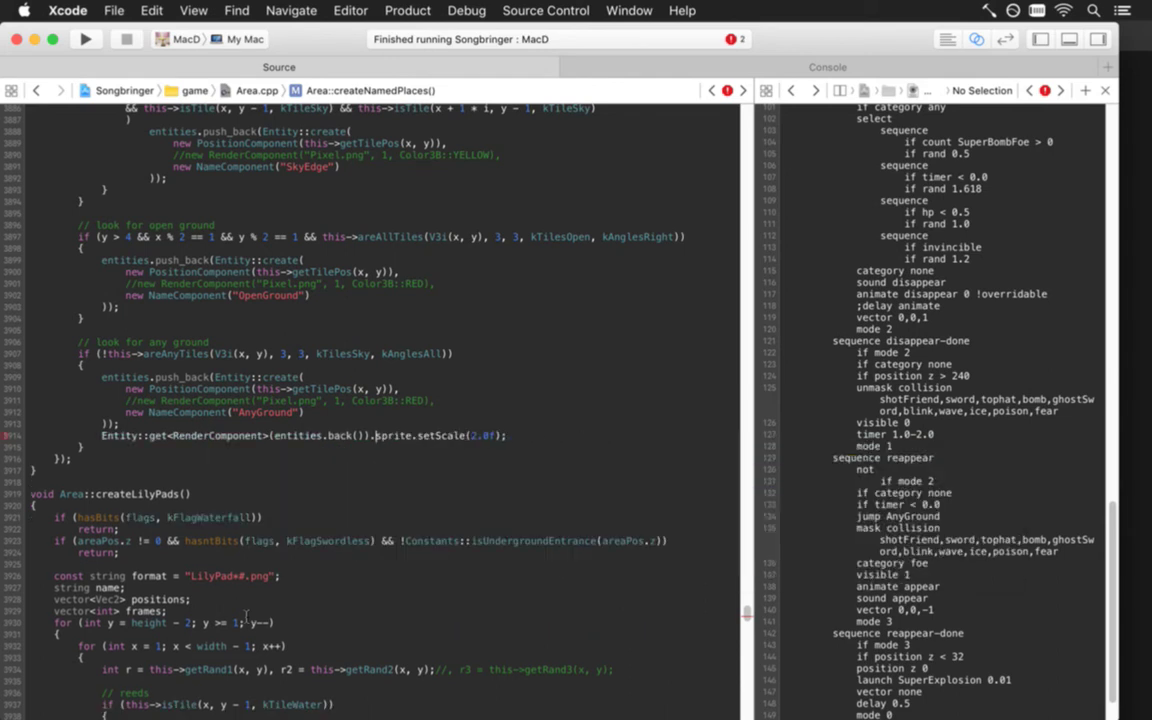
{"action": "key", "text": "super+Left"}
{"action": "key", "text": "super+slash"}
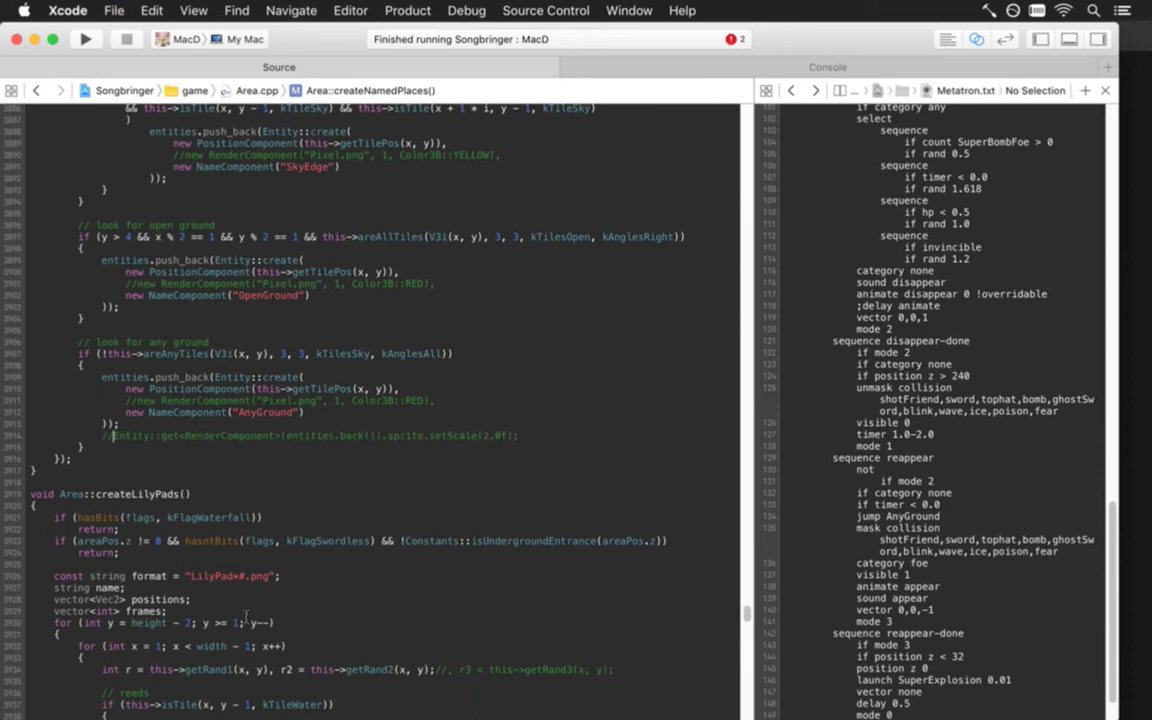
Step: Run Songbringer again, attack the final boss to check the arena without debug markers, and quit the game
{"action": "key", "text": "super+r"}
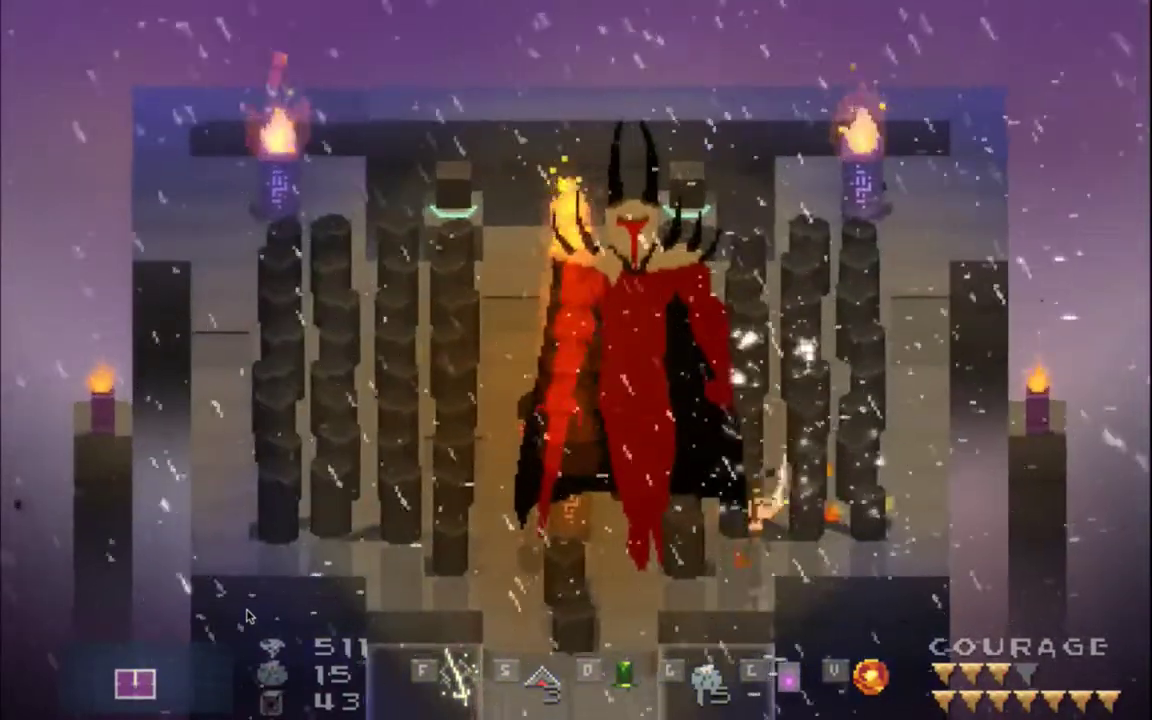
{"action": "key", "text": "f"}
{"action": "key", "text": "f"}
{"action": "key", "text": "f"}
{"action": "key", "text": "f"}
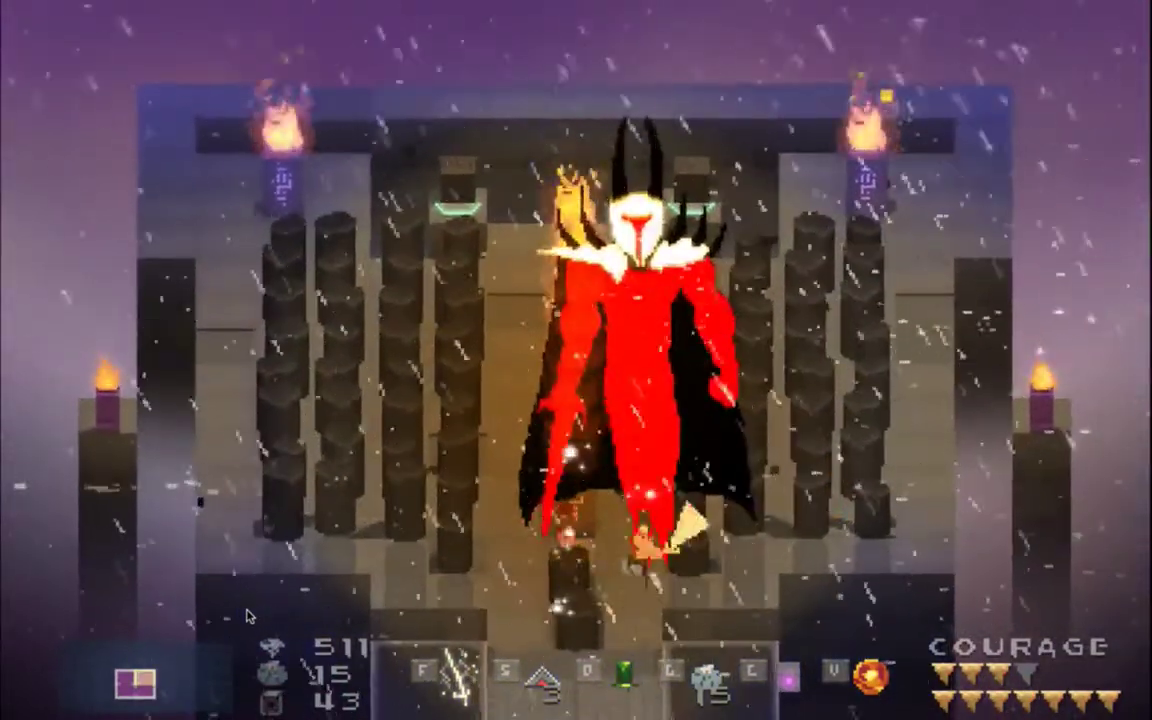
{"action": "key", "text": "f"}
{"action": "key", "text": "f"}
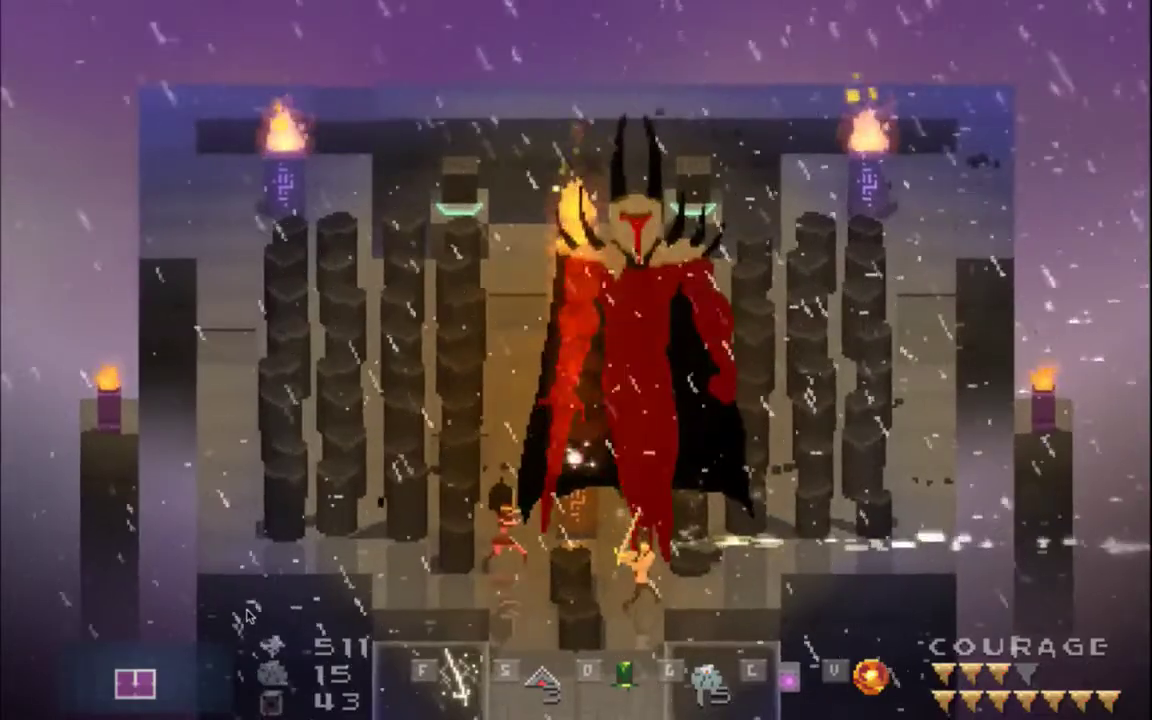
{"action": "key", "text": "super+q"}
Step: Go back to patternBossB in AreaPatterns.cpp and add the condition if (y >= 5) directly above a.setTile(x, y, tile)
{"action": "key", "text": "ctrl+super+Left"}
{"action": "key", "text": "ctrl+super+Left"}
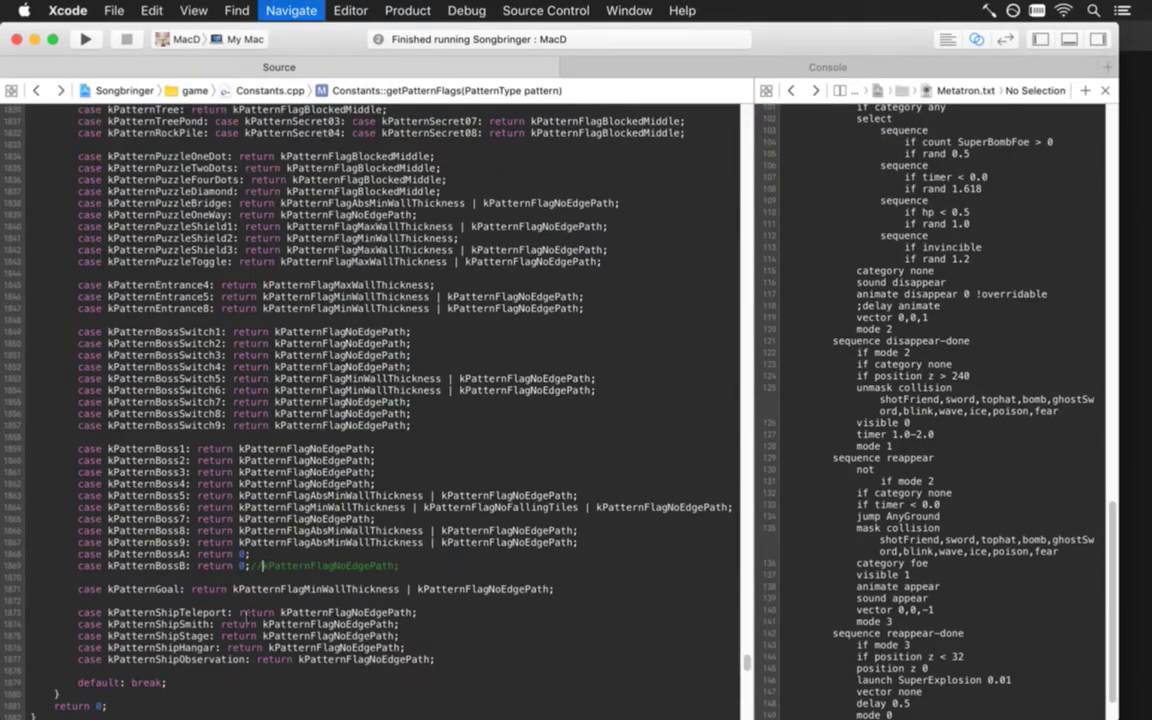
{"action": "key", "text": "ctrl+super+Left"}
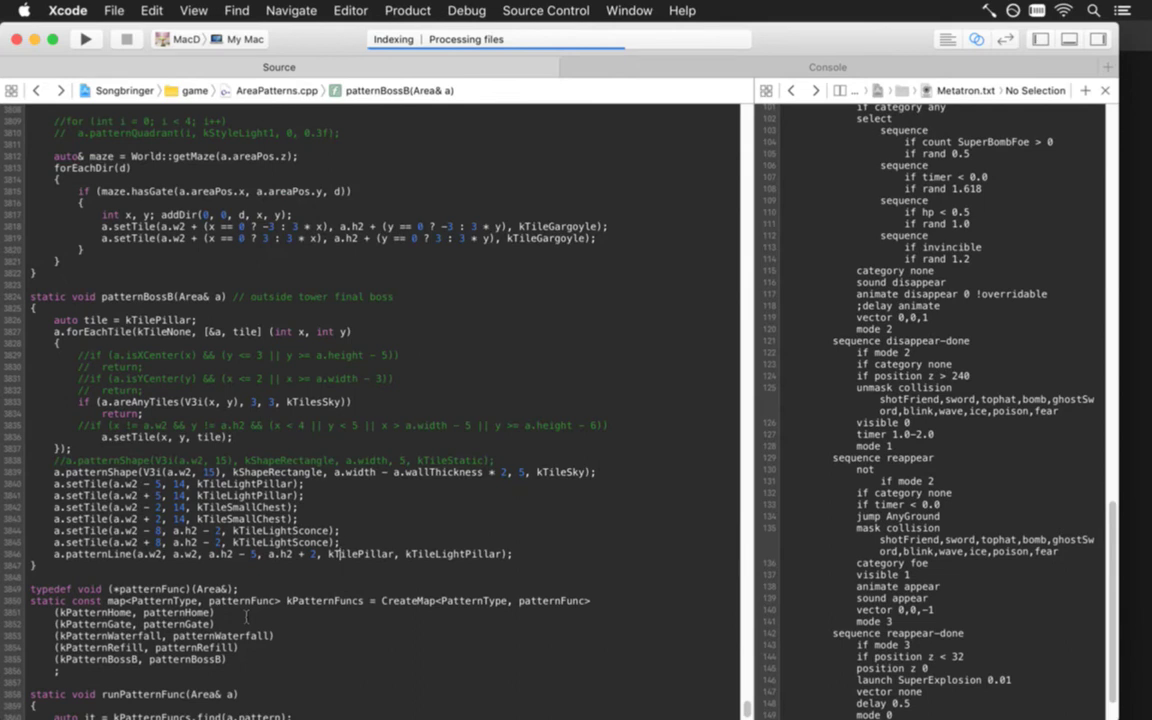
{"action": "key", "text": "Up"}
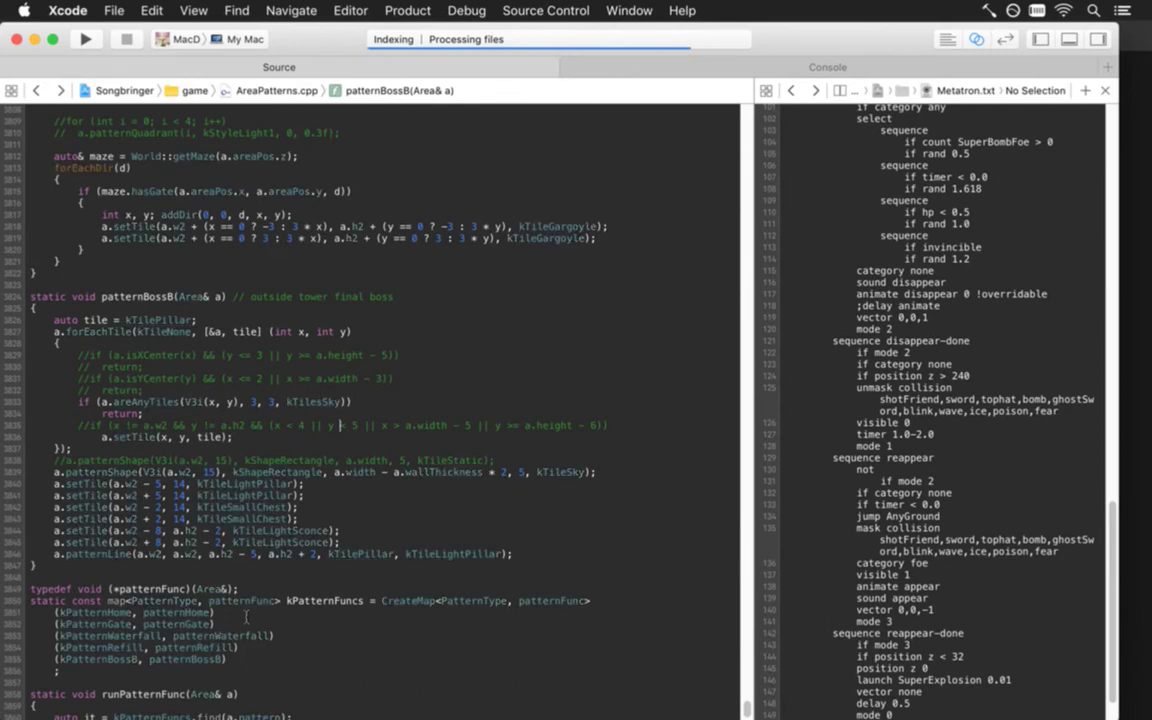
{"action": "key", "text": "Return"}
{"action": "type", "text": "if "}
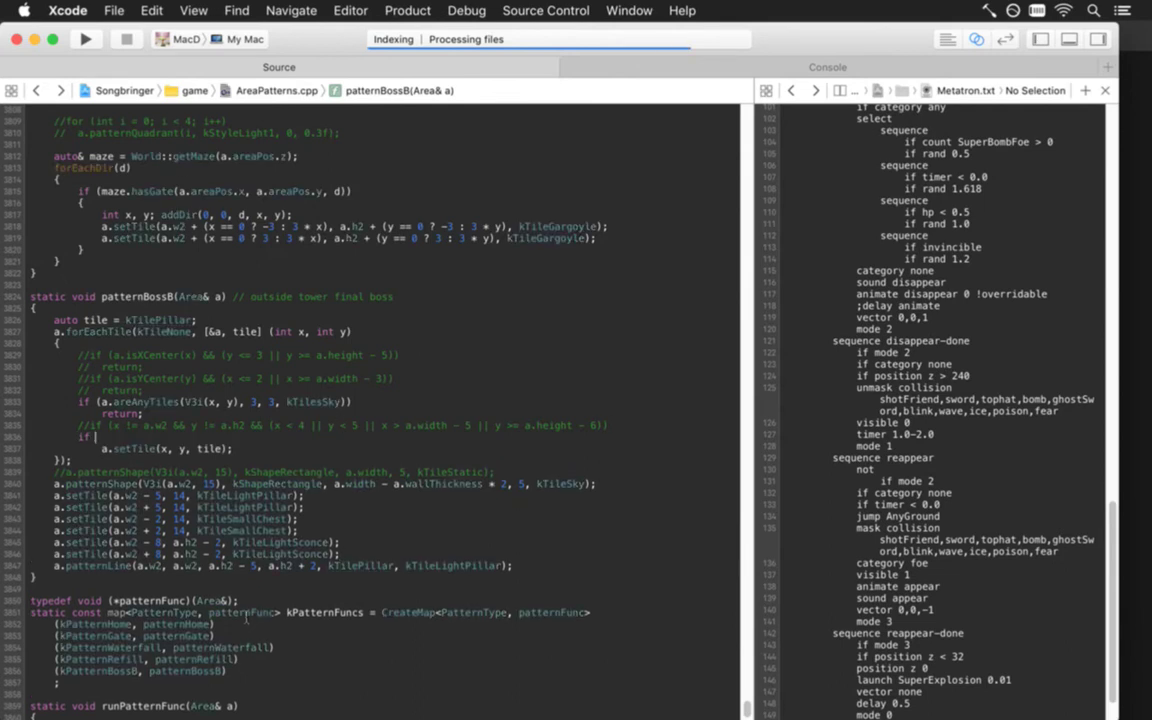
{"action": "type", "text": "("}
{"action": "key", "text": "BackSpace"}
{"action": "key", "text": "BackSpace"}
{"action": "type", "text": "y >= 5"}
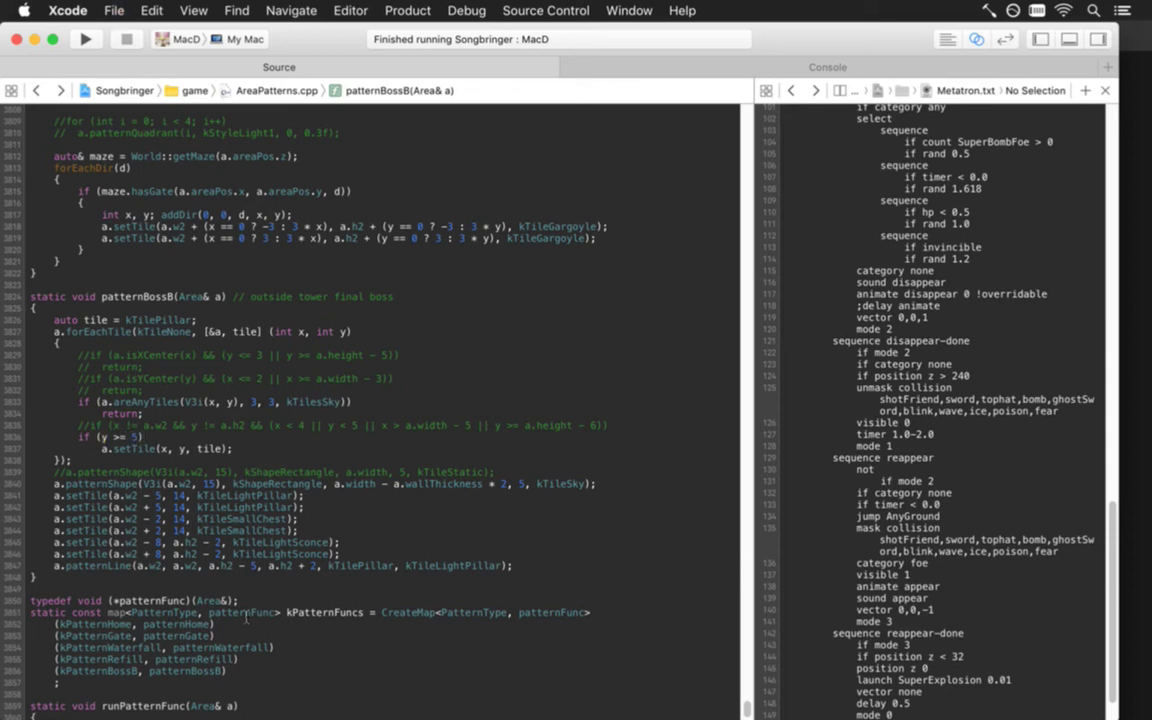
Step: Change the pillar condition to y >= 4, and build and run Songbringer
{"action": "key", "text": "super+r"}
{"action": "key", "text": "super+r"}
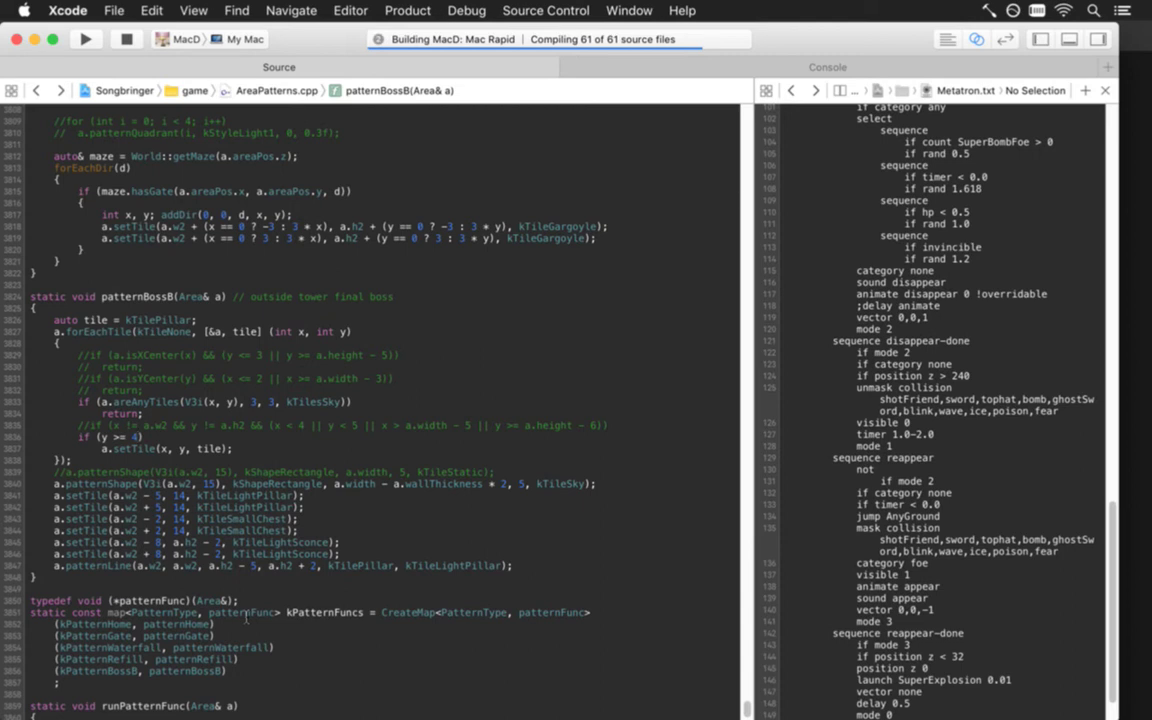
{"action": "key", "text": "XF86AudioLowerVolume"}
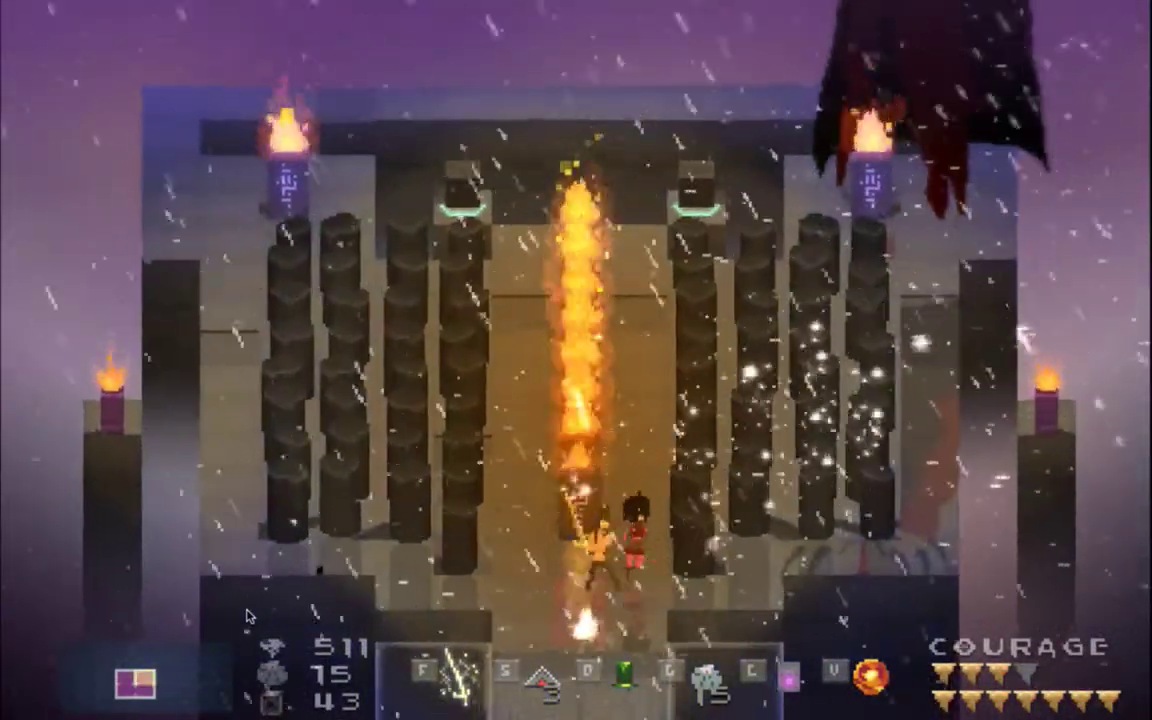
Step: Walk through the pillar rows on both sides of the final boss arena to check the new pillar placement
{"action": "key", "text": "Left"}
{"action": "key", "text": "Left"}
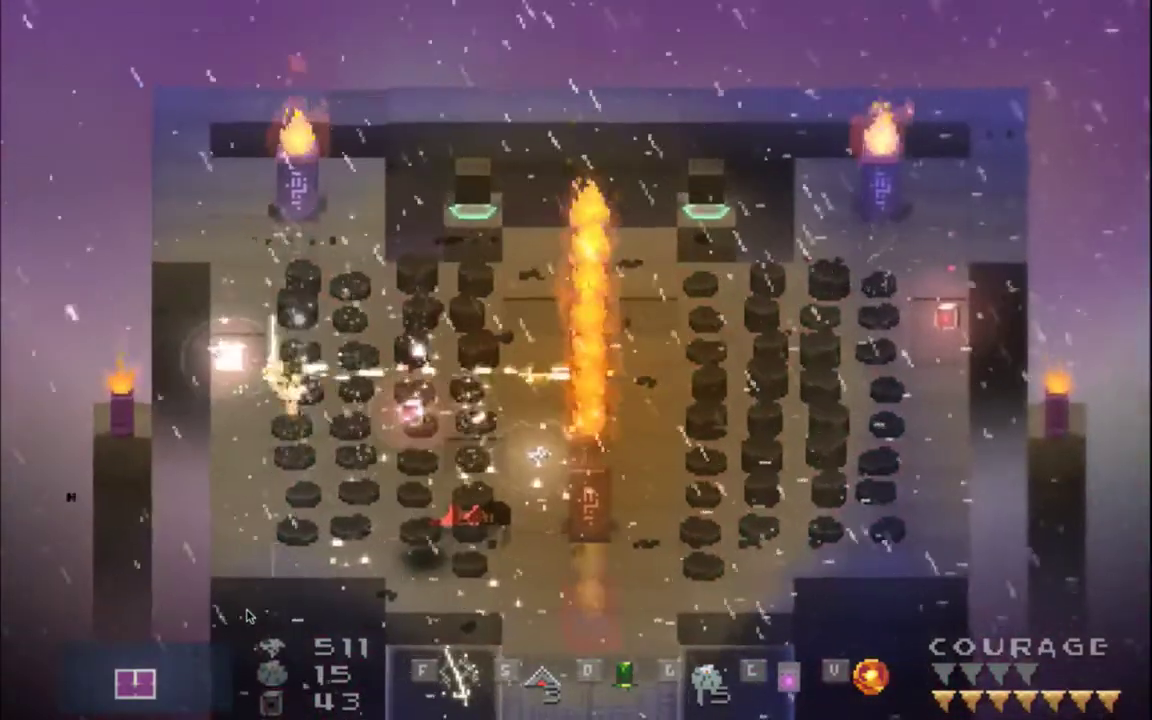
{"action": "key", "text": "Right"}
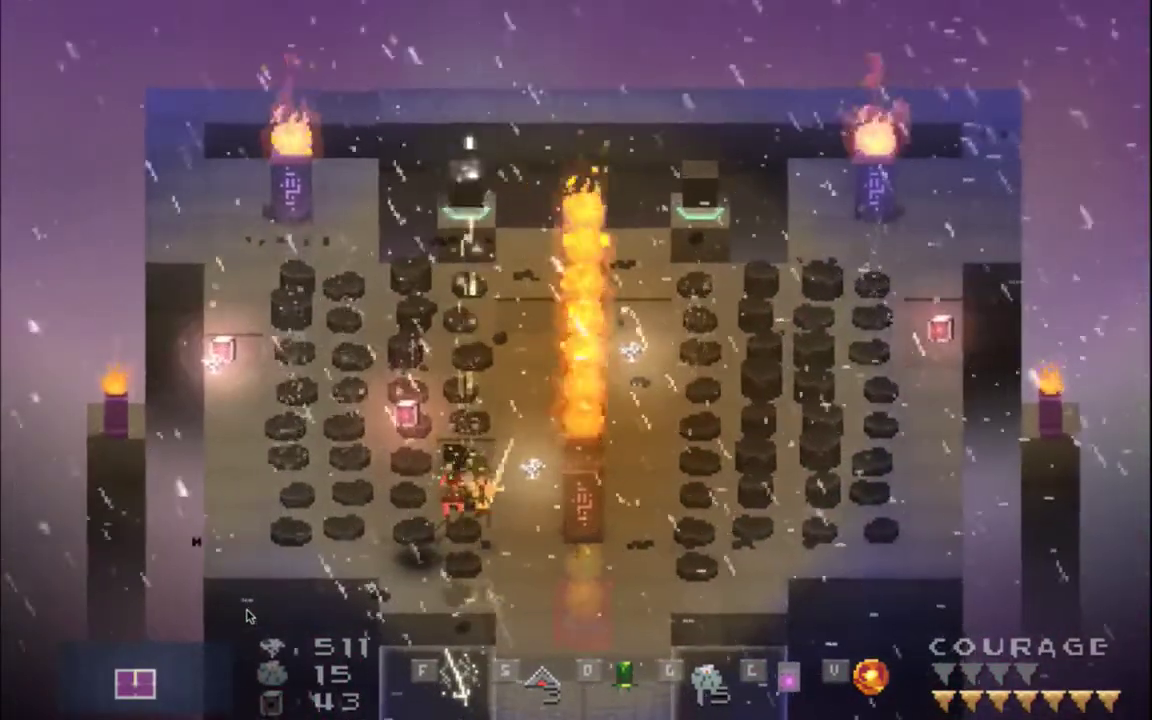
{"action": "key", "text": "Right"}
{"action": "key", "text": "Up"}
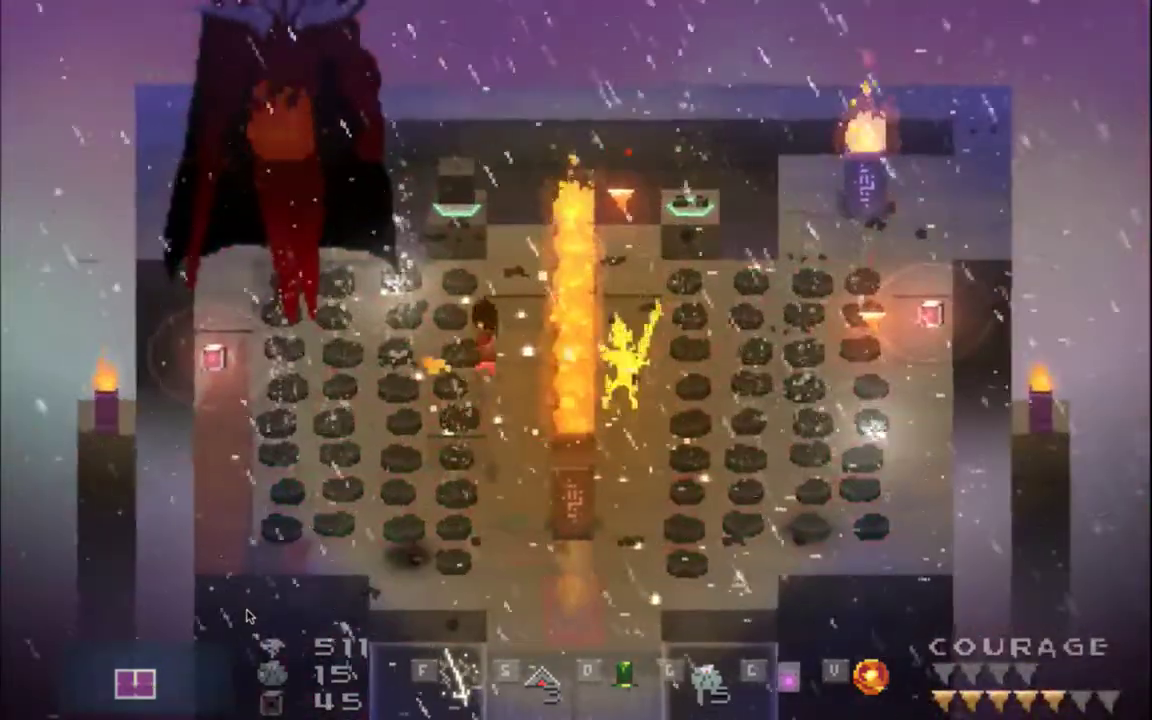
{"action": "key", "text": "Up"}
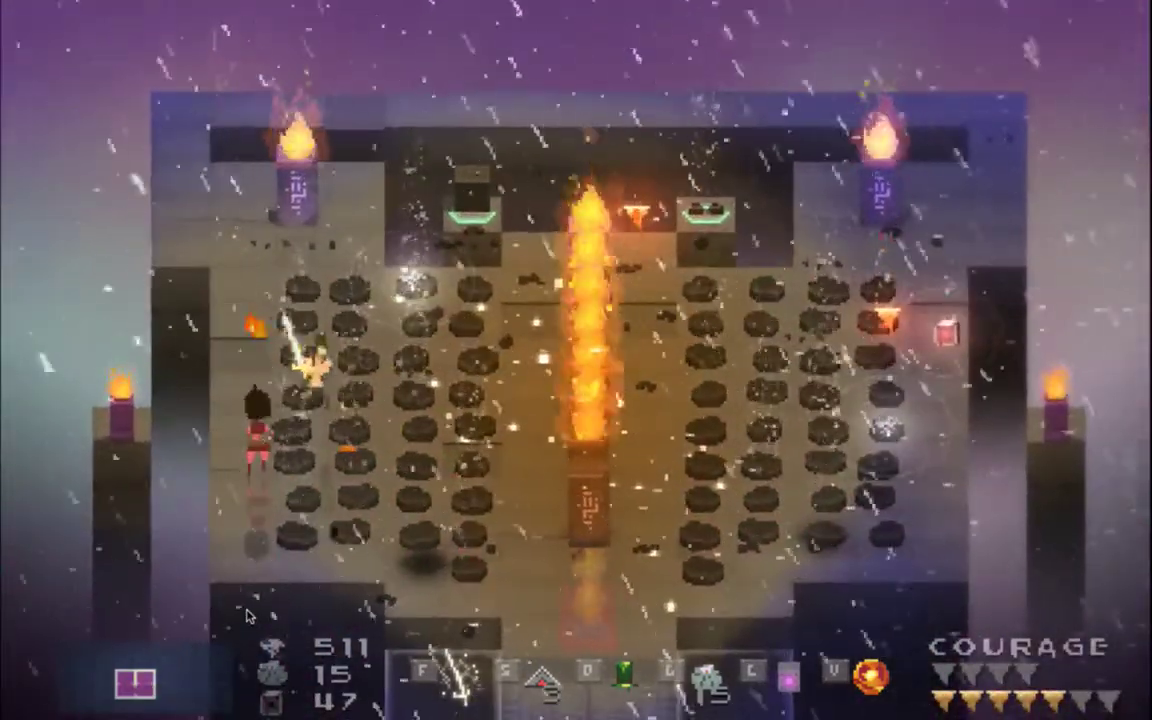
Step: Playtest the boss fight by attacking with the sword, the triangular item and a bomb while crossing the arena
{"action": "key", "text": "Right"}
{"action": "key", "text": "s"}
{"action": "key", "text": "Up"}
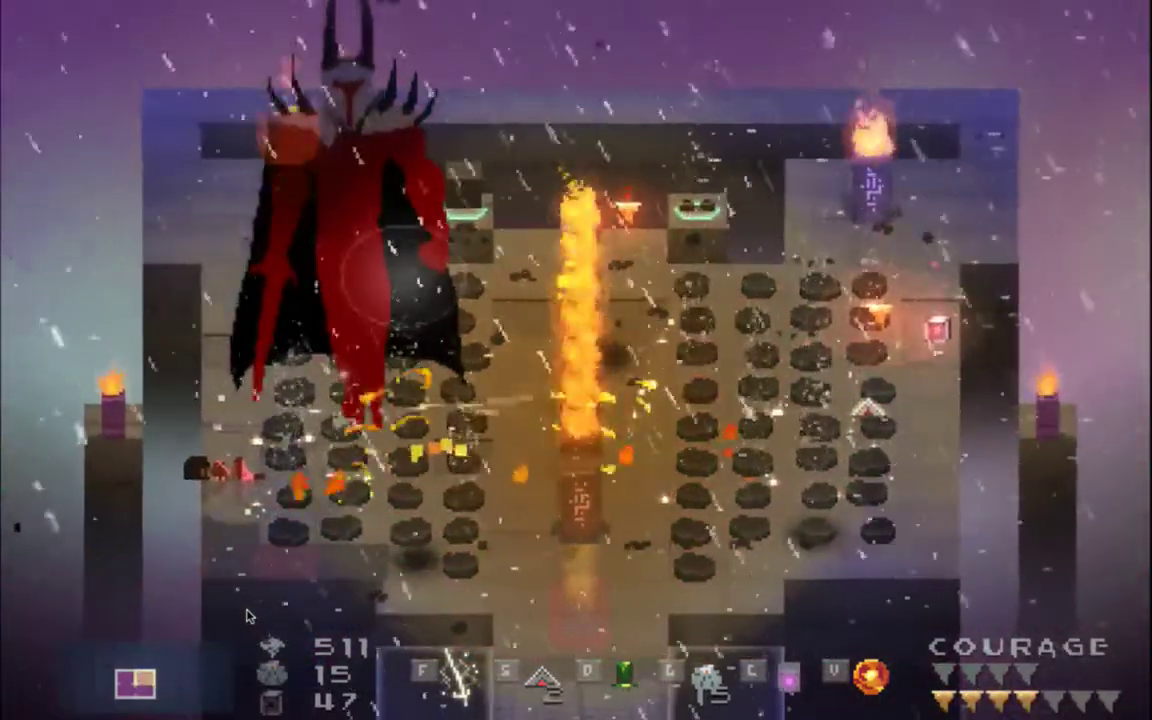
{"action": "key", "text": "f"}
{"action": "key", "text": "Up"}
{"action": "key", "text": "f"}
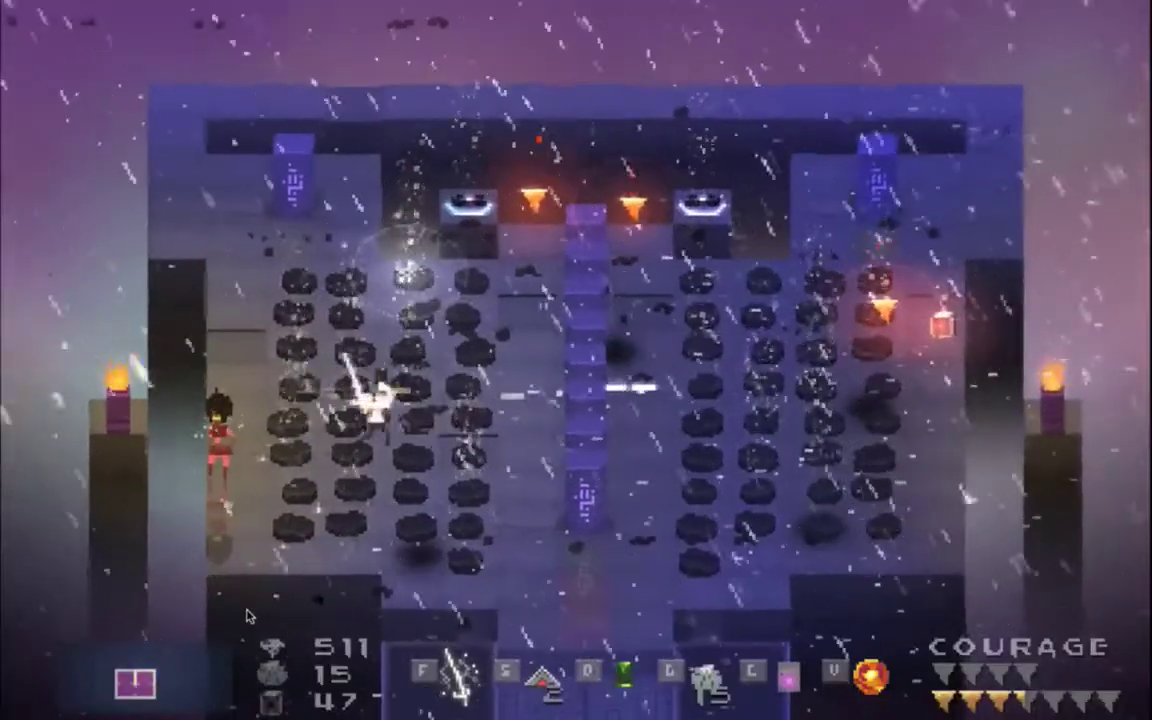
{"action": "key", "text": "Right"}
{"action": "key", "text": "g"}
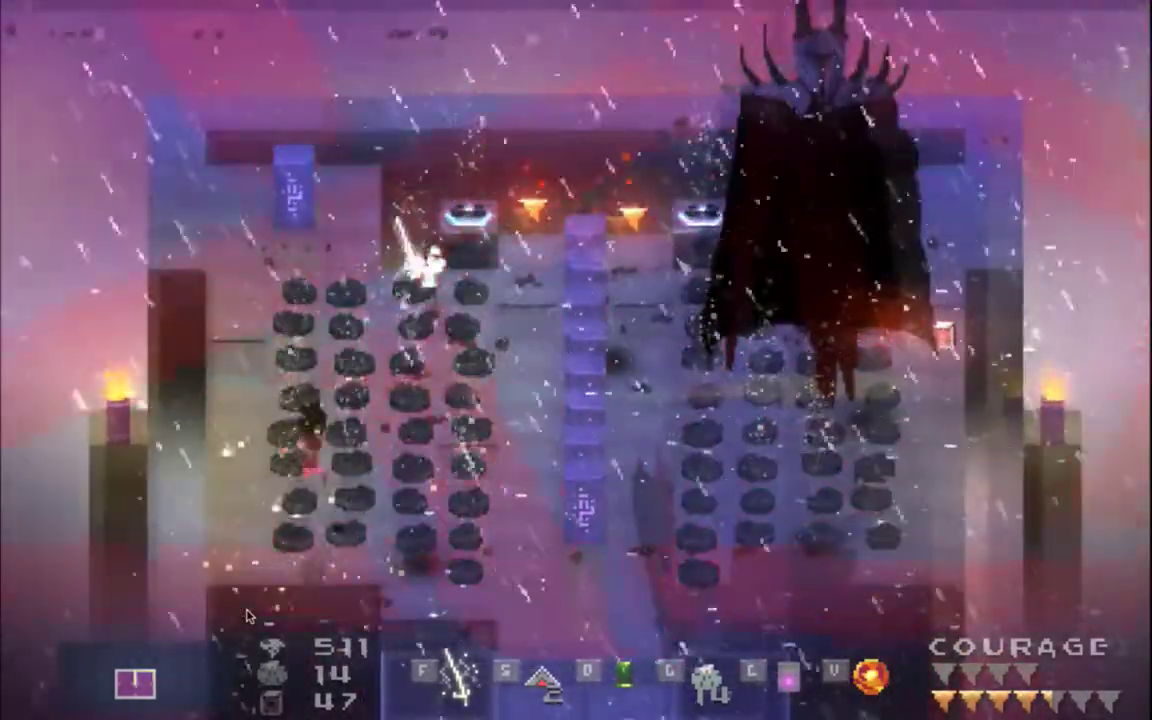
{"action": "key", "text": "Right"}
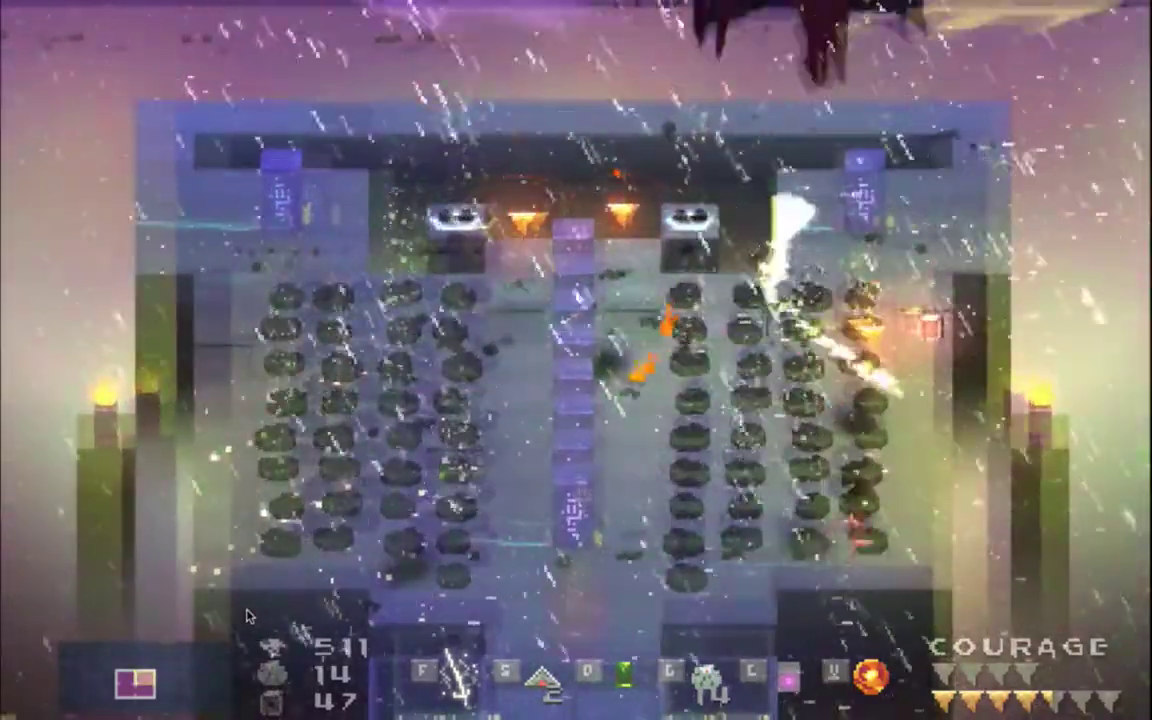
Step: Dodge the boss across both halves of the arena and strike again with the sword
{"action": "key", "text": "Up"}
{"action": "key", "text": "Left"}
{"action": "key", "text": "Right"}
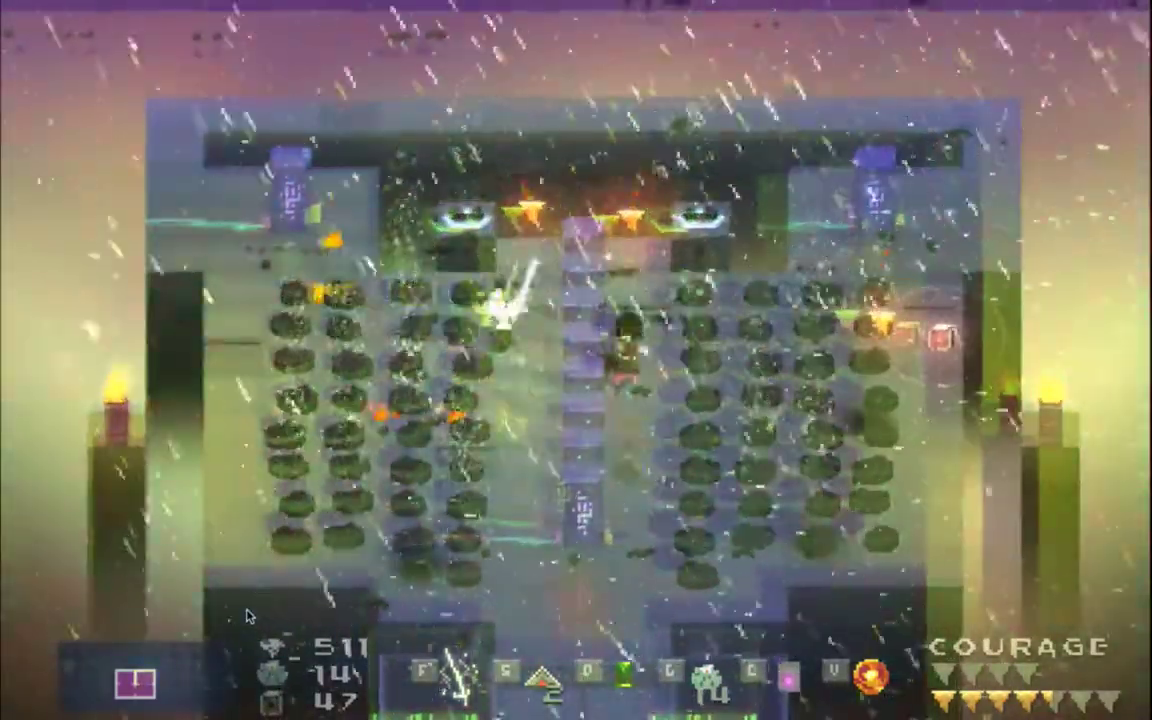
{"action": "key", "text": "Left"}
{"action": "key", "text": "Down"}
{"action": "key", "text": "Right"}
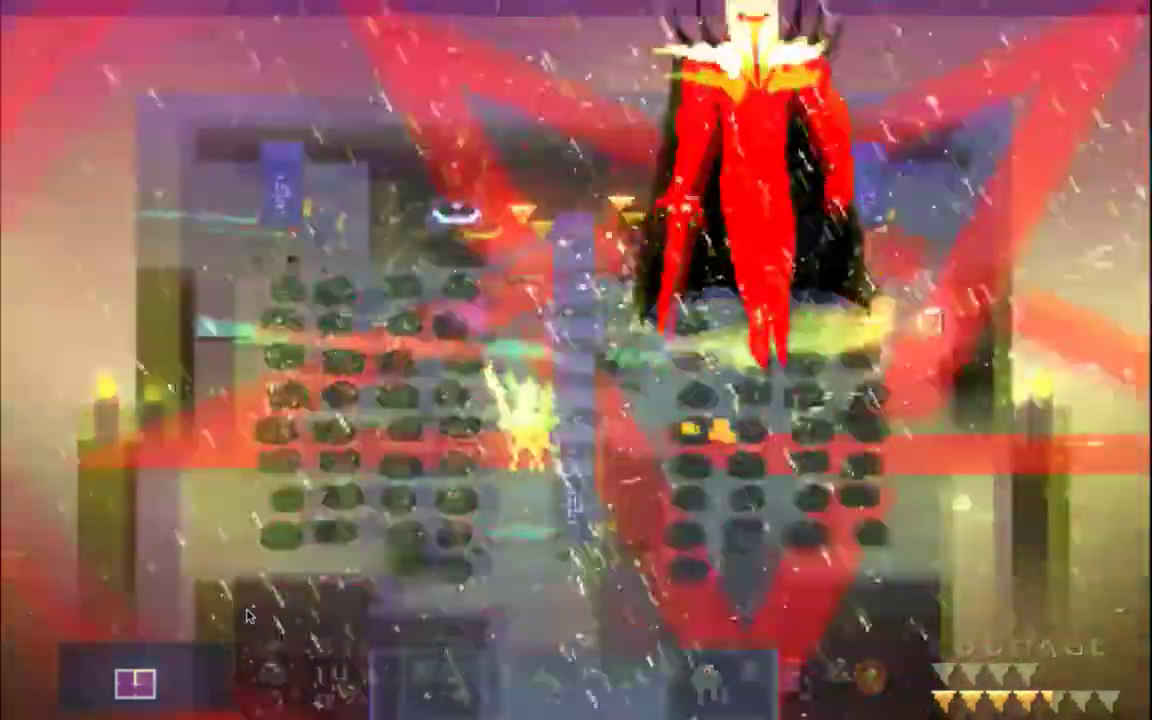
{"action": "key", "text": "Left"}
{"action": "key", "text": "Up"}
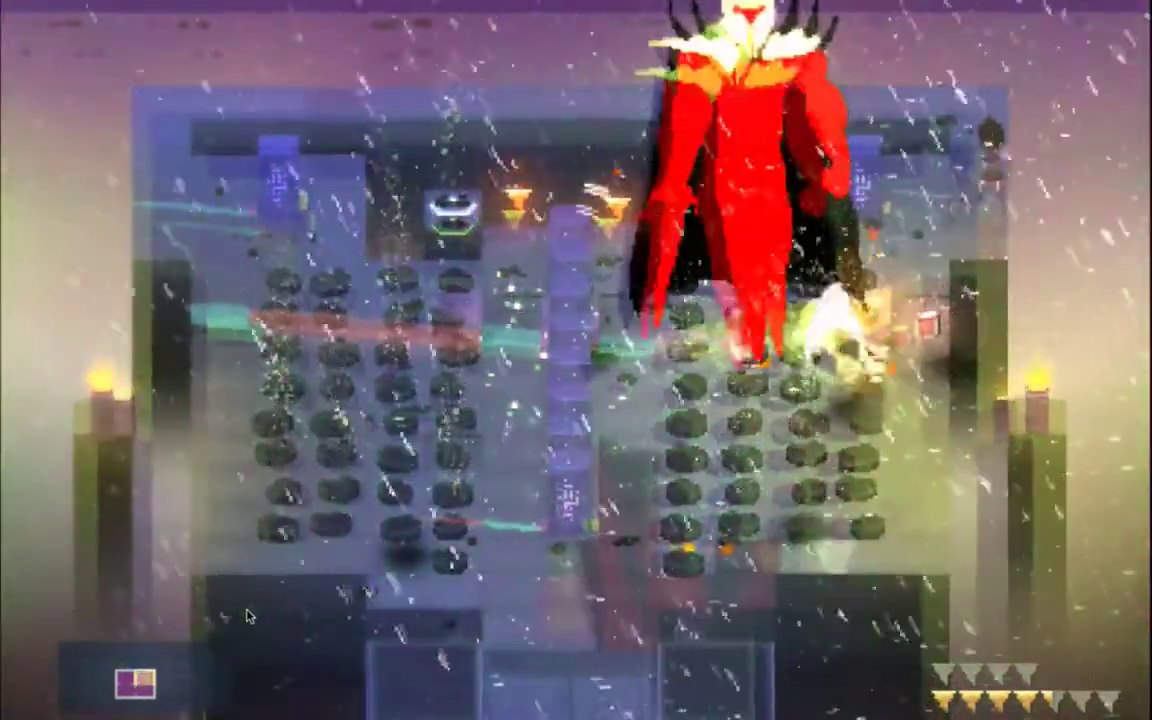
{"action": "key", "text": "Down"}
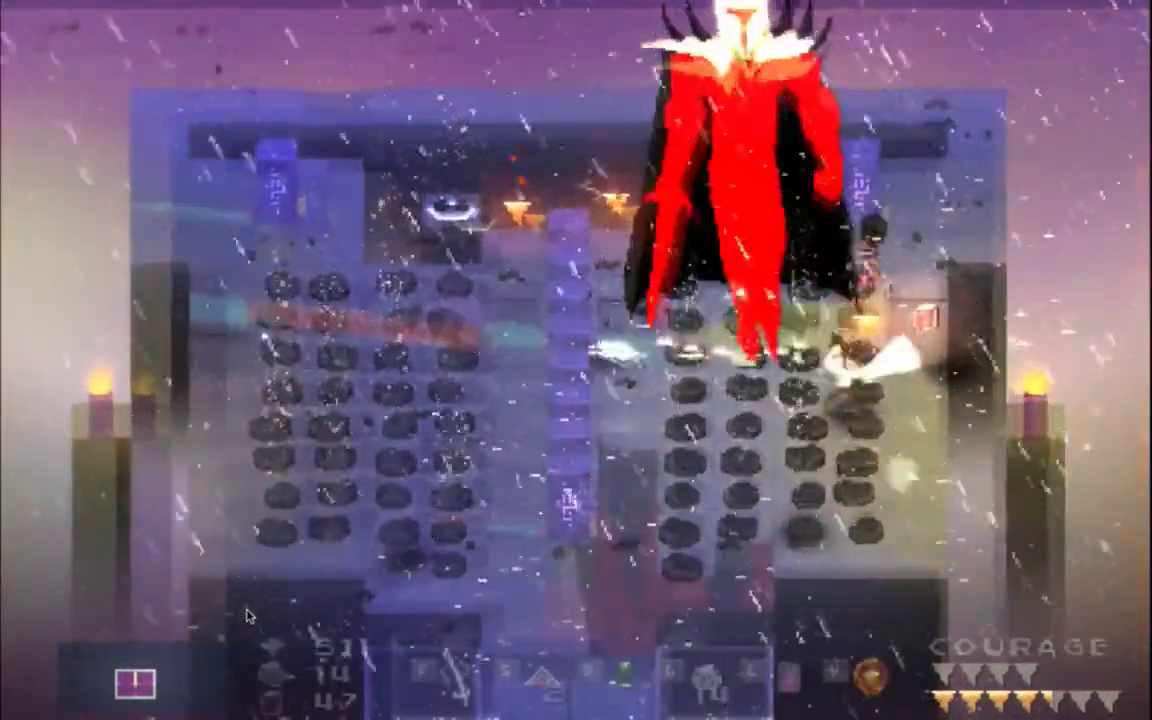
{"action": "key", "text": "Up"}
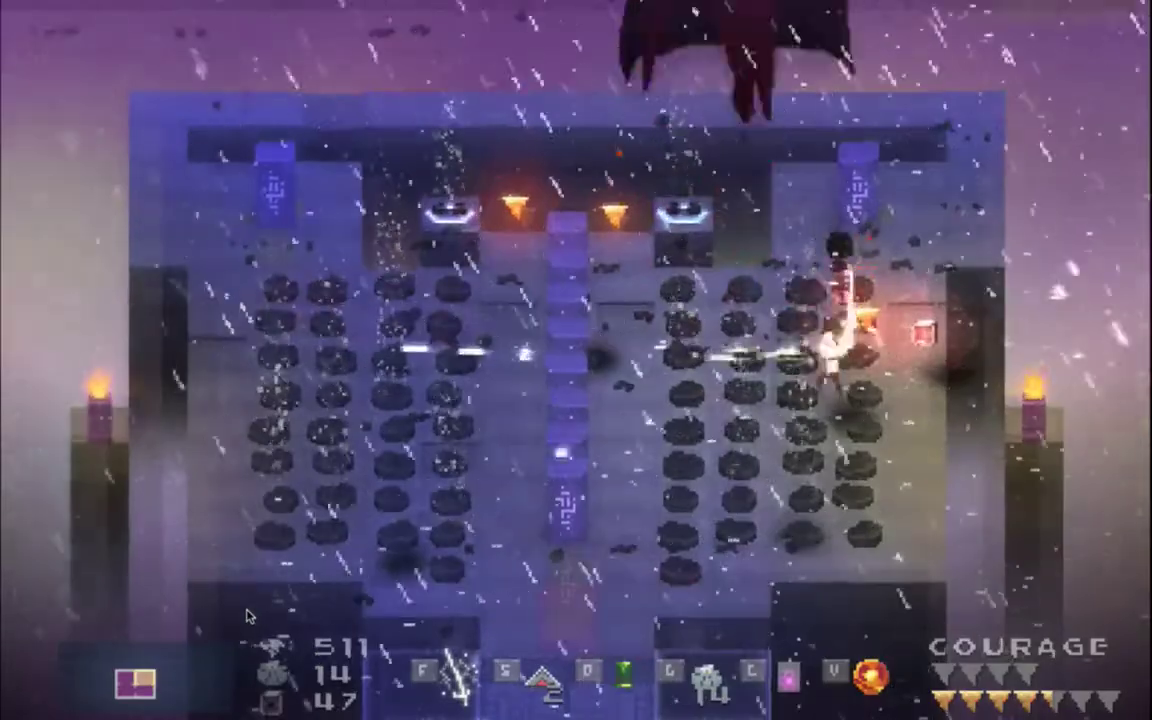
{"action": "key", "text": "Left"}
{"action": "key", "text": "f"}
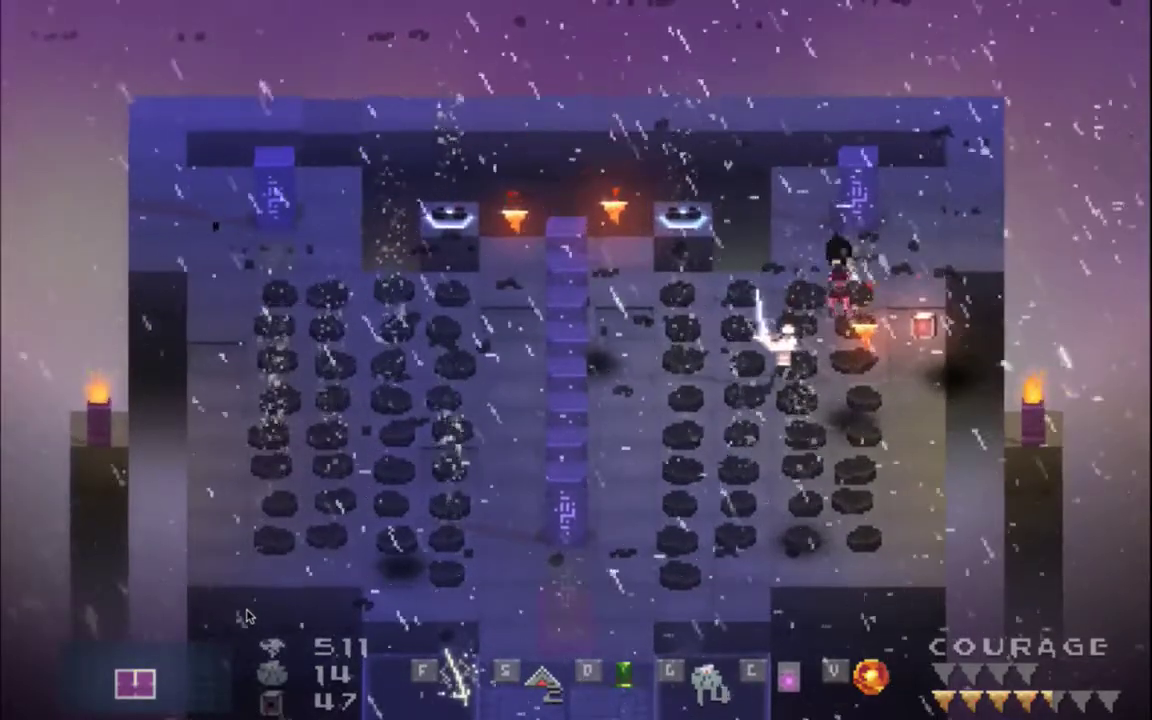
Step: Check the inventory screen, return to the fight and strike the boss repeatedly with the sword beside the central pillar line
{"action": "key", "text": "Return"}
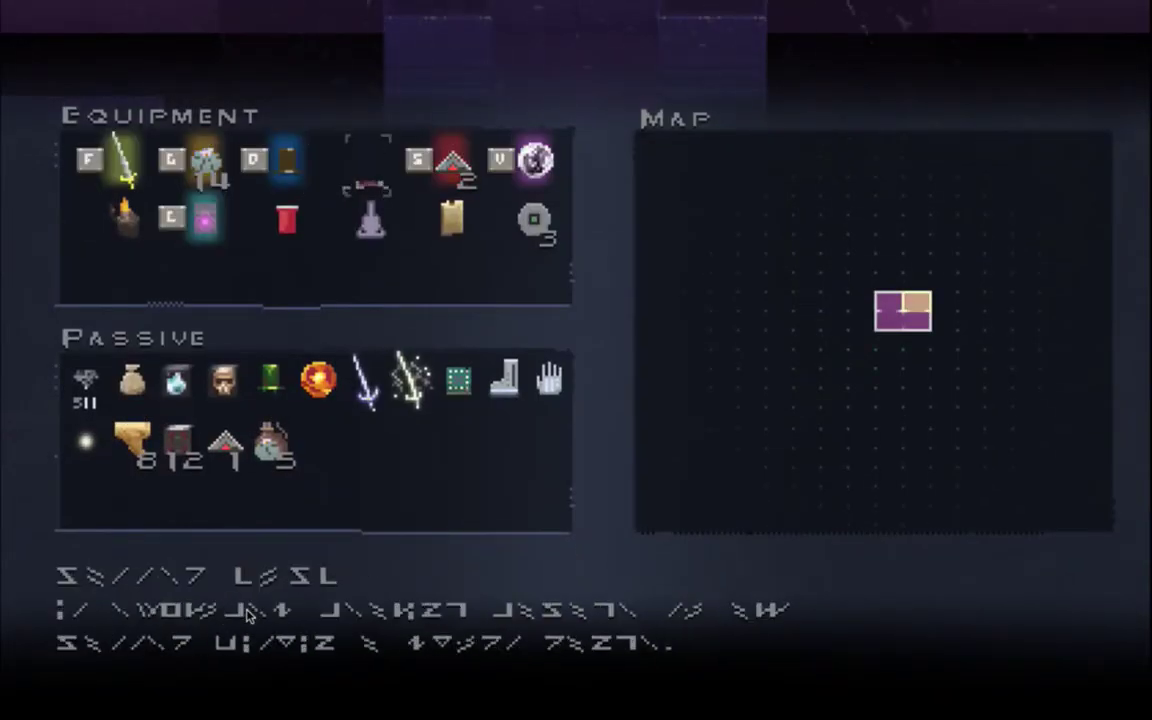
{"action": "key", "text": "Tab"}
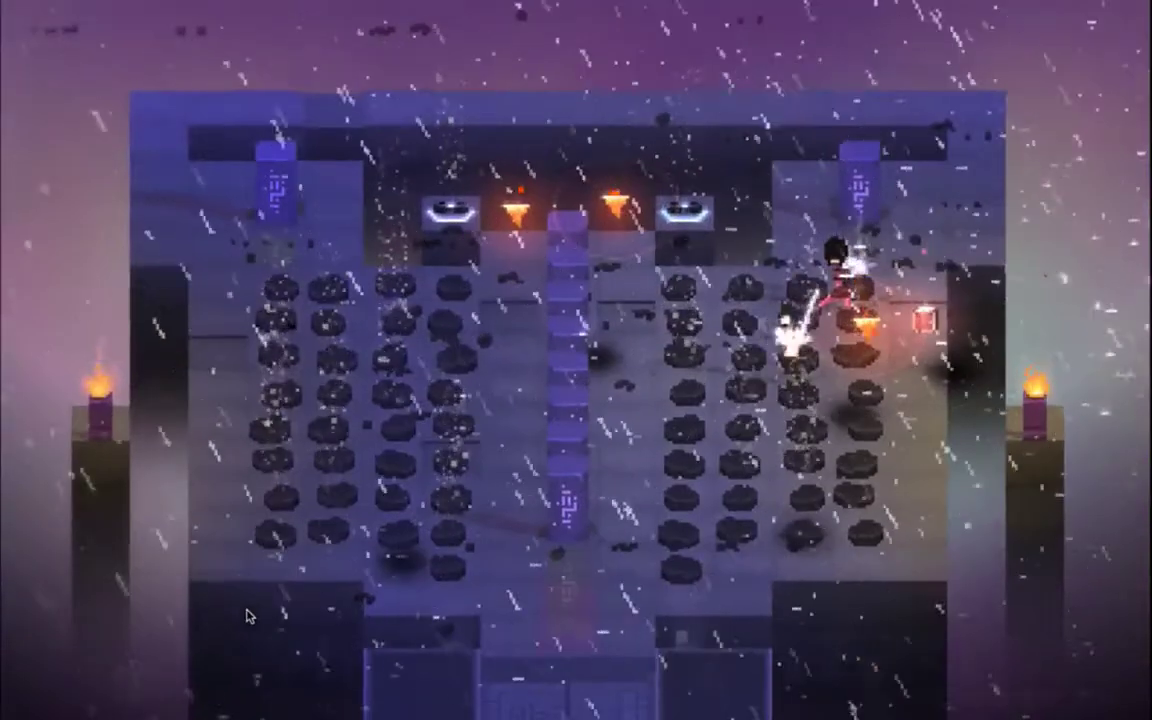
{"action": "key", "text": "Left"}
{"action": "key", "text": "f"}
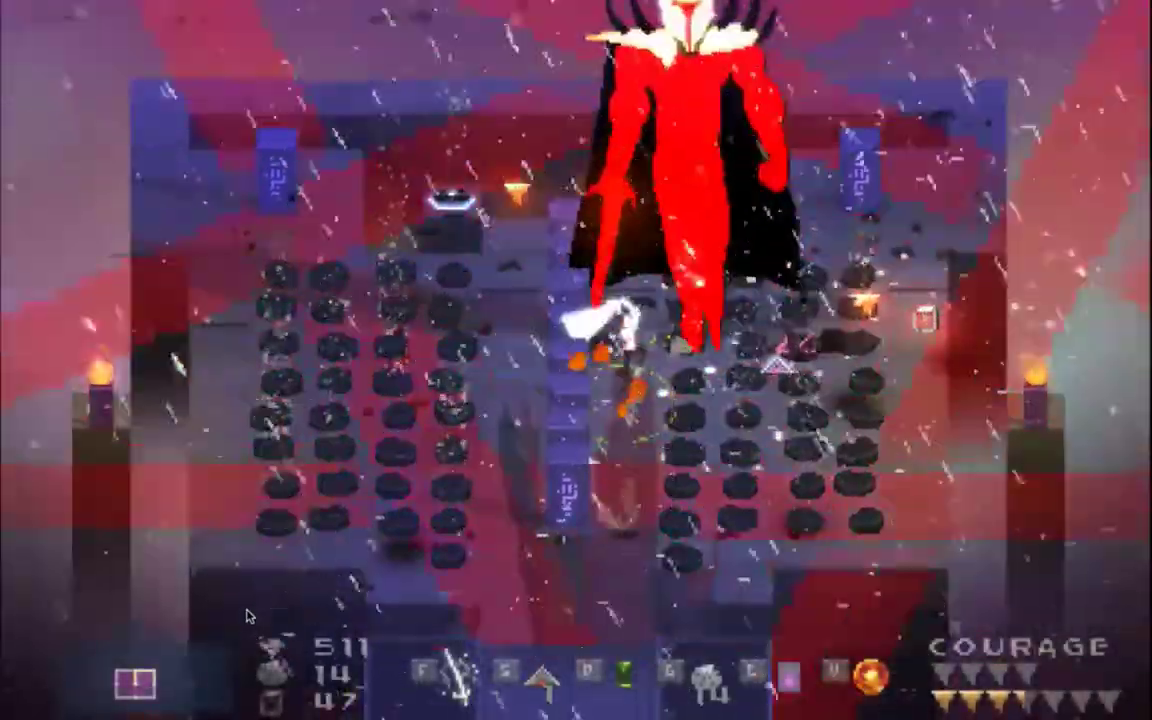
{"action": "key", "text": "f"}
{"action": "key", "text": "f"}
{"action": "key", "text": "f"}
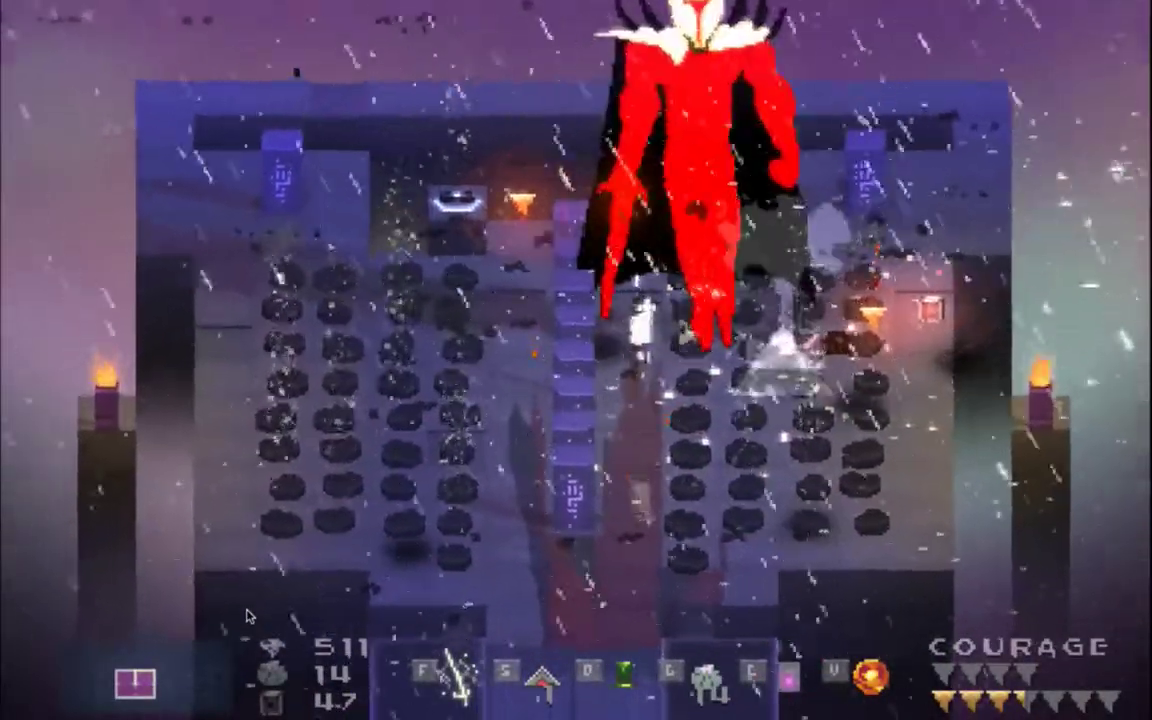
{"action": "key", "text": "f"}
{"action": "key", "text": "f"}
{"action": "key", "text": "f"}
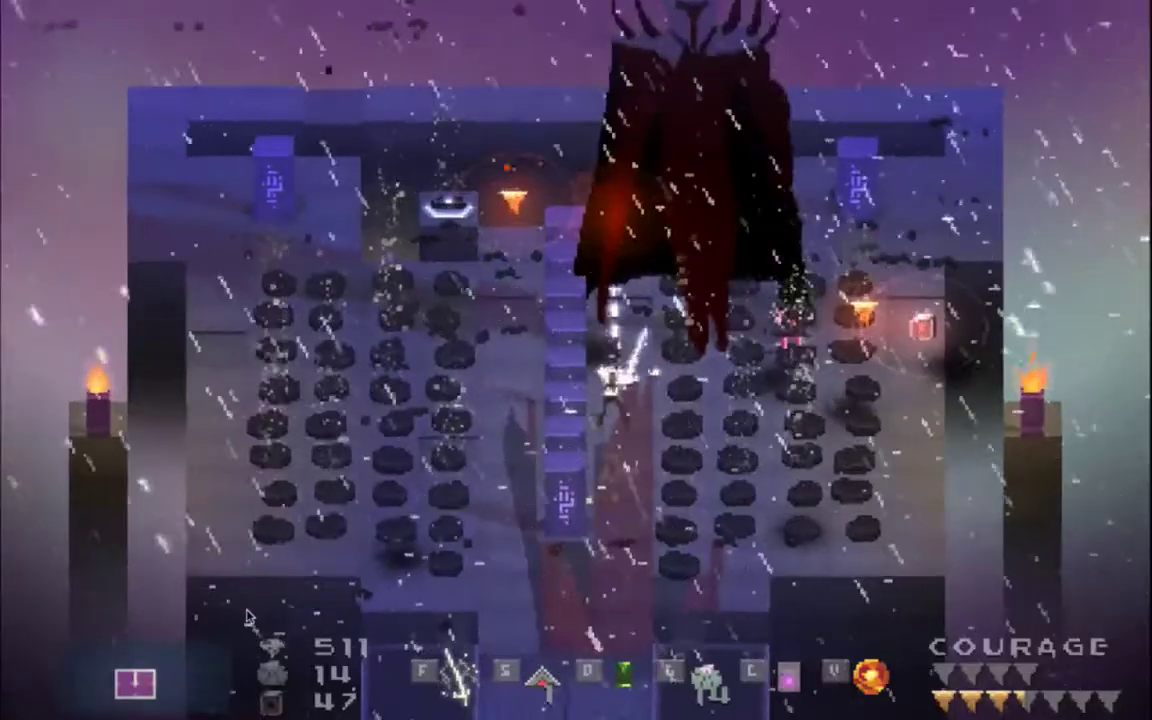
Step: Follow the boss between its reappear locations on both sides of the arena and attack it with the sword
{"action": "key", "text": "Right"}
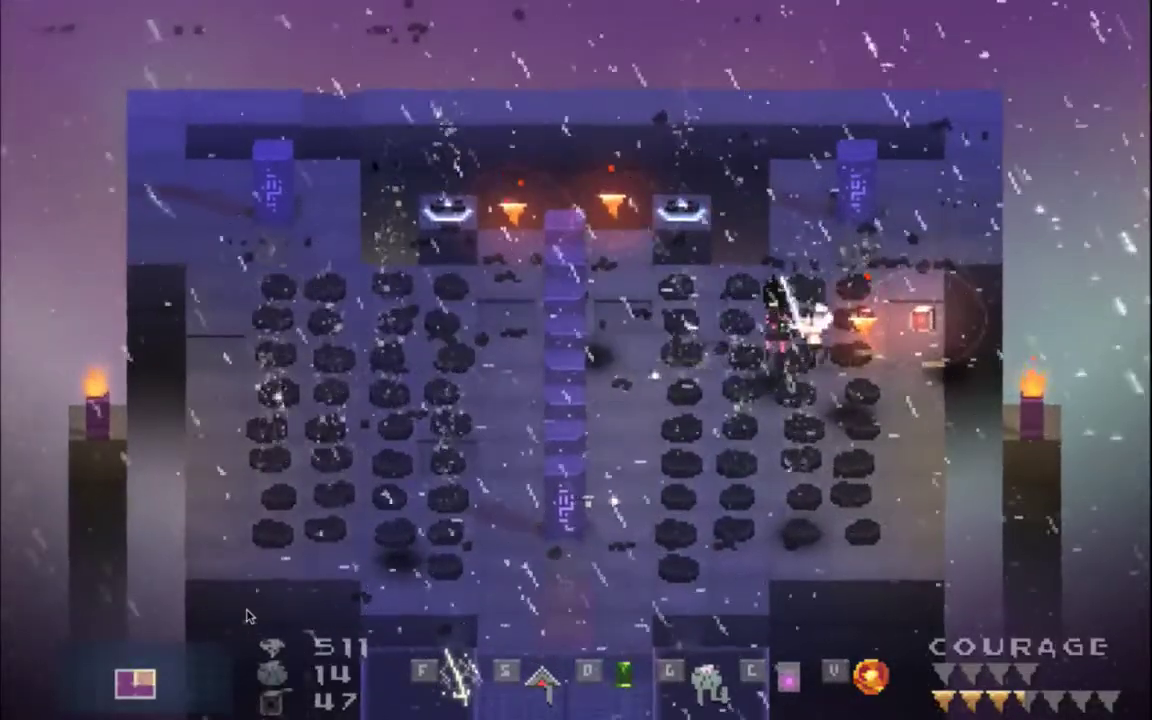
{"action": "key", "text": "Left"}
{"action": "key", "text": "Up"}
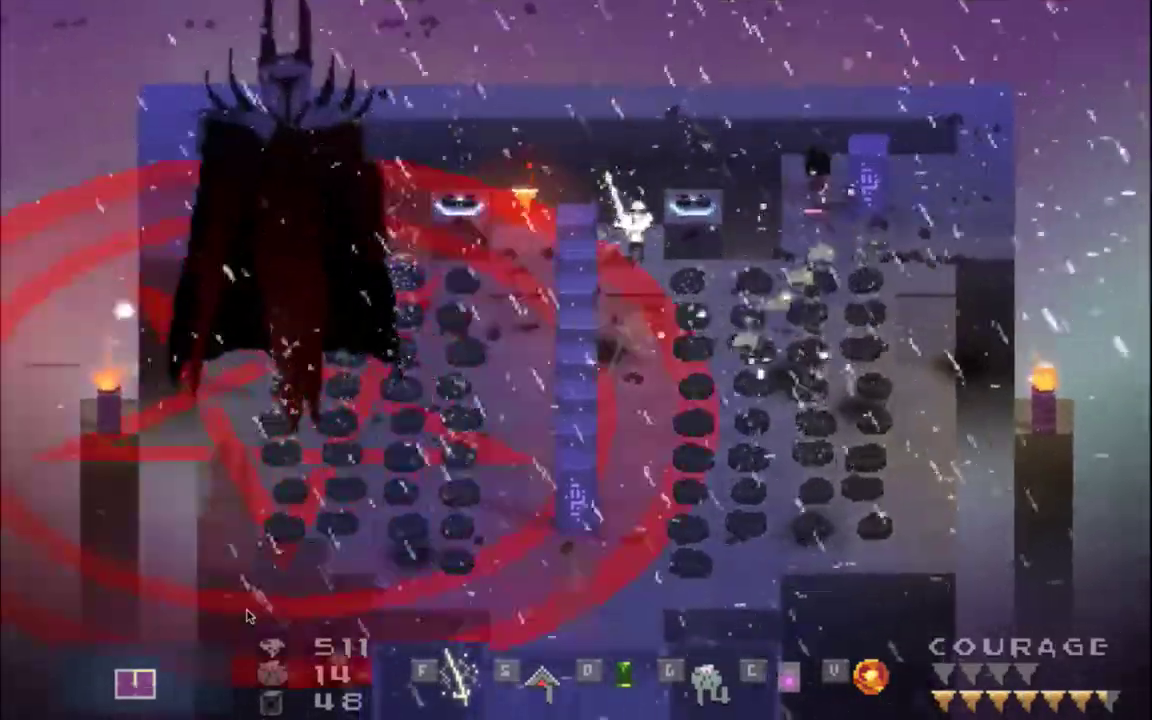
{"action": "key", "text": "Down"}
{"action": "key", "text": "Left"}
{"action": "key", "text": "Up"}
{"action": "key", "text": "f"}
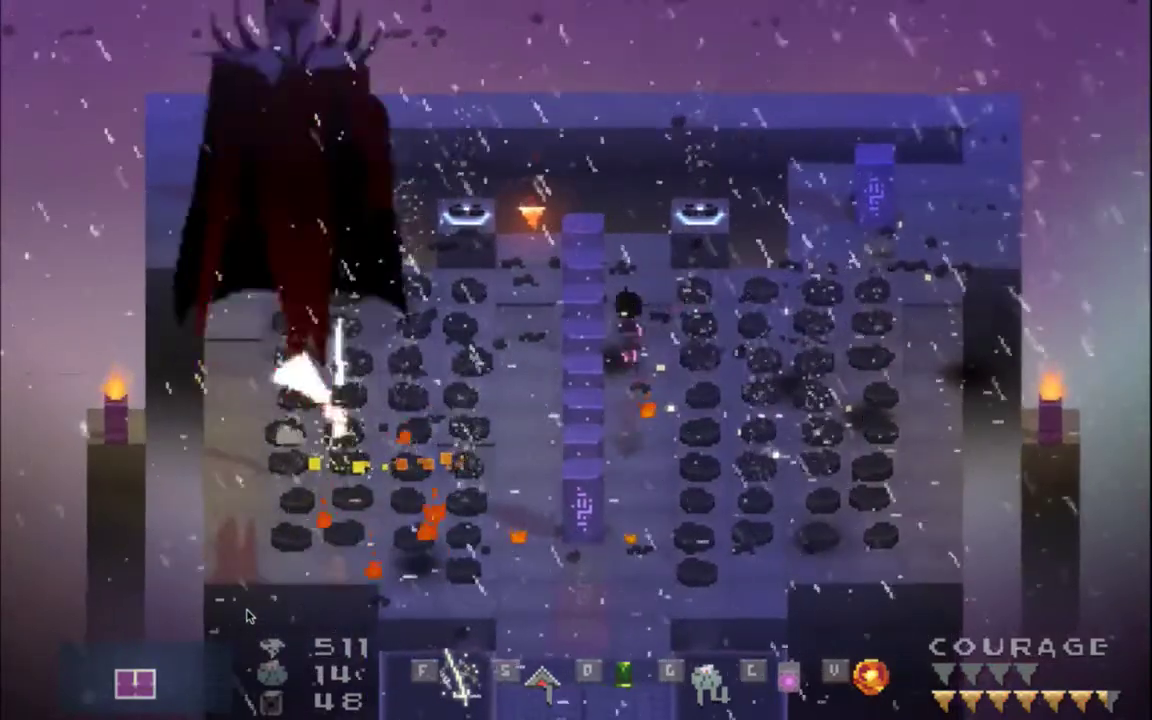
{"action": "key", "text": "Right"}
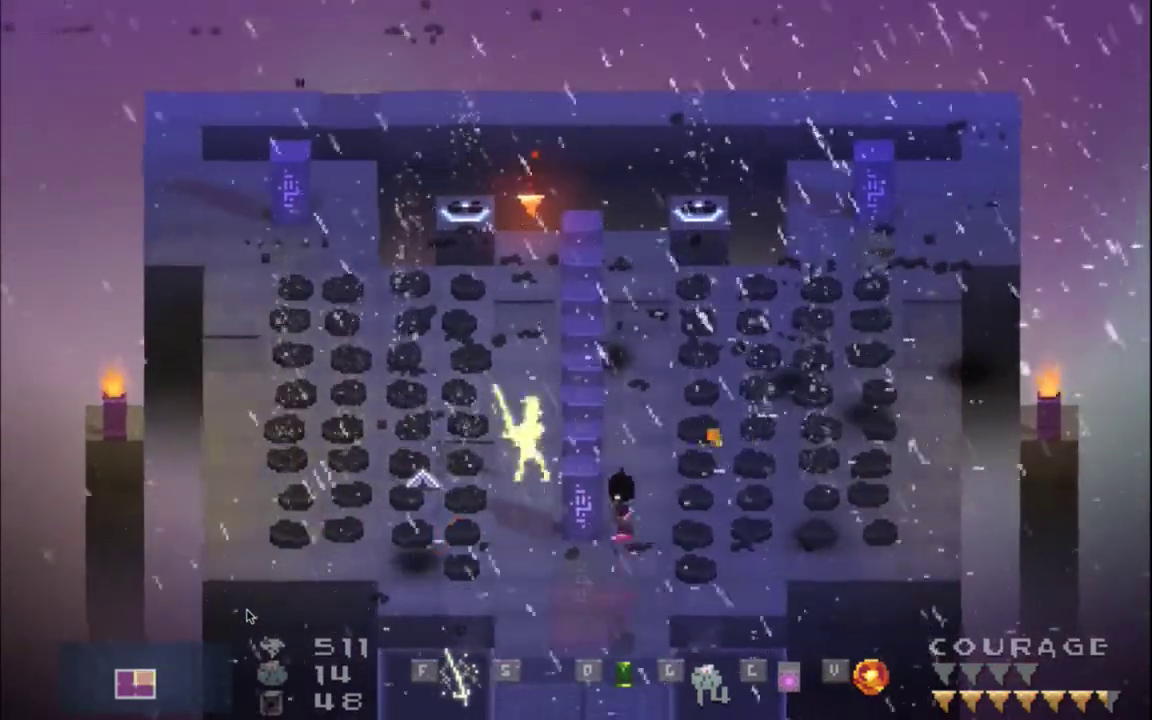
{"action": "key", "text": "Up"}
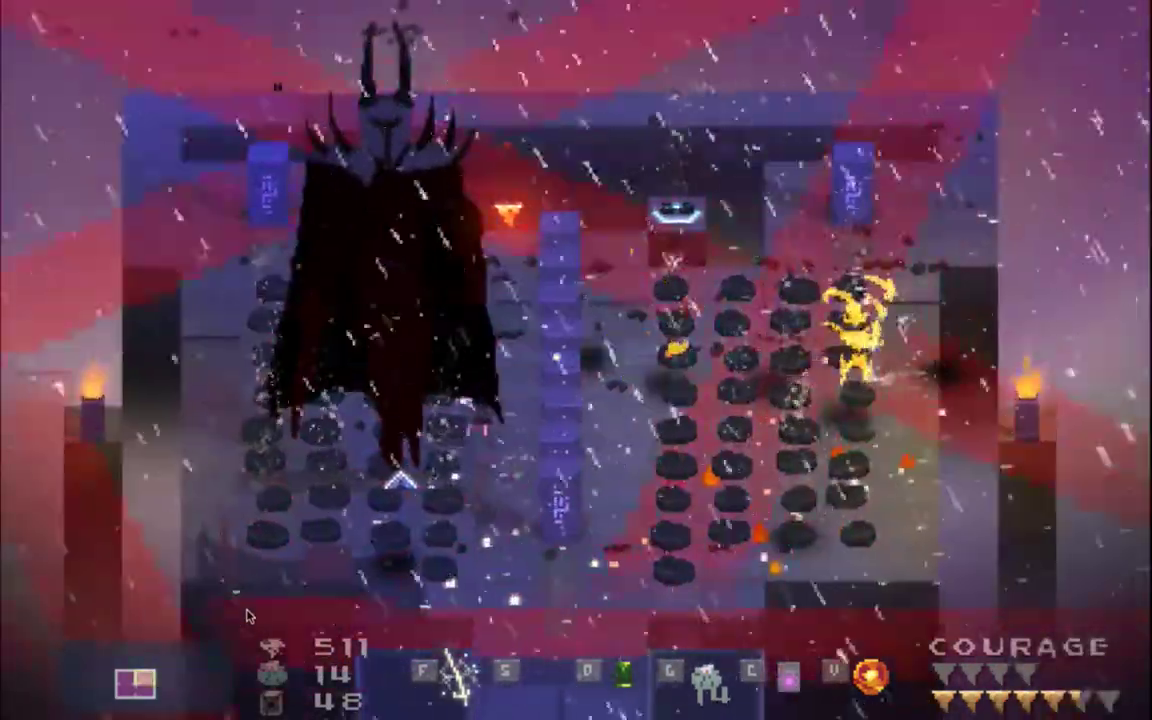
{"action": "key", "text": "Left"}
{"action": "key", "text": "f"}
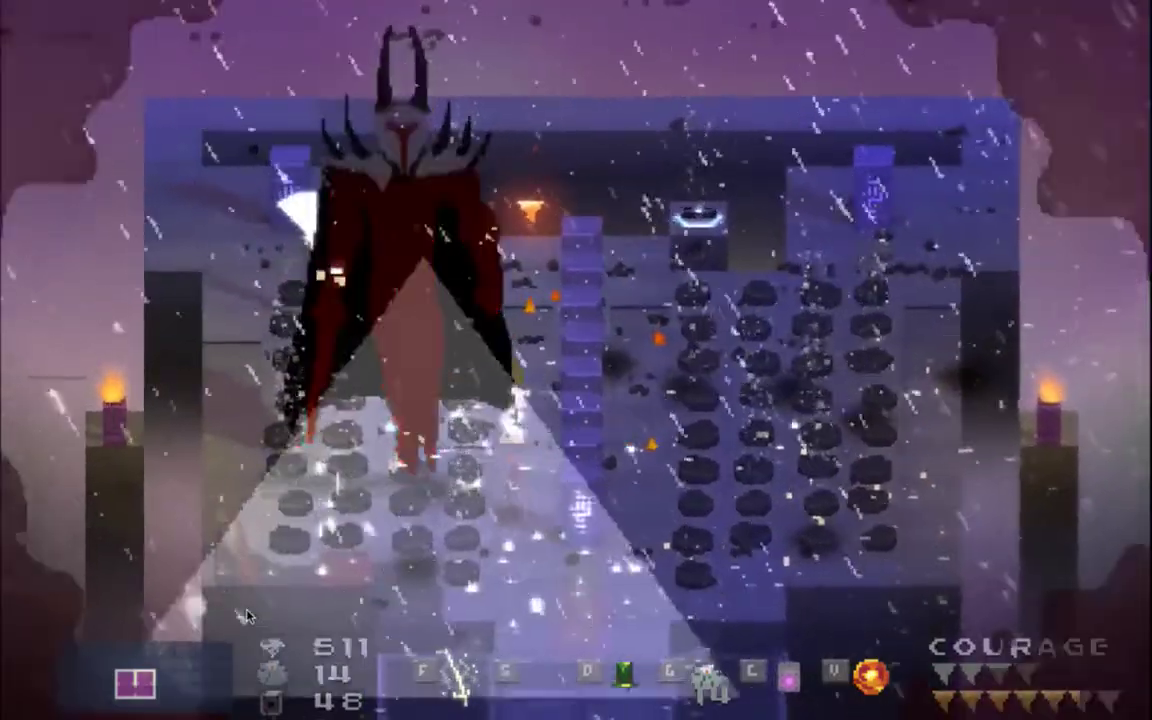
{"action": "key", "text": "Left"}
{"action": "key", "text": "Down"}
{"action": "key", "text": "Right"}
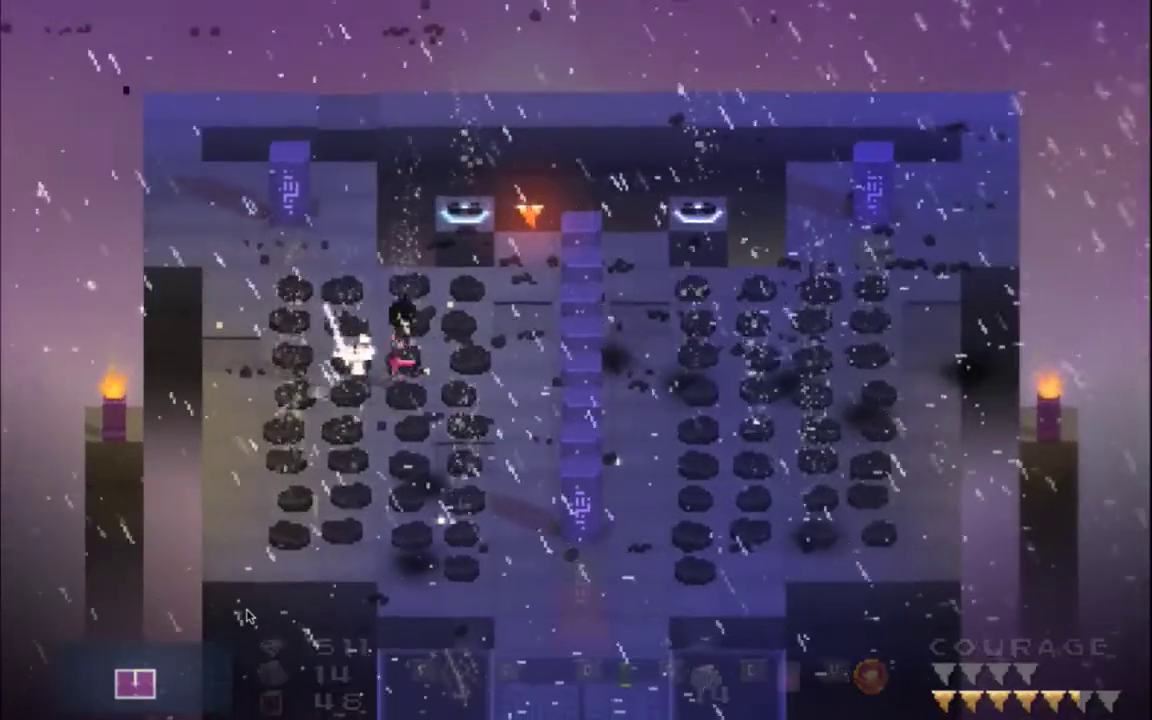
Step: Circle through the rubble in the left half of the arena and swing the sword at the boss's human form
{"action": "key", "text": "Up"}
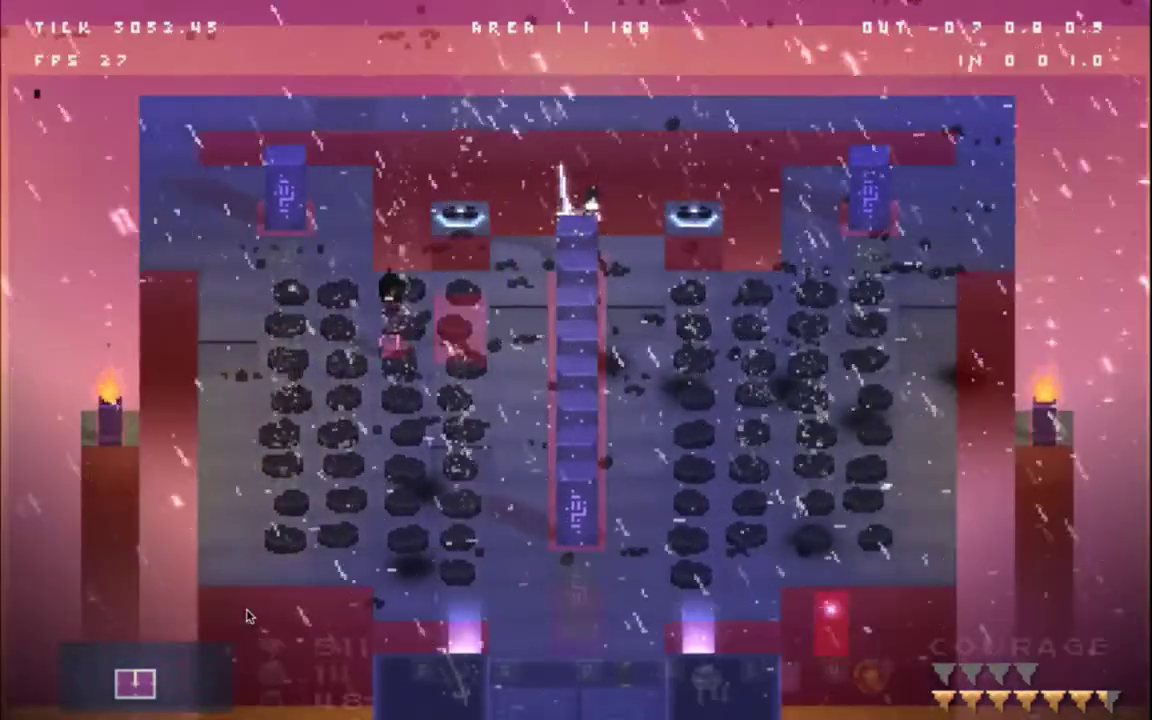
{"action": "key", "text": "Right"}
{"action": "key", "text": "f"}
{"action": "key", "text": "Down"}
{"action": "key", "text": "Left"}
Step: Strike the giant cloaked boss repeatedly with the sword in the left half of the arena
{"action": "key", "text": "f"}
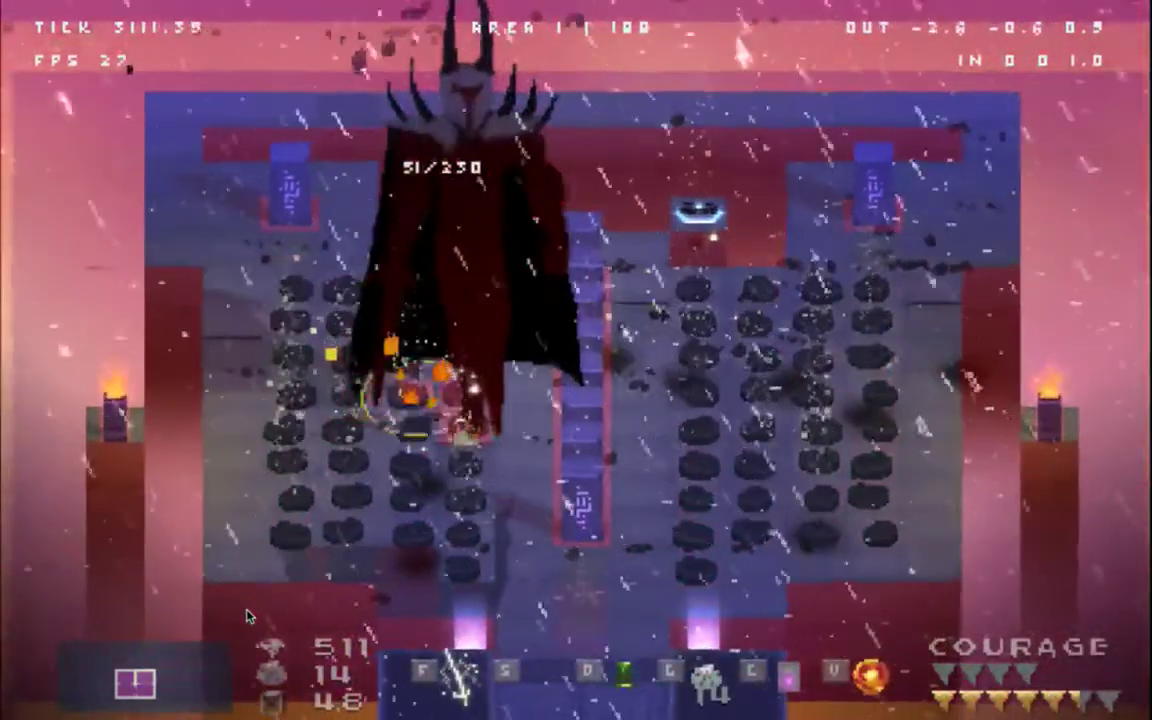
{"action": "key", "text": "f"}
{"action": "key", "text": "f"}
{"action": "key", "text": "f"}
{"action": "key", "text": "f"}
{"action": "key", "text": "f"}
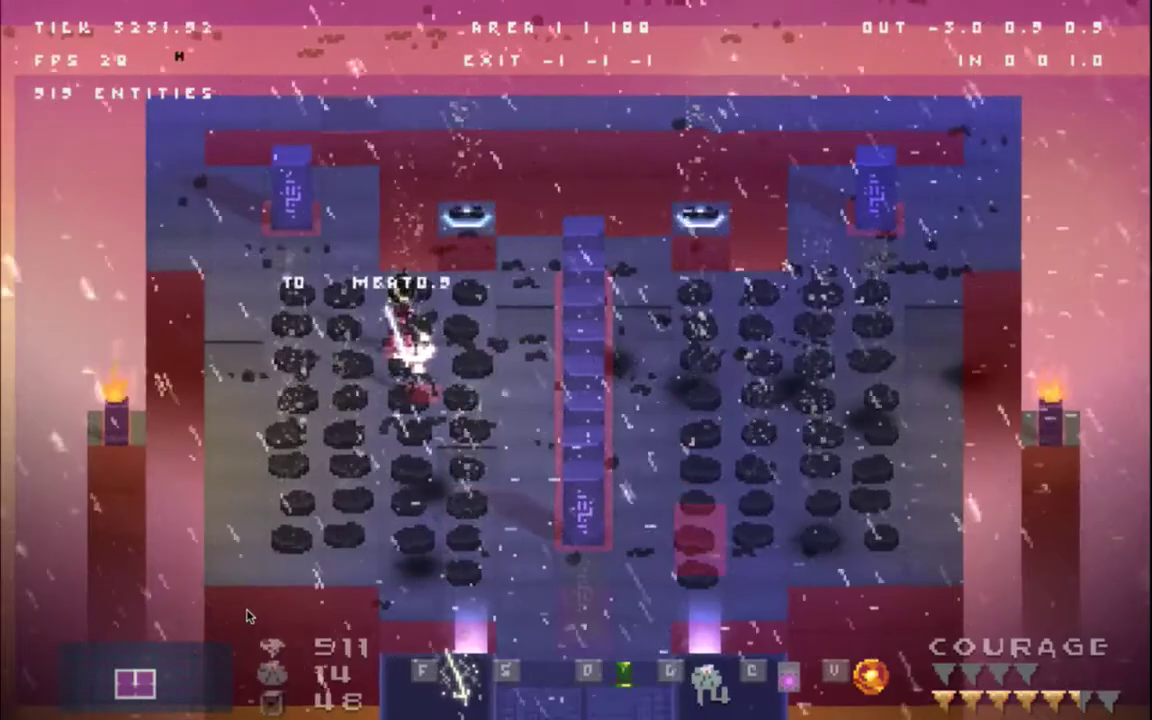
Step: Circle the boss around the left rubble field with one sword swing and retreat toward the arena's left edge
{"action": "key", "text": "Up"}
{"action": "key", "text": "Right"}
{"action": "key", "text": "f"}
{"action": "key", "text": "Down"}
{"action": "key", "text": "Left"}
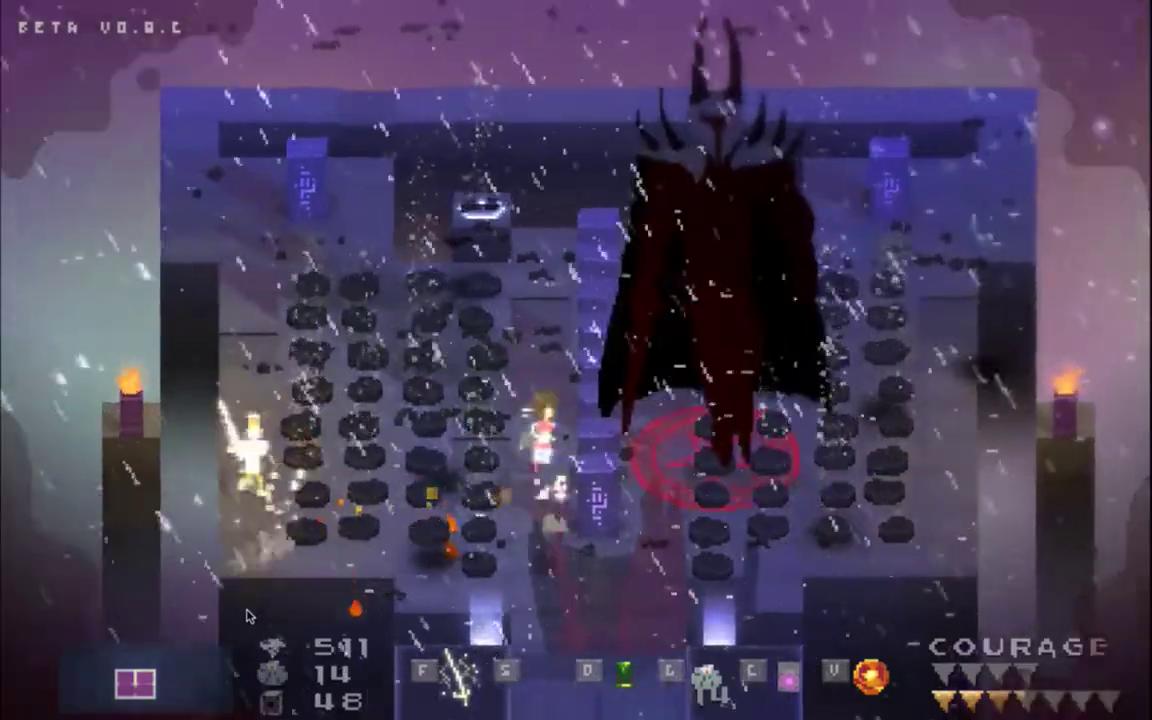
Step: Cross into the right half of the arena and dodge the giant boss beside the central pillar line
{"action": "key", "text": "Up"}
{"action": "key", "text": "Right"}
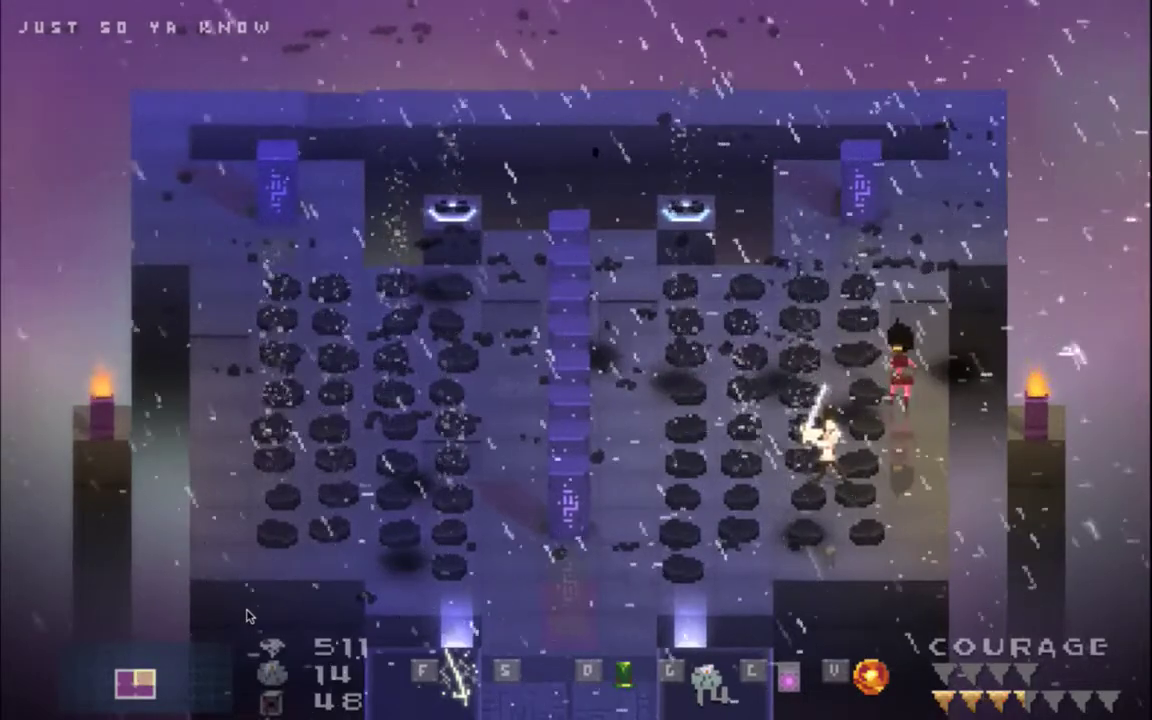
{"action": "key", "text": "Left"}
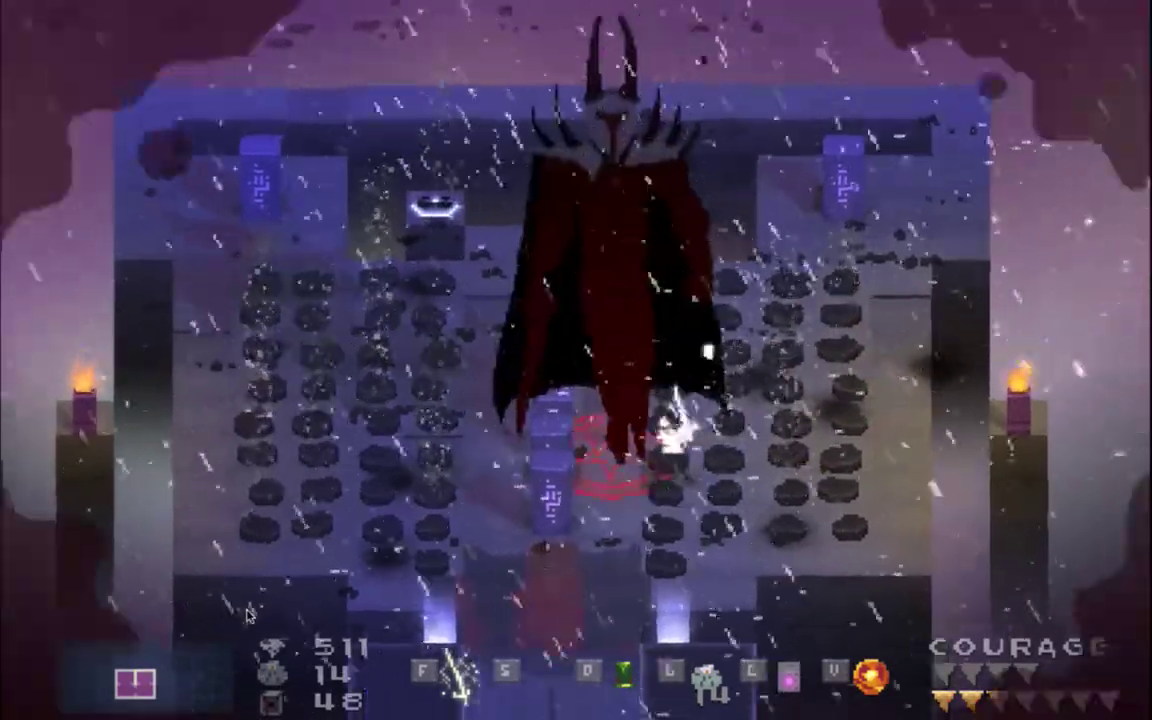
{"action": "key", "text": "Up"}
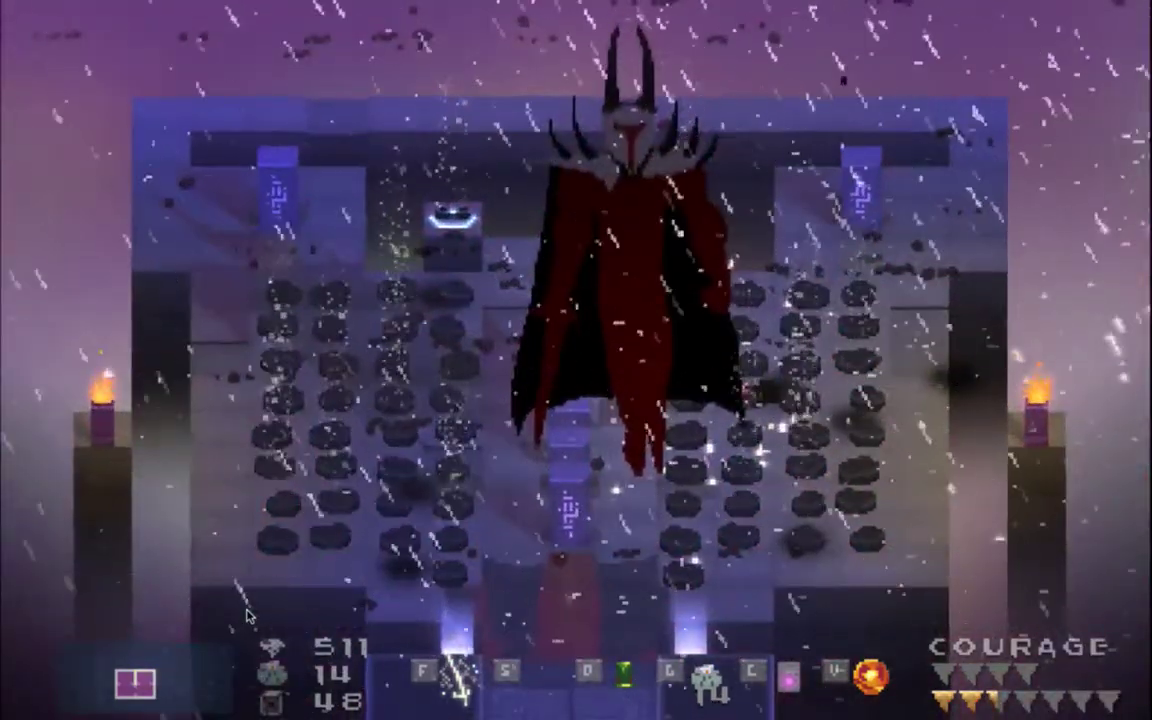
{"action": "key", "text": "Right"}
{"action": "key", "text": "Down"}
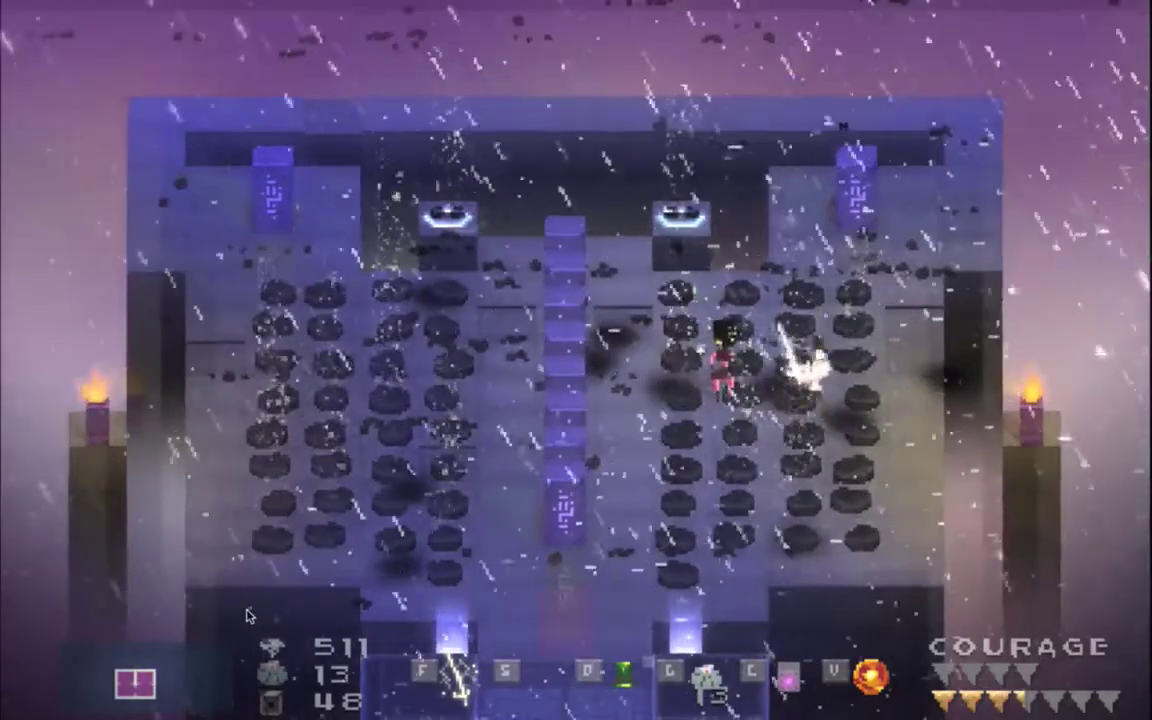
Step: Equip the Spirits flask in slot C and the cube item in slot S, and inspect the cactus in the inventory
{"action": "key", "text": "Tab"}
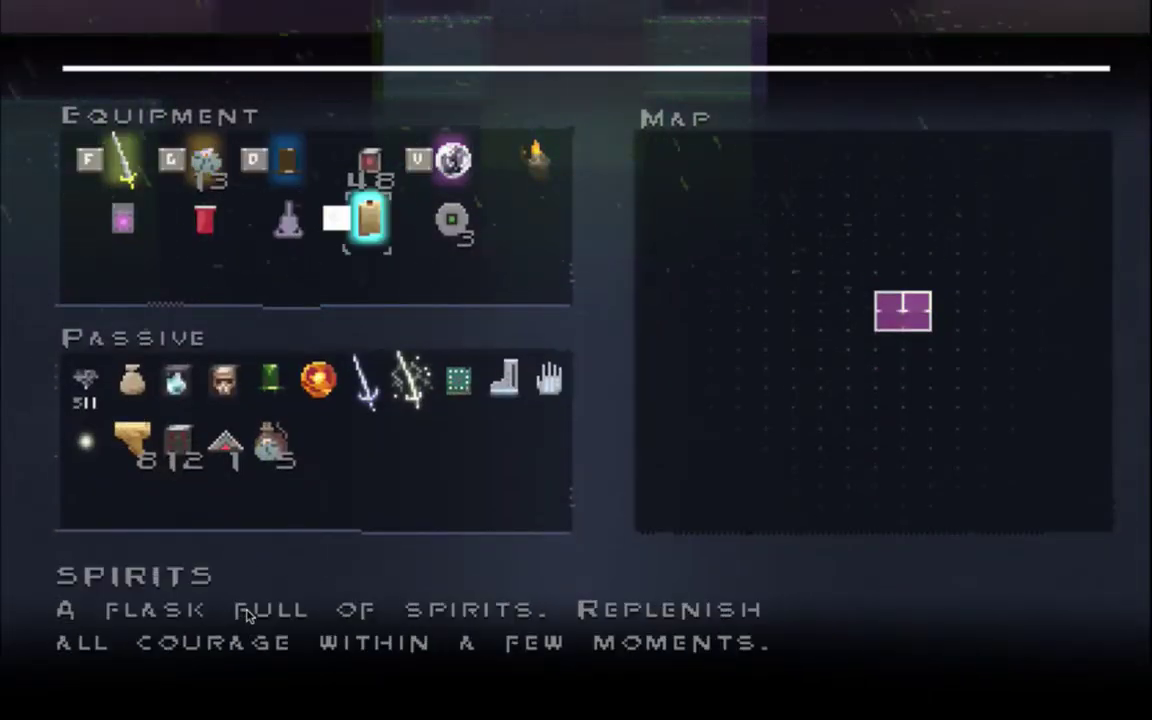
{"action": "key", "text": "Tab"}
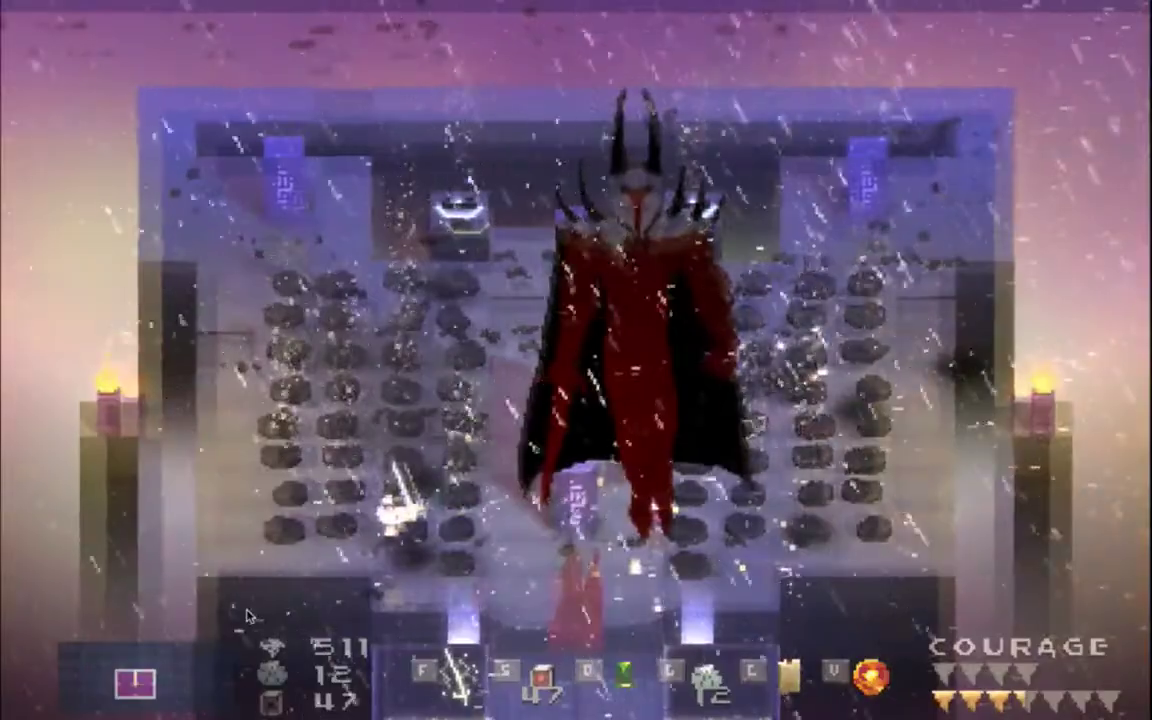
{"action": "key", "text": "Tab"}
{"action": "key", "text": "Down"}
{"action": "key", "text": "Right"}
{"action": "key", "text": "Up"}
{"action": "key", "text": "Left"}
{"action": "key", "text": "Left"}
{"action": "key", "text": "Left"}
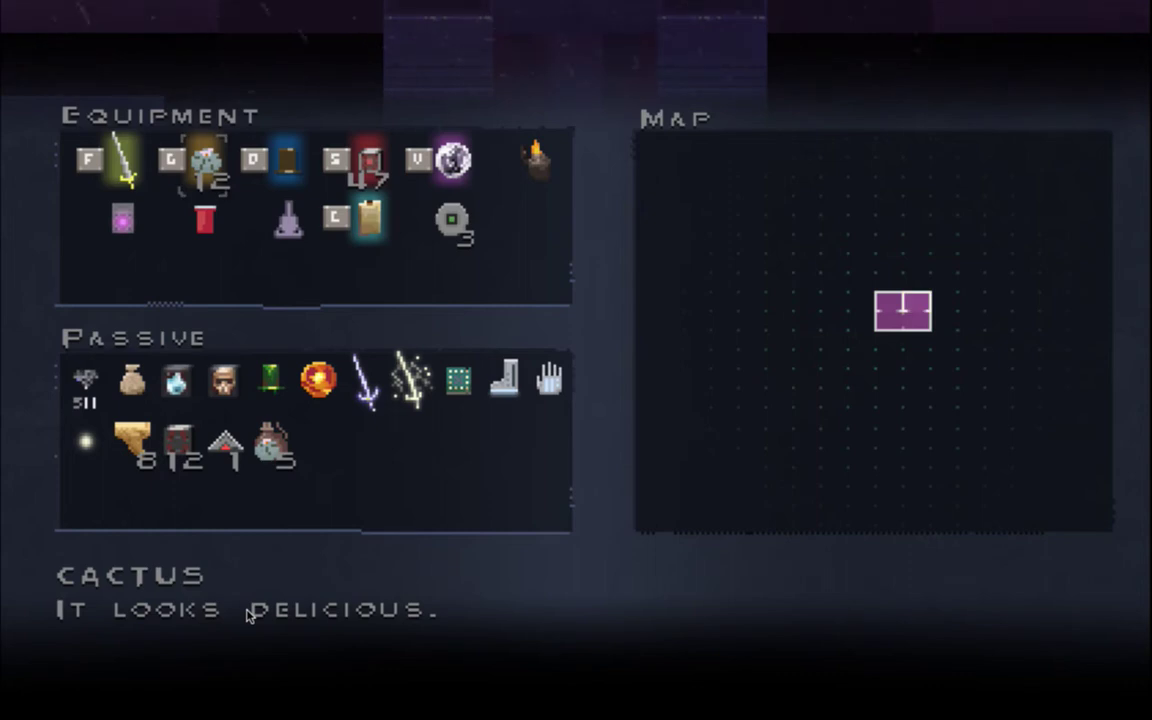
{"action": "key", "text": "Tab"}
Step: Resume the fight with a sword attack, place a cube among the left rubble and consume a cactus
{"action": "key", "text": "f"}
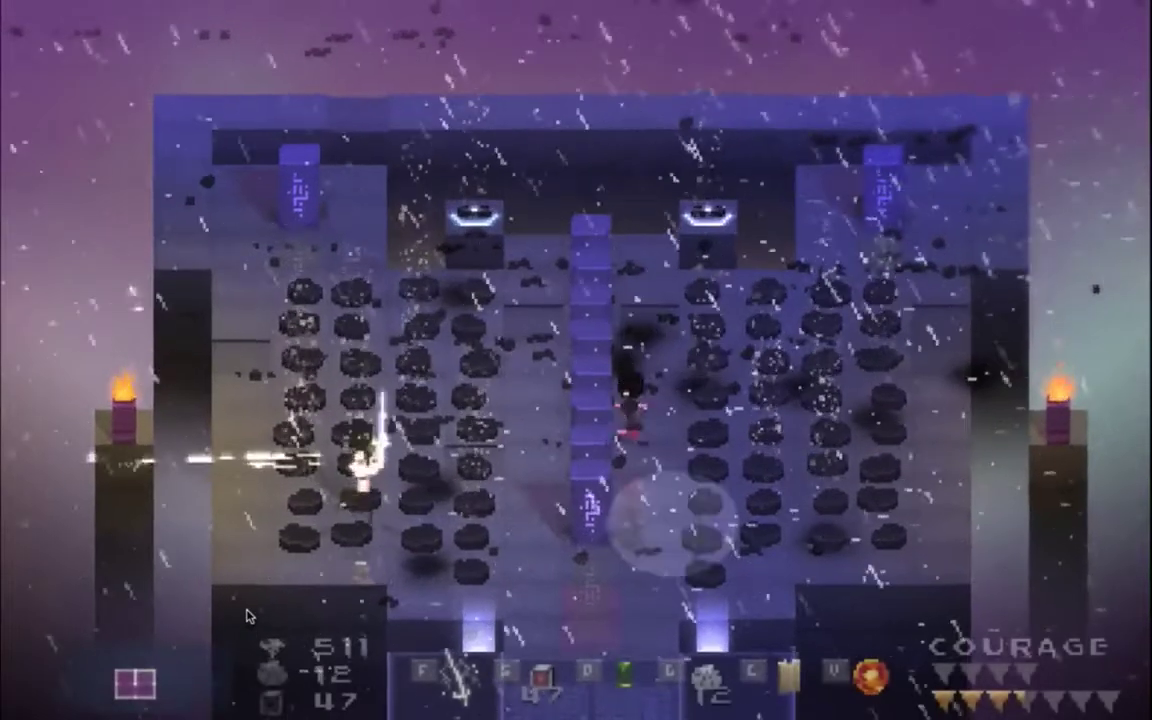
{"action": "key", "text": "Down"}
{"action": "key", "text": "Right"}
{"action": "key", "text": "s"}
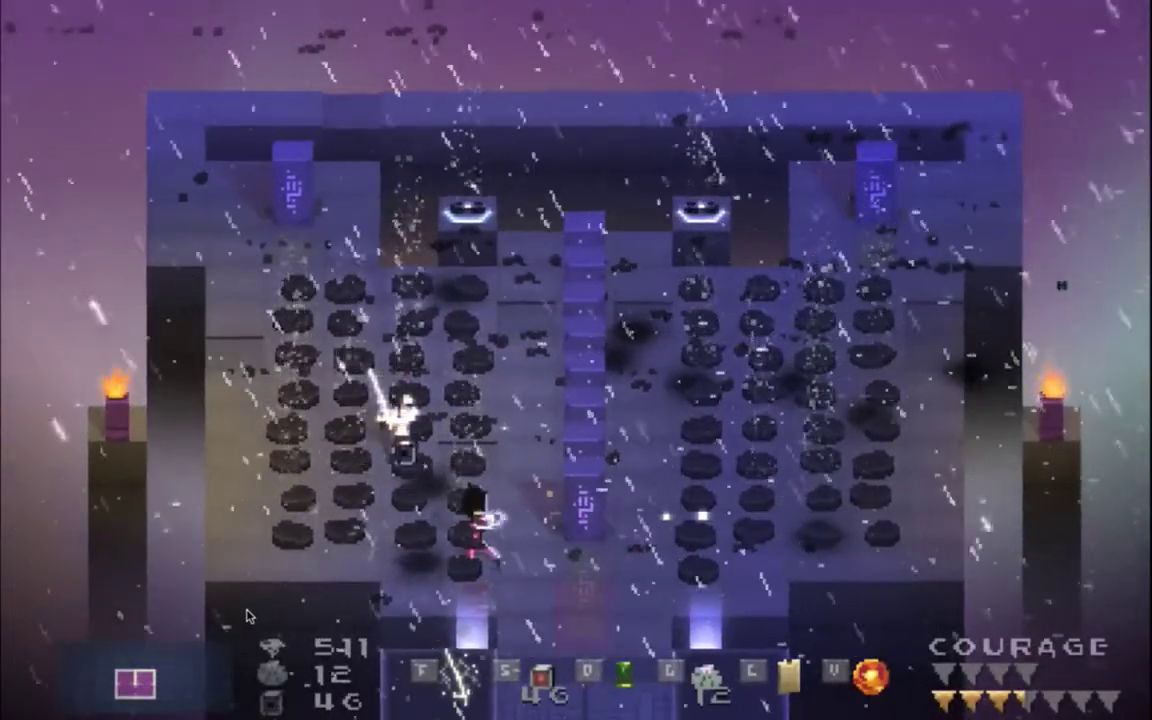
{"action": "key", "text": "g"}
{"action": "key", "text": "Up"}
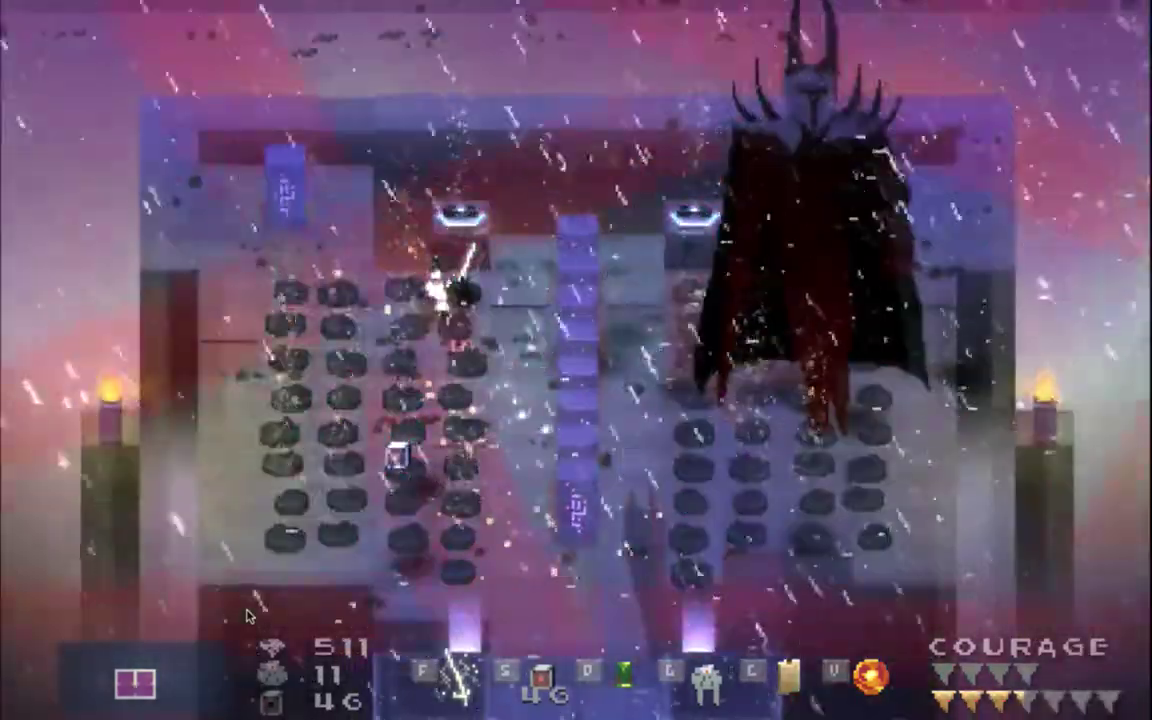
Step: Run past the upper end of the central pillar line toward the giant boss in the right half
{"action": "key", "text": "Right"}
{"action": "key", "text": "Up"}
{"action": "key", "text": "Right"}
{"action": "key", "text": "Right"}
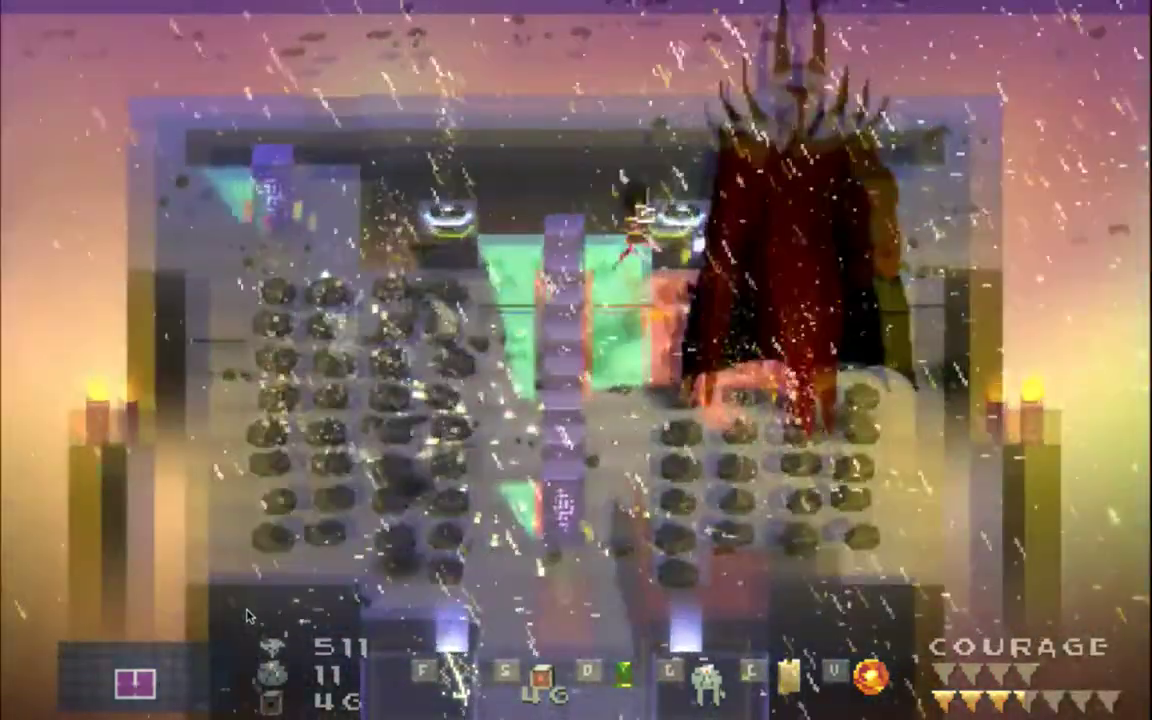
Step: Play-test the outdoor final boss fight in the running game, then quit the game
{"action": "key", "text": "Down"}
{"action": "key", "text": "g"}
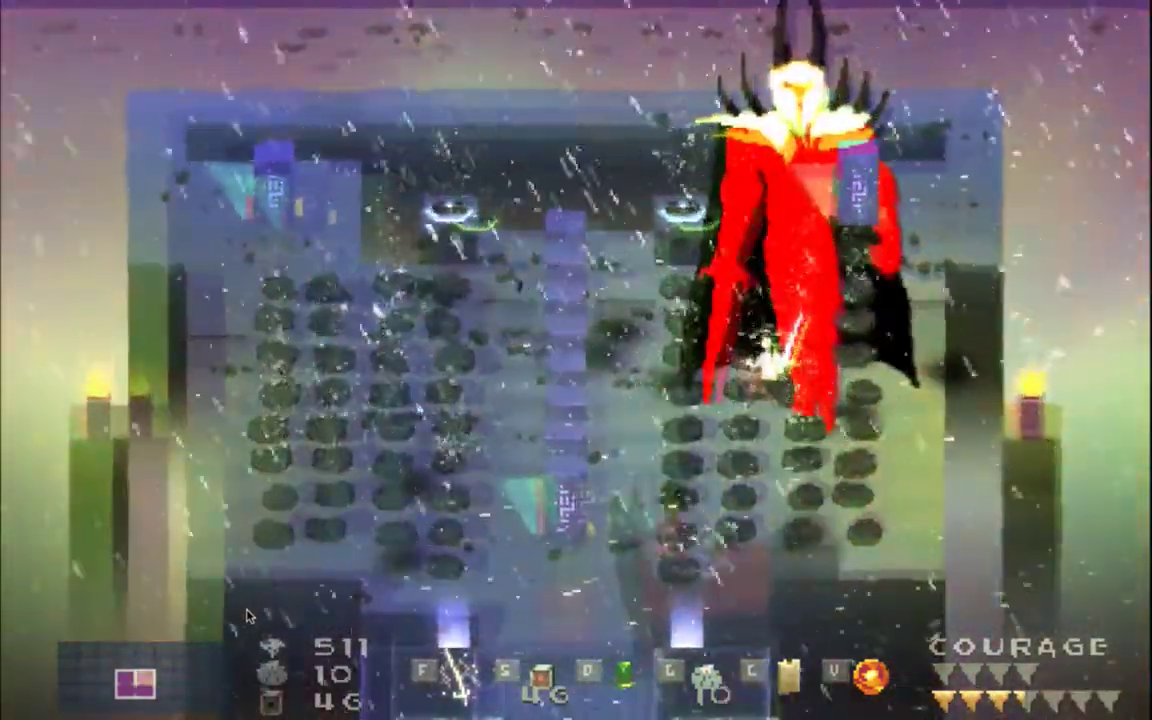
{"action": "key", "text": "Left"}
{"action": "key", "text": "s"}
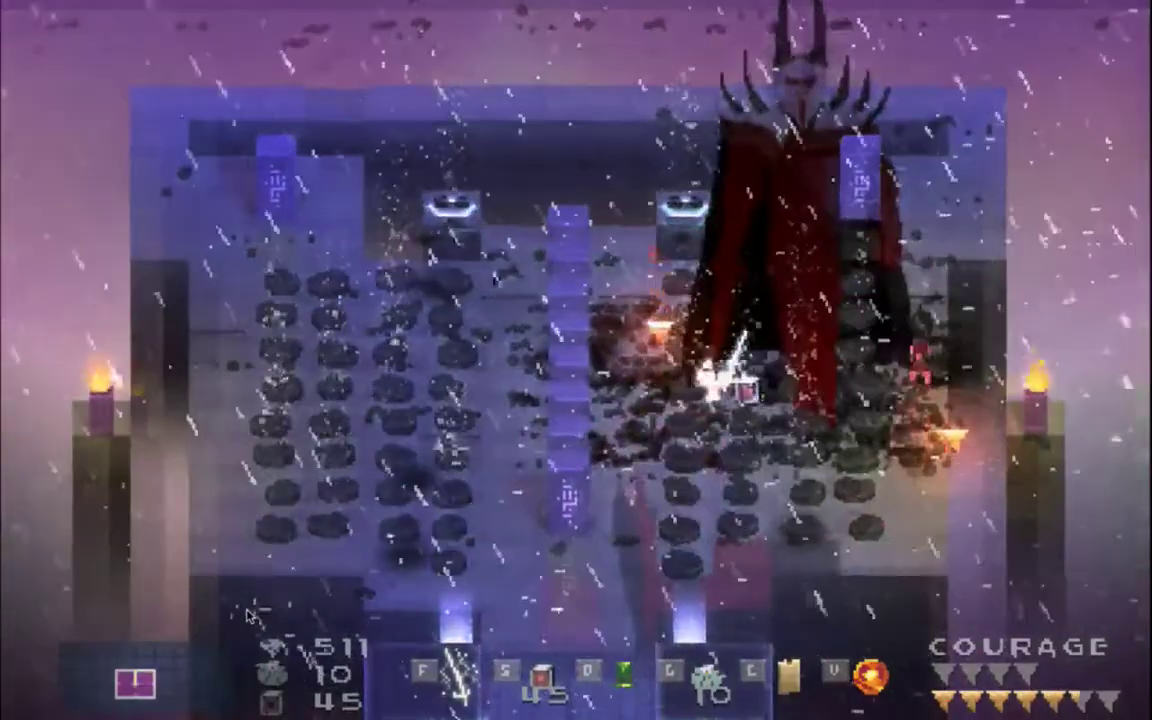
{"action": "key", "text": "Left"}
{"action": "key", "text": "Down"}
{"action": "key", "text": "Down"}
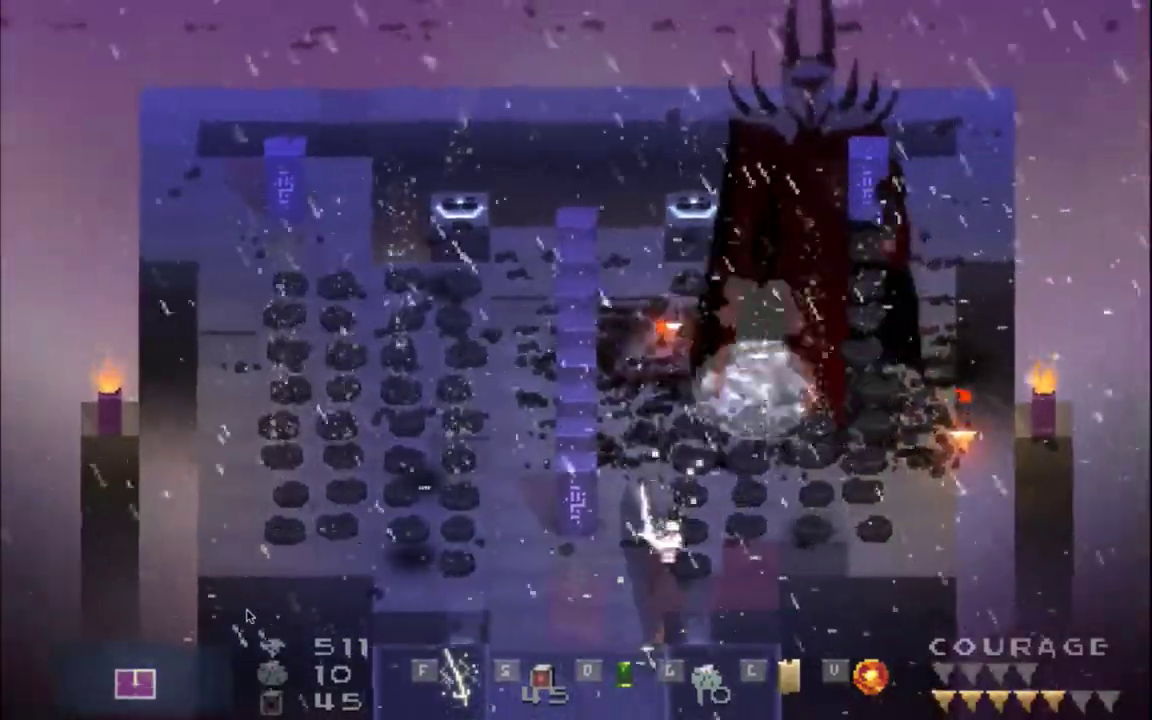
{"action": "key", "text": "Right"}
{"action": "key", "text": "Up"}
{"action": "key", "text": "Up"}
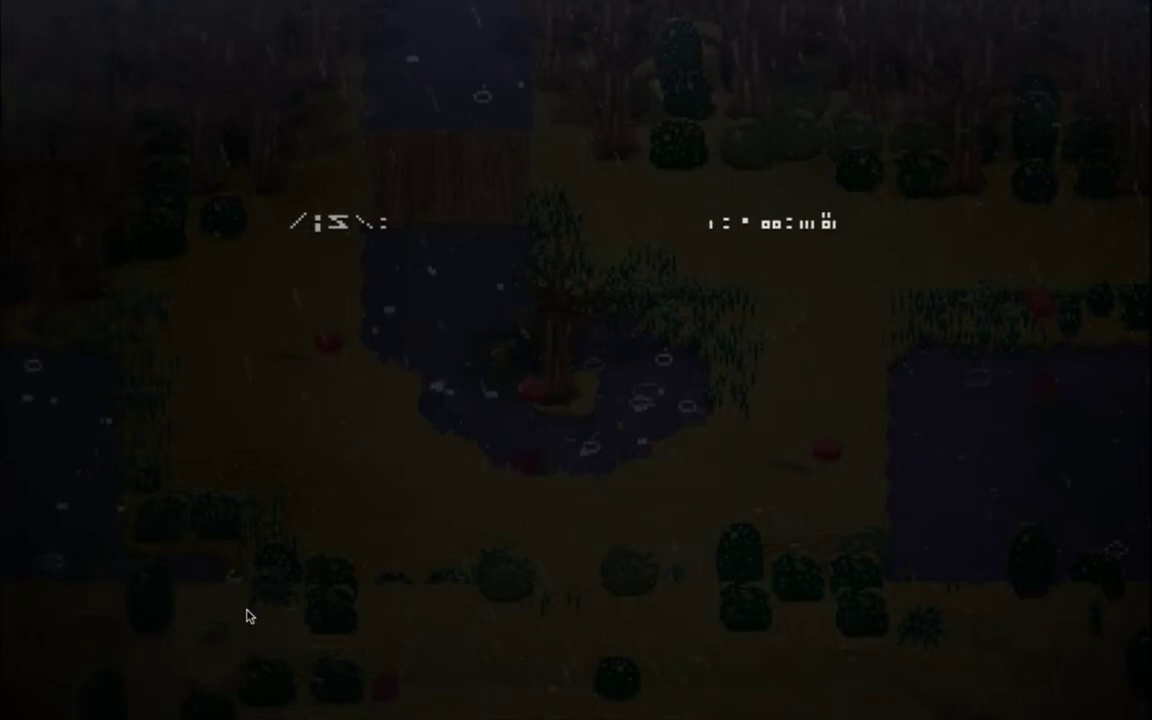
{"action": "key", "text": "super+q"}
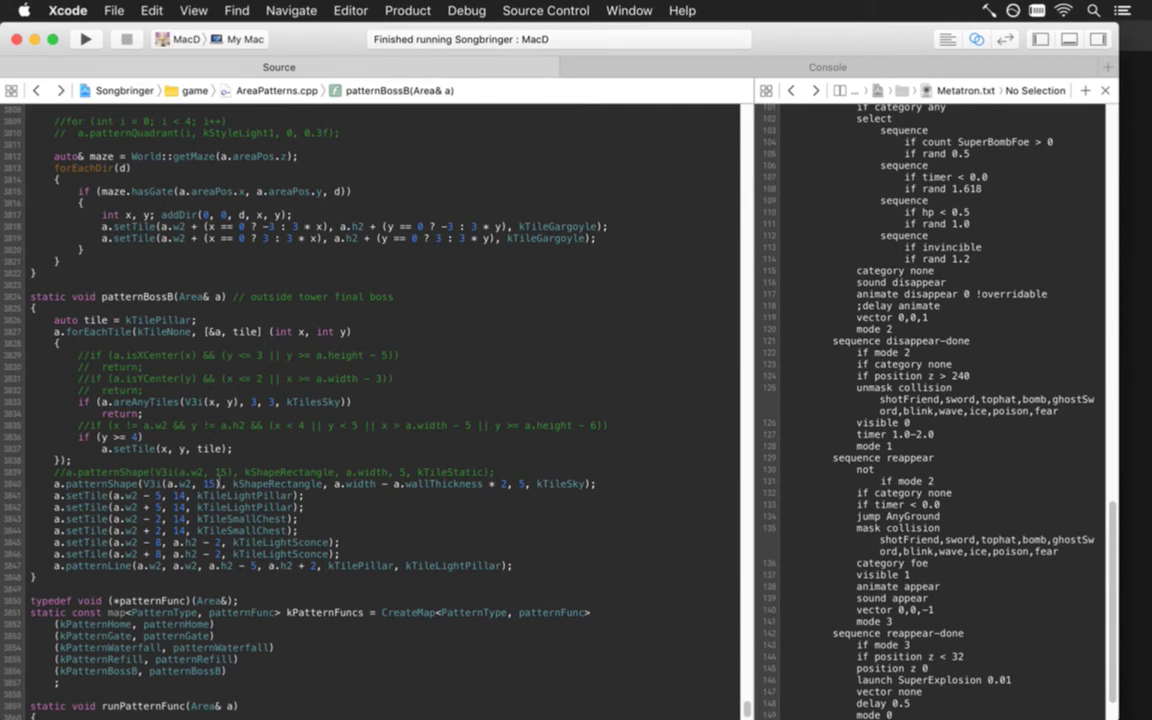
Step: Switch from Xcode to Photoshop, where the boss fight screenshot is open
{"action": "key", "text": "super+Tab"}
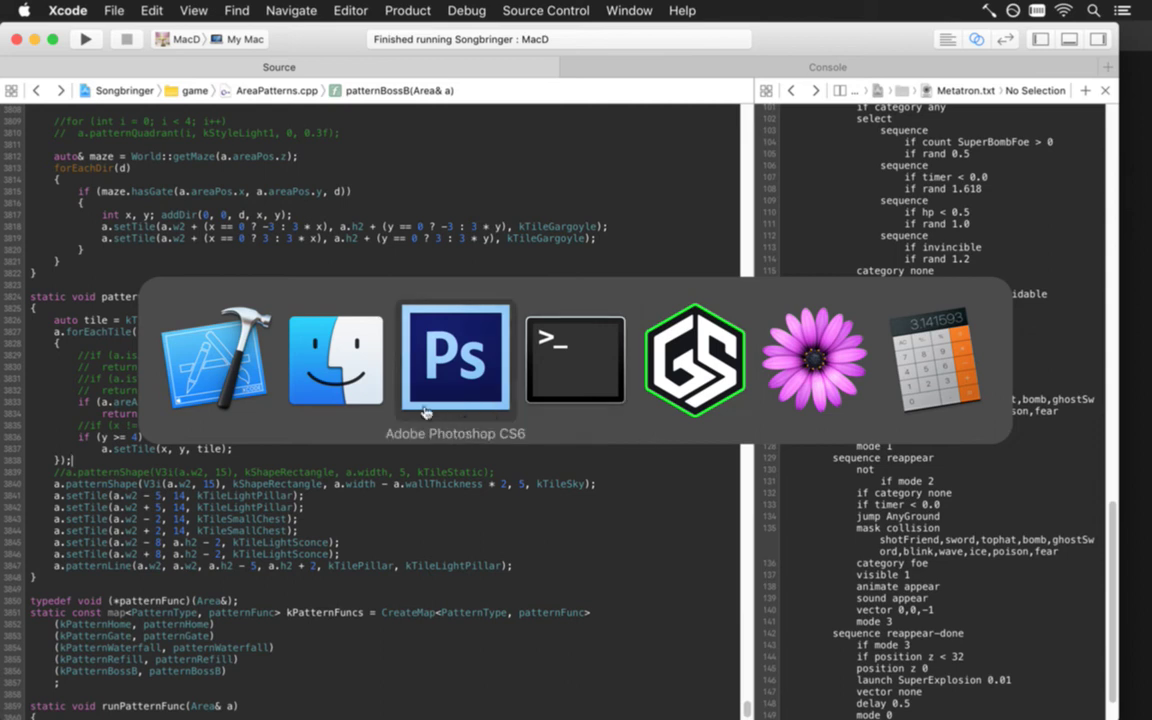
{"action": "left_click", "coordinate": [200, 365]}
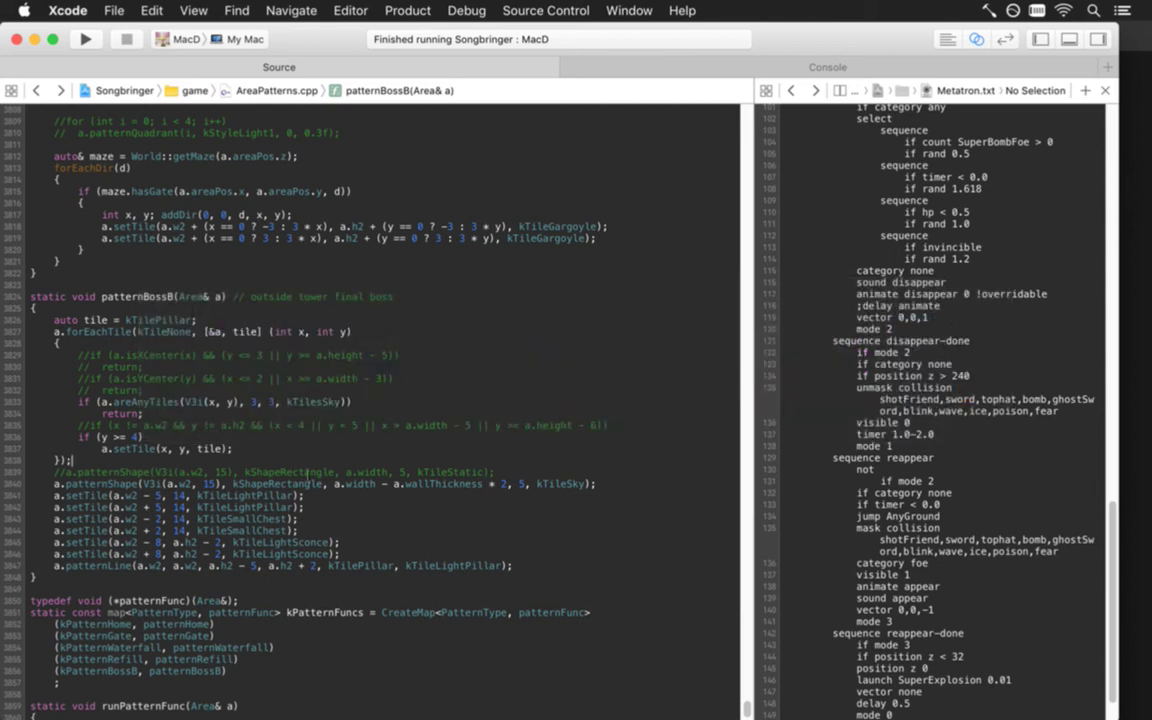
{"action": "left_click", "coordinate": [408, 537]}
{"action": "key", "text": "super+Tab"}
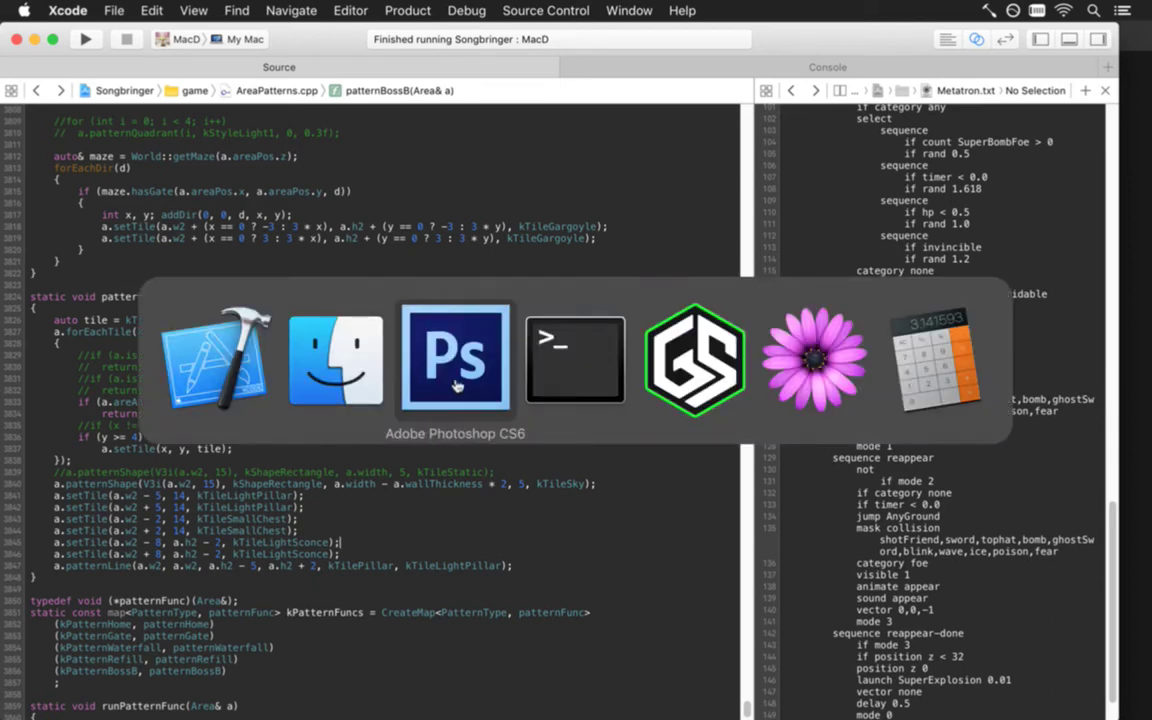
{"action": "left_click", "coordinate": [452, 385]}
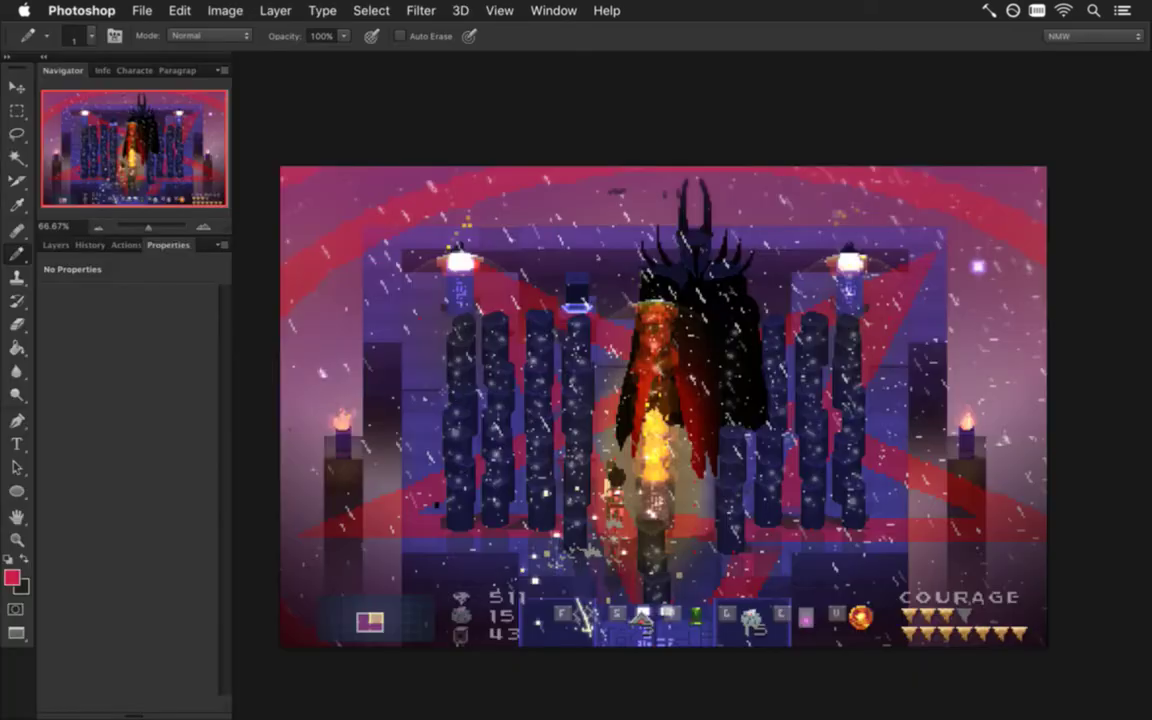
{"action": "left_click", "coordinate": [530, 10]}
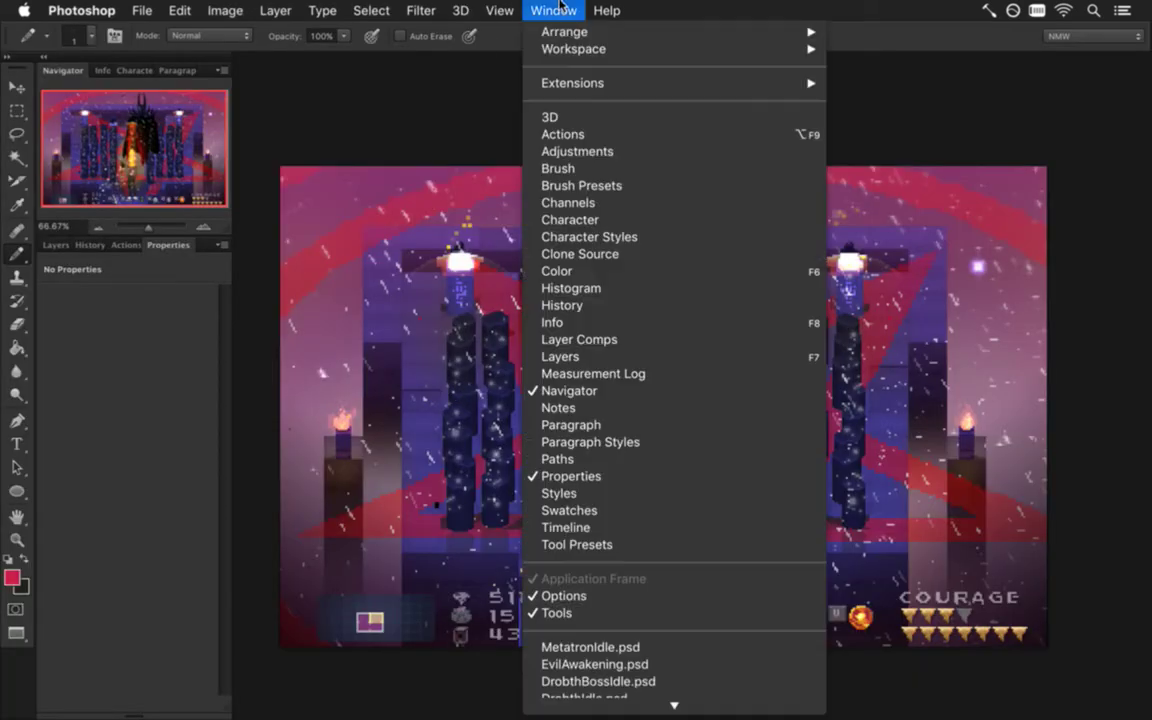
{"action": "left_click", "coordinate": [465, 128]}
Step: Set the foreground colour to white
{"action": "left_click", "coordinate": [12, 576]}
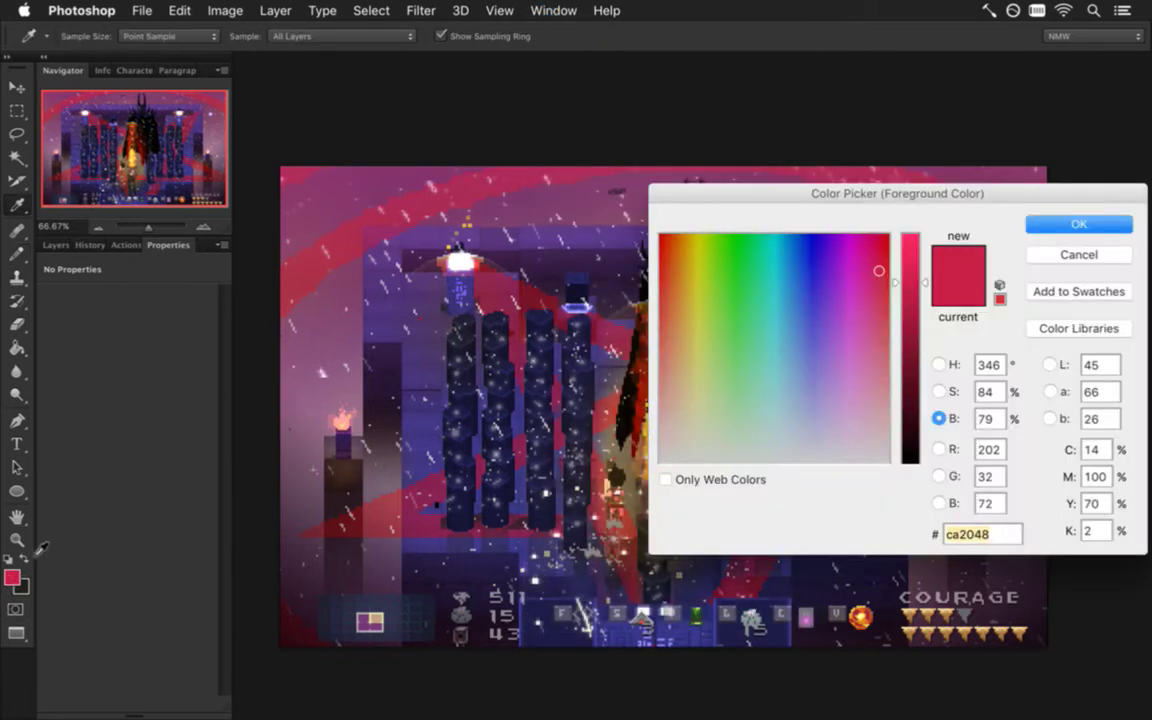
{"action": "left_click_drag", "start_coordinate": [912, 283], "coordinate": [905, 222]}
{"action": "left_click", "coordinate": [857, 435]}
{"action": "left_click", "coordinate": [853, 470]}
{"action": "left_click", "coordinate": [1078, 223]}
Step: Handwrite "BRB!" in white across the screenshot's upper-left area with a 15 px pencil
{"action": "key", "text": "b"}
{"action": "key", "text": "bracketright"}
{"action": "key", "text": "bracketright"}
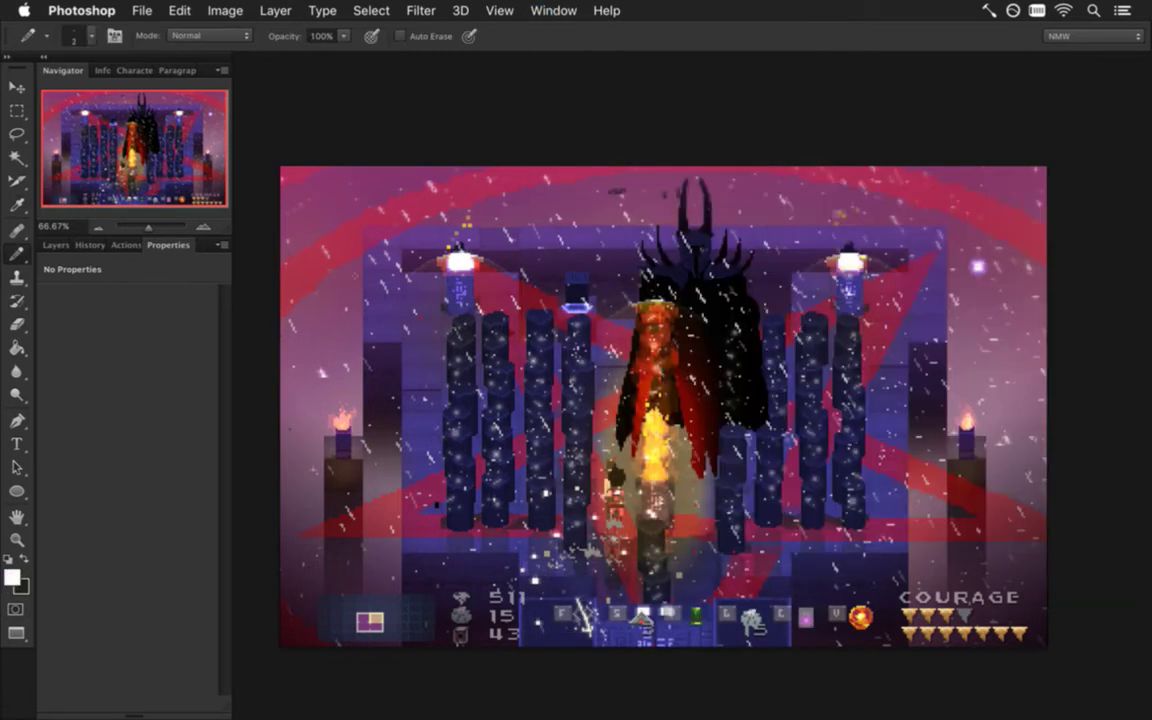
{"action": "key", "text": "bracketright"}
{"action": "key", "text": "bracketright"}
{"action": "key", "text": "bracketright"}
{"action": "key", "text": "bracketright"}
{"action": "key", "text": "bracketright"}
{"action": "key", "text": "bracketright"}
{"action": "key", "text": "bracketright"}
{"action": "key", "text": "bracketright"}
{"action": "mouse_move", "coordinate": [321, 208]}
{"action": "left_mouse_down"}
{"action": "mouse_move", "coordinate": [322, 297]}
{"action": "mouse_move", "coordinate": [319, 212]}
{"action": "mouse_move", "coordinate": [331, 210]}
{"action": "mouse_move", "coordinate": [322, 258]}
{"action": "mouse_move", "coordinate": [363, 256]}
{"action": "mouse_move", "coordinate": [318, 298]}
{"action": "left_mouse_up"}
{"action": "left_click_drag", "start_coordinate": [384, 226], "coordinate": [383, 297]}
{"action": "mouse_move", "coordinate": [385, 228]}
{"action": "left_mouse_down"}
{"action": "mouse_move", "coordinate": [426, 300]}
{"action": "mouse_move", "coordinate": [431, 360]}
{"action": "left_mouse_up"}
{"action": "left_click_drag", "start_coordinate": [440, 202], "coordinate": [446, 268]}
{"action": "mouse_move", "coordinate": [524, 214]}
{"action": "left_mouse_down"}
{"action": "mouse_move", "coordinate": [512, 304]}
{"action": "mouse_move", "coordinate": [540, 284]}
{"action": "left_mouse_up"}
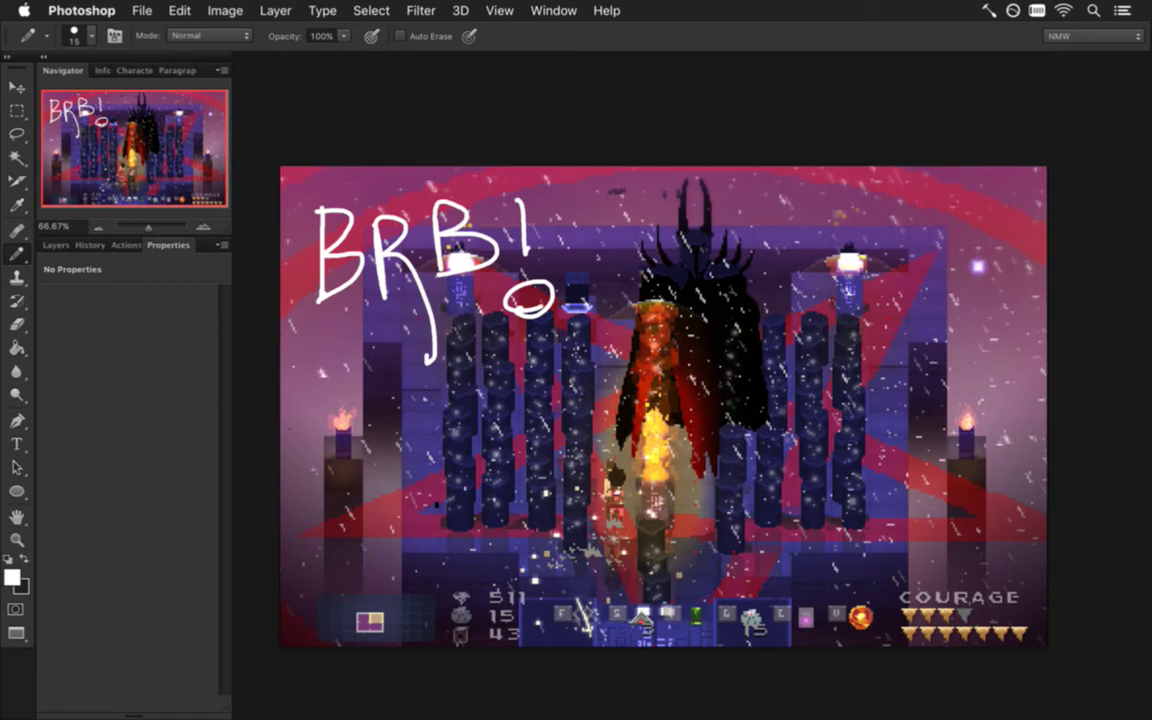
Step: Return to Photoshop after a brief switch to Xcode and bring up the MetatronIdle.psd document
{"action": "key", "text": "super+Tab"}
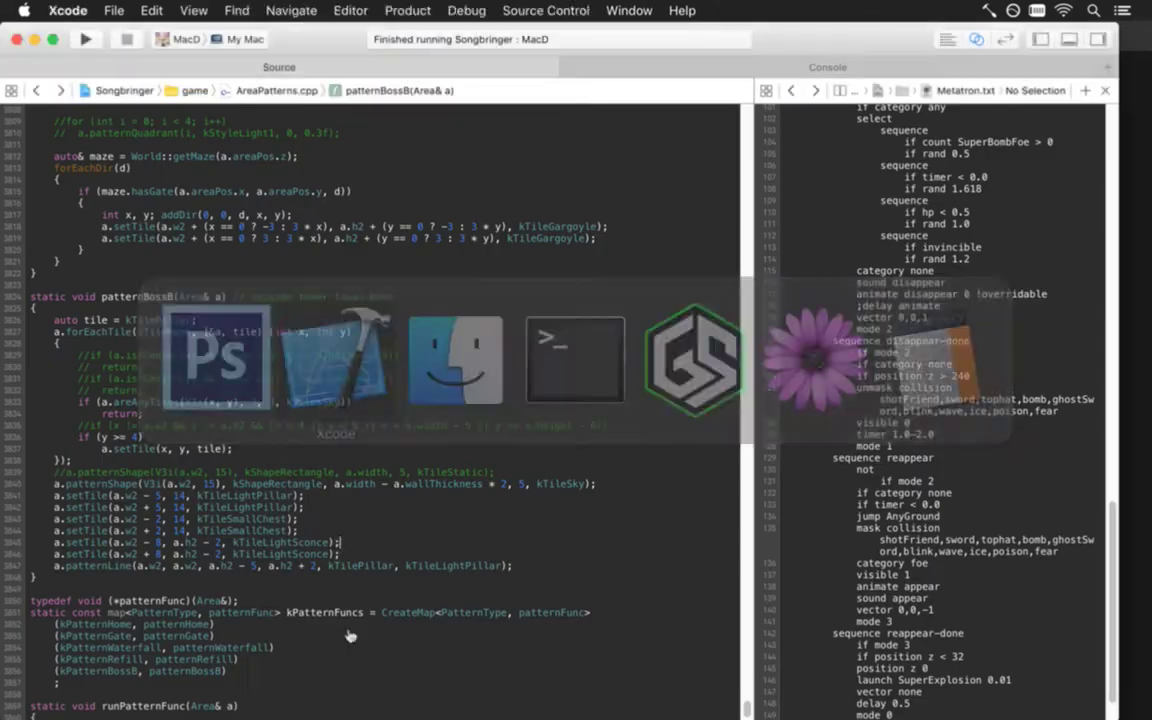
{"action": "key", "text": "super+Tab"}
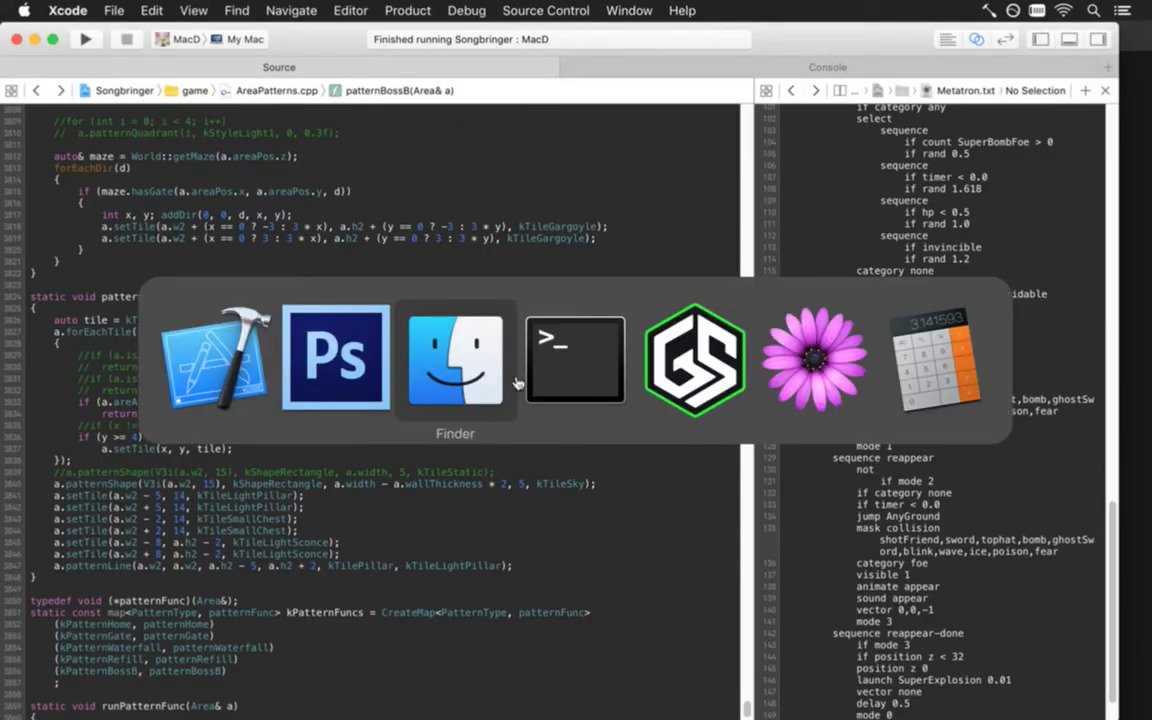
{"action": "left_click", "coordinate": [334, 400]}
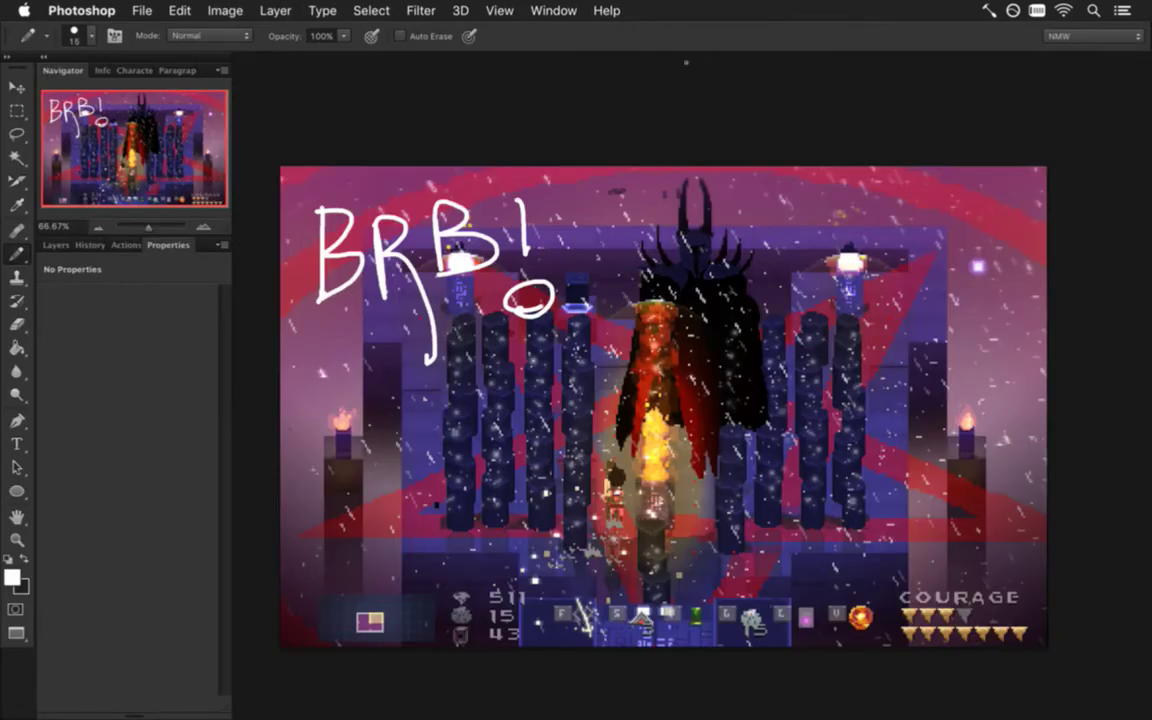
{"action": "left_click", "coordinate": [553, 10]}
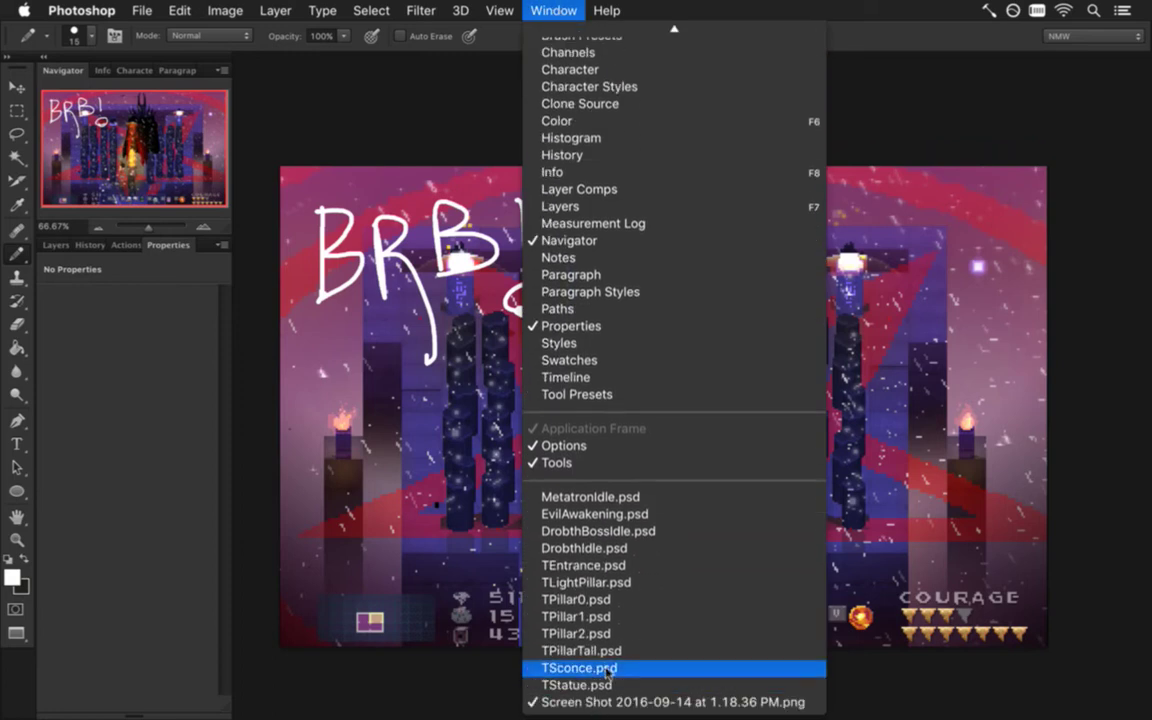
{"action": "left_click", "coordinate": [621, 497]}
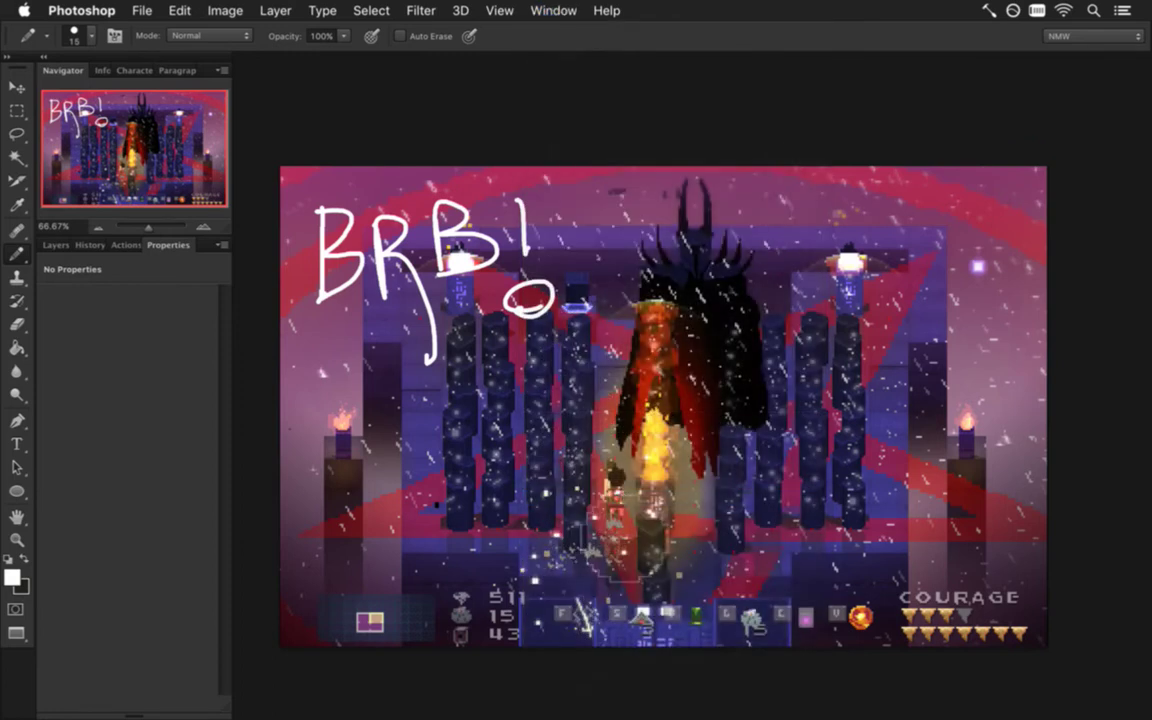
{"action": "left_click_drag", "start_coordinate": [643, 512], "coordinate": [577, 509]}
{"action": "left_click_drag", "start_coordinate": [666, 566], "coordinate": [659, 357]}
Step: Save a copy of the boss sprite as MetatronLand.psd in the Shadow folder, in Photoshop format with layers
{"action": "left_click", "coordinate": [139, 10]}
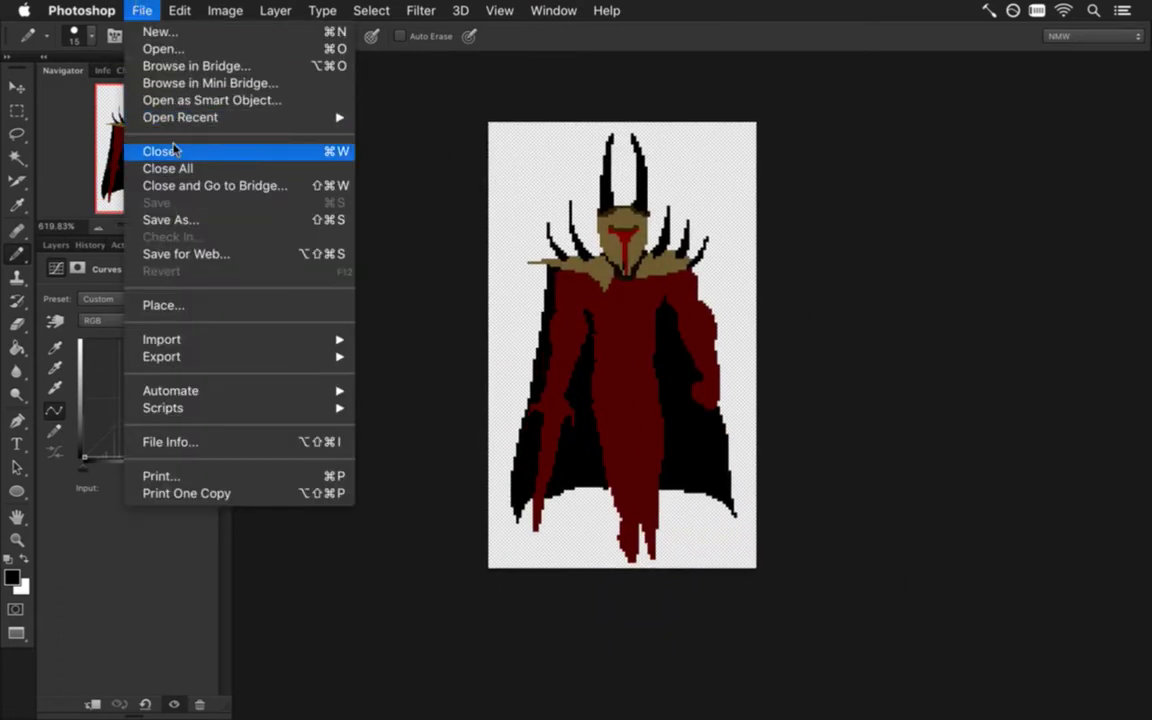
{"action": "left_click", "coordinate": [183, 224]}
{"action": "key", "text": "Right"}
{"action": "key", "text": "BackSpace"}
{"action": "key", "text": "BackSpace"}
{"action": "key", "text": "BackSpace"}
{"action": "key", "text": "BackSpace"}
{"action": "type", "text": "Land"}
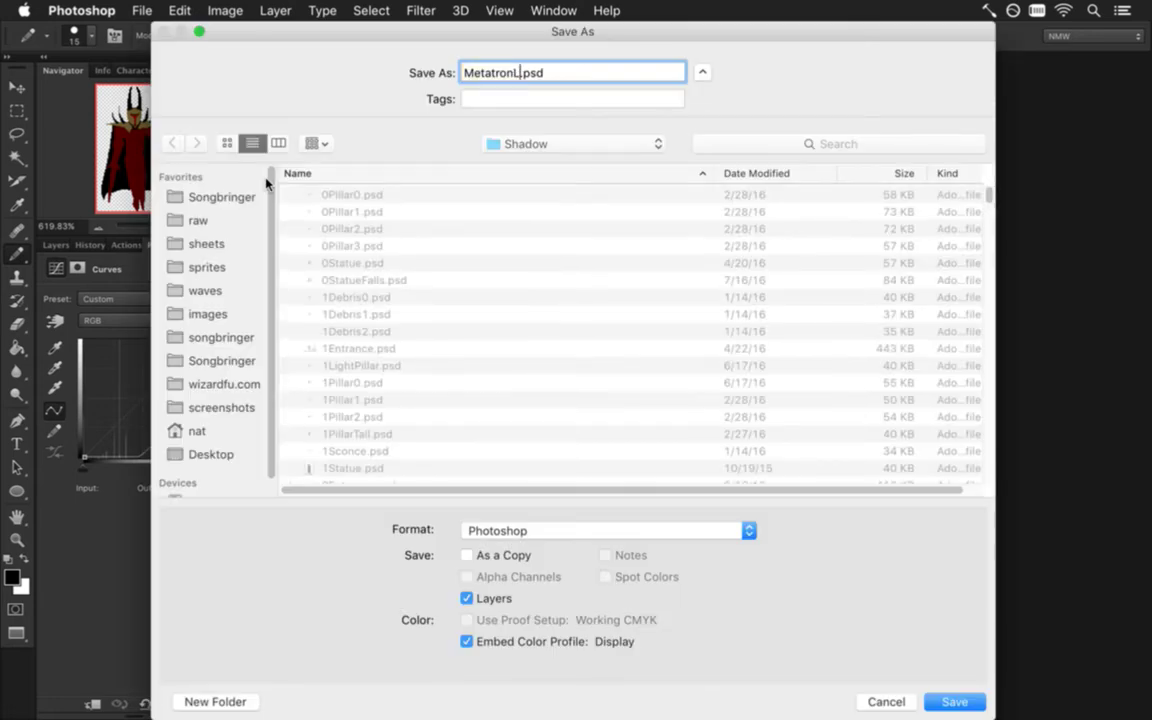
{"action": "key", "text": "Return"}
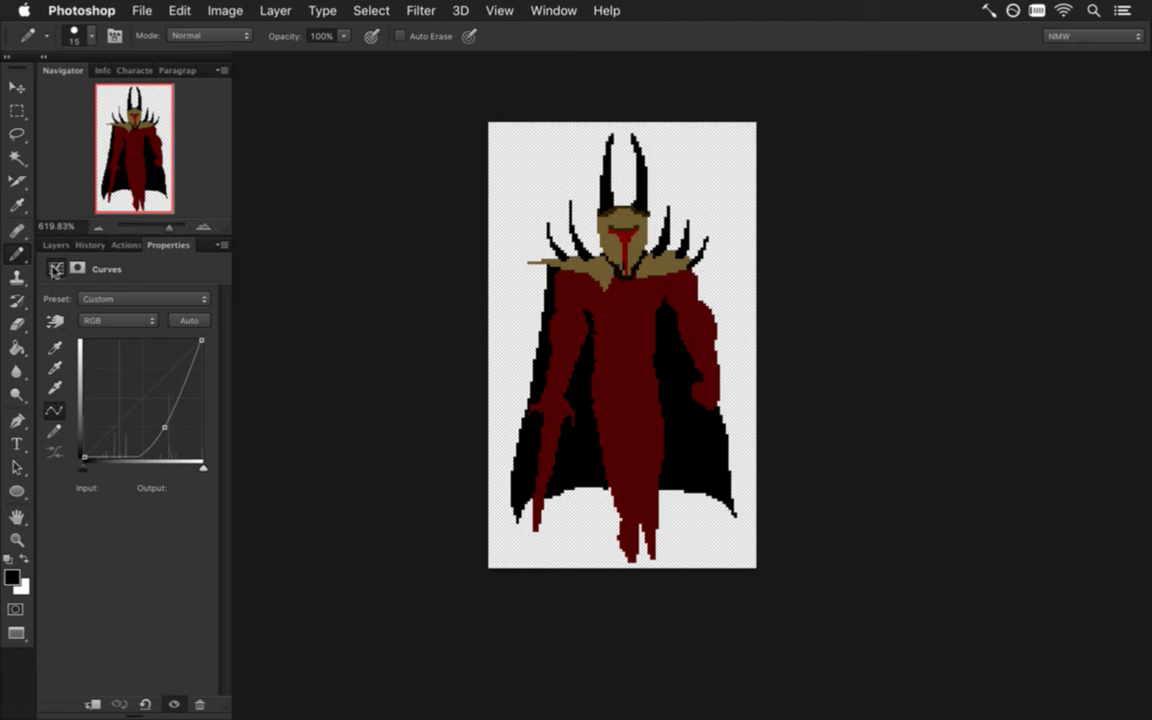
Step: On Layer 1, erase the sprite's left-side forearm and the lower part of the red robe with a 3 px eraser
{"action": "left_click", "coordinate": [56, 245]}
{"action": "left_click", "coordinate": [110, 380]}
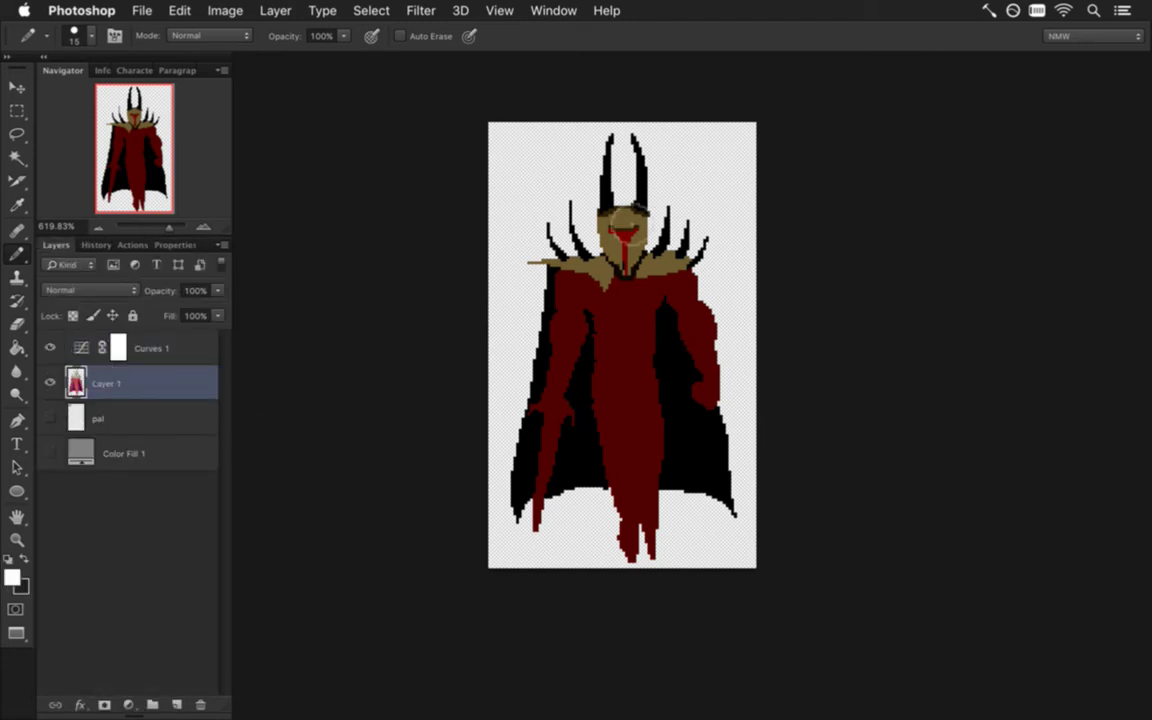
{"action": "key", "text": "m"}
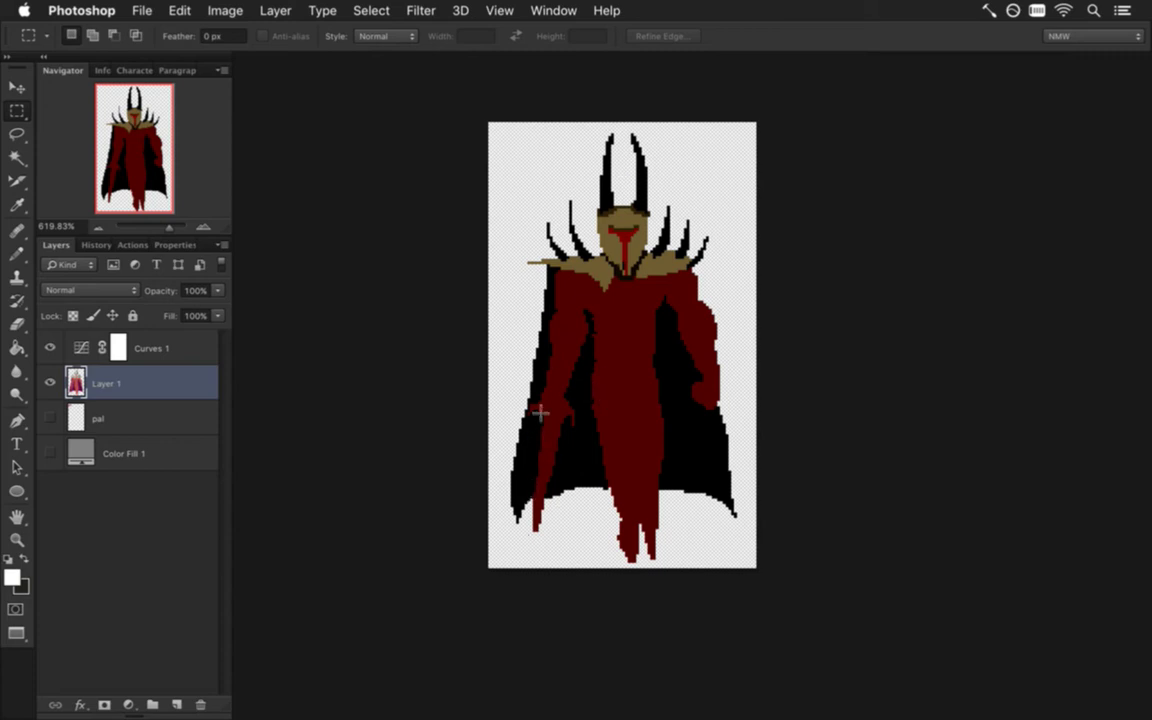
{"action": "key", "text": "e"}
{"action": "mouse_move", "coordinate": [543, 423]}
{"action": "left_mouse_down"}
{"action": "mouse_move", "coordinate": [537, 511]}
{"action": "mouse_move", "coordinate": [547, 451]}
{"action": "mouse_move", "coordinate": [563, 455]}
{"action": "mouse_move", "coordinate": [545, 424]}
{"action": "mouse_move", "coordinate": [546, 504]}
{"action": "mouse_move", "coordinate": [551, 428]}
{"action": "mouse_move", "coordinate": [554, 458]}
{"action": "left_mouse_up"}
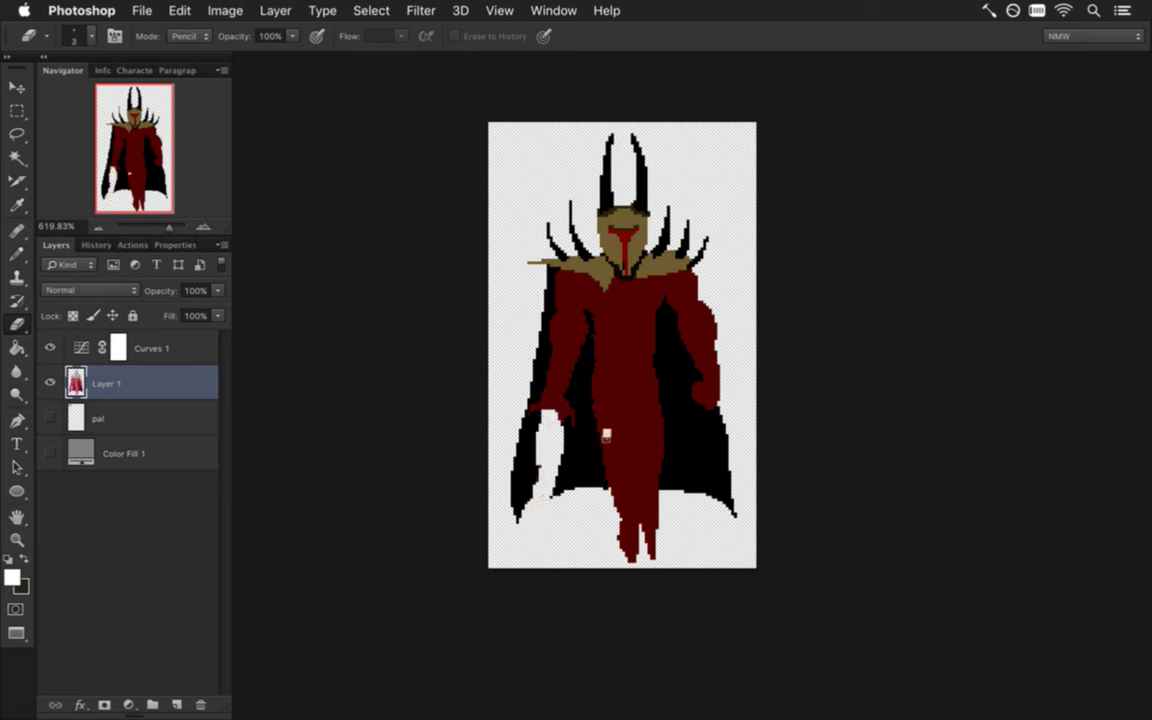
{"action": "mouse_move", "coordinate": [606, 435]}
{"action": "left_mouse_down"}
{"action": "mouse_move", "coordinate": [620, 500]}
{"action": "mouse_move", "coordinate": [610, 511]}
{"action": "mouse_move", "coordinate": [601, 462]}
{"action": "mouse_move", "coordinate": [630, 548]}
{"action": "mouse_move", "coordinate": [619, 543]}
{"action": "mouse_move", "coordinate": [657, 462]}
{"action": "mouse_move", "coordinate": [664, 568]}
{"action": "mouse_move", "coordinate": [650, 460]}
{"action": "mouse_move", "coordinate": [633, 485]}
{"action": "mouse_move", "coordinate": [628, 440]}
{"action": "mouse_move", "coordinate": [647, 527]}
{"action": "mouse_move", "coordinate": [649, 447]}
{"action": "mouse_move", "coordinate": [657, 461]}
{"action": "mouse_move", "coordinate": [622, 460]}
{"action": "mouse_move", "coordinate": [649, 463]}
{"action": "mouse_move", "coordinate": [678, 520]}
{"action": "left_mouse_up"}
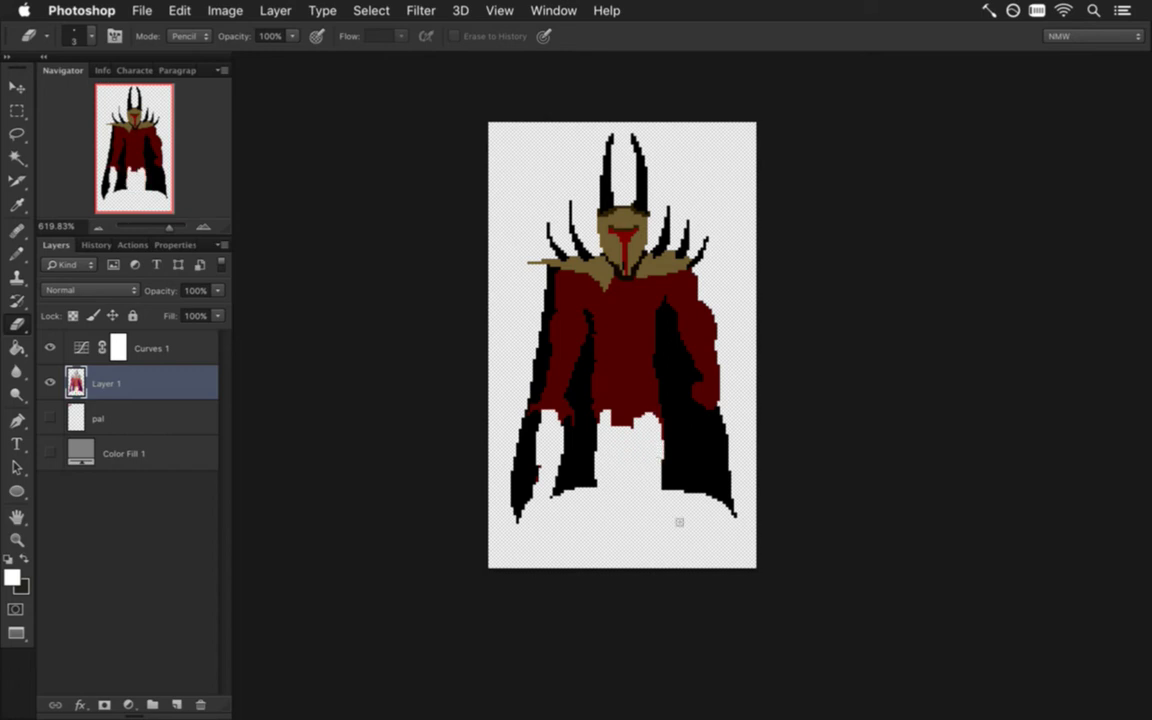
Step: Select the sprite's upper body from the horns to the torn robe edge, move it down over the cape, and deselect
{"action": "key", "text": "m"}
{"action": "mouse_move", "coordinate": [478, 111]}
{"action": "left_mouse_down"}
{"action": "mouse_move", "coordinate": [789, 392]}
{"action": "mouse_move", "coordinate": [805, 424]}
{"action": "left_mouse_up"}
{"action": "key", "text": "v"}
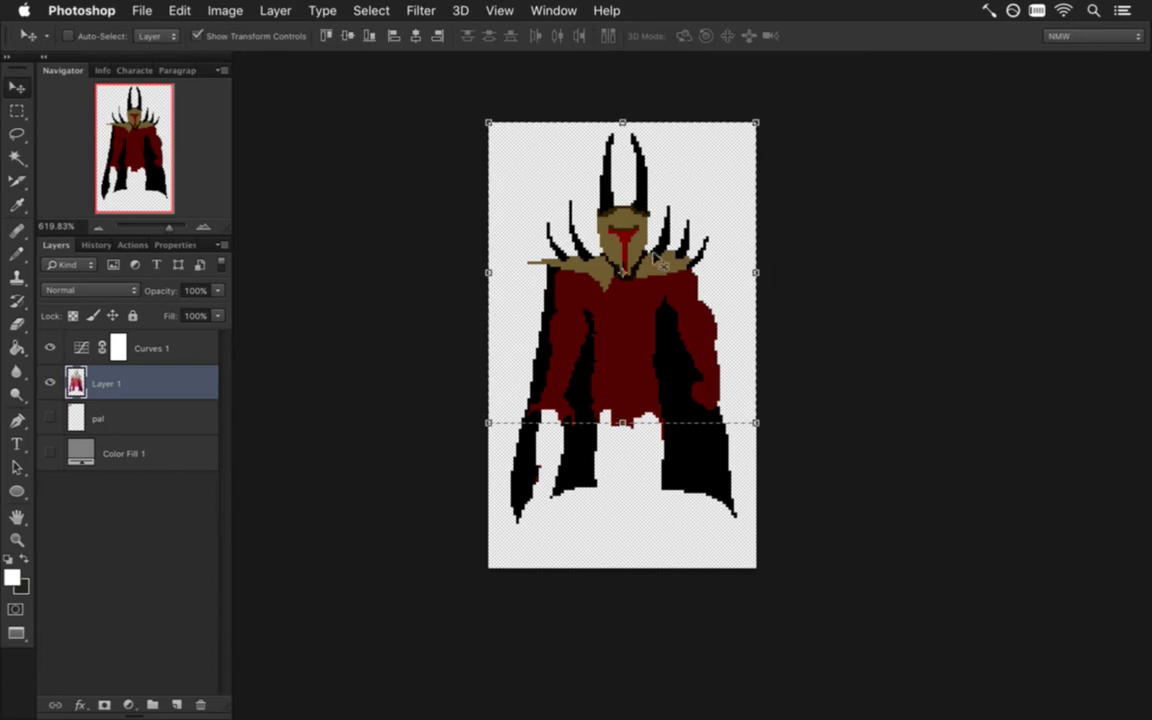
{"action": "left_click_drag", "start_coordinate": [660, 266], "coordinate": [664, 315]}
{"action": "key", "text": "cmd+d"}
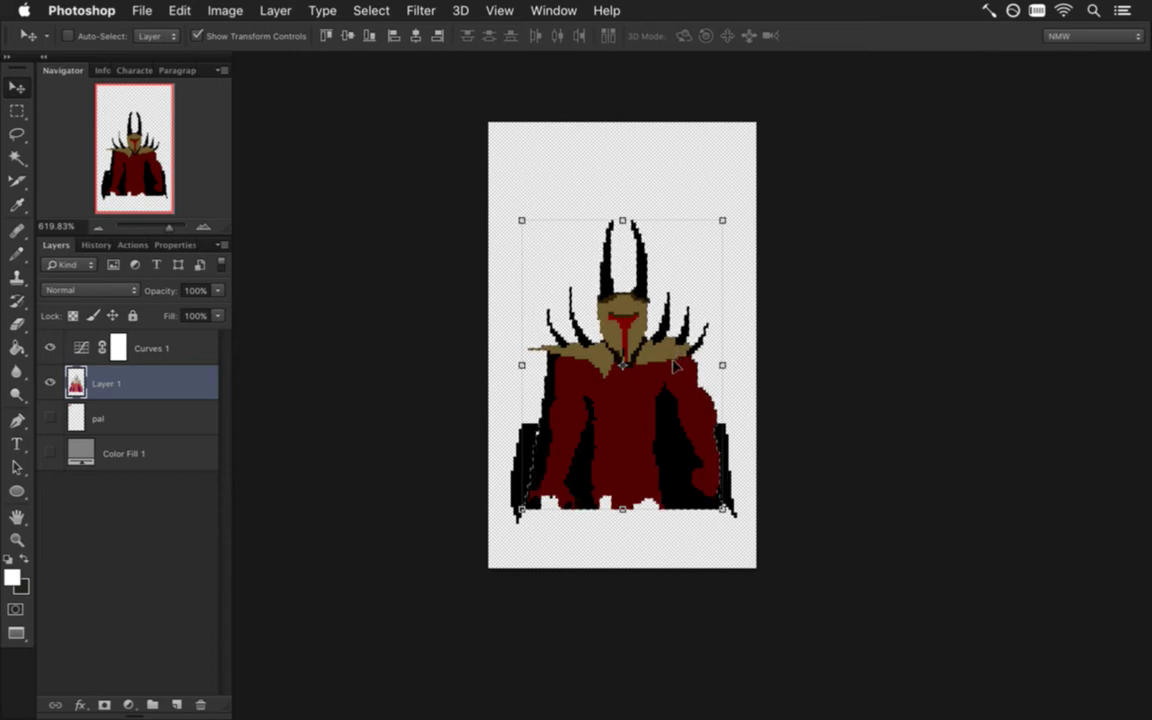
Step: Sample the robe's dark red and paint a short stroke near the robe's lower edge with a 3 px pencil
{"action": "key", "text": "m"}
{"action": "key", "text": "i"}
{"action": "left_click", "coordinate": [548, 435]}
{"action": "key", "text": "b"}
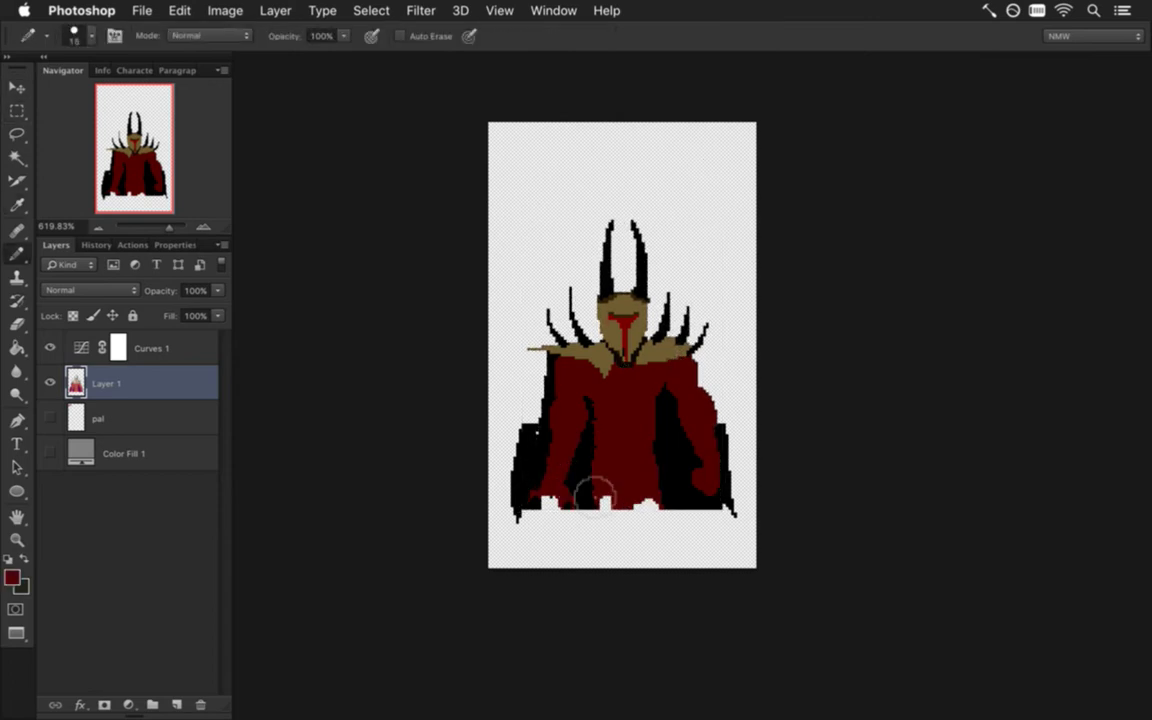
{"action": "key", "text": "bracketleft"}
{"action": "key", "text": "bracketleft"}
{"action": "key", "text": "bracketleft"}
{"action": "key", "text": "bracketleft"}
{"action": "key", "text": "bracketleft"}
{"action": "key", "text": "bracketleft"}
{"action": "key", "text": "bracketleft"}
{"action": "key", "text": "bracketleft"}
{"action": "key", "text": "i"}
{"action": "key", "text": "b"}
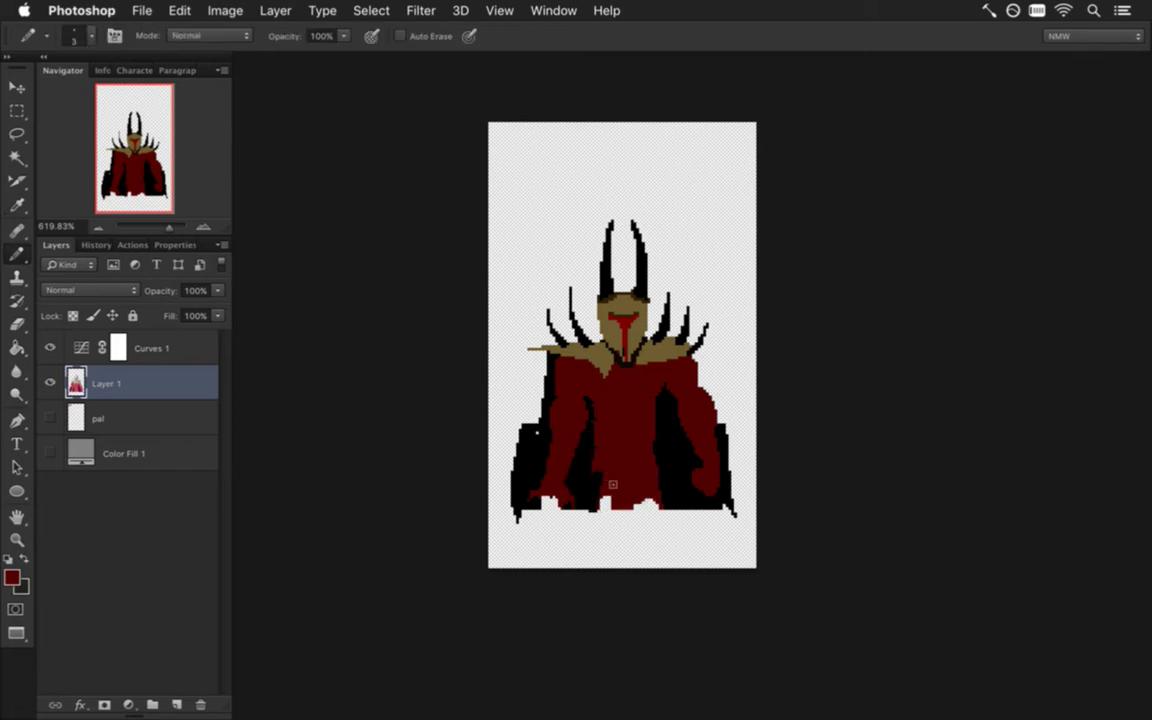
Step: Hide the Curves 1 adjustment layer and sample the robe's light red as the pencil colour
{"action": "left_click", "coordinate": [50, 348]}
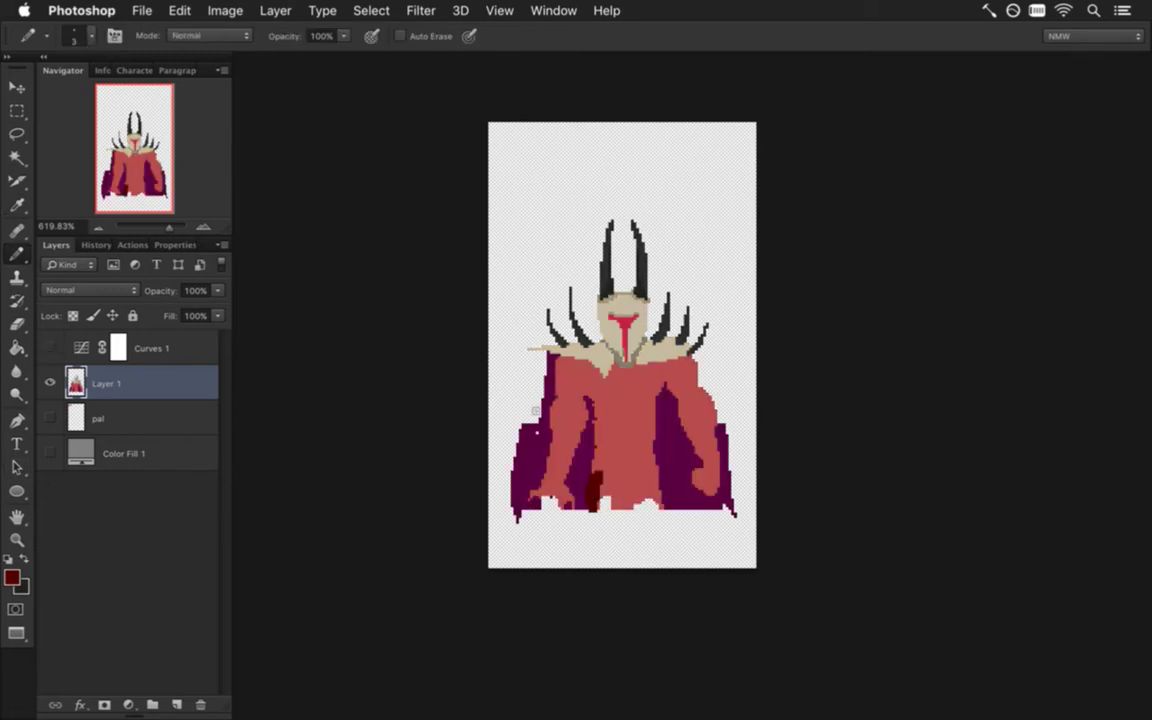
{"action": "key", "text": "i"}
{"action": "left_click", "coordinate": [553, 436]}
{"action": "key", "text": "b"}
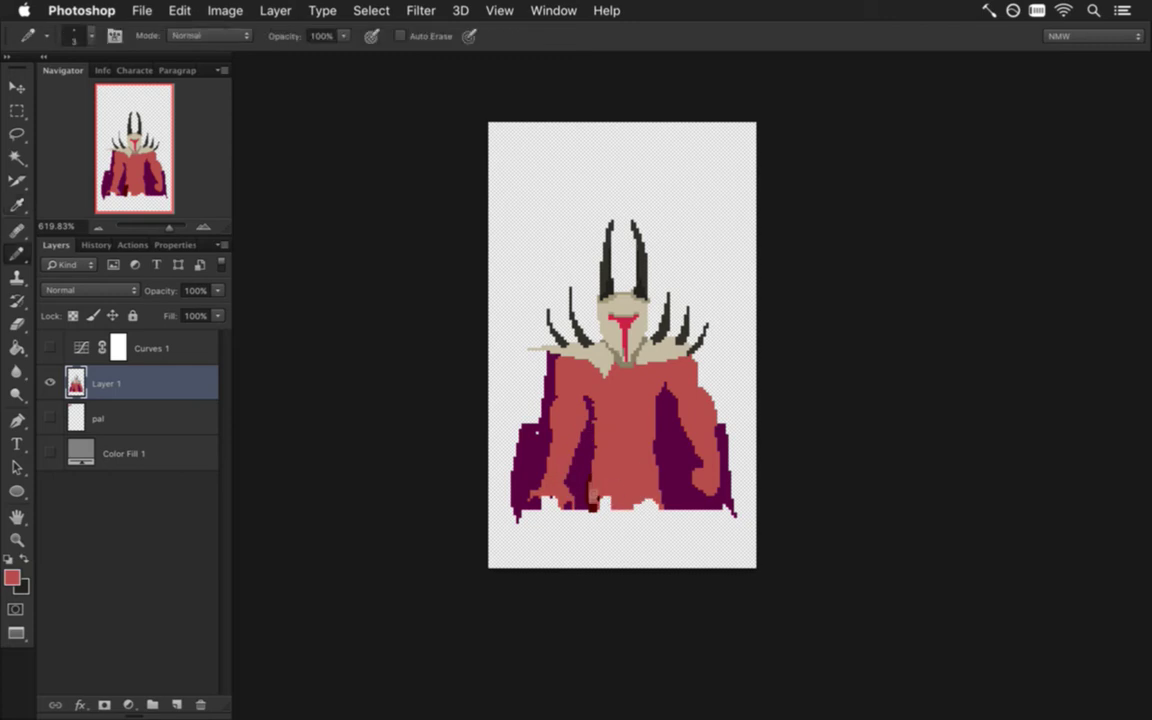
{"action": "mouse_move", "coordinate": [596, 507]}
{"action": "left_mouse_down"}
{"action": "mouse_move", "coordinate": [609, 504]}
{"action": "mouse_move", "coordinate": [604, 515]}
{"action": "left_mouse_up"}
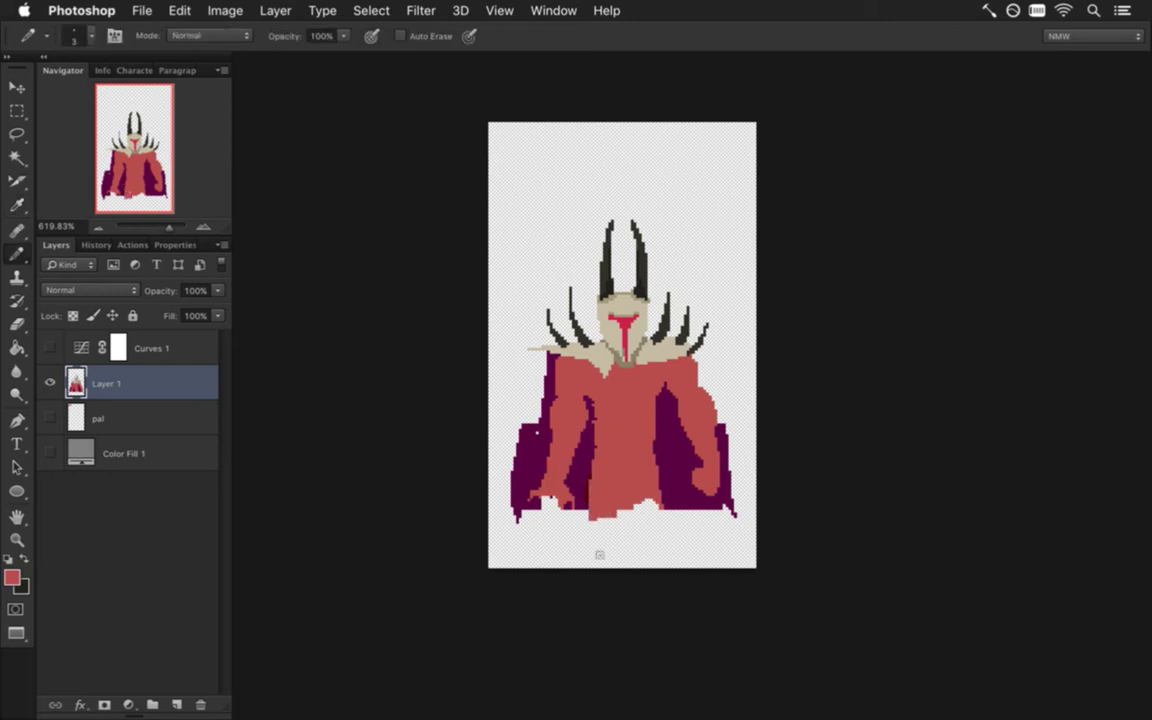
{"action": "key", "text": "super+z"}
{"action": "key", "text": "super+z"}
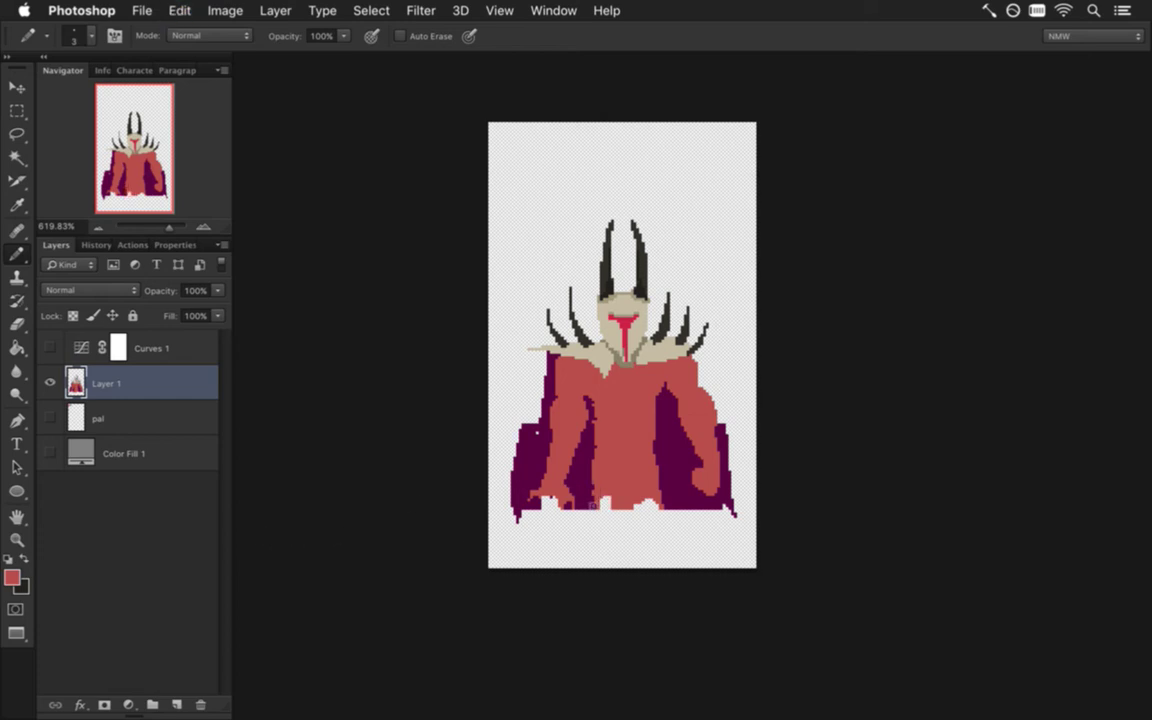
Step: Extend the robe's ragged lower edge and the sprite's left-side sleeve downward in light red with a 3 px pencil
{"action": "mouse_move", "coordinate": [595, 512]}
{"action": "left_mouse_down"}
{"action": "mouse_move", "coordinate": [605, 504]}
{"action": "mouse_move", "coordinate": [601, 530]}
{"action": "mouse_move", "coordinate": [613, 536]}
{"action": "mouse_move", "coordinate": [586, 546]}
{"action": "mouse_move", "coordinate": [615, 516]}
{"action": "mouse_move", "coordinate": [655, 509]}
{"action": "mouse_move", "coordinate": [655, 525]}
{"action": "mouse_move", "coordinate": [662, 512]}
{"action": "mouse_move", "coordinate": [650, 522]}
{"action": "mouse_move", "coordinate": [643, 508]}
{"action": "left_mouse_up"}
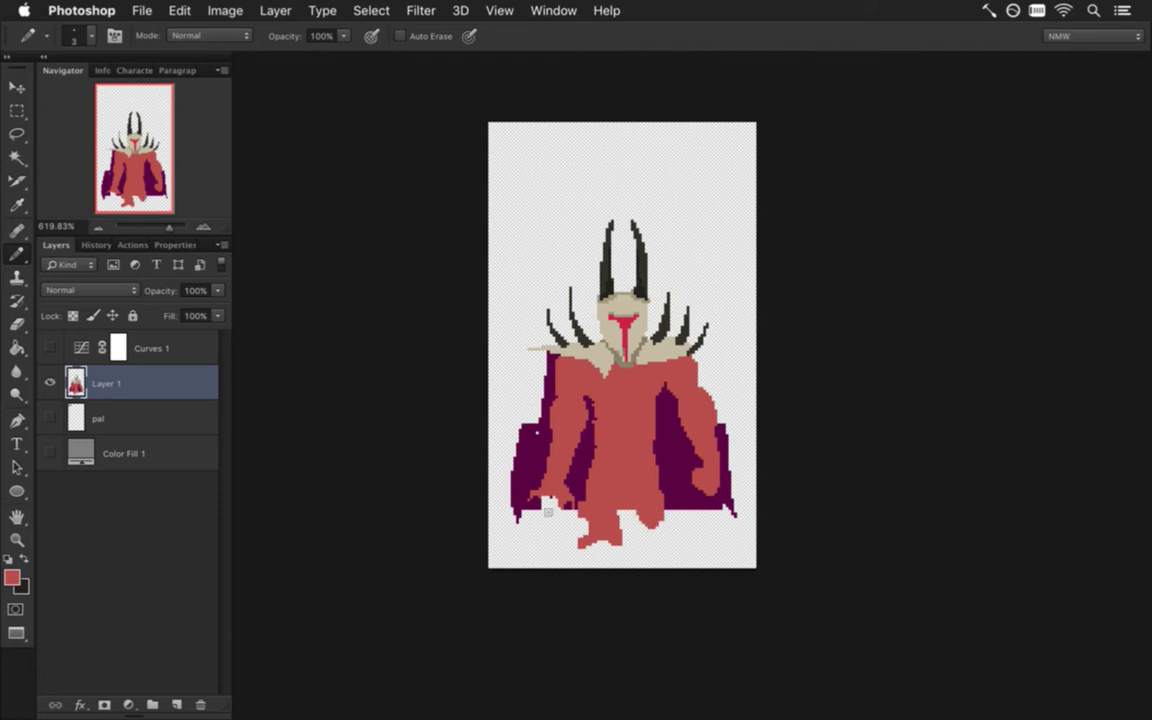
{"action": "left_click_drag", "start_coordinate": [545, 502], "coordinate": [537, 541]}
Step: Sample the cape's purple, patch the stray hole near its left-side edge, and erase the upper corner there with a 3 px eraser
{"action": "left_click", "coordinate": [533, 477], "text": "alt"}
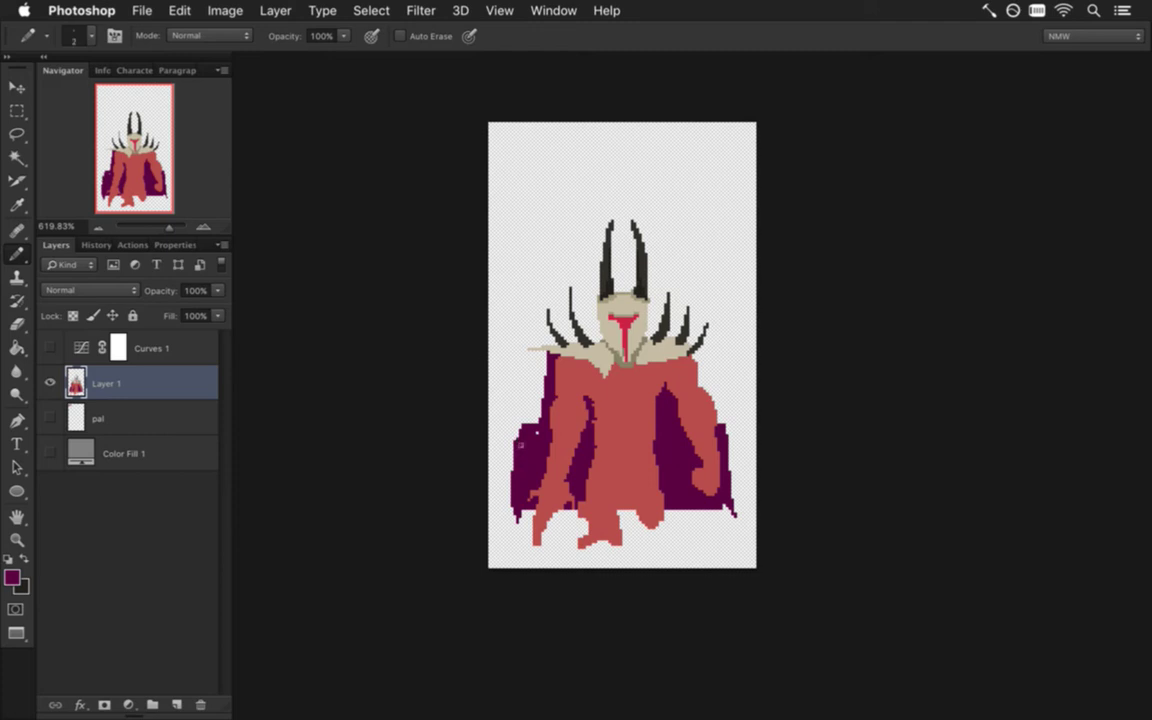
{"action": "key", "text": "alt"}
{"action": "key", "text": "e"}
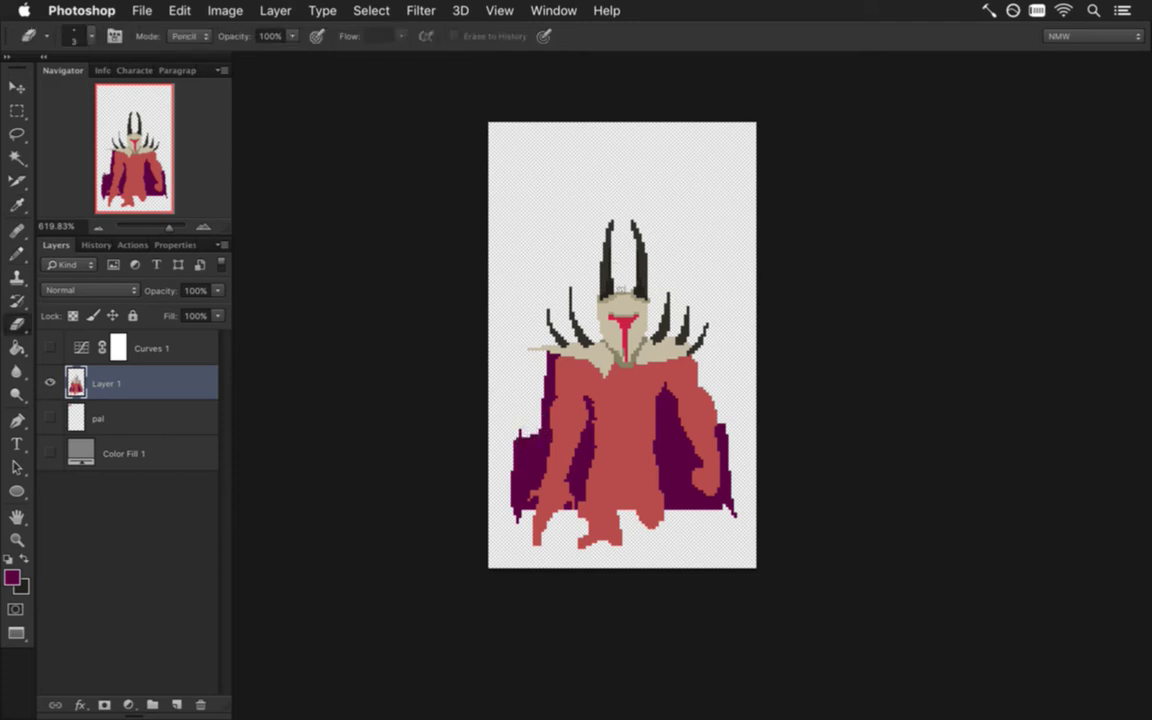
Step: Select the horns and the upper half of the head, squash them to 82.14% height, and deselect
{"action": "key", "text": "m"}
{"action": "mouse_move", "coordinate": [563, 191]}
{"action": "left_mouse_down"}
{"action": "mouse_move", "coordinate": [655, 304]}
{"action": "mouse_move", "coordinate": [645, 278]}
{"action": "left_mouse_up"}
{"action": "key", "text": "super+d"}
{"action": "left_click_drag", "start_coordinate": [575, 169], "coordinate": [661, 322]}
{"action": "key", "text": "v"}
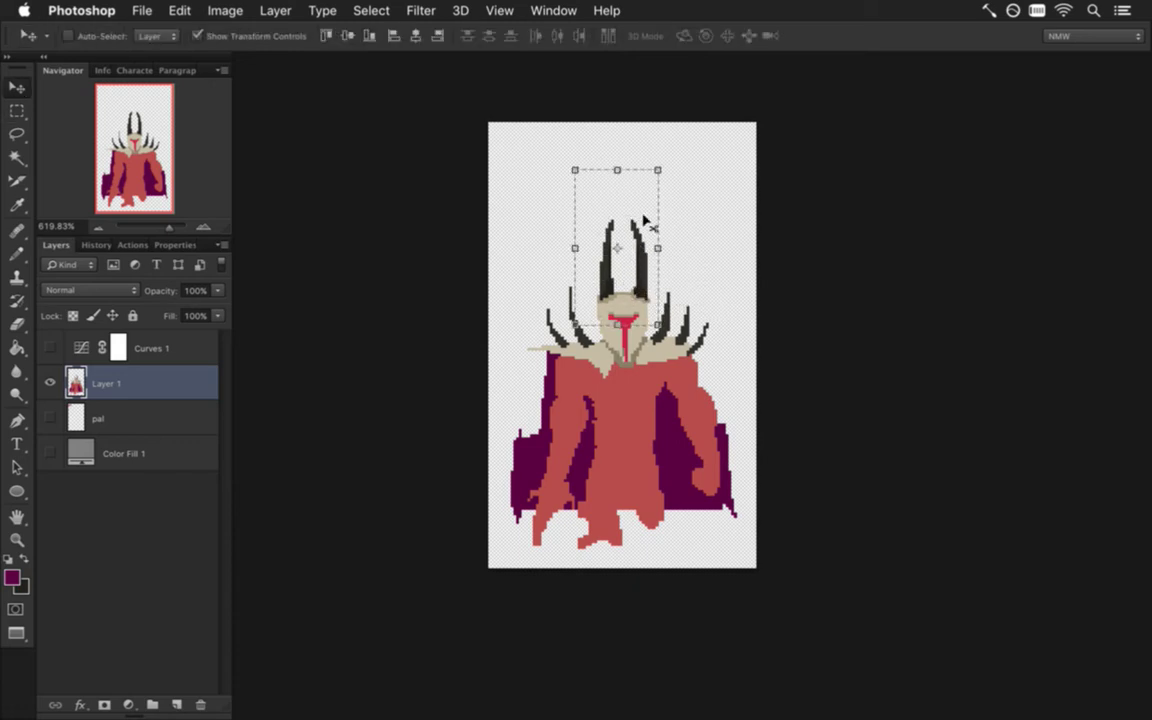
{"action": "left_click_drag", "start_coordinate": [619, 170], "coordinate": [617, 197]}
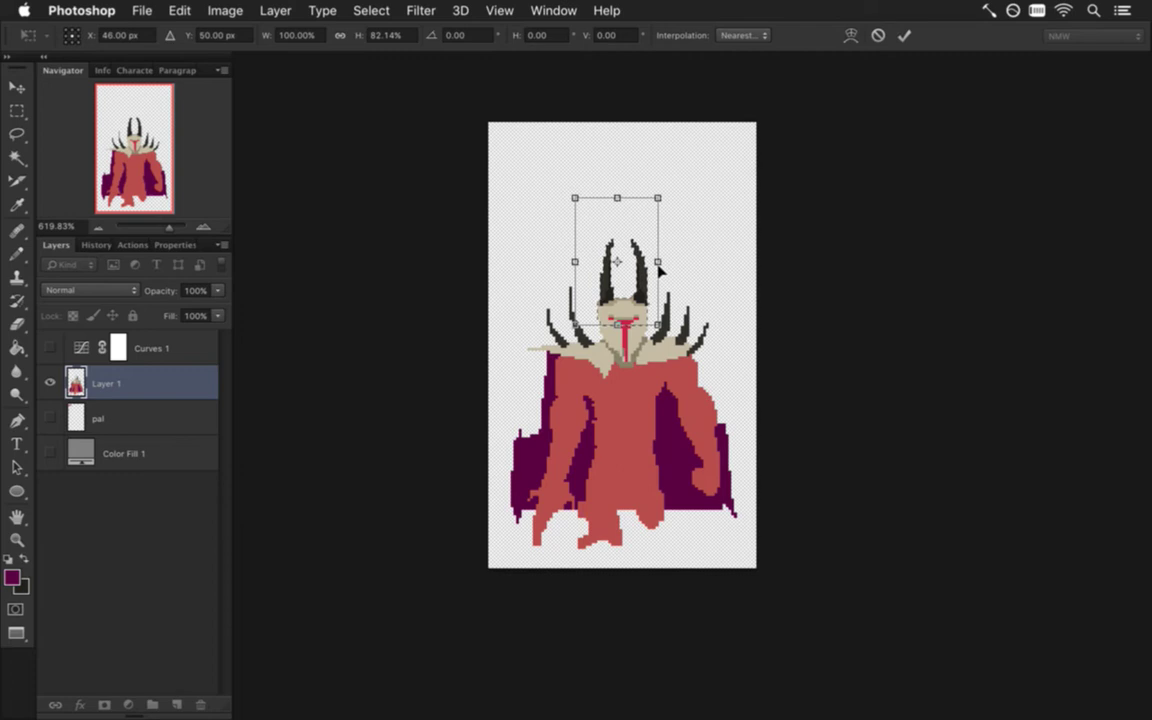
{"action": "left_click", "coordinate": [905, 35]}
{"action": "left_click", "coordinate": [689, 293]}
Step: Select the lower half of the face and squash it vertically to about 86% height
{"action": "left_click_drag", "start_coordinate": [607, 320], "coordinate": [636, 352]}
{"action": "key", "text": "v"}
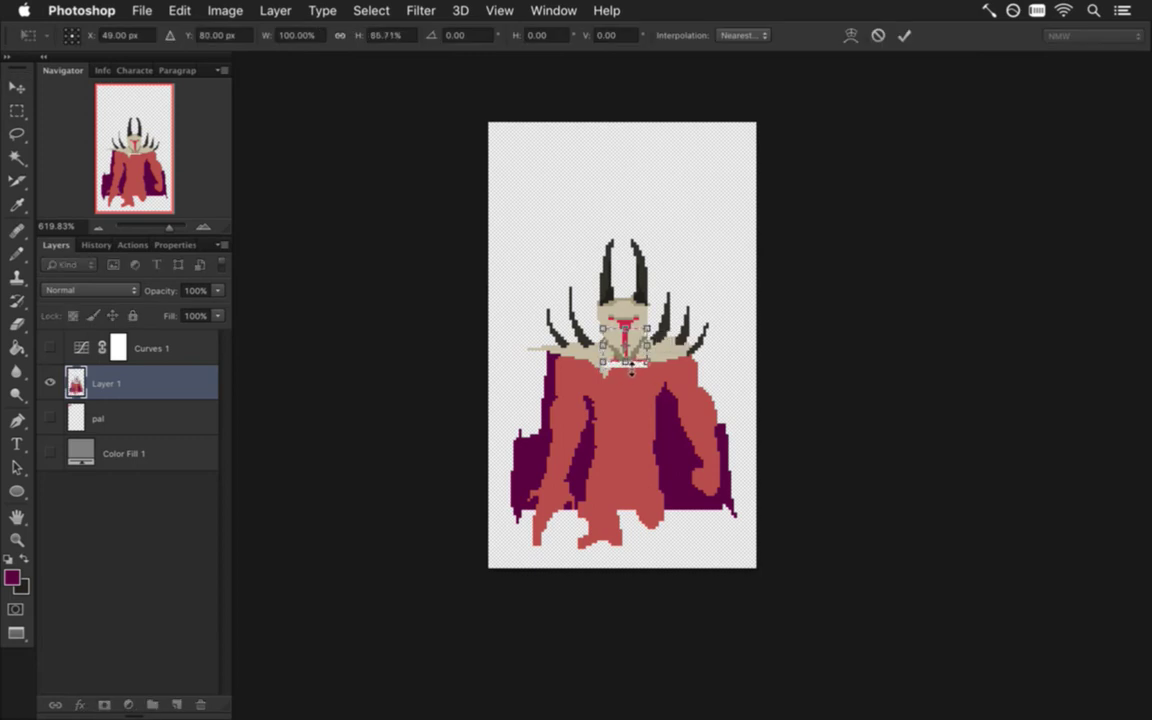
{"action": "left_click_drag", "start_coordinate": [625, 372], "coordinate": [626, 386]}
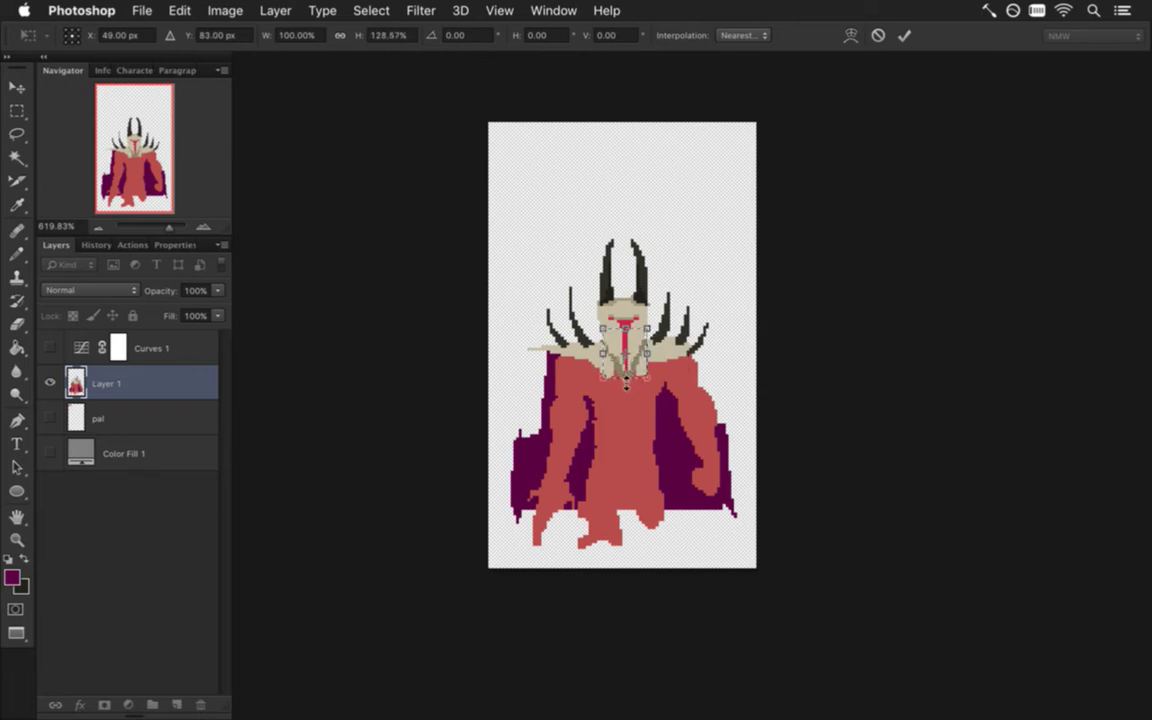
{"action": "left_click_drag", "start_coordinate": [623, 372], "coordinate": [625, 370]}
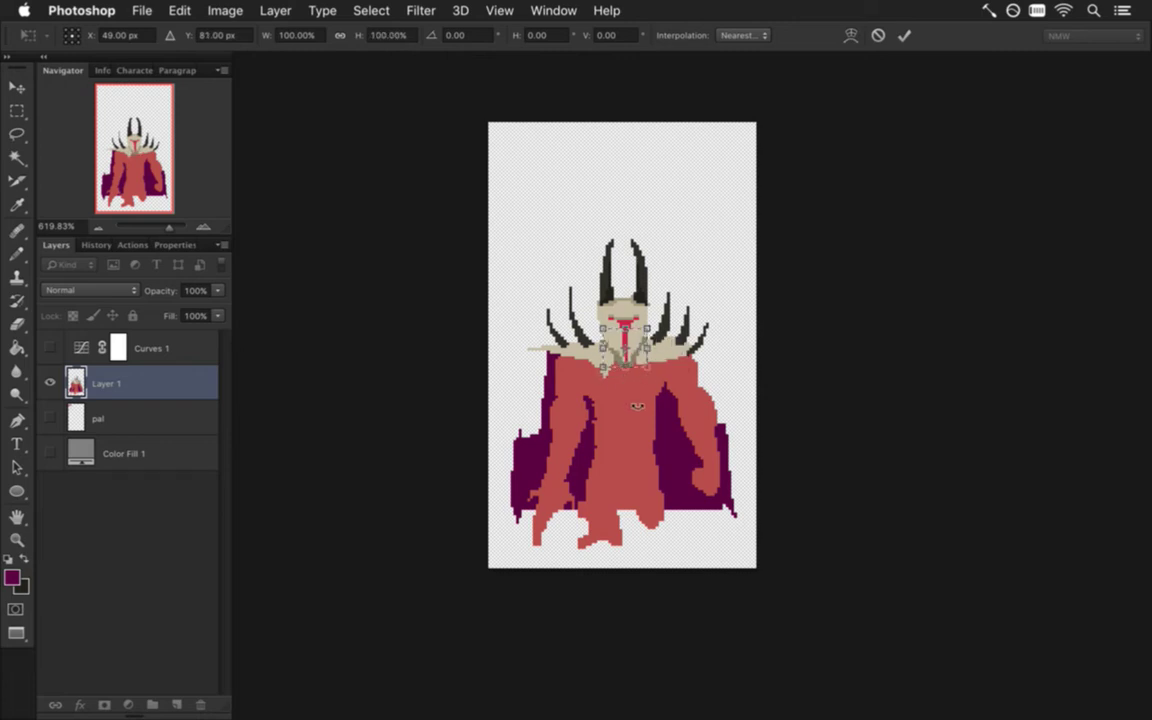
{"action": "left_click_drag", "start_coordinate": [625, 370], "coordinate": [626, 364]}
{"action": "left_click", "coordinate": [904, 35]}
Step: Sample the robe's light red and fill the gap under the chin with a 2 px pencil
{"action": "key", "text": "i"}
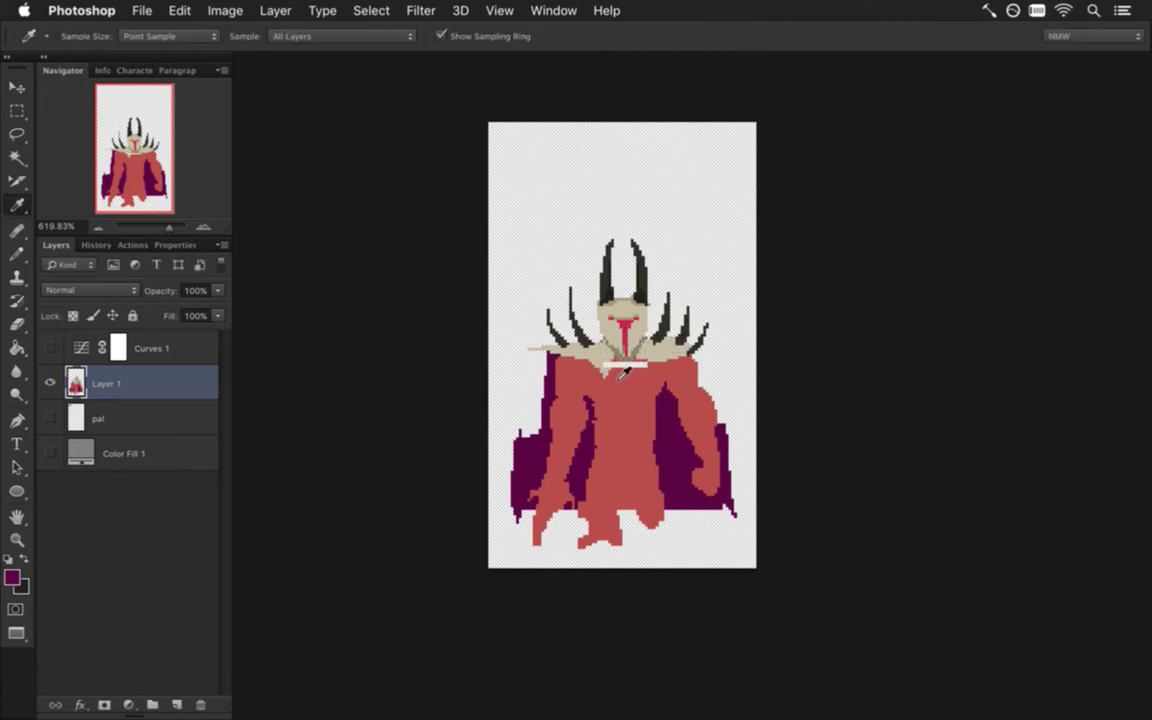
{"action": "left_click", "coordinate": [562, 362]}
{"action": "key", "text": "b"}
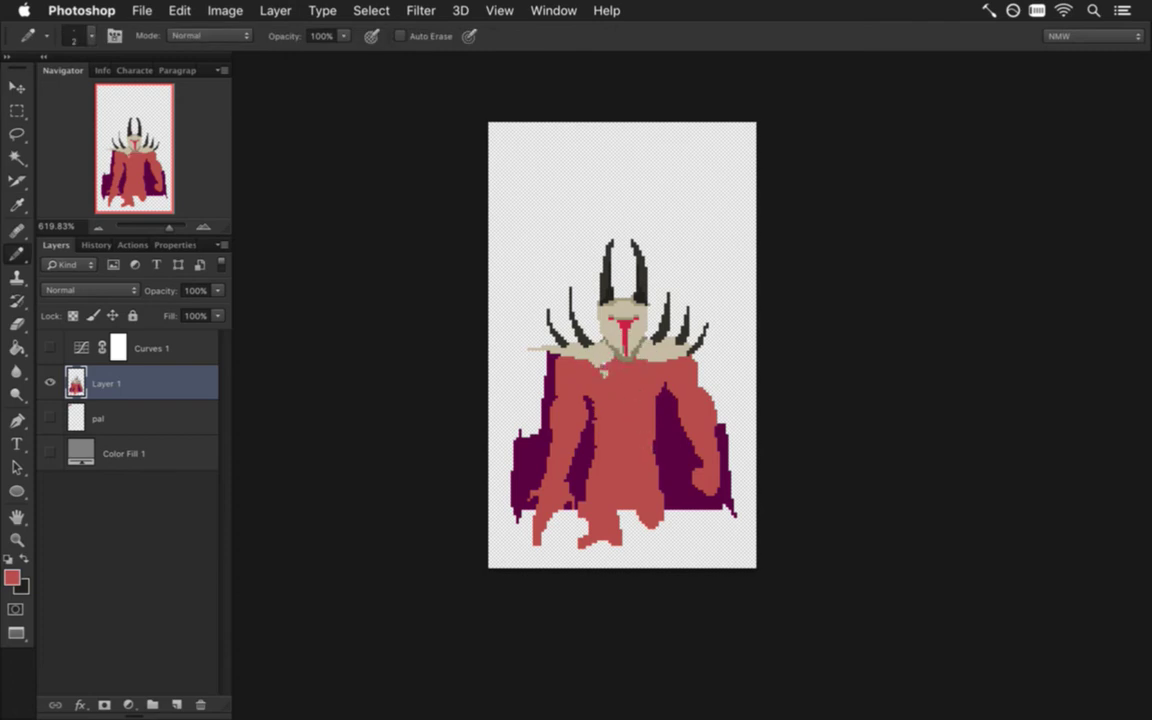
Step: Select everything from the horns down to the collar, squash it to 93.10% height, and deselect
{"action": "key", "text": "m"}
{"action": "left_click_drag", "start_coordinate": [497, 211], "coordinate": [741, 372]}
{"action": "key", "text": "v"}
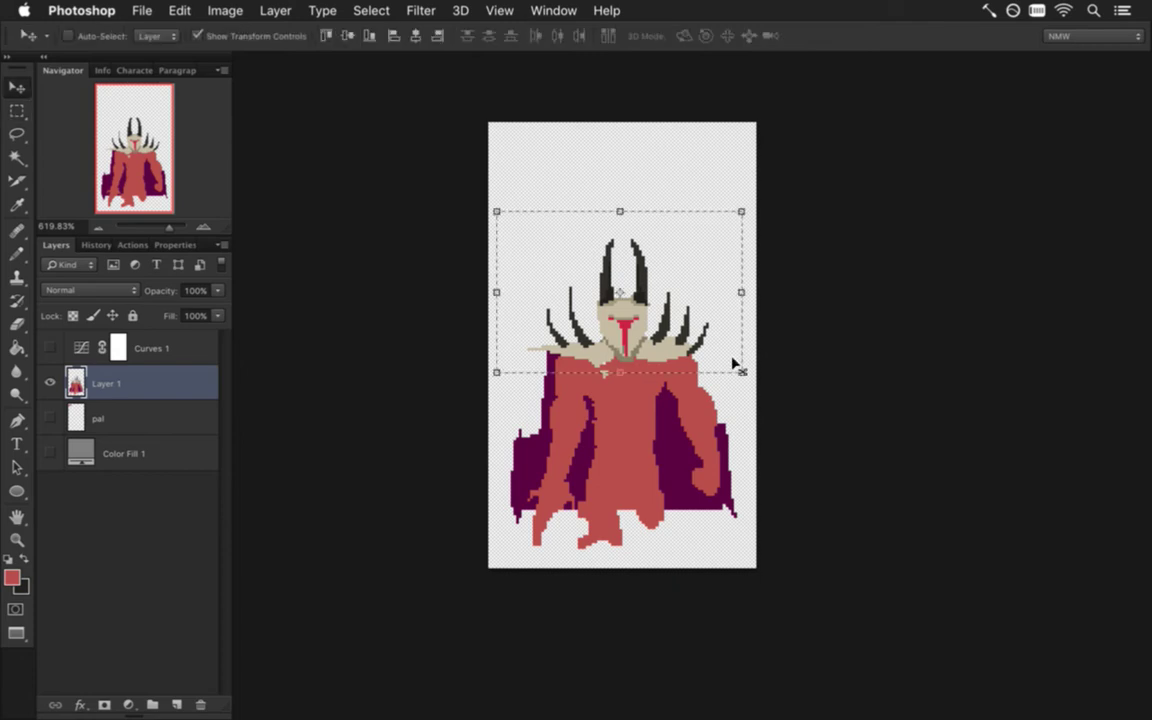
{"action": "left_click_drag", "start_coordinate": [621, 212], "coordinate": [621, 223]}
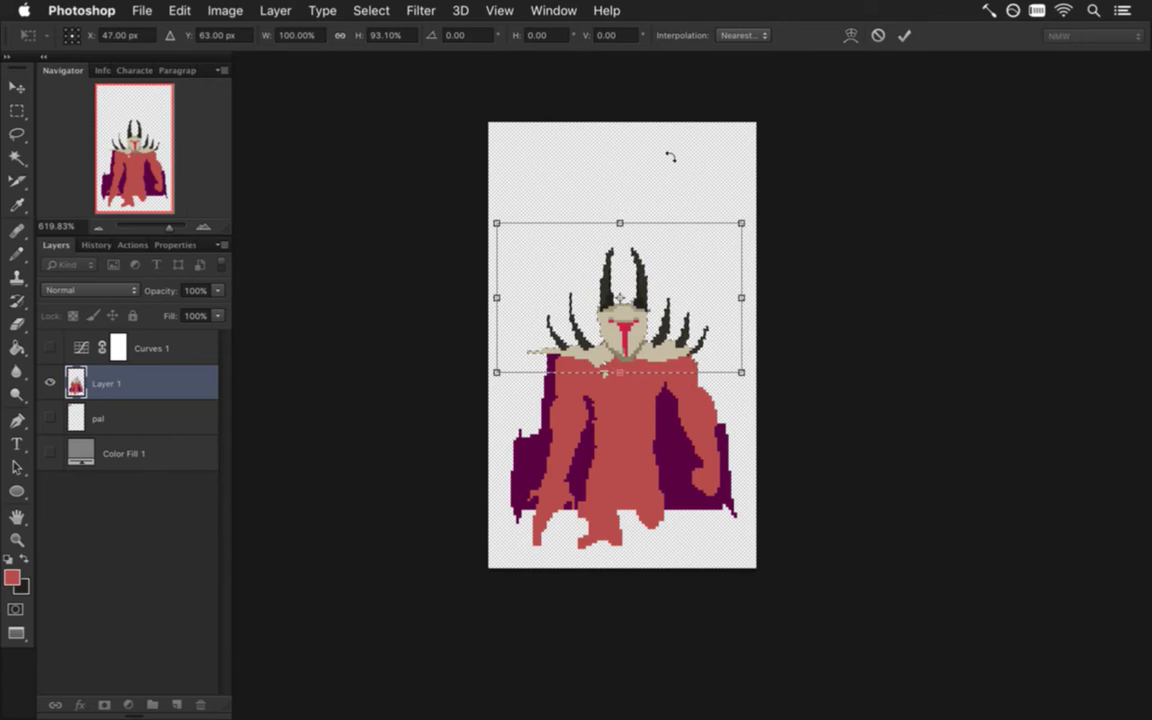
{"action": "left_click", "coordinate": [904, 35]}
{"action": "key", "text": "m"}
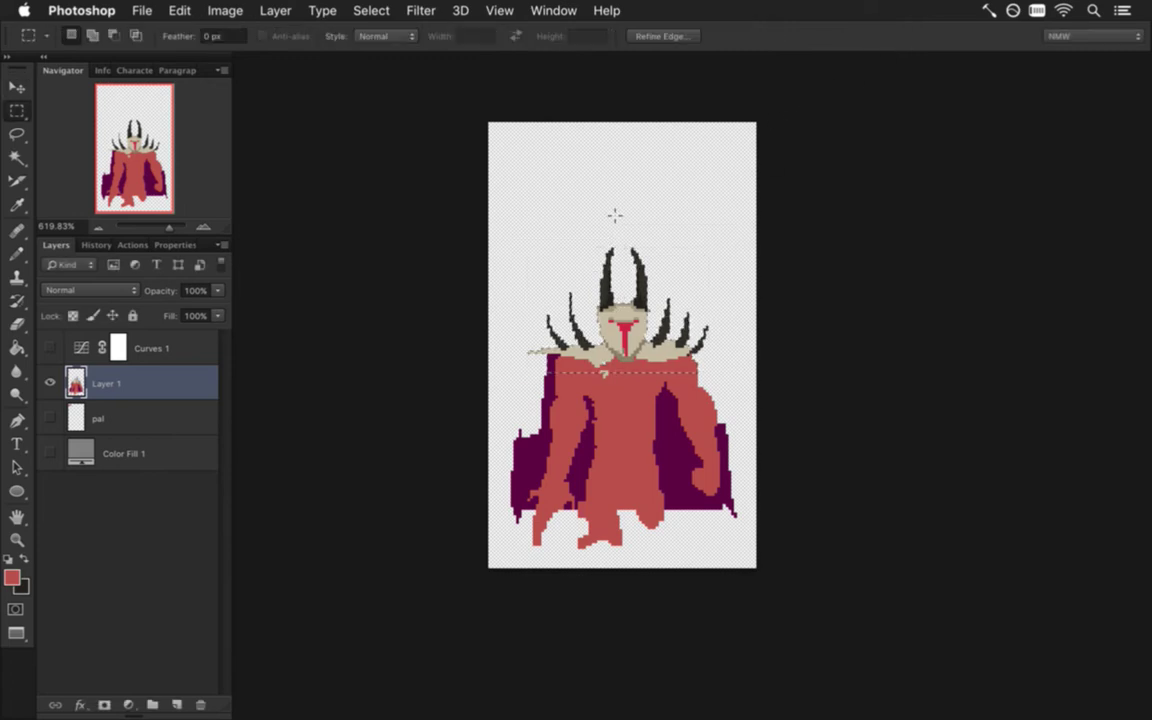
Step: Select the transparent background with the Magic Wand and paint a dark beige rim behind the collar and head with a 2 px pencil
{"action": "key", "text": "i"}
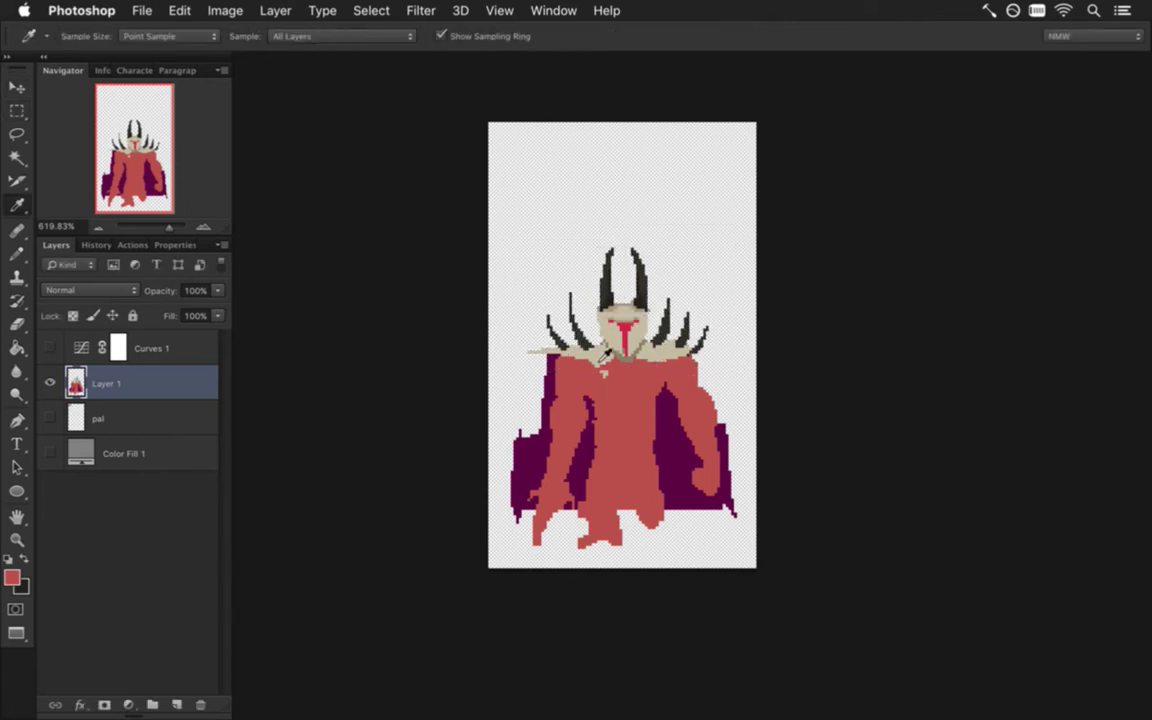
{"action": "left_click_drag", "start_coordinate": [597, 373], "coordinate": [653, 359]}
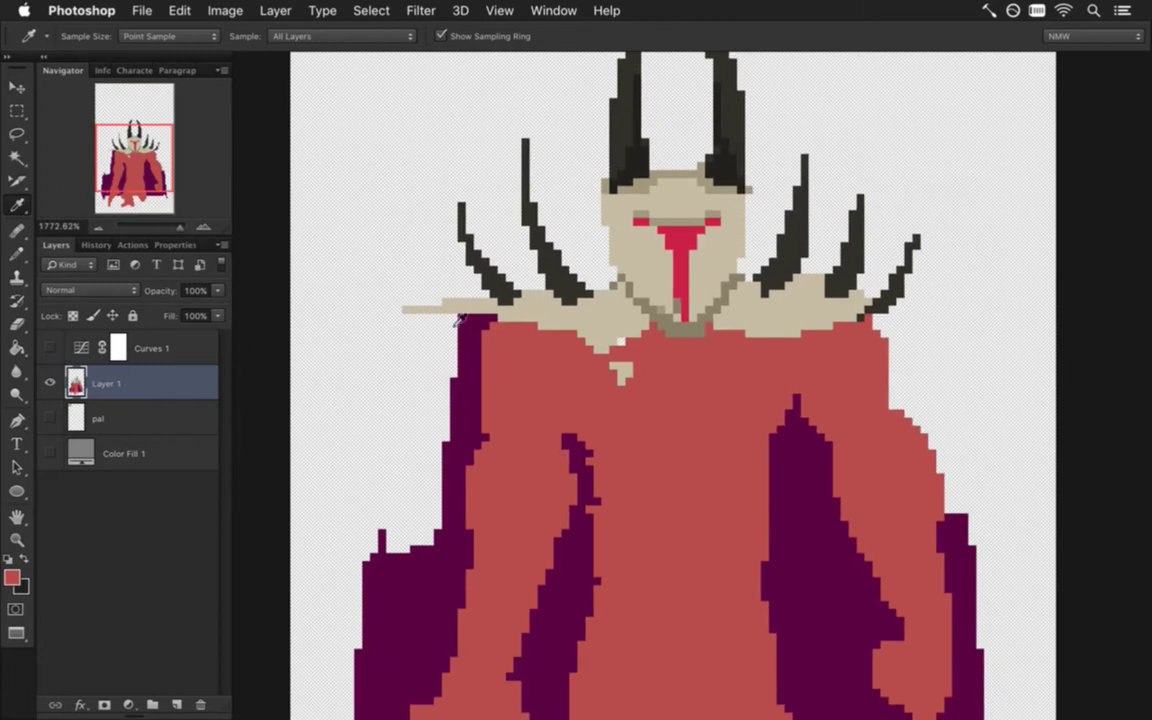
{"action": "key", "text": "b"}
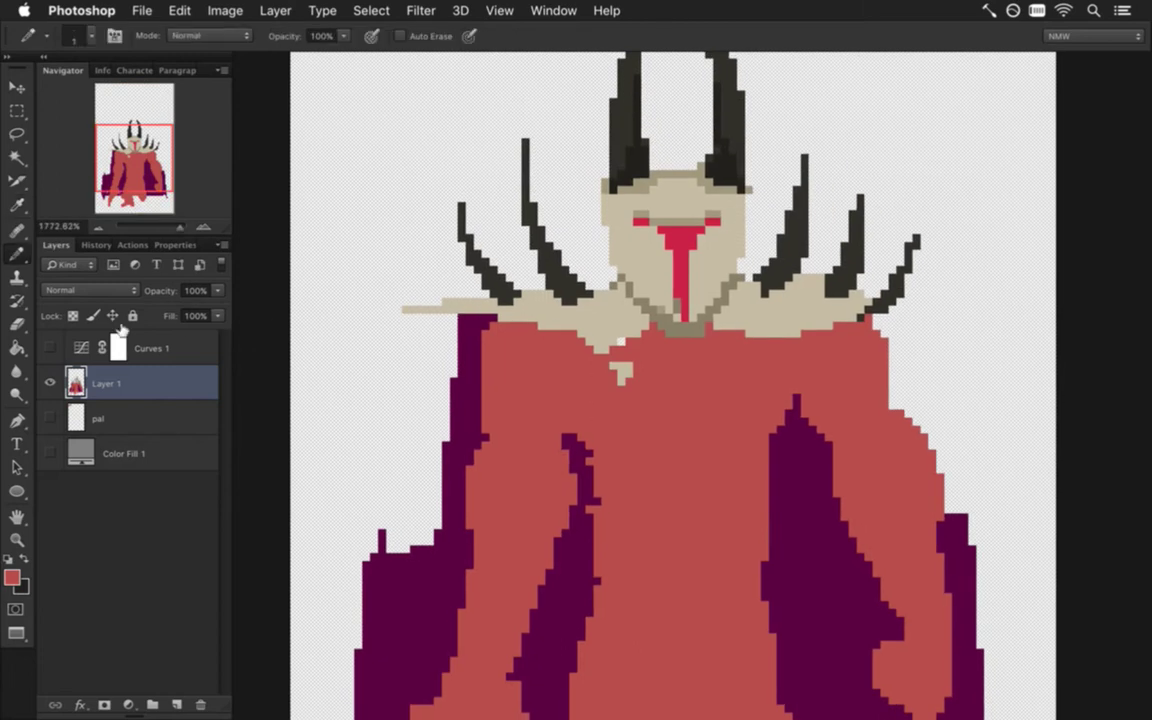
{"action": "left_click", "coordinate": [19, 156]}
{"action": "left_click", "coordinate": [386, 176]}
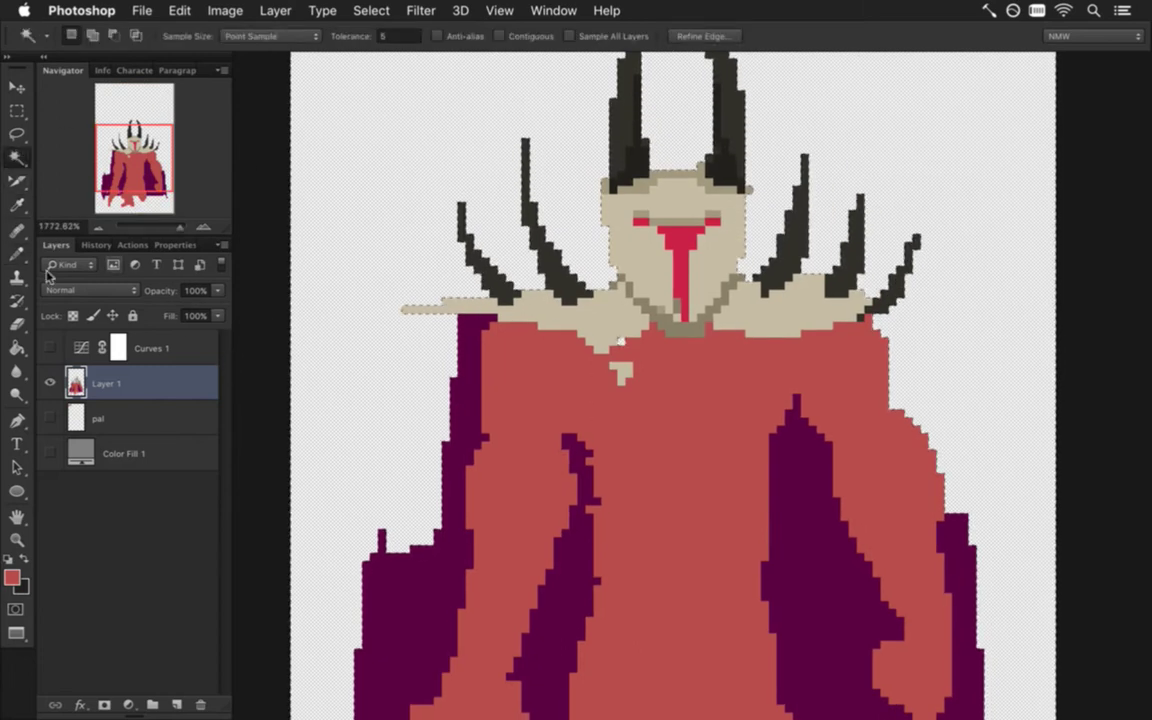
{"action": "key", "text": "b"}
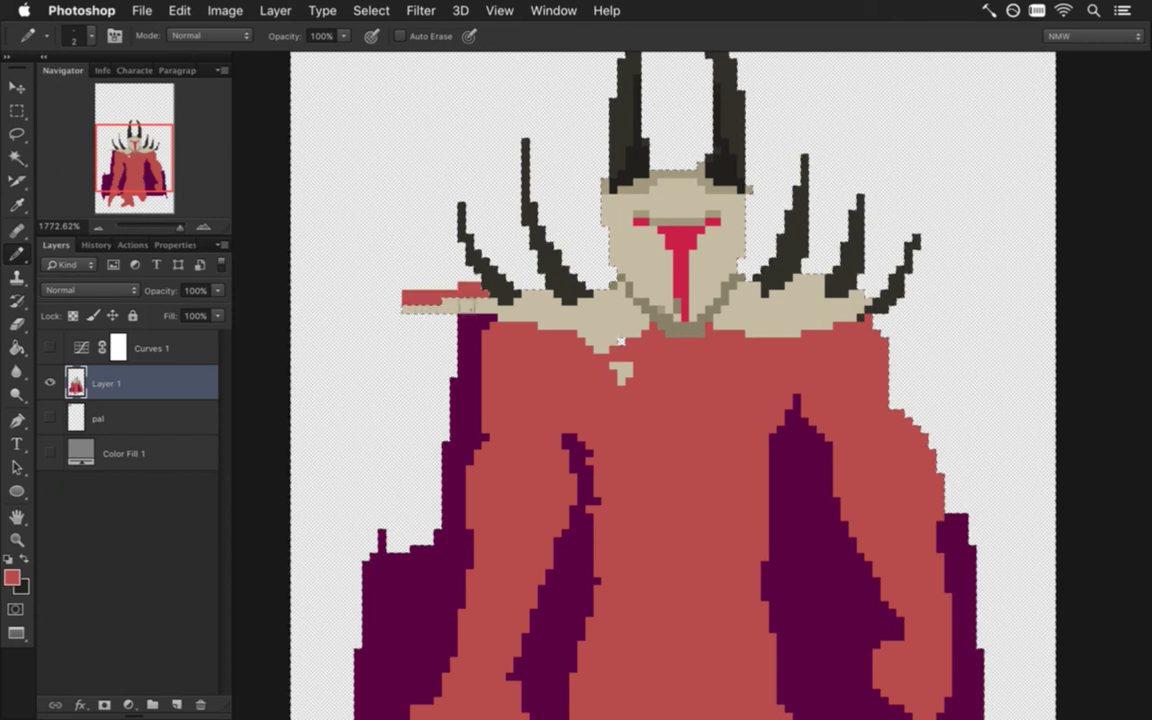
{"action": "key", "text": "i"}
{"action": "left_click", "coordinate": [621, 341]}
{"action": "key", "text": "b"}
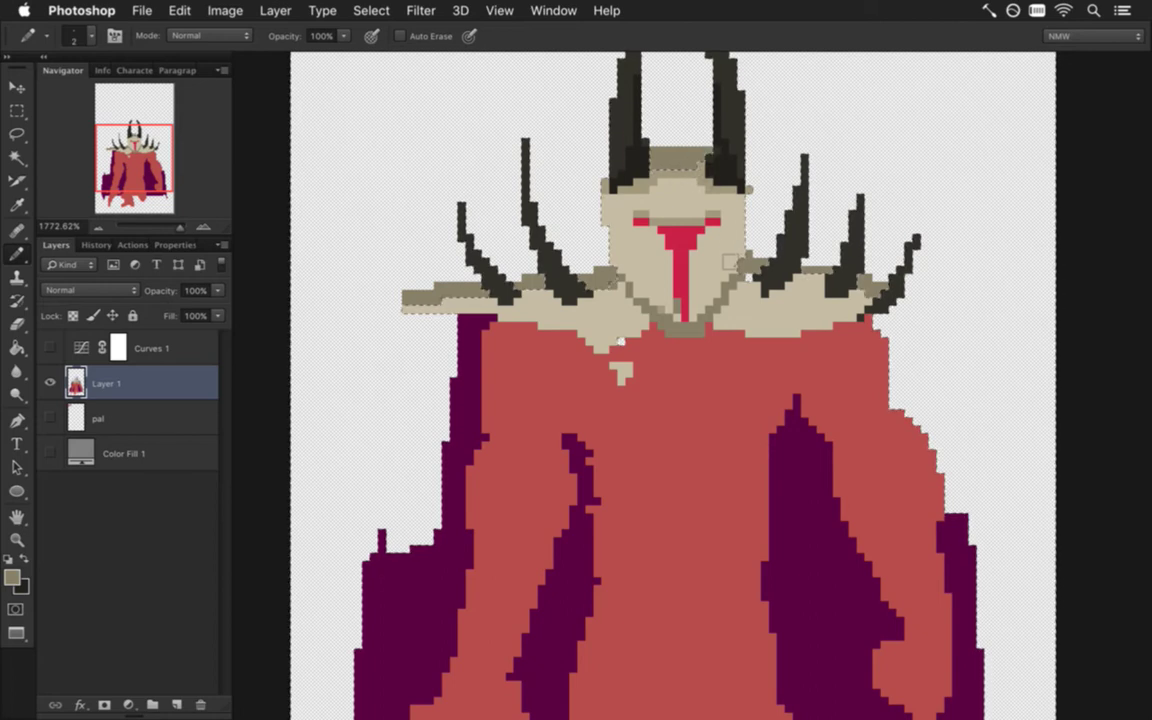
Step: Sample the head's lighter khaki shade, repaint the crown between the horns with it, and deselect
{"action": "left_click", "coordinate": [706, 186], "text": "alt"}
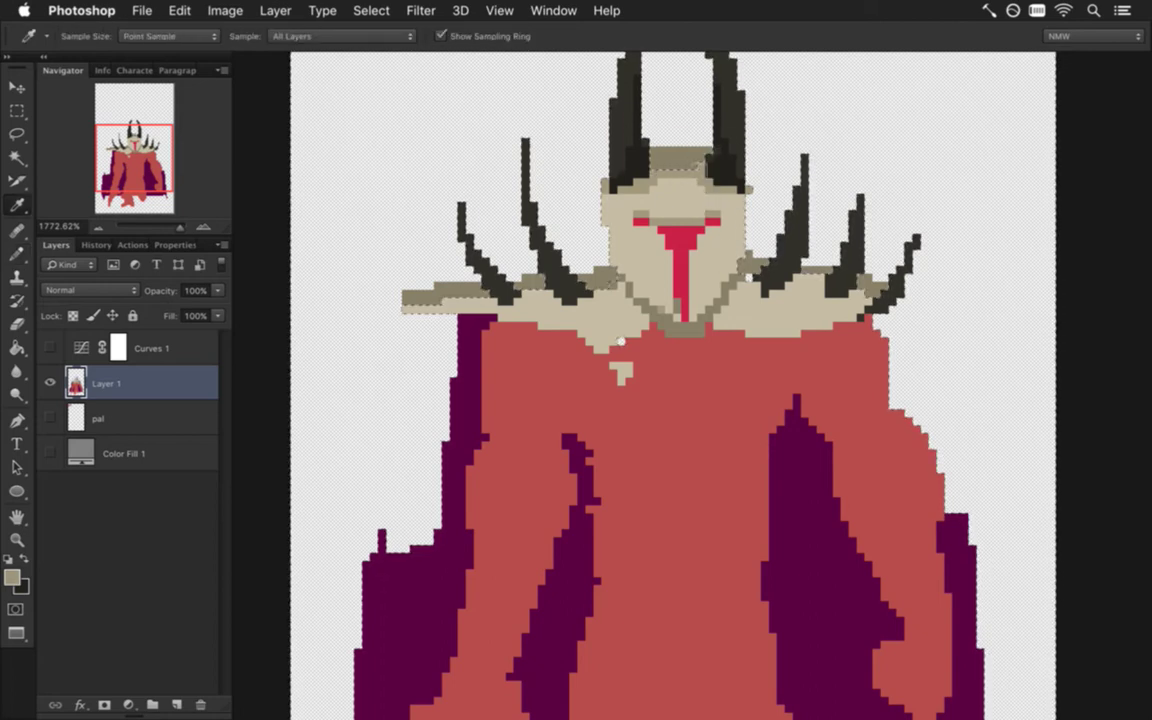
{"action": "left_click_drag", "start_coordinate": [696, 156], "coordinate": [668, 174]}
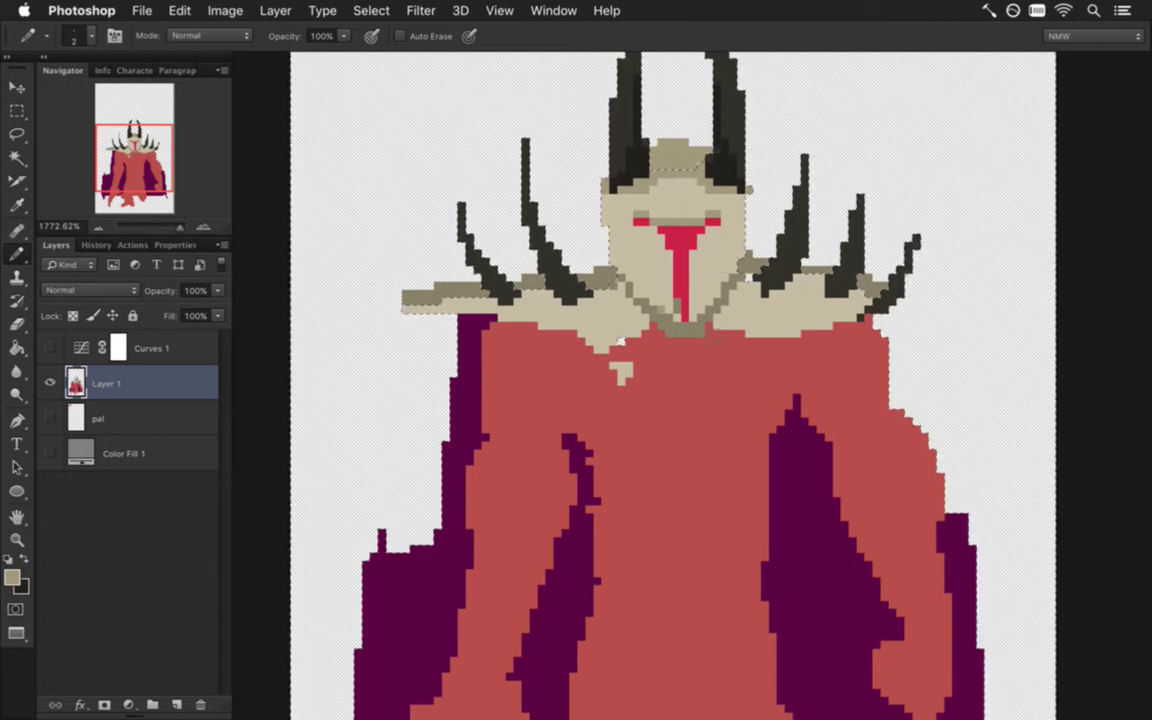
{"action": "key", "text": "m"}
{"action": "key", "text": "super+d"}
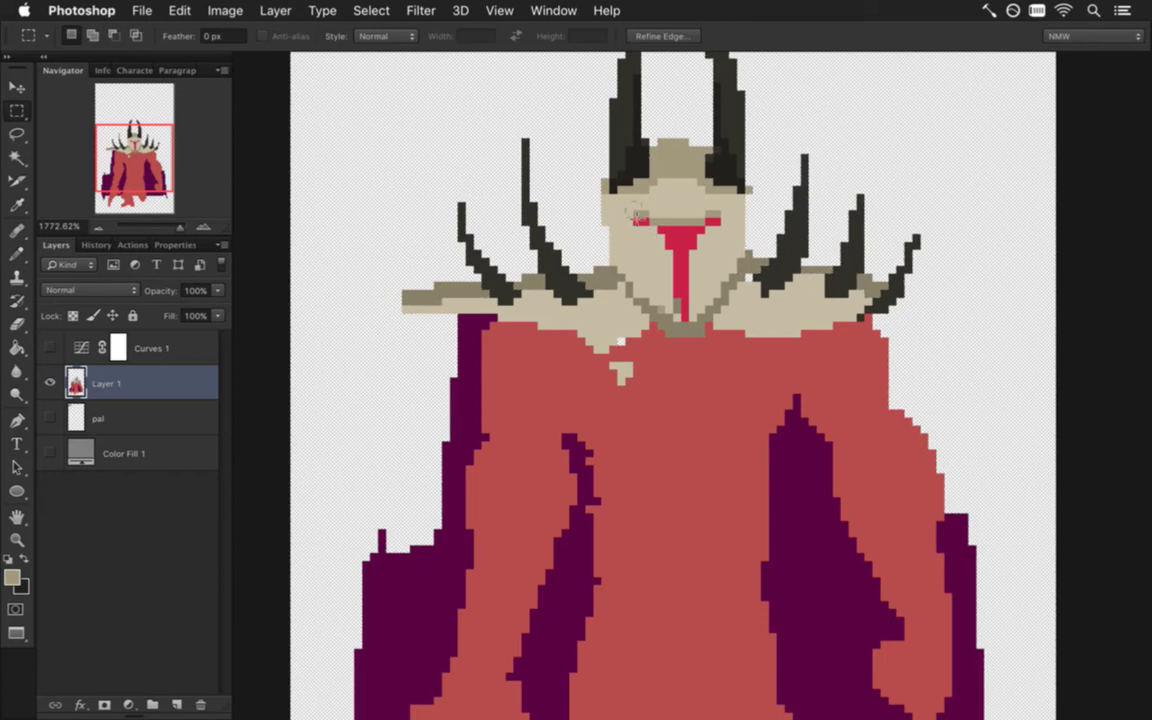
Step: Move the eye band of the face down 2 px, deselect, and fill the gap above it with the face's beige
{"action": "left_click_drag", "start_coordinate": [718, 240], "coordinate": [720, 240]}
{"action": "key", "text": "v"}
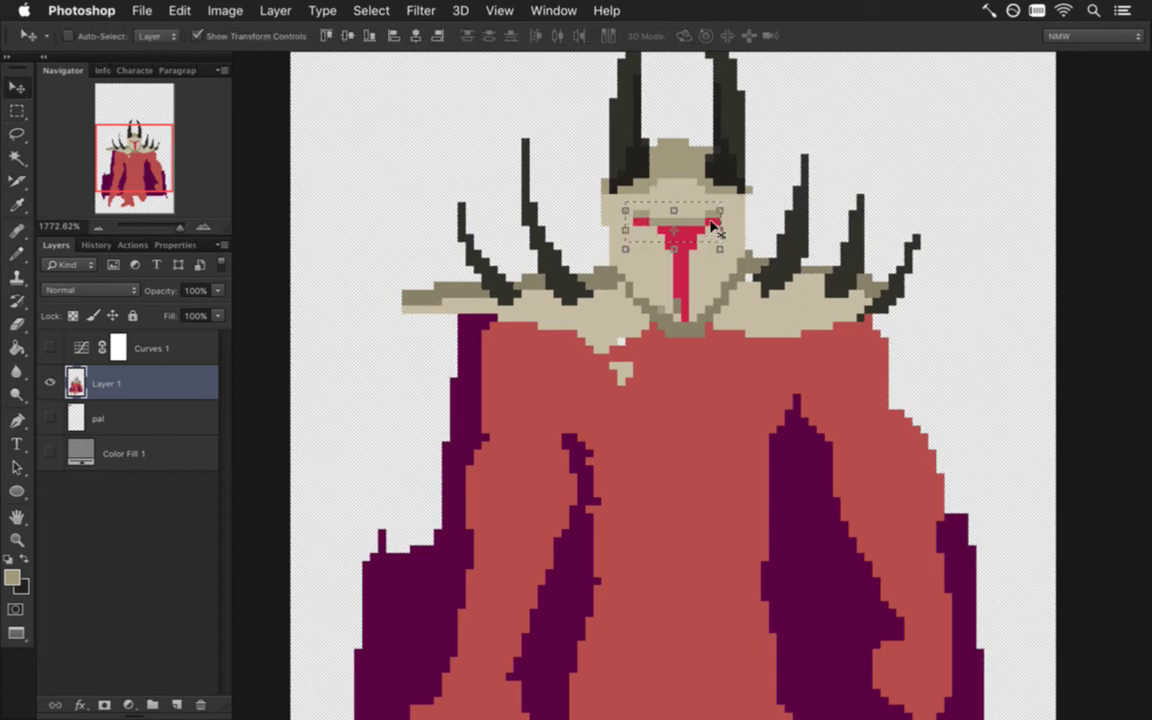
{"action": "key", "text": "Down"}
{"action": "key", "text": "Down"}
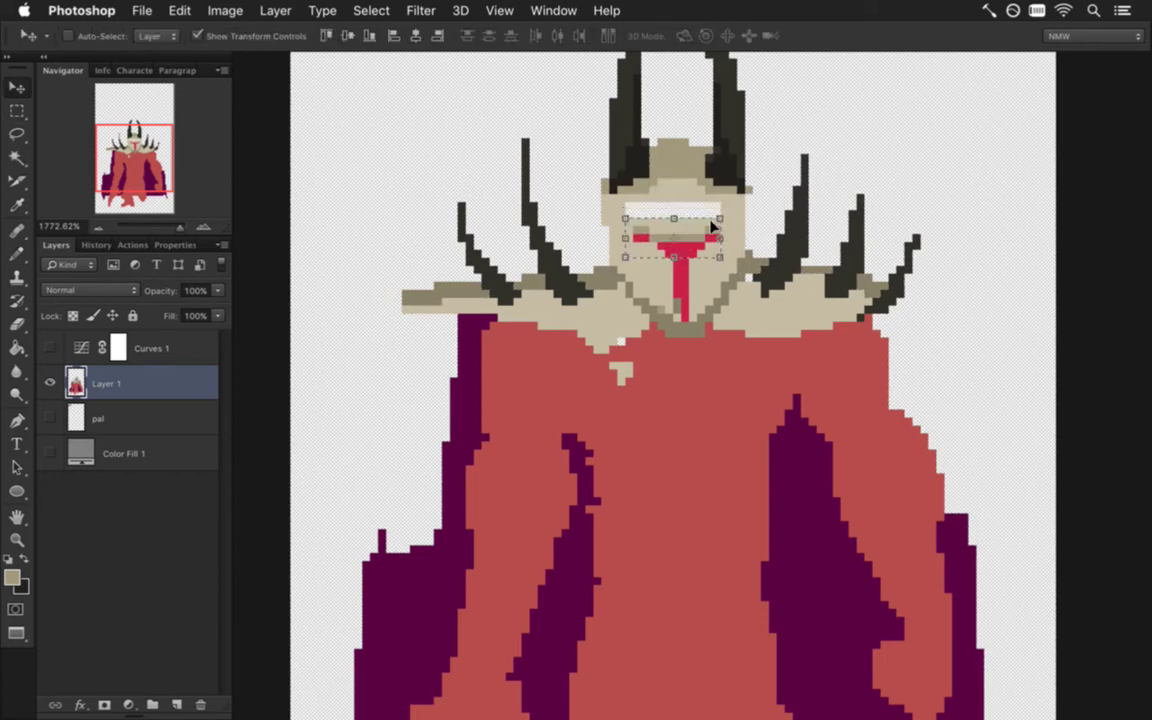
{"action": "key", "text": "m"}
{"action": "key", "text": "ctrl+d"}
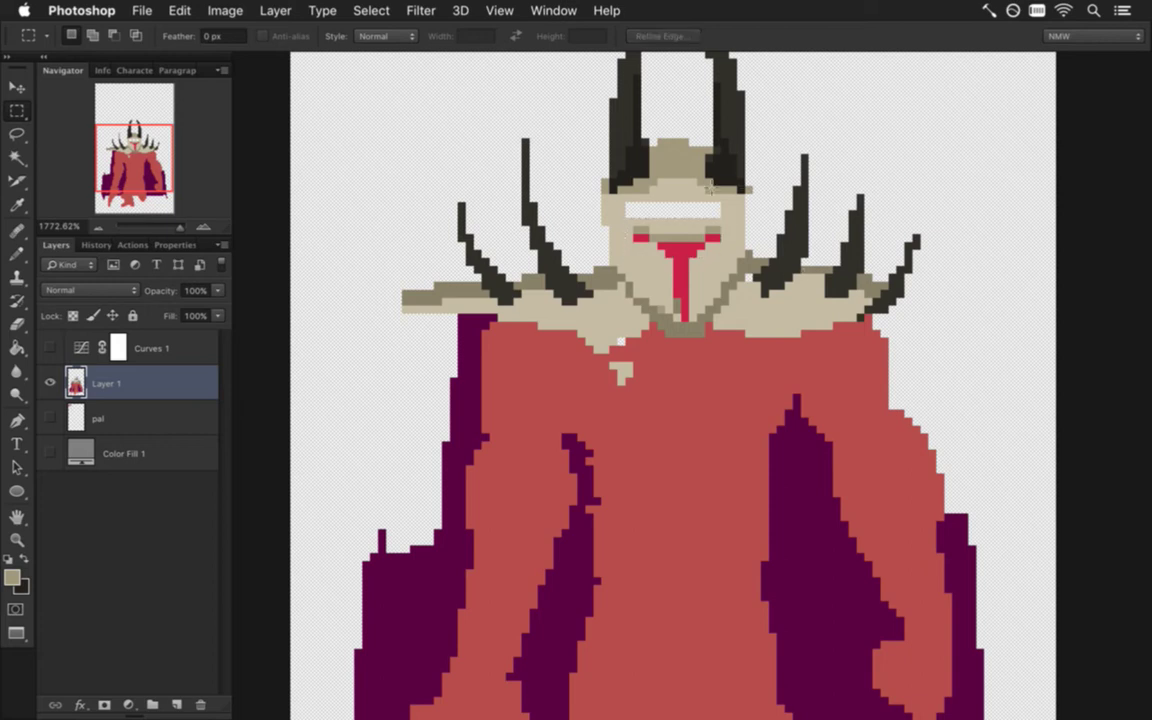
{"action": "key", "text": "b"}
{"action": "mouse_move", "coordinate": [634, 212]}
{"action": "left_mouse_down"}
{"action": "mouse_move", "coordinate": [716, 212]}
{"action": "mouse_move", "coordinate": [702, 211]}
{"action": "left_mouse_up"}
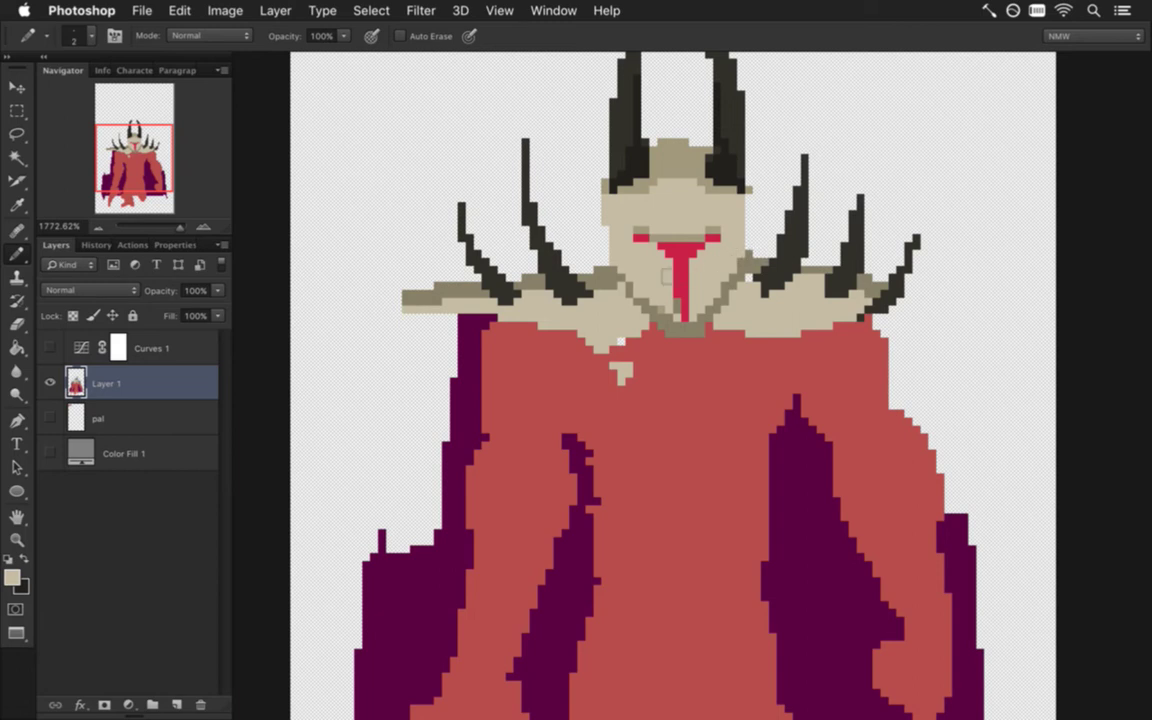
Step: Select the dark beige shading with the Magic Wand, repaint the collar's back rim in khaki with a 6 px pencil, and deselect
{"action": "key", "text": "i"}
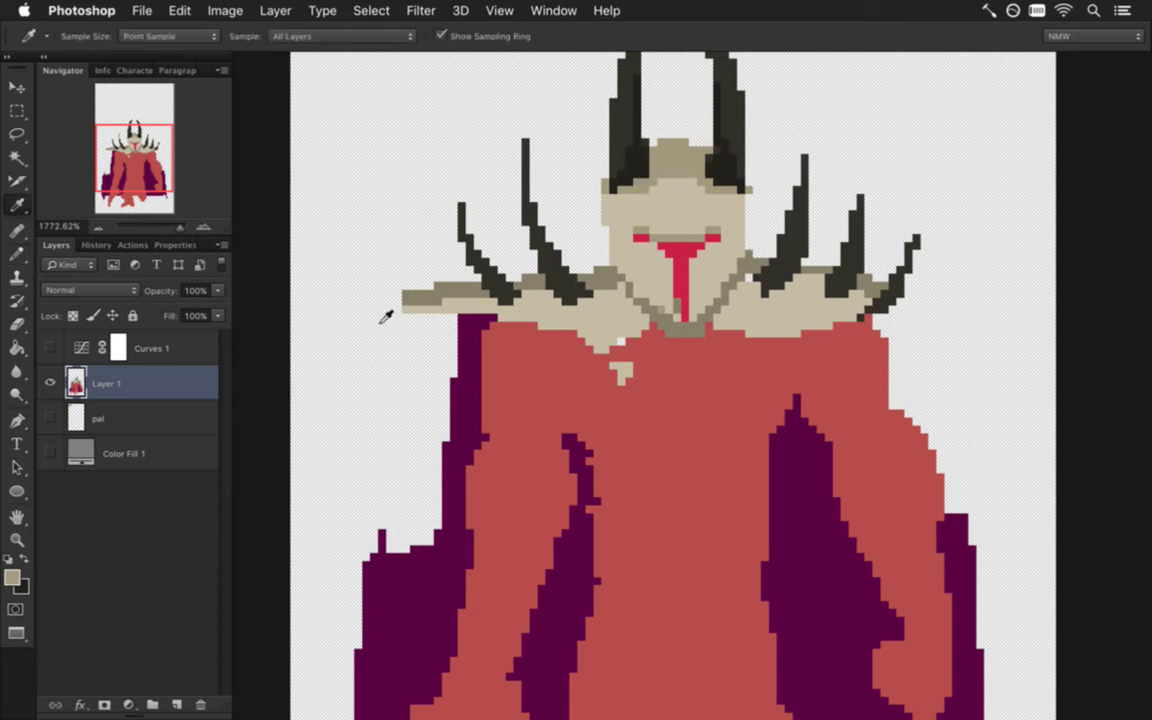
{"action": "left_click", "coordinate": [16, 157]}
{"action": "left_click", "coordinate": [410, 292]}
{"action": "key", "text": "b"}
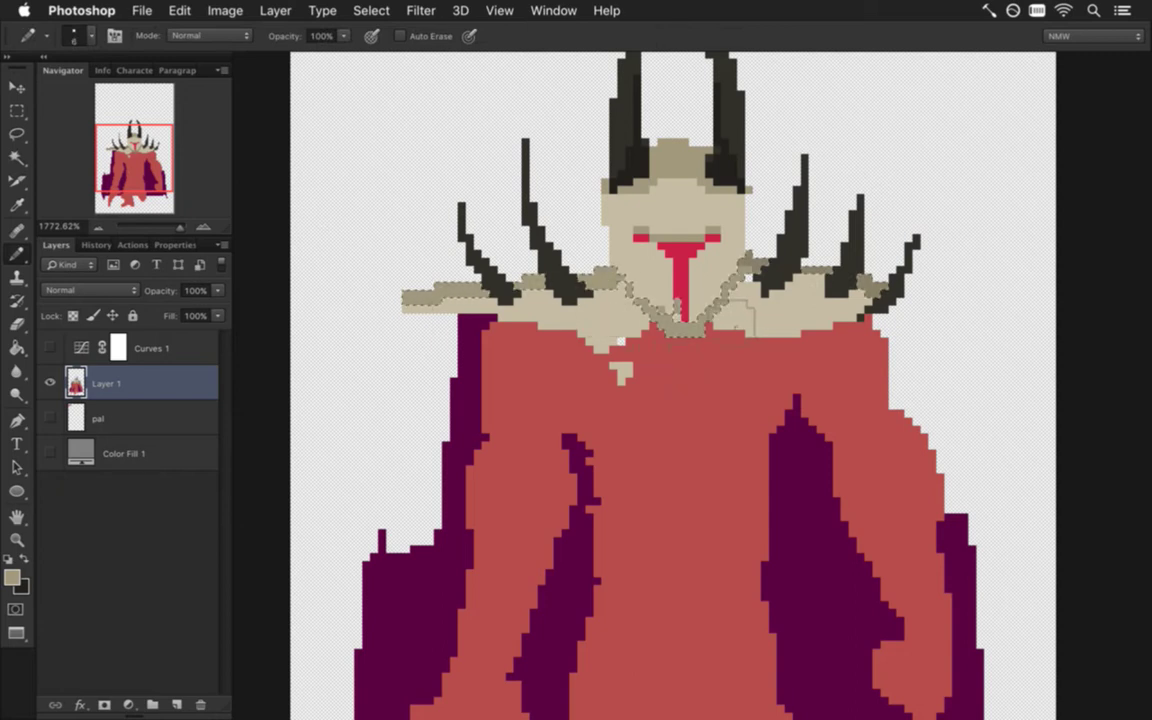
{"action": "key", "text": "ctrl+d"}
{"action": "key", "text": "m"}
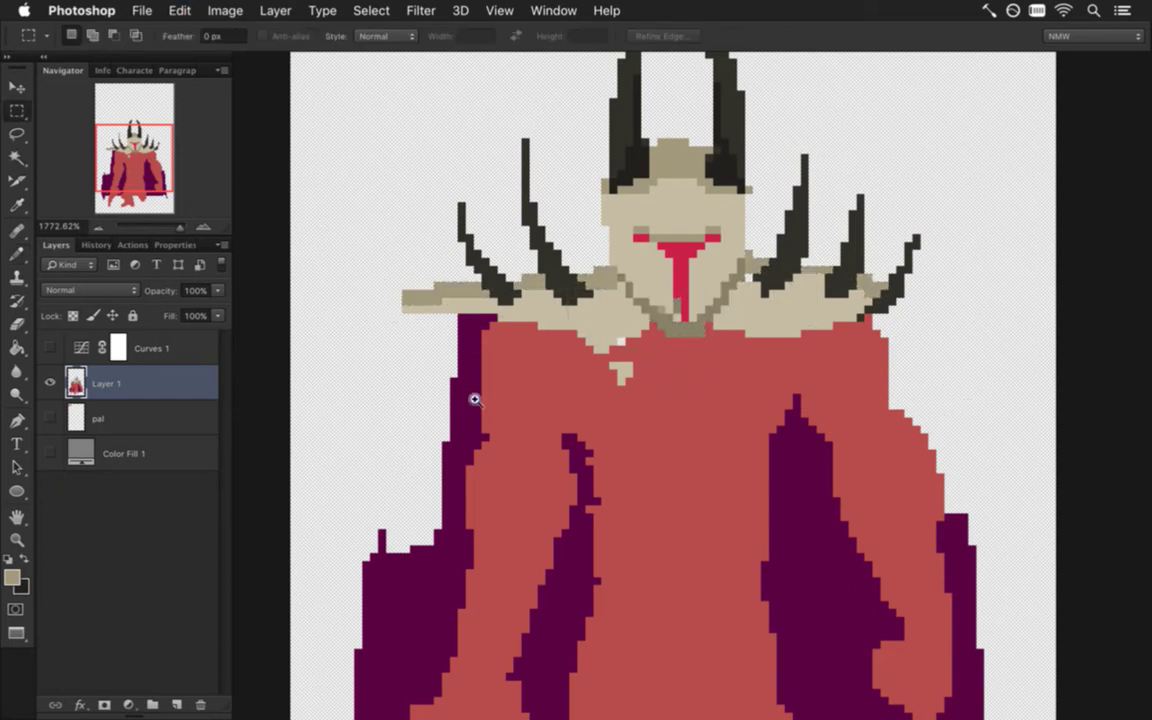
Step: Sample the cape's purple and erase the cape's outer edges on both sides into slopes with a 3 px eraser
{"action": "left_click_drag", "start_coordinate": [474, 399], "coordinate": [406, 393]}
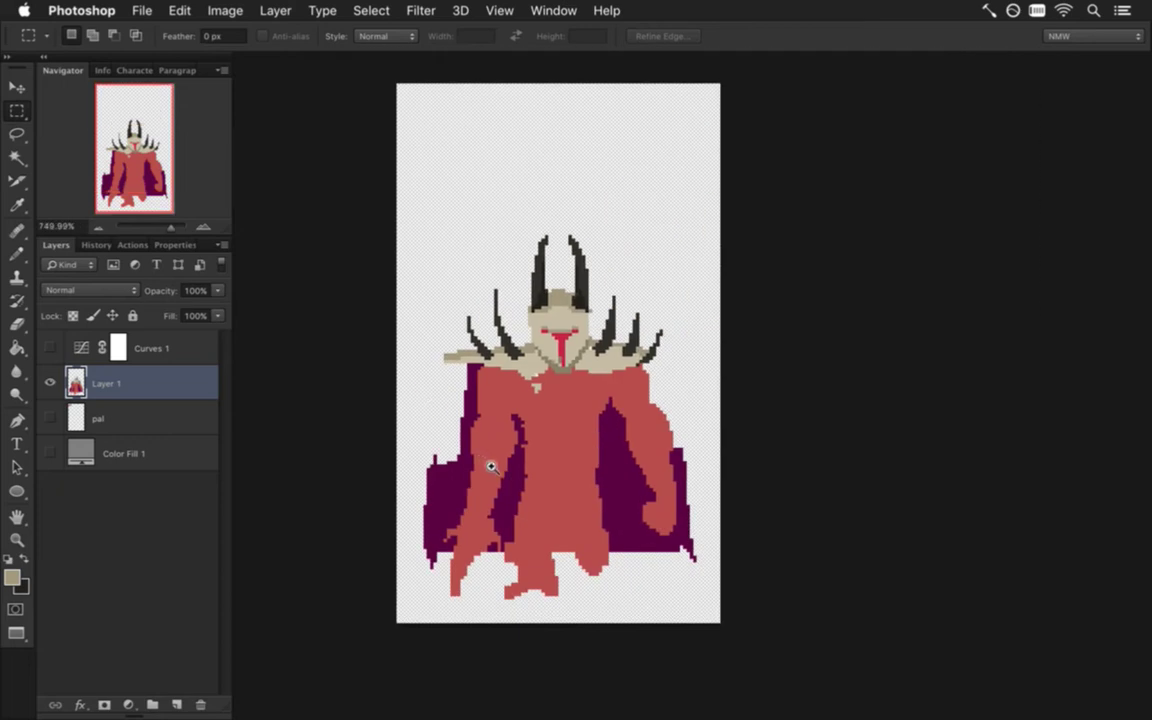
{"action": "key", "text": "i"}
{"action": "left_click", "coordinate": [452, 503]}
{"action": "key", "text": "e"}
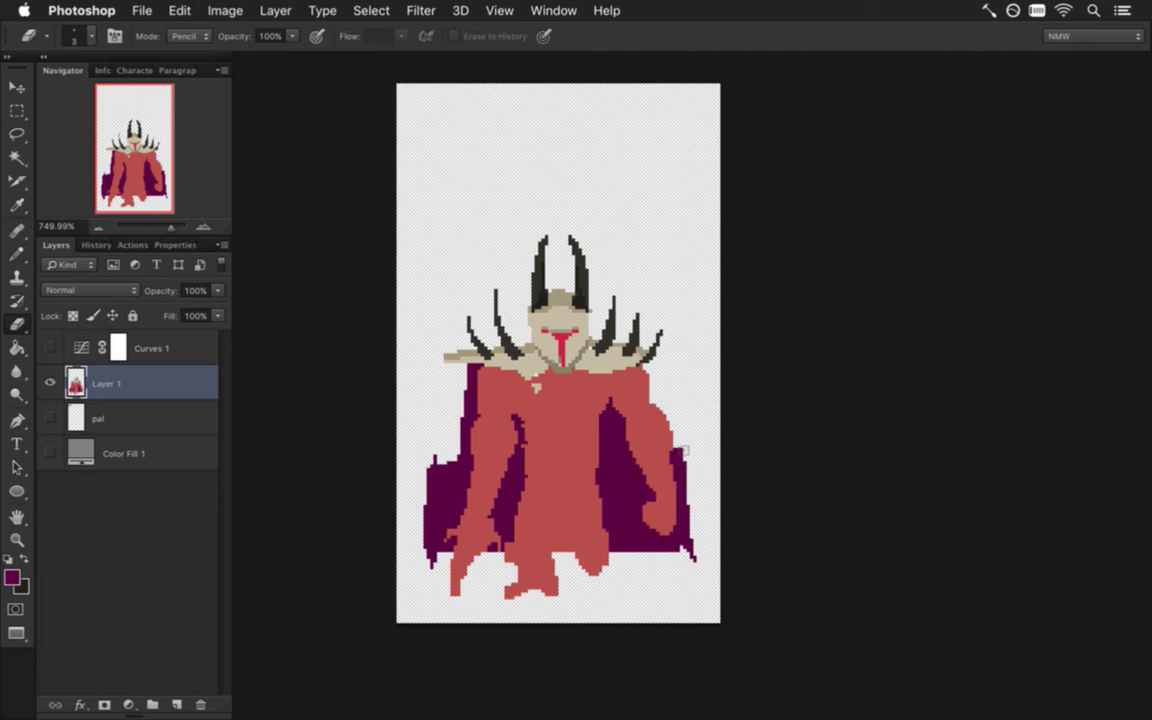
{"action": "left_click_drag", "start_coordinate": [685, 450], "coordinate": [694, 522]}
{"action": "left_click_drag", "start_coordinate": [441, 464], "coordinate": [429, 476]}
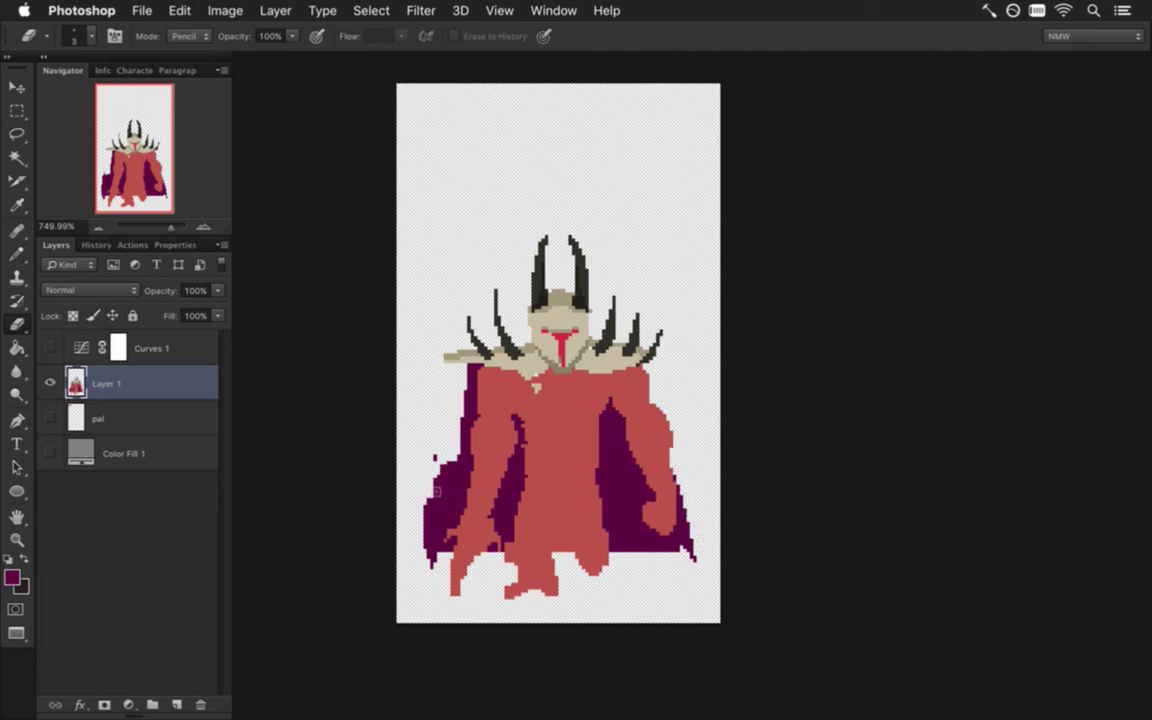
Step: Sample the cape's purple and paint flared bulges on both lower sides of the cape with a 4 px pencil
{"action": "key", "text": "i"}
{"action": "left_click", "coordinate": [637, 502]}
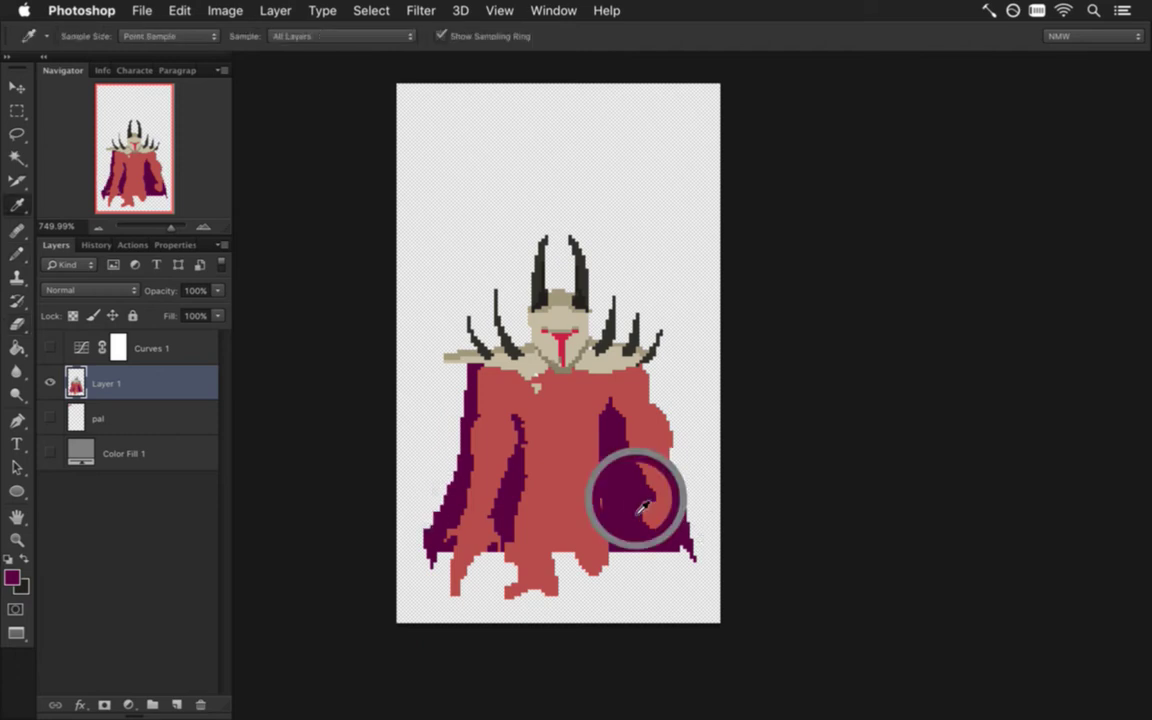
{"action": "key", "text": "b"}
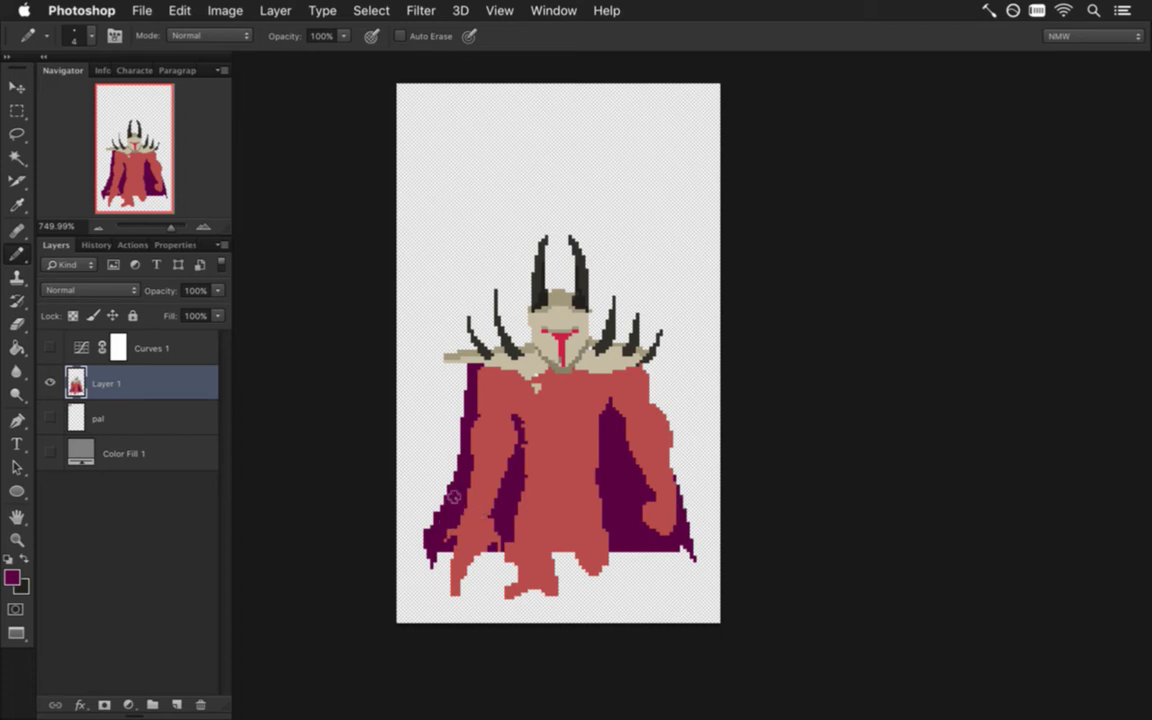
{"action": "mouse_move", "coordinate": [432, 520]}
{"action": "left_mouse_down"}
{"action": "mouse_move", "coordinate": [410, 505]}
{"action": "mouse_move", "coordinate": [405, 525]}
{"action": "mouse_move", "coordinate": [410, 498]}
{"action": "mouse_move", "coordinate": [432, 537]}
{"action": "left_mouse_up"}
{"action": "mouse_move", "coordinate": [695, 505]}
{"action": "left_mouse_down"}
{"action": "mouse_move", "coordinate": [705, 515]}
{"action": "mouse_move", "coordinate": [689, 527]}
{"action": "mouse_move", "coordinate": [700, 529]}
{"action": "left_mouse_up"}
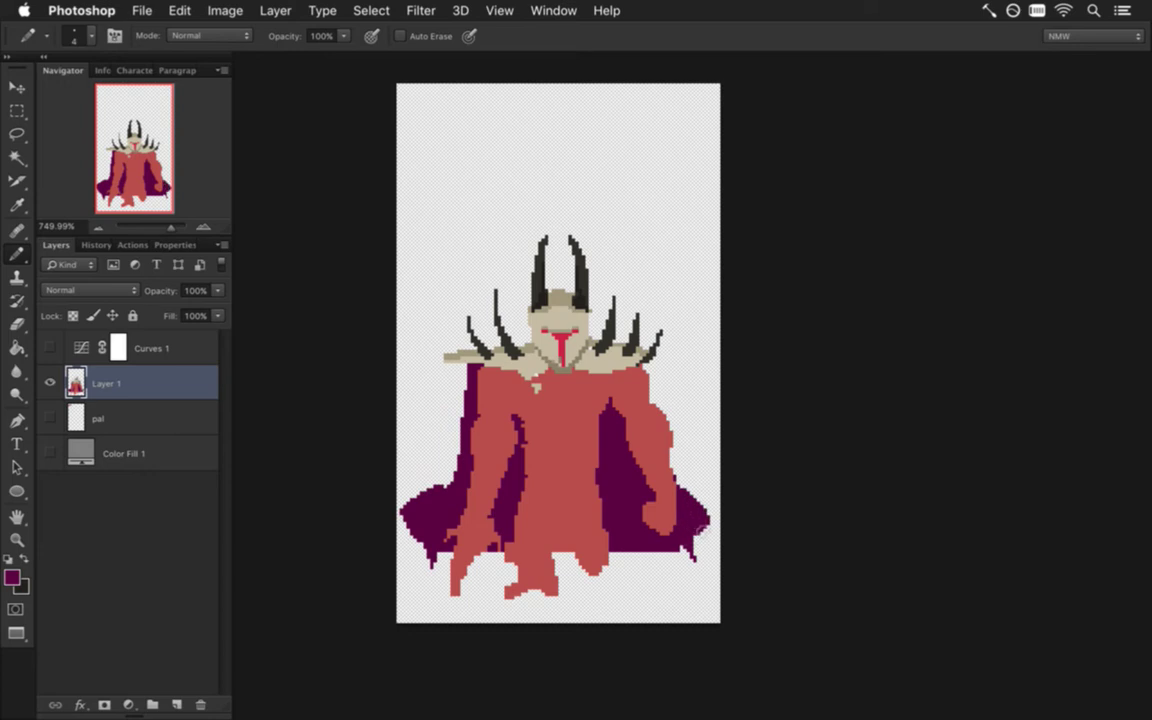
Step: Touch up the sprite's lower edge between the legs with a 1 px pencil and save the document
{"action": "key", "text": "bracketleft"}
{"action": "key", "text": "bracketleft"}
{"action": "key", "text": "bracketleft"}
{"action": "left_click_drag", "start_coordinate": [560, 556], "coordinate": [570, 560]}
{"action": "key", "text": "e"}
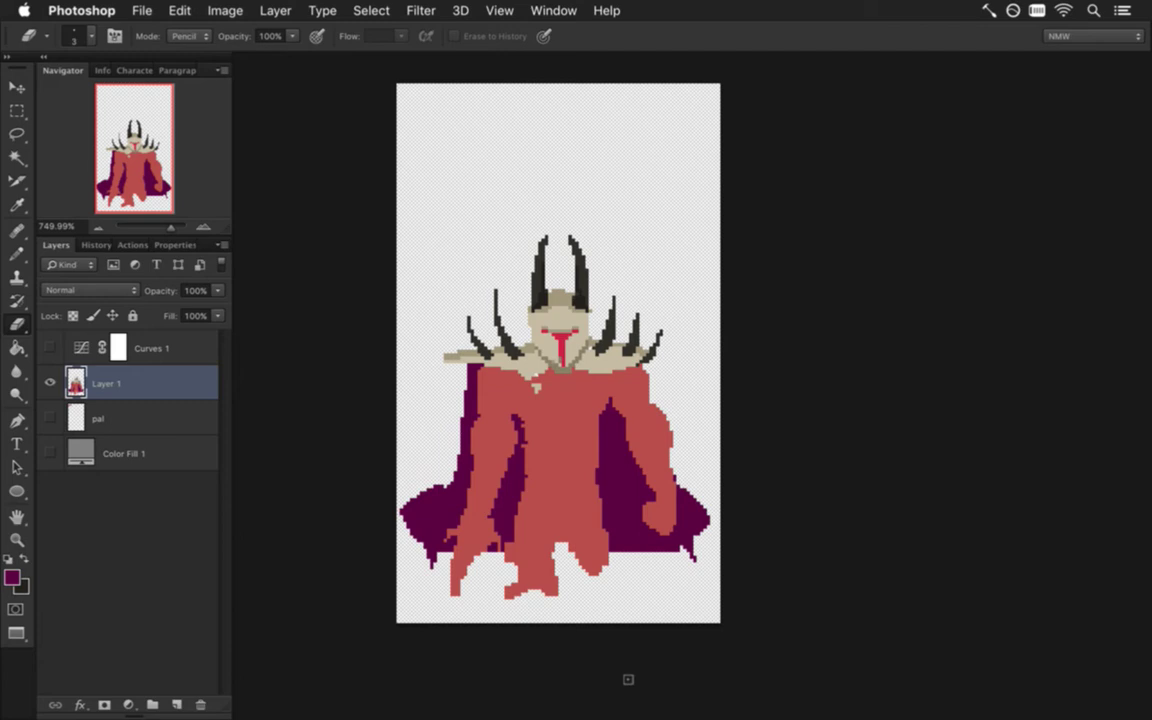
{"action": "key", "text": "super+s"}
Step: Show the Curves 1 layer and export the sprite for web as MetatronLand.png in the Shadow folder
{"action": "left_click", "coordinate": [50, 348]}
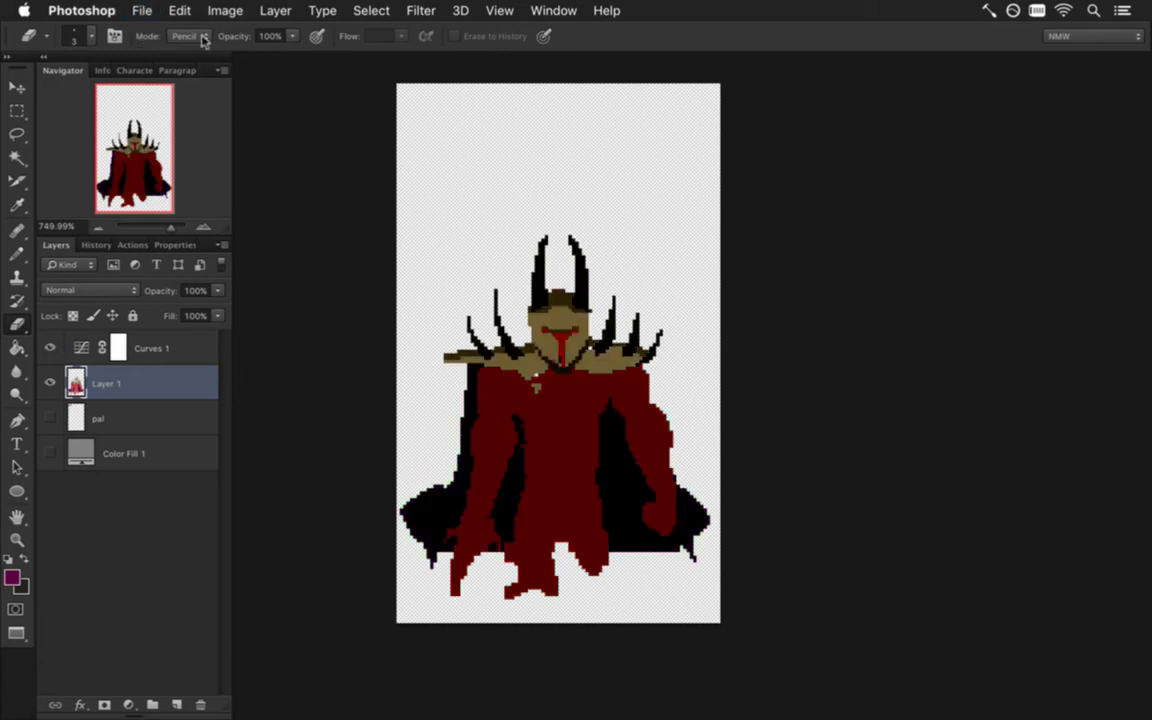
{"action": "key", "text": "super+alt+shift+s"}
{"action": "key", "text": "Return"}
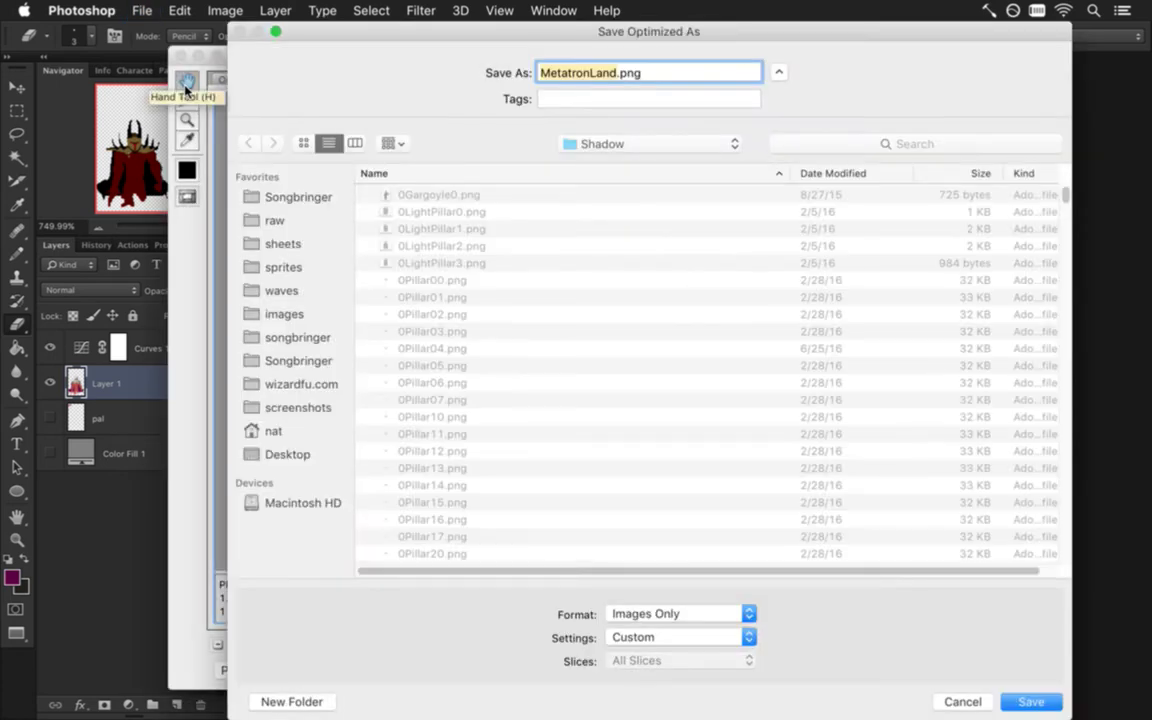
{"action": "key", "text": "Return"}
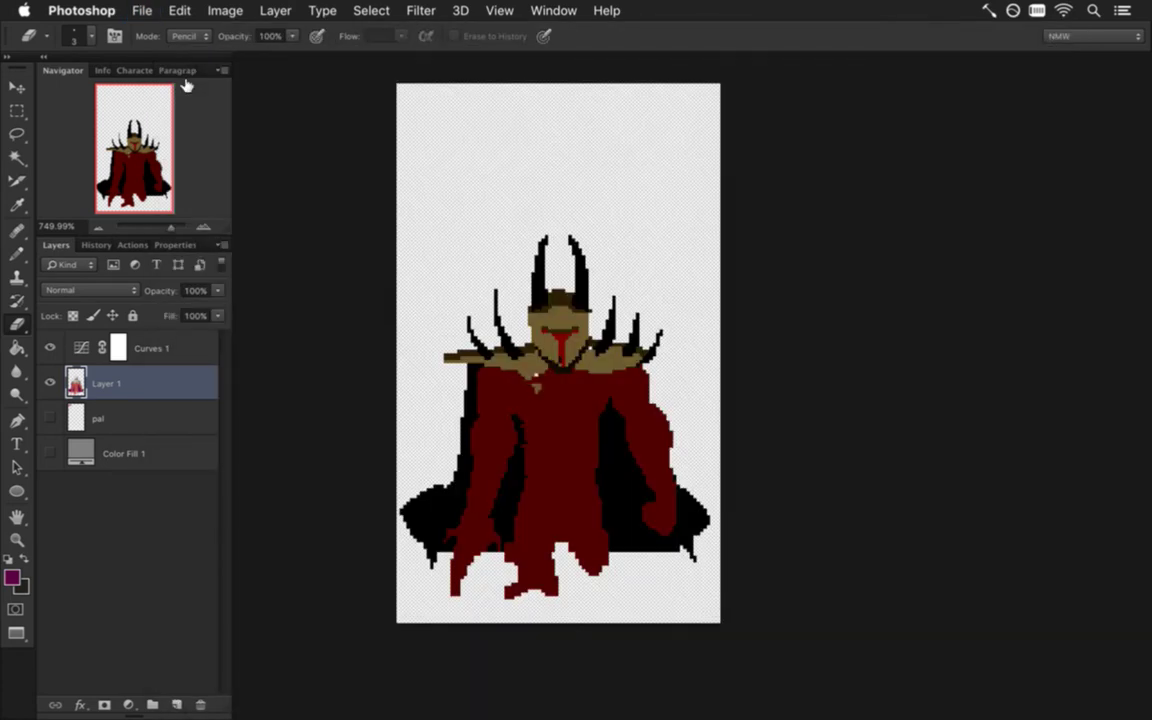
Step: Hide the Curves 1 layer and fill the stray transparent pixels along the collar with sampled red and khaki using a 1 px pencil
{"action": "scroll", "coordinate": [525, 395], "scroll_direction": "up", "scroll_amount": 3}
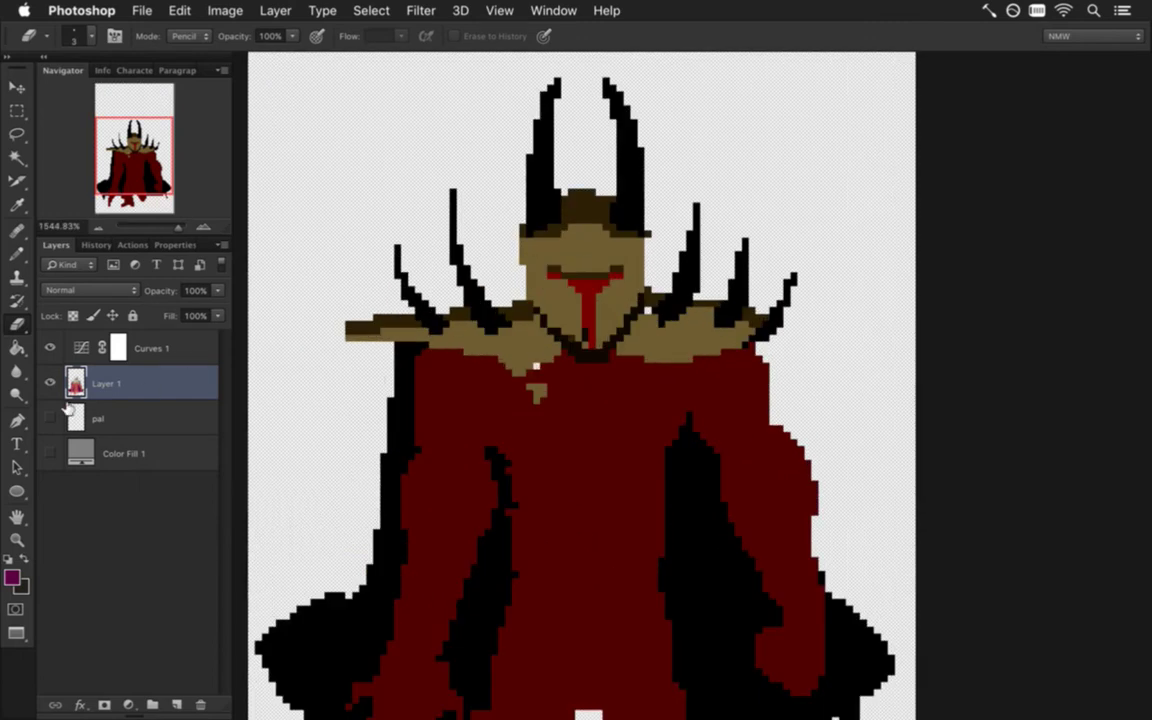
{"action": "left_click", "coordinate": [50, 347]}
{"action": "key", "text": "i"}
{"action": "left_click", "coordinate": [554, 376]}
{"action": "key", "text": "b"}
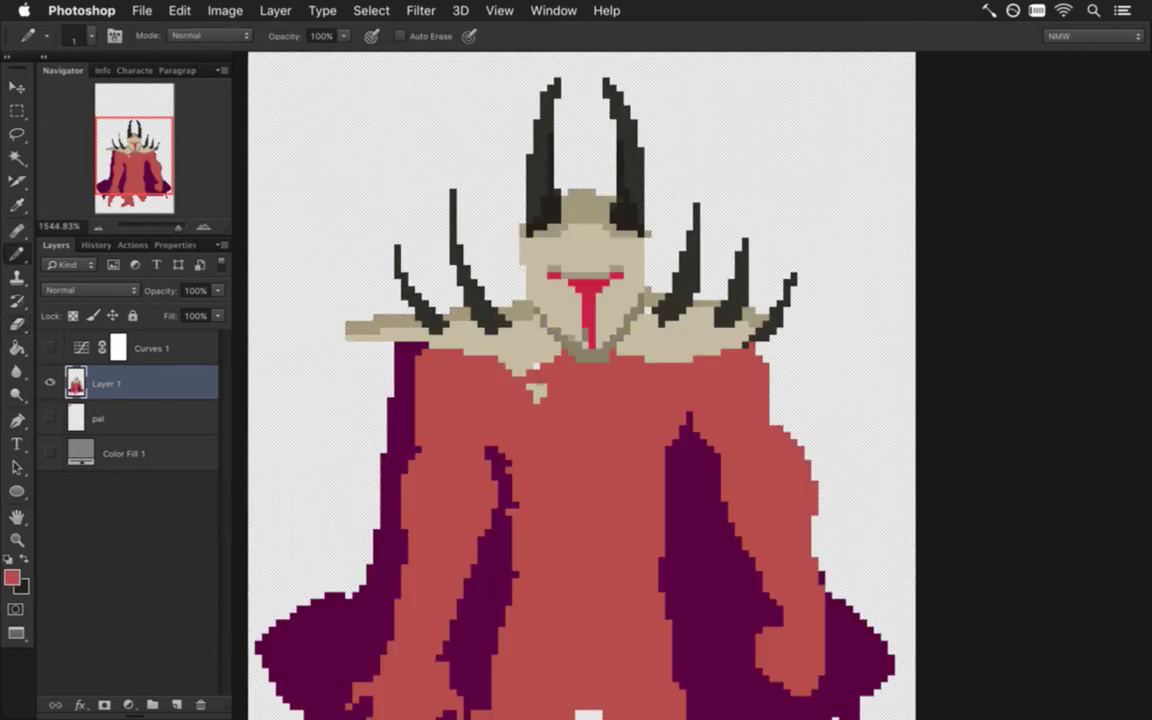
{"action": "key", "text": "i"}
{"action": "left_click", "coordinate": [650, 314]}
{"action": "key", "text": "b"}
{"action": "left_click_drag", "start_coordinate": [576, 480], "coordinate": [539, 463]}
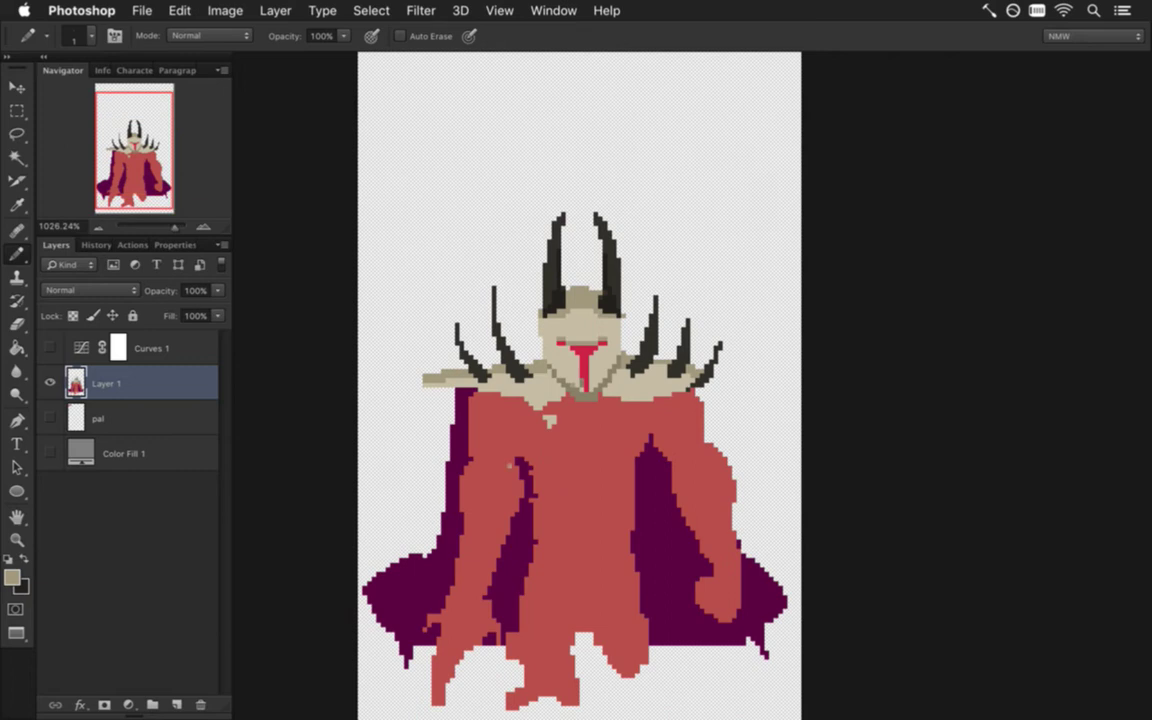
Step: Show the Curves 1 layer again and export the sprite for web as MetatronLand0.png in the Shadow folder
{"action": "key", "text": "super+alt+shift+s"}
{"action": "key", "text": "Escape"}
{"action": "left_click", "coordinate": [49, 347]}
{"action": "key", "text": "super+alt+shift+s"}
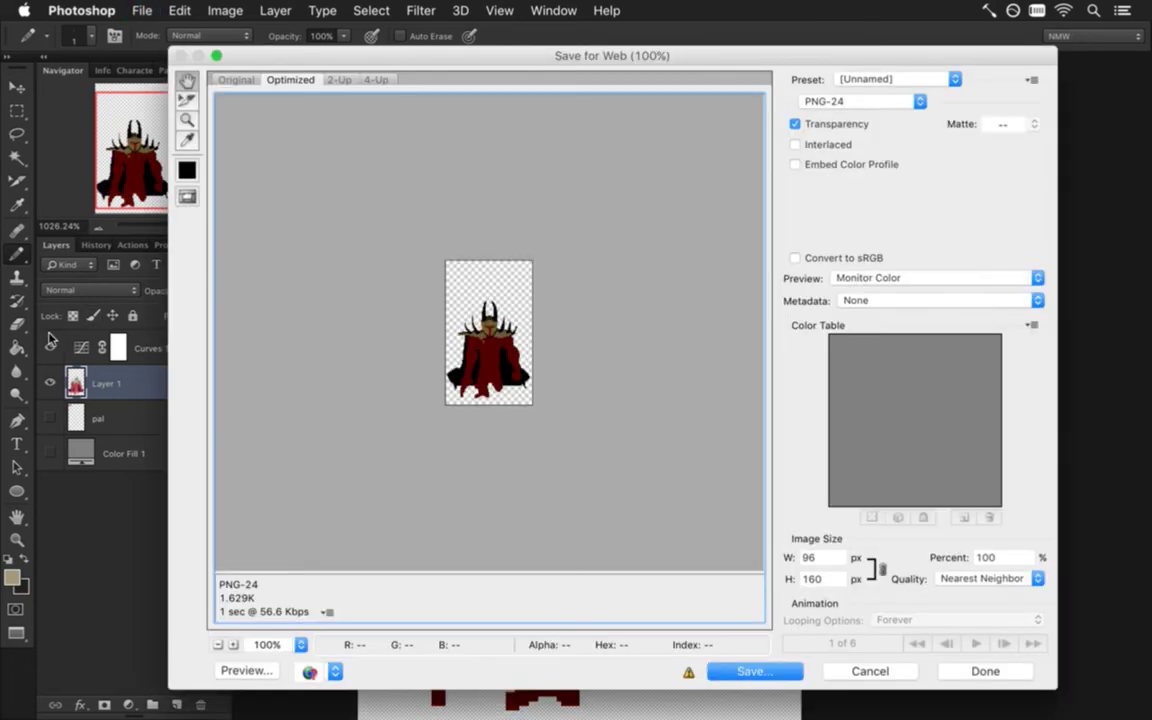
{"action": "key", "text": "Return"}
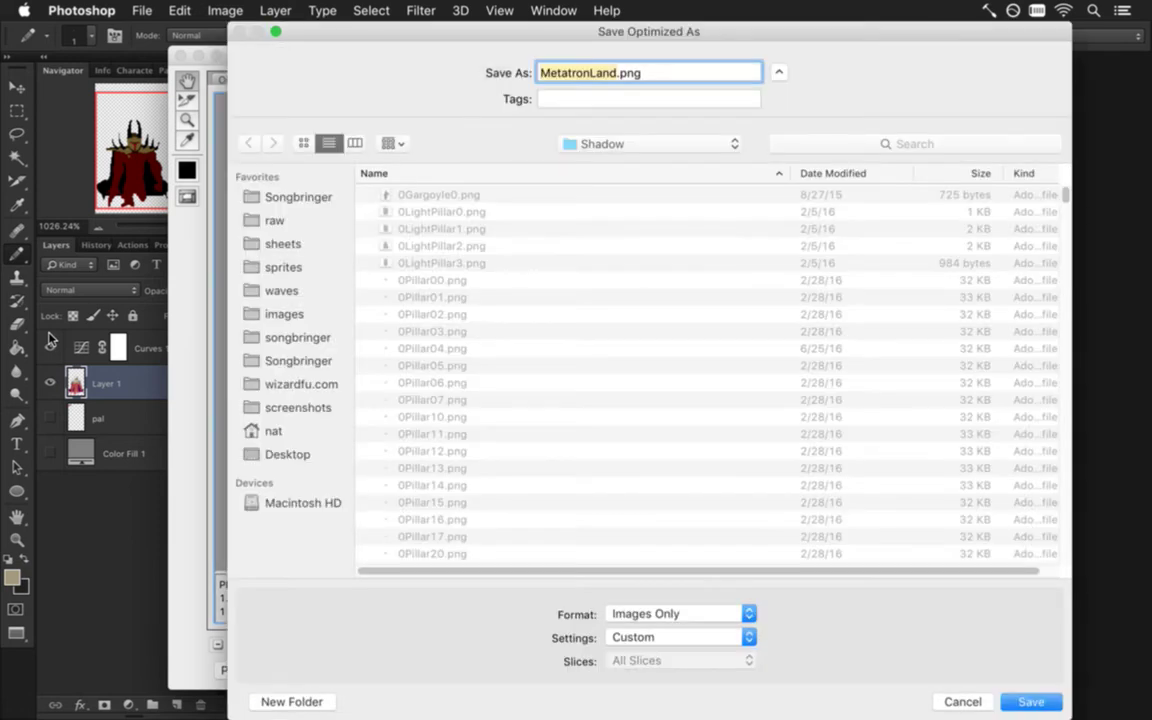
{"action": "key", "text": "Right"}
{"action": "type", "text": "0"}
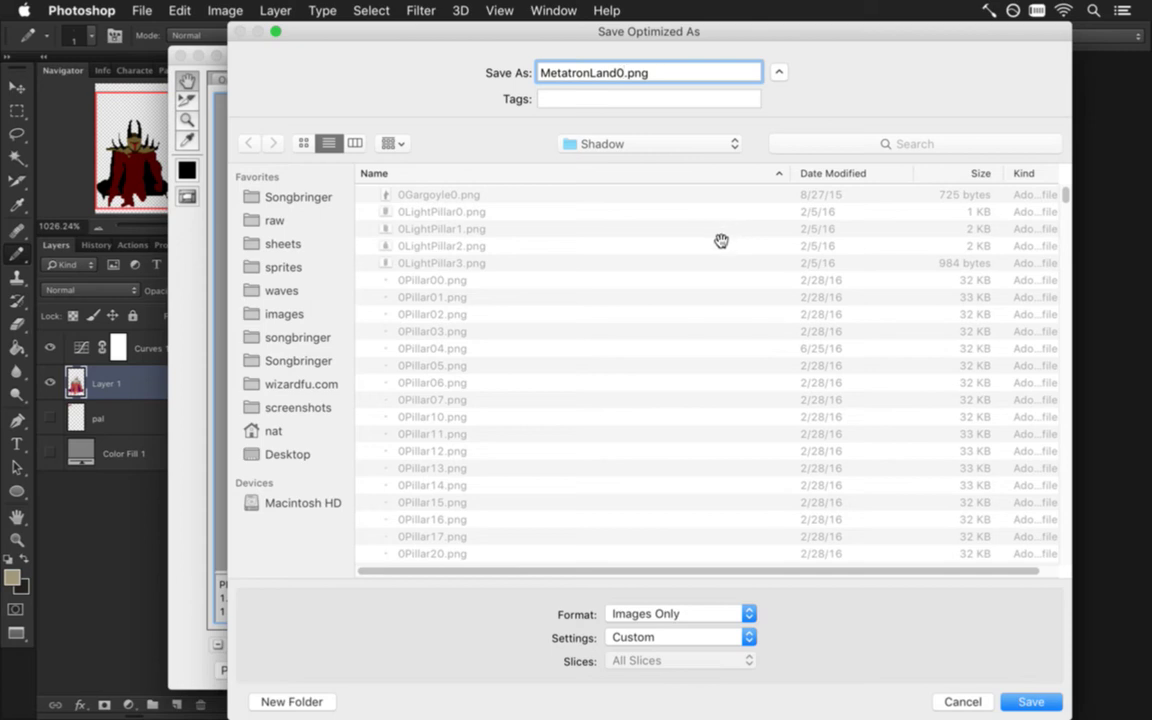
{"action": "key", "text": "Return"}
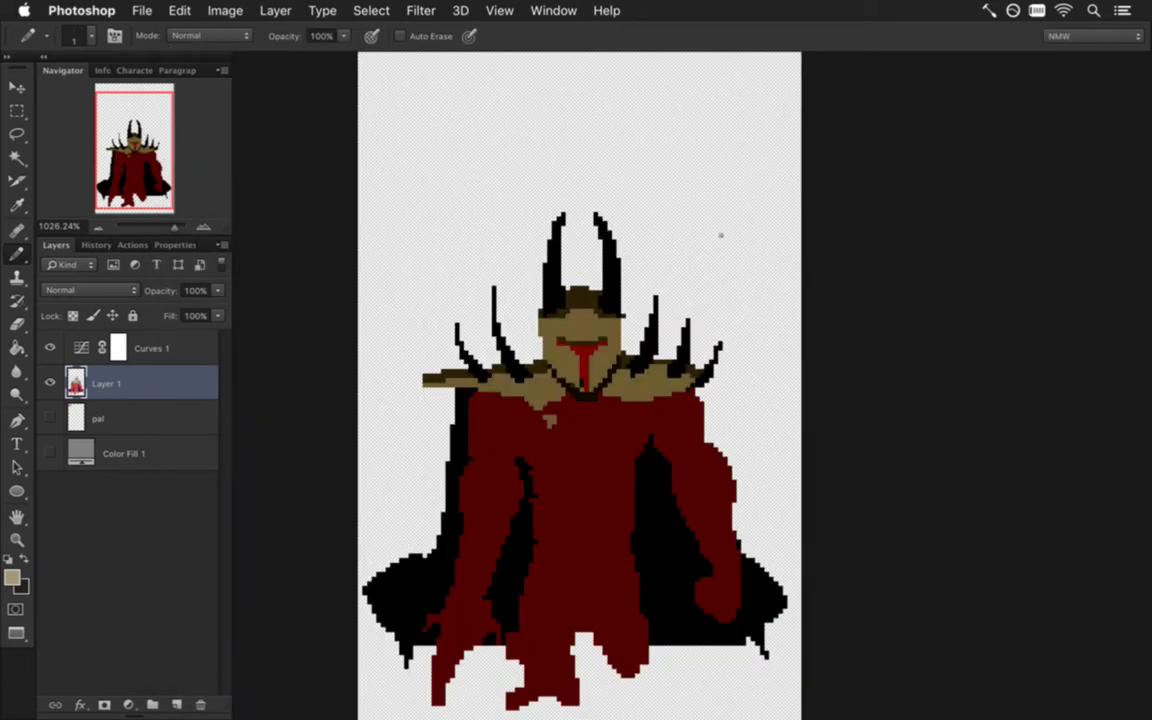
Step: Switch to Xcode and set the appear animation's format in Metatron.txt to MetatronLand#.png
{"action": "key", "text": "super+Tab"}
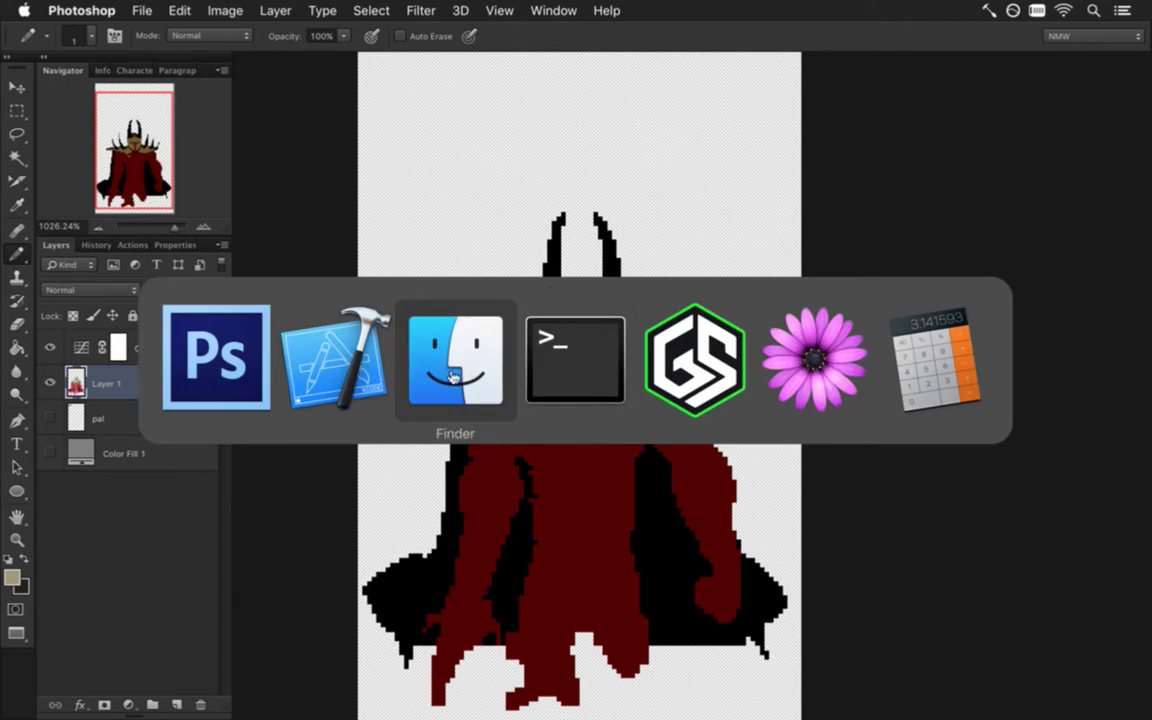
{"action": "left_click", "coordinate": [933, 333]}
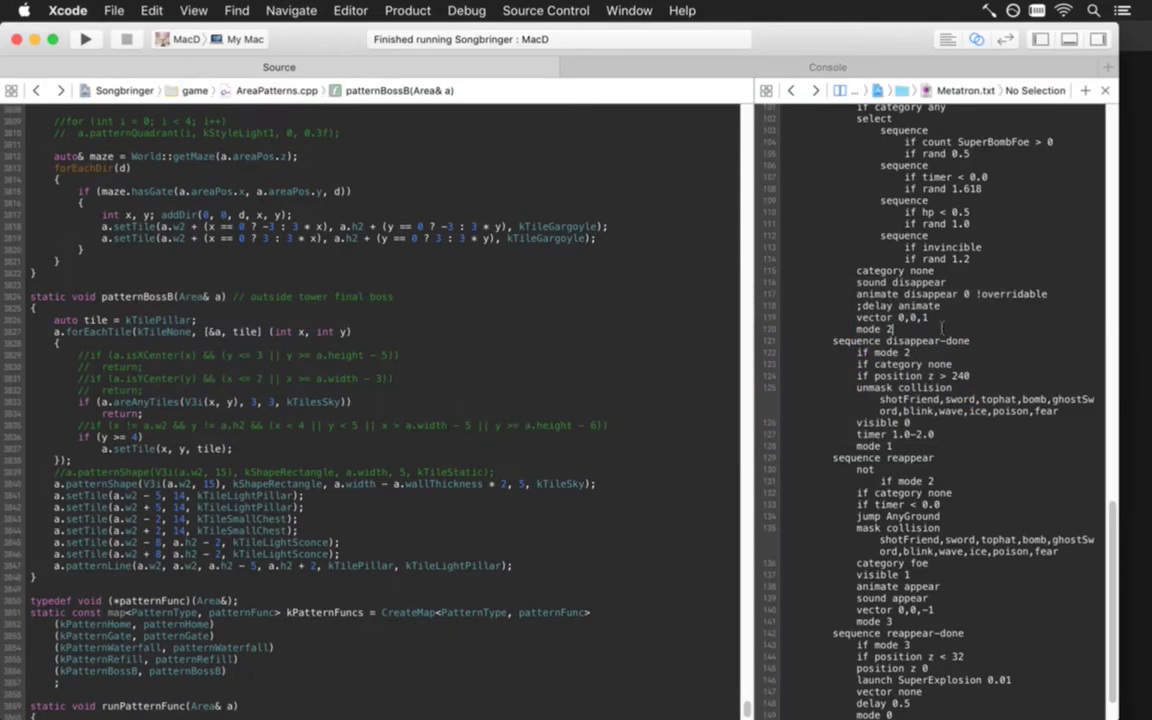
{"action": "scroll", "coordinate": [941, 329], "scroll_direction": "up", "scroll_amount": 15}
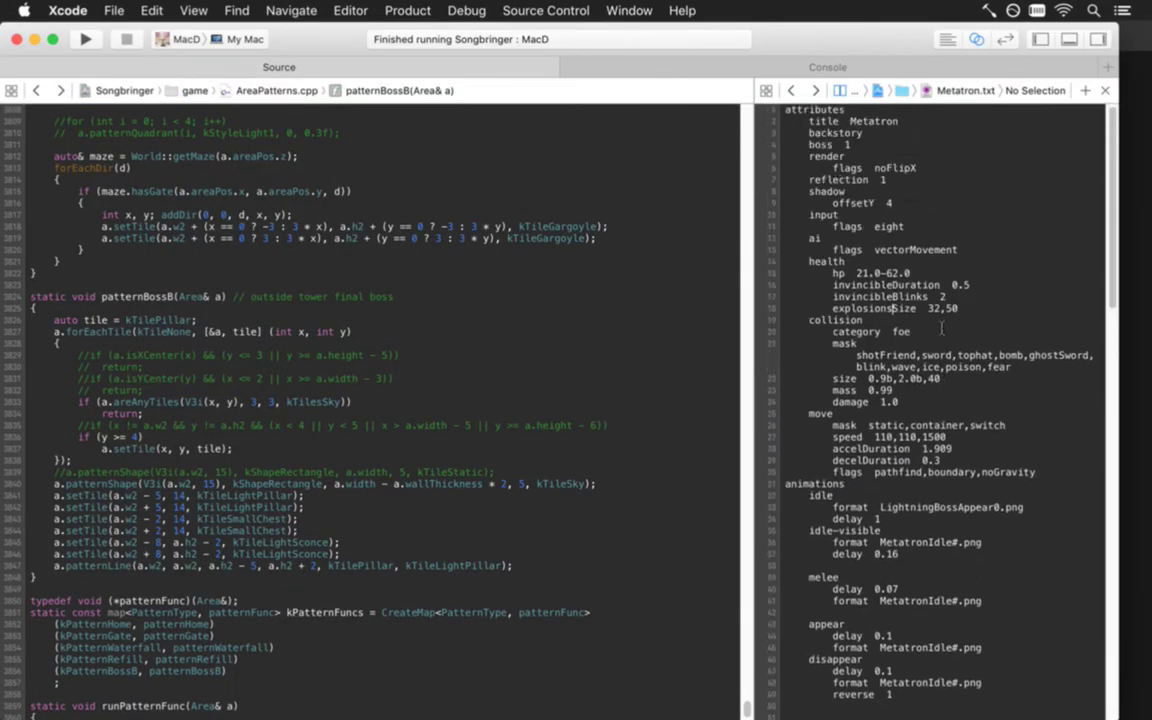
{"action": "scroll", "coordinate": [941, 329], "scroll_direction": "down", "scroll_amount": 5}
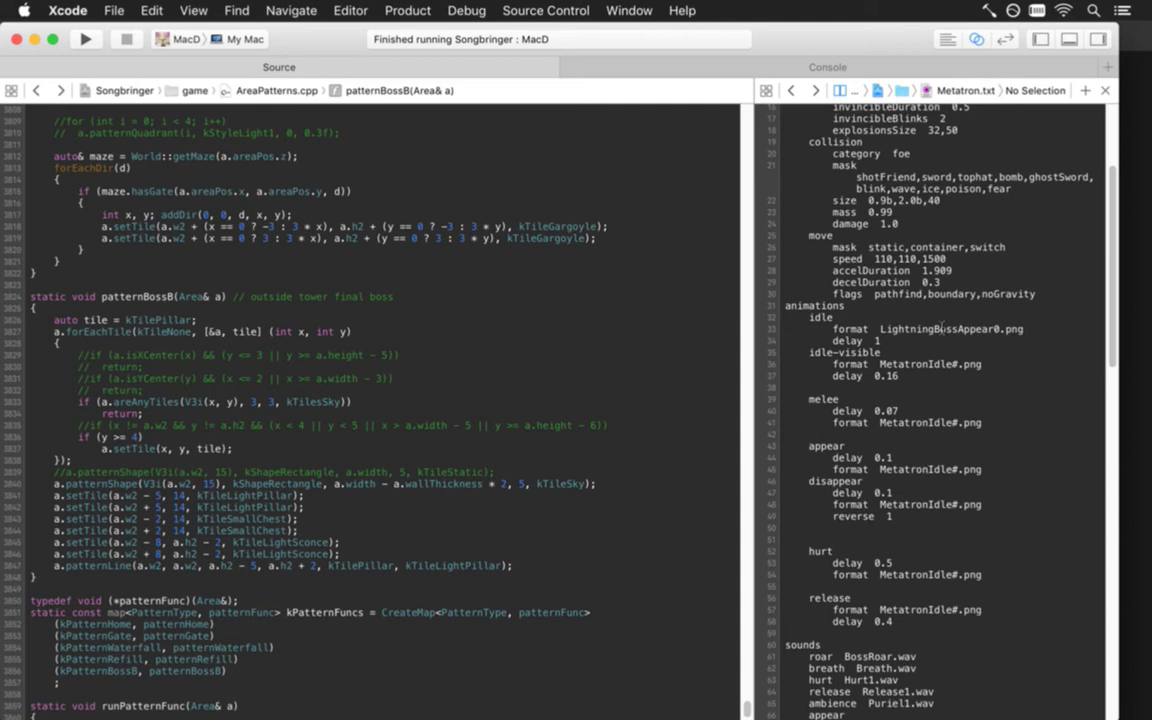
{"action": "key", "text": "Up"}
{"action": "key", "text": "Up"}
{"action": "key", "text": "Up"}
{"action": "key", "text": "Up"}
{"action": "key", "text": "Up"}
{"action": "key", "text": "Up"}
{"action": "key", "text": "Up"}
{"action": "key", "text": "Up"}
{"action": "key", "text": "Down"}
{"action": "key", "text": "Down"}
{"action": "key", "text": "Down"}
{"action": "key", "text": "Down"}
{"action": "key", "text": "BackSpace"}
{"action": "key", "text": "BackSpace"}
{"action": "key", "text": "BackSpace"}
{"action": "key", "text": "BackSpace"}
{"action": "type", "text": "Land"}
Step: Set the appear animation's delay to 1.0 and save Metatron.txt
{"action": "key", "text": "Up"}
{"action": "key", "text": "BackSpace"}
{"action": "key", "text": "BackSpace"}
{"action": "key", "text": "BackSpace"}
{"action": "type", "text": "1.0"}
{"action": "key", "text": "super+s"}
Step: Run the game to test the new appear animation, stop it, and return to the source code
{"action": "key", "text": "super+r"}
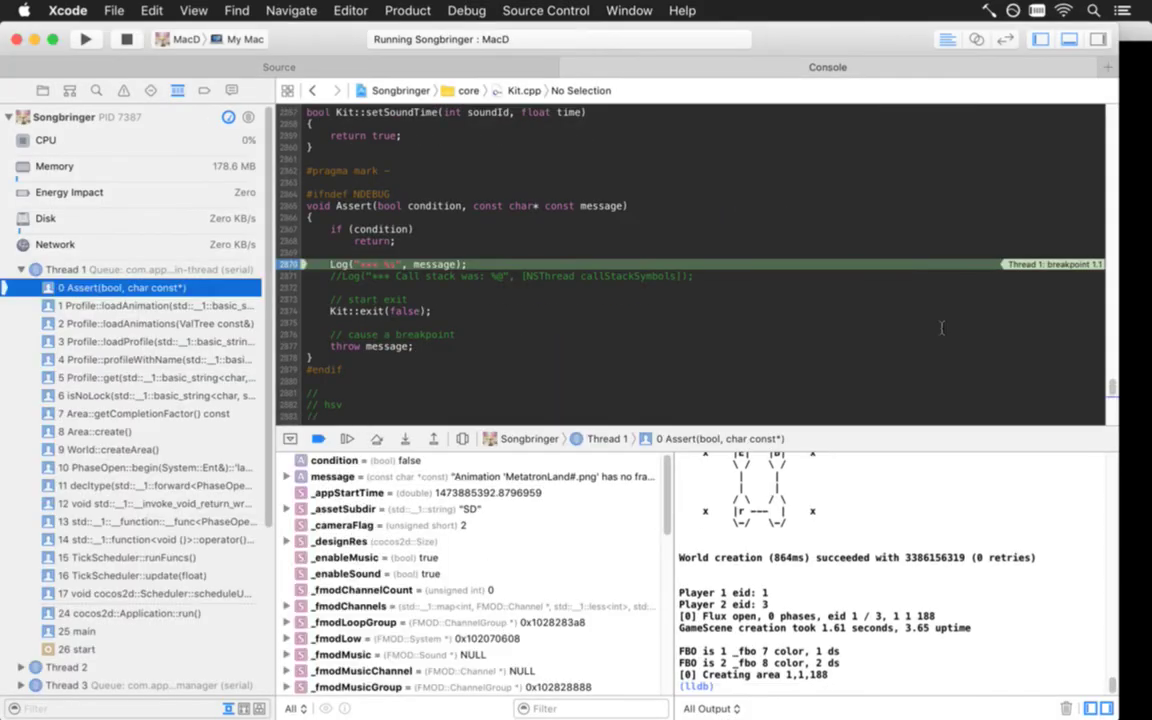
{"action": "left_click", "coordinate": [124, 39]}
{"action": "left_click", "coordinate": [136, 70]}
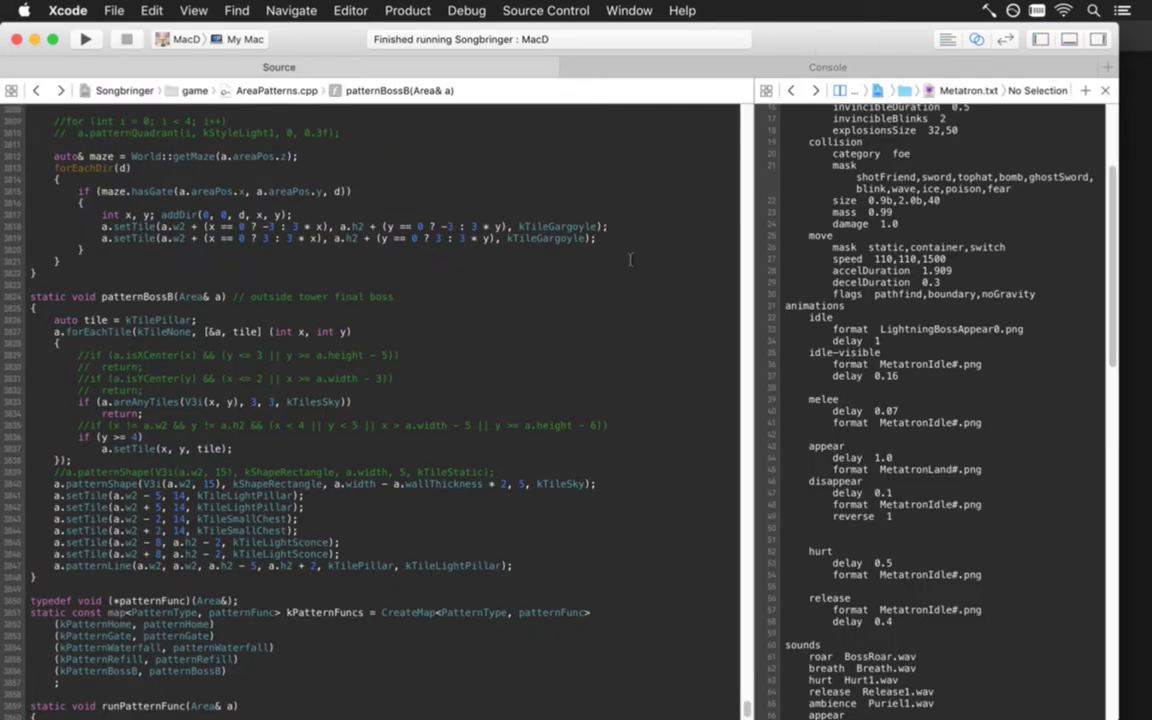
Step: Switch to Terminal and run raw/pack.sh to repack the sprite sheets
{"action": "key", "text": "super+Tab"}
{"action": "left_click", "coordinate": [543, 377]}
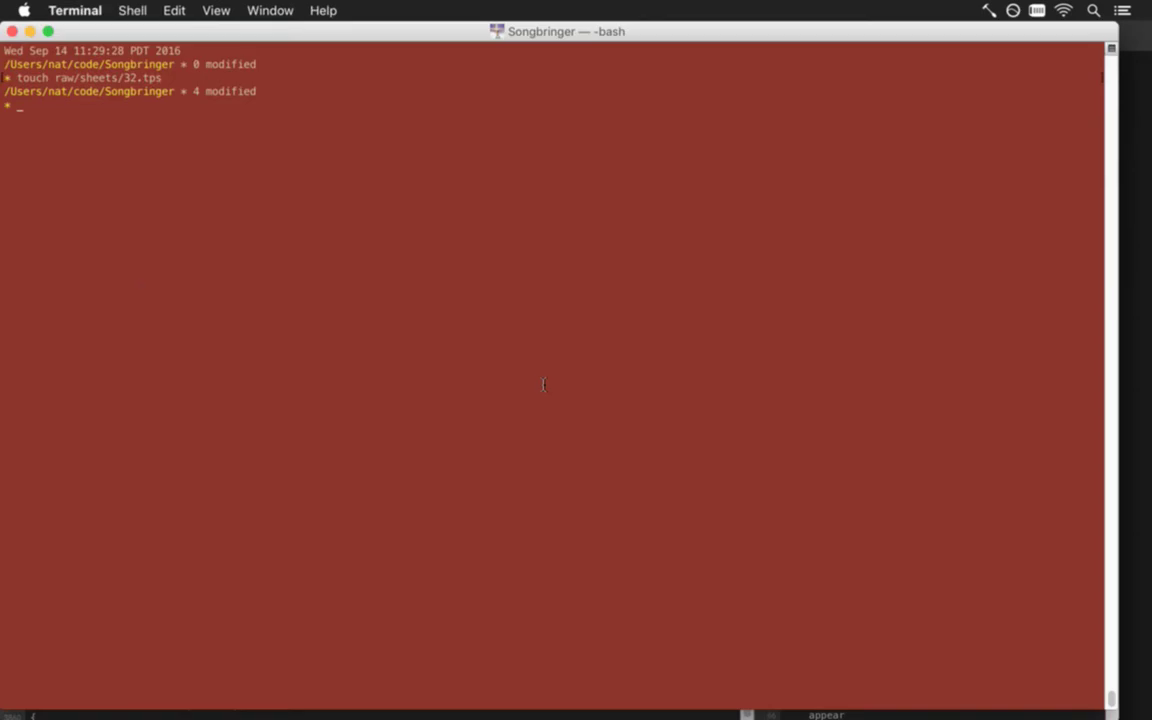
{"action": "type", "text": "raw/pack.sh"}
{"action": "key", "text": "Return"}
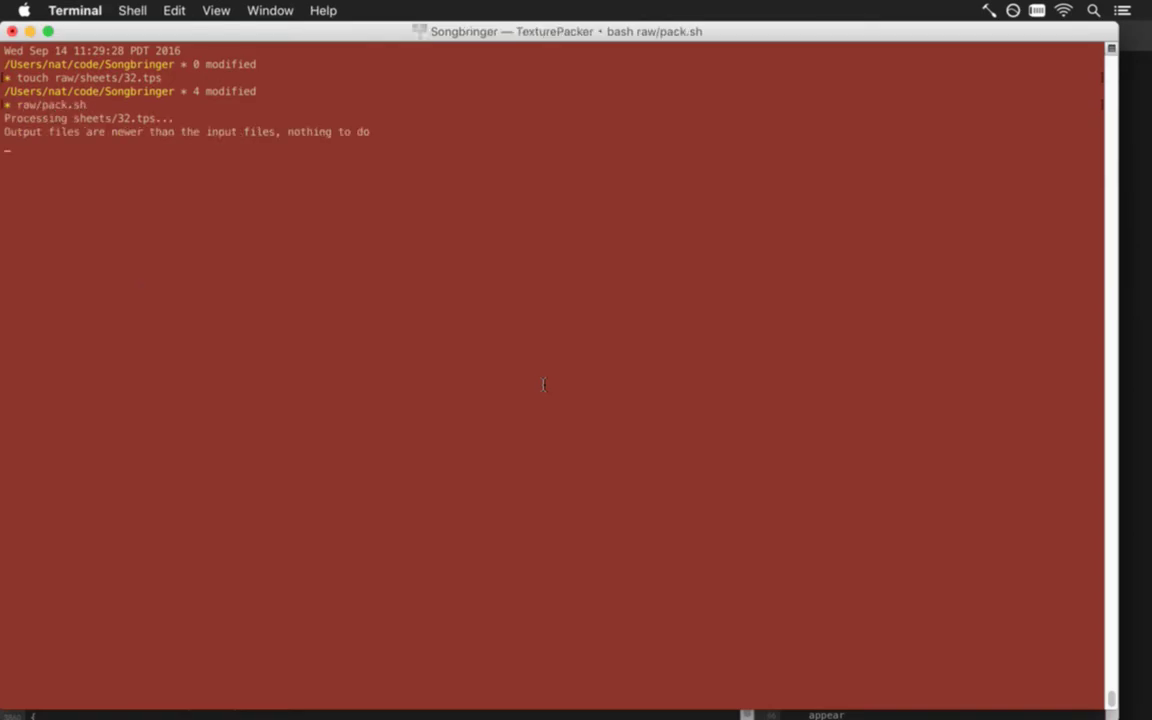
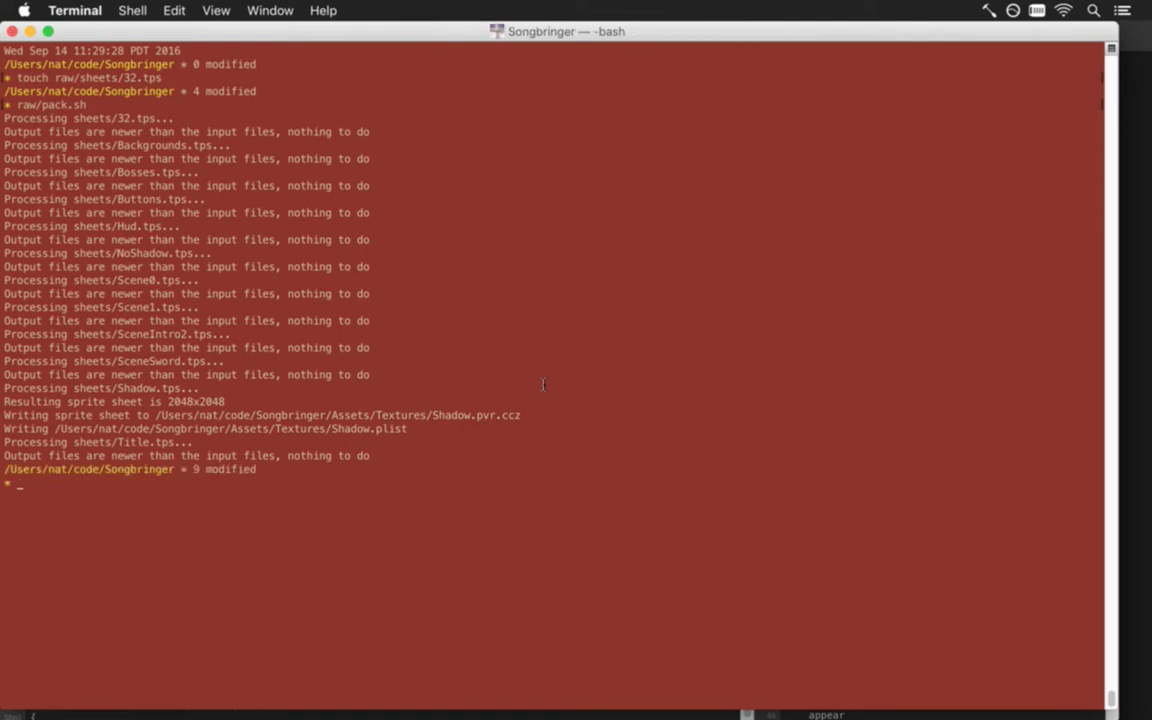
Step: Return to Xcode and run the game twice to examine the boss's landing sprite, quitting after each run
{"action": "key", "text": "super+Tab"}
{"action": "key", "text": "super+r"}
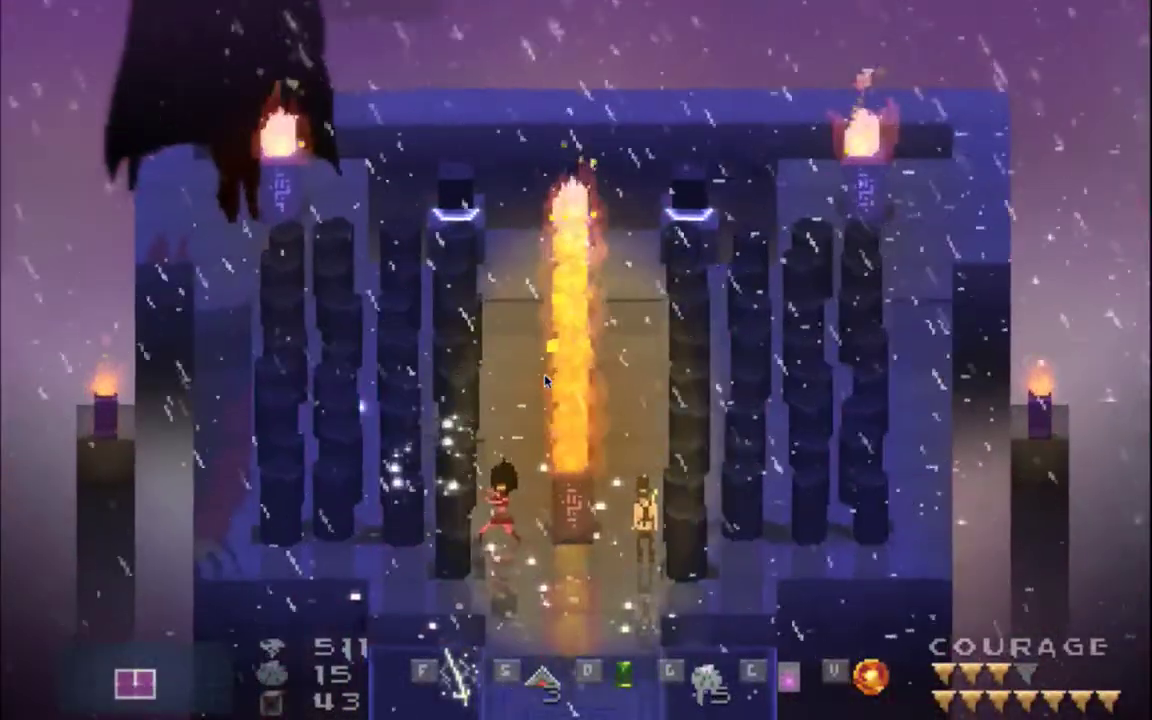
{"action": "key", "text": "Up"}
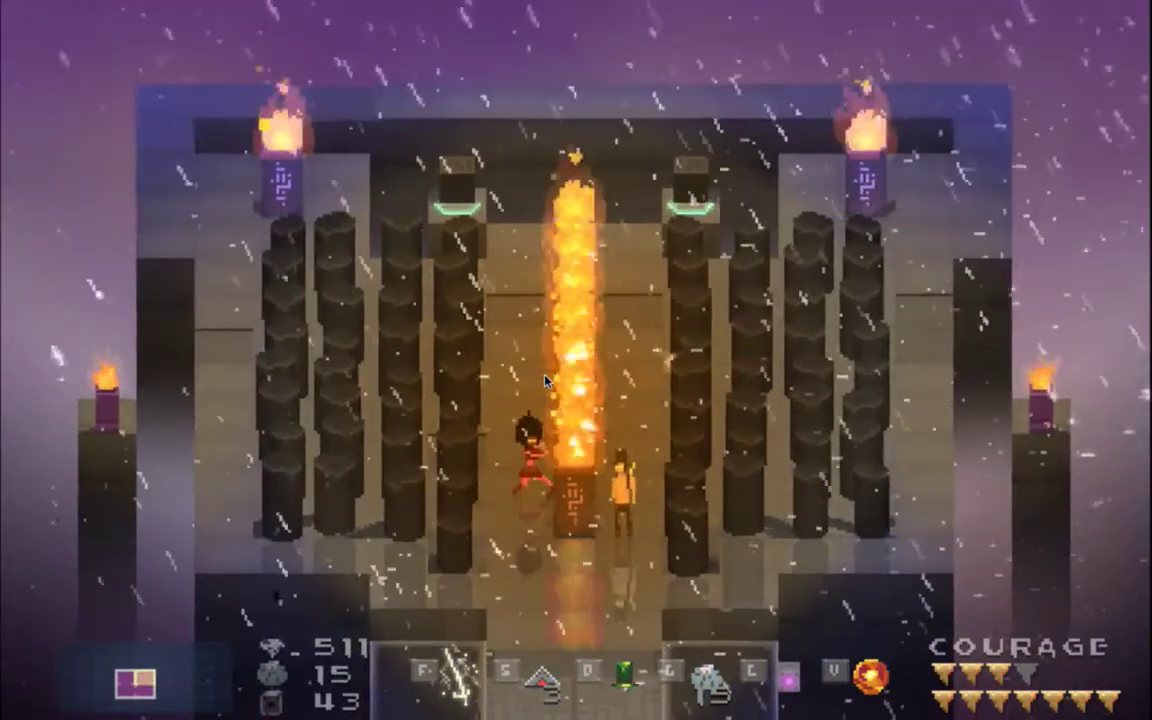
{"action": "key", "text": "super+q"}
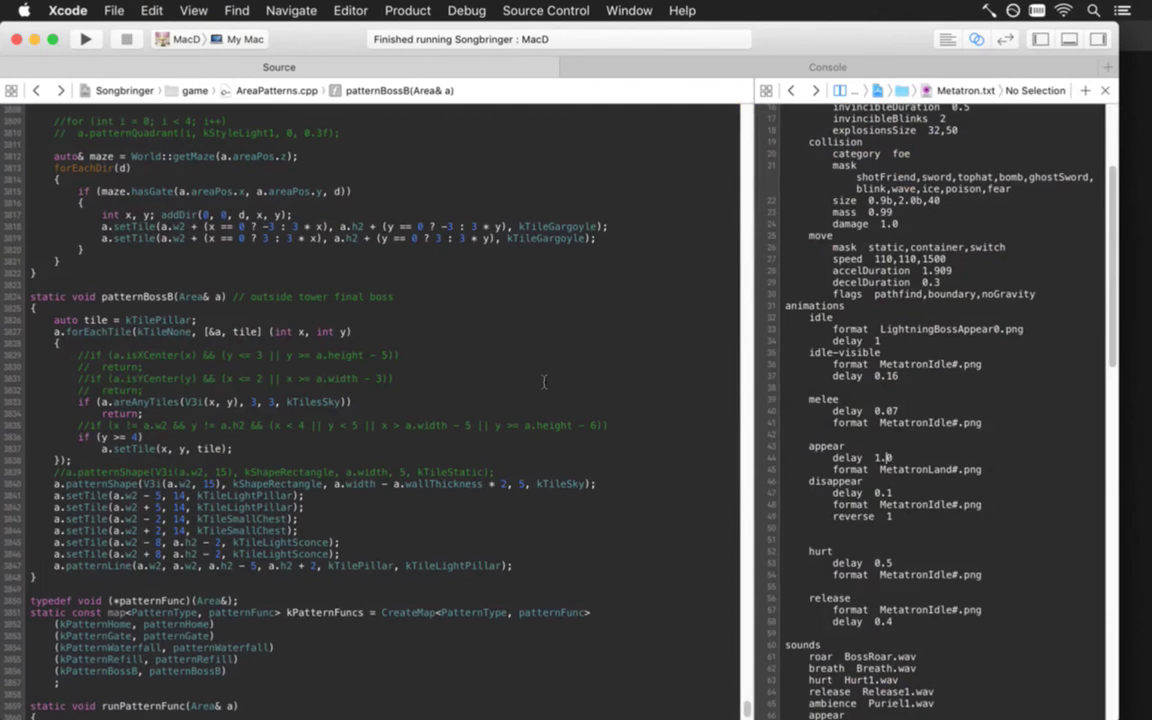
{"action": "key", "text": "super+r"}
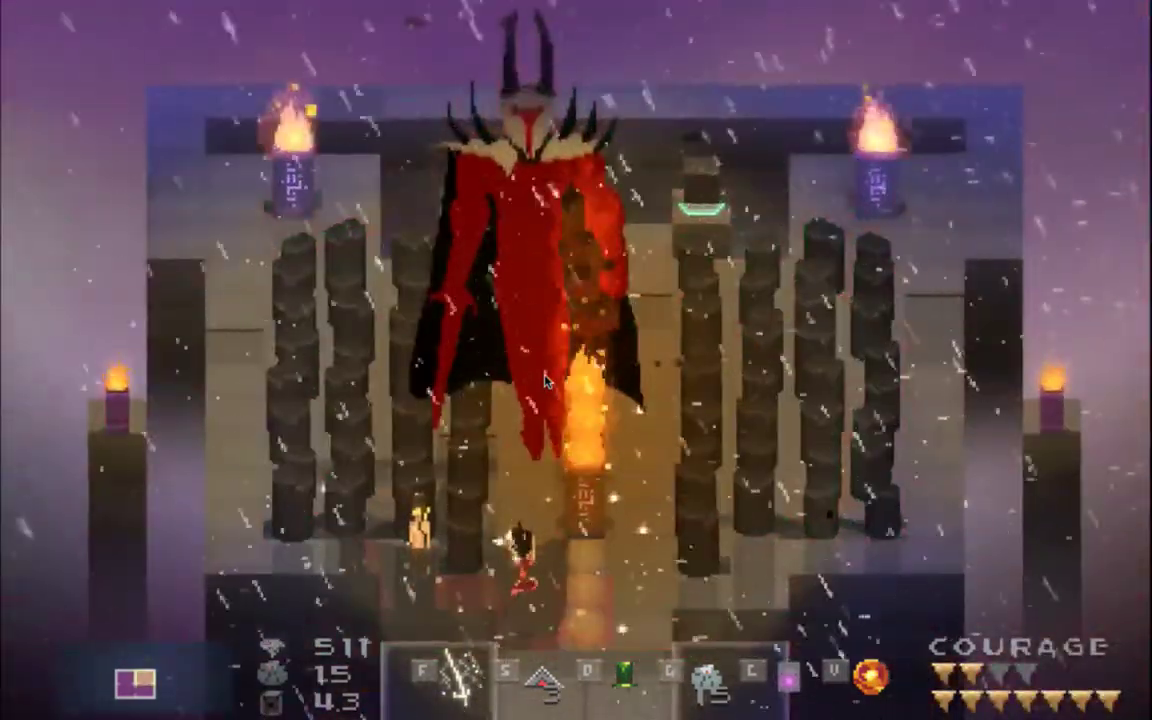
{"action": "key", "text": "super+q"}
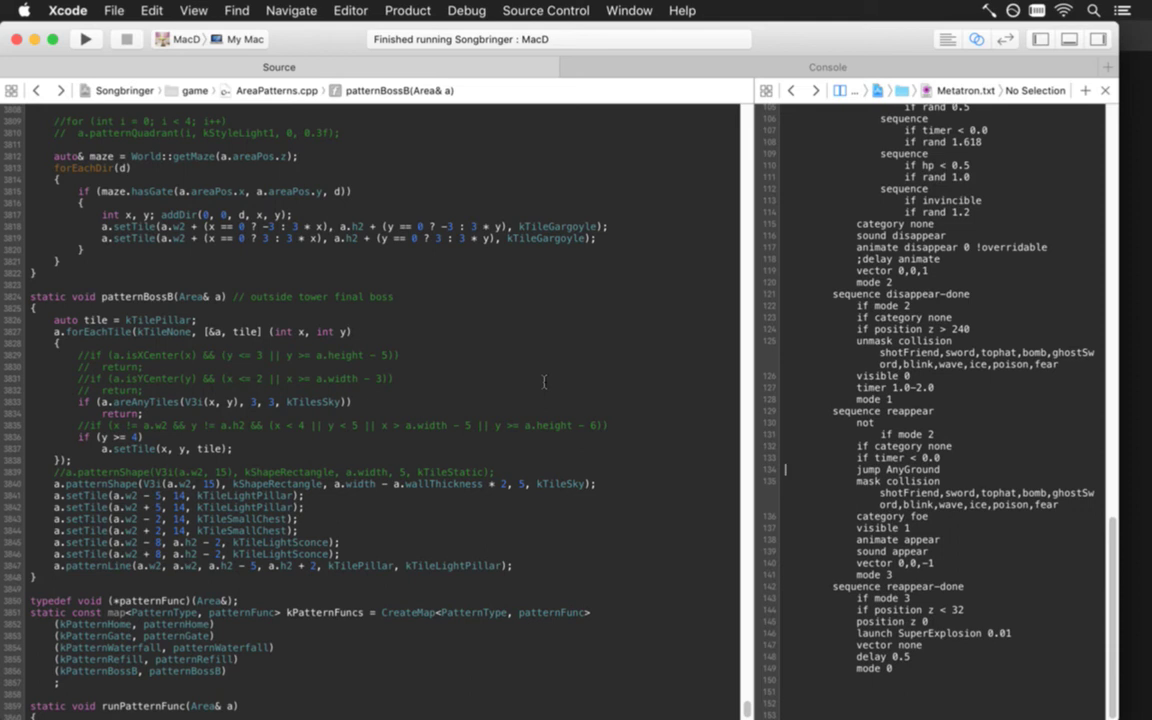
Step: Try adding the !overridable flag in the reappear sequence of Metatron.txt and save the file
{"action": "key", "text": "Down"}
{"action": "key", "text": "Down"}
{"action": "key", "text": "Down"}
{"action": "key", "text": "Down"}
{"action": "key", "text": "super+Right"}
{"action": "type", "text": "!overridable"}
{"action": "key", "text": "super+s"}
Step: Remove the !overridable flag just added to the reappear sequence
{"action": "key", "text": "Down"}
{"action": "key", "text": "Down"}
{"action": "key", "text": "Down"}
{"action": "key", "text": "Down"}
{"action": "key", "text": "Down"}
{"action": "key", "text": "Down"}
{"action": "key", "text": "BackSpace"}
{"action": "key", "text": "BackSpace"}
{"action": "key", "text": "BackSpace"}
{"action": "key", "text": "BackSpace"}
{"action": "key", "text": "BackSpace"}
{"action": "key", "text": "BackSpace"}
{"action": "key", "text": "BackSpace"}
{"action": "key", "text": "BackSpace"}
{"action": "key", "text": "BackSpace"}
{"action": "key", "text": "BackSpace"}
{"action": "key", "text": "BackSpace"}
{"action": "key", "text": "BackSpace"}
{"action": "key", "text": "BackSpace"}
Step: Insert a new sequence named reappear-sound between the reappear and reappear-done sequences
{"action": "key", "text": "Down"}
{"action": "key", "text": "Down"}
{"action": "key", "text": "Down"}
{"action": "key", "text": "Return"}
{"action": "key", "text": "BackSpace"}
{"action": "type", "text": "sequence"}
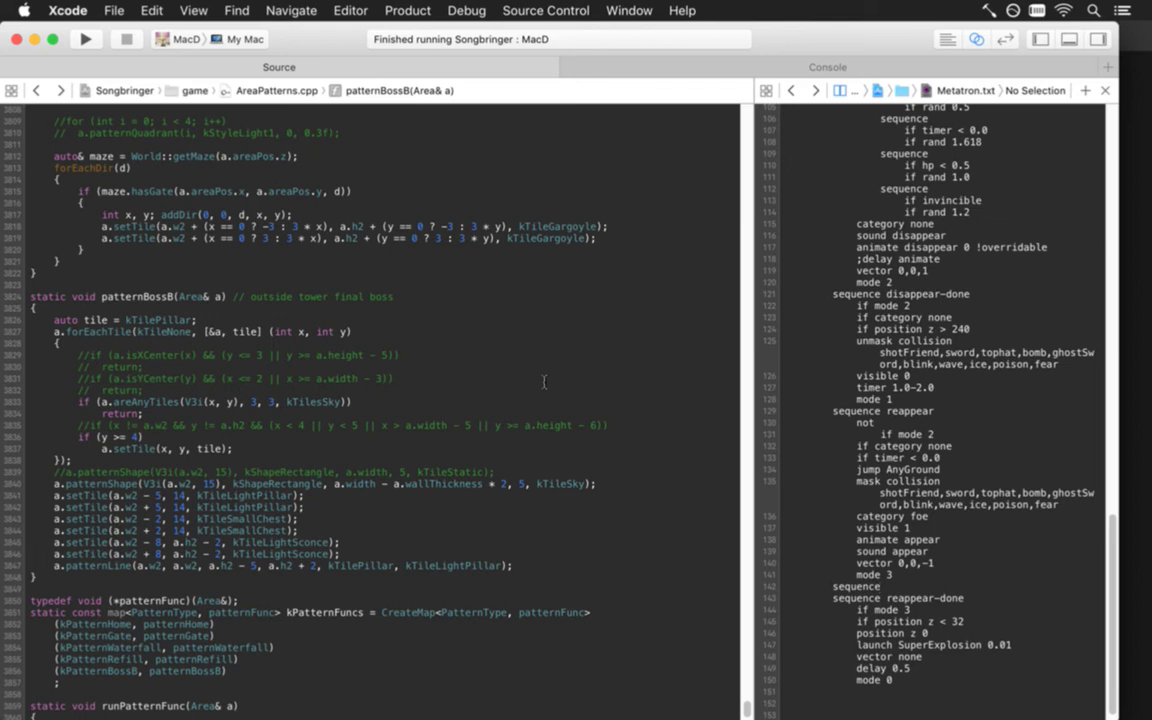
{"action": "type", "text": " reappear-sound"}
{"action": "key", "text": "Return"}
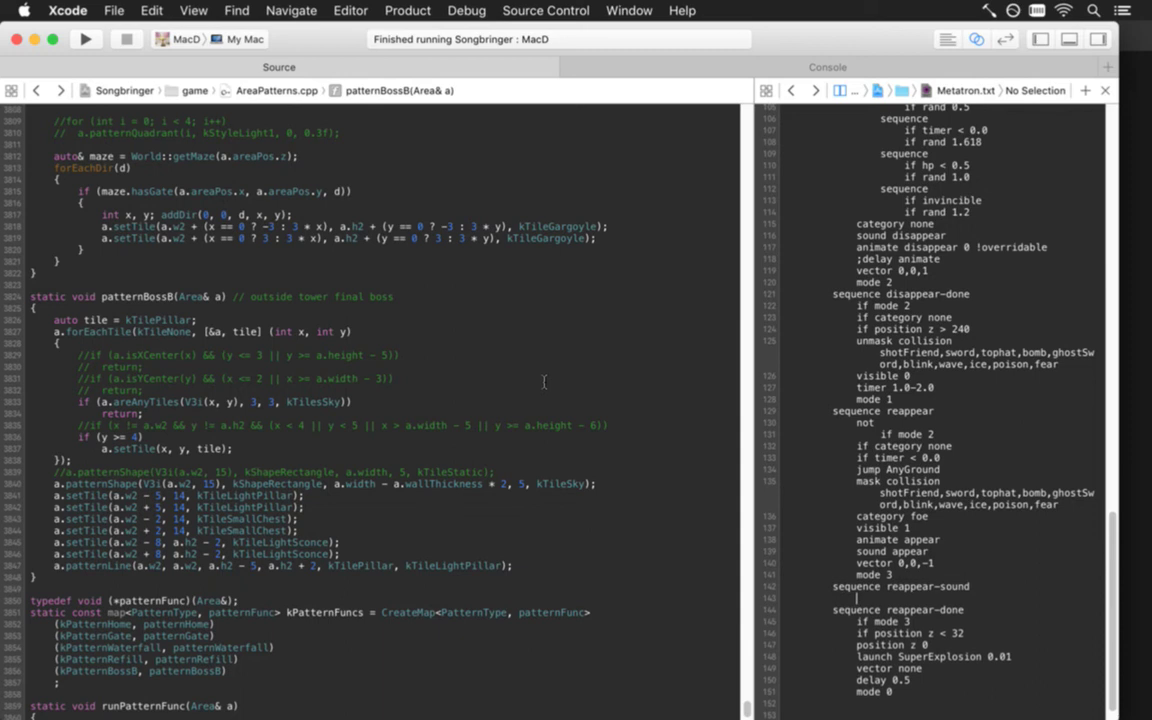
Step: Copy the mode and position z conditions from the reappear-done sequence into the reappear-sound sequence
{"action": "key", "text": "Down"}
{"action": "key", "text": "Down"}
{"action": "key", "text": "super+Left"}
{"action": "key", "text": "shift+Down"}
{"action": "key", "text": "shift+Down"}
{"action": "key", "text": "super+c"}
{"action": "key", "text": "Up"}
{"action": "key", "text": "Up"}
{"action": "key", "text": "super+v"}
{"action": "key", "text": "super+Down"}
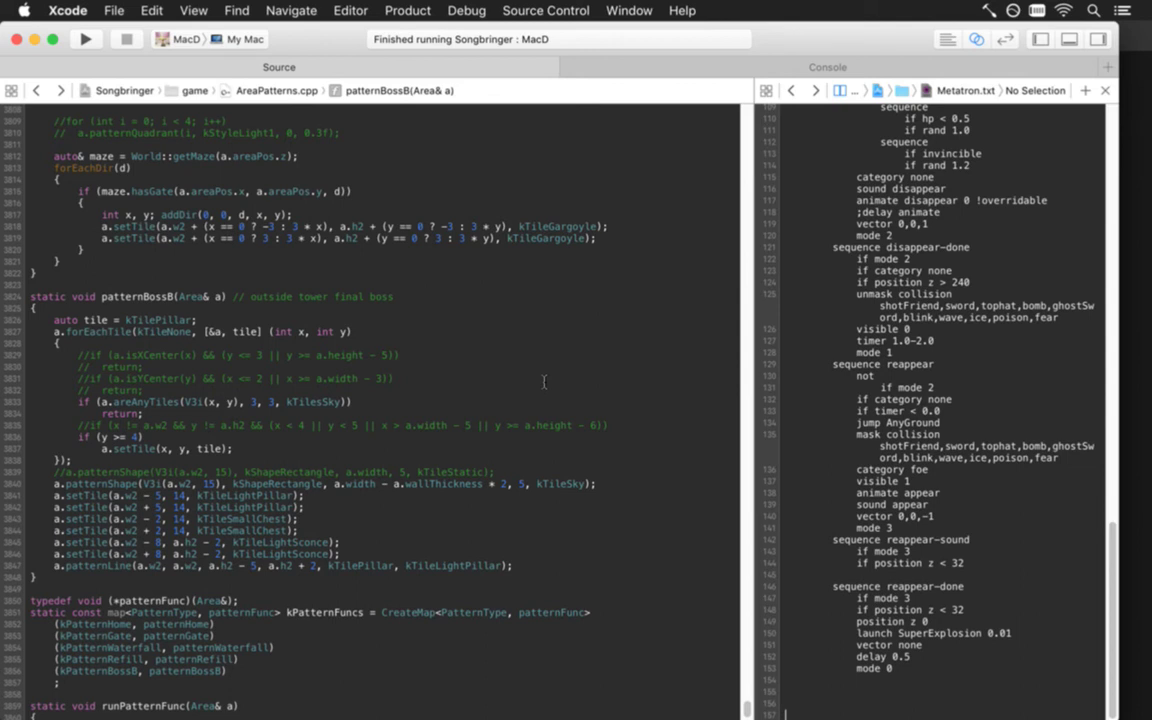
Step: Change the reappear-done sequence's mode condition to mode 4
{"action": "key", "text": "Up"}
{"action": "key", "text": "Up"}
{"action": "key", "text": "Up"}
{"action": "key", "text": "Up"}
{"action": "key", "text": "Up"}
{"action": "key", "text": "Up"}
{"action": "key", "text": "Up"}
{"action": "key", "text": "Up"}
{"action": "key", "text": "Up"}
{"action": "key", "text": "Up"}
{"action": "key", "text": "End"}
{"action": "key", "text": "BackSpace"}
{"action": "type", "text": "4"}
Step: Set the reappear-sound sequence's position condition to z < 130 and start a new line below it
{"action": "key", "text": "Up"}
{"action": "key", "text": "Up"}
{"action": "key", "text": "Up"}
{"action": "key", "text": "End"}
{"action": "key", "text": "BackSpace"}
{"action": "key", "text": "BackSpace"}
{"action": "type", "text": "100"}
{"action": "key", "text": "Up"}
{"action": "key", "text": "Up"}
{"action": "key", "text": "Up"}
{"action": "key", "text": "Up"}
{"action": "key", "text": "Up"}
{"action": "key", "text": "Down"}
{"action": "key", "text": "Down"}
{"action": "key", "text": "Down"}
{"action": "key", "text": "Down"}
{"action": "key", "text": "Down"}
{"action": "key", "text": "End"}
{"action": "key", "text": "BackSpace"}
{"action": "key", "text": "BackSpace"}
{"action": "type", "text": "30"}
{"action": "key", "text": "Return"}
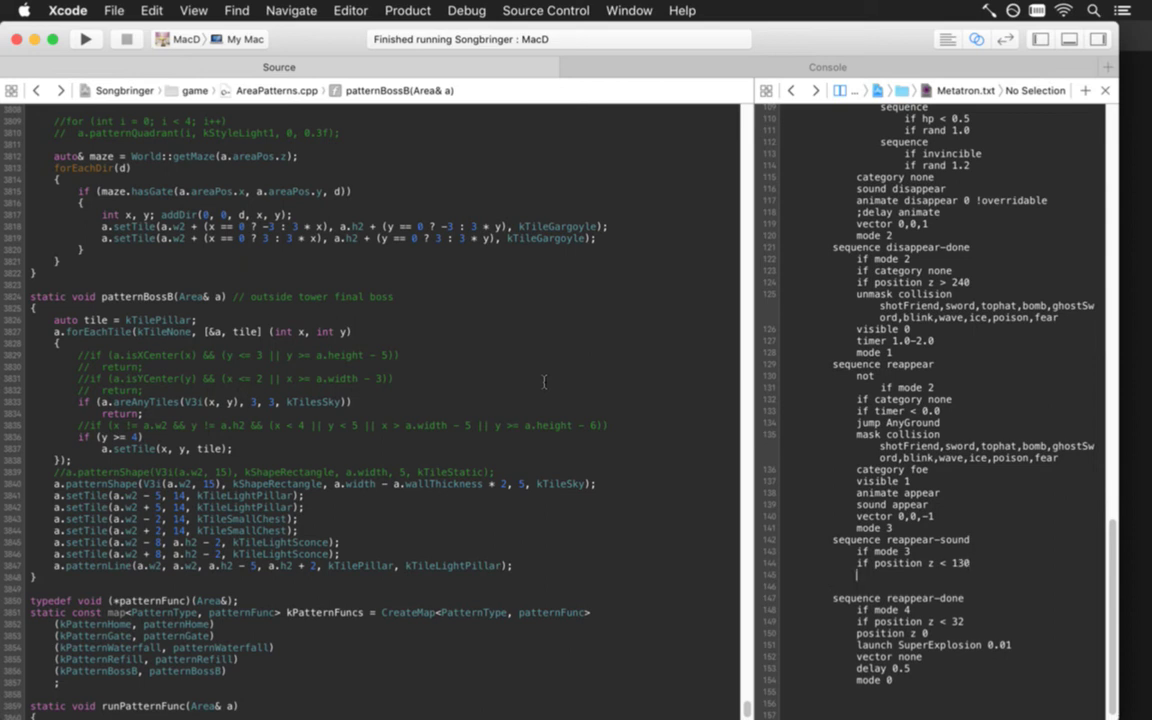
Step: Move the animate appear and sound appear lines from the reappear sequence into reappear-sound, below its z < 130 condition
{"action": "key", "text": "Up"}
{"action": "key", "text": "Up"}
{"action": "key", "text": "Up"}
{"action": "key", "text": "Up"}
{"action": "key", "text": "Up"}
{"action": "key", "text": "Up"}
{"action": "key", "text": "Up"}
{"action": "key", "text": "shift+Down"}
{"action": "key", "text": "shift+Down"}
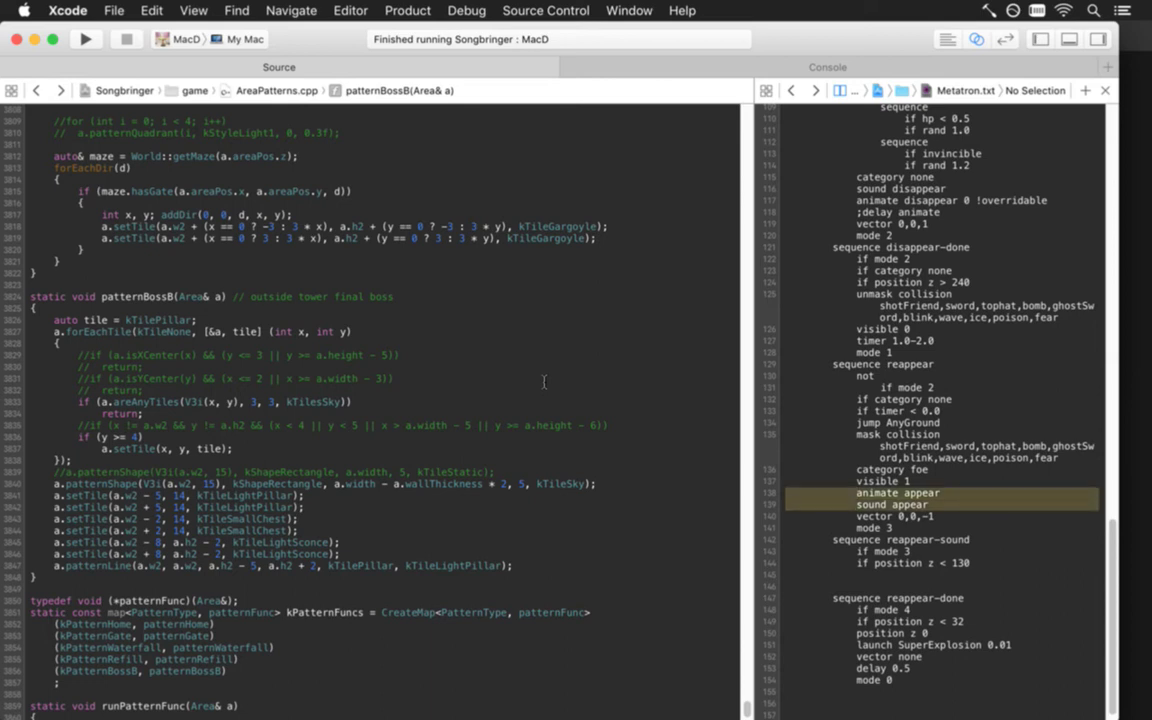
{"action": "key", "text": "ctrl+x"}
{"action": "key", "text": "Down"}
{"action": "key", "text": "Down"}
{"action": "key", "text": "Down"}
{"action": "key", "text": "Down"}
{"action": "key", "text": "Down"}
{"action": "key", "text": "ctrl+v"}
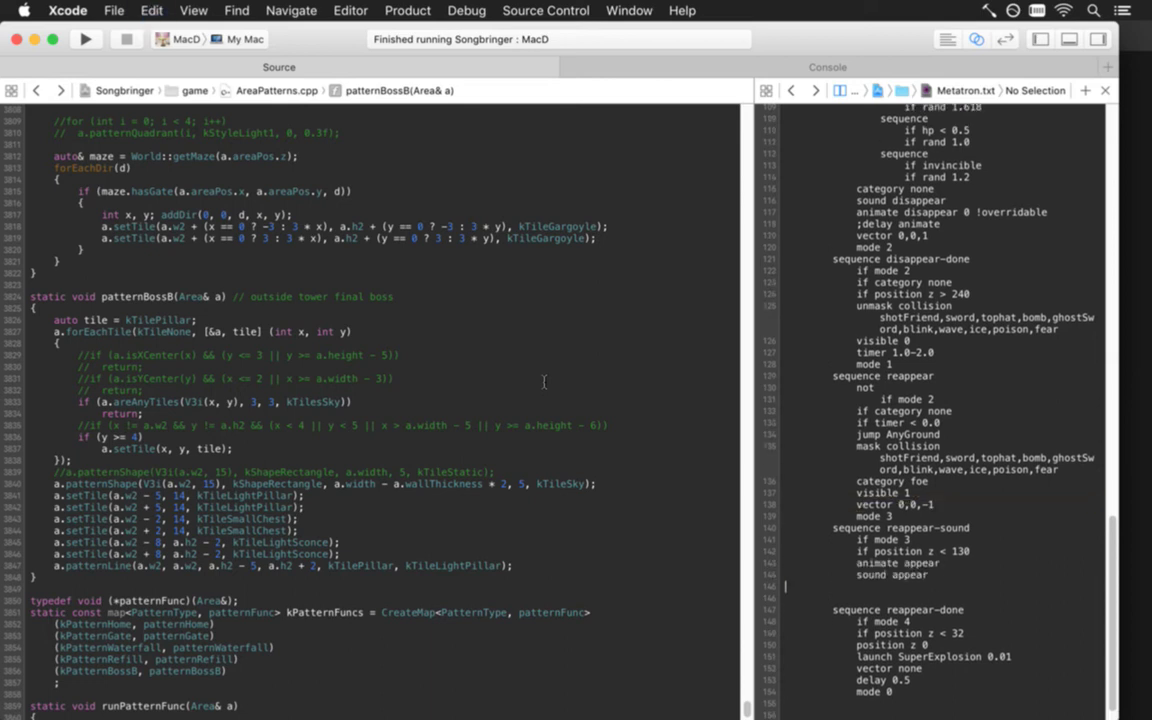
Step: End the reappear-sound sequence with mode 4, remove the blank lines before reappear-done, and save the script
{"action": "key", "text": "Left"}
{"action": "key", "text": "Return"}
{"action": "type", "text": "mode 4"}
{"action": "key", "text": "Down"}
{"action": "key", "text": "Delete"}
{"action": "key", "text": "Delete"}
{"action": "key", "text": "super+s"}
{"action": "key", "text": "Down"}
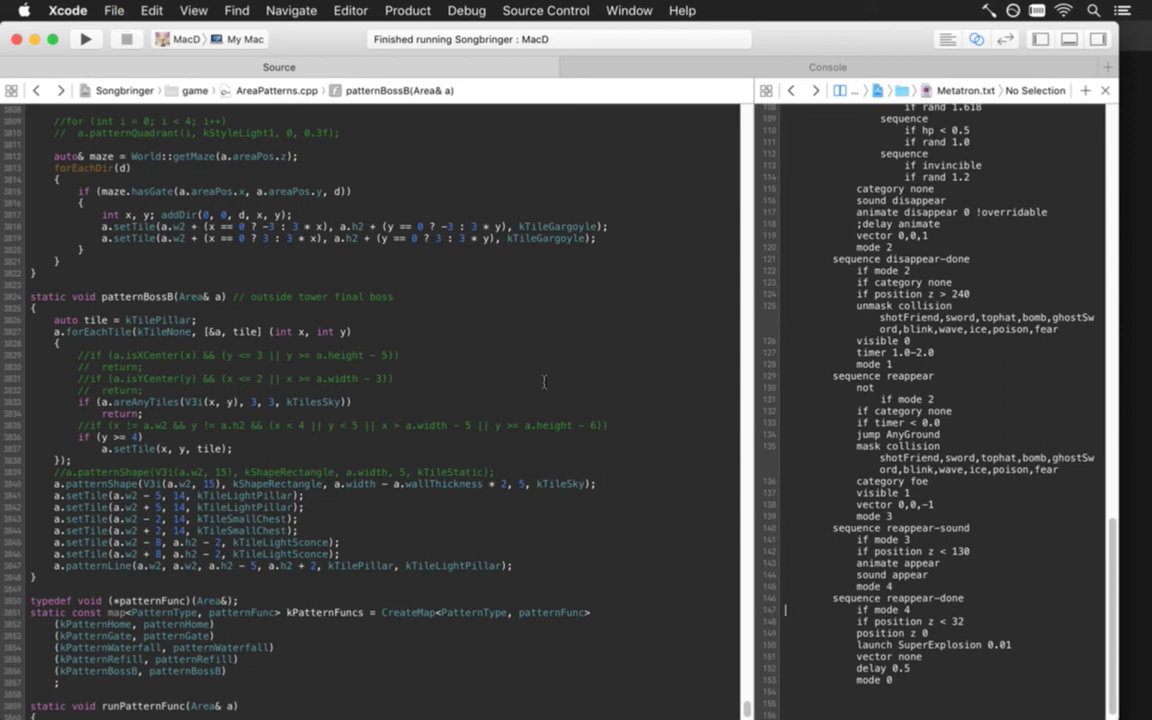
Step: Extend the animate appear line in the reappear-sound sequence to read animate appear 0 !overridable
{"action": "key", "text": "super+Down"}
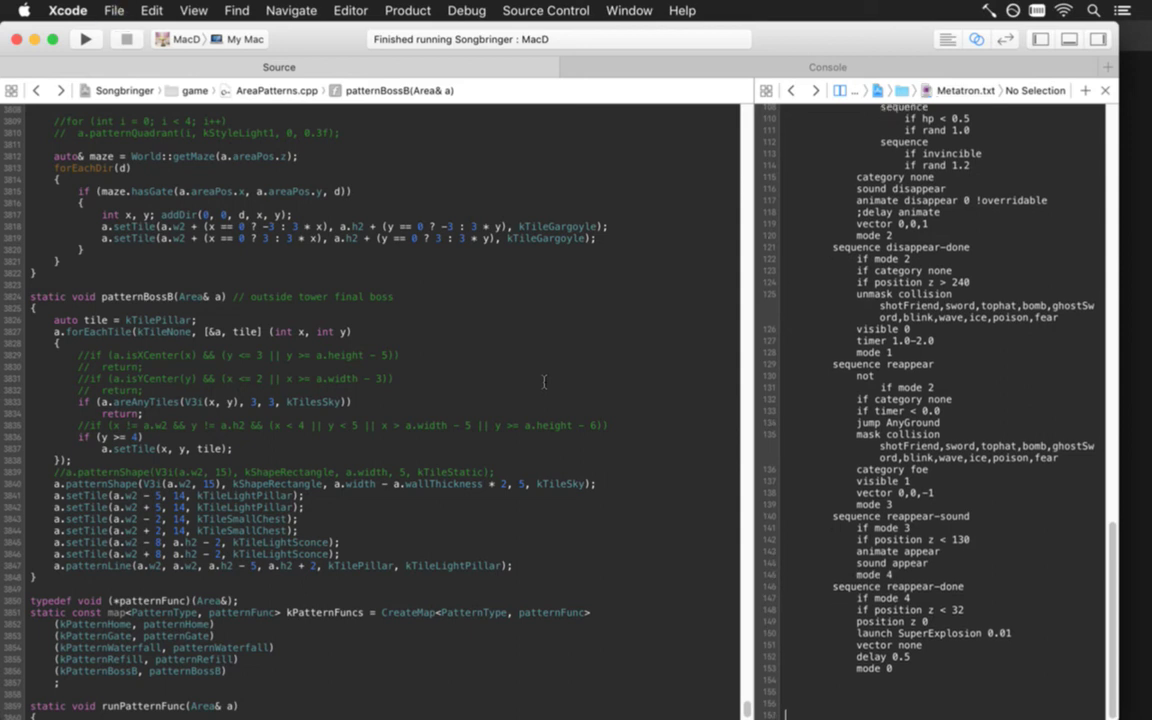
{"action": "key", "text": "Up"}
{"action": "key", "text": "Up"}
{"action": "key", "text": "Up"}
{"action": "key", "text": "Up"}
{"action": "key", "text": "Up"}
{"action": "key", "text": "Up"}
{"action": "key", "text": "Up"}
{"action": "key", "text": "Up"}
{"action": "key", "text": "Up"}
{"action": "key", "text": "Up"}
{"action": "key", "text": "Up"}
{"action": "key", "text": "Up"}
{"action": "key", "text": "Up"}
{"action": "key", "text": "Left"}
{"action": "type", "text": "!overridable"}
{"action": "key", "text": "Left"}
{"action": "key", "text": "Left"}
{"action": "key", "text": "Left"}
{"action": "key", "text": "Left"}
{"action": "key", "text": "Left"}
{"action": "key", "text": "Left"}
{"action": "key", "text": "Left"}
{"action": "key", "text": "Left"}
{"action": "key", "text": "Left"}
{"action": "key", "text": "Left"}
{"action": "key", "text": "Left"}
{"action": "key", "text": "Left"}
{"action": "type", "text": "0"}
Step: Add an animate appear line to the reappear-done sequence directly below position z 0
{"action": "key", "text": "Down"}
{"action": "key", "text": "Down"}
{"action": "key", "text": "Down"}
{"action": "key", "text": "Down"}
{"action": "key", "text": "Down"}
{"action": "key", "text": "Down"}
{"action": "key", "text": "Down"}
{"action": "key", "text": "Down"}
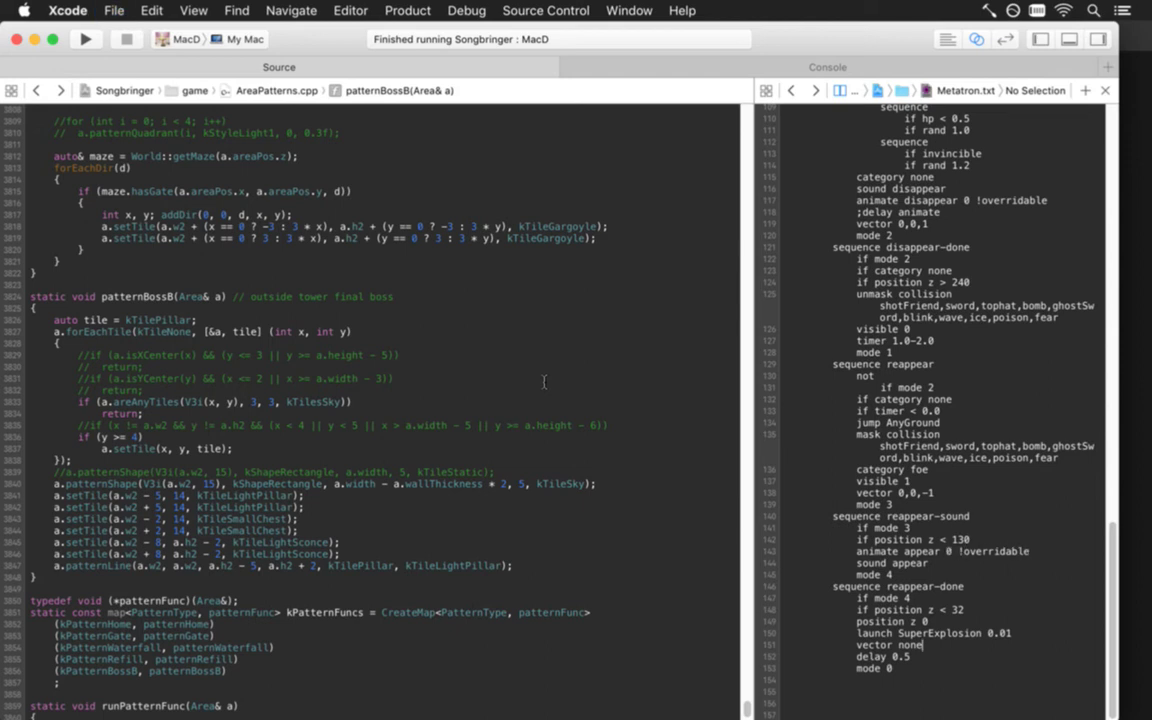
{"action": "key", "text": "Up"}
{"action": "key", "text": "Up"}
{"action": "key", "text": "Return"}
{"action": "type", "text": "animate appe"}
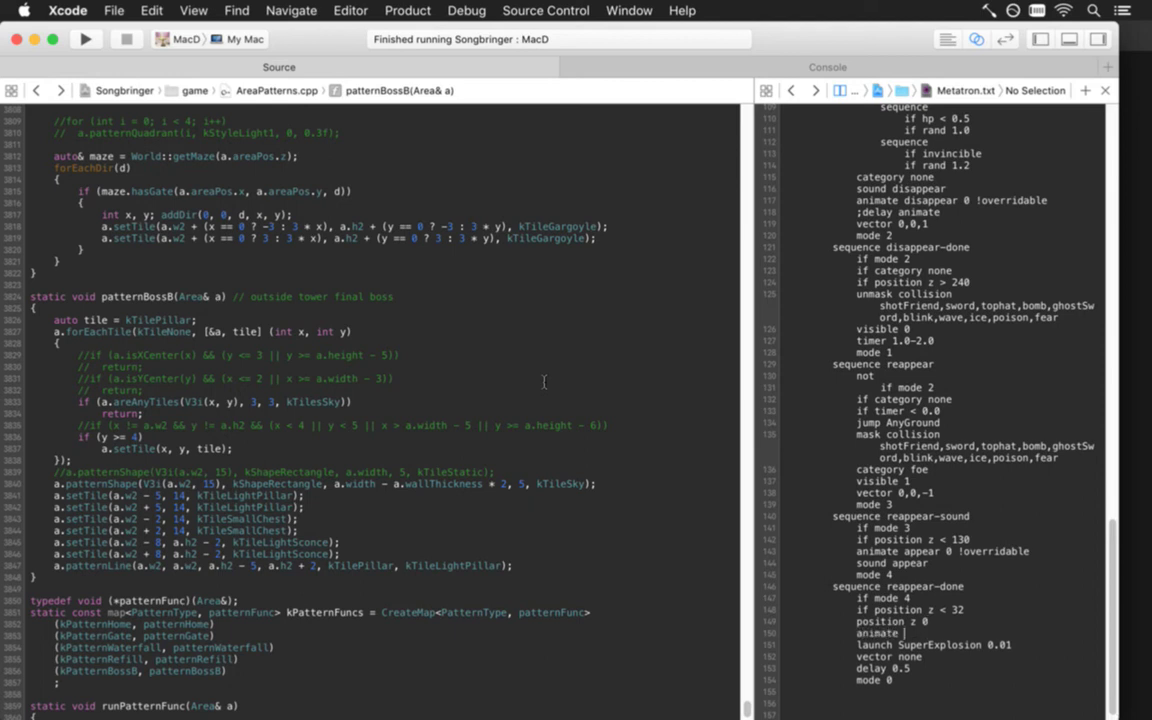
{"action": "type", "text": "ar"}
Step: Run the game and move the hero around the boss arena to check Metatron's landing animation and sound
{"action": "key", "text": "super+r"}
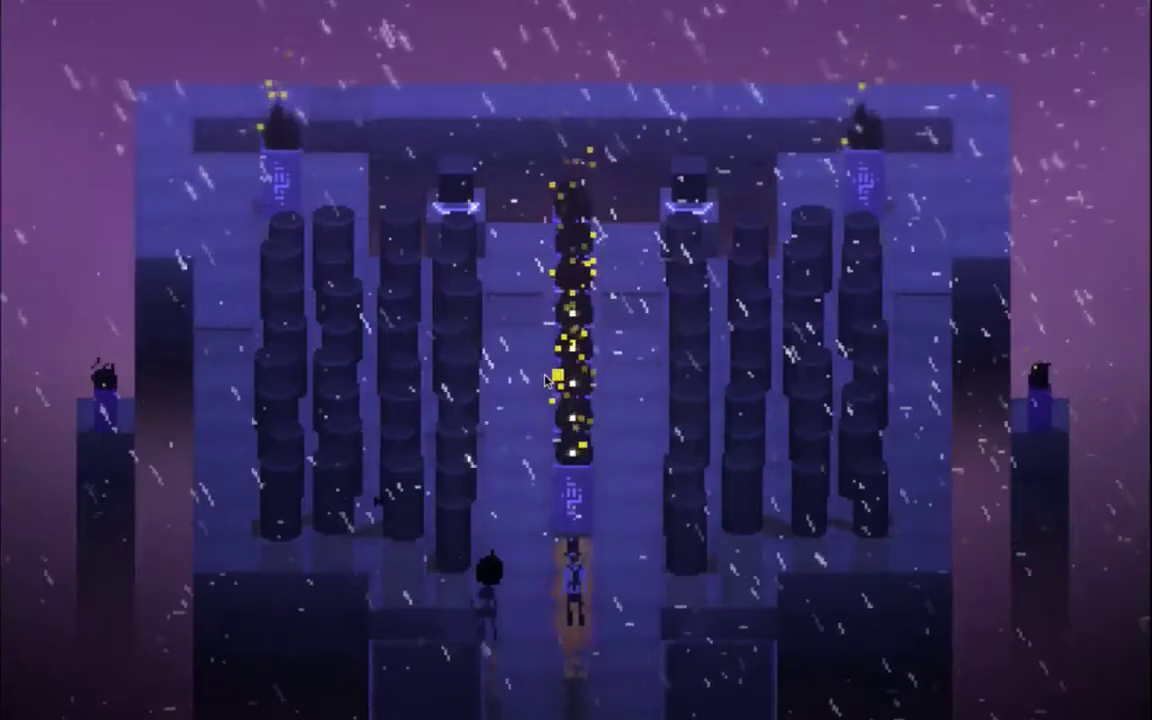
{"action": "key", "text": "Left"}
{"action": "key", "text": "Up"}
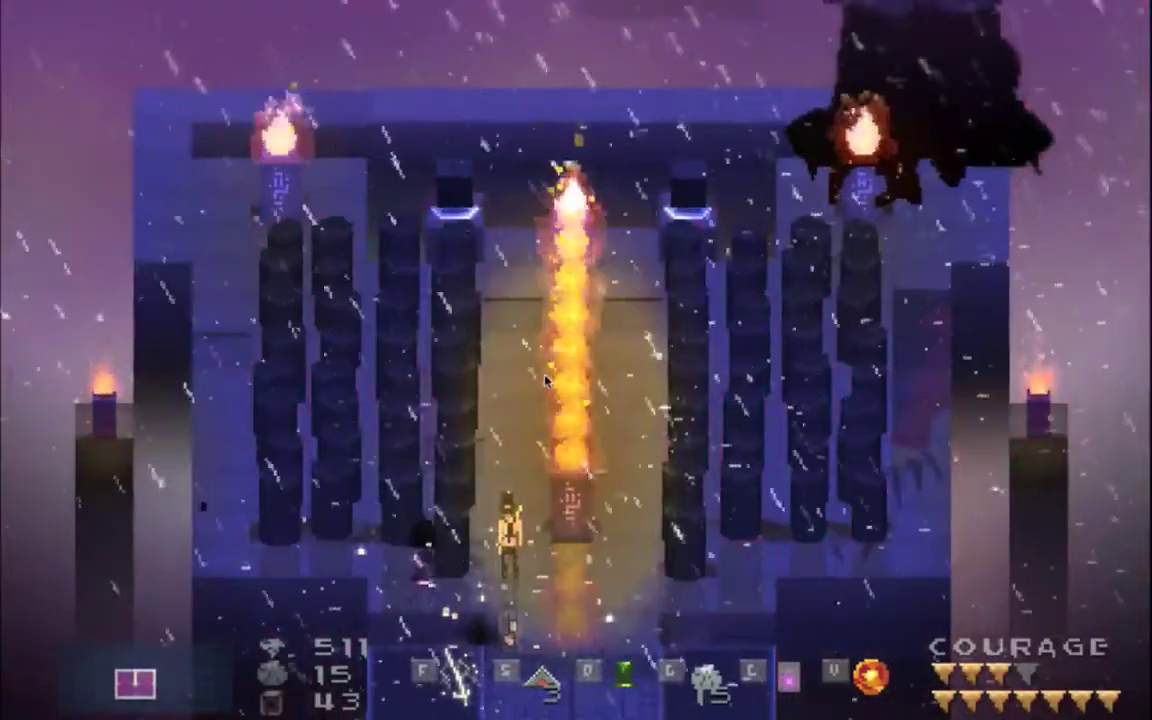
{"action": "key", "text": "Right"}
{"action": "key", "text": "Left"}
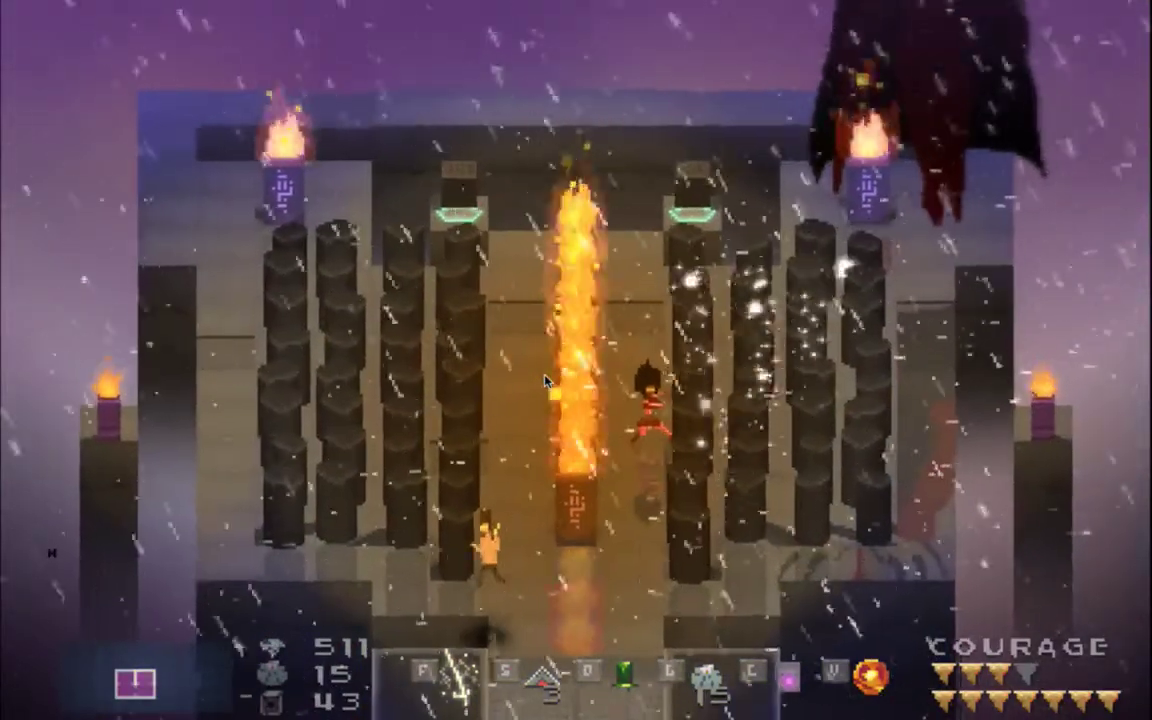
{"action": "key", "text": "Right"}
{"action": "key", "text": "Down"}
{"action": "key", "text": "Right"}
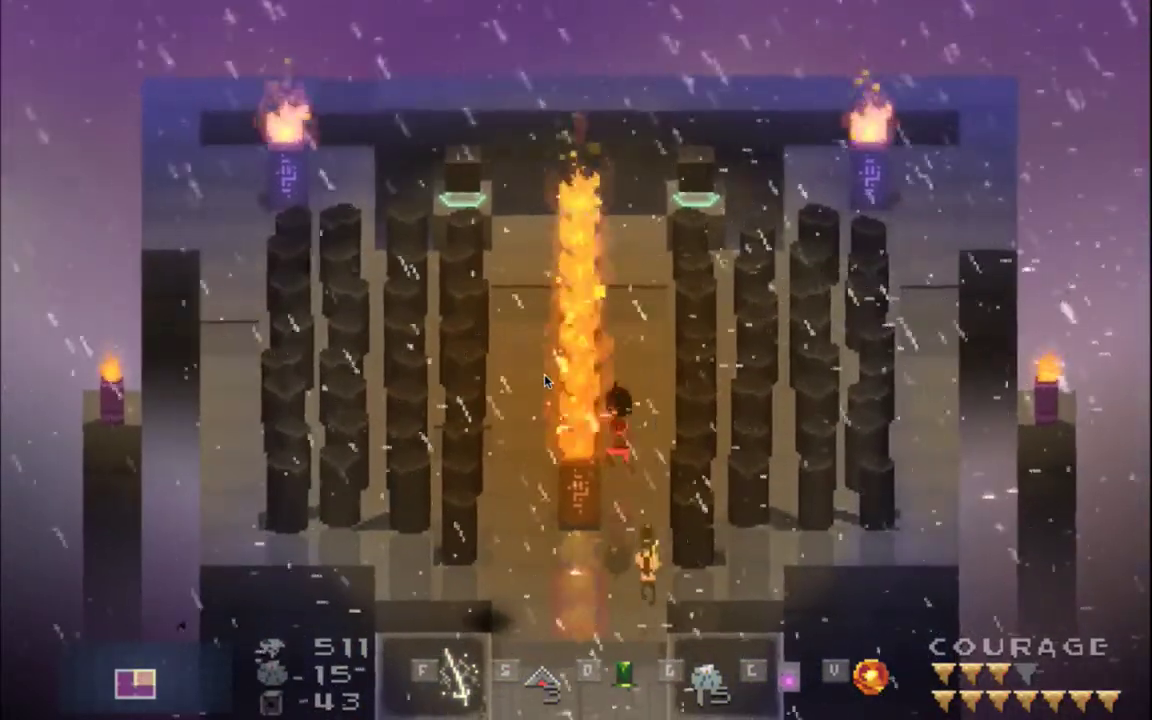
{"action": "key", "text": "Up"}
{"action": "key", "text": "Right"}
{"action": "key", "text": "Up"}
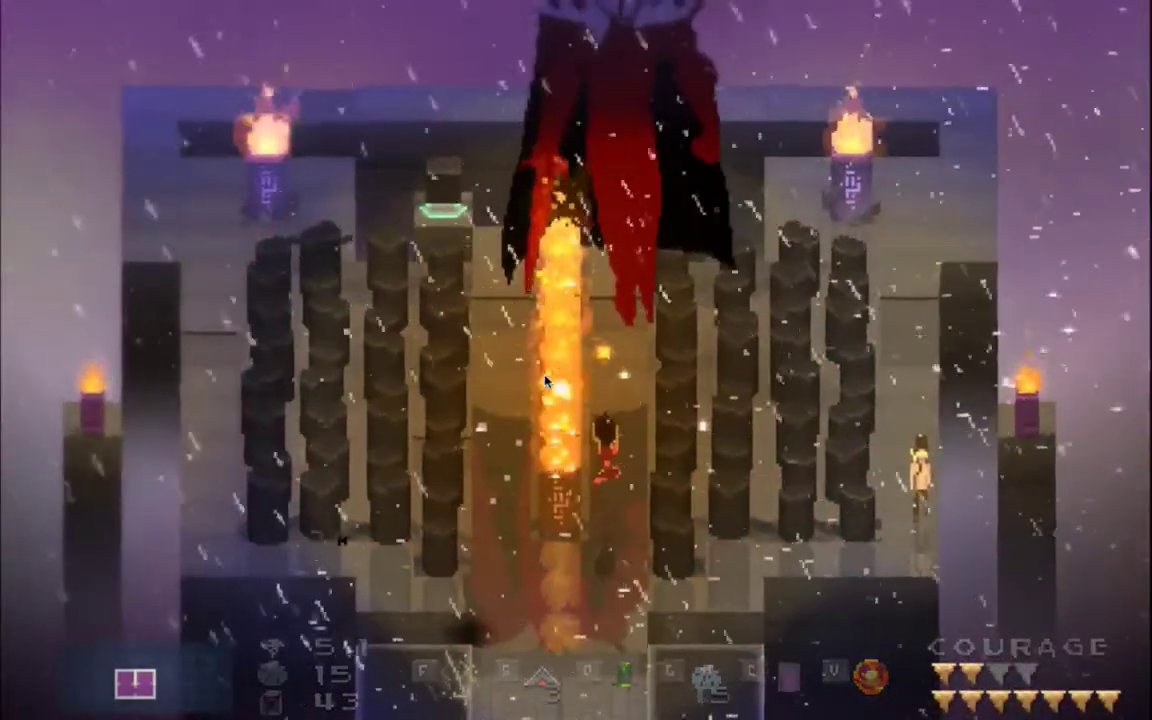
{"action": "key", "text": "Right"}
{"action": "key", "text": "Up"}
{"action": "key", "text": "Up"}
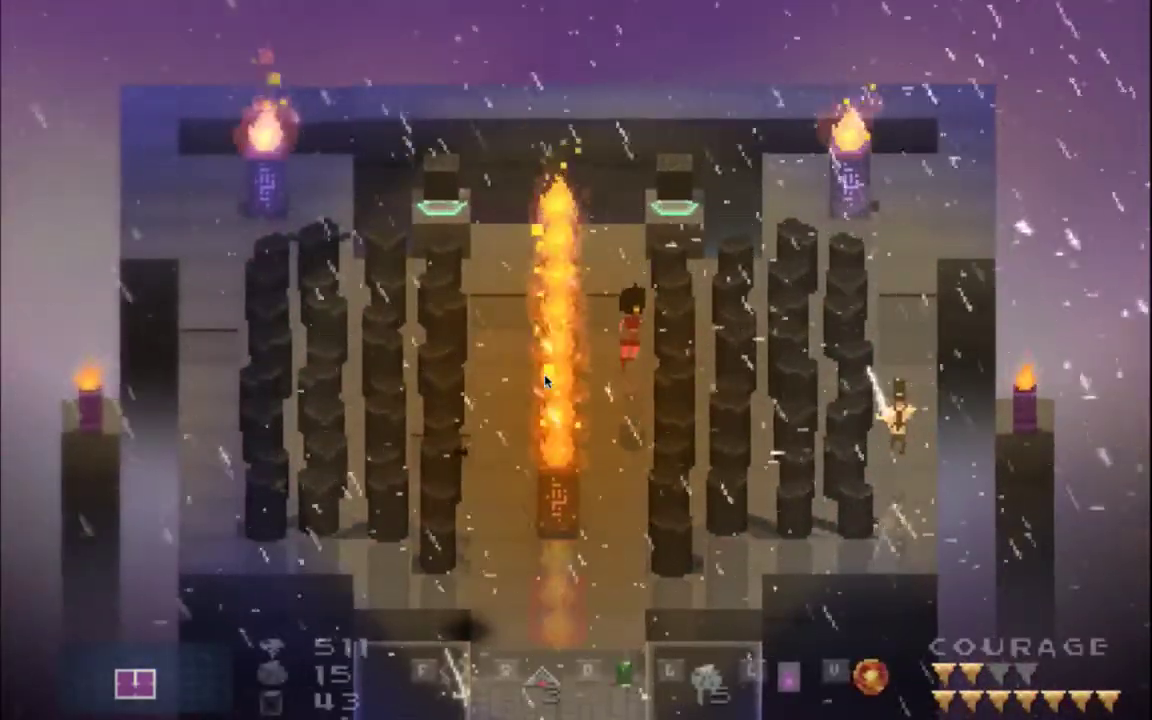
Step: Fight Metatron with the hero's items while observing further landings, and quit the game
{"action": "key", "text": "s"}
{"action": "key", "text": "Right"}
{"action": "key", "text": "Right"}
{"action": "key", "text": "Up"}
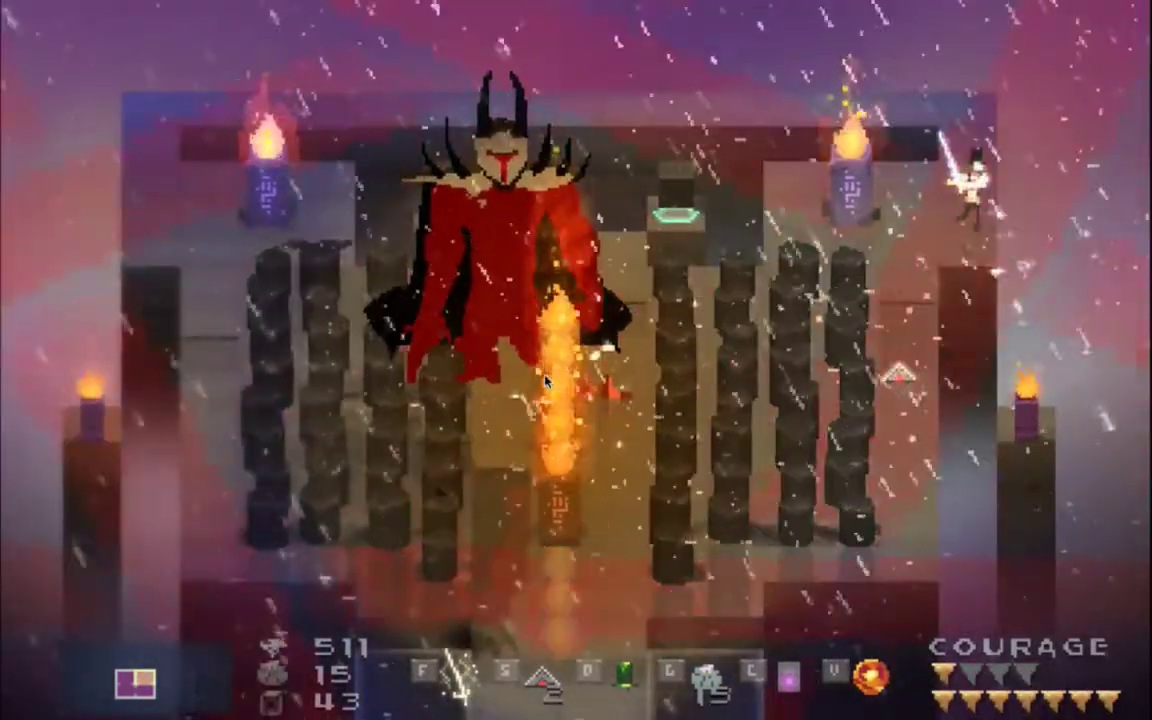
{"action": "key", "text": "Left"}
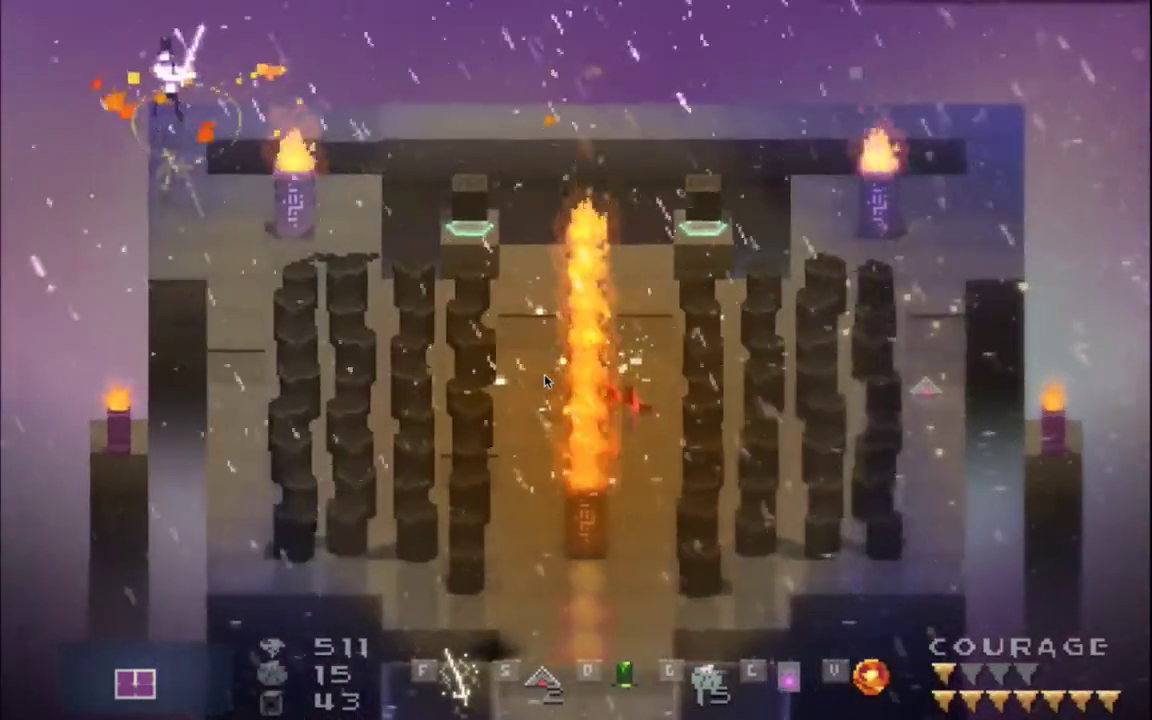
{"action": "key", "text": "Down"}
{"action": "key", "text": "Right"}
{"action": "key", "text": "f"}
{"action": "key", "text": "Right"}
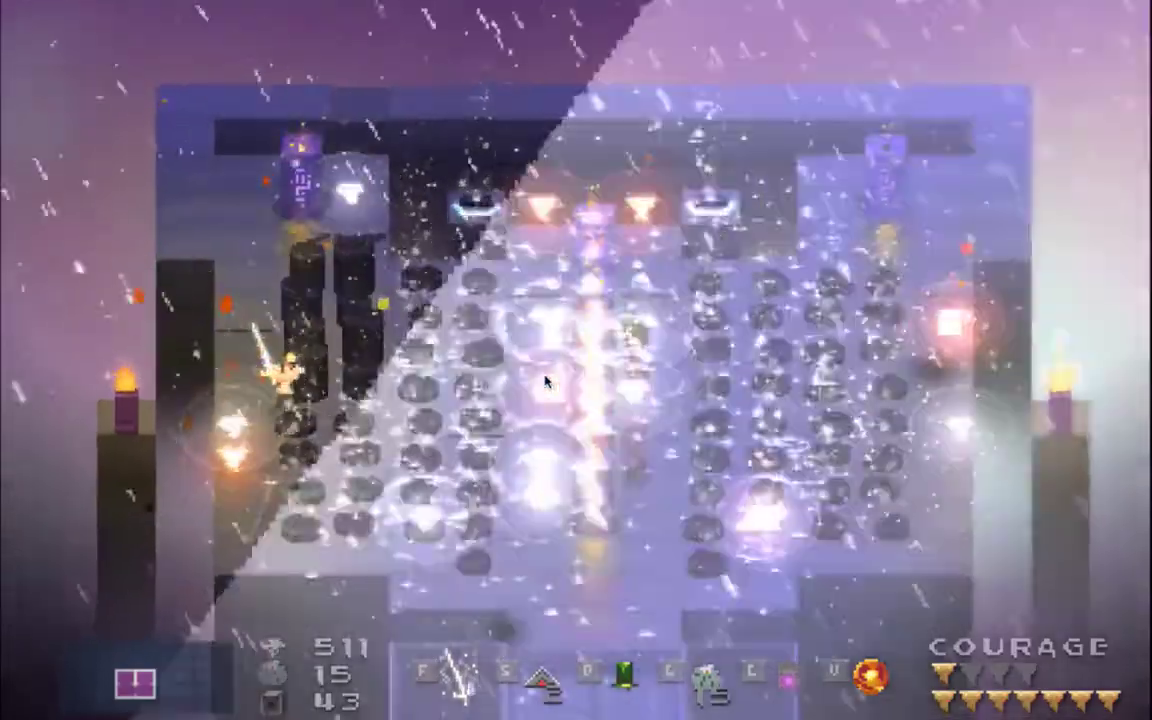
{"action": "key", "text": "Down"}
{"action": "key", "text": "Up"}
{"action": "key", "text": "f"}
{"action": "key", "text": "f"}
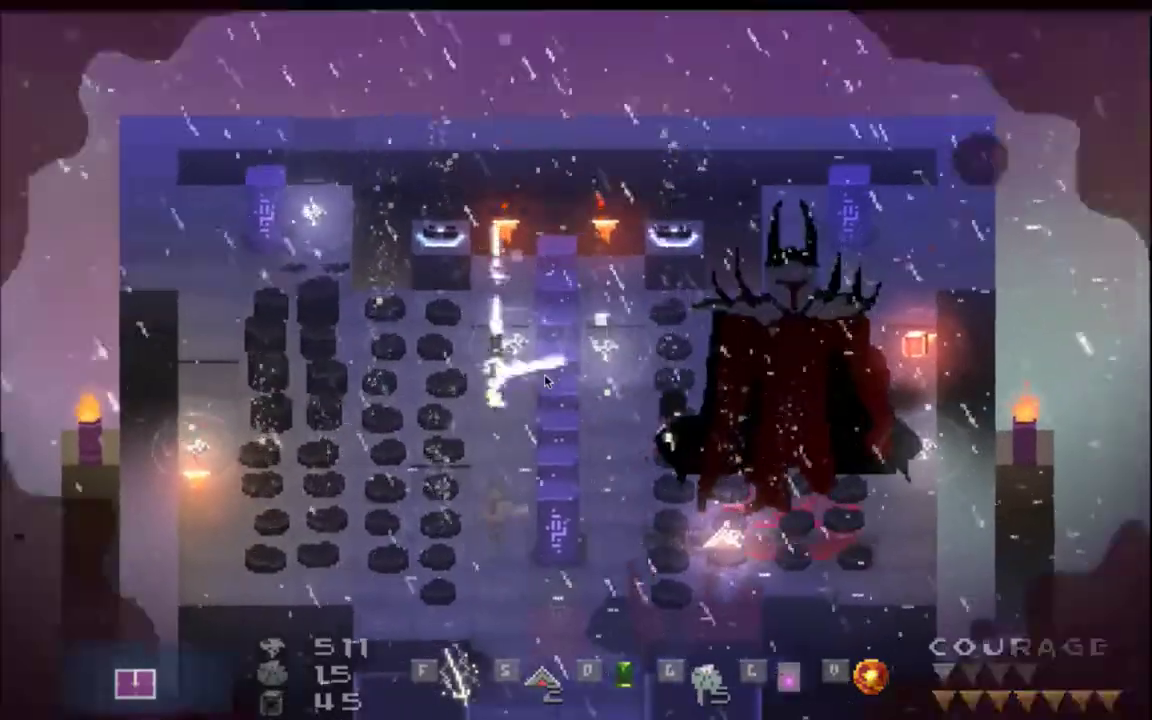
{"action": "key", "text": "Right"}
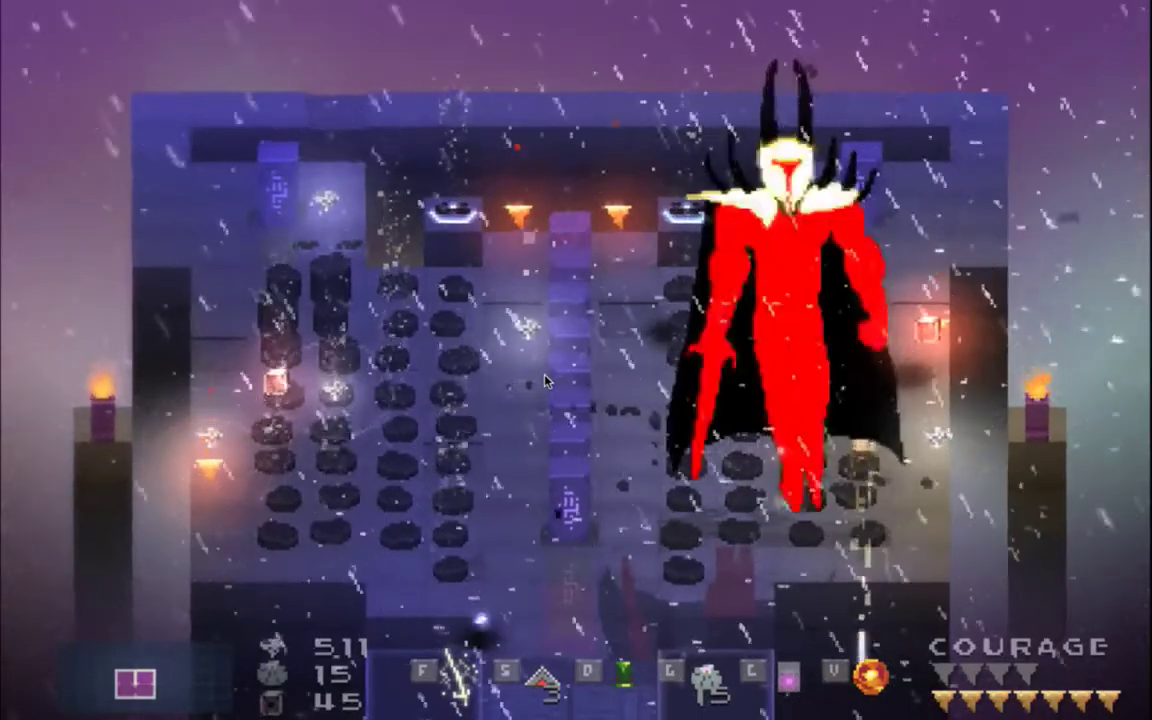
{"action": "key", "text": "super+q"}
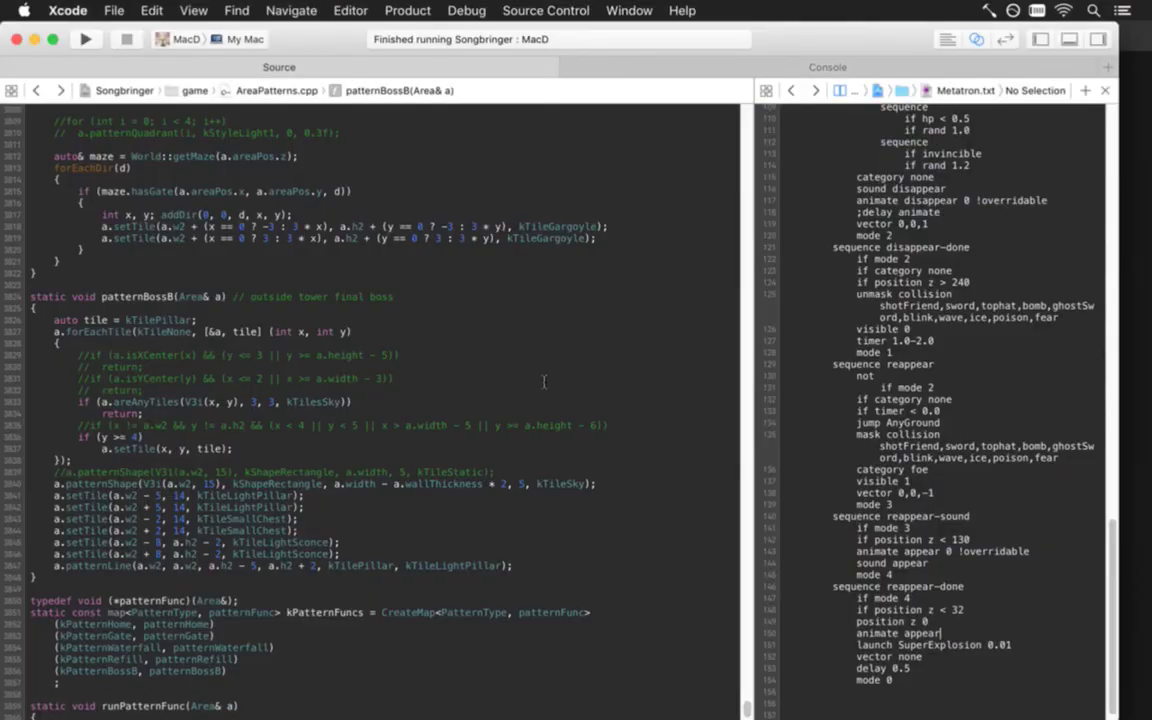
Step: Set Metatron's hp value to 99.0 in the health attributes of Metatron.txt
{"action": "key", "text": "super+Up"}
{"action": "key", "text": "Down"}
{"action": "key", "text": "Down"}
{"action": "key", "text": "Down"}
{"action": "key", "text": "Down"}
{"action": "key", "text": "Down"}
{"action": "key", "text": "Down"}
{"action": "key", "text": "Down"}
{"action": "key", "text": "Down"}
{"action": "key", "text": "Down"}
{"action": "key", "text": "Down"}
{"action": "key", "text": "Down"}
{"action": "key", "text": "Down"}
{"action": "key", "text": "Down"}
{"action": "key", "text": "Down"}
{"action": "key", "text": "Down"}
{"action": "key", "text": "Down"}
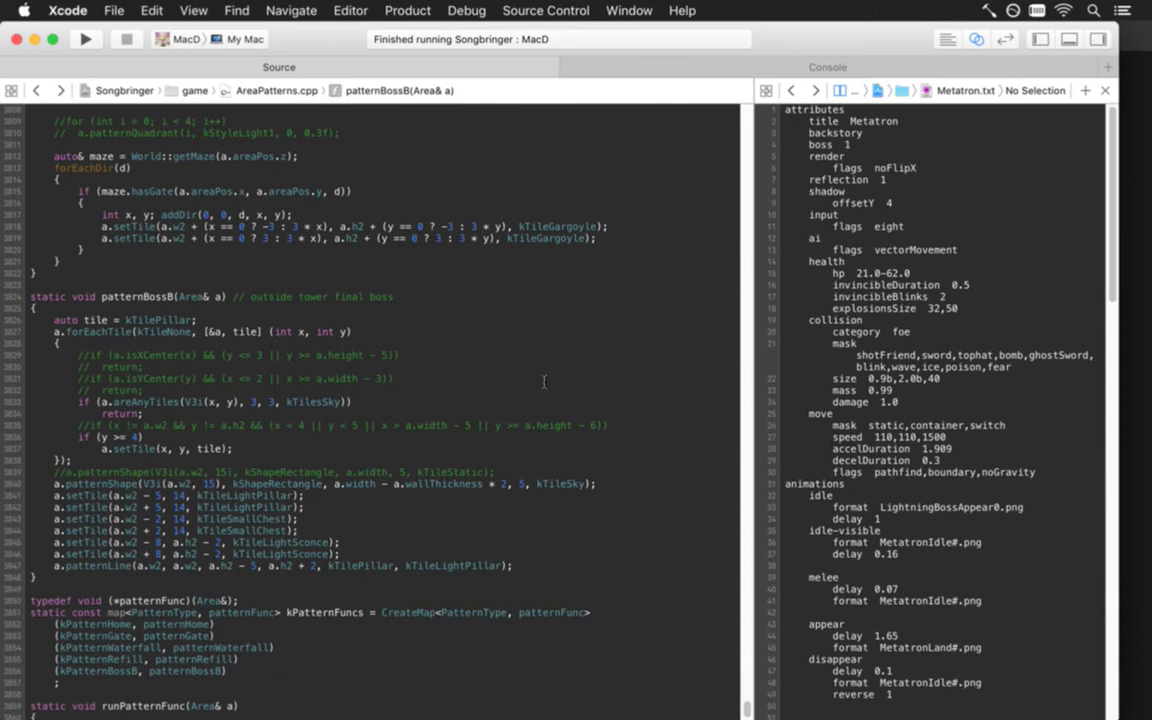
{"action": "key", "text": "Up"}
{"action": "key", "text": "Left"}
{"action": "key", "text": "Left"}
{"action": "key", "text": "Left"}
{"action": "key", "text": "Left"}
{"action": "key", "text": "Left"}
{"action": "key", "text": "Right"}
{"action": "key", "text": "Left"}
{"action": "key", "text": "Delete"}
{"action": "key", "text": "Delete"}
{"action": "type", "text": "77"}
{"action": "key", "text": "Left"}
{"action": "key", "text": "Left"}
{"action": "key", "text": "BackSpace"}
{"action": "key", "text": "BackSpace"}
{"action": "key", "text": "BackSpace"}
{"action": "key", "text": "BackSpace"}
{"action": "key", "text": "BackSpace"}
{"action": "key", "text": "Down"}
{"action": "key", "text": "Up"}
{"action": "type", "text": "2"}
{"action": "key", "text": "Up"}
{"action": "key", "text": "Left"}
{"action": "key", "text": "Left"}
{"action": "key", "text": "Left"}
{"action": "key", "text": "Left"}
{"action": "key", "text": "Left"}
{"action": "key", "text": "Delete"}
{"action": "key", "text": "Delete"}
{"action": "type", "text": "99"}
Step: Revise the numeric settings in the attribute lines below hp in Metatron.txt
{"action": "key", "text": "Down"}
{"action": "key", "text": "Down"}
{"action": "key", "text": "Down"}
{"action": "key", "text": "Down"}
{"action": "key", "text": "Delete"}
{"action": "type", "text": "1"}
{"action": "key", "text": "Right"}
{"action": "key", "text": "Delete"}
{"action": "type", "text": "8"}
{"action": "key", "text": "Delete"}
{"action": "type", "text": "3"}
{"action": "key", "text": "Right"}
{"action": "key", "text": "Right"}
{"action": "key", "text": "Right"}
{"action": "key", "text": "Right"}
{"action": "key", "text": "Delete"}
{"action": "type", "text": "1"}
{"action": "type", "text": "0"}
{"action": "key", "text": "Down"}
{"action": "key", "text": "Down"}
{"action": "key", "text": "Left"}
{"action": "key", "text": "Left"}
{"action": "key", "text": "Down"}
Step: Switch to Photoshop and open the recent file MetatronIdle.psd
{"action": "key", "text": "super+Tab"}
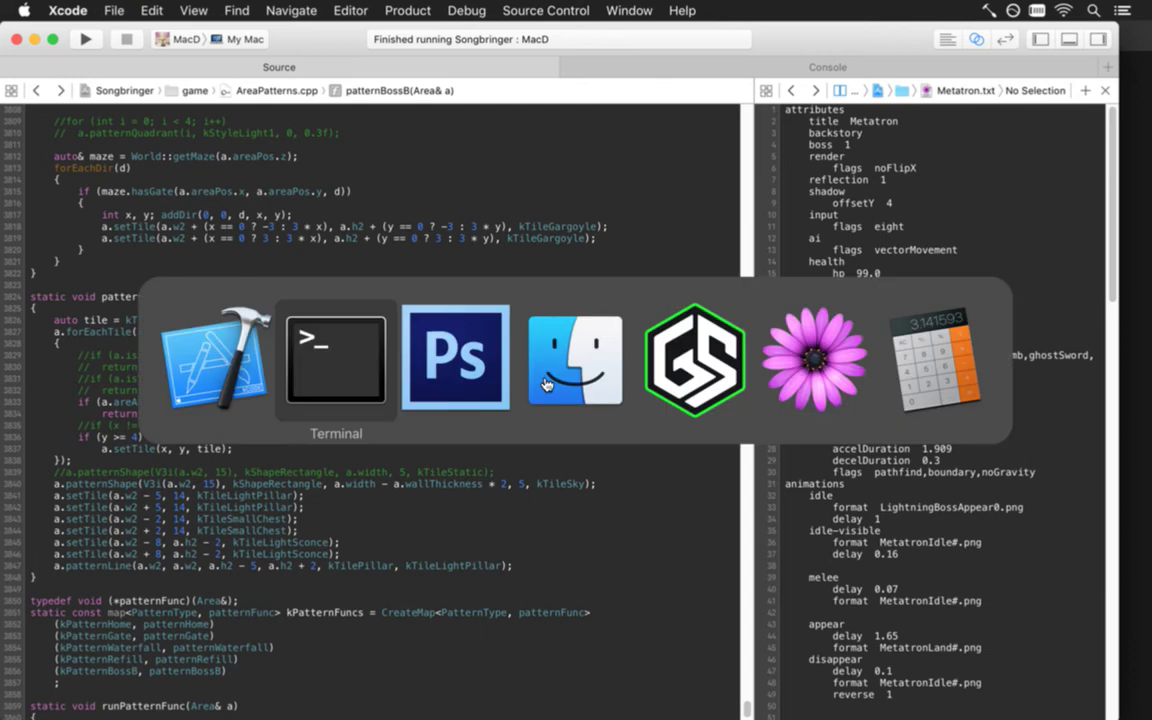
{"action": "key", "text": "super+Tab"}
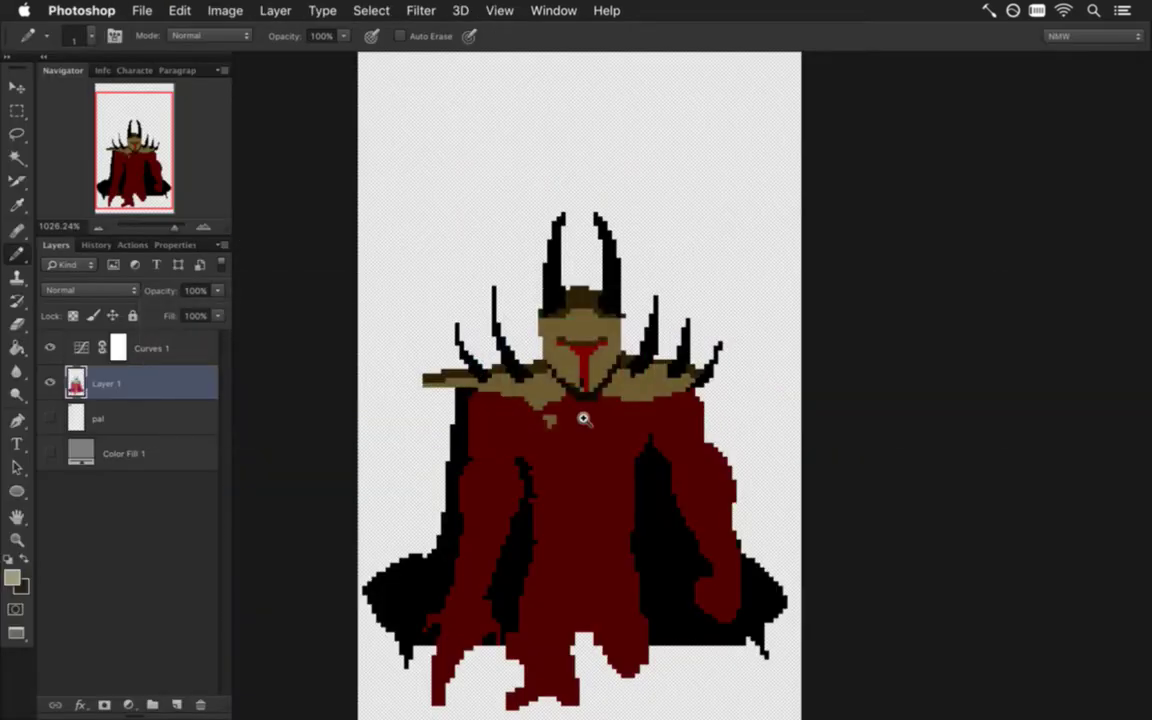
{"action": "left_click_drag", "start_coordinate": [593, 424], "coordinate": [560, 404]}
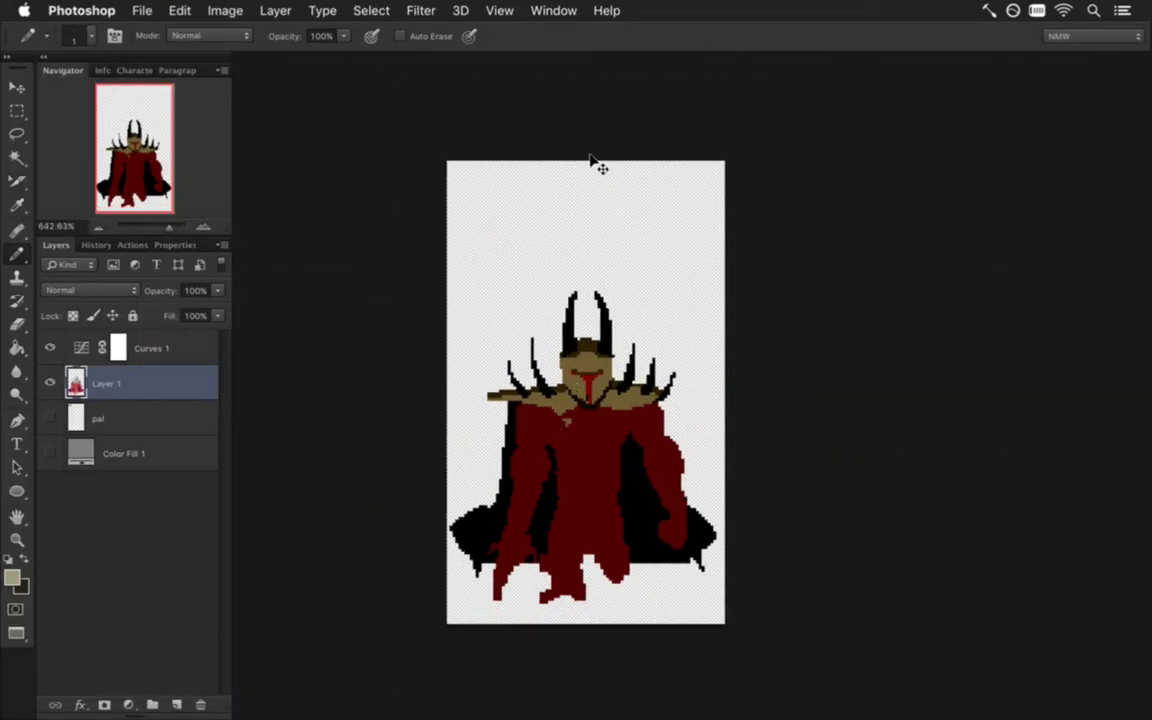
{"action": "left_click", "coordinate": [553, 10]}
{"action": "scroll", "coordinate": [580, 520], "scroll_direction": "down", "scroll_amount": 3}
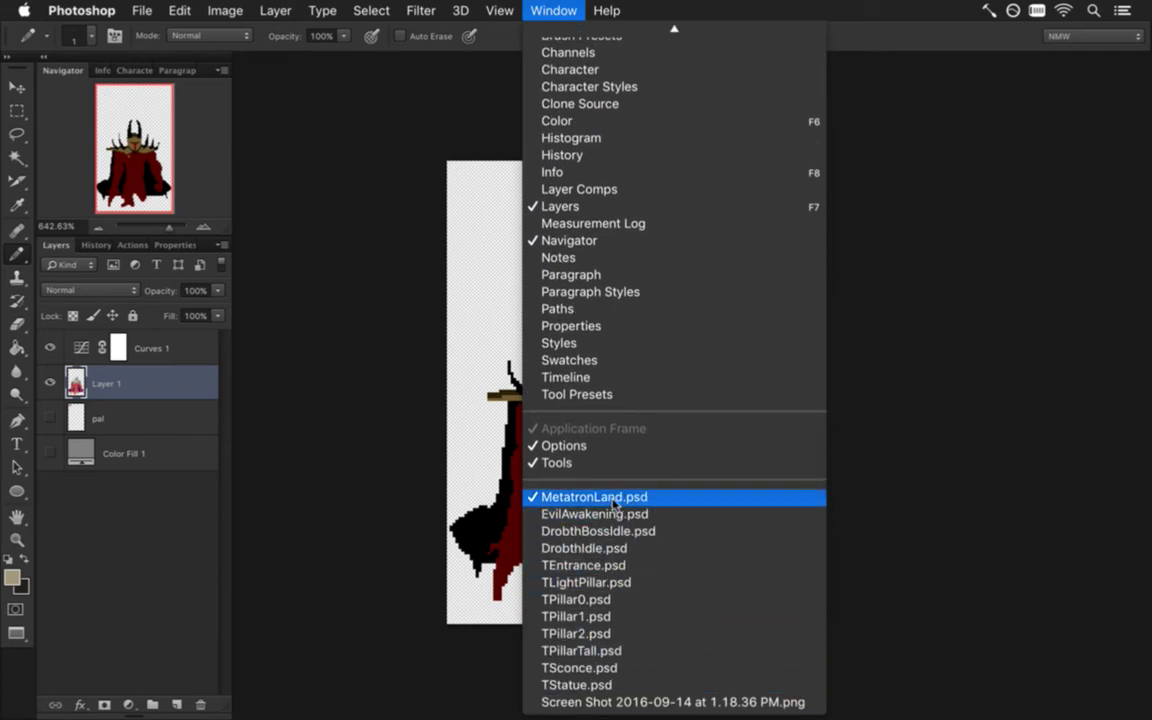
{"action": "left_click", "coordinate": [610, 522]}
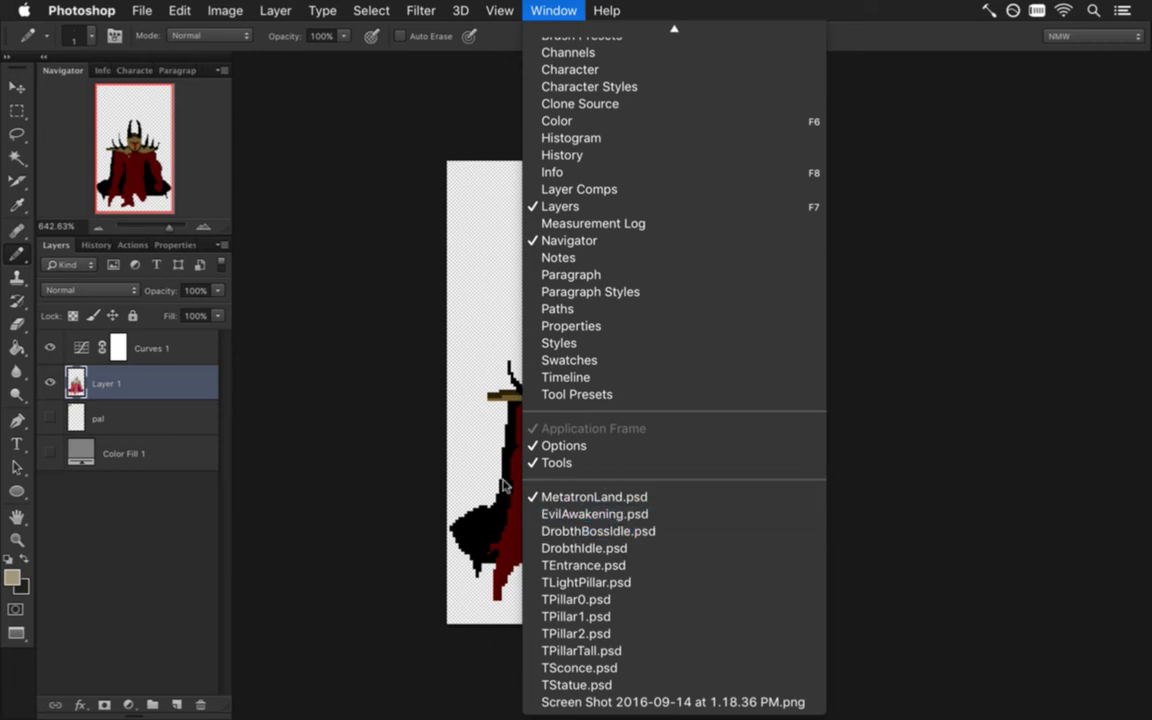
{"action": "left_click", "coordinate": [142, 10]}
{"action": "mouse_move", "coordinate": [179, 10]}
{"action": "mouse_move", "coordinate": [142, 10]}
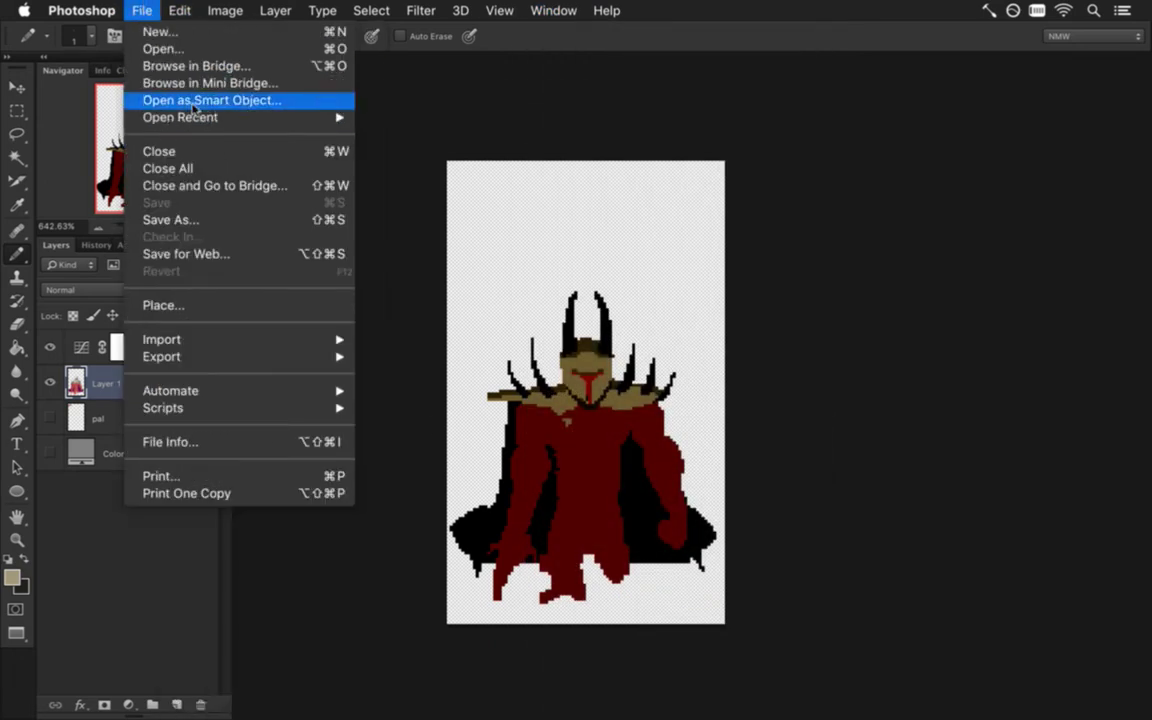
{"action": "mouse_move", "coordinate": [200, 117]}
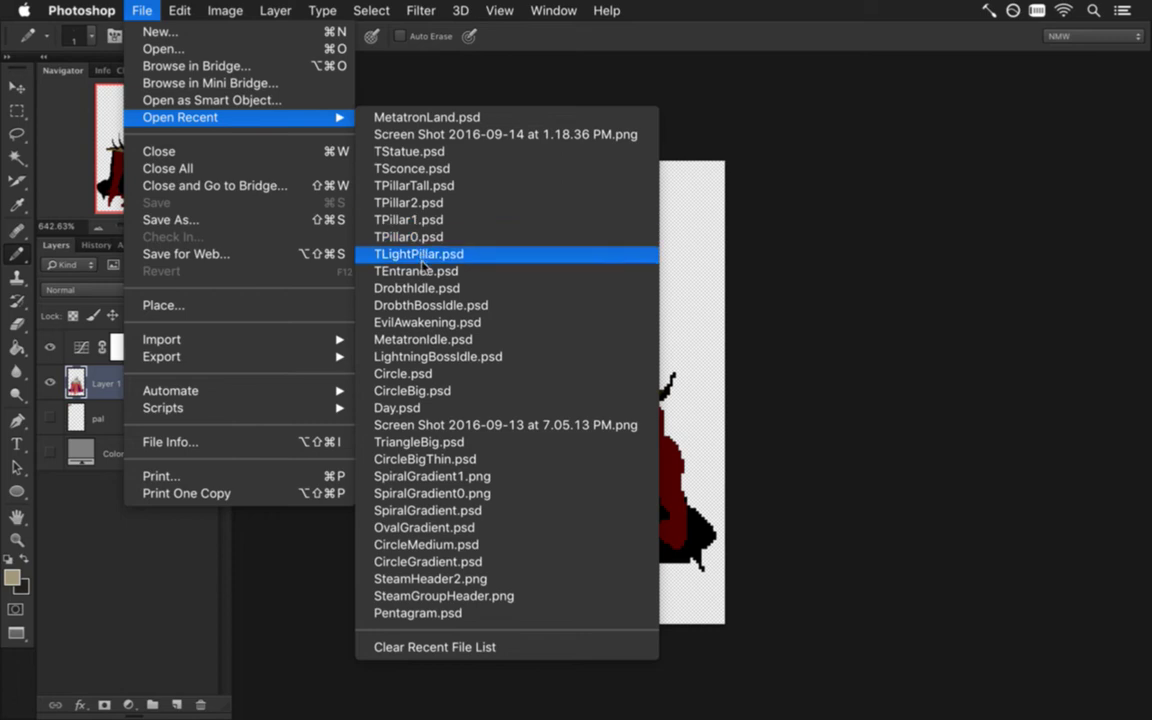
{"action": "left_click", "coordinate": [420, 339]}
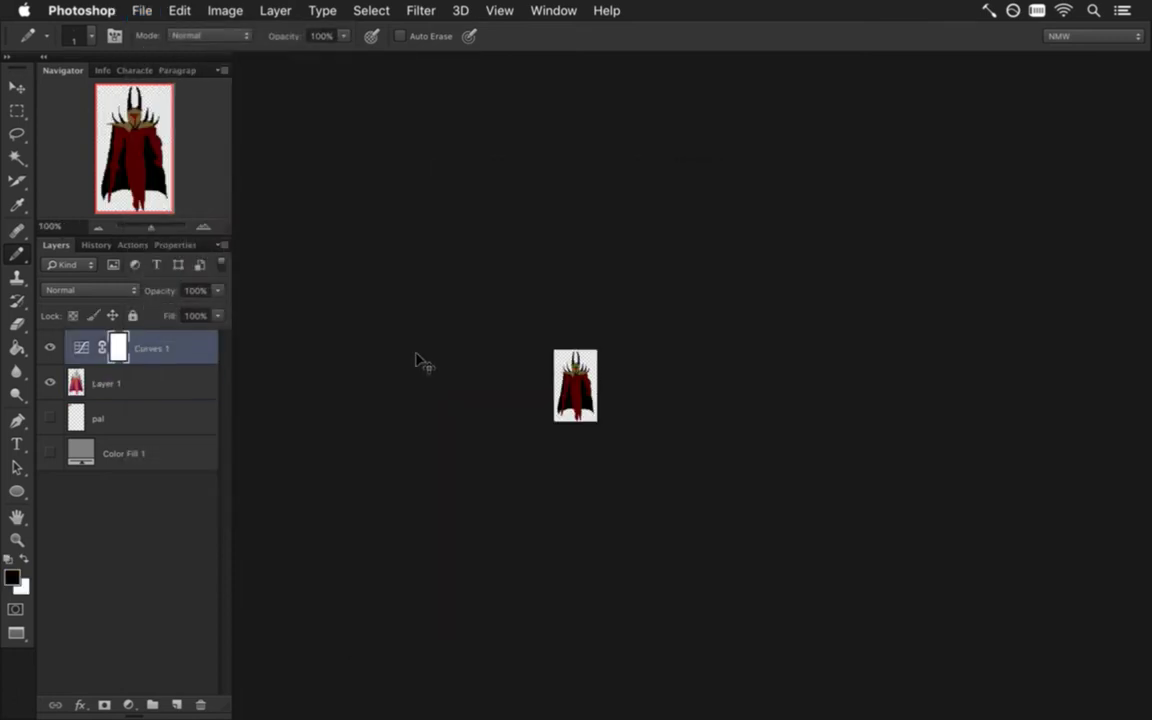
{"action": "left_click_drag", "start_coordinate": [590, 393], "coordinate": [666, 352]}
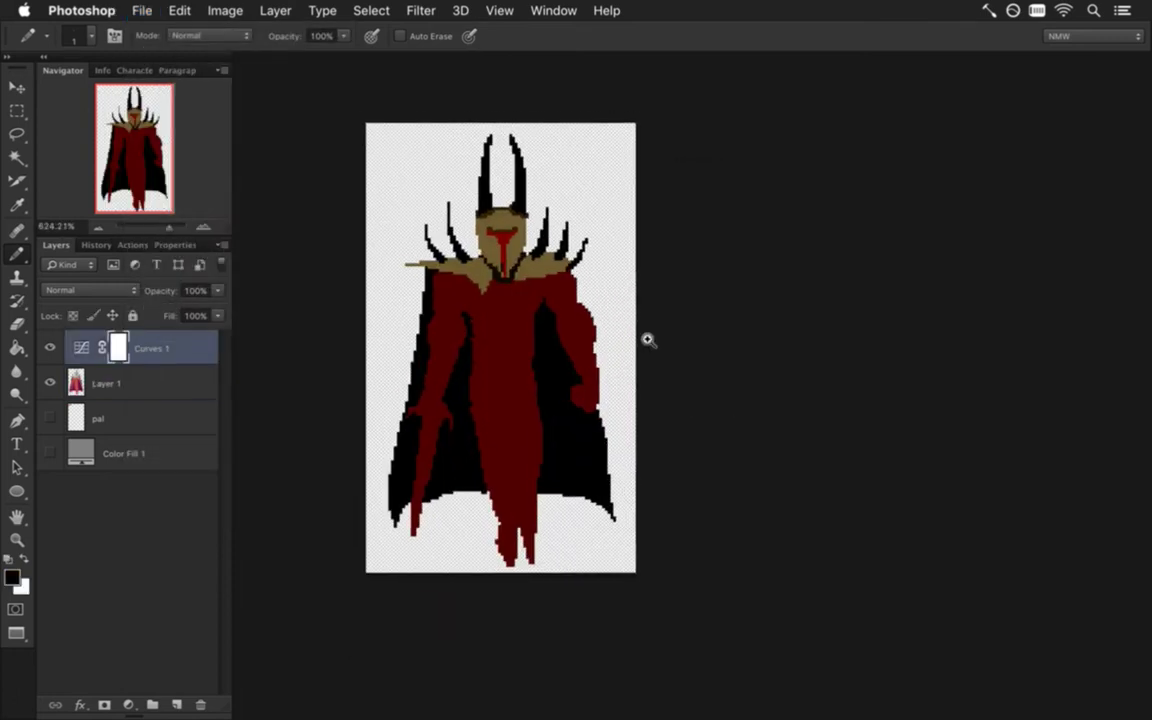
Step: Save the idle sprite document as a new file named MetatronMelee.psd
{"action": "left_click", "coordinate": [140, 9]}
{"action": "left_click", "coordinate": [200, 222]}
{"action": "key", "text": "Right"}
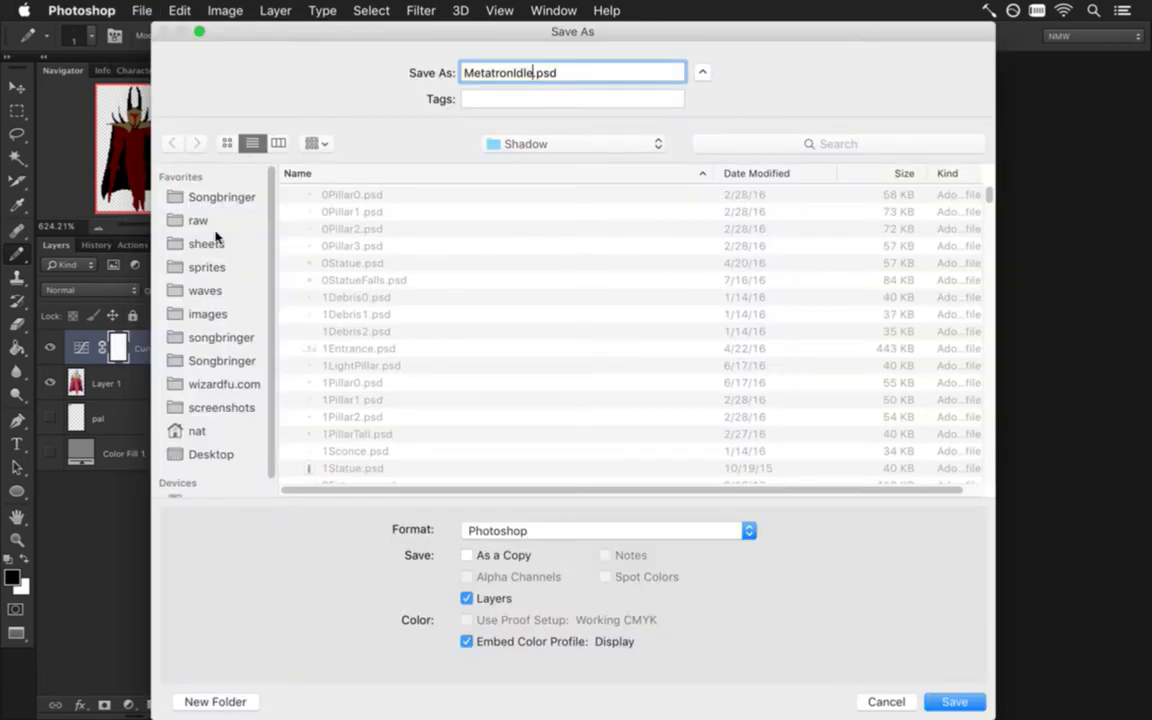
{"action": "key", "text": "BackSpace"}
{"action": "key", "text": "BackSpace"}
{"action": "key", "text": "BackSpace"}
{"action": "key", "text": "BackSpace"}
{"action": "type", "text": "Melee"}
{"action": "key", "text": "Return"}
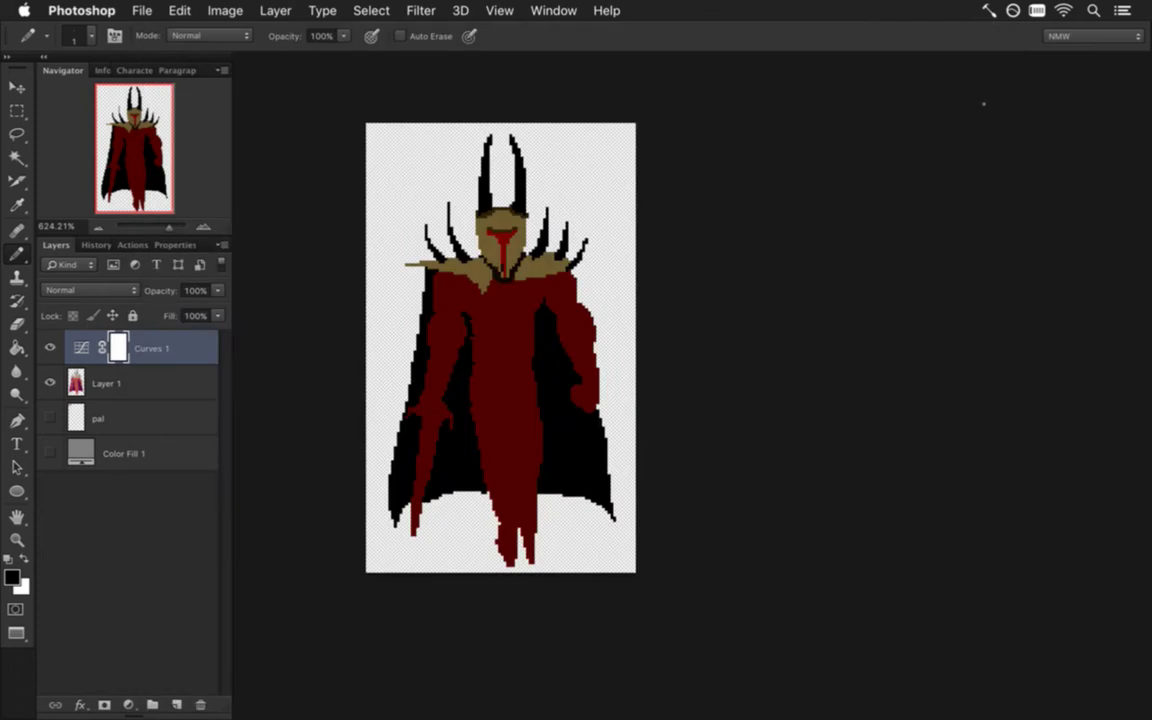
{"action": "key", "text": "super+alt+i"}
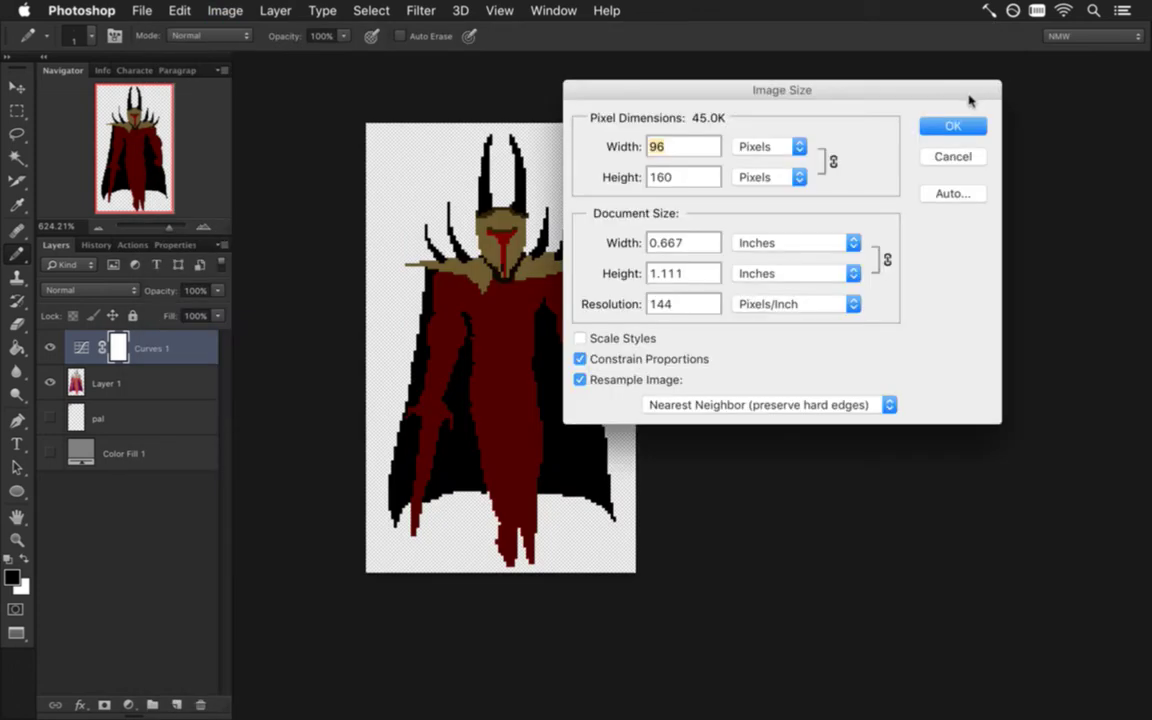
{"action": "type", "text": "160"}
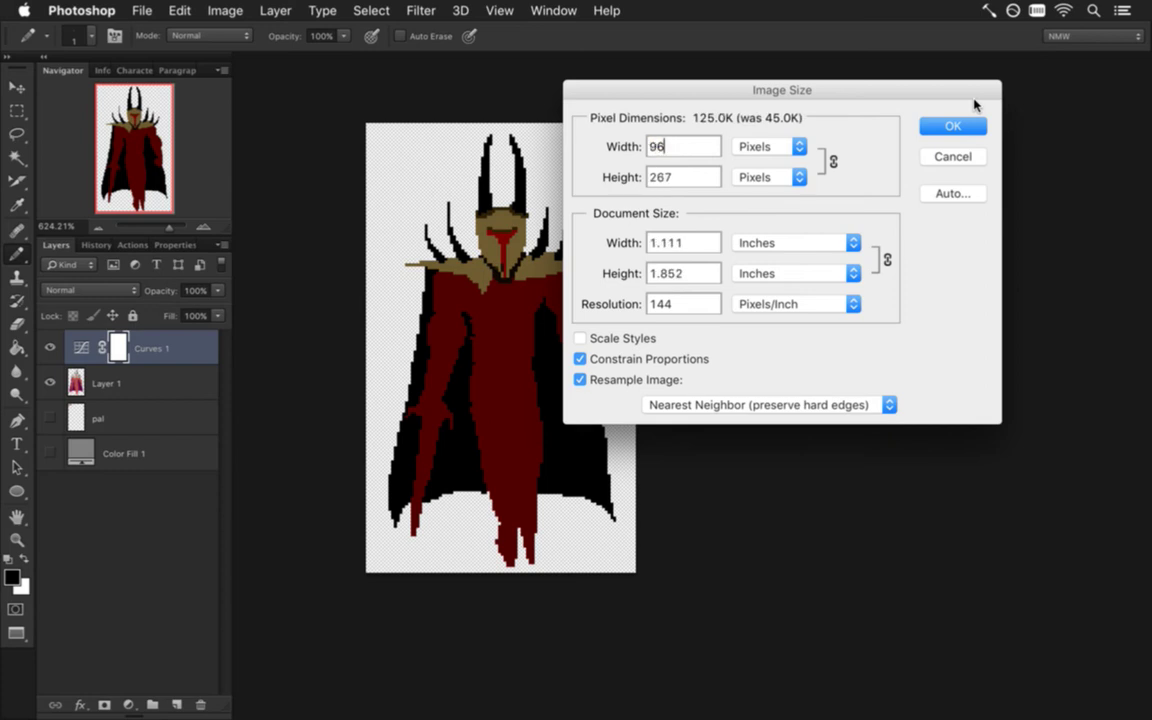
{"action": "key", "text": "Escape"}
Step: Widen the sprite's canvas to 160 pixels
{"action": "key", "text": "super+alt+c"}
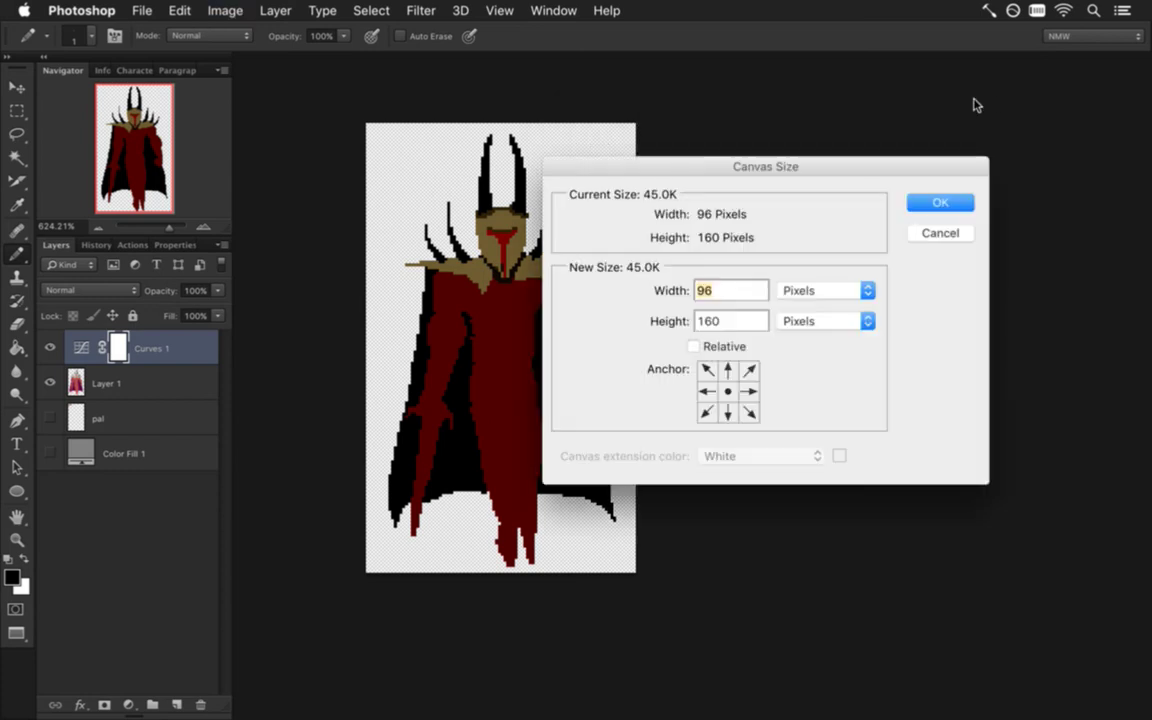
{"action": "type", "text": "160"}
{"action": "key", "text": "Return"}
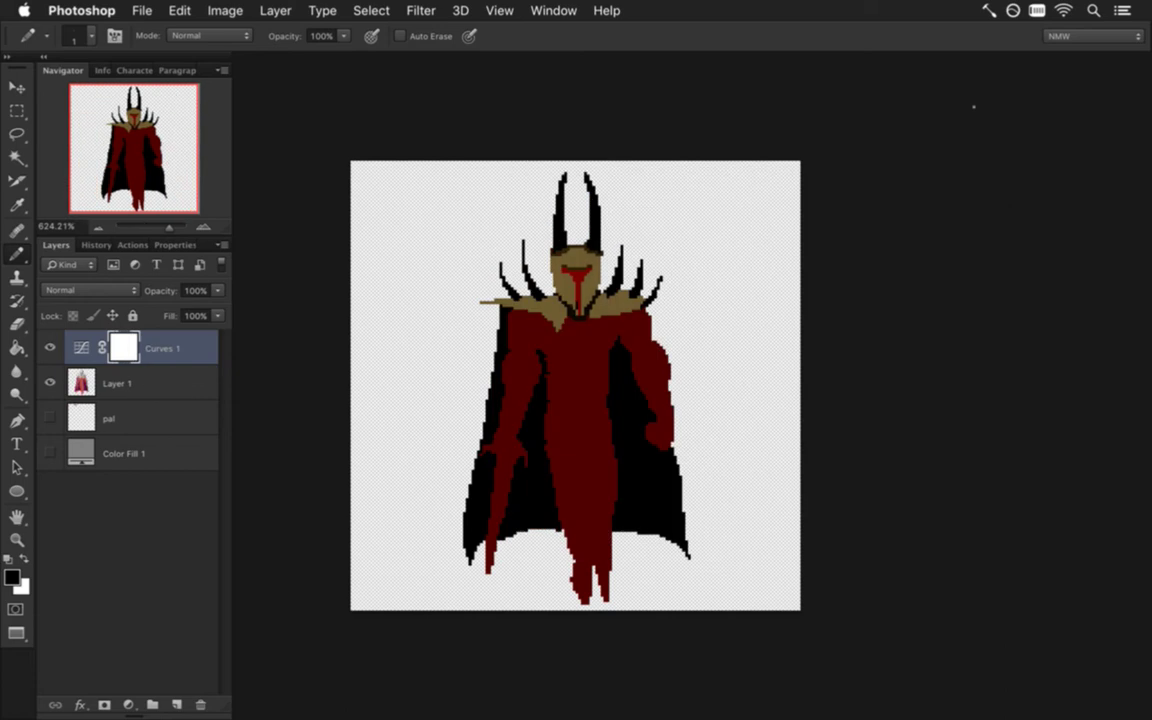
{"action": "scroll", "coordinate": [627, 401], "scroll_direction": "up", "scroll_amount": 2}
{"action": "left_click_drag", "start_coordinate": [607, 386], "coordinate": [713, 402]}
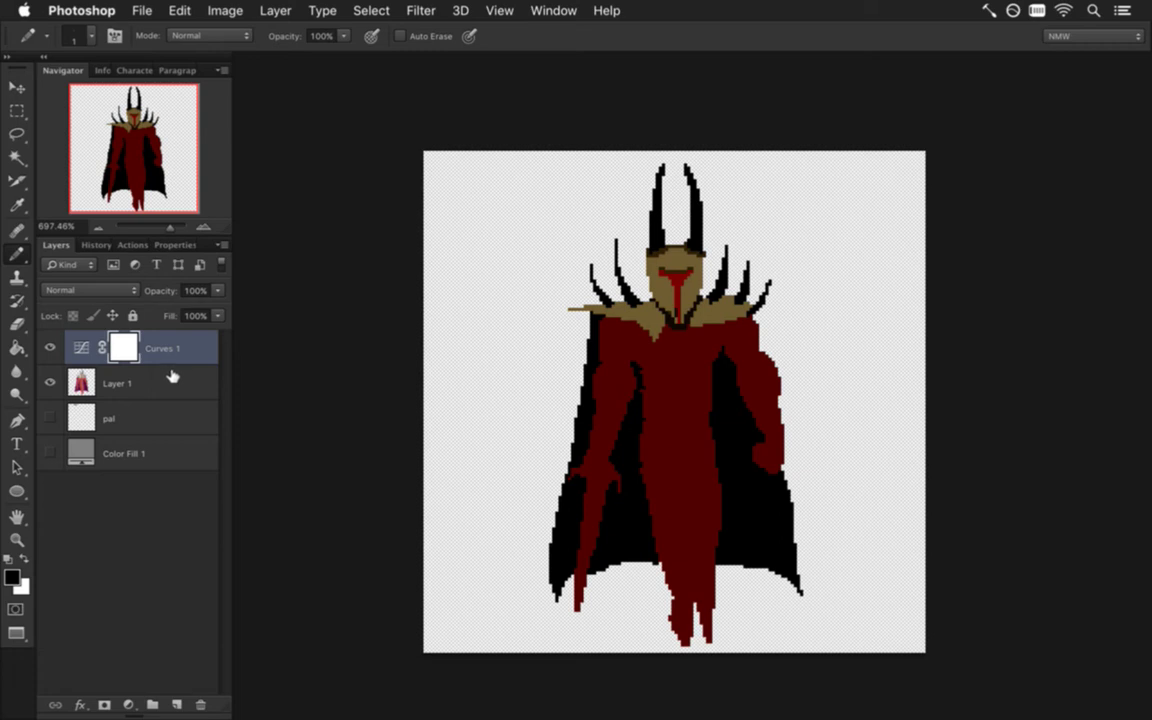
Step: Widen the sprite's canvas to 180 pixels
{"action": "key", "text": "super+alt+i"}
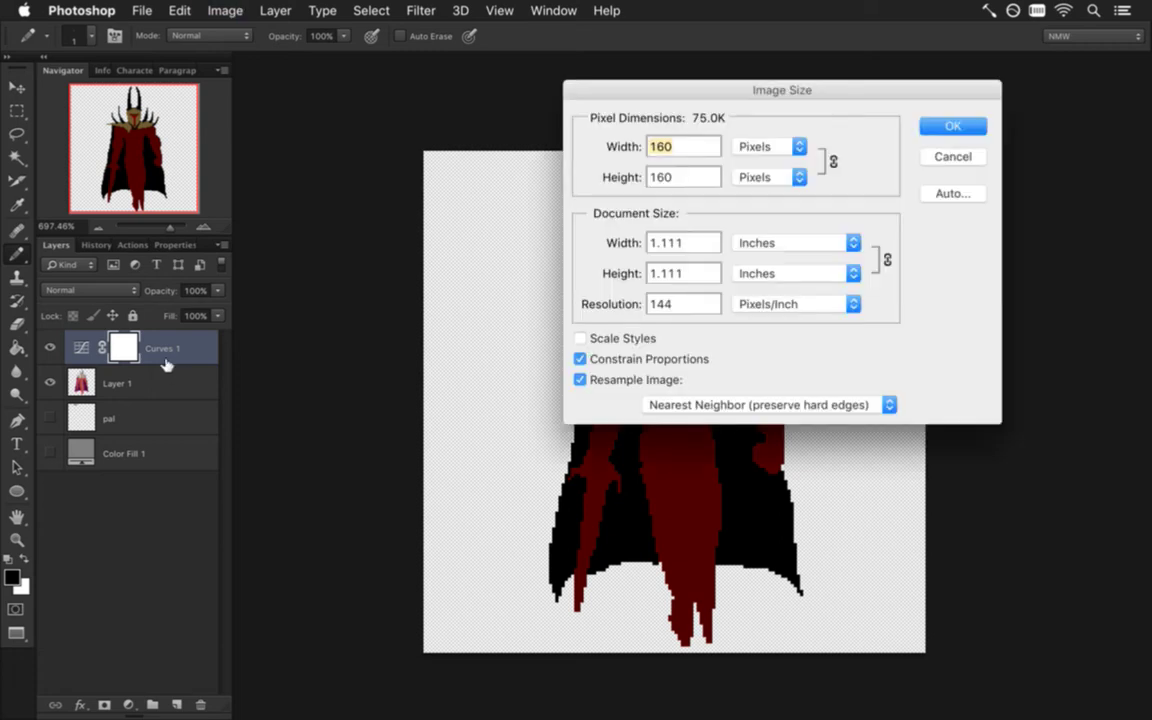
{"action": "key", "text": "Escape"}
{"action": "key", "text": "super+alt+c"}
{"action": "type", "text": "180"}
{"action": "key", "text": "Return"}
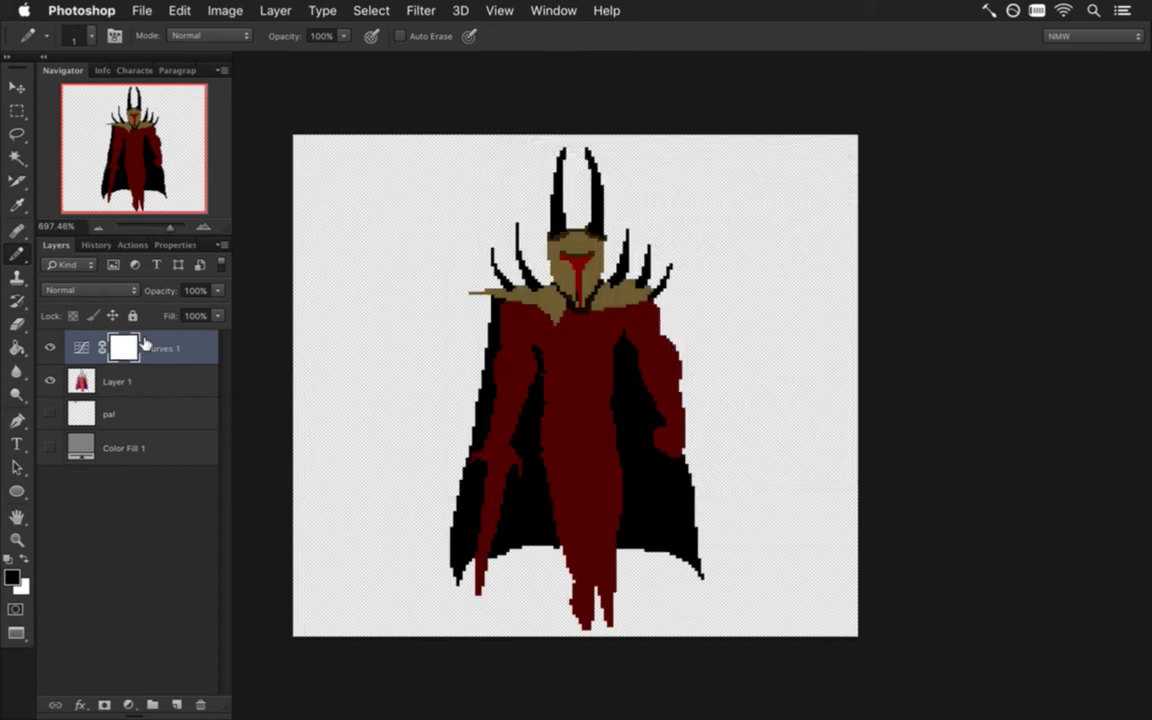
{"action": "left_click_drag", "start_coordinate": [547, 404], "coordinate": [624, 413]}
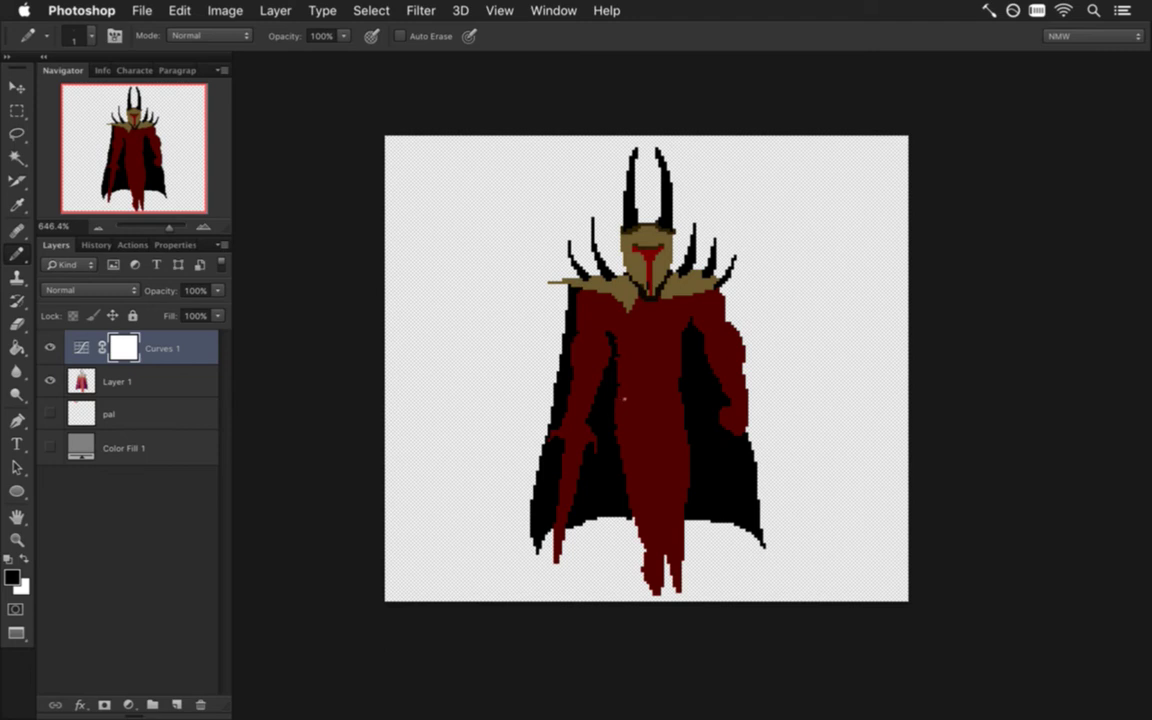
{"action": "key", "text": "super+alt+i"}
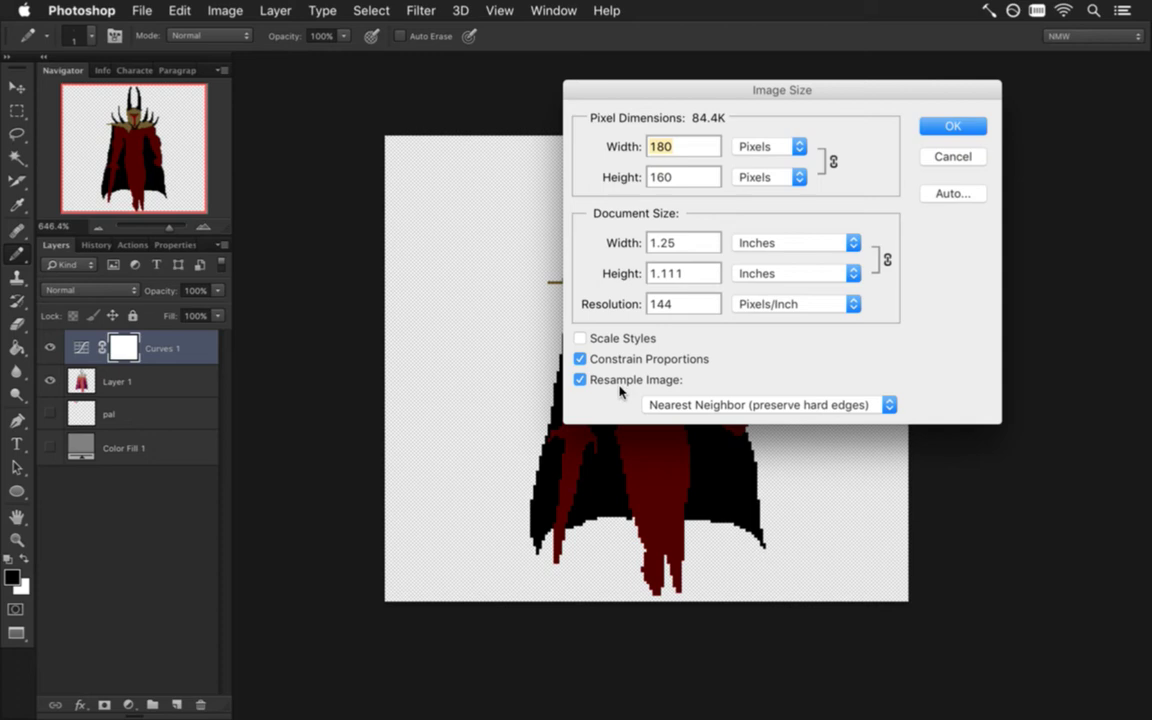
{"action": "type", "text": "200"}
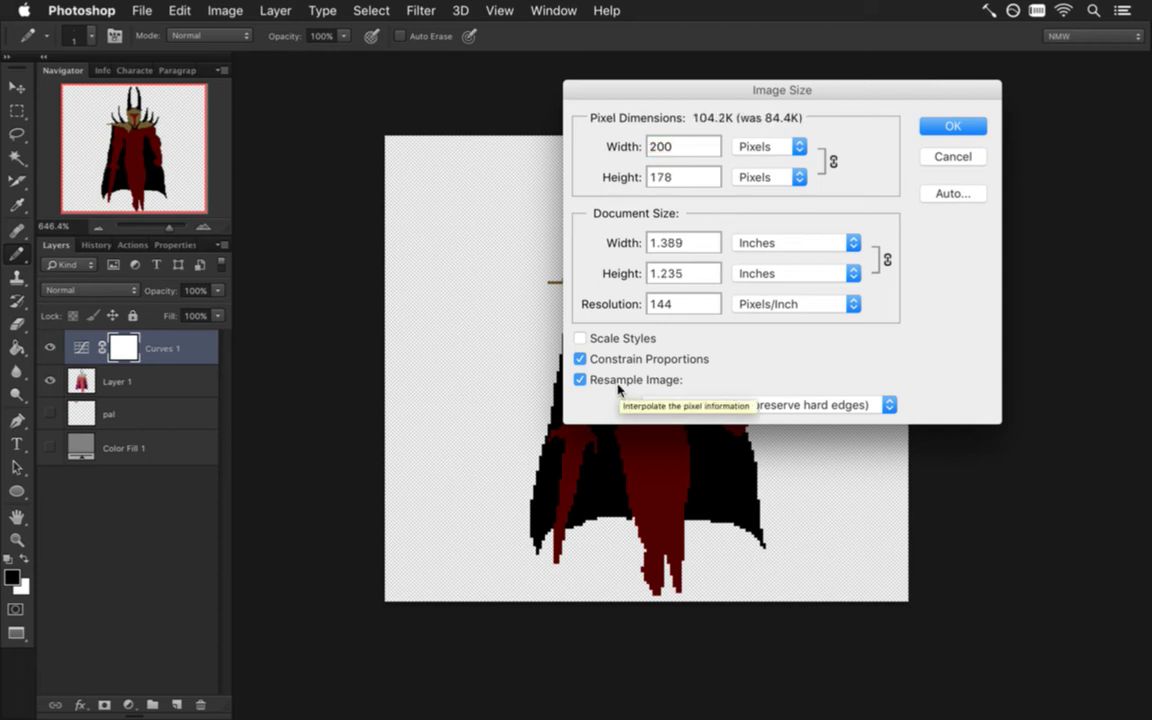
{"action": "key", "text": "Return"}
Step: Try enlarging the canvas to 200 by 180 pixels and undo the resize
{"action": "key", "text": "super+alt+c"}
{"action": "type", "text": "200"}
{"action": "key", "text": "Tab"}
{"action": "type", "text": "180"}
{"action": "key", "text": "Return"}
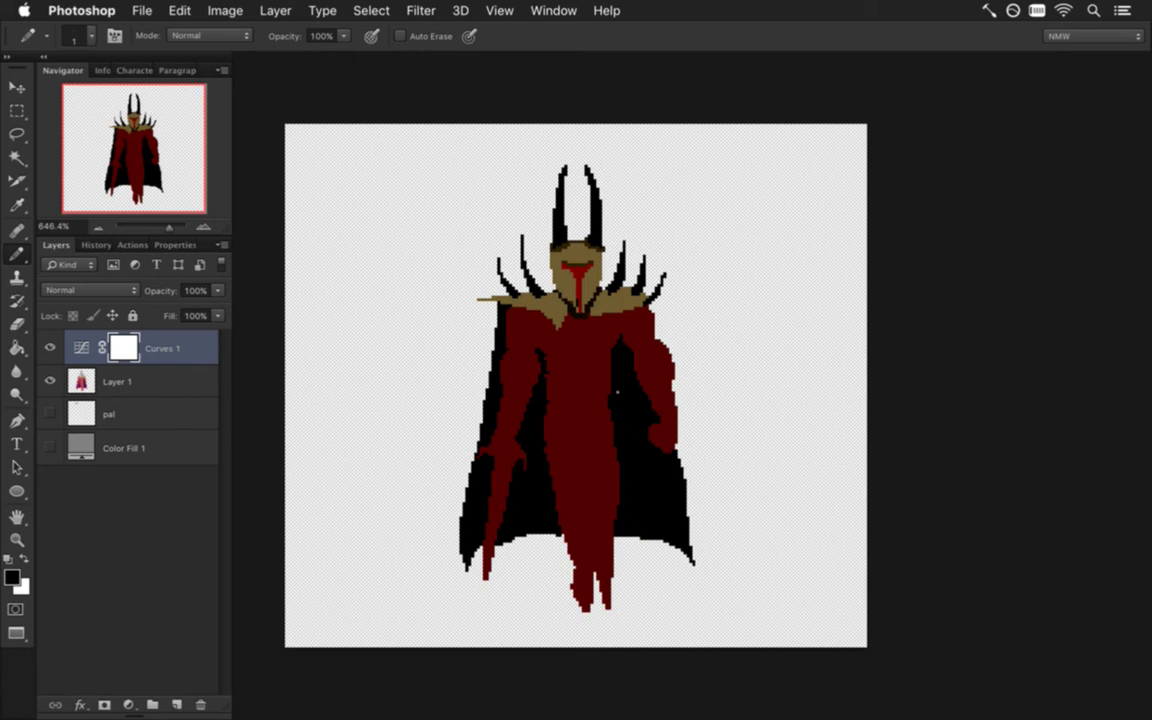
{"action": "key", "text": "super+z"}
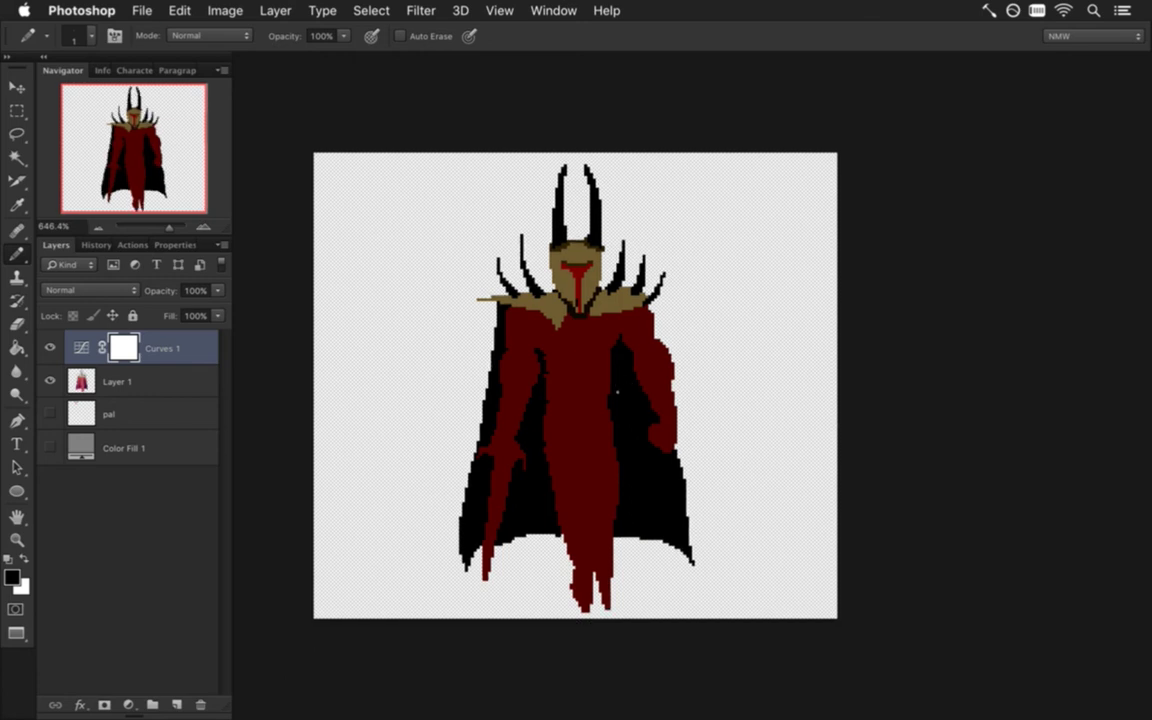
Step: Set the canvas size to 200 by 200 pixels, anchored at the bottom centre so the extra height lies above the figure
{"action": "key", "text": "super+alt+c"}
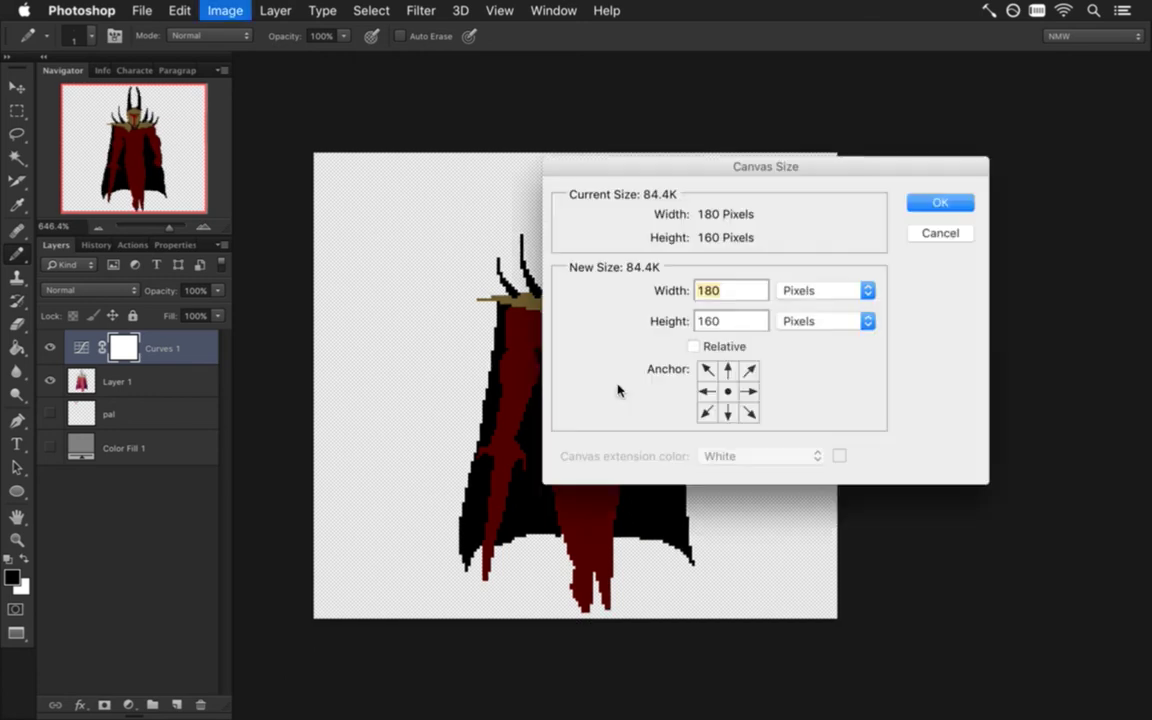
{"action": "type", "text": "200"}
{"action": "key", "text": "Tab"}
{"action": "type", "text": "200"}
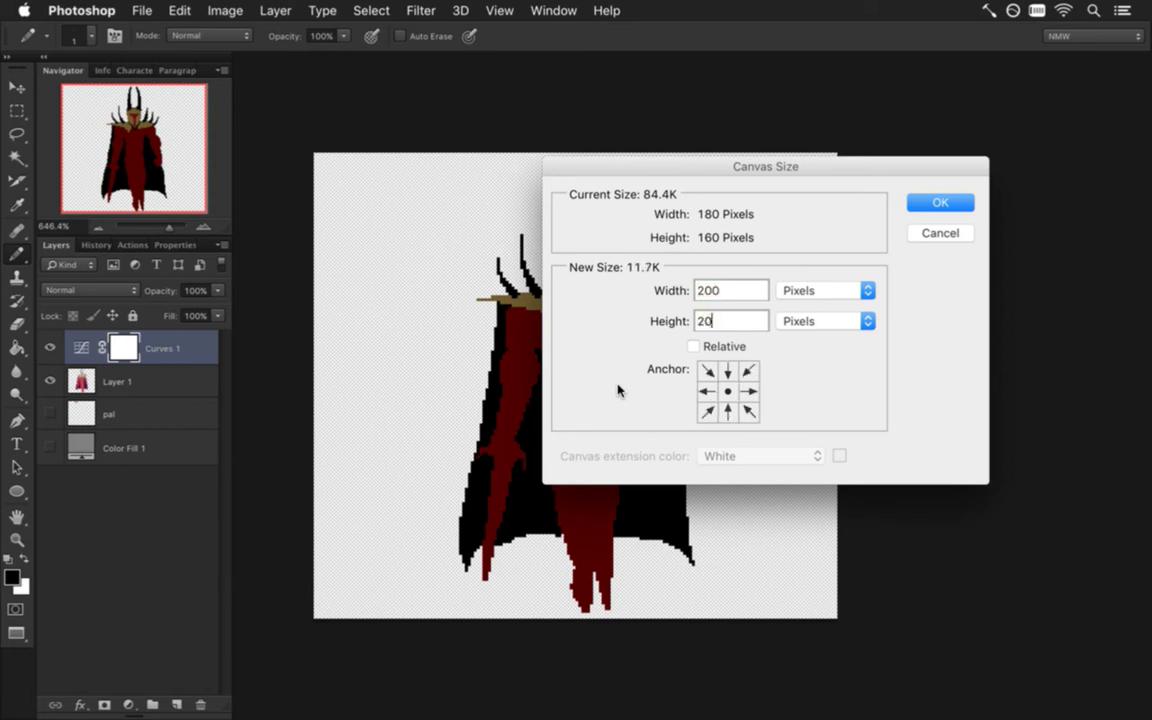
{"action": "left_click", "coordinate": [941, 202]}
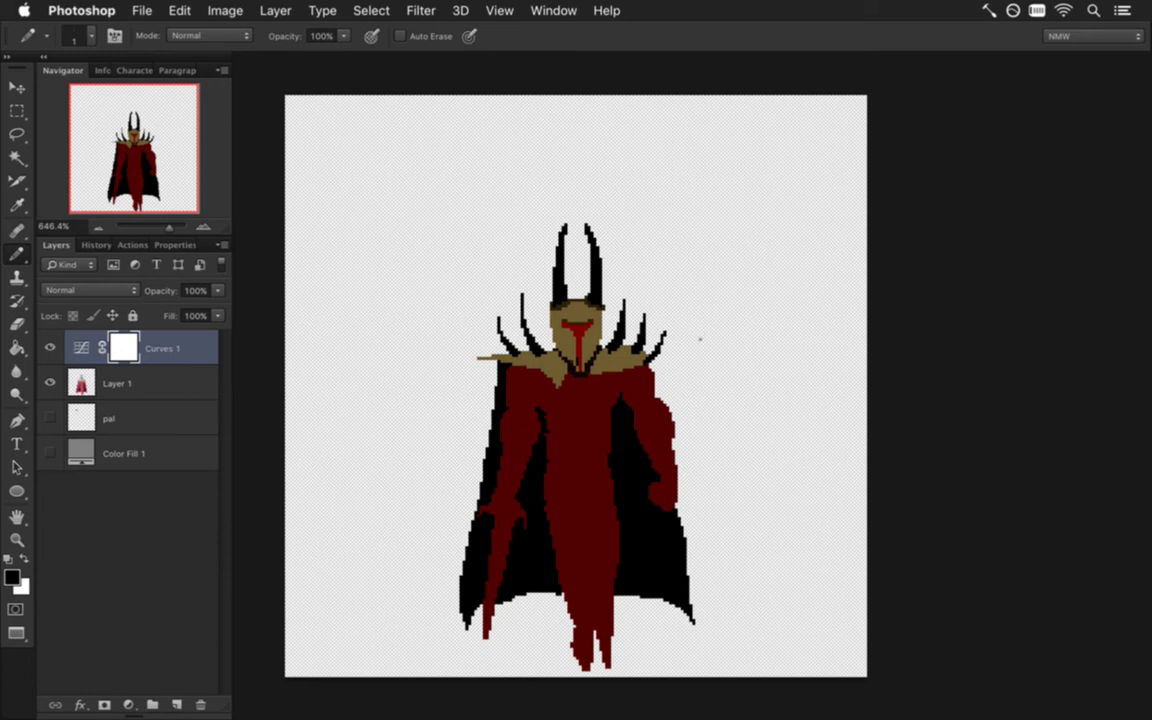
Step: Hide the Curves 1 adjustment layer and select the figure's purple cape by colour with the Magic Wand
{"action": "scroll", "coordinate": [660, 400], "scroll_direction": "down", "scroll_amount": 3}
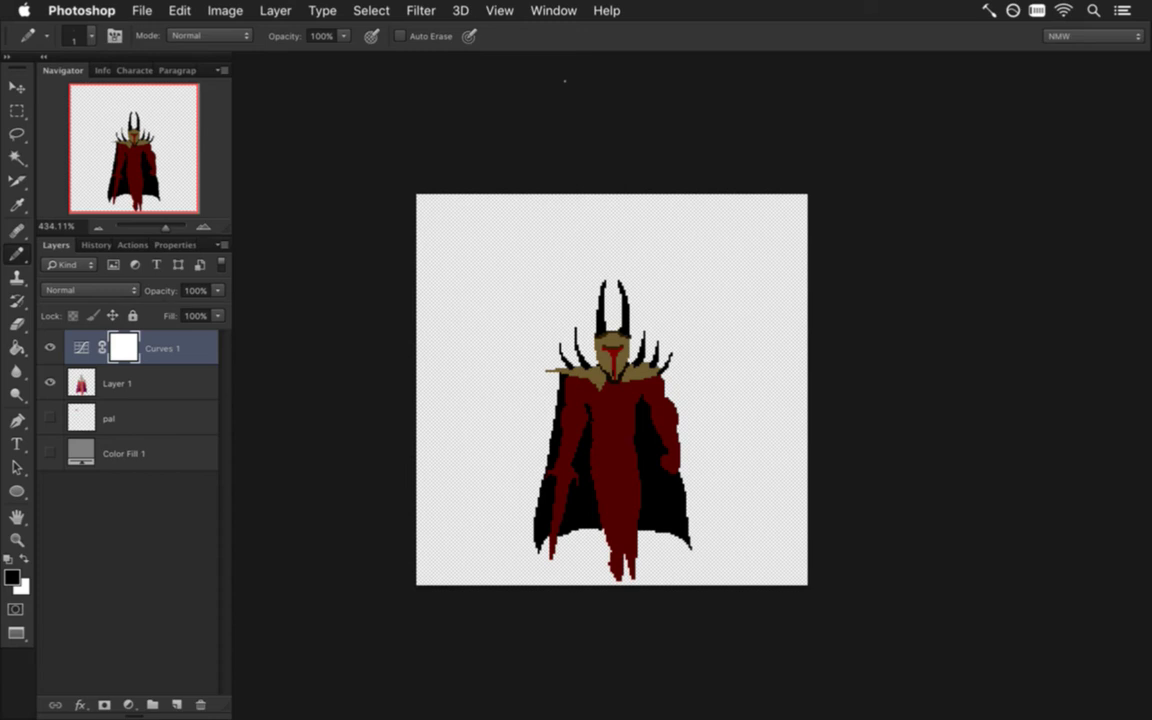
{"action": "left_click_drag", "start_coordinate": [618, 457], "coordinate": [645, 458]}
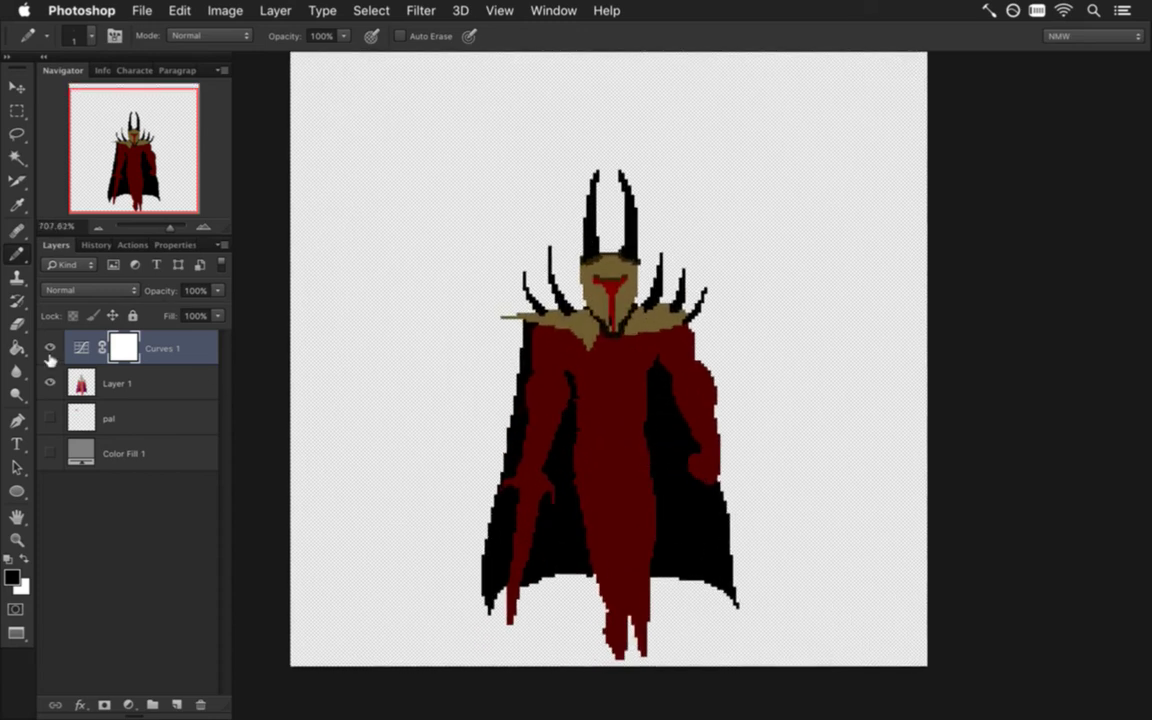
{"action": "left_click", "coordinate": [50, 347]}
{"action": "key", "text": "m"}
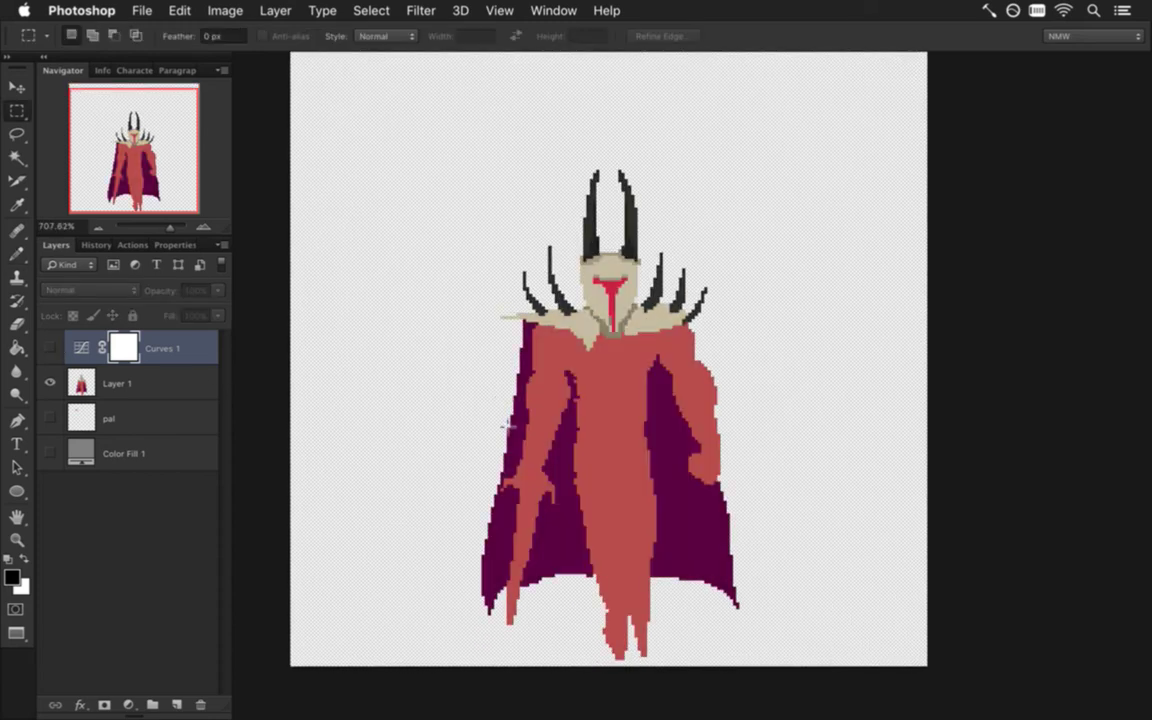
{"action": "left_click", "coordinate": [17, 157]}
{"action": "left_click", "coordinate": [529, 548]}
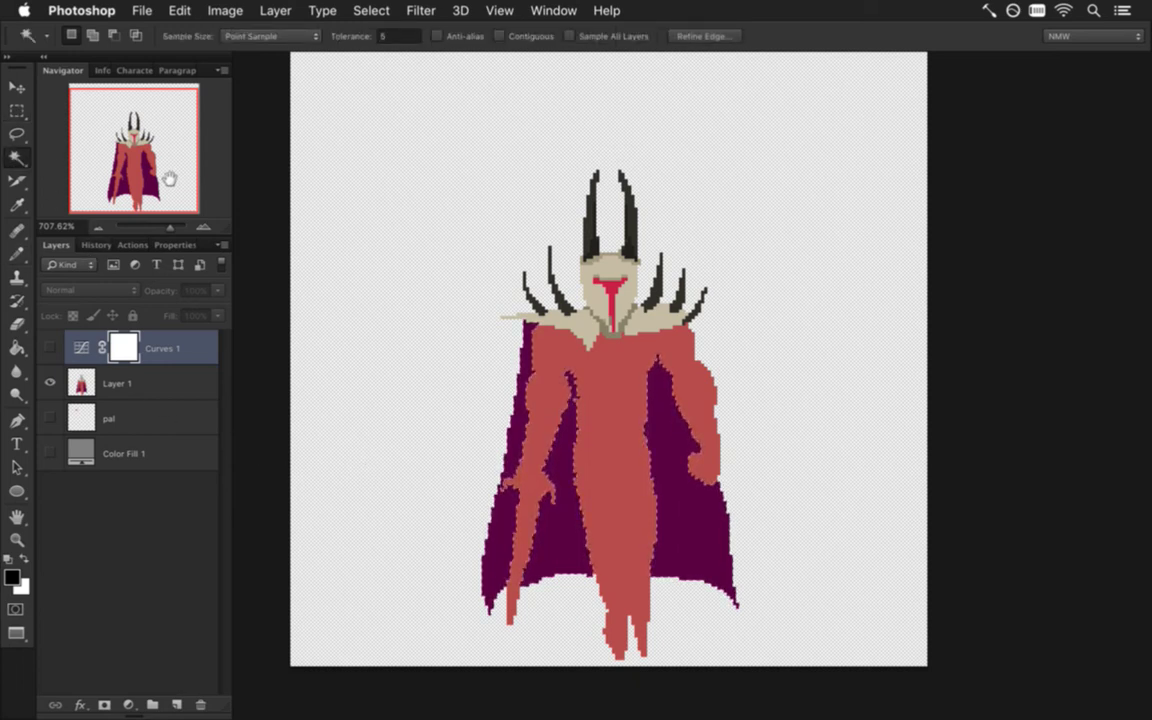
Step: Erase the purple cape around the sword arm on Layer 1 and sample the figure's red body colour
{"action": "key", "text": "e"}
{"action": "key", "text": "b"}
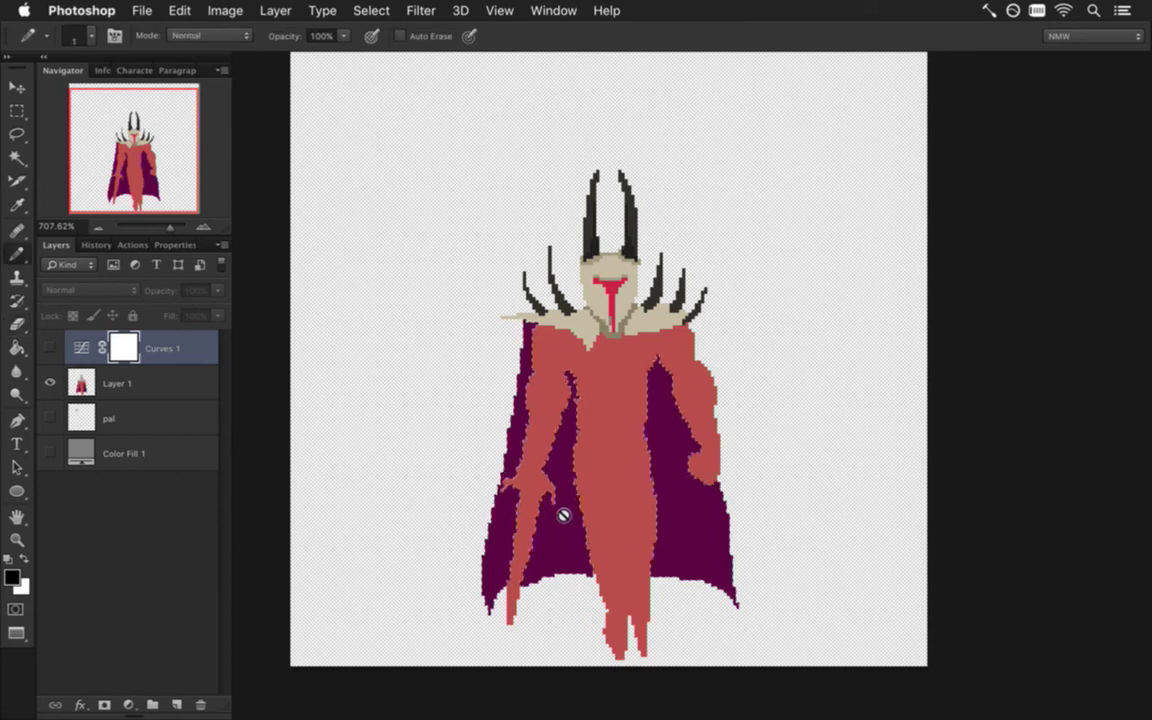
{"action": "key", "text": "e"}
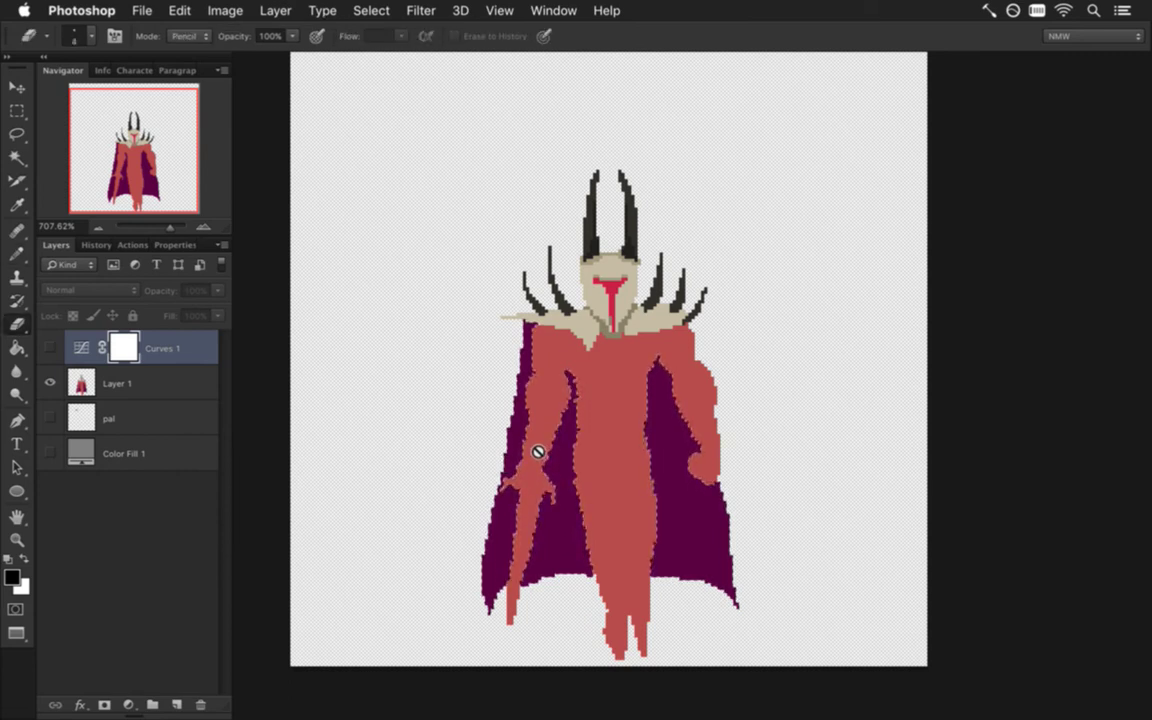
{"action": "left_click", "coordinate": [168, 384]}
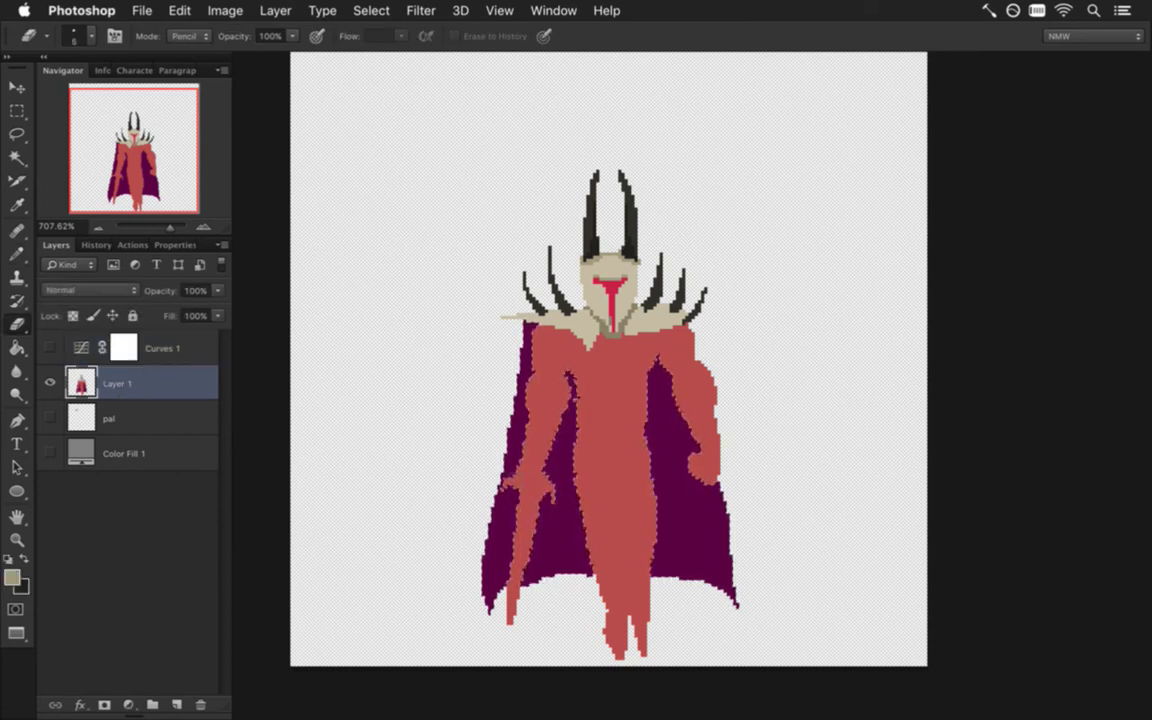
{"action": "mouse_move", "coordinate": [513, 470]}
{"action": "left_mouse_down"}
{"action": "mouse_move", "coordinate": [520, 380]}
{"action": "mouse_move", "coordinate": [489, 612]}
{"action": "mouse_move", "coordinate": [571, 540]}
{"action": "mouse_move", "coordinate": [564, 458]}
{"action": "left_mouse_up"}
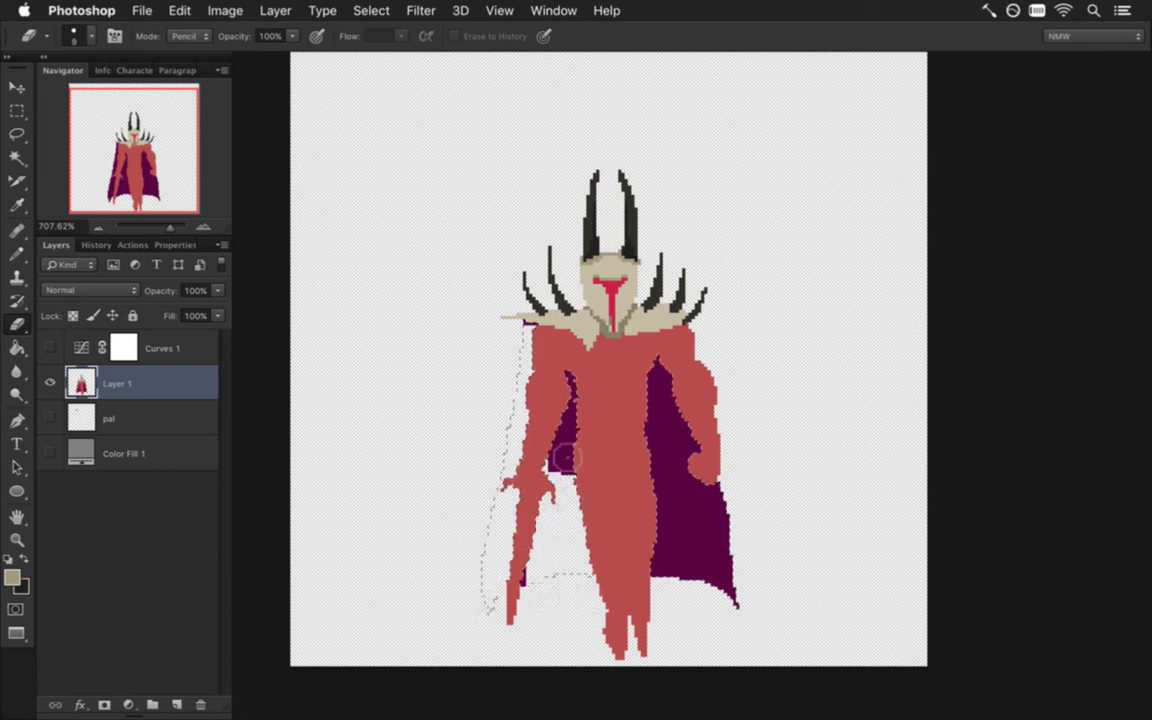
{"action": "key", "text": "m"}
{"action": "key", "text": "i"}
{"action": "left_click", "coordinate": [560, 391]}
Step: Select the whole sword arm up to the shoulder with the rectangular marquee, leaving the torso out
{"action": "key", "text": "m"}
{"action": "left_click_drag", "start_coordinate": [481, 650], "coordinate": [573, 374]}
{"action": "key", "text": "v"}
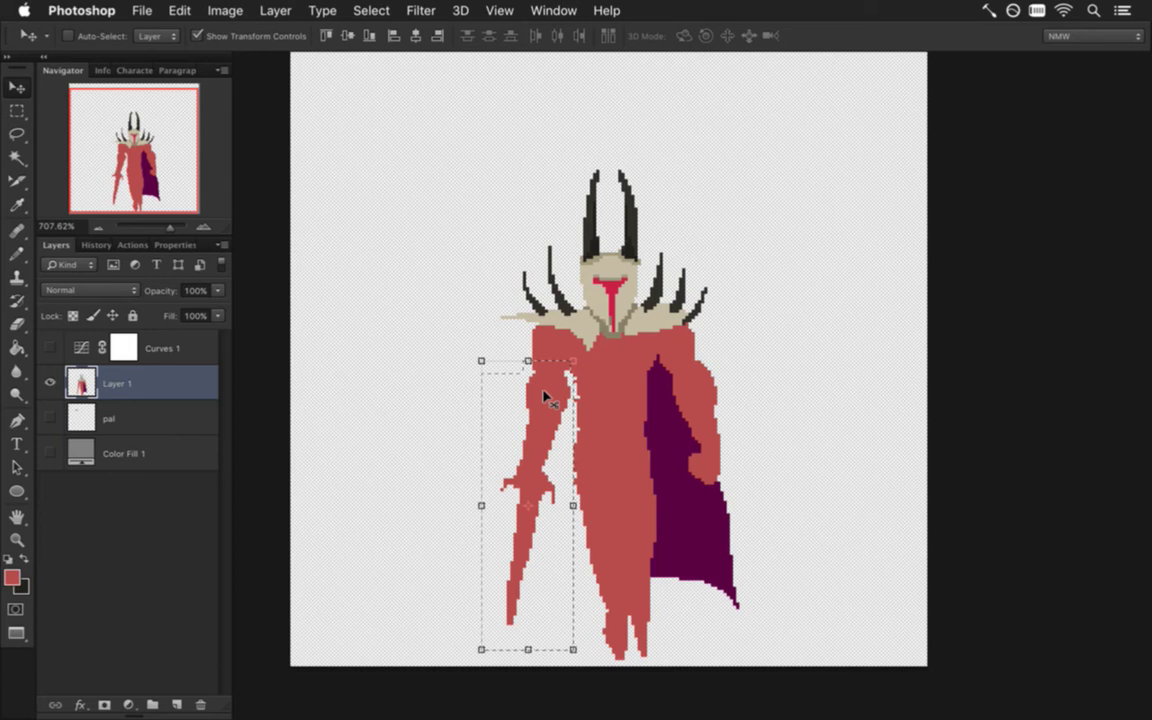
{"action": "key", "text": "m"}
{"action": "left_click_drag", "start_coordinate": [527, 370], "coordinate": [583, 330]}
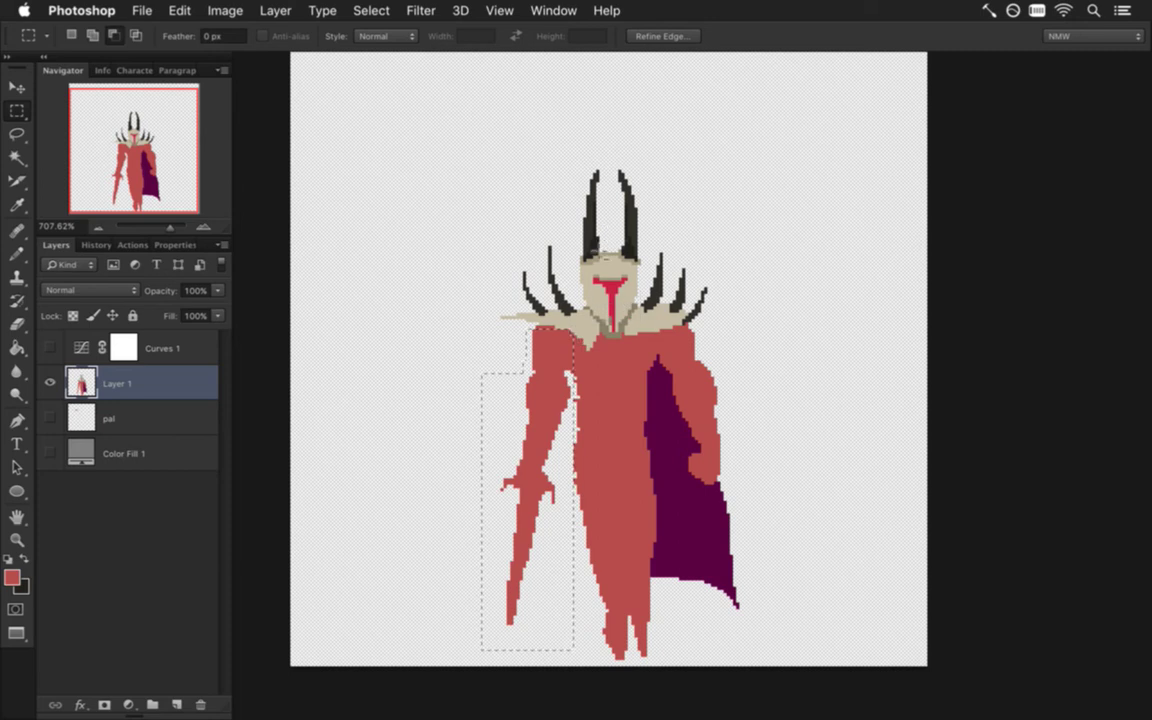
Step: Try rotating the selected sword arm to 66.33° and nudging it into place beside the shoulder, then undo the transform
{"action": "key", "text": "v"}
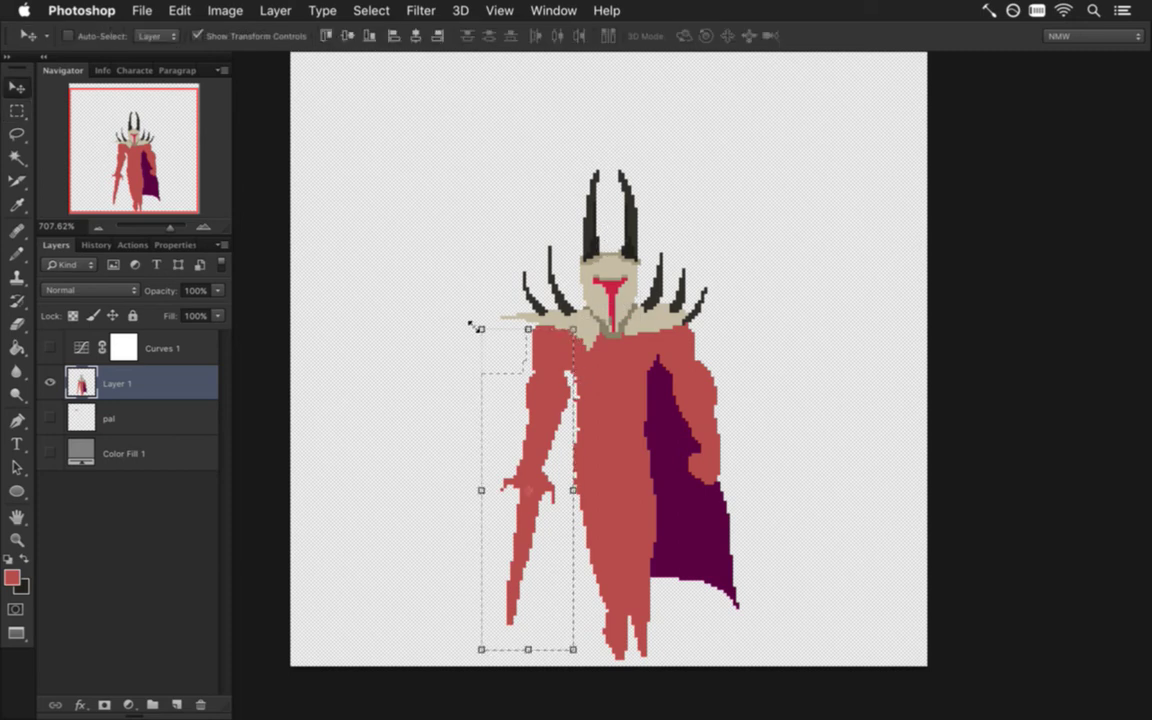
{"action": "left_click_drag", "start_coordinate": [475, 313], "coordinate": [710, 318]}
{"action": "left_click_drag", "start_coordinate": [640, 425], "coordinate": [522, 336]}
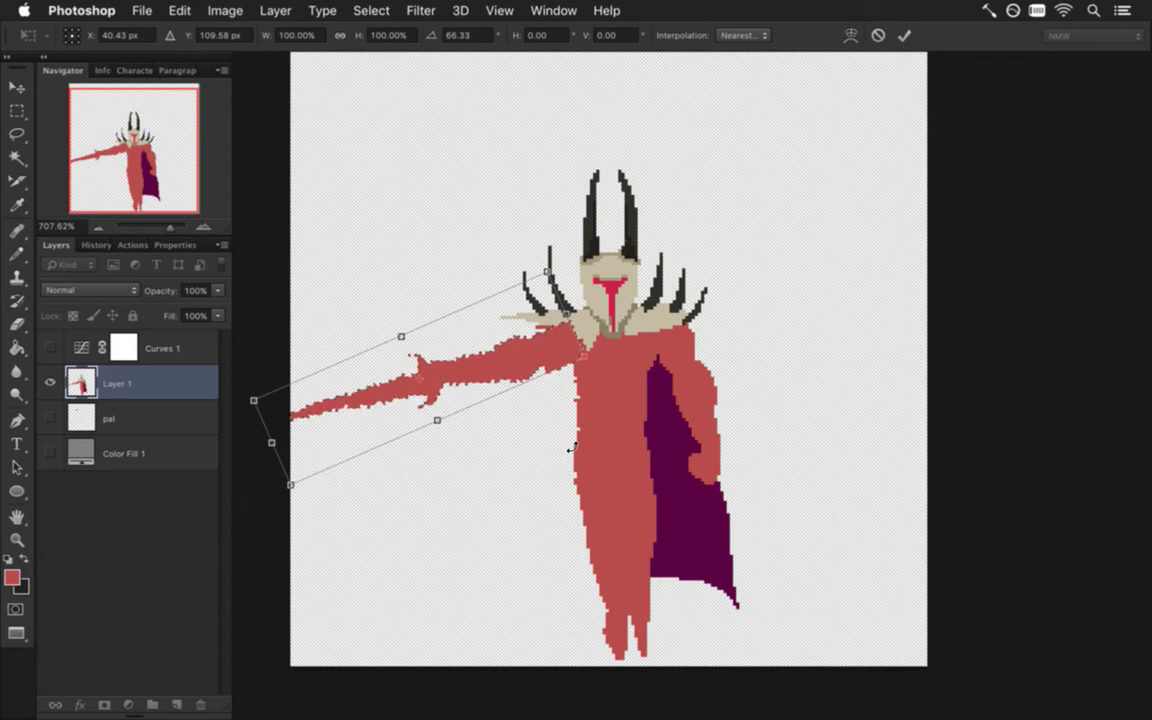
{"action": "key", "text": "Right"}
{"action": "key", "text": "Left"}
{"action": "key", "text": "Left"}
{"action": "key", "text": "Left"}
{"action": "key", "text": "Down"}
{"action": "key", "text": "Down"}
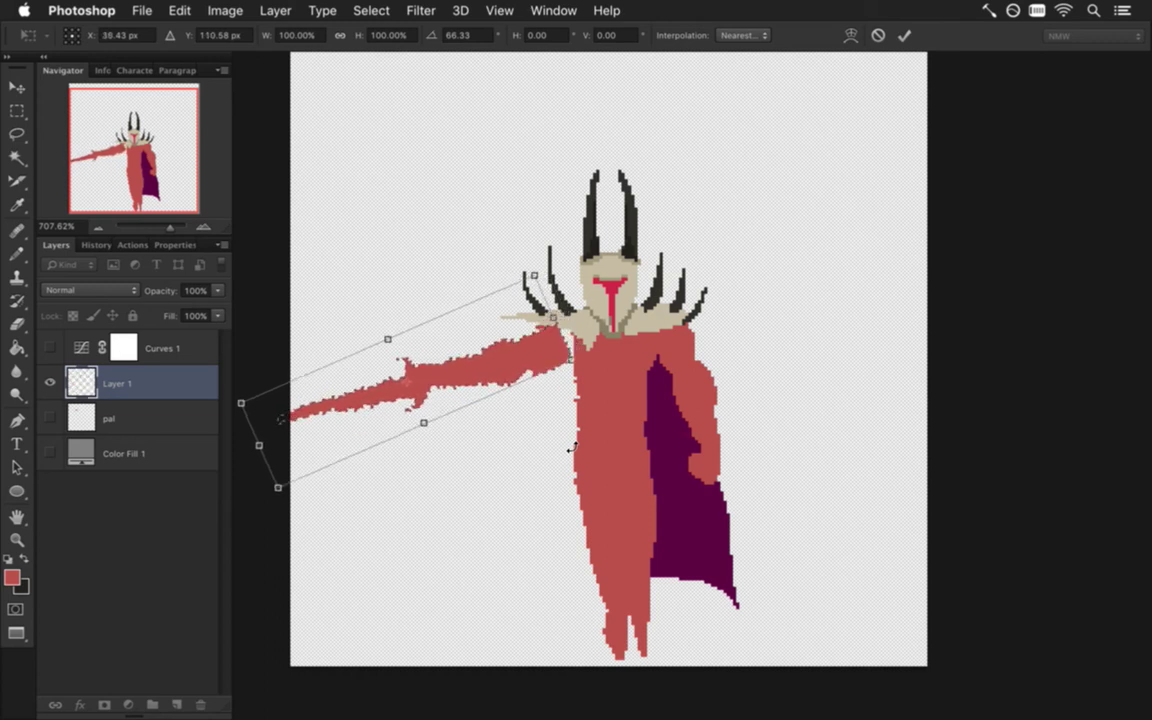
{"action": "key", "text": "Left"}
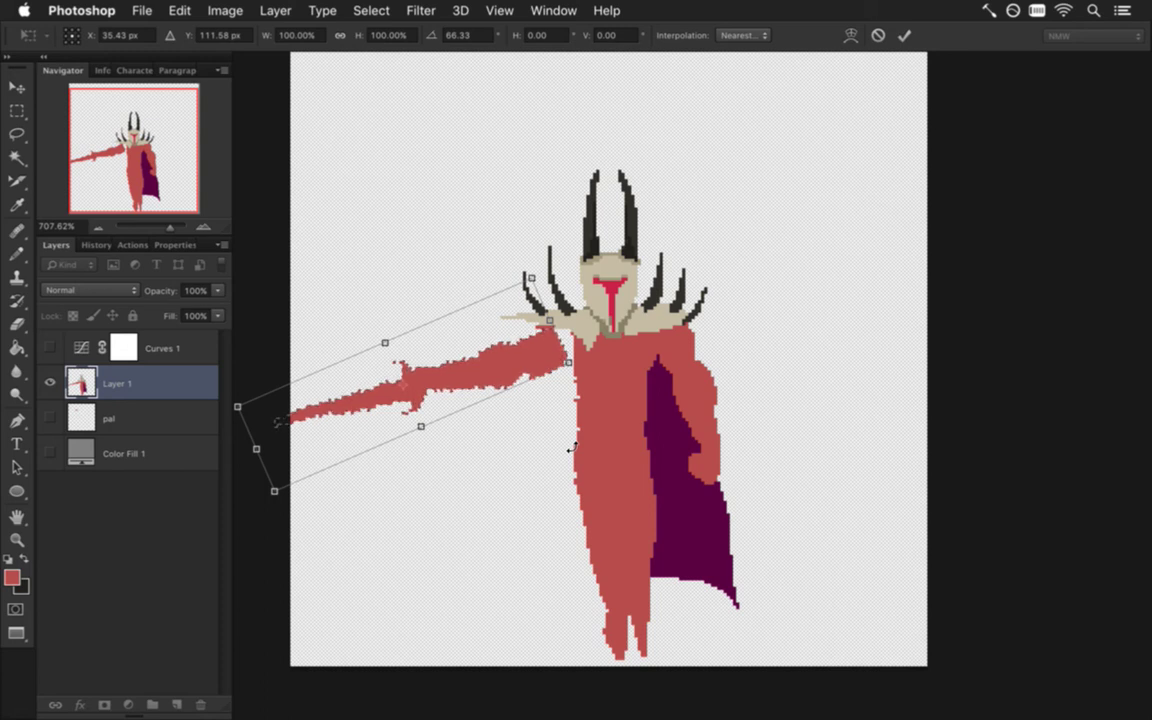
{"action": "key", "text": "Right"}
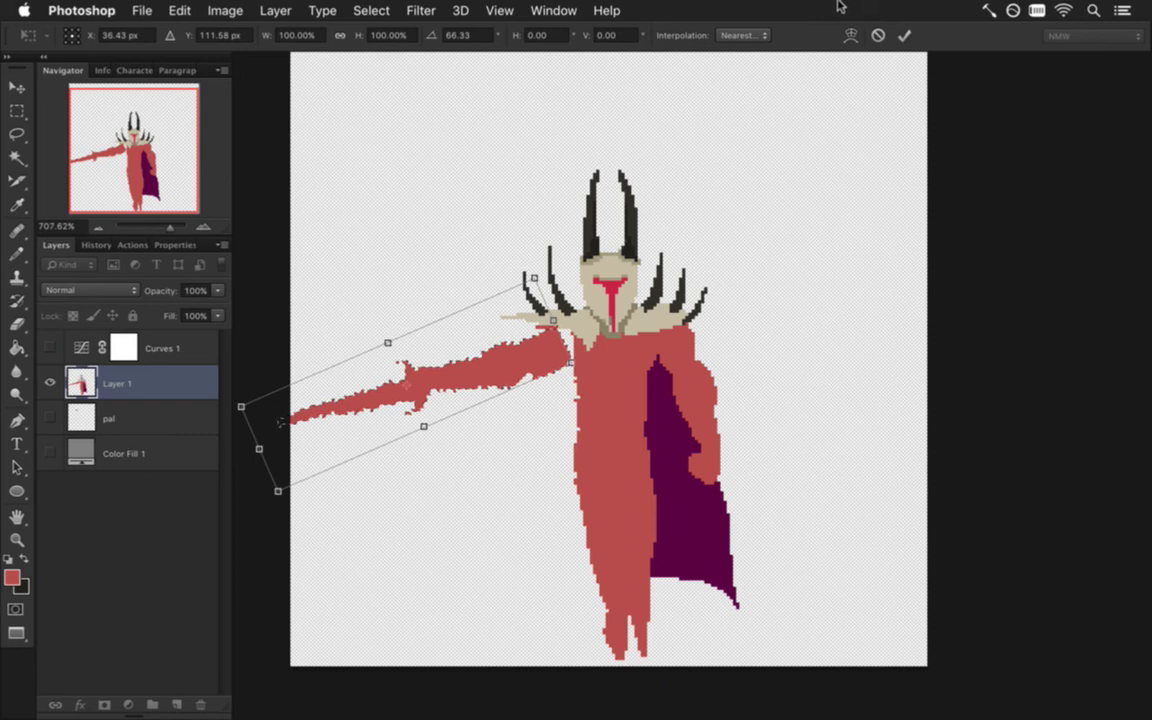
{"action": "key", "text": "Left"}
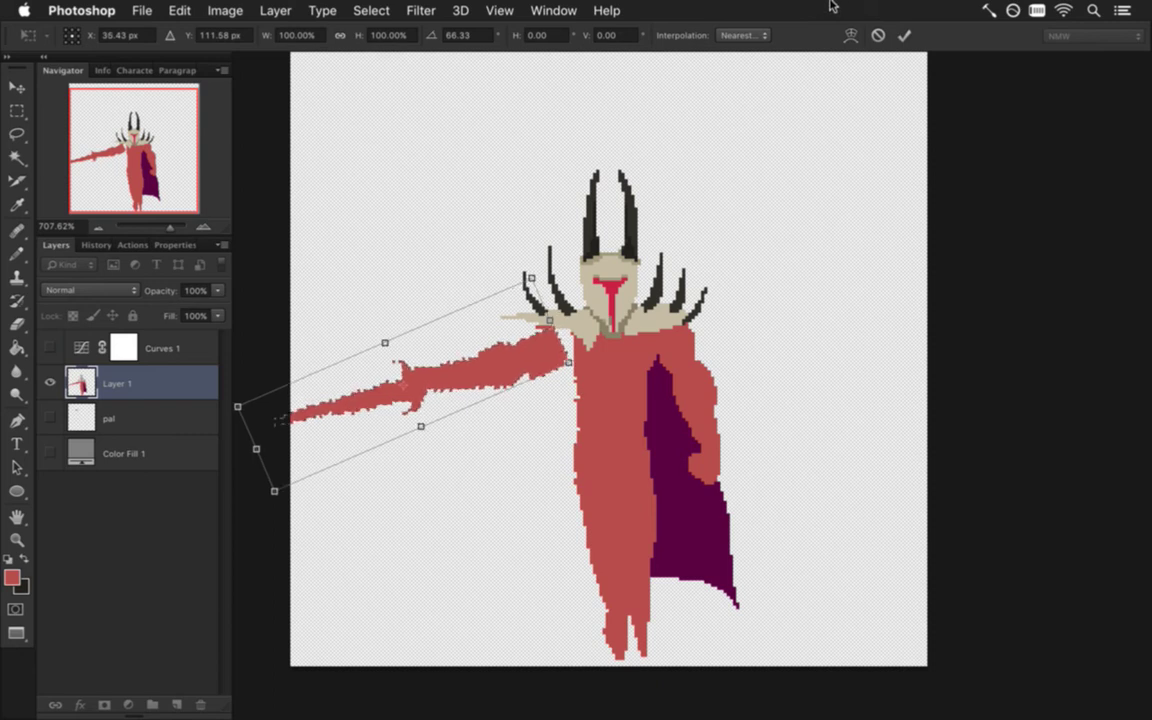
{"action": "left_click", "coordinate": [903, 38]}
{"action": "key", "text": "m"}
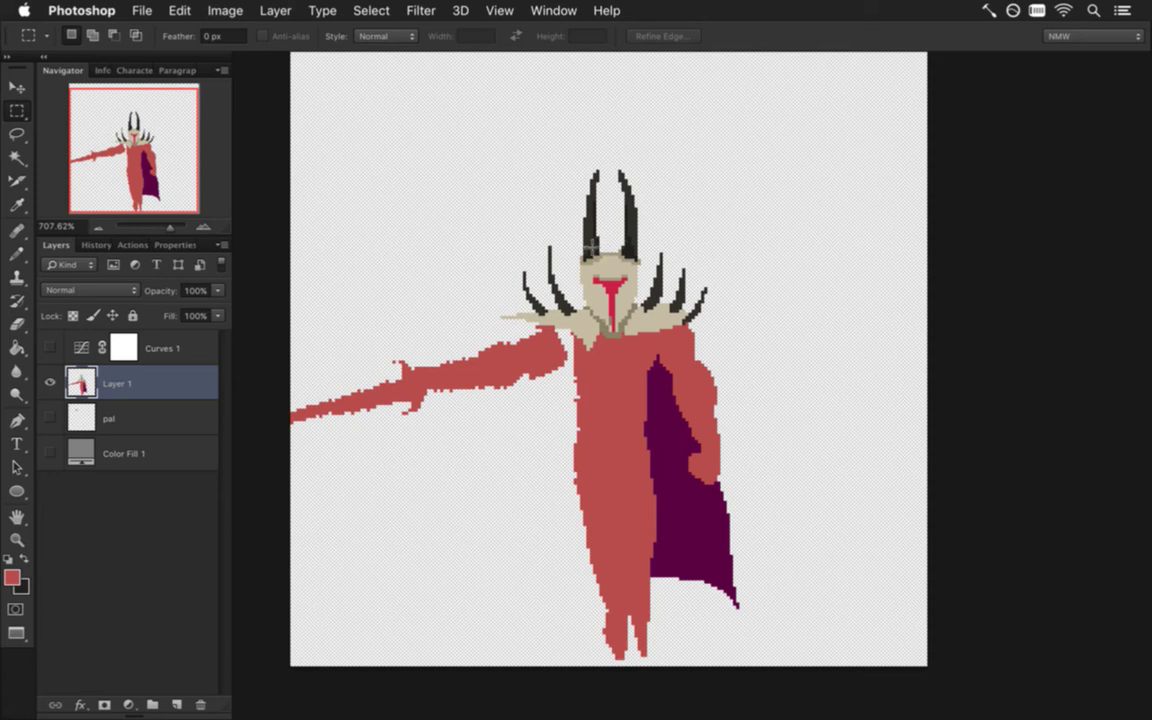
{"action": "key", "text": "super+z"}
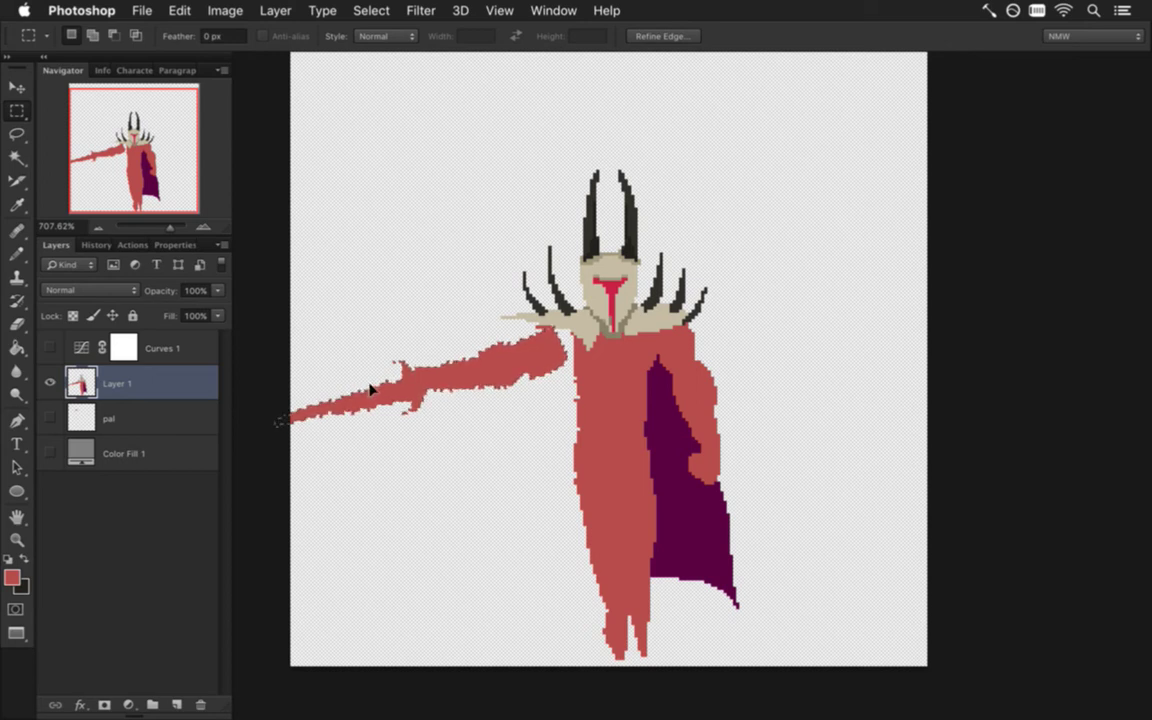
{"action": "key", "text": "alt+super+z"}
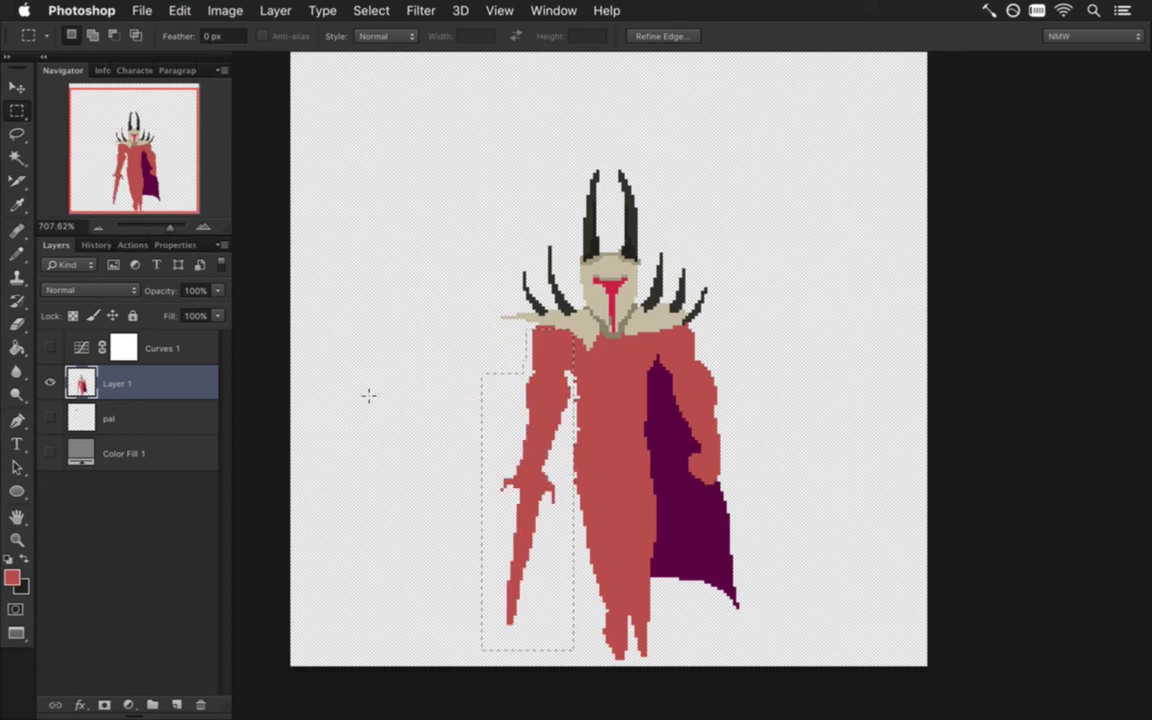
Step: Cut the selected sword arm onto its own layer and shift both figure layers right and slightly up
{"action": "right_click", "coordinate": [550, 369]}
{"action": "left_click", "coordinate": [655, 512]}
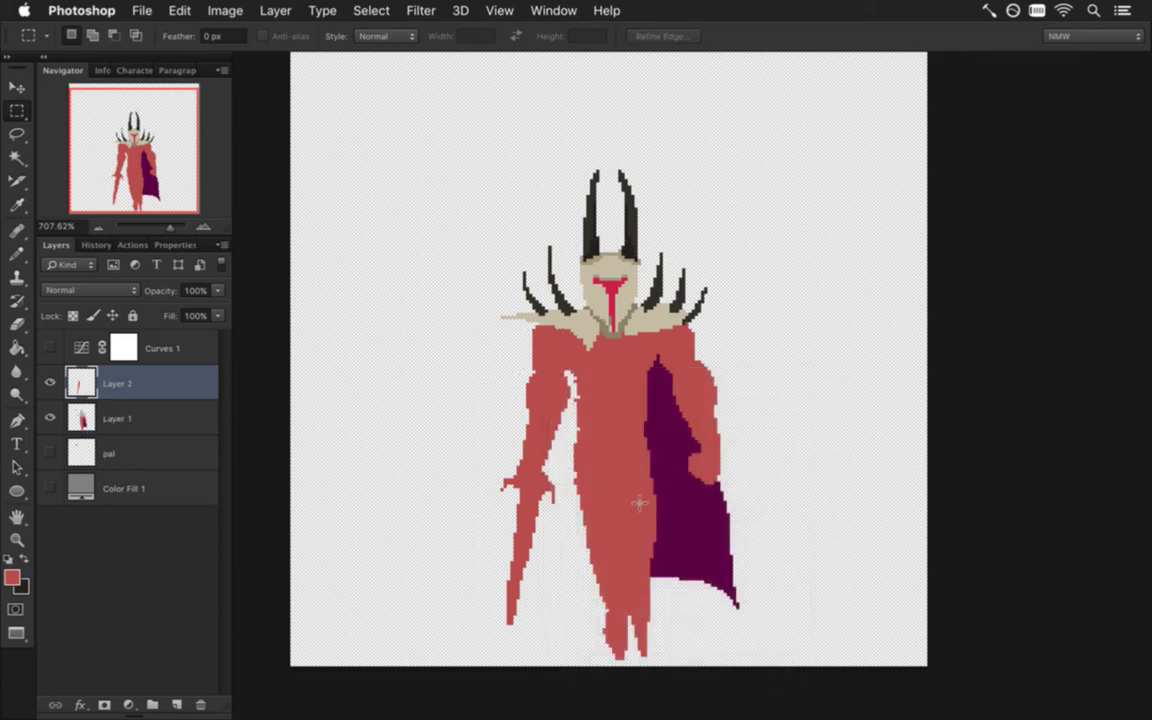
{"action": "left_click", "coordinate": [185, 420], "text": "shift"}
{"action": "key", "text": "v"}
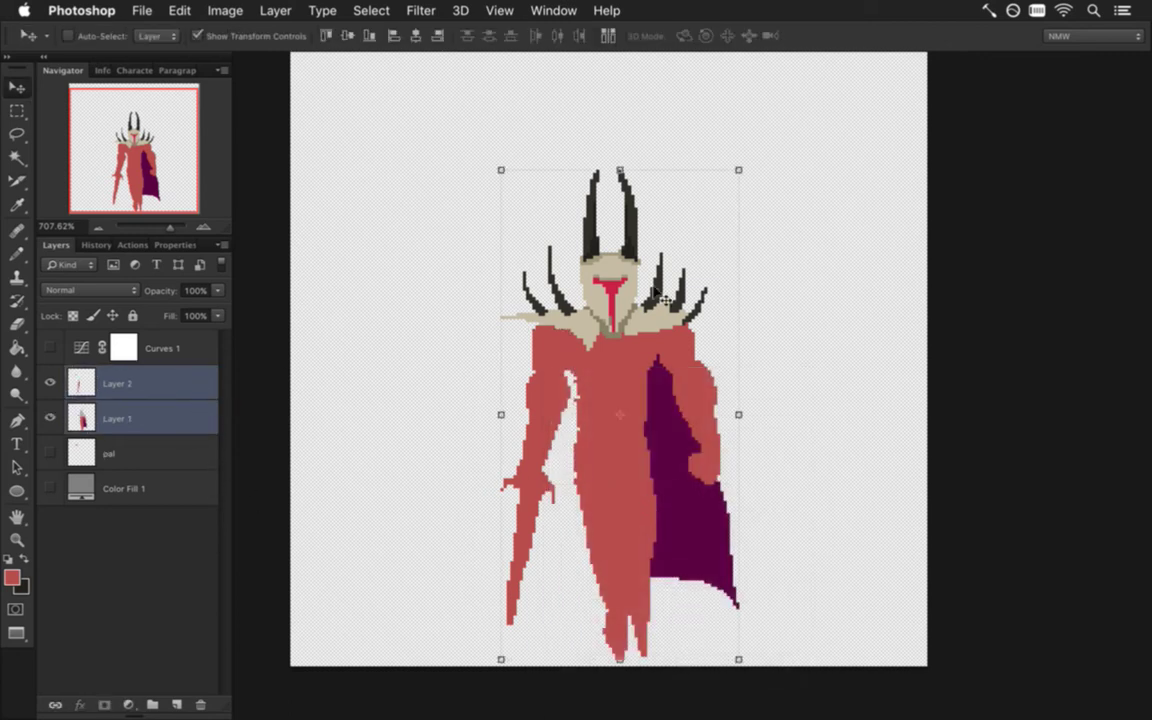
{"action": "left_click_drag", "start_coordinate": [674, 334], "coordinate": [704, 330]}
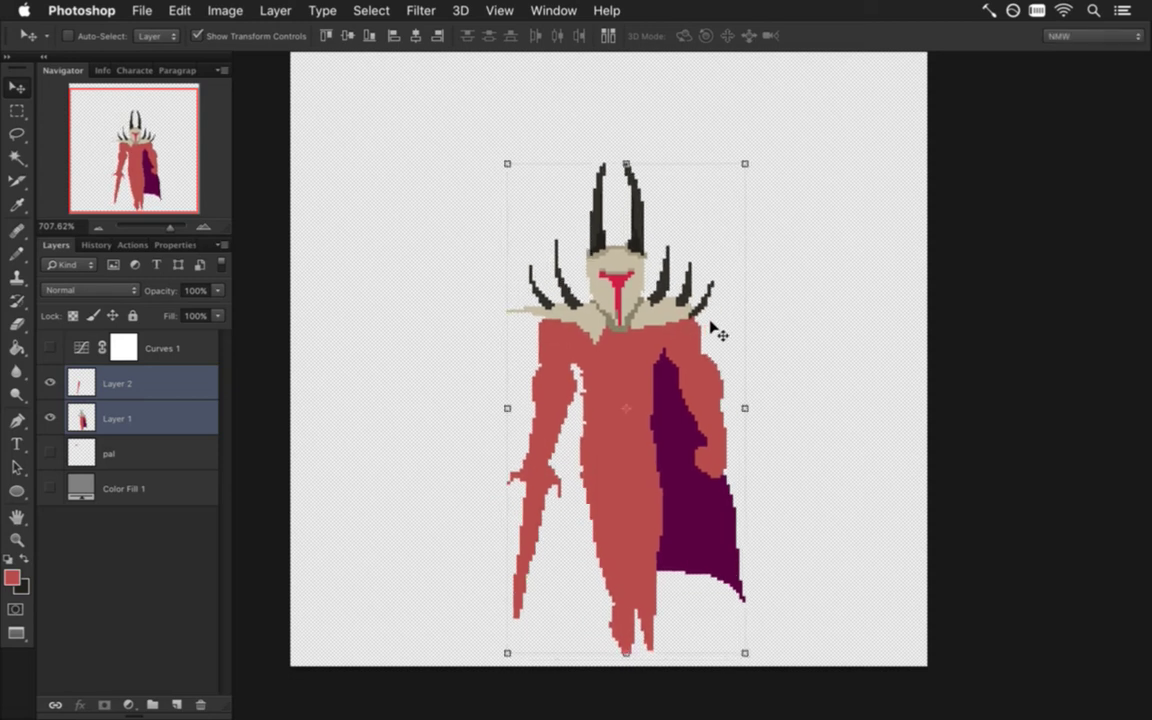
{"action": "key", "text": "Right"}
{"action": "key", "text": "Right"}
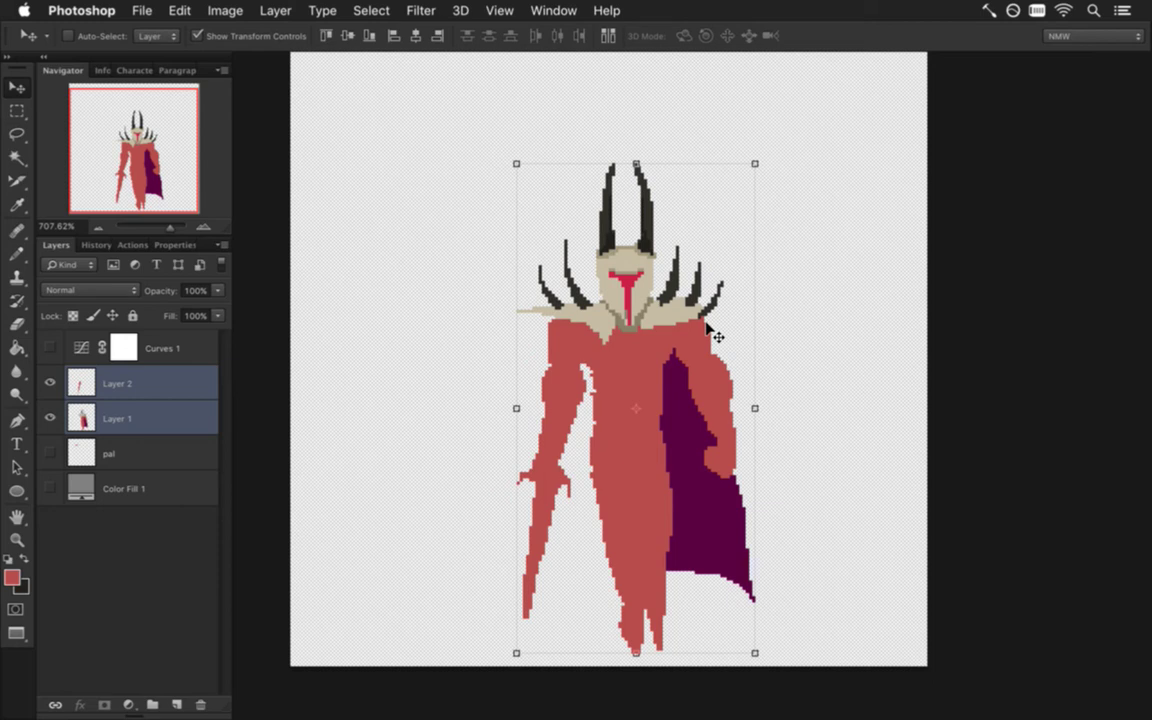
{"action": "key", "text": "m"}
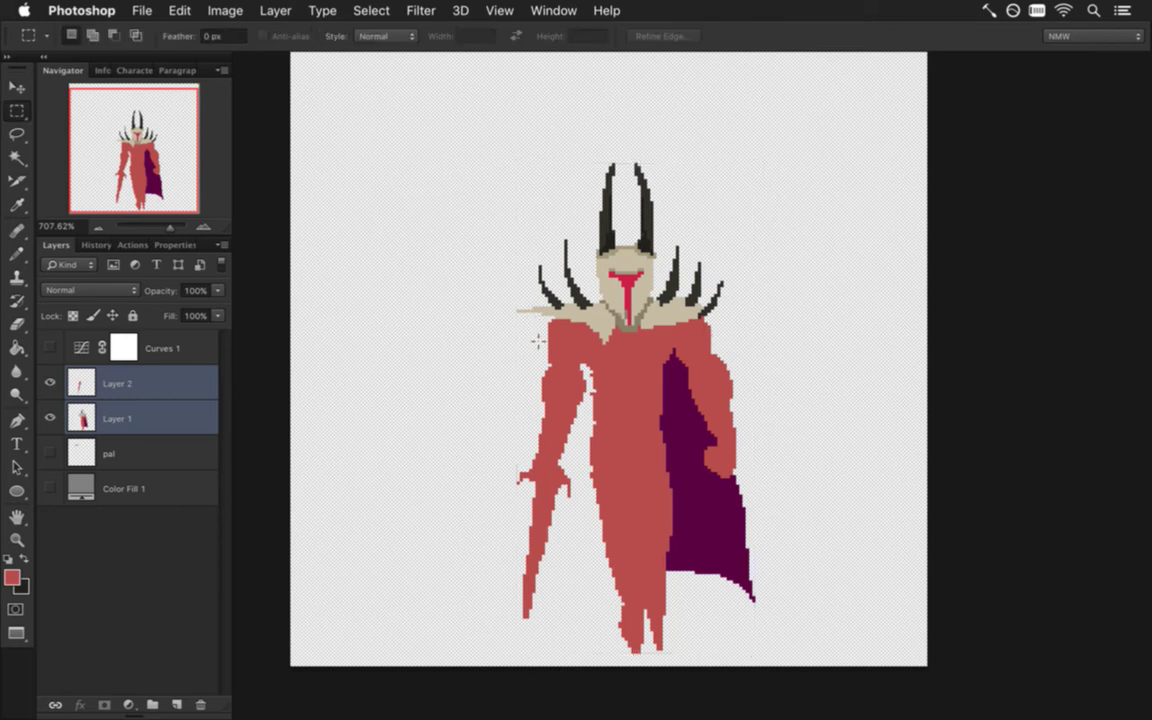
Step: Rotate the sword arm on Layer 2 to 70.83° so it stretches outward, and position it against the shoulder
{"action": "left_click", "coordinate": [140, 380]}
{"action": "key", "text": "v"}
{"action": "mouse_move", "coordinate": [497, 302]}
{"action": "left_mouse_down"}
{"action": "mouse_move", "coordinate": [572, 297]}
{"action": "mouse_move", "coordinate": [518, 305]}
{"action": "left_mouse_up"}
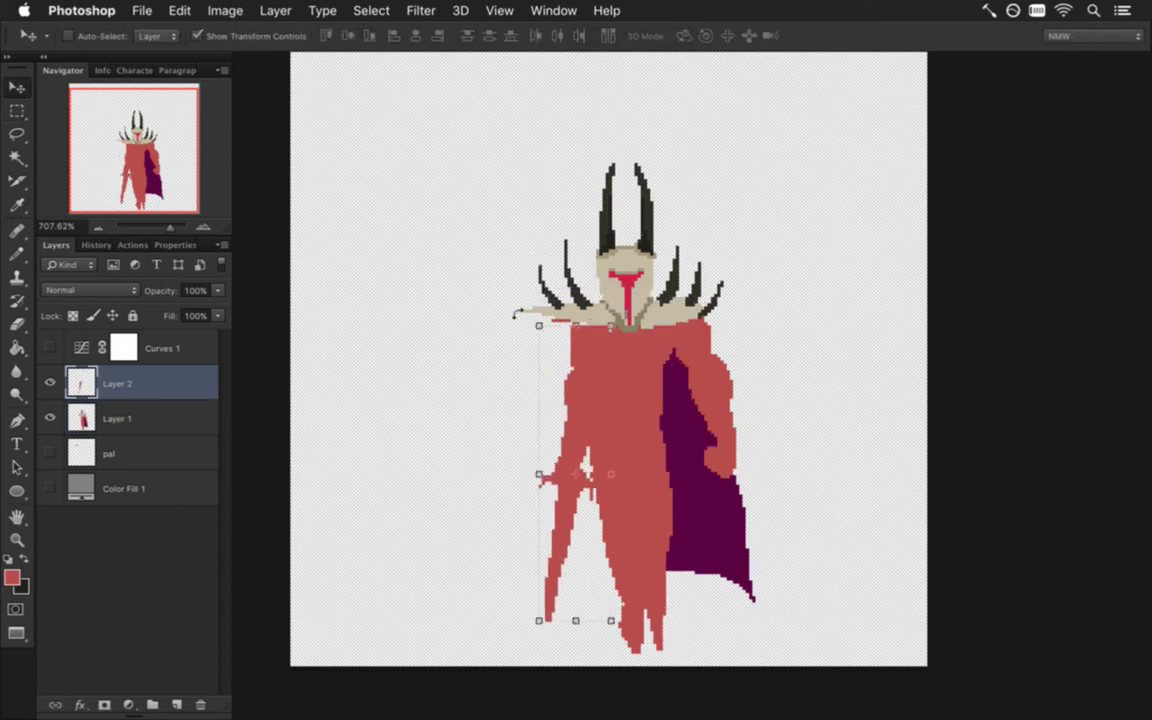
{"action": "left_click_drag", "start_coordinate": [521, 303], "coordinate": [535, 336]}
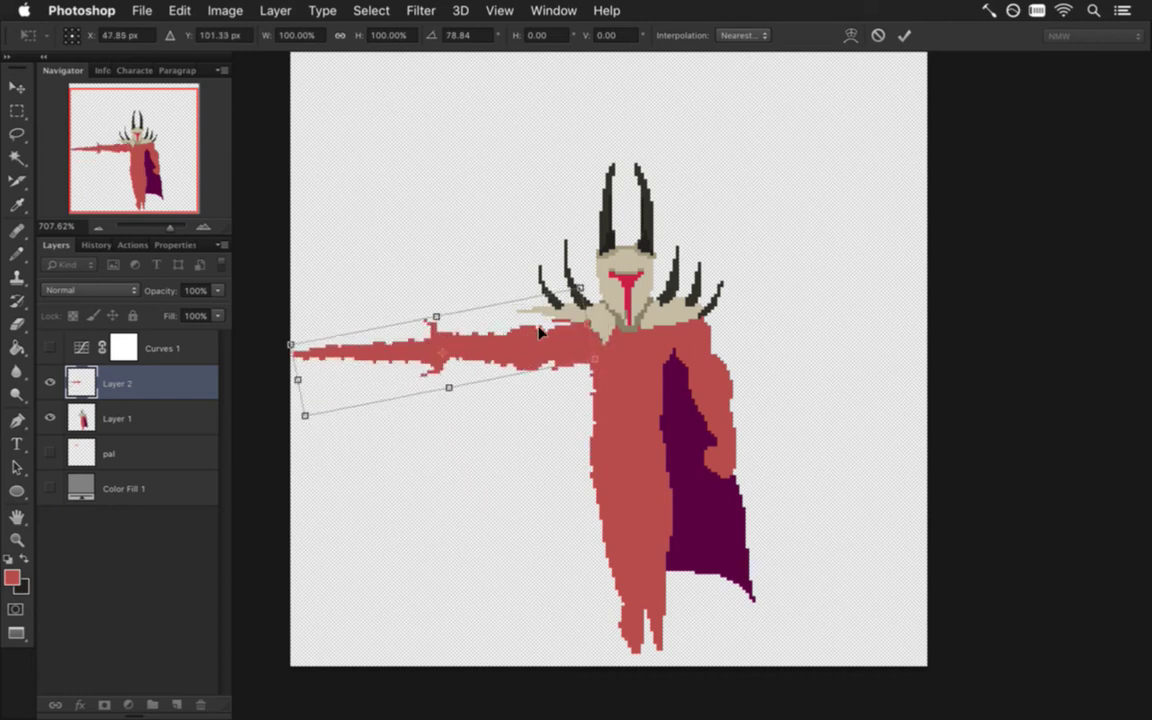
{"action": "left_click_drag", "start_coordinate": [283, 313], "coordinate": [280, 345]}
{"action": "left_click_drag", "start_coordinate": [487, 361], "coordinate": [478, 365]}
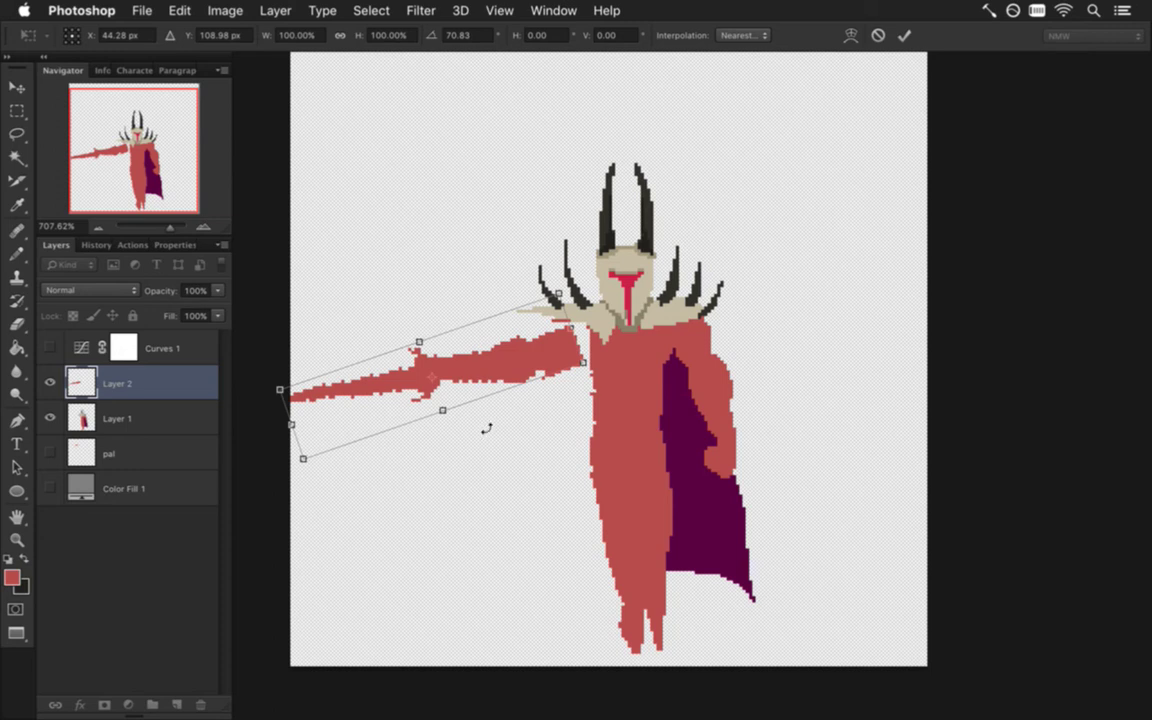
{"action": "left_click", "coordinate": [903, 35]}
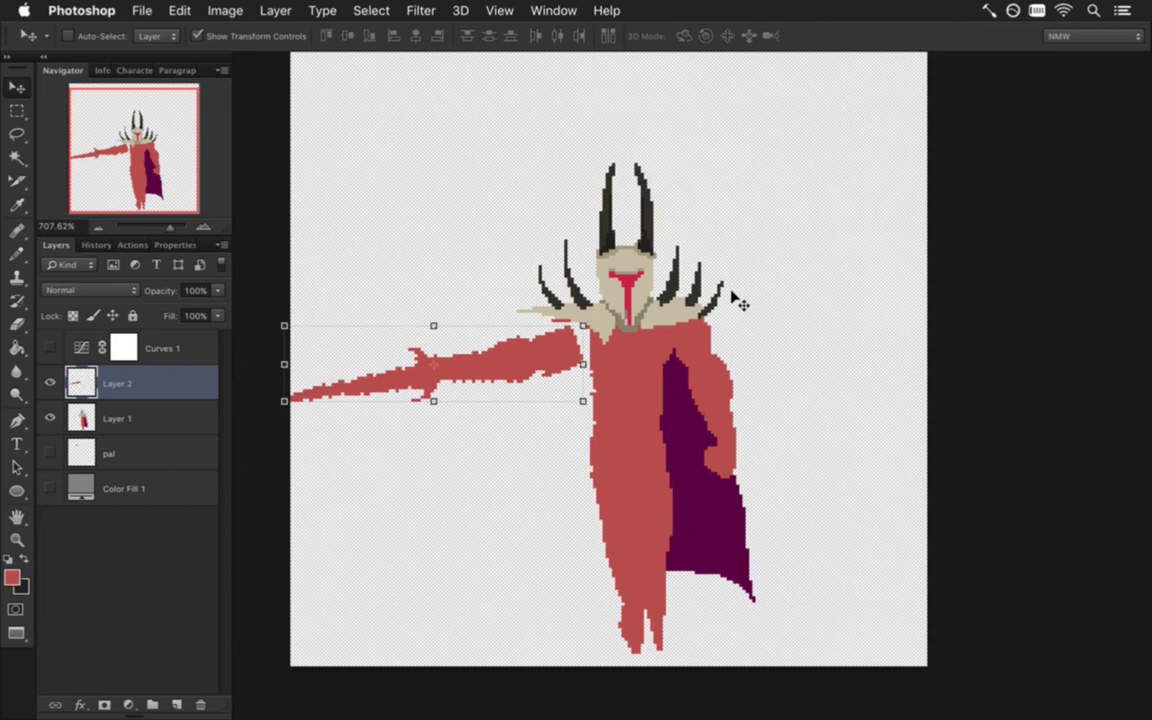
{"action": "key", "text": "m"}
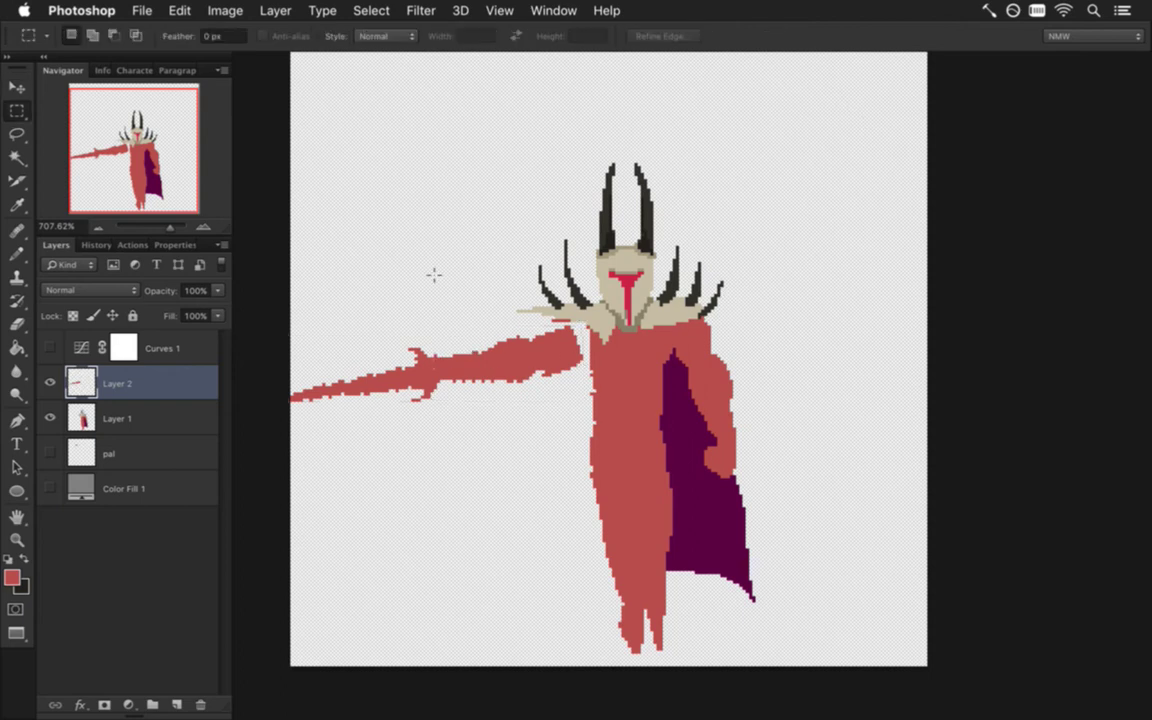
Step: Reduce the Pencil size to 3 pixels and merge Layer 2 with Layer 1
{"action": "left_click", "coordinate": [131, 428]}
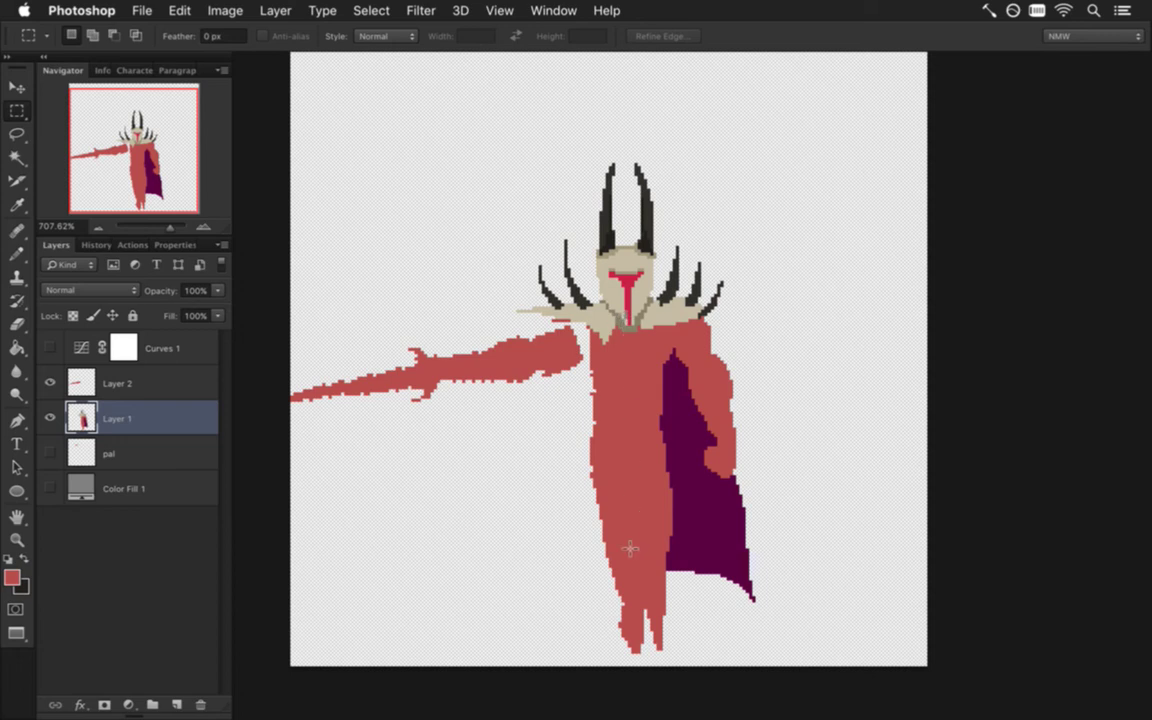
{"action": "key", "text": "b"}
{"action": "key", "text": "e"}
{"action": "key", "text": "b"}
{"action": "key", "text": "["}
{"action": "key", "text": "["}
{"action": "key", "text": "["}
{"action": "key", "text": "["}
{"action": "key", "text": "["}
{"action": "key", "text": "["}
{"action": "key", "text": "["}
{"action": "key", "text": "["}
{"action": "key", "text": "["}
{"action": "key", "text": "["}
{"action": "key", "text": "["}
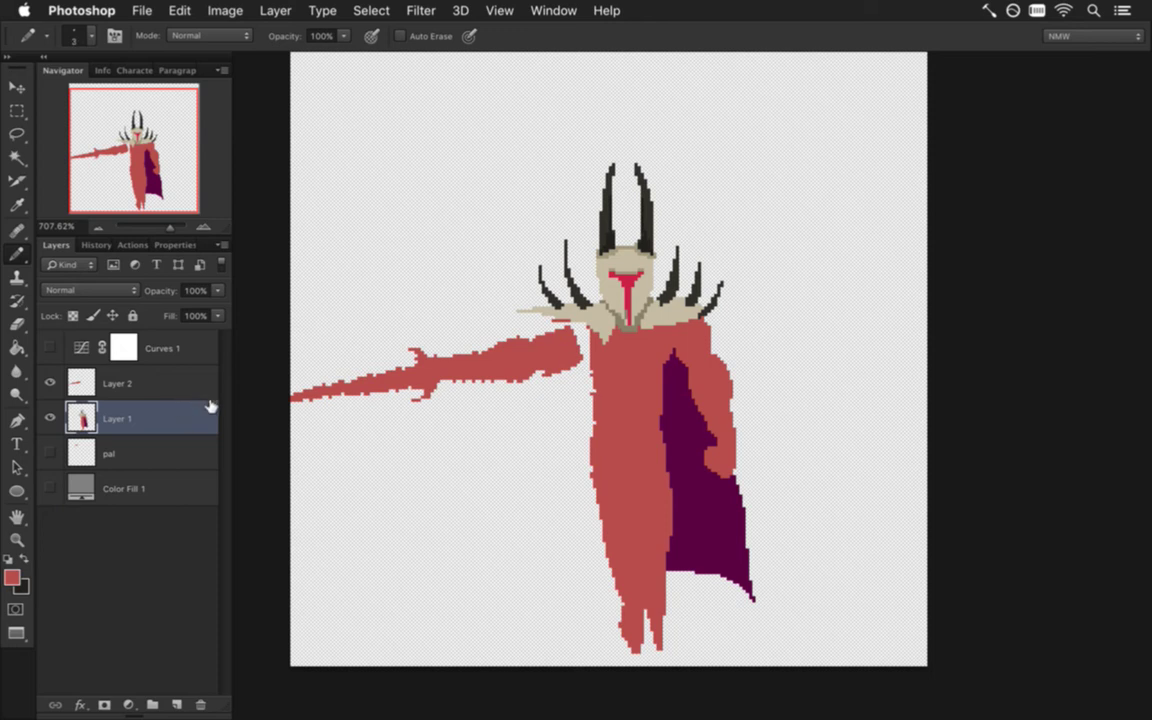
{"action": "left_click", "coordinate": [183, 383], "text": "shift"}
{"action": "right_click", "coordinate": [183, 383]}
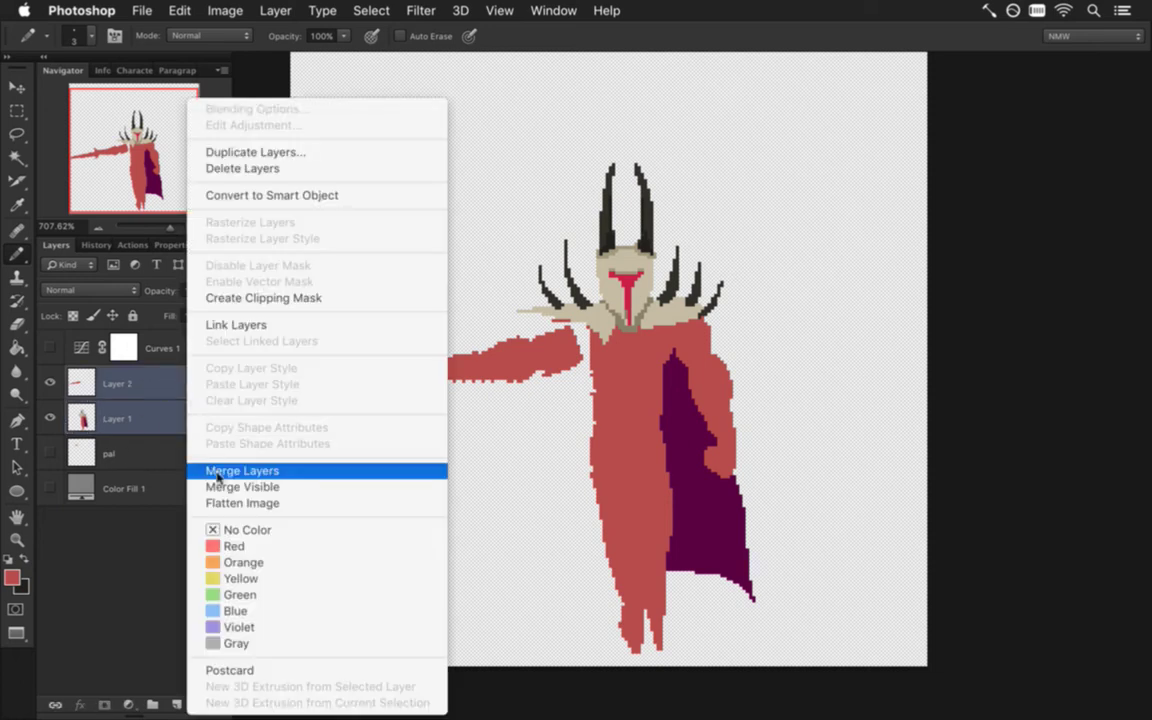
{"action": "left_click", "coordinate": [218, 471]}
Step: Sample the figure's red and paint over the gap joining the sword arm to the torso
{"action": "key", "text": "m"}
{"action": "key", "text": "i"}
{"action": "left_click", "coordinate": [548, 326]}
{"action": "key", "text": "b"}
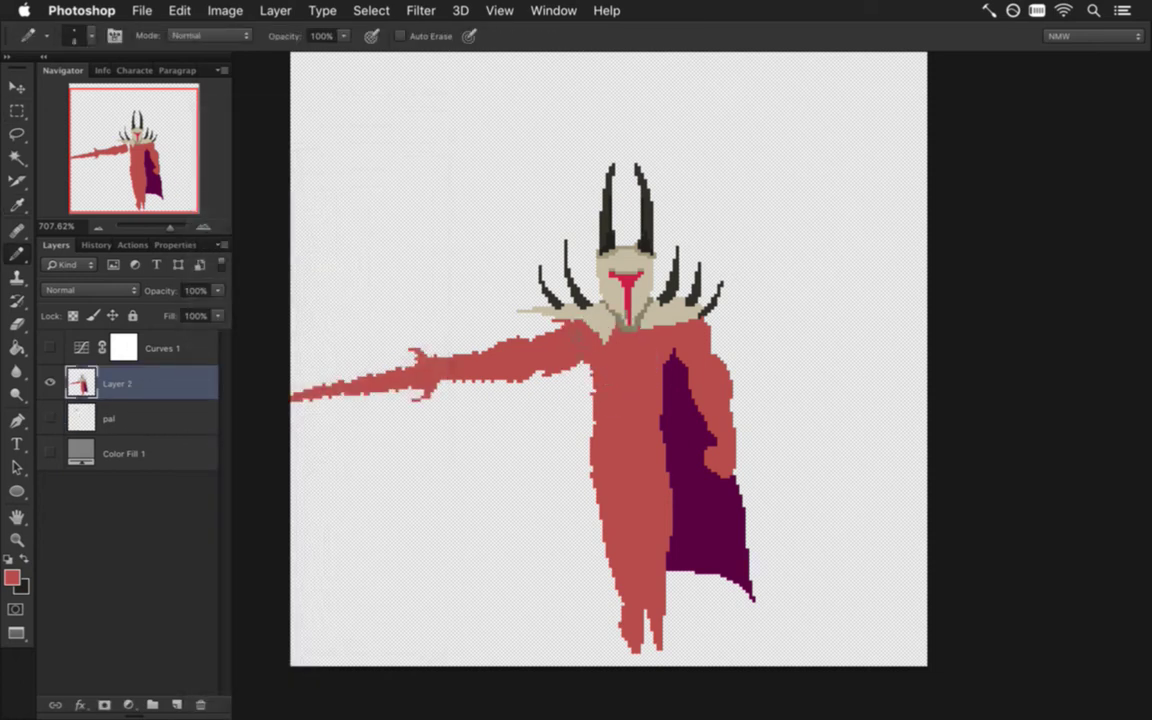
Step: Outline a cape billowing out behind the free arm in the sampled purple and fill the shape with the Paint Bucket
{"action": "left_click", "coordinate": [690, 462], "text": "alt"}
{"action": "mouse_move", "coordinate": [713, 343]}
{"action": "left_mouse_down"}
{"action": "mouse_move", "coordinate": [828, 383]}
{"action": "mouse_move", "coordinate": [893, 376]}
{"action": "mouse_move", "coordinate": [807, 512]}
{"action": "mouse_move", "coordinate": [750, 546]}
{"action": "mouse_move", "coordinate": [703, 609]}
{"action": "mouse_move", "coordinate": [740, 577]}
{"action": "mouse_move", "coordinate": [764, 574]}
{"action": "mouse_move", "coordinate": [706, 614]}
{"action": "mouse_move", "coordinate": [748, 609]}
{"action": "left_mouse_up"}
{"action": "key", "text": "e"}
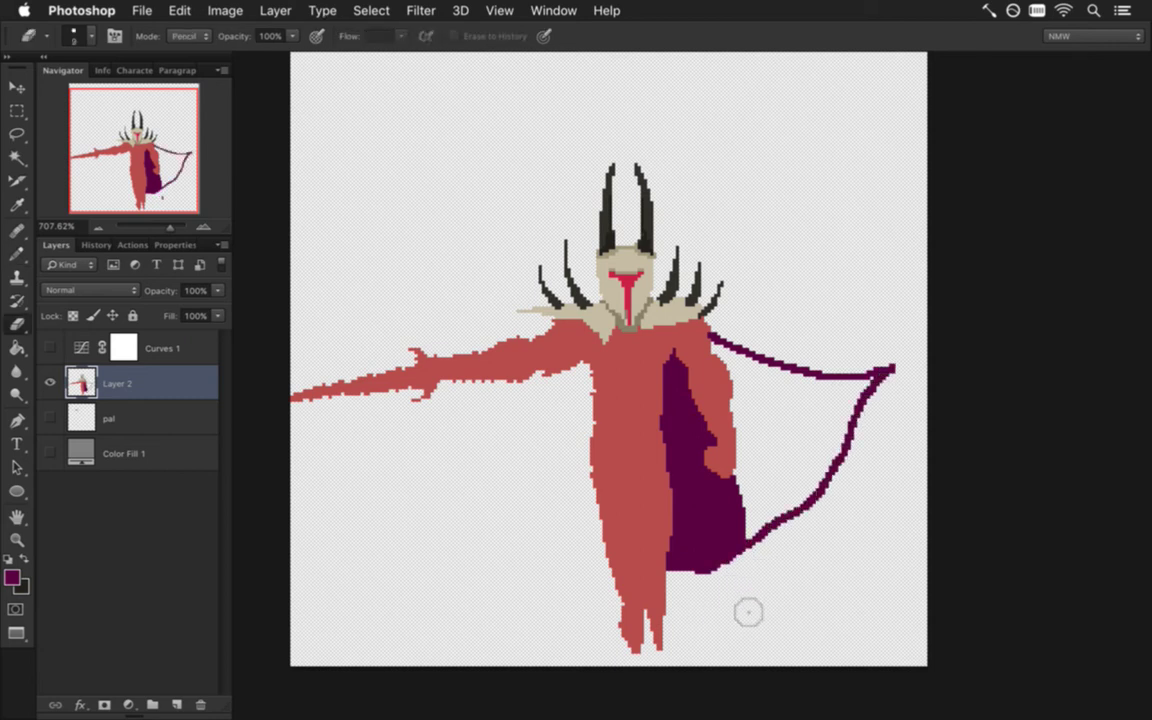
{"action": "key", "text": "g"}
{"action": "left_click", "coordinate": [770, 490]}
Step: Sample the body red and paint the free arm's elbow outward over the cape with a 2-pixel Pencil
{"action": "key", "text": "i"}
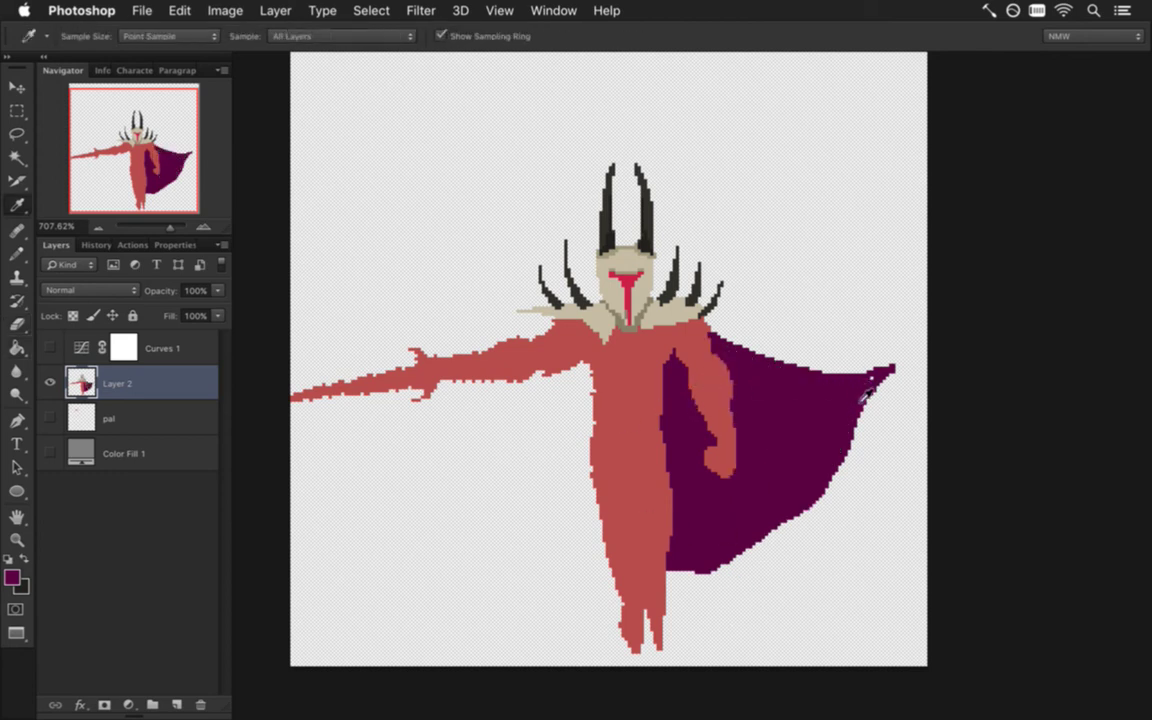
{"action": "left_click", "coordinate": [707, 354]}
{"action": "key", "text": "b"}
{"action": "key", "text": "g"}
{"action": "key", "text": "b"}
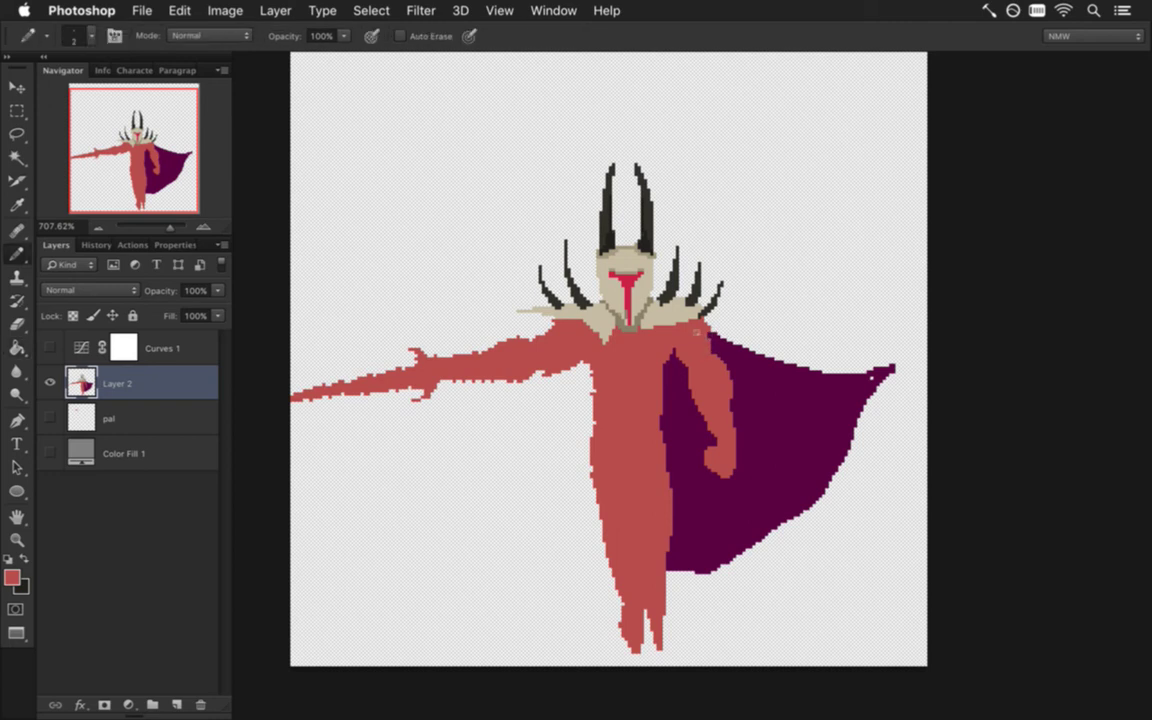
{"action": "left_click_drag", "start_coordinate": [734, 362], "coordinate": [742, 386]}
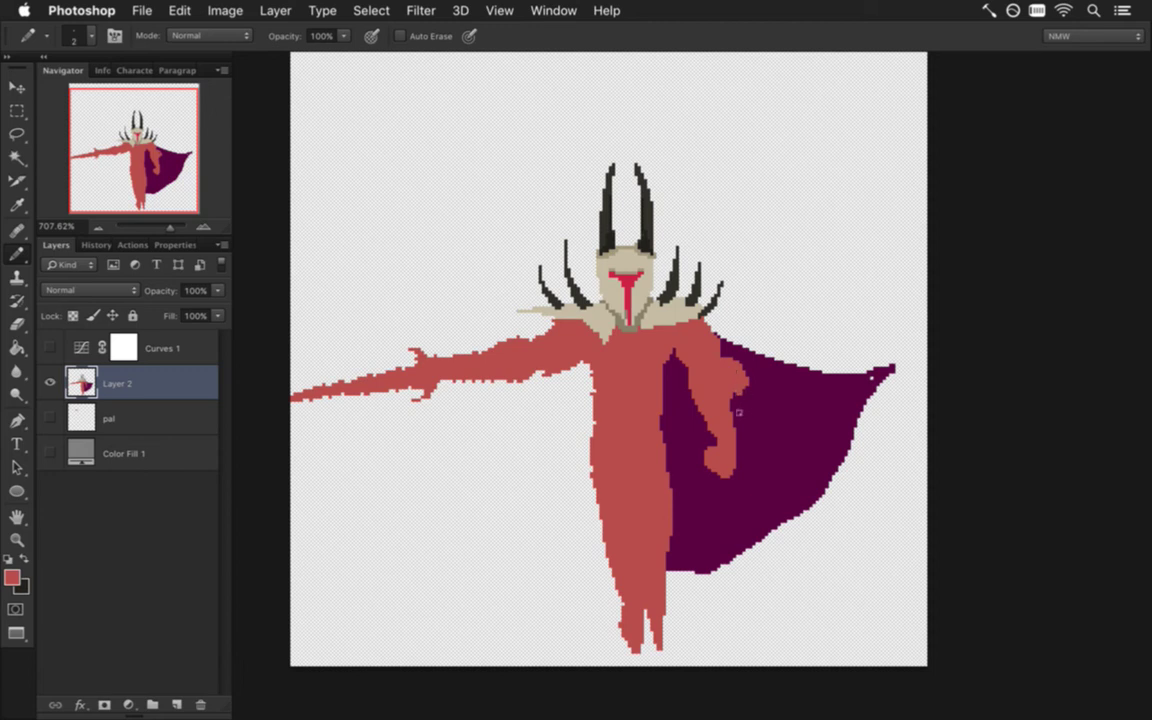
Step: Repaint the free arm with its forearm bent inward to the hip in body red, restoring the cape purple around it
{"action": "key", "text": "e"}
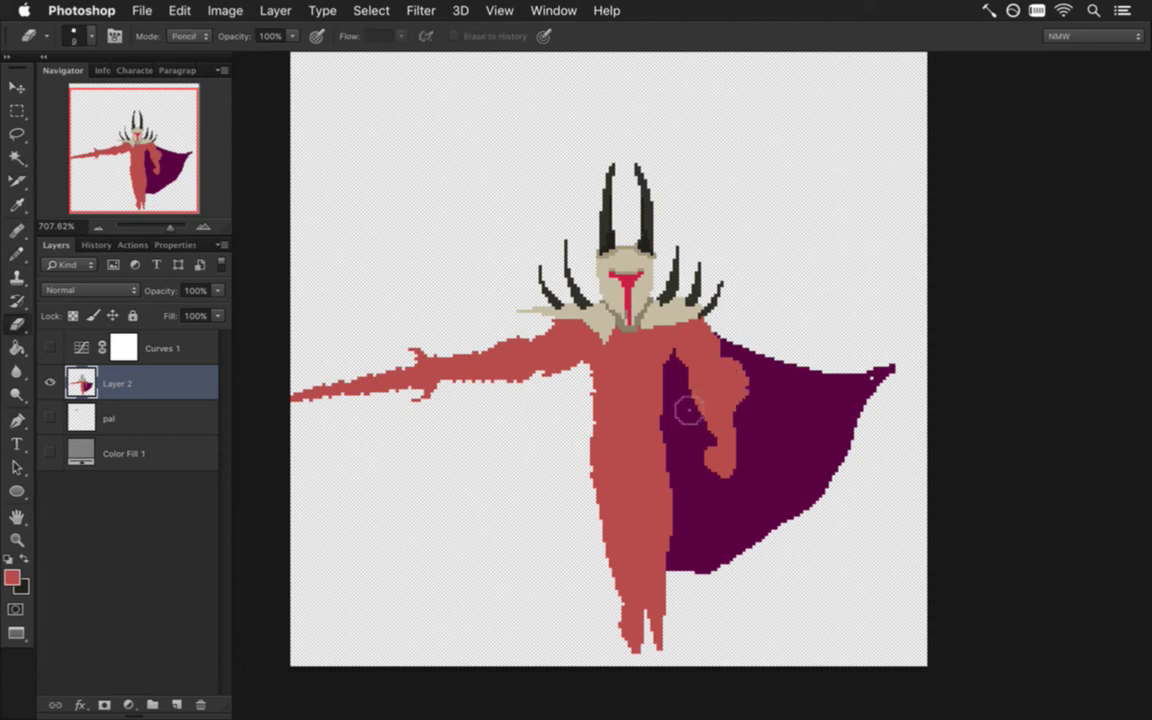
{"action": "mouse_move", "coordinate": [684, 380]}
{"action": "left_mouse_down"}
{"action": "mouse_move", "coordinate": [689, 433]}
{"action": "mouse_move", "coordinate": [706, 392]}
{"action": "left_mouse_up"}
{"action": "key", "text": "b"}
{"action": "left_click", "coordinate": [686, 414], "text": "alt"}
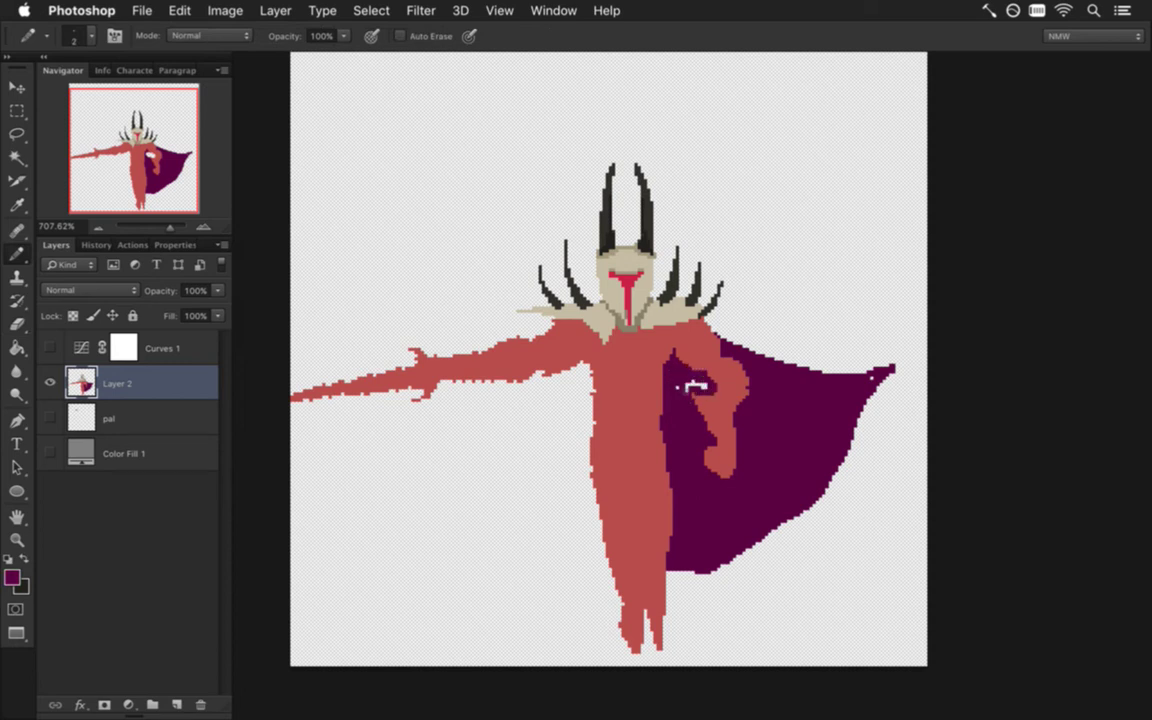
{"action": "left_click", "coordinate": [704, 373], "text": "alt"}
{"action": "left_click_drag", "start_coordinate": [705, 389], "coordinate": [700, 382]}
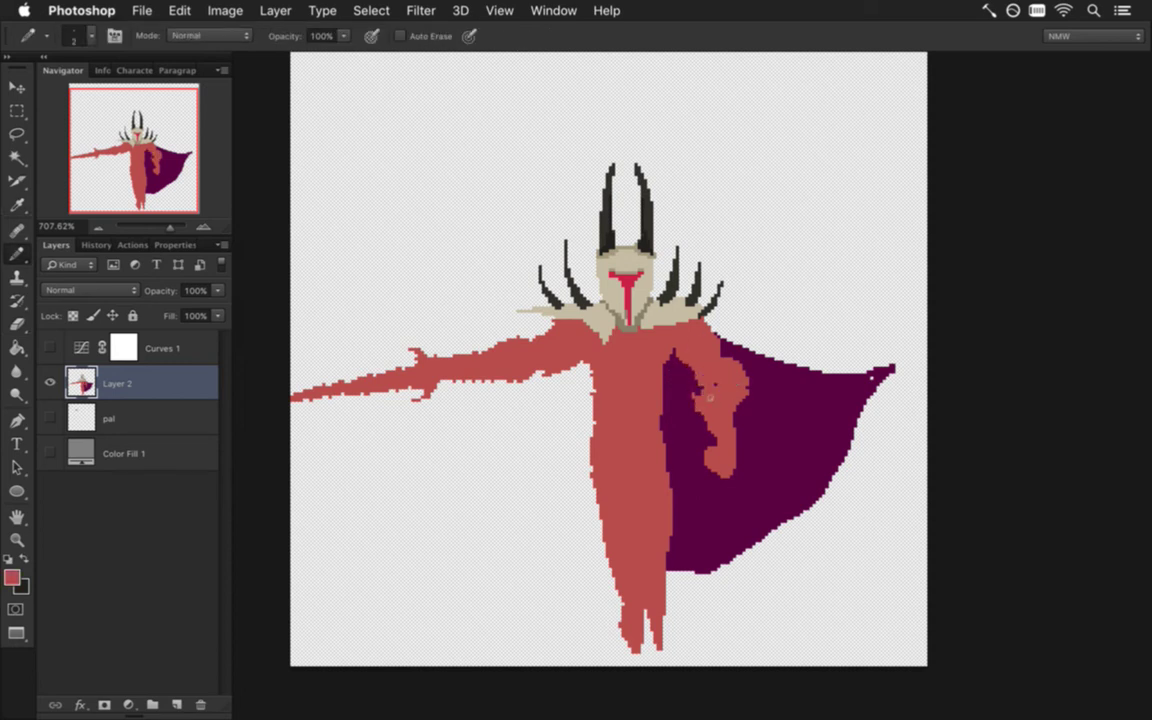
{"action": "left_click", "coordinate": [736, 401], "text": "alt"}
{"action": "mouse_move", "coordinate": [699, 412]}
{"action": "left_mouse_down"}
{"action": "mouse_move", "coordinate": [692, 426]}
{"action": "mouse_move", "coordinate": [705, 432]}
{"action": "mouse_move", "coordinate": [689, 441]}
{"action": "mouse_move", "coordinate": [741, 440]}
{"action": "mouse_move", "coordinate": [743, 470]}
{"action": "mouse_move", "coordinate": [717, 456]}
{"action": "mouse_move", "coordinate": [720, 478]}
{"action": "left_mouse_up"}
{"action": "left_click", "coordinate": [758, 437], "text": "alt"}
{"action": "key", "text": "bracketright"}
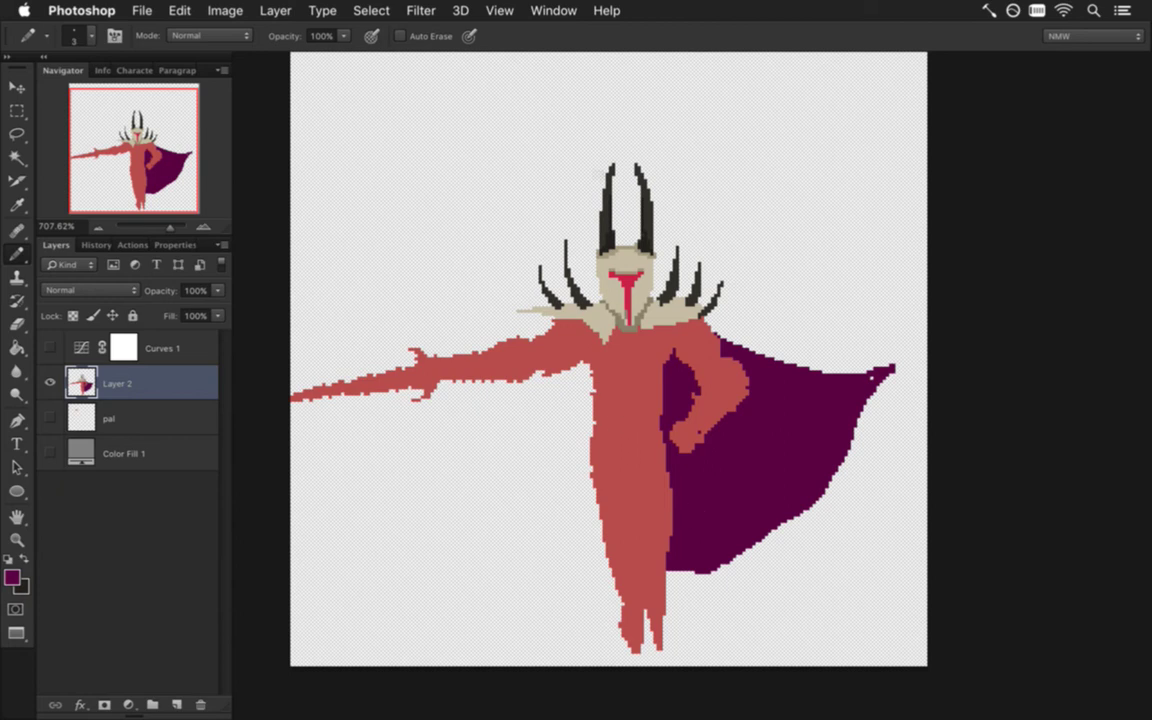
Step: Select the head, horns, shoulder spikes and collar with a rectangular marquee, excluding the strips of arm and torso below the collar
{"action": "scroll", "coordinate": [640, 306], "scroll_direction": "up", "scroll_amount": 2}
{"action": "key", "text": "m"}
{"action": "left_click_drag", "start_coordinate": [584, 117], "coordinate": [651, 325]}
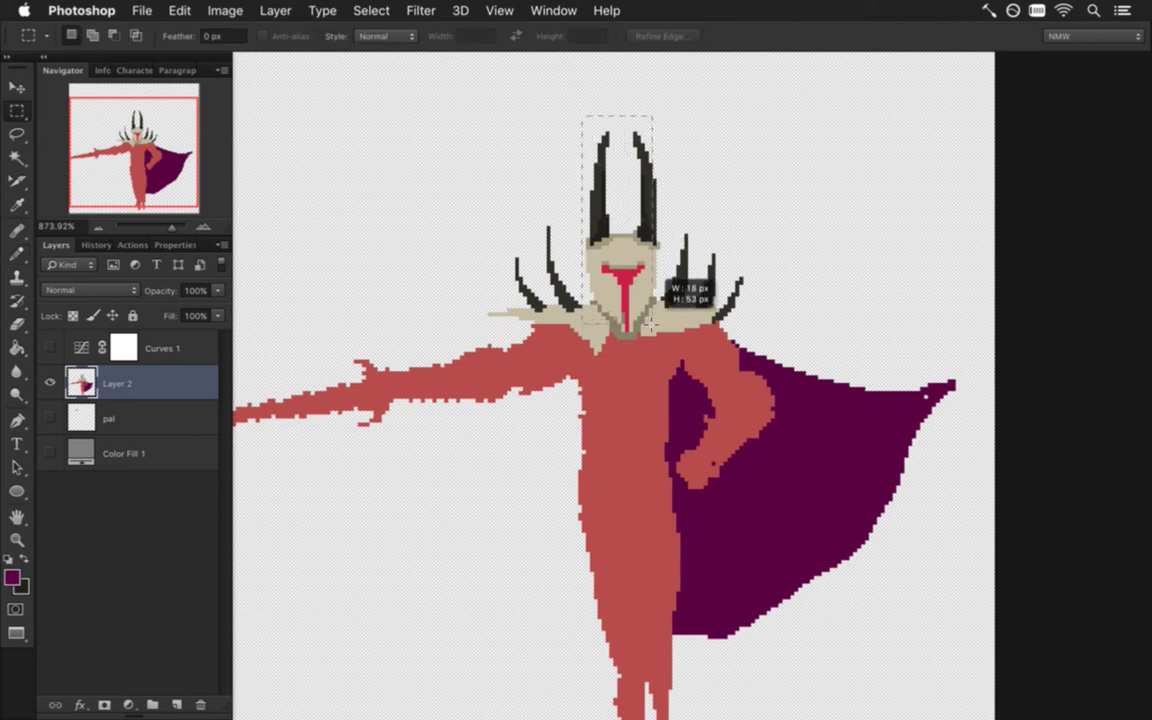
{"action": "key", "text": "ctrl+d"}
{"action": "left_click_drag", "start_coordinate": [433, 99], "coordinate": [797, 354]}
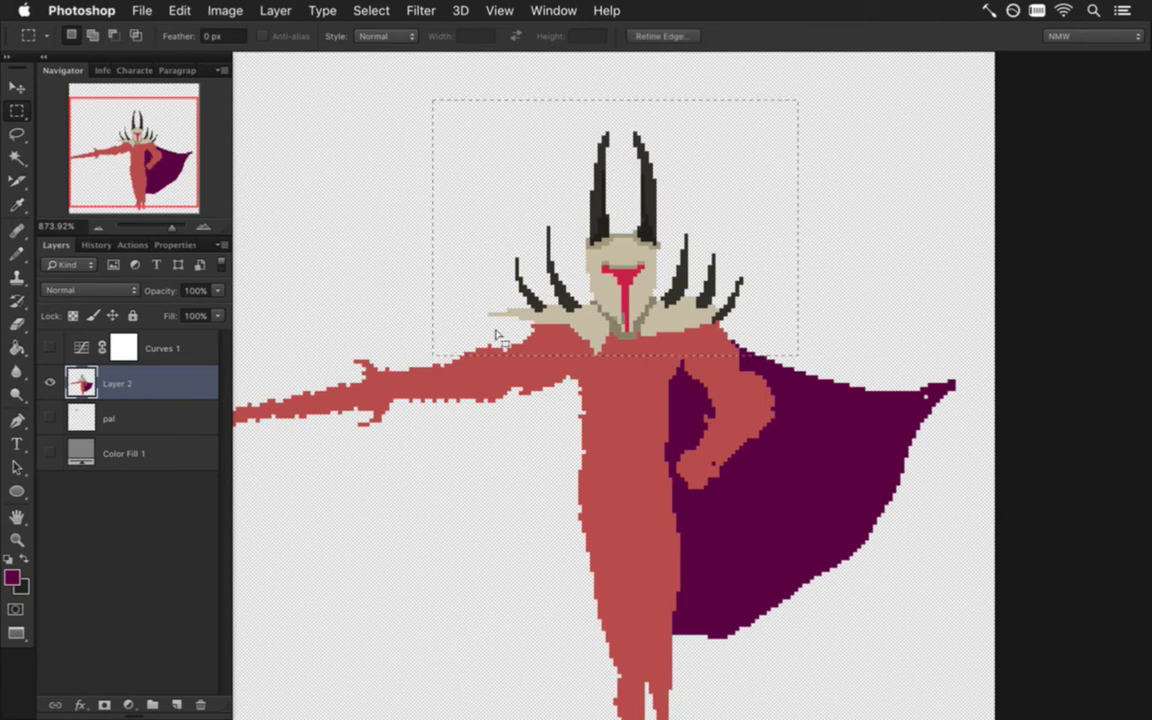
{"action": "left_click_drag", "start_coordinate": [414, 334], "coordinate": [561, 375]}
{"action": "left_click_drag", "start_coordinate": [630, 348], "coordinate": [787, 384]}
Step: Scale the selected head and shoulder piece to 87.10% width and nudge it left to recentre it on the neck
{"action": "key", "text": "v"}
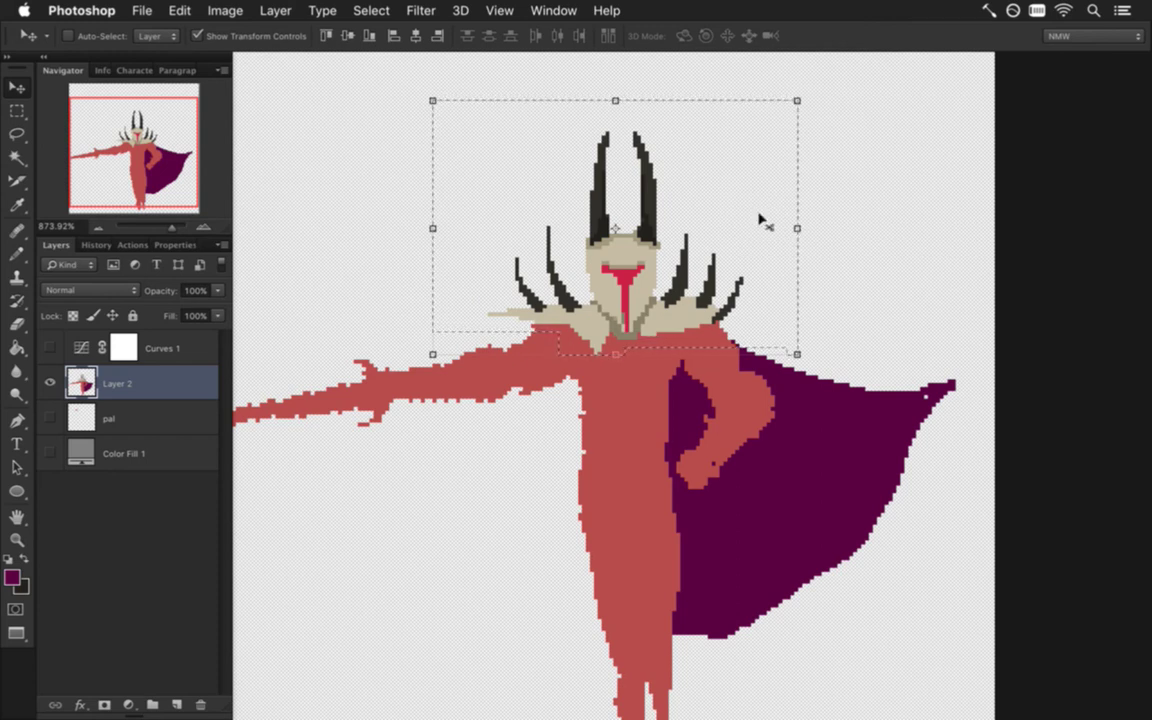
{"action": "left_click_drag", "start_coordinate": [432, 229], "coordinate": [481, 230]}
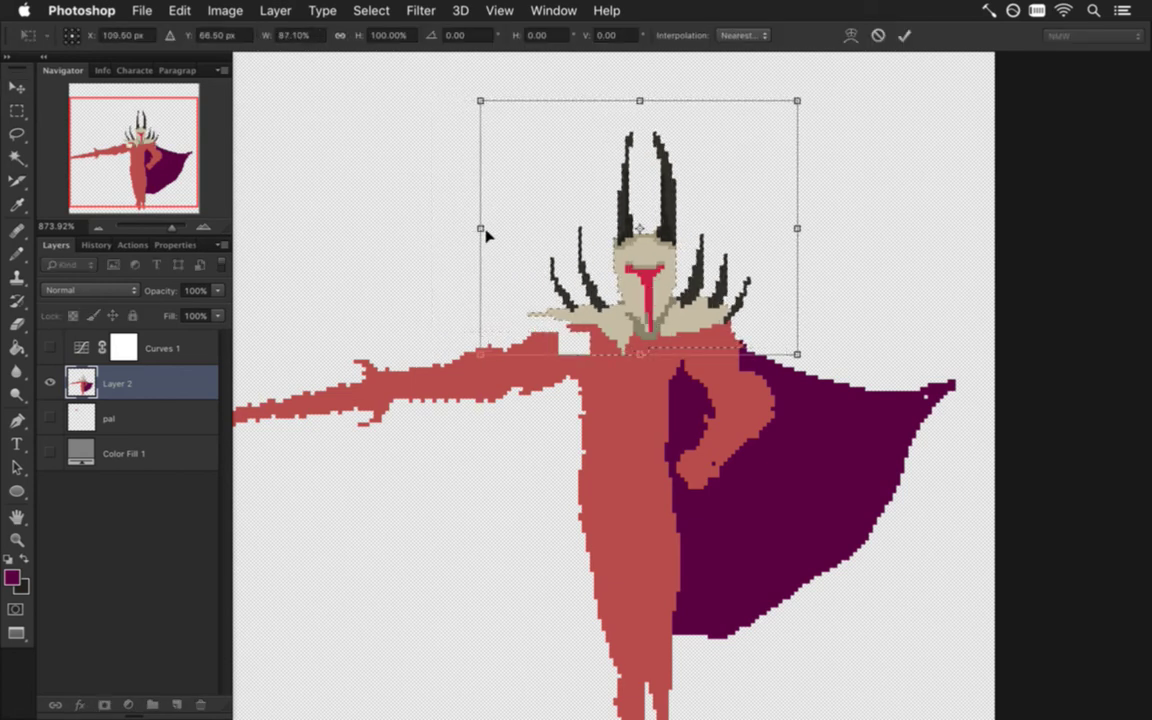
{"action": "left_click", "coordinate": [878, 37]}
{"action": "key", "text": "Left"}
{"action": "key", "text": "Left"}
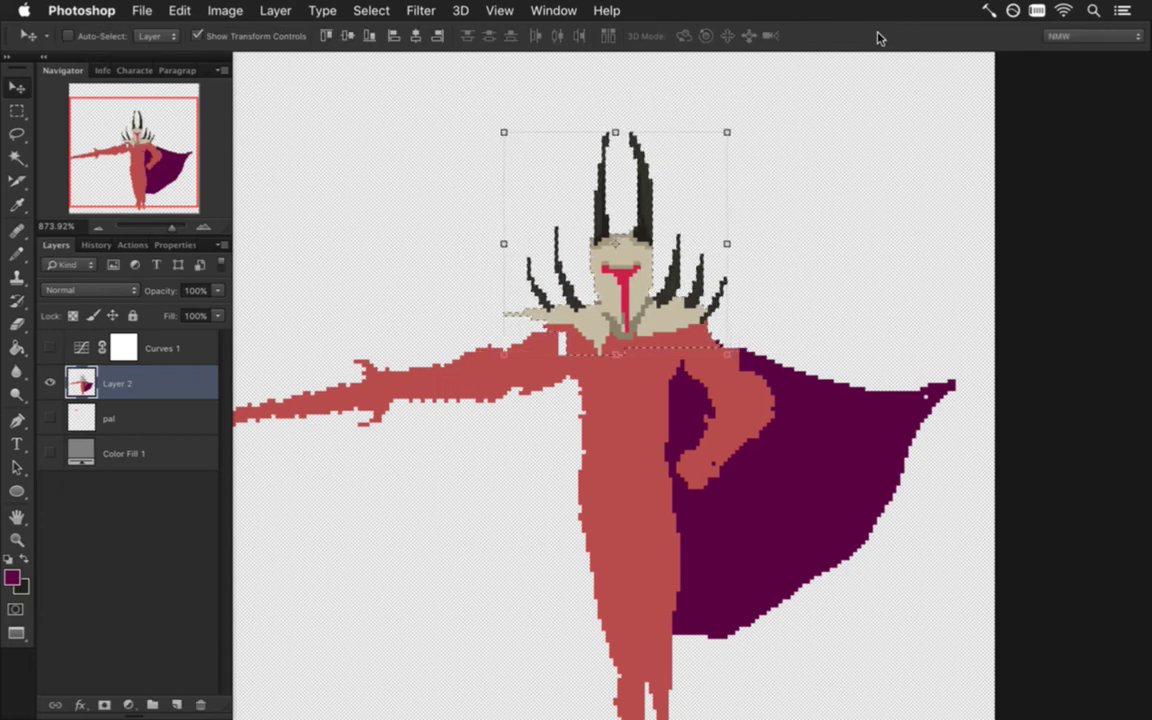
Step: Deselect and paint the gap beside the sword-arm shoulder with the sampled body red
{"action": "key", "text": "m"}
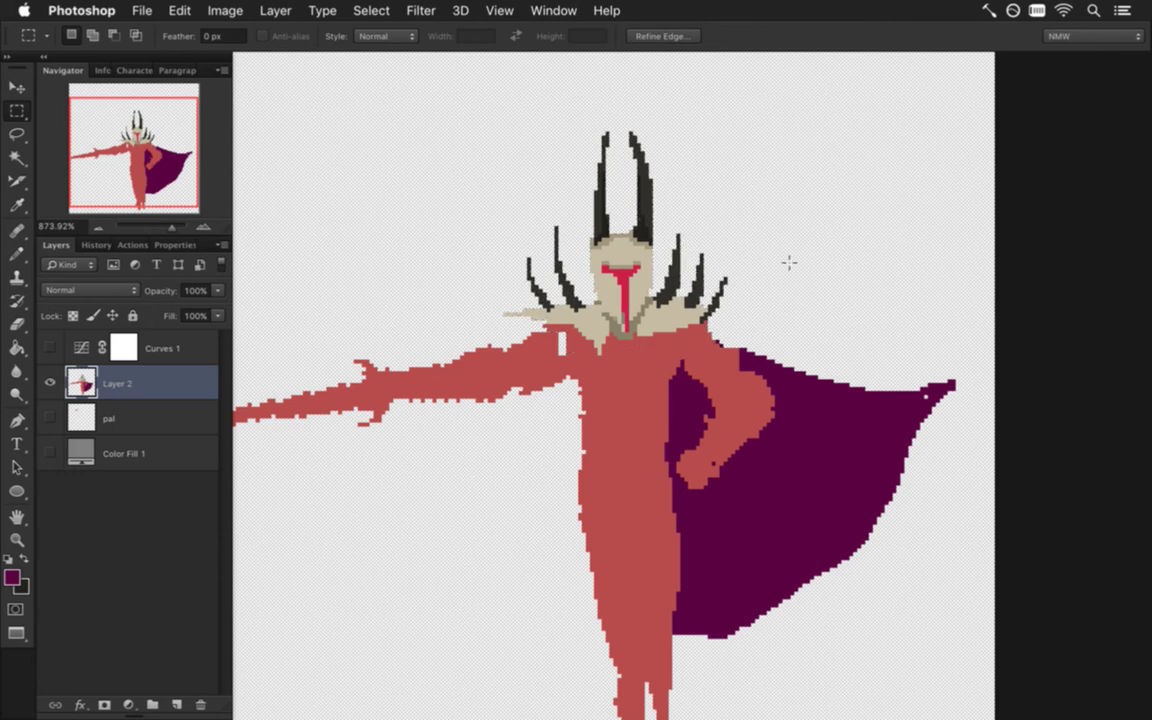
{"action": "key", "text": "b"}
{"action": "left_click", "coordinate": [596, 377], "text": "alt"}
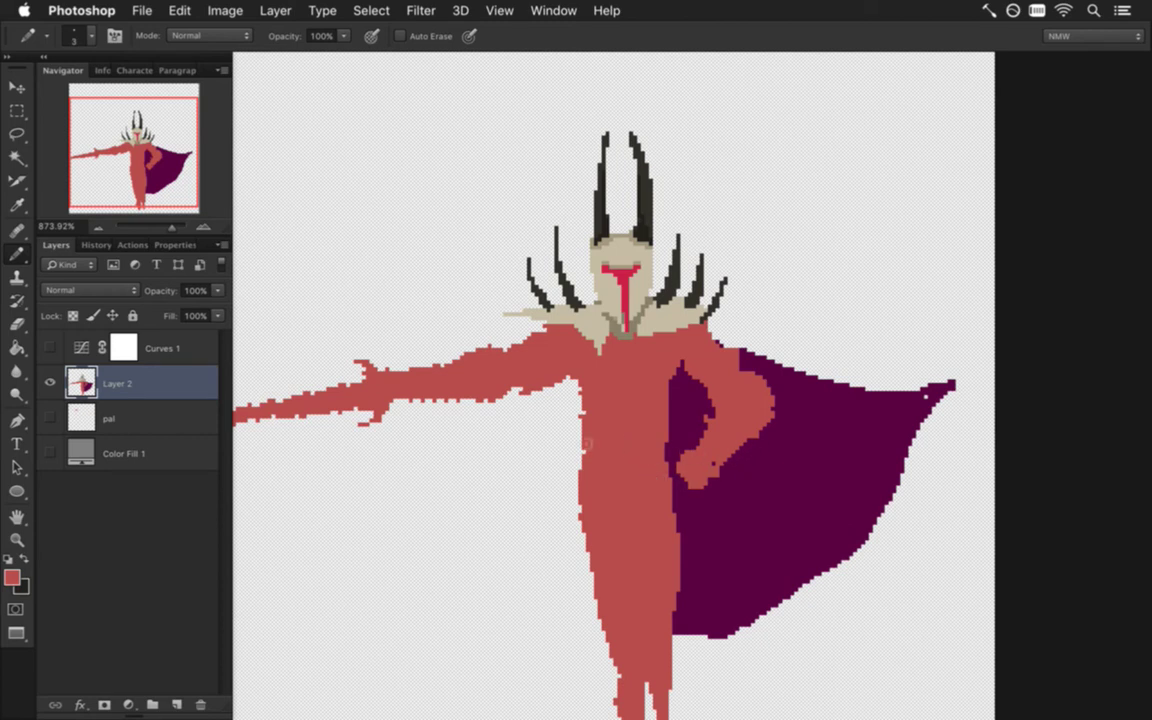
Step: Cover the mask's face markings with sampled bone beige and redraw a smaller off-centre crimson T slit with a 1-pixel Pencil
{"action": "scroll", "coordinate": [560, 290], "scroll_direction": "up", "scroll_amount": 4}
{"action": "left_click", "coordinate": [583, 250], "text": "alt"}
{"action": "left_click_drag", "start_coordinate": [656, 228], "coordinate": [632, 334]}
{"action": "left_click_drag", "start_coordinate": [628, 258], "coordinate": [633, 240]}
{"action": "left_click", "coordinate": [596, 229], "text": "alt"}
{"action": "key", "text": "bracketleft"}
{"action": "key", "text": "bracketleft"}
{"action": "left_click_drag", "start_coordinate": [603, 302], "coordinate": [597, 236]}
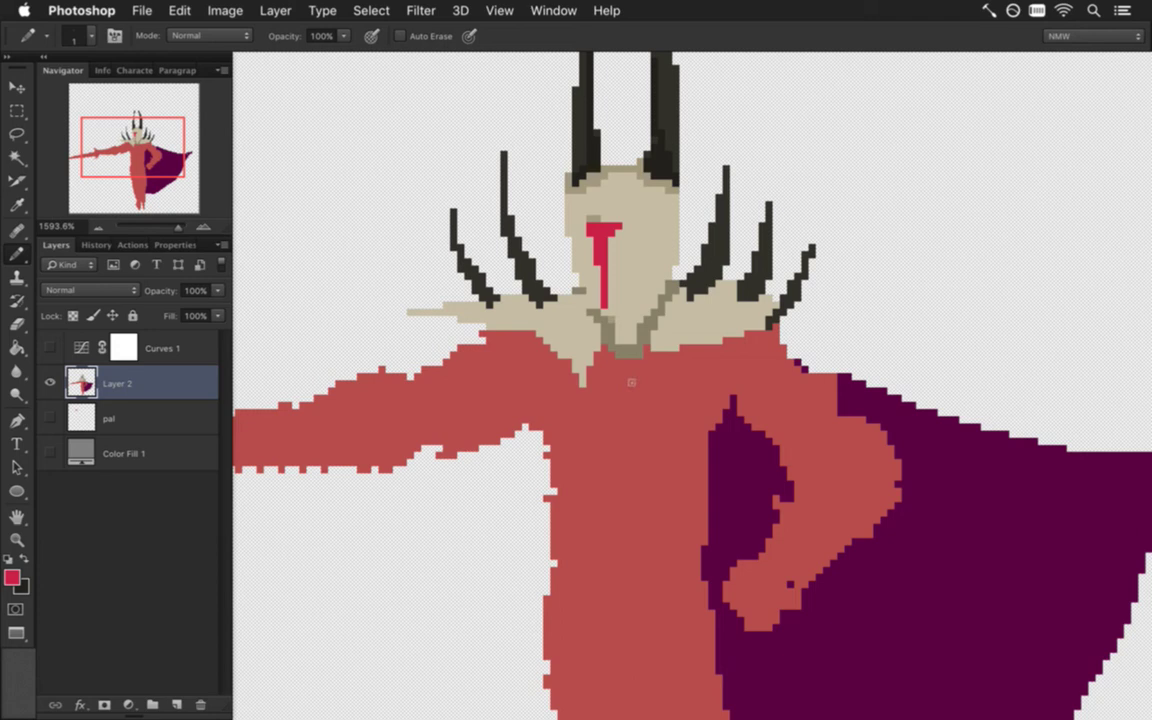
Step: Redraw the sword-side outer spike closer to the head, curl the collar tip upward in beige, and erase the old tip
{"action": "key", "text": "alt"}
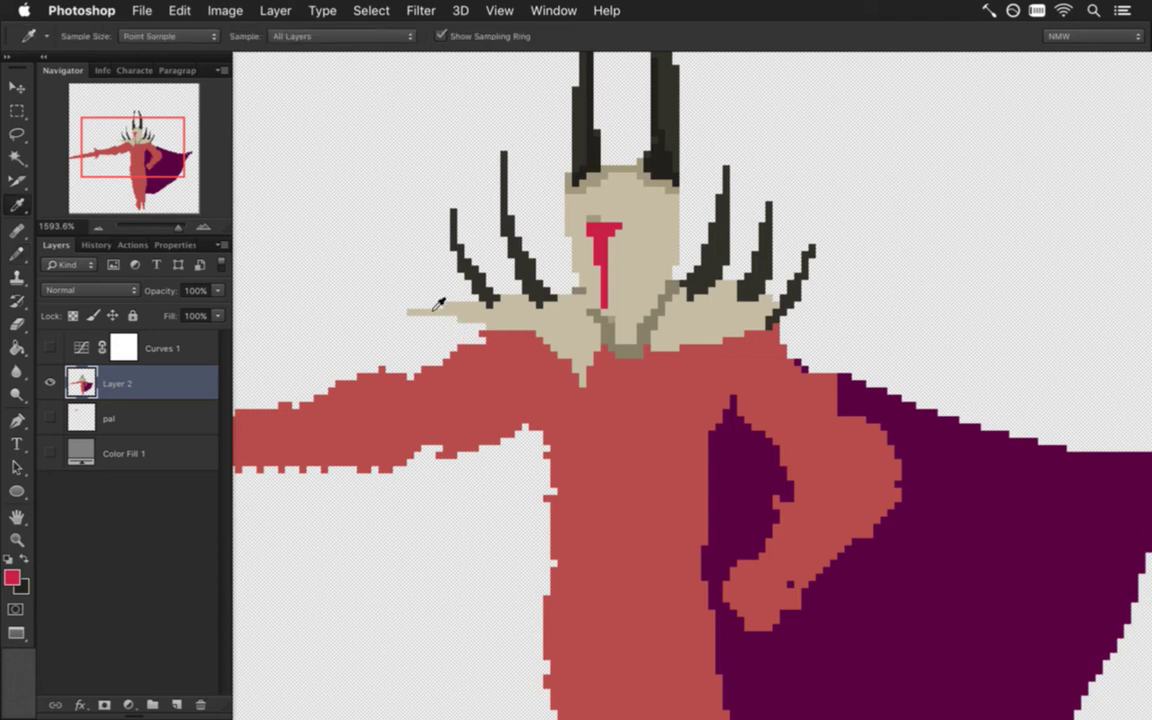
{"action": "left_click", "coordinate": [538, 302], "text": "alt"}
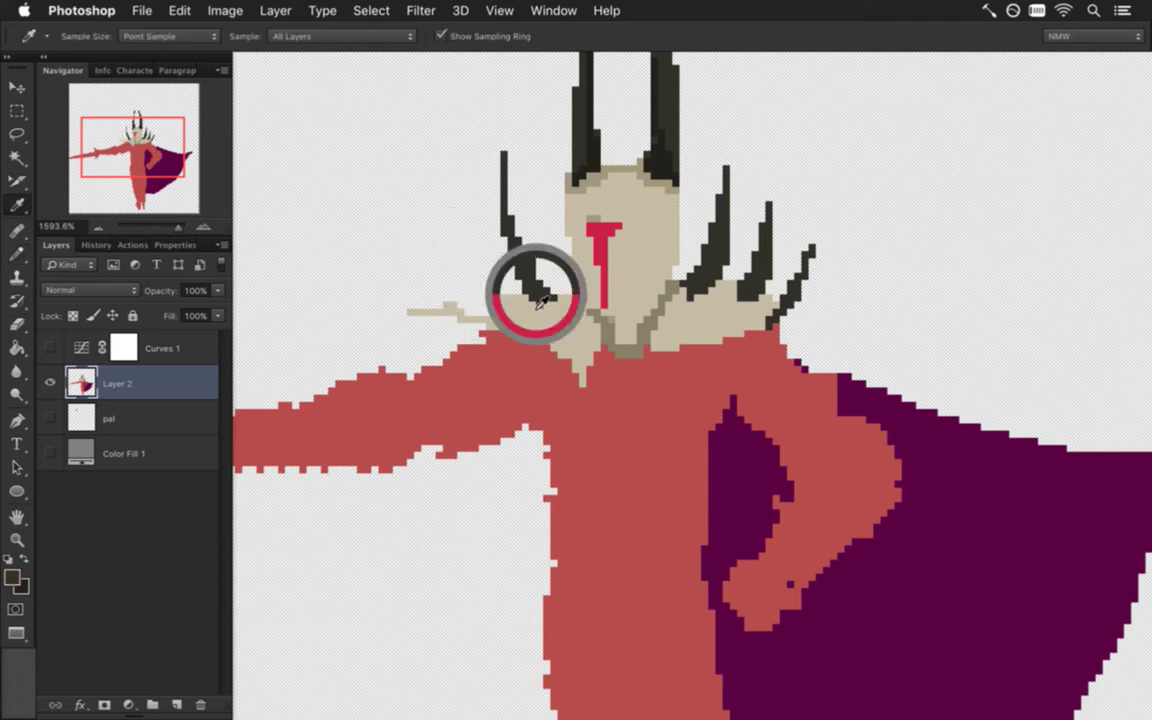
{"action": "mouse_move", "coordinate": [493, 218]}
{"action": "left_mouse_down"}
{"action": "mouse_move", "coordinate": [514, 299]}
{"action": "mouse_move", "coordinate": [474, 294]}
{"action": "mouse_move", "coordinate": [502, 310]}
{"action": "left_mouse_up"}
{"action": "left_click", "coordinate": [501, 314], "text": "alt"}
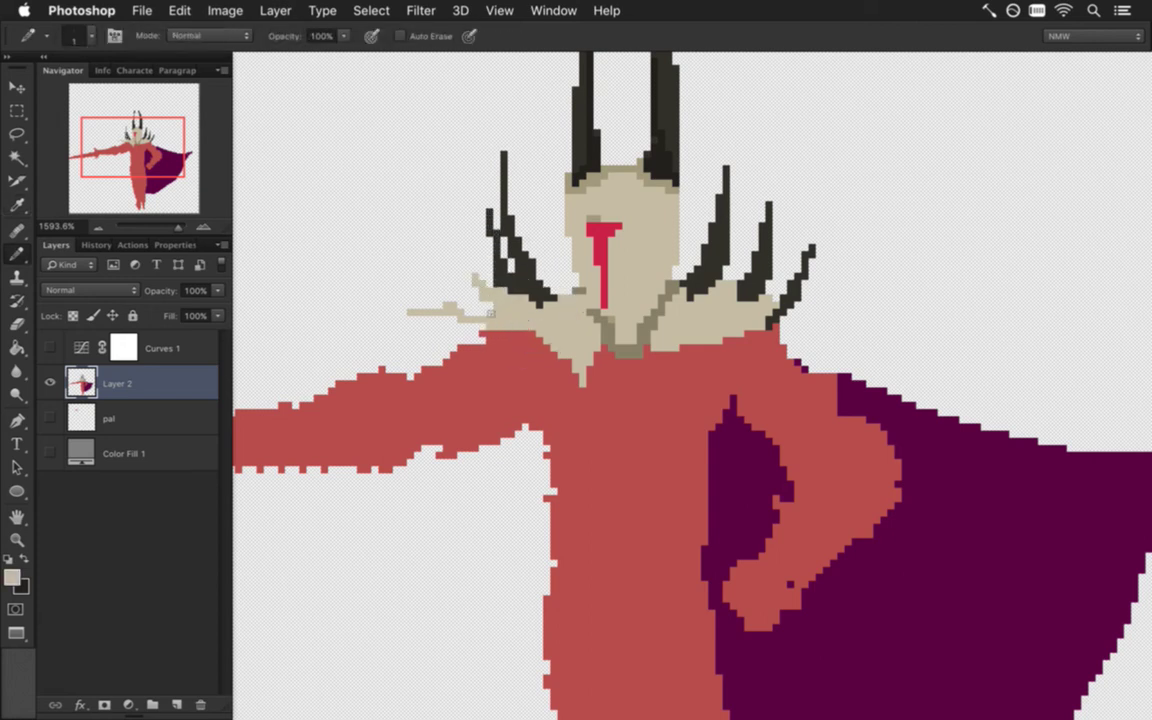
{"action": "key", "text": "e"}
{"action": "left_click_drag", "start_coordinate": [424, 327], "coordinate": [492, 333]}
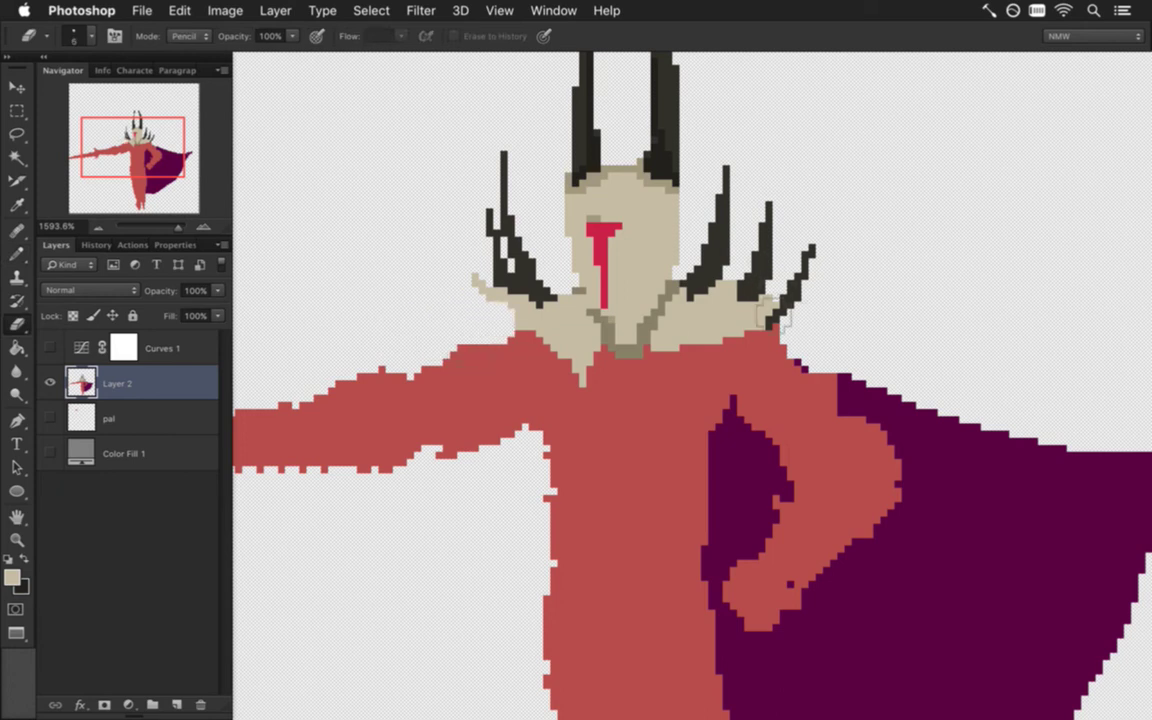
Step: Erase the two outer spikes on the free-arm shoulder and extend the beige collar down over the chest with a 2-pixel Pencil
{"action": "key", "text": "i"}
{"action": "key", "text": "e"}
{"action": "mouse_move", "coordinate": [755, 215]}
{"action": "left_mouse_down"}
{"action": "mouse_move", "coordinate": [765, 290]}
{"action": "mouse_move", "coordinate": [818, 264]}
{"action": "left_mouse_up"}
{"action": "key", "text": "i"}
{"action": "left_click", "coordinate": [716, 276]}
{"action": "key", "text": "b"}
{"action": "key", "text": "i"}
{"action": "left_click", "coordinate": [617, 328]}
{"action": "key", "text": "b"}
{"action": "mouse_move", "coordinate": [713, 378]}
{"action": "left_mouse_down"}
{"action": "mouse_move", "coordinate": [700, 345]}
{"action": "mouse_move", "coordinate": [730, 342]}
{"action": "left_mouse_up"}
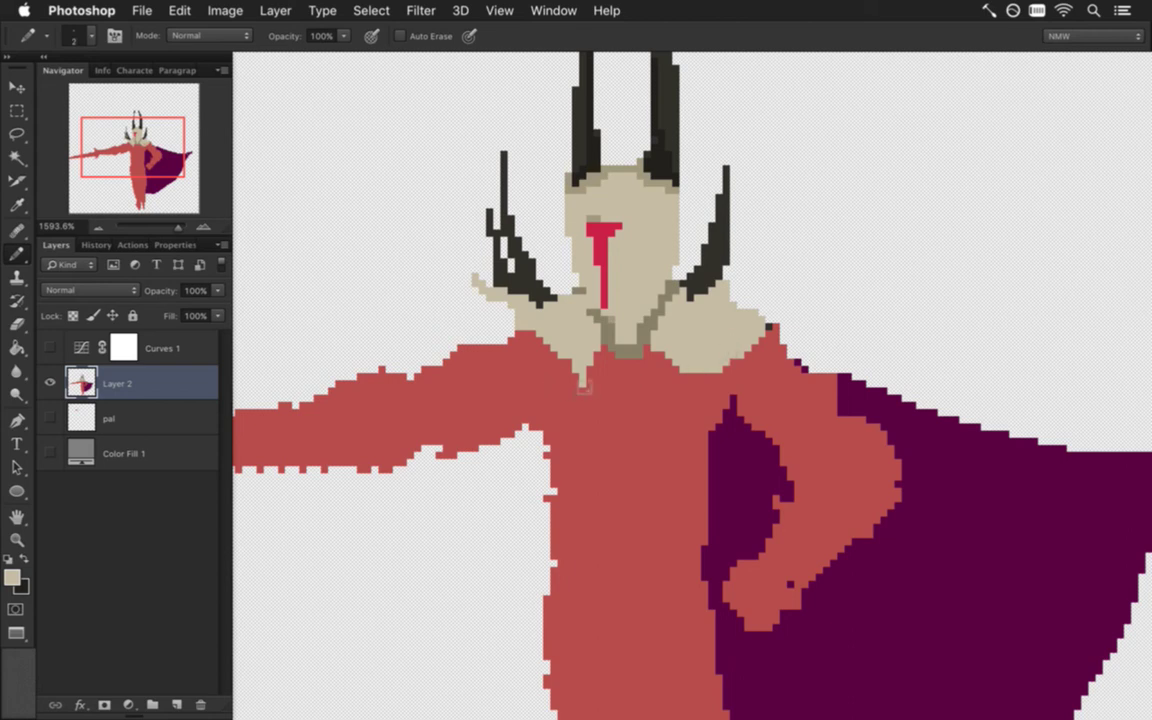
Step: Sample the body red and build the sword-arm shoulder up against the collar's edge
{"action": "key", "text": "i"}
{"action": "left_click", "coordinate": [500, 350]}
{"action": "key", "text": "b"}
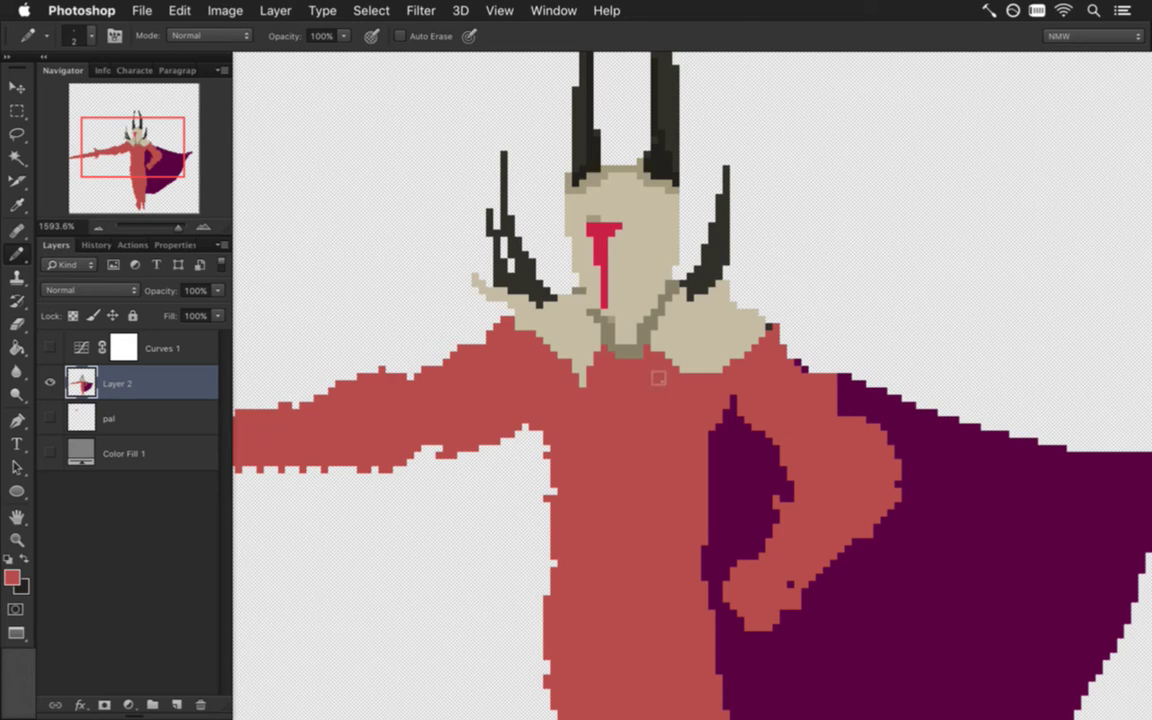
Step: Draw two shorter dark spikes on the free-arm shoulder with a 1-pixel Pencil in the sampled spike colour
{"action": "key", "text": "i"}
{"action": "left_click", "coordinate": [702, 260]}
{"action": "key", "text": "b"}
{"action": "key", "text": "bracketleft"}
{"action": "mouse_move", "coordinate": [725, 312]}
{"action": "left_mouse_down"}
{"action": "mouse_move", "coordinate": [754, 232]}
{"action": "mouse_move", "coordinate": [732, 320]}
{"action": "mouse_move", "coordinate": [775, 291]}
{"action": "left_mouse_up"}
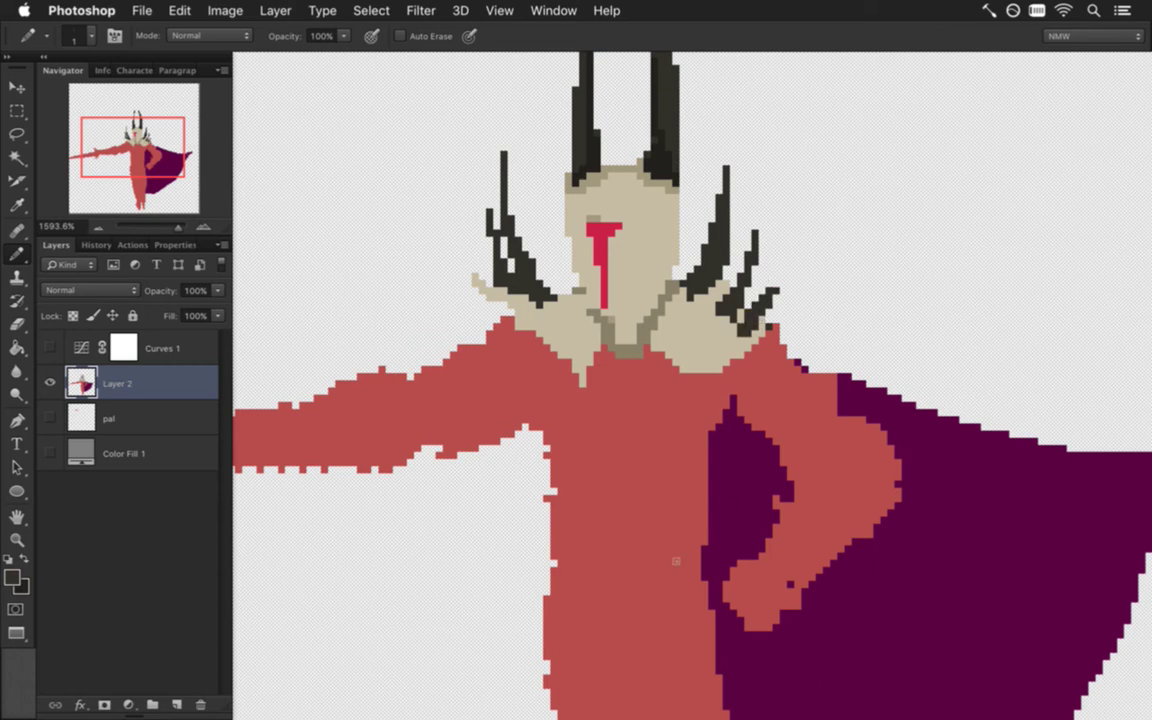
Step: Bulge the sword-side thigh outward in body red with a 5-pixel Pencil and trim the opposite hip with cape purple
{"action": "left_click_drag", "start_coordinate": [775, 603], "coordinate": [694, 447]}
{"action": "left_click_drag", "start_coordinate": [715, 548], "coordinate": [754, 352]}
{"action": "left_click_drag", "start_coordinate": [720, 475], "coordinate": [686, 461]}
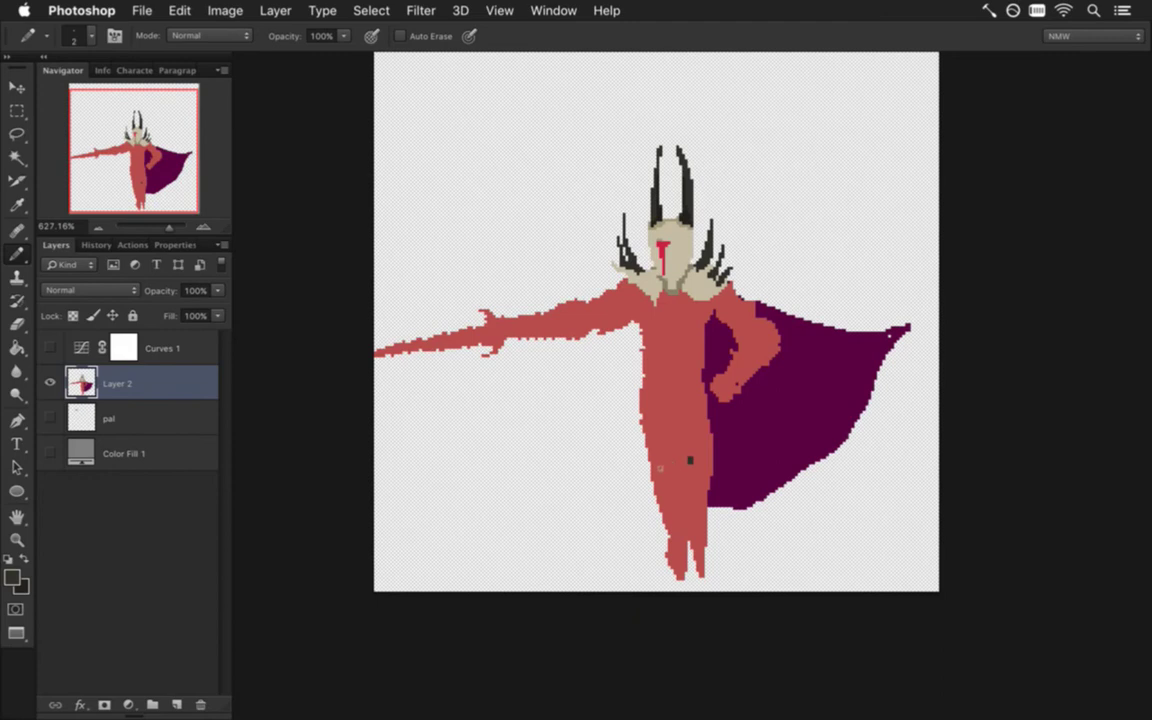
{"action": "left_click", "coordinate": [649, 443], "text": "alt"}
{"action": "mouse_move", "coordinate": [641, 420]}
{"action": "left_mouse_down"}
{"action": "mouse_move", "coordinate": [616, 455]}
{"action": "mouse_move", "coordinate": [672, 540]}
{"action": "left_mouse_up"}
{"action": "key", "text": "bracketright"}
{"action": "mouse_move", "coordinate": [655, 460]}
{"action": "left_mouse_down"}
{"action": "mouse_move", "coordinate": [638, 474]}
{"action": "mouse_move", "coordinate": [633, 457]}
{"action": "mouse_move", "coordinate": [650, 505]}
{"action": "left_mouse_up"}
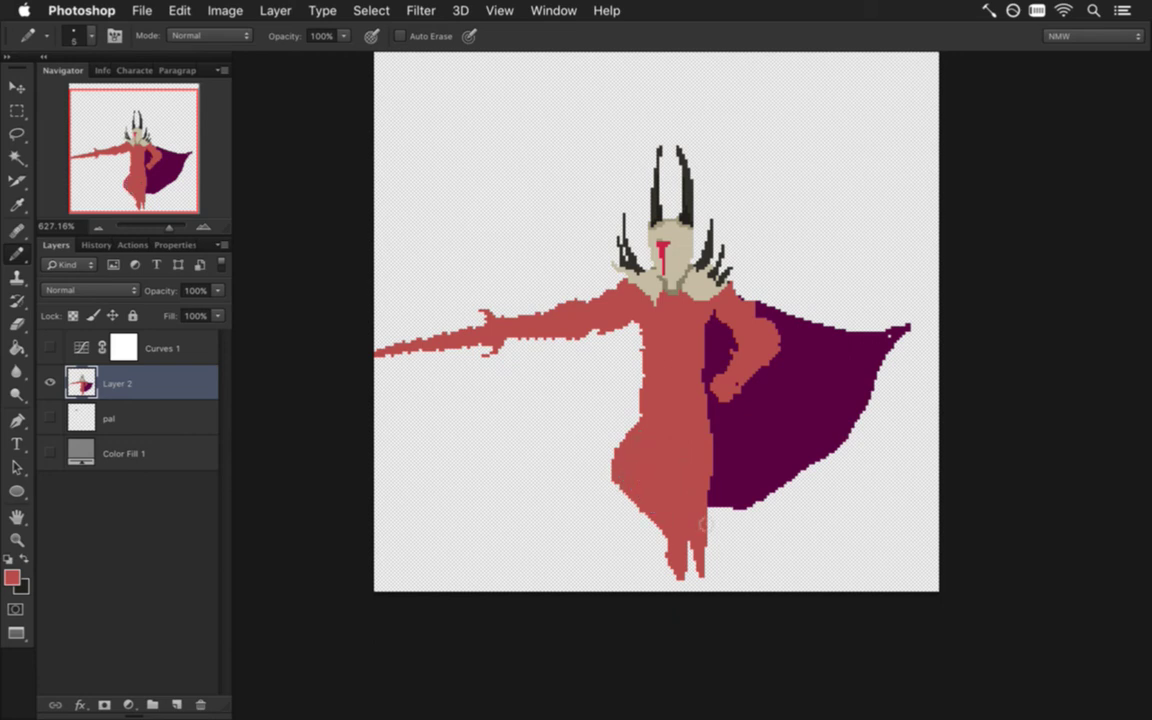
{"action": "left_click", "coordinate": [738, 470], "text": "alt"}
{"action": "mouse_move", "coordinate": [700, 455]}
{"action": "left_mouse_down"}
{"action": "mouse_move", "coordinate": [701, 517]}
{"action": "mouse_move", "coordinate": [701, 466]}
{"action": "mouse_move", "coordinate": [707, 492]}
{"action": "mouse_move", "coordinate": [716, 412]}
{"action": "left_mouse_up"}
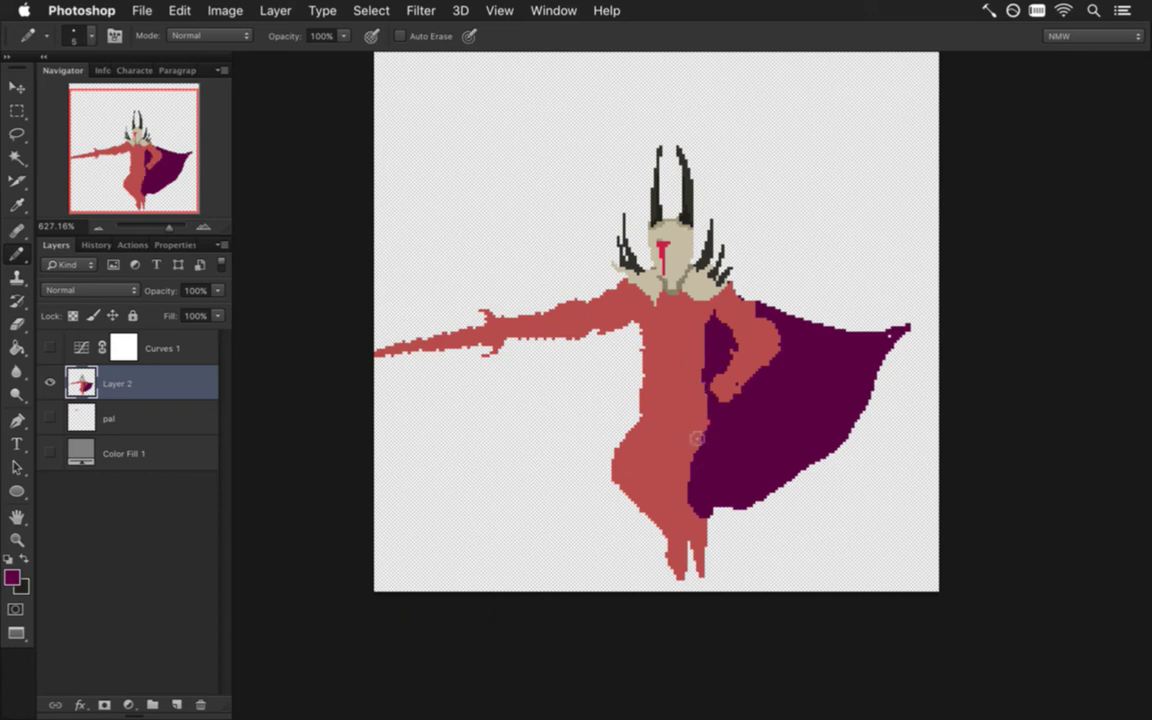
Step: Paint a cape section beneath the sword arm in sampled purple and reshape the torso's edge against it in body red
{"action": "left_click", "coordinate": [763, 451], "text": "alt"}
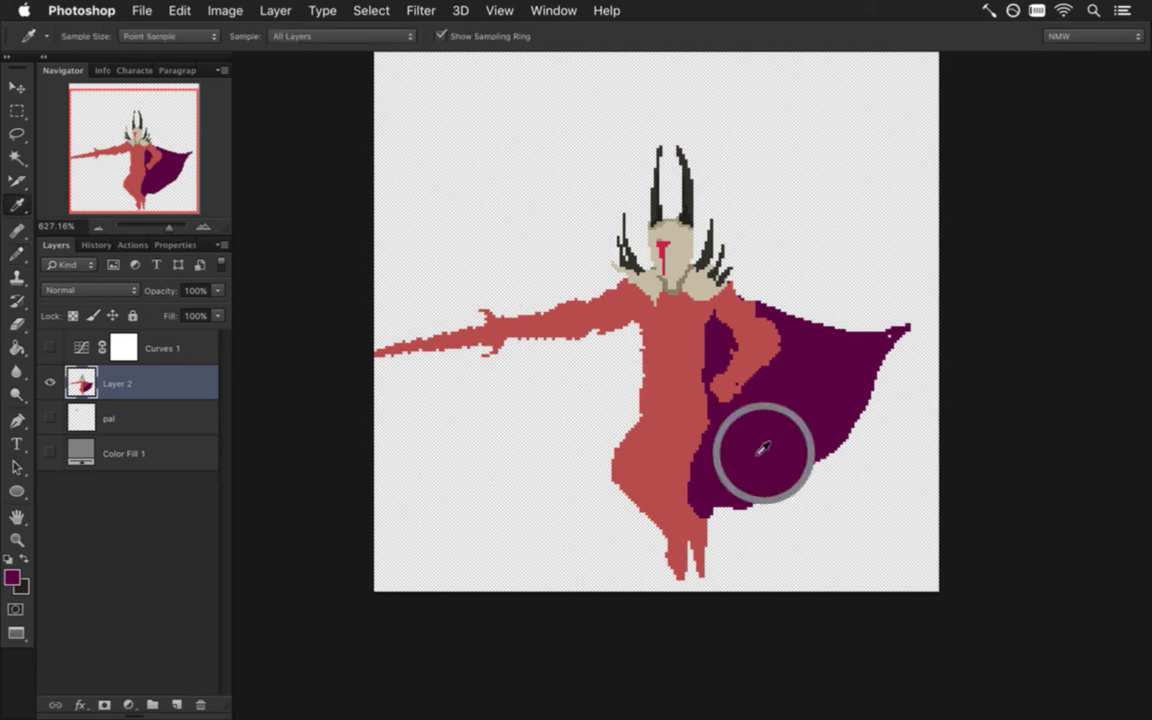
{"action": "left_click", "coordinate": [592, 337]}
{"action": "mouse_move", "coordinate": [592, 337]}
{"action": "left_mouse_down"}
{"action": "mouse_move", "coordinate": [631, 396]}
{"action": "mouse_move", "coordinate": [632, 338]}
{"action": "mouse_move", "coordinate": [595, 344]}
{"action": "mouse_move", "coordinate": [634, 380]}
{"action": "left_mouse_up"}
{"action": "left_click", "coordinate": [657, 357], "text": "alt"}
{"action": "left_click_drag", "start_coordinate": [640, 334], "coordinate": [642, 356]}
{"action": "left_click", "coordinate": [638, 395], "text": "alt"}
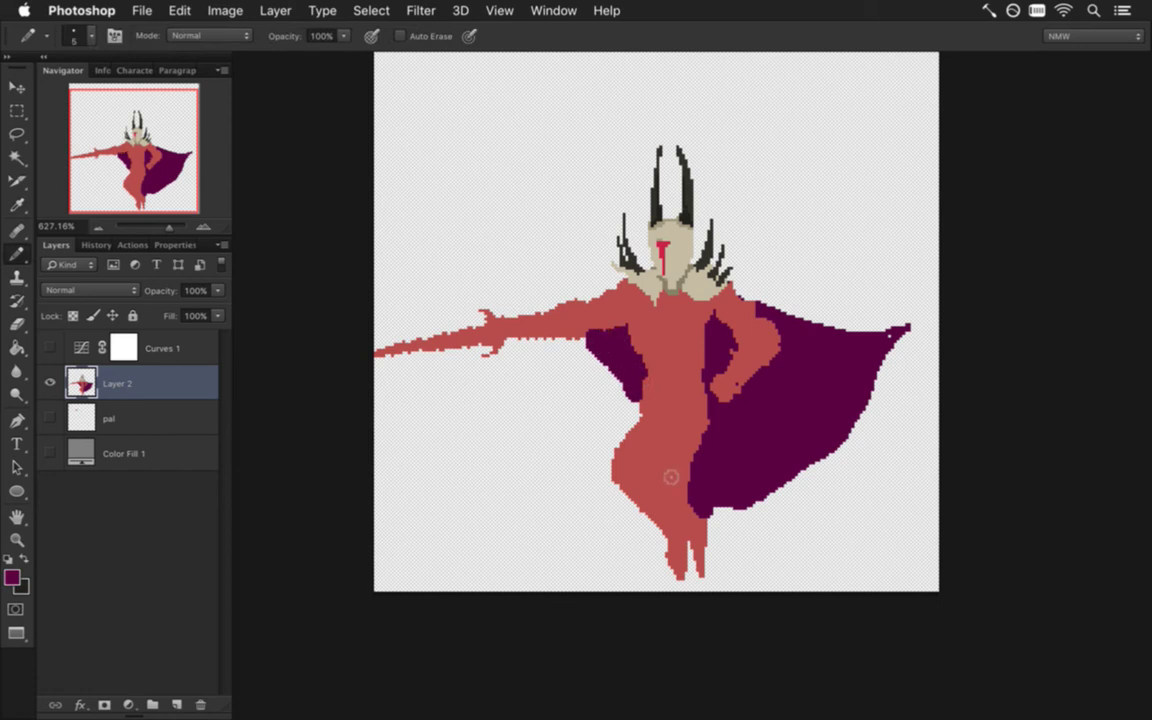
Step: Cover the hand on the hip with cape purple and repaint the free forearm hanging straight down in body red
{"action": "left_click", "coordinate": [756, 349], "text": "alt"}
{"action": "mouse_move", "coordinate": [763, 368]}
{"action": "left_mouse_down"}
{"action": "mouse_move", "coordinate": [805, 376]}
{"action": "mouse_move", "coordinate": [773, 355]}
{"action": "mouse_move", "coordinate": [799, 376]}
{"action": "mouse_move", "coordinate": [779, 358]}
{"action": "mouse_move", "coordinate": [726, 384]}
{"action": "mouse_move", "coordinate": [715, 375]}
{"action": "mouse_move", "coordinate": [719, 400]}
{"action": "mouse_move", "coordinate": [747, 373]}
{"action": "left_mouse_up"}
{"action": "left_click", "coordinate": [736, 390], "text": "alt"}
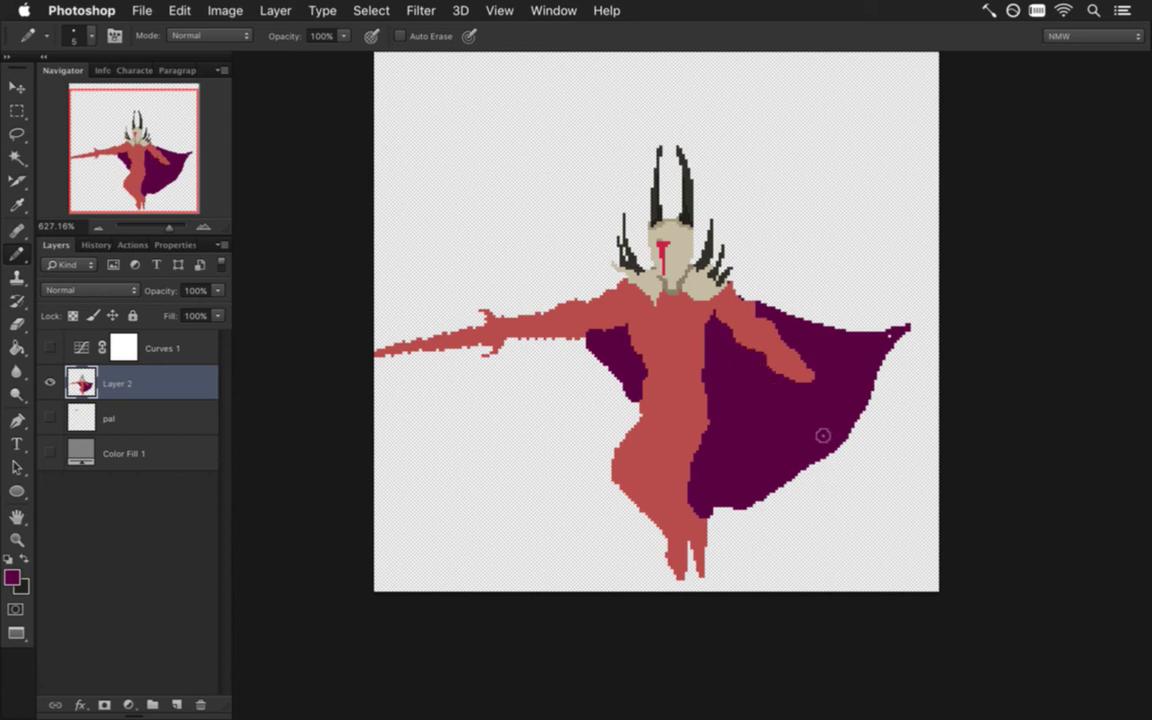
{"action": "mouse_move", "coordinate": [798, 362]}
{"action": "left_mouse_down"}
{"action": "mouse_move", "coordinate": [807, 378]}
{"action": "mouse_move", "coordinate": [786, 385]}
{"action": "left_mouse_up"}
{"action": "left_click", "coordinate": [777, 360], "text": "alt"}
{"action": "left_click_drag", "start_coordinate": [775, 358], "coordinate": [771, 393]}
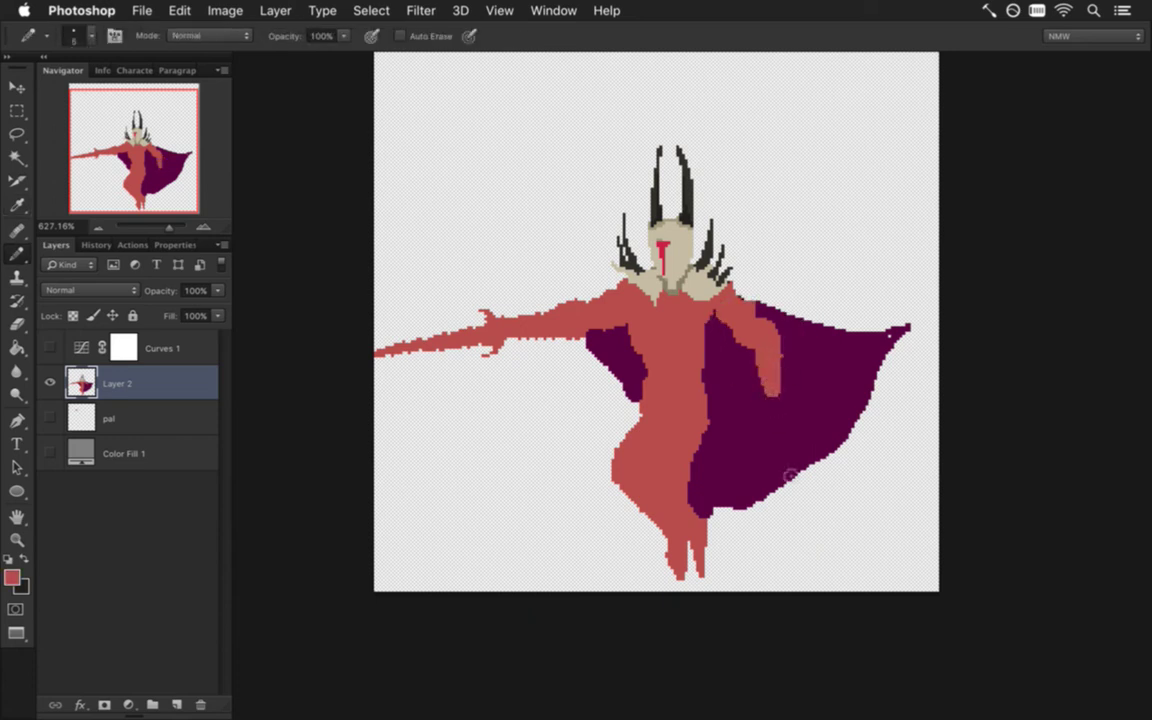
{"action": "left_click_drag", "start_coordinate": [771, 395], "coordinate": [771, 410]}
Step: Paint a new leg striding out below the cape in the sampled body red
{"action": "left_click", "coordinate": [684, 416], "text": "alt"}
{"action": "left_click_drag", "start_coordinate": [704, 420], "coordinate": [744, 482]}
{"action": "mouse_move", "coordinate": [717, 441]}
{"action": "left_mouse_down"}
{"action": "mouse_move", "coordinate": [750, 508]}
{"action": "mouse_move", "coordinate": [720, 490]}
{"action": "mouse_move", "coordinate": [778, 566]}
{"action": "mouse_move", "coordinate": [751, 500]}
{"action": "mouse_move", "coordinate": [779, 579]}
{"action": "left_mouse_up"}
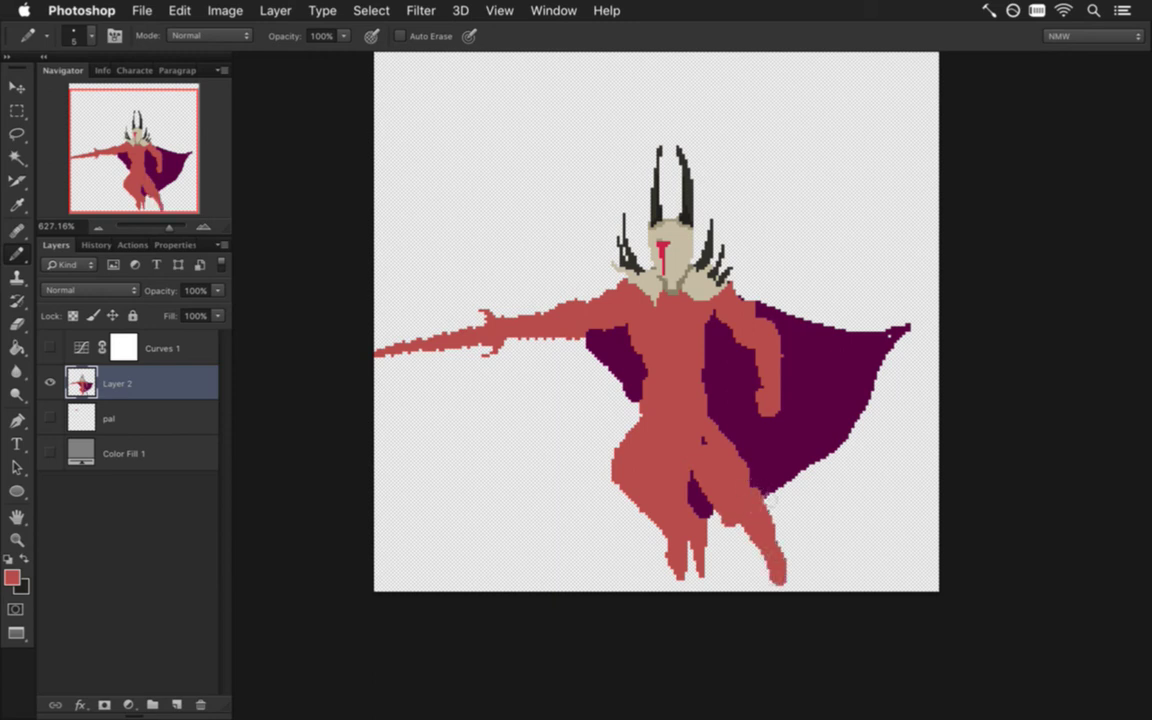
Step: Separate the thighs with a patch of cape purple and erase the old inner foot
{"action": "left_click", "coordinate": [689, 503], "text": "alt"}
{"action": "mouse_move", "coordinate": [697, 522]}
{"action": "left_mouse_down"}
{"action": "mouse_move", "coordinate": [676, 478]}
{"action": "mouse_move", "coordinate": [670, 490]}
{"action": "mouse_move", "coordinate": [690, 510]}
{"action": "left_mouse_up"}
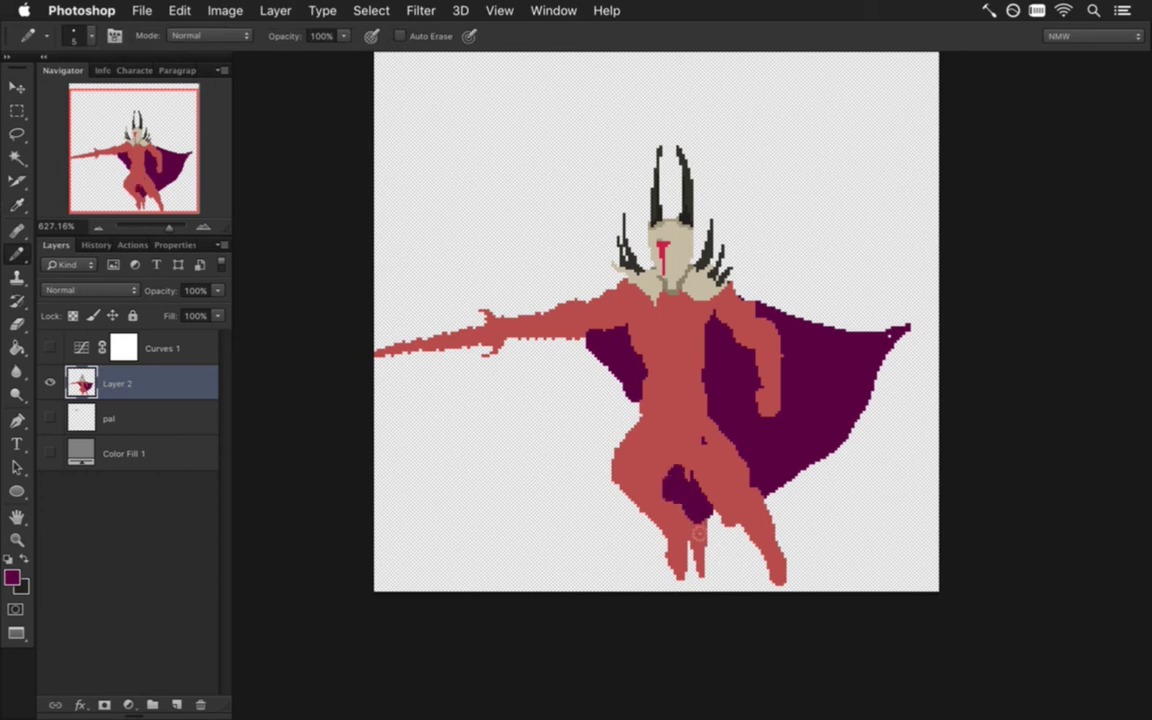
{"action": "key", "text": "e"}
{"action": "left_click_drag", "start_coordinate": [702, 535], "coordinate": [712, 579]}
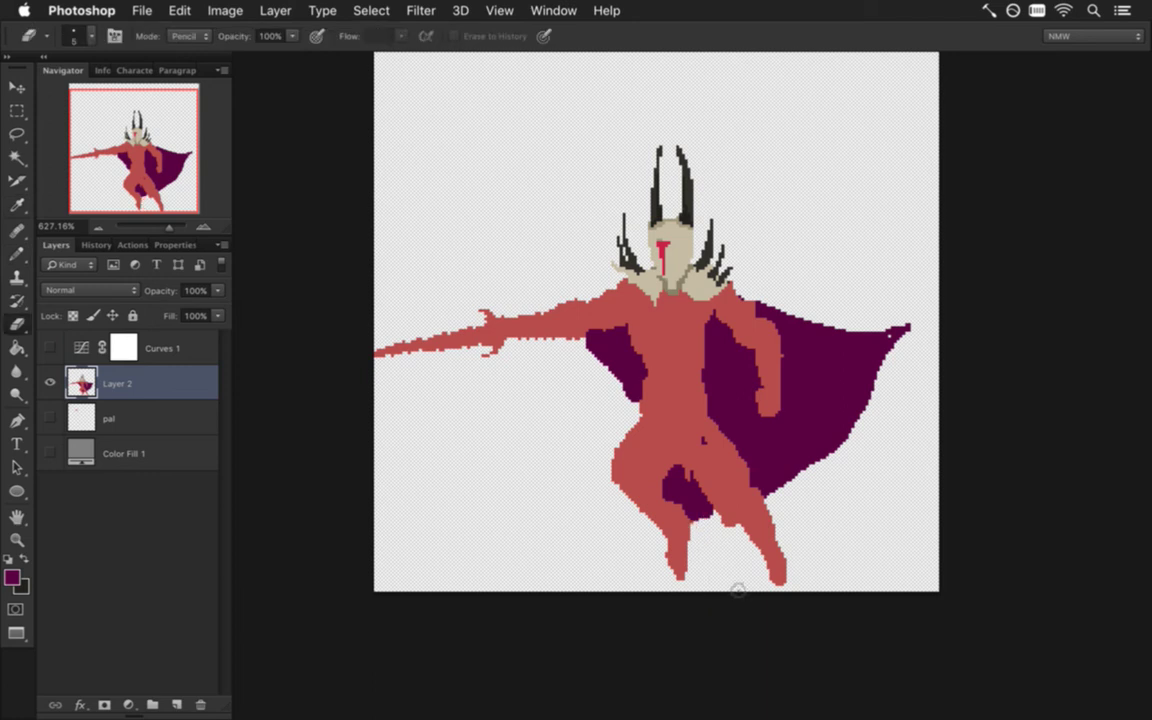
Step: Nudge the whole figure up and to the right so it sits fully inside the canvas
{"action": "key", "text": "v"}
{"action": "key", "text": "Up"}
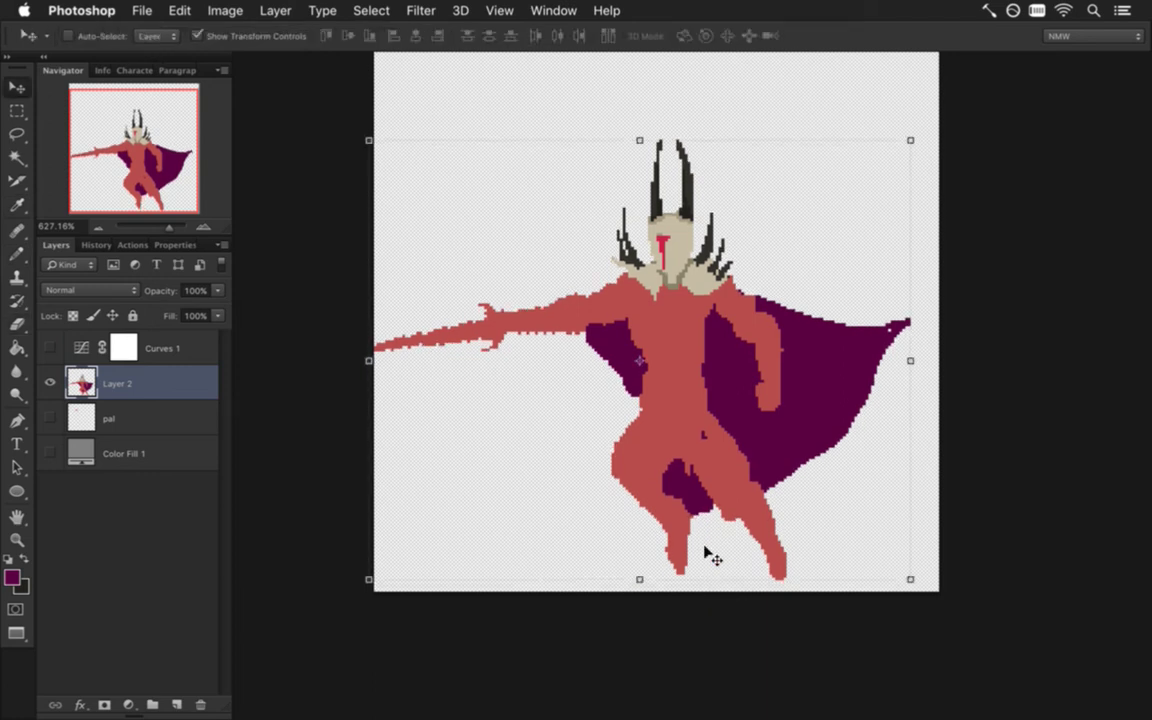
{"action": "key", "text": "Up"}
{"action": "key", "text": "Up"}
{"action": "key", "text": "Up"}
{"action": "key", "text": "Right"}
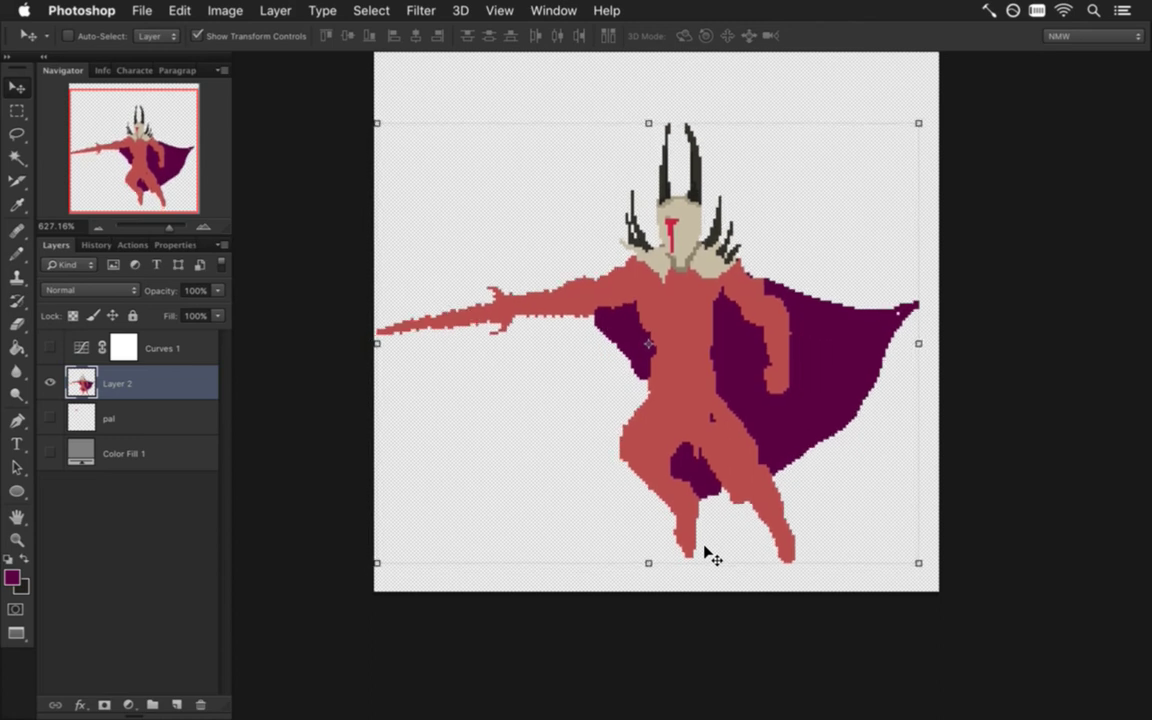
Step: Touch up the sword-arm shoulder's outline below the collar with the sampled body red and a 1-pixel Pencil
{"action": "key", "text": "m"}
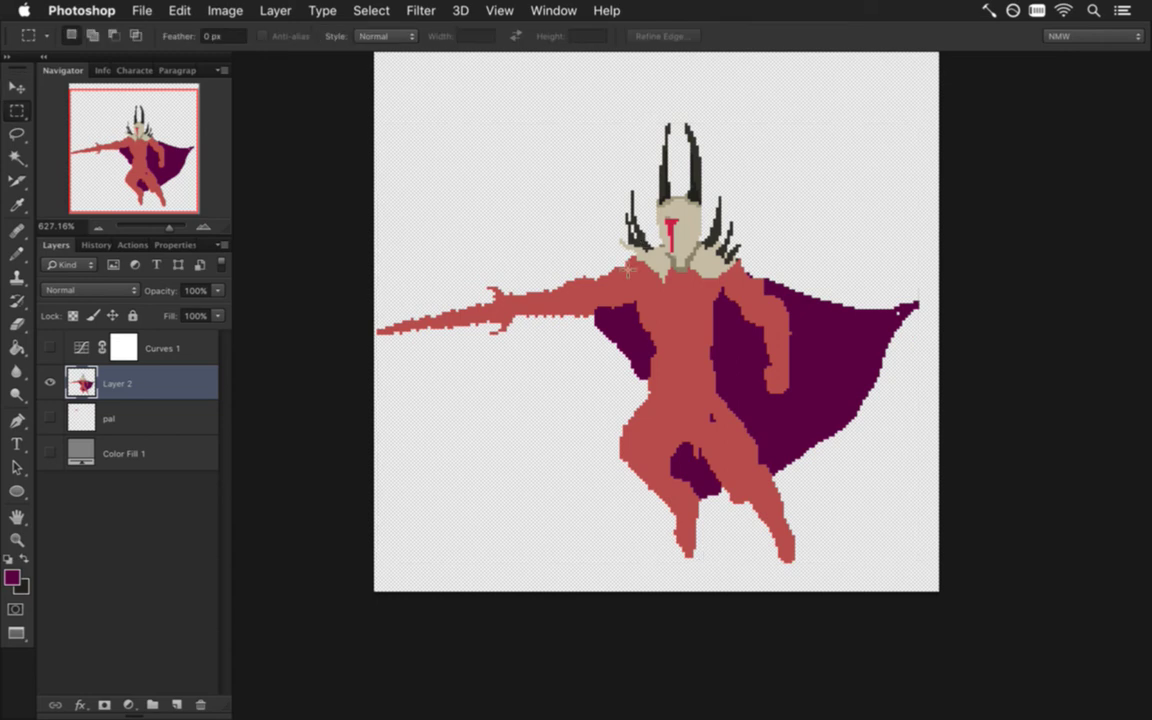
{"action": "key", "text": "i"}
{"action": "scroll", "coordinate": [590, 245], "scroll_direction": "up", "scroll_amount": 5}
{"action": "left_click", "coordinate": [603, 222]}
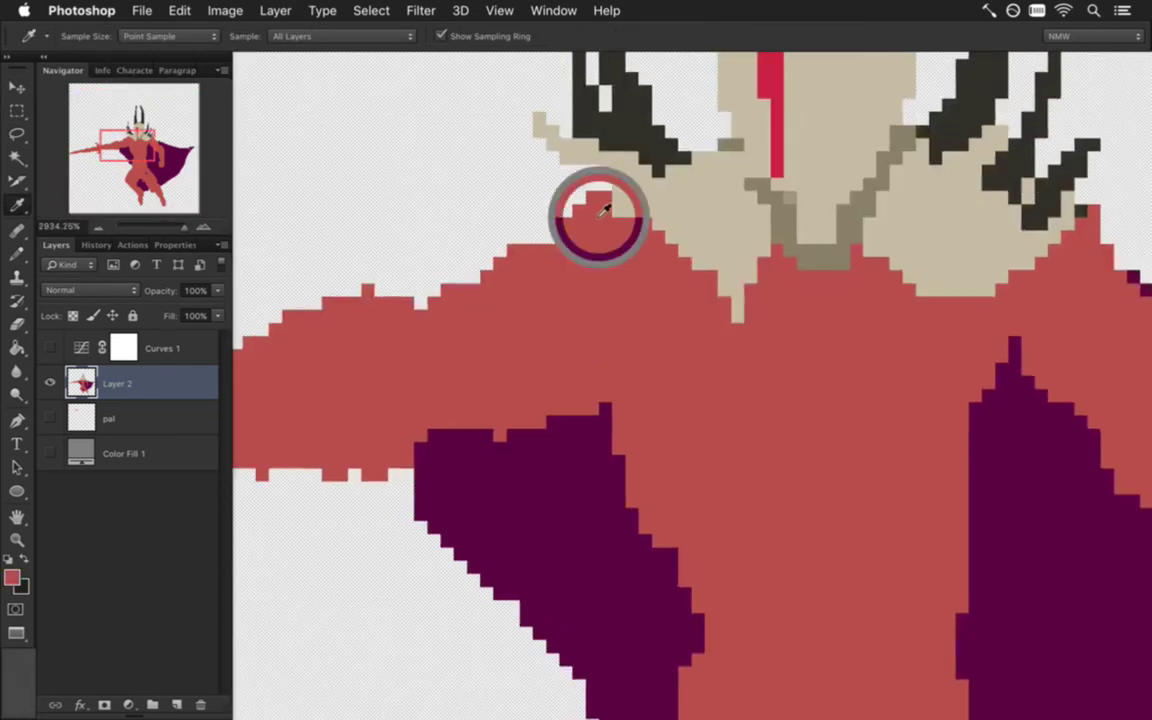
{"action": "key", "text": "b"}
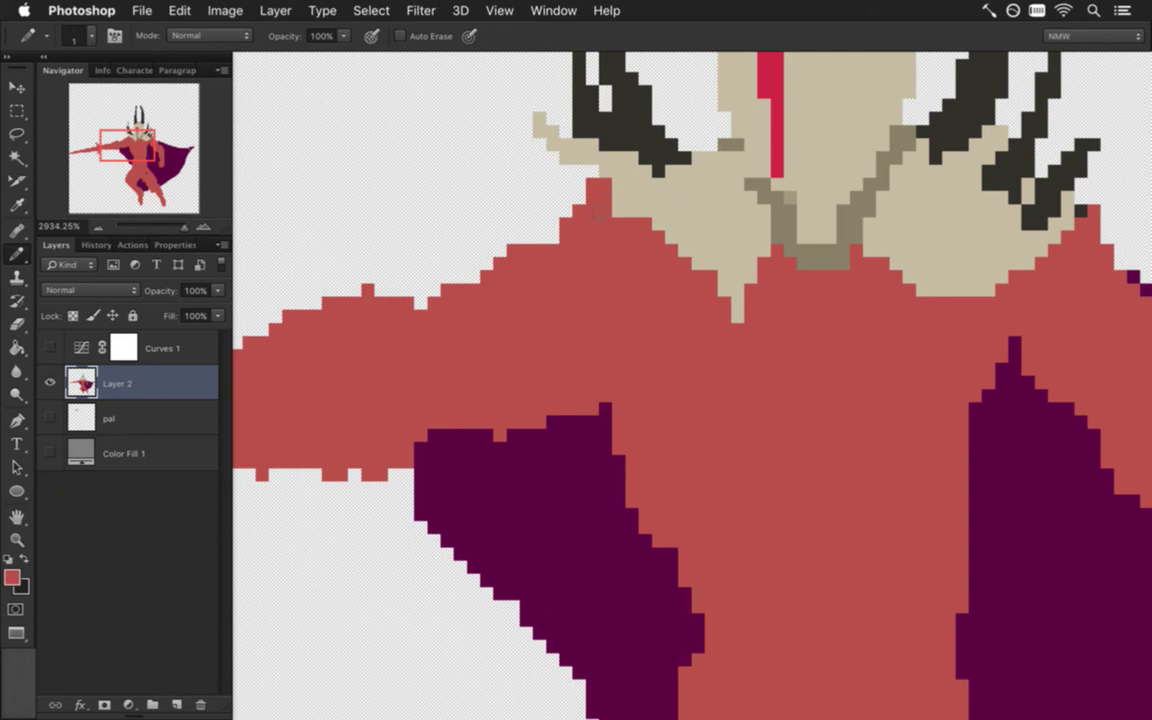
{"action": "left_click_drag", "start_coordinate": [692, 293], "coordinate": [542, 309]}
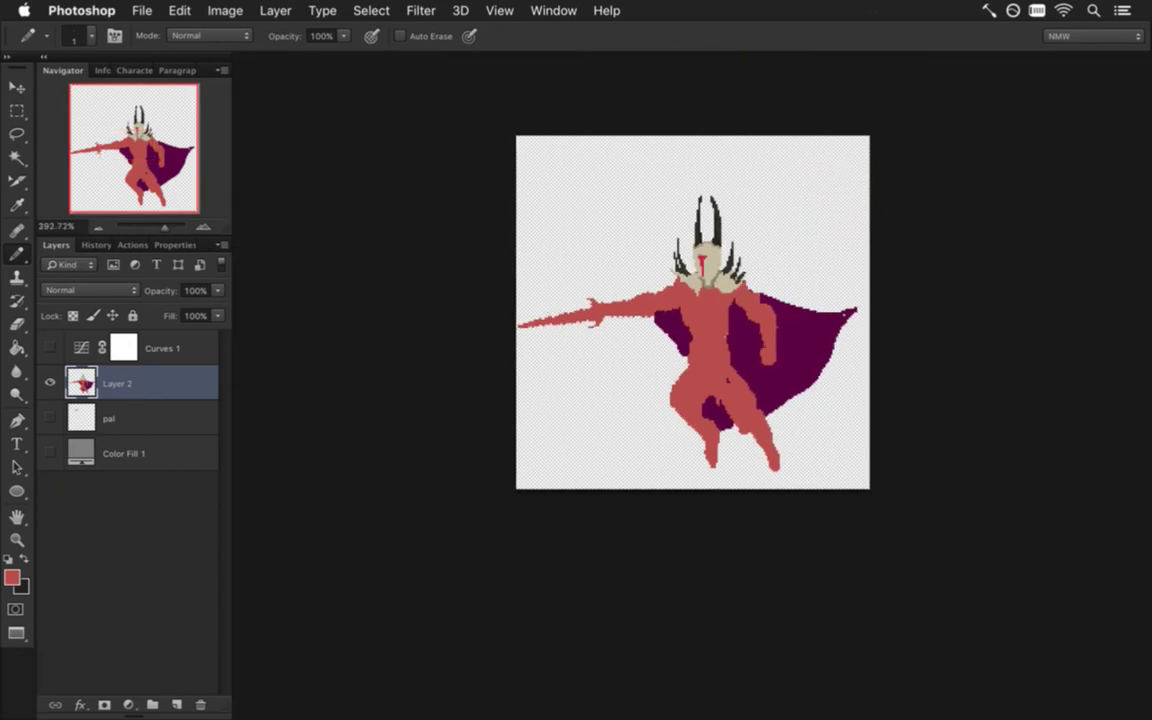
Step: Extend the cape along the waist below the sword arm with the sampled purple and a 1-pixel Pencil
{"action": "scroll", "coordinate": [700, 341], "scroll_direction": "up", "scroll_amount": 5}
{"action": "left_click", "coordinate": [580, 263], "text": "alt"}
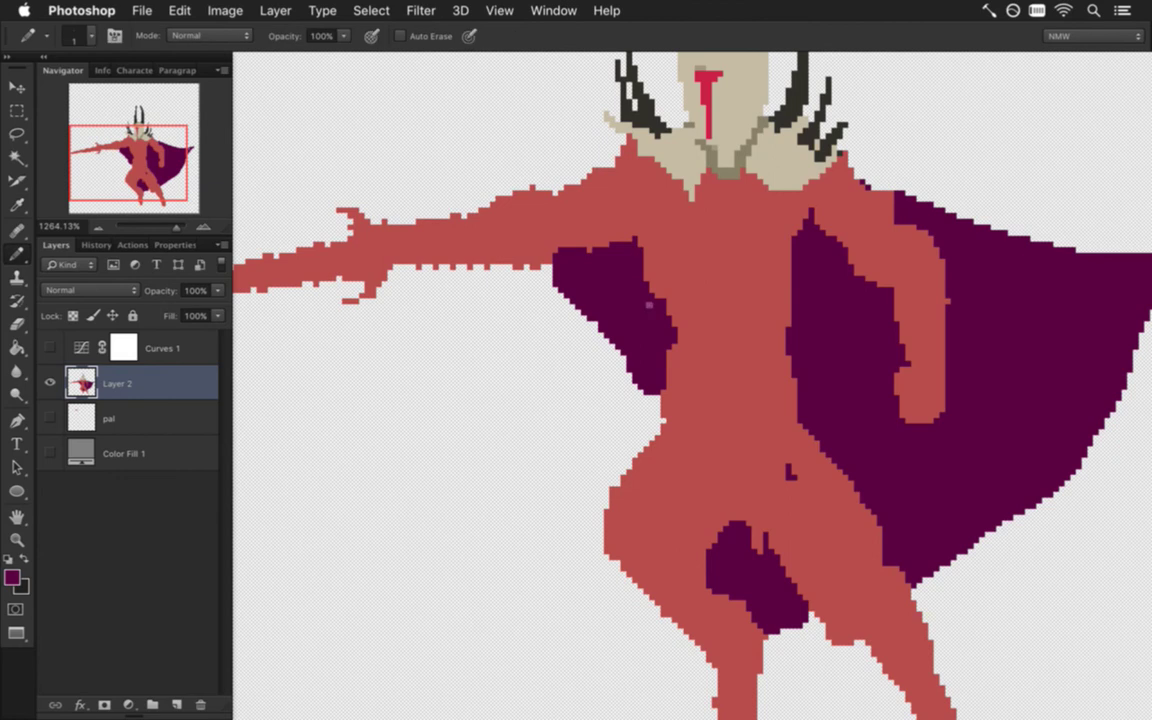
{"action": "left_click_drag", "start_coordinate": [668, 381], "coordinate": [663, 414]}
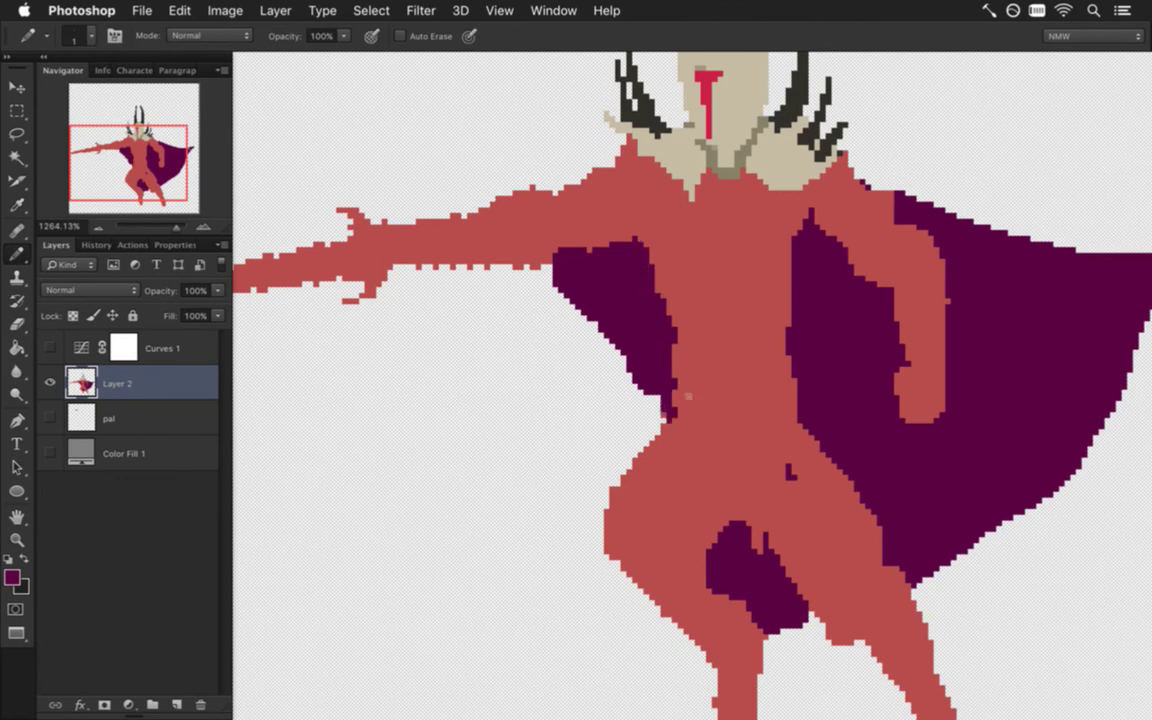
{"action": "left_click_drag", "start_coordinate": [631, 362], "coordinate": [522, 368]}
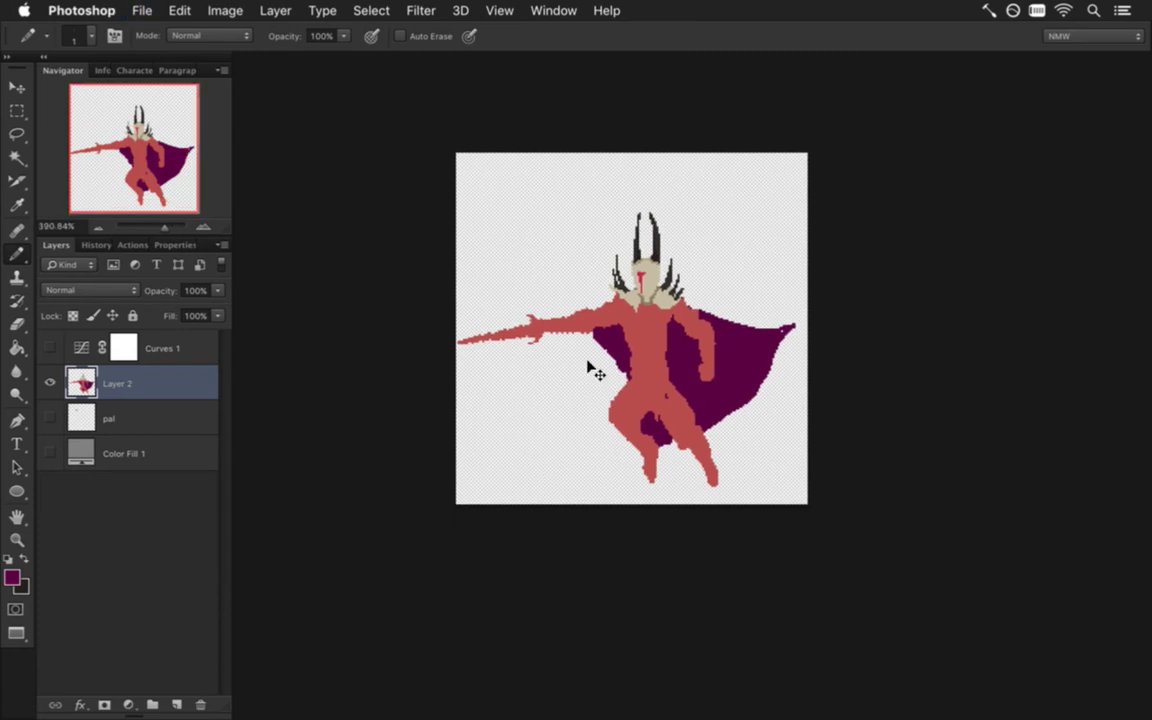
Step: Export the flat-coloured melee sprite for the web as a transparent PNG-24
{"action": "key", "text": "super+alt+shift+s"}
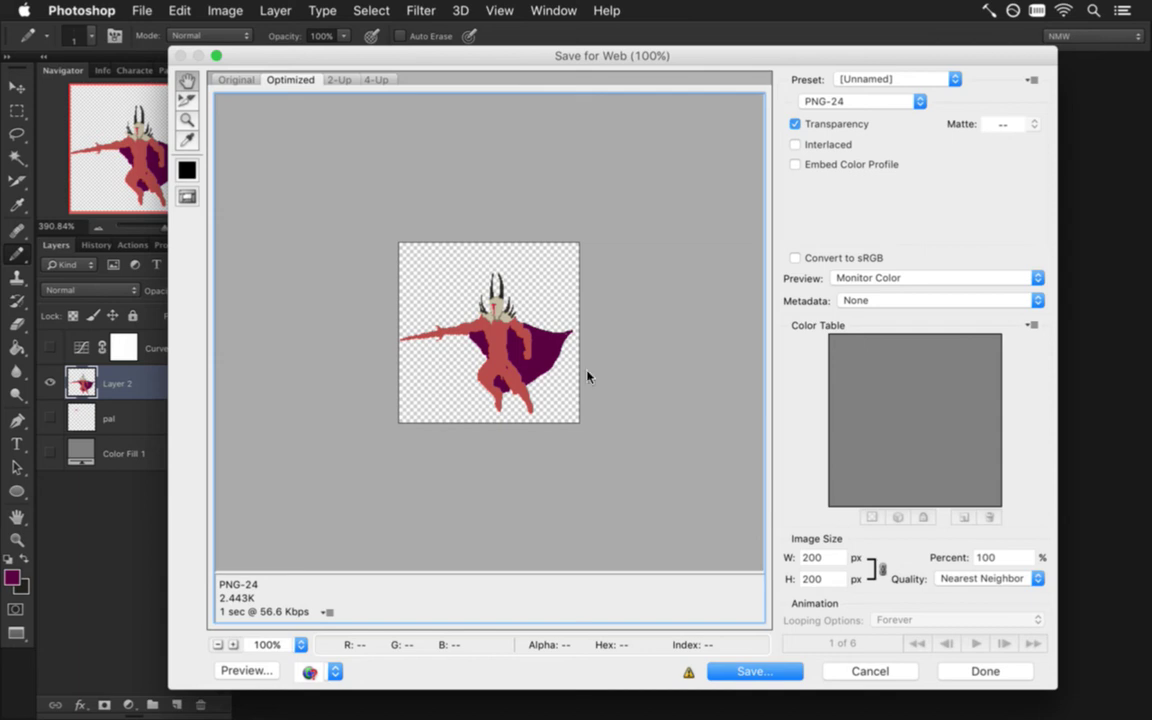
{"action": "key", "text": "Return"}
{"action": "type", "text": "4"}
{"action": "key", "text": "Return"}
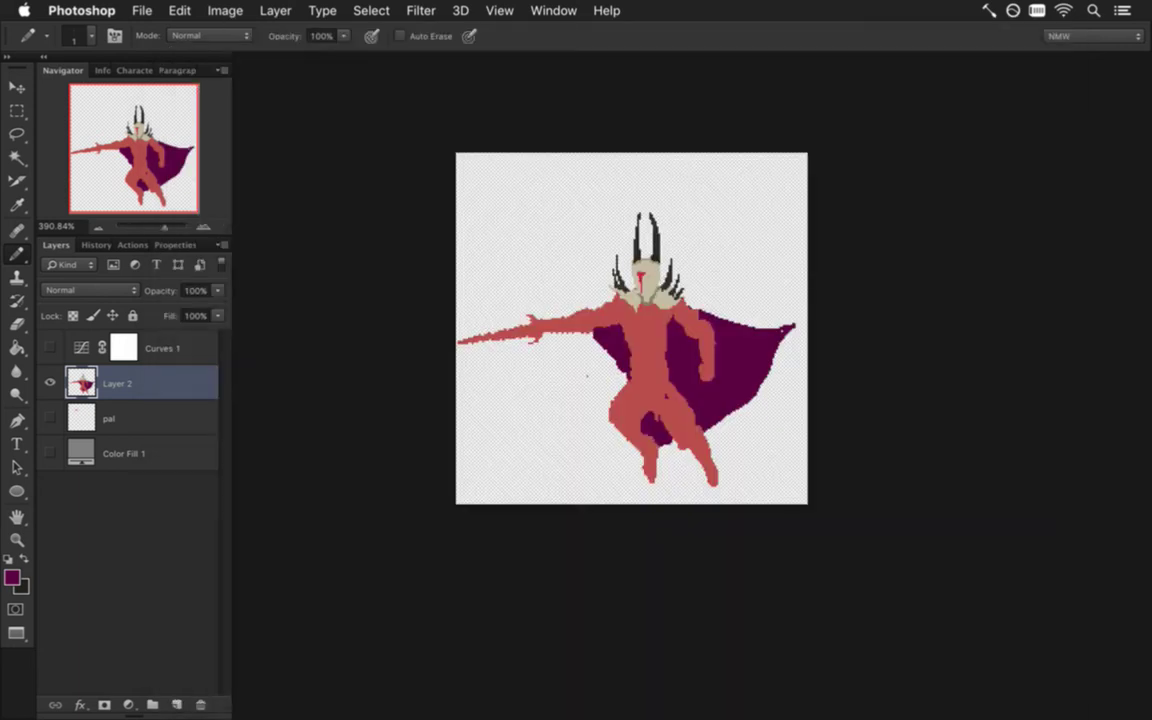
Step: Bring up MetatronLand.psd and close it
{"action": "left_click", "coordinate": [553, 10]}
{"action": "scroll", "coordinate": [650, 500], "scroll_direction": "down", "scroll_amount": 5}
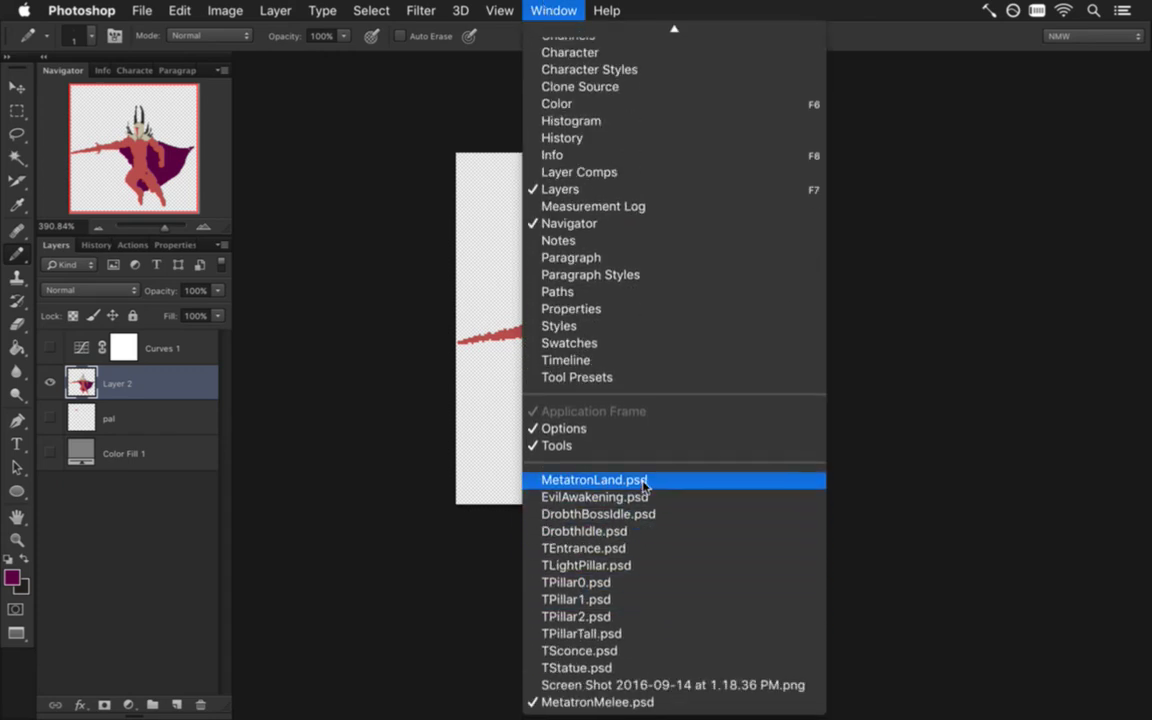
{"action": "left_click", "coordinate": [643, 483]}
{"action": "key", "text": "super+w"}
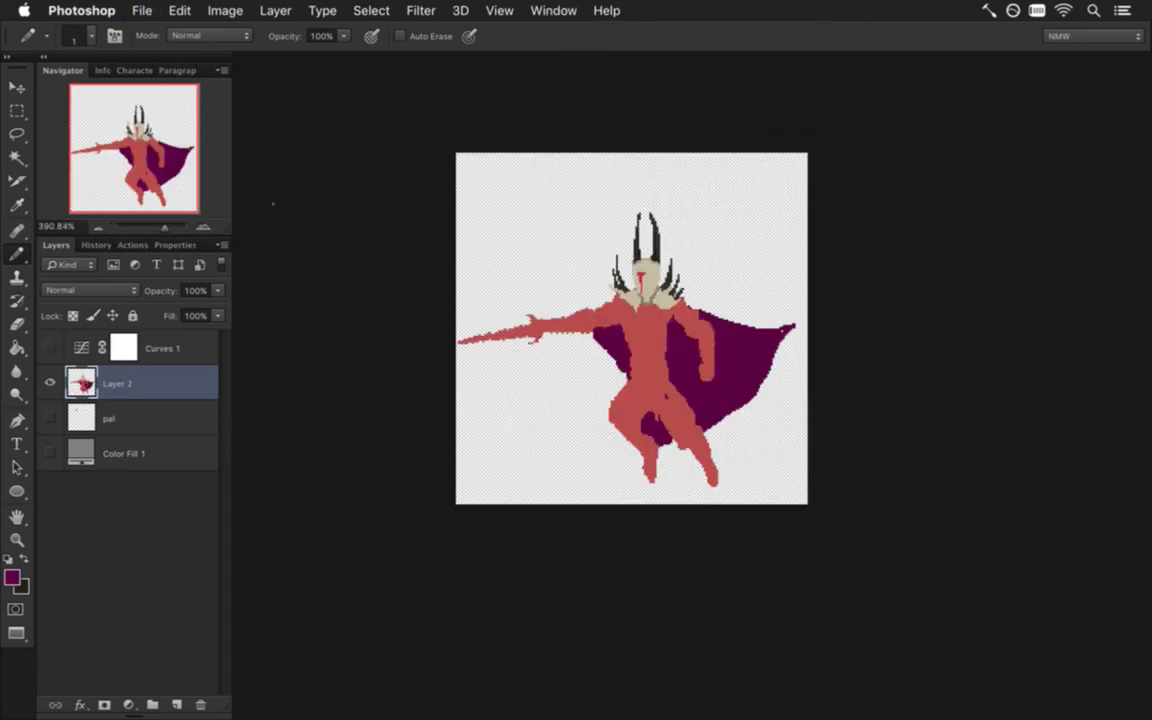
Step: Show the Curves 1 adjustment and export the darkened melee sprite as a PNG-24, appending 0 to its file name
{"action": "left_click", "coordinate": [50, 348]}
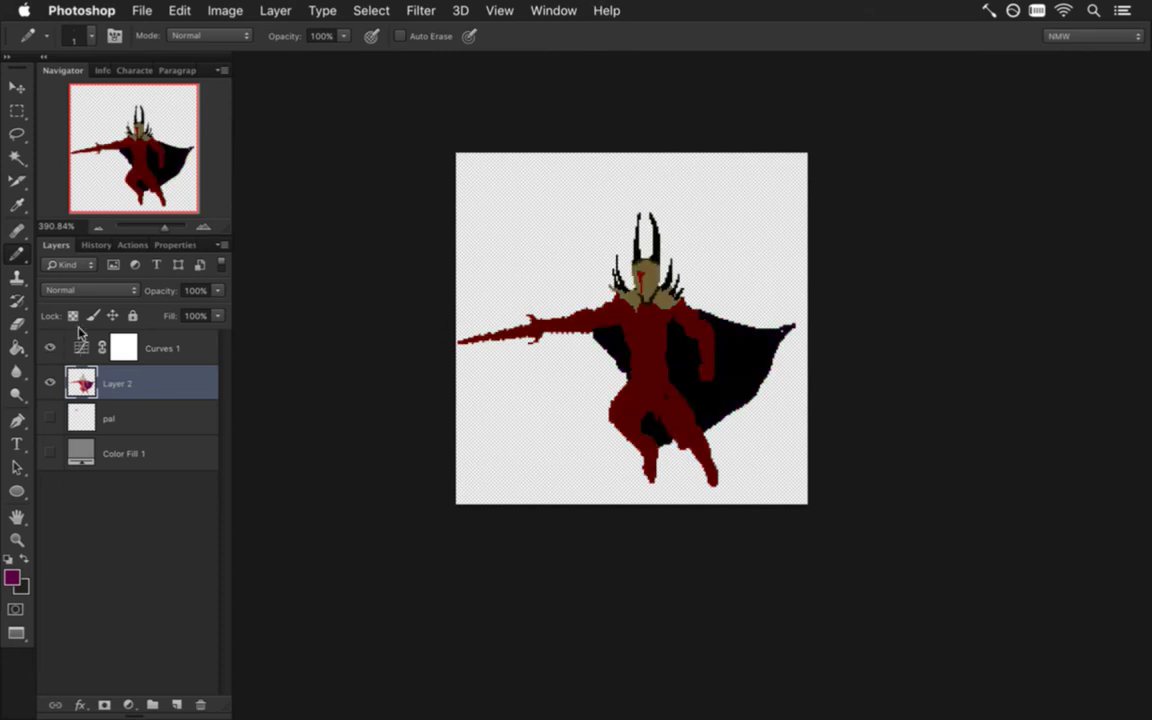
{"action": "key", "text": "super+alt+shift+s"}
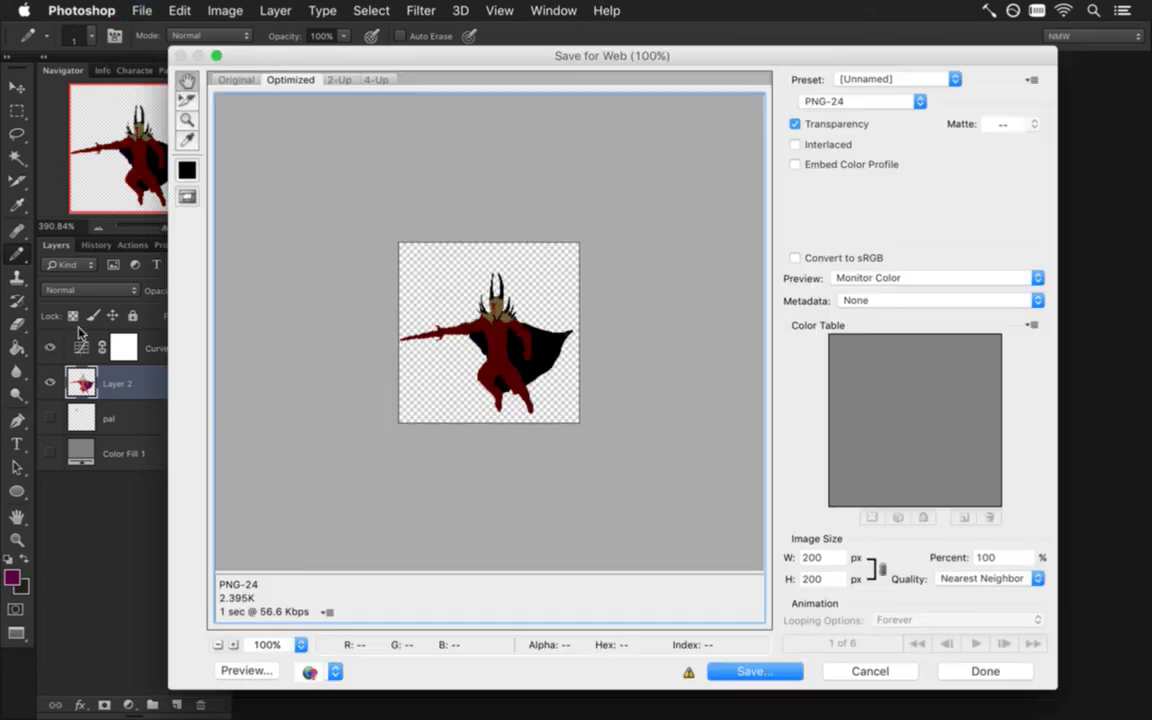
{"action": "key", "text": "Return"}
{"action": "key", "text": "Right"}
{"action": "type", "text": "0"}
{"action": "key", "text": "Return"}
{"action": "key", "text": "Return"}
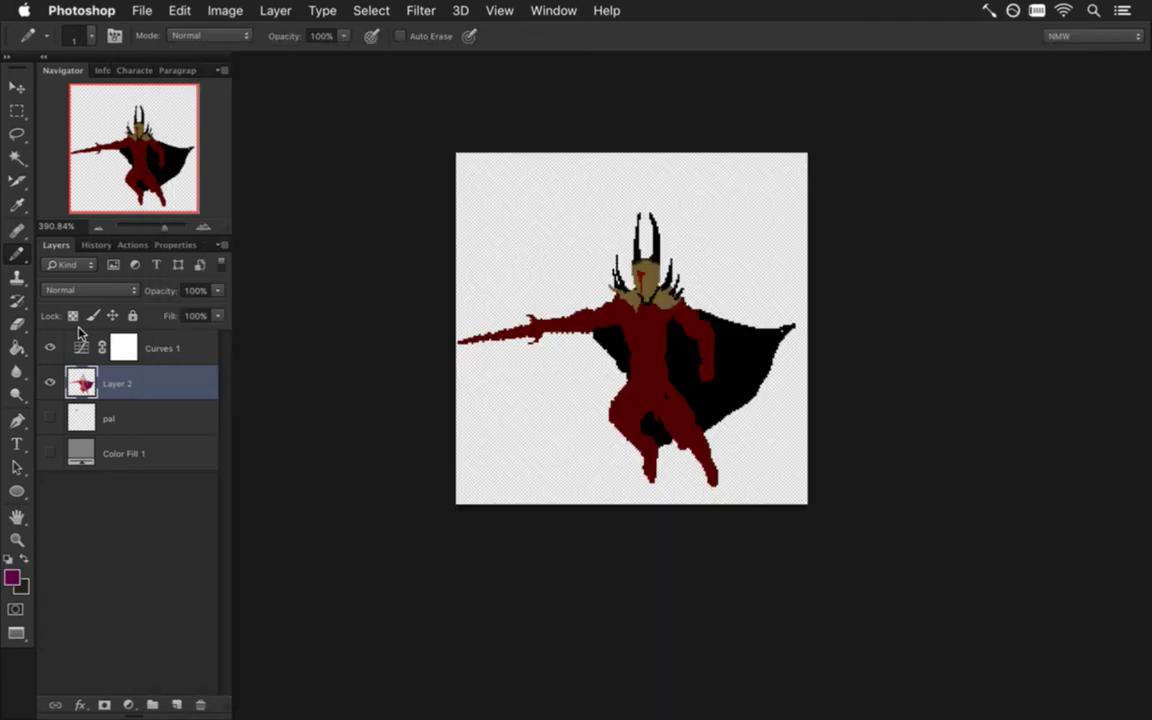
Step: Open MetatronIdle.psd from the recently used files
{"action": "left_click", "coordinate": [134, 11]}
{"action": "mouse_move", "coordinate": [238, 121]}
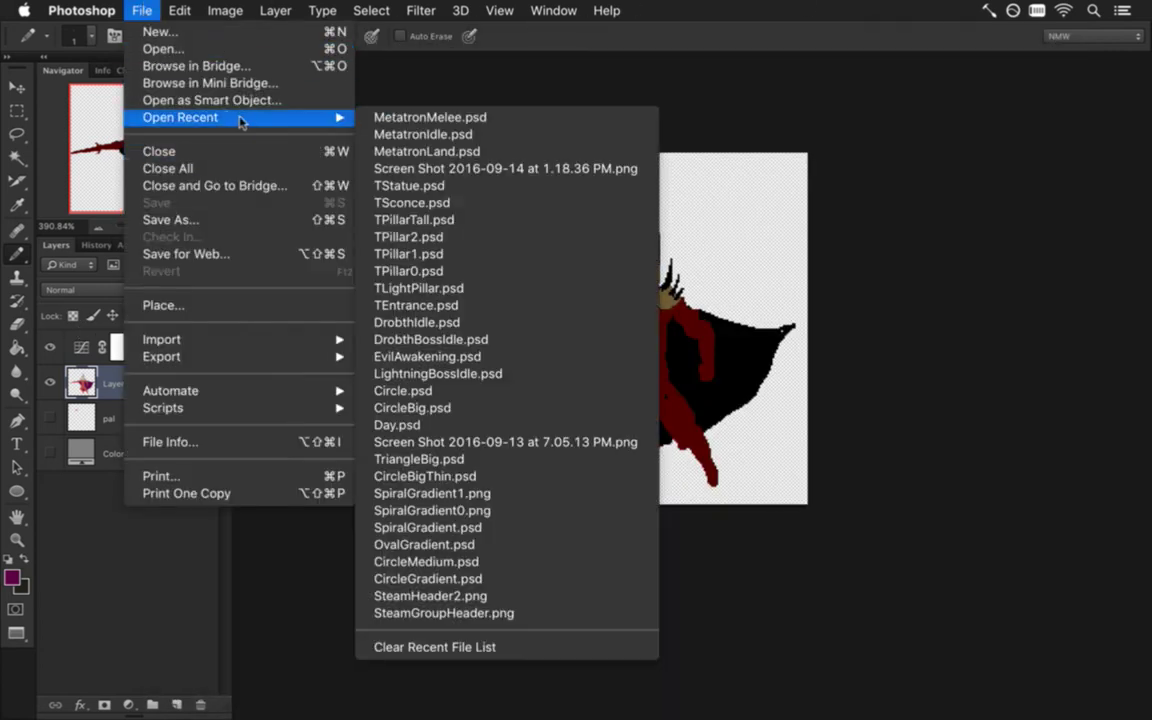
{"action": "left_click", "coordinate": [392, 136]}
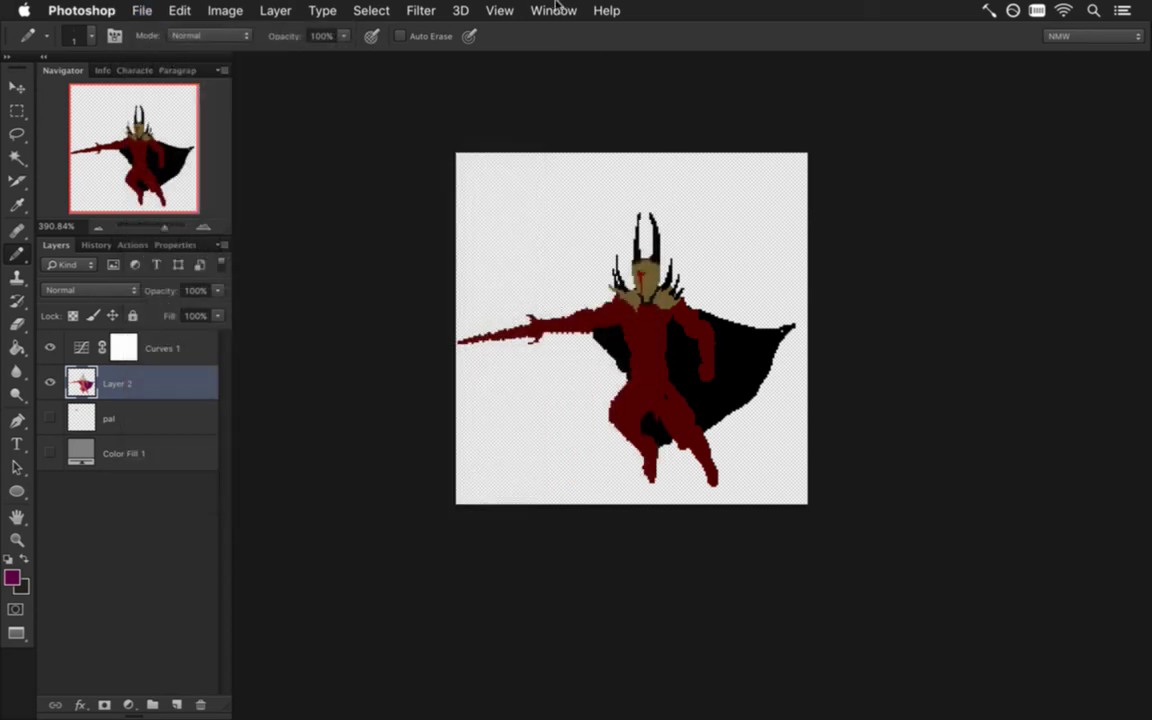
{"action": "left_click", "coordinate": [553, 11]}
{"action": "scroll", "coordinate": [622, 500], "scroll_direction": "down", "scroll_amount": 5}
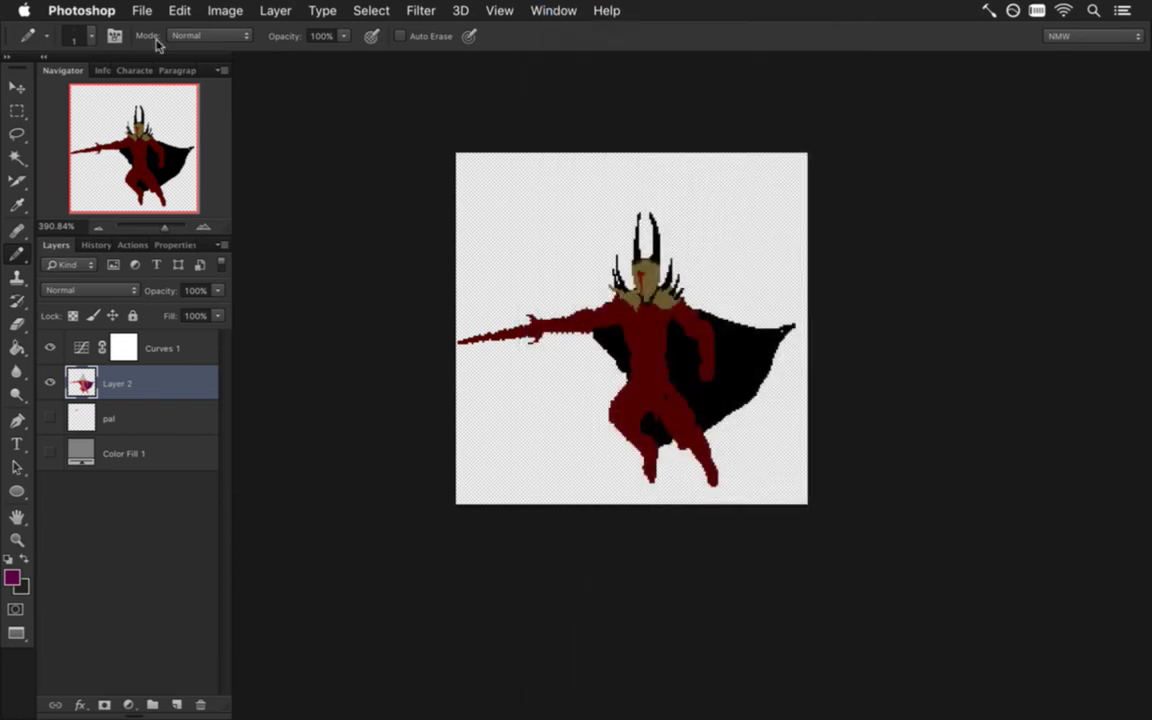
{"action": "left_click", "coordinate": [141, 10]}
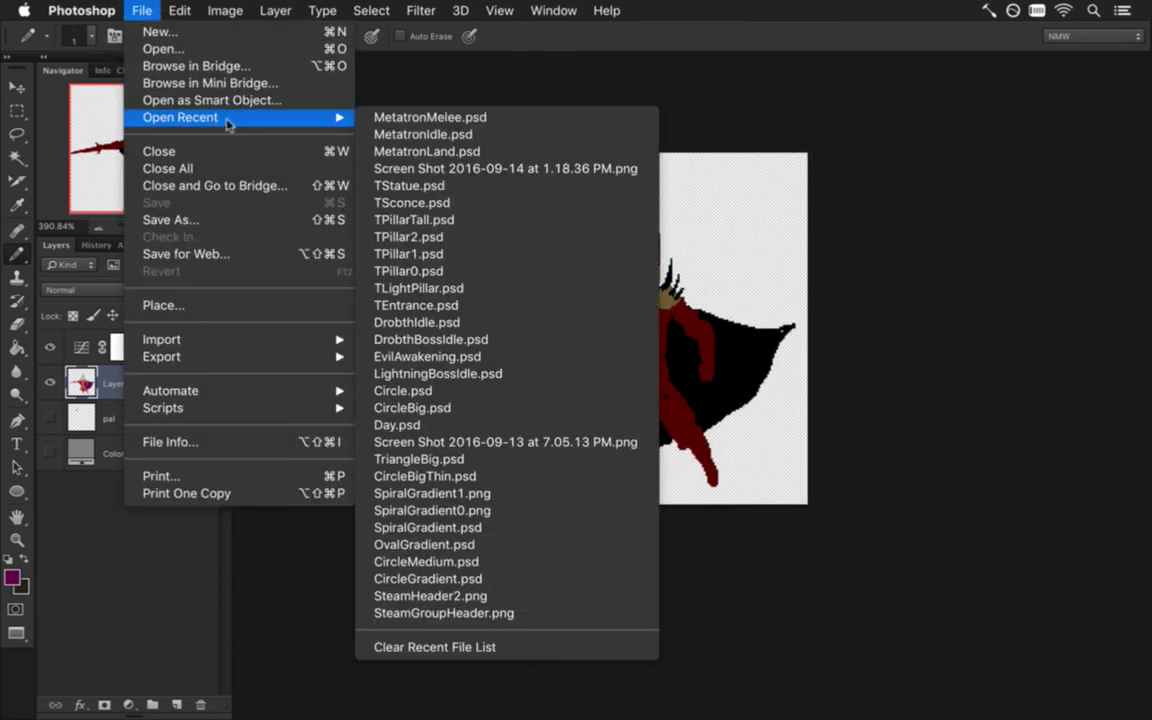
{"action": "mouse_move", "coordinate": [305, 117]}
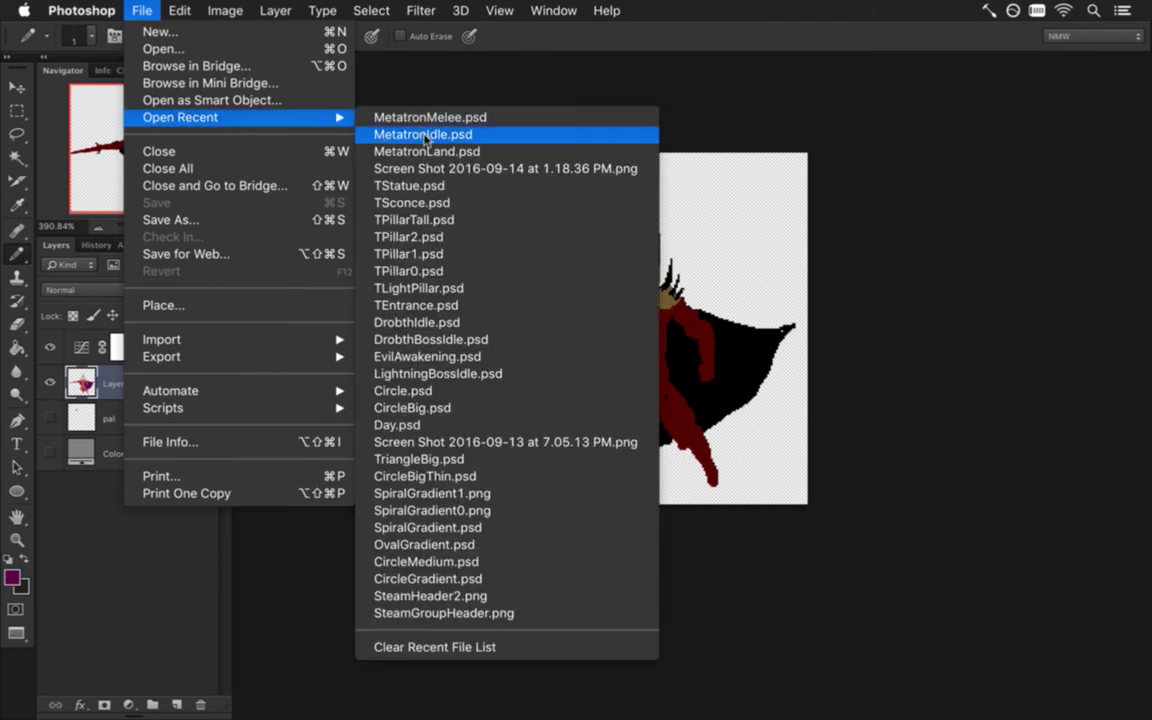
{"action": "left_click", "coordinate": [424, 134]}
Step: Enlarge the idle sprite's canvas to 200 by 200 pixels, anchored at the bottom centre
{"action": "left_click_drag", "start_coordinate": [576, 404], "coordinate": [738, 424]}
{"action": "left_click_drag", "start_coordinate": [601, 344], "coordinate": [699, 410]}
{"action": "key", "text": "super+alt+c"}
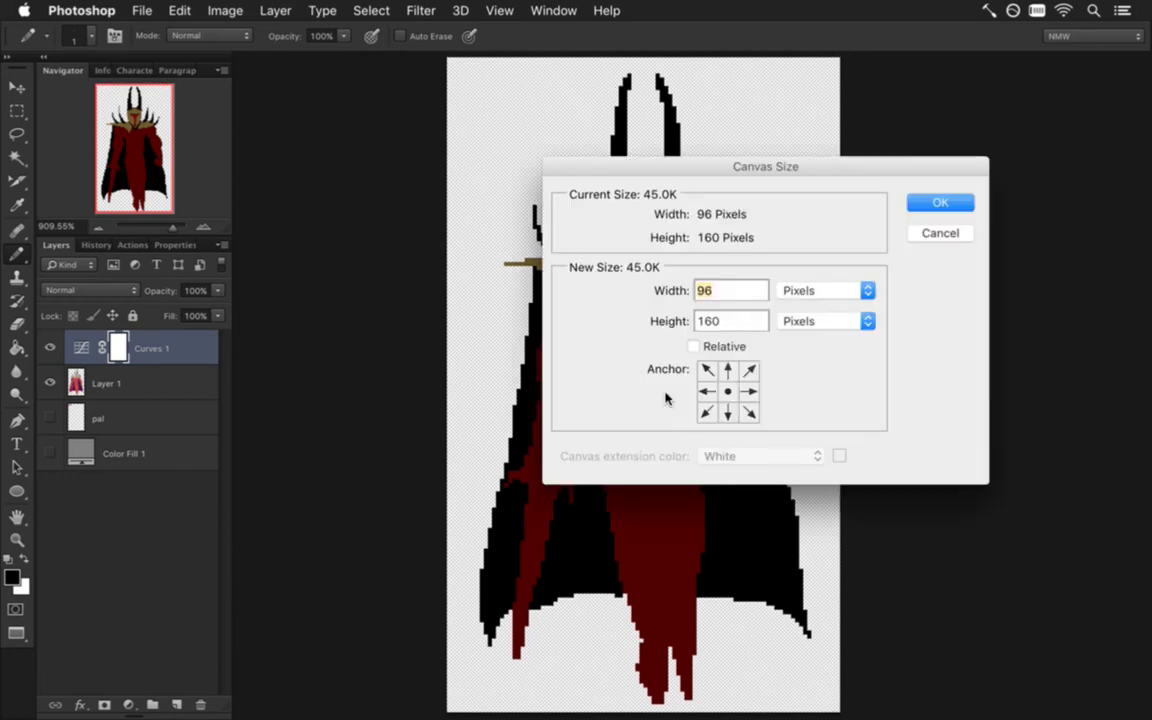
{"action": "type", "text": "200"}
{"action": "key", "text": "Tab"}
{"action": "type", "text": "200"}
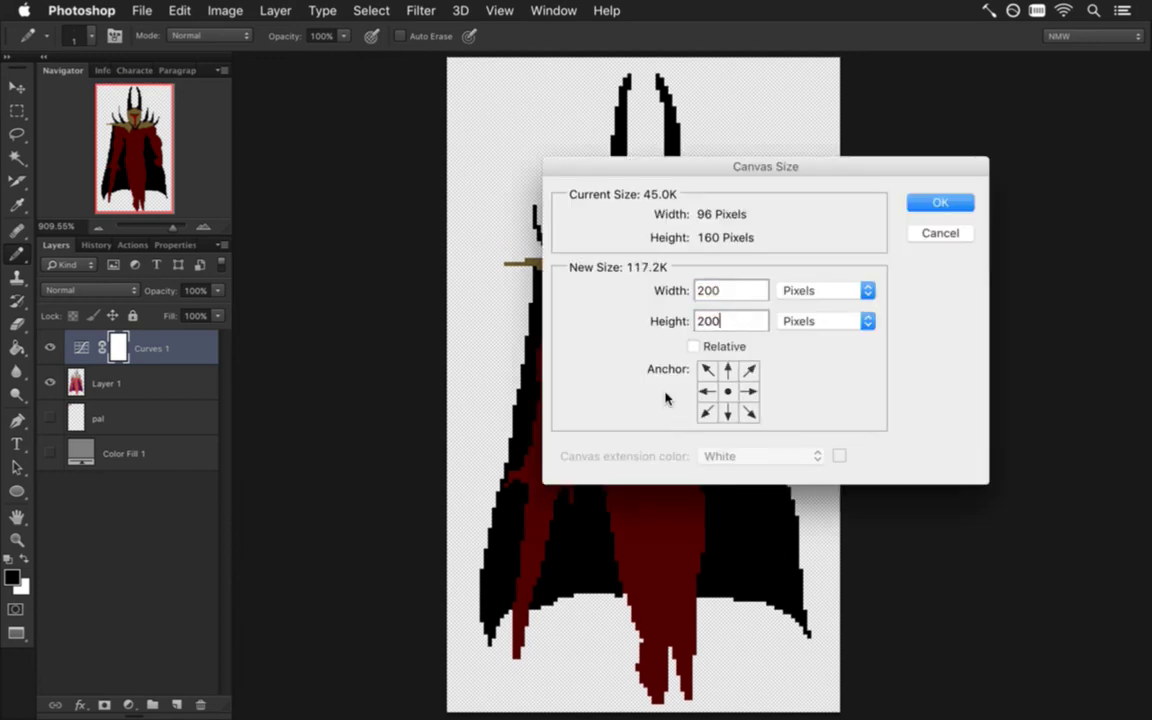
{"action": "left_click", "coordinate": [936, 208]}
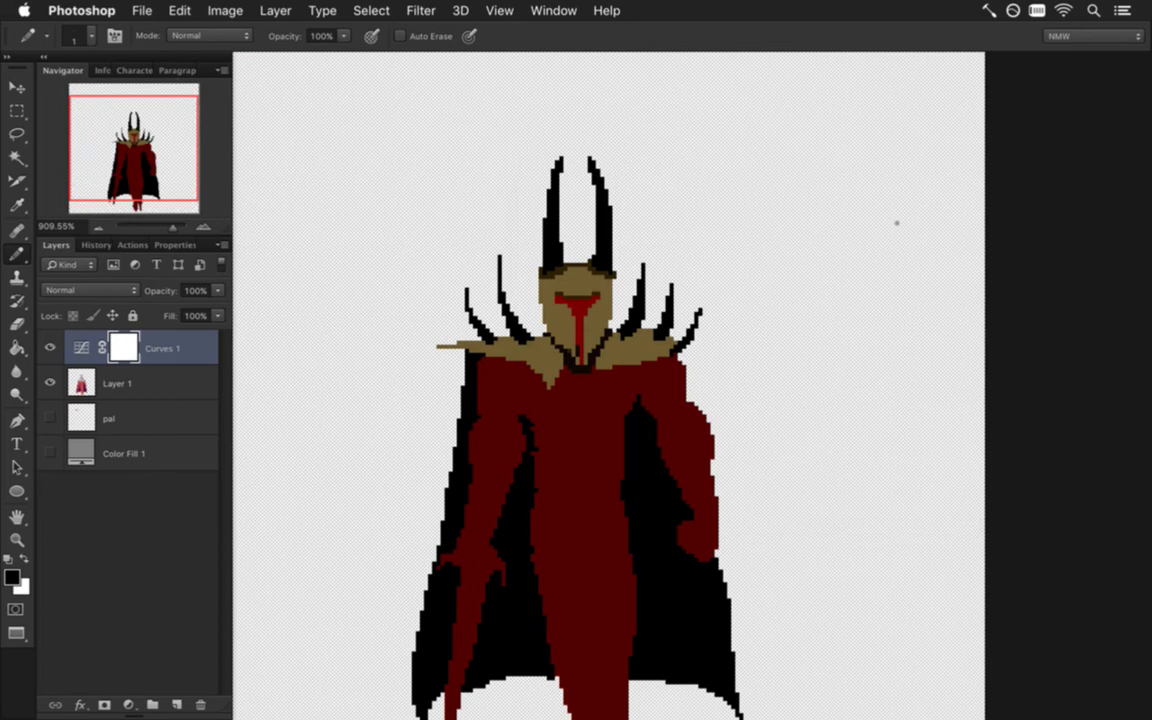
Step: Export the idle sprite for the web to the Shadow folder as MetatronIdle0.png
{"action": "left_click_drag", "start_coordinate": [595, 437], "coordinate": [596, 406]}
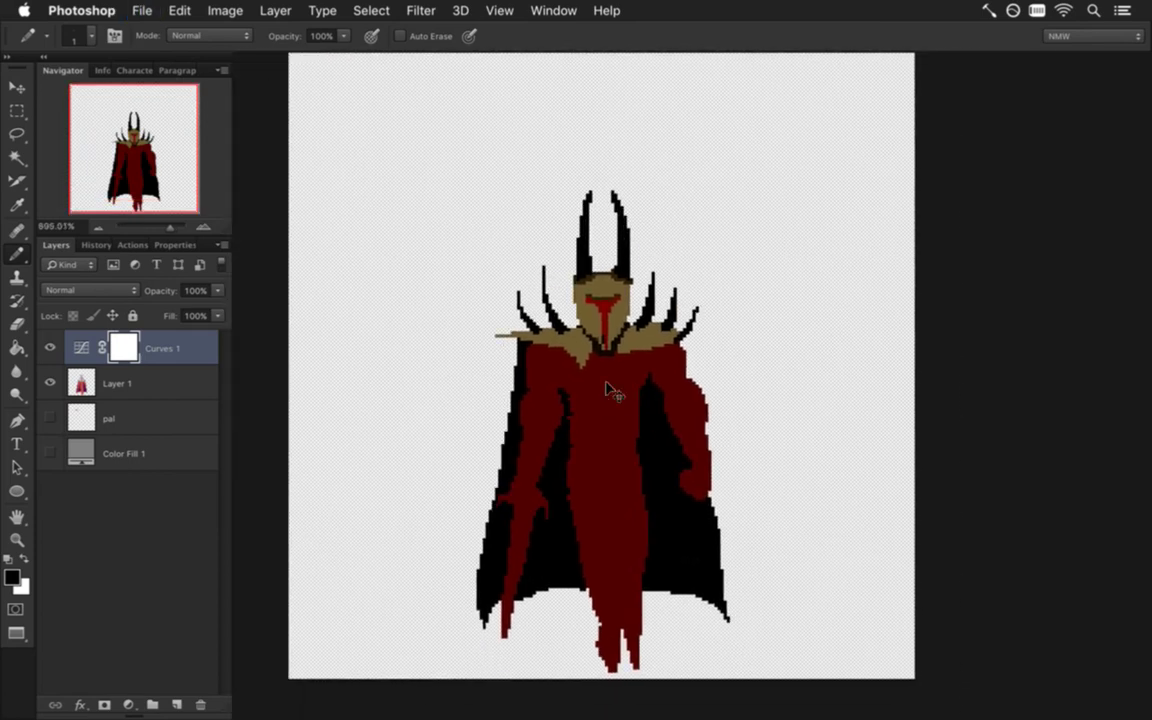
{"action": "key", "text": "super+alt+shift+s"}
{"action": "key", "text": "Return"}
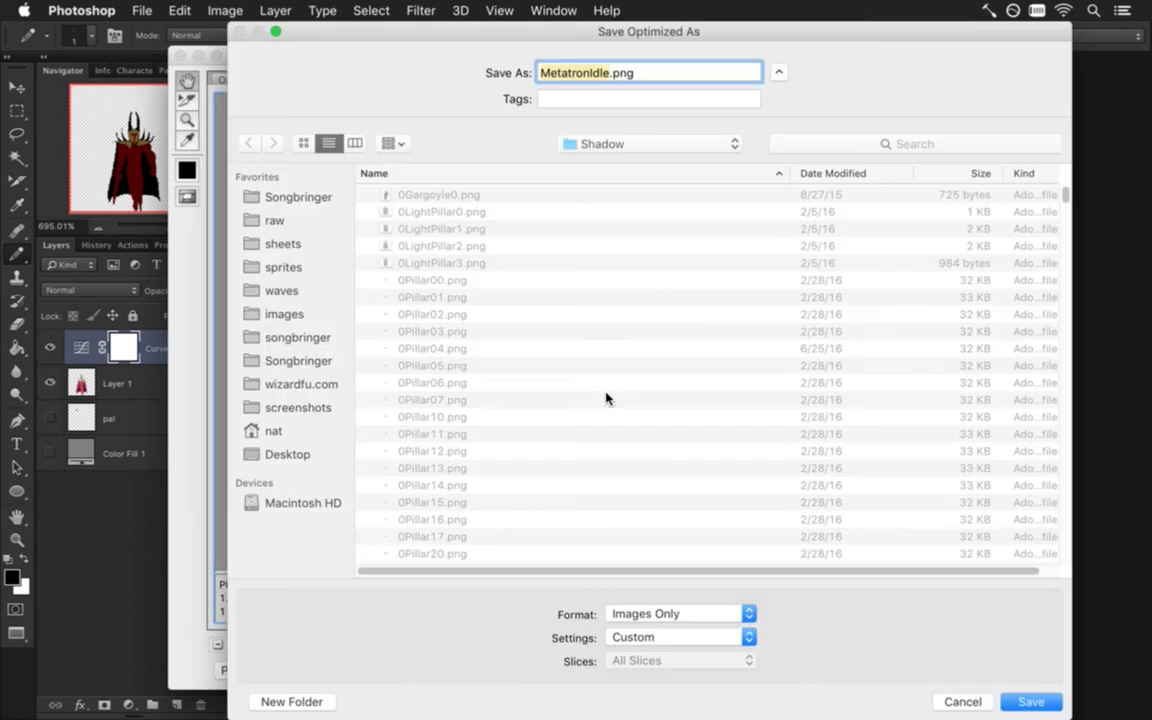
{"action": "key", "text": "Right"}
{"action": "type", "text": "0"}
{"action": "key", "text": "Return"}
{"action": "key", "text": "Return"}
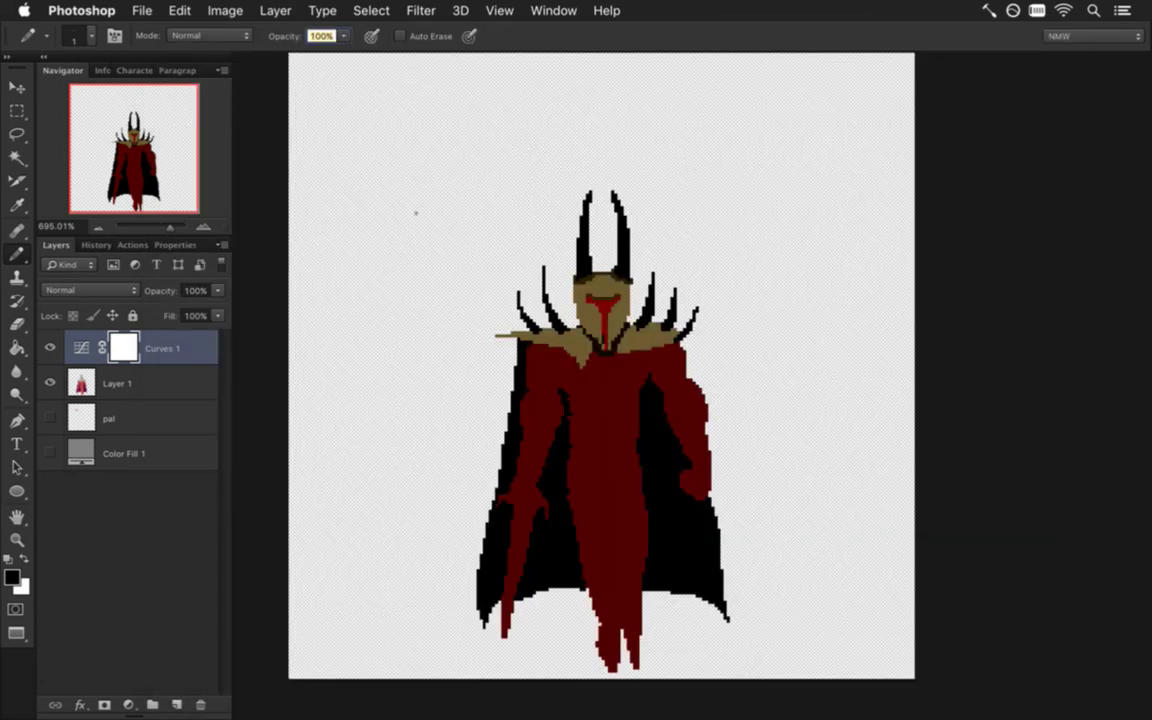
Step: Open MetatronLand.psd from the recently used files
{"action": "left_click", "coordinate": [553, 10]}
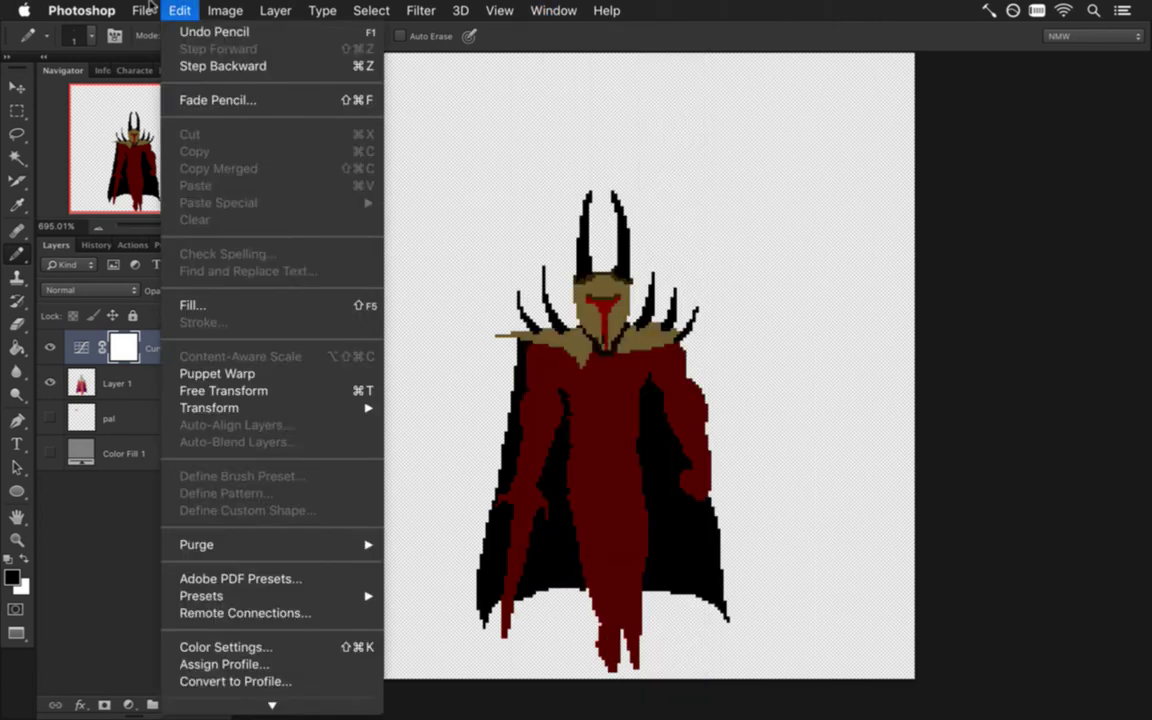
{"action": "mouse_move", "coordinate": [142, 10]}
{"action": "mouse_move", "coordinate": [216, 117]}
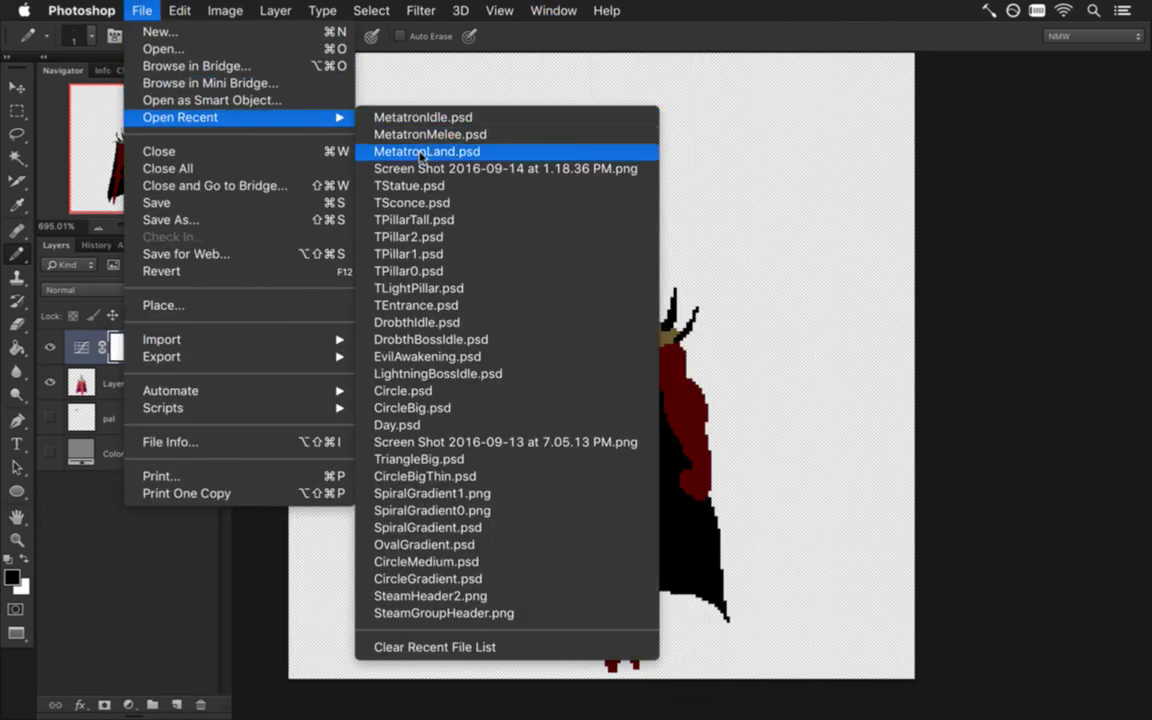
{"action": "left_click", "coordinate": [422, 154]}
{"action": "left_click_drag", "start_coordinate": [580, 419], "coordinate": [698, 436]}
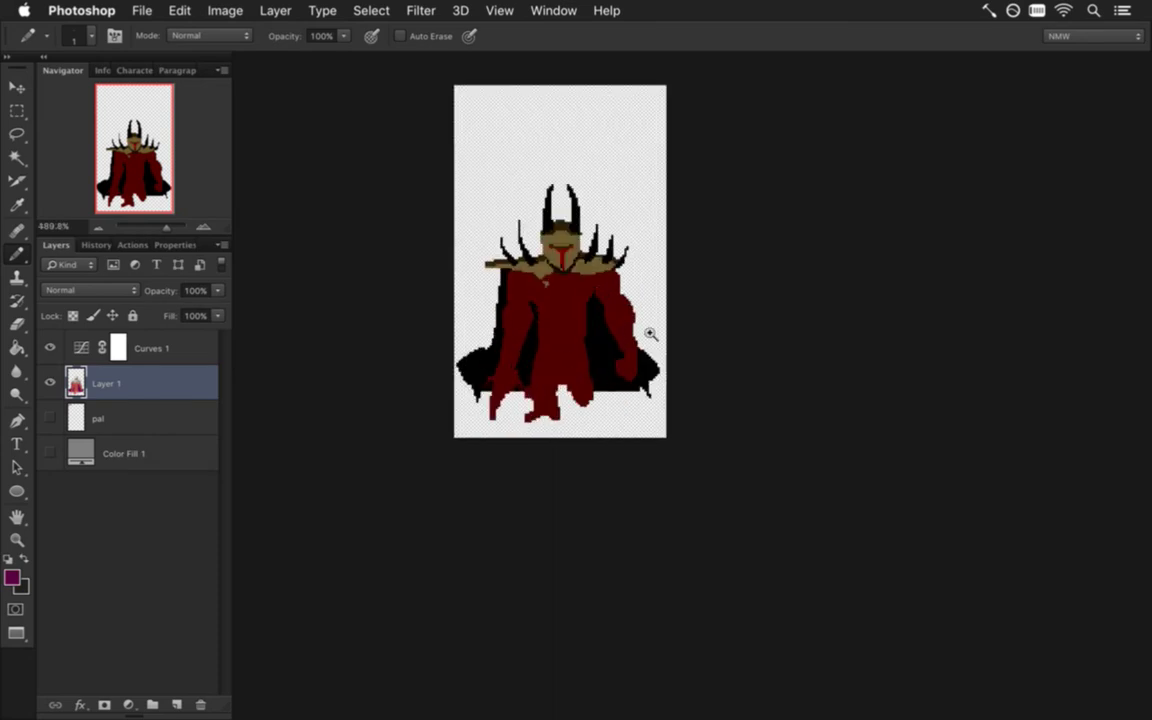
{"action": "left_click_drag", "start_coordinate": [644, 383], "coordinate": [652, 425]}
Step: Try enlarging the landing sprite's canvas to 200 by 200 pixels around the centre, and undo it
{"action": "key", "text": "super+alt+i"}
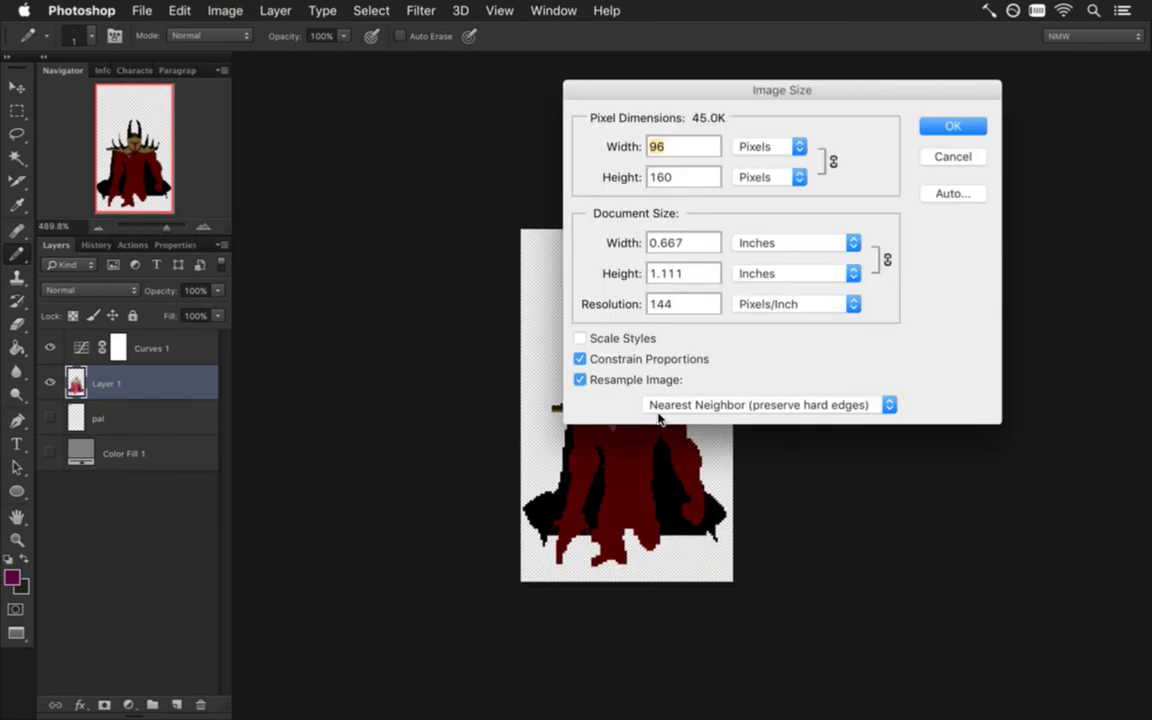
{"action": "key", "text": "Escape"}
{"action": "key", "text": "super+alt+c"}
{"action": "key", "text": "Tab"}
{"action": "type", "text": "200"}
{"action": "key", "text": "shift+Tab"}
{"action": "type", "text": "200"}
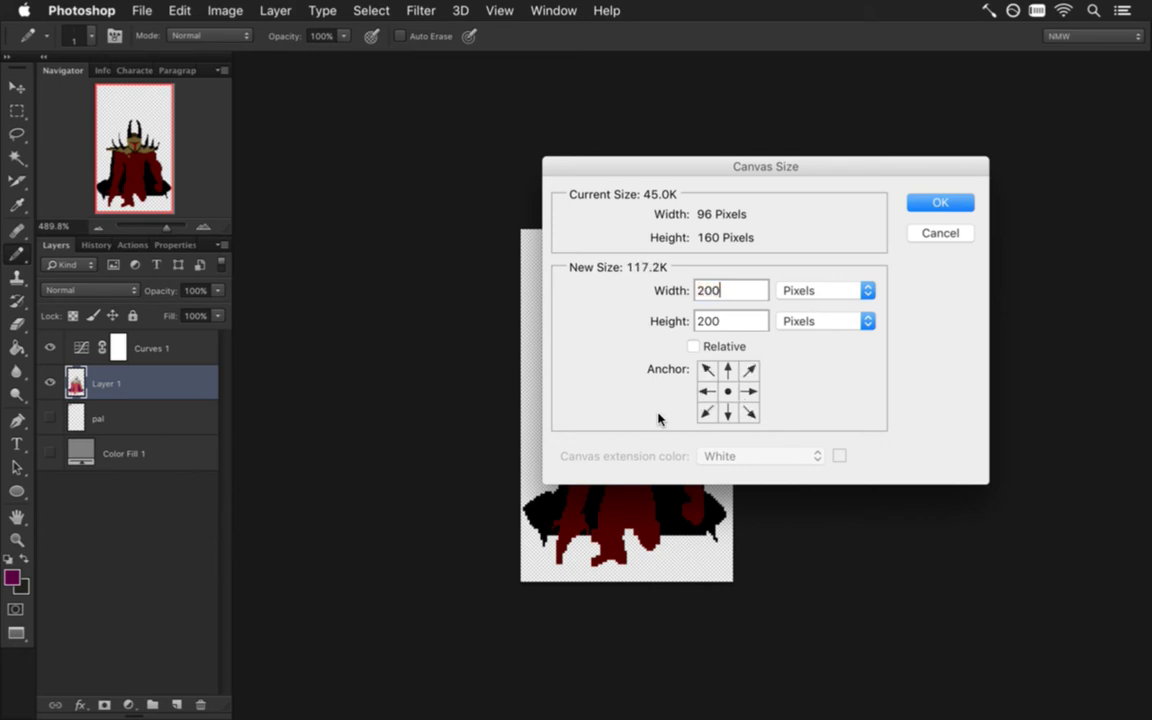
{"action": "key", "text": "Return"}
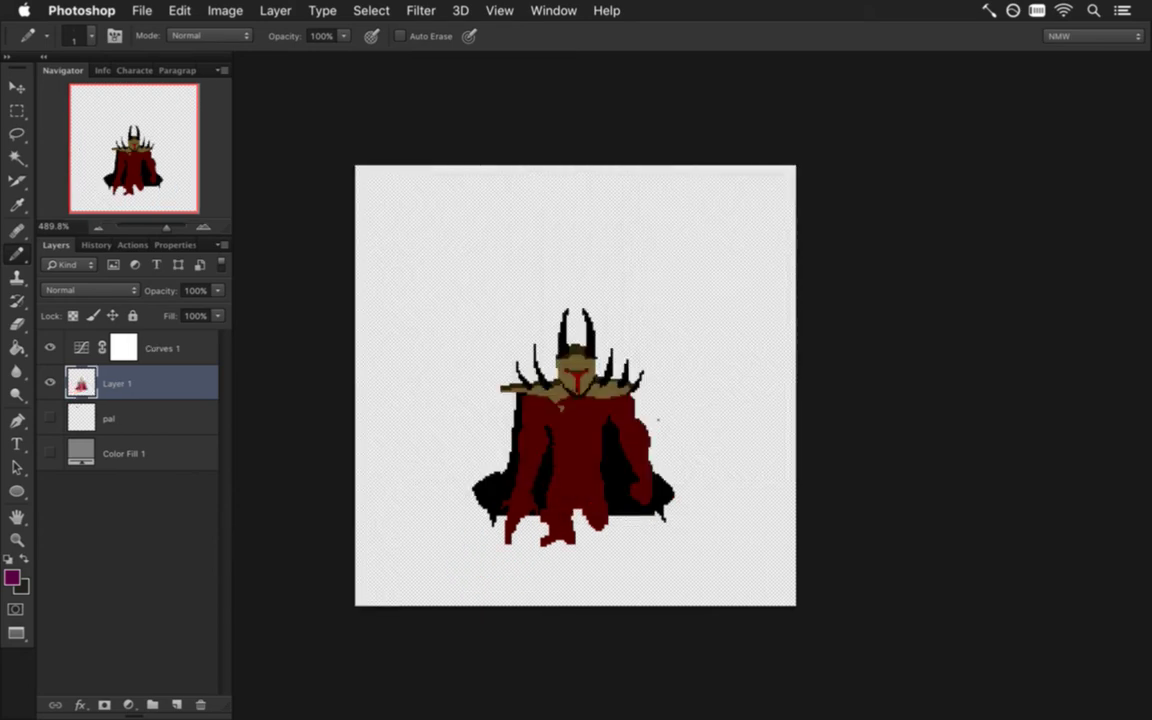
{"action": "key", "text": "super+z"}
Step: Enlarge the landing sprite's canvas to 200 by 200 pixels, anchored at the bottom centre
{"action": "key", "text": "super+alt+c"}
{"action": "type", "text": "200"}
{"action": "key", "text": "Tab"}
{"action": "type", "text": "200"}
{"action": "left_click", "coordinate": [728, 412]}
{"action": "left_click", "coordinate": [938, 205]}
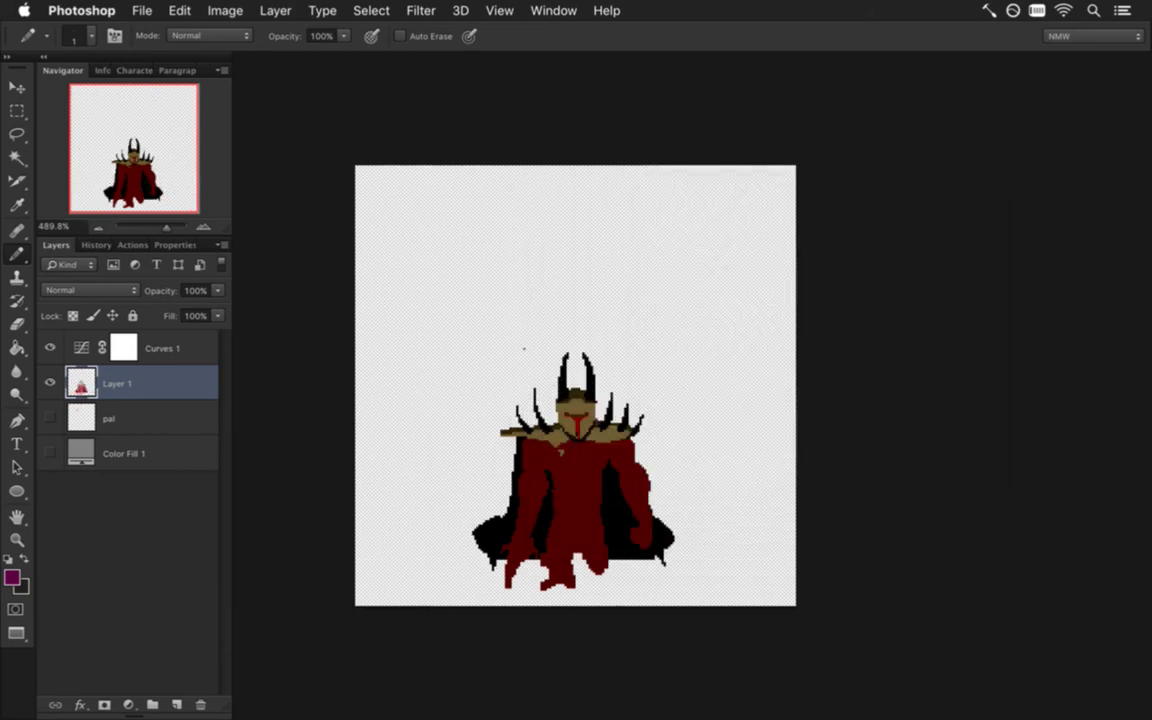
Step: Export the landing sprite for the web to the Shadow folder as MetatronLand0.png
{"action": "key", "text": "super+alt+shift+s"}
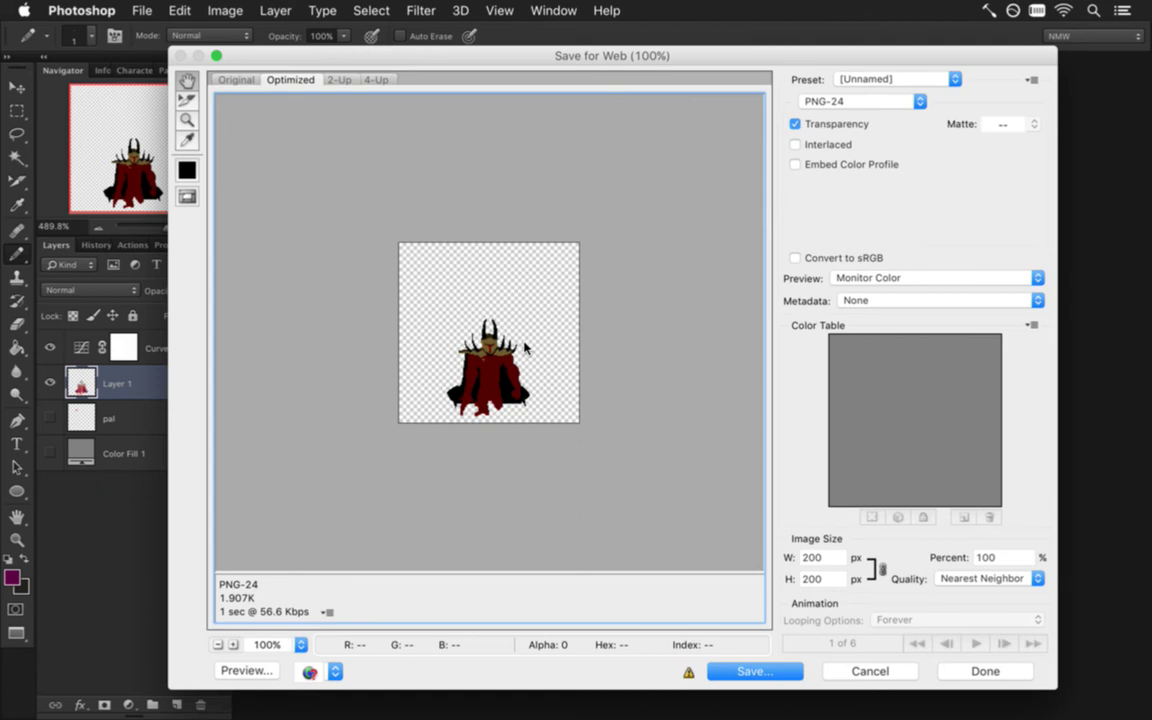
{"action": "key", "text": "Return"}
{"action": "key", "text": "Right"}
{"action": "type", "text": "0"}
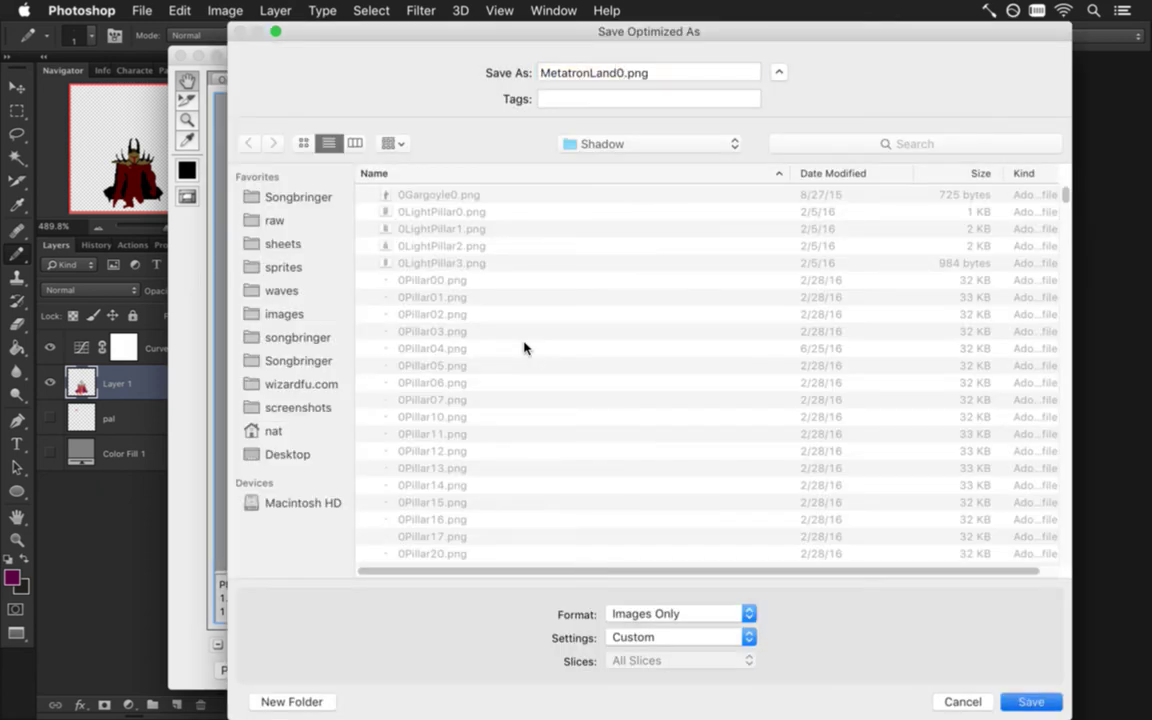
{"action": "key", "text": "Return"}
{"action": "key", "text": "Return"}
Step: Switch to Terminal and rerun raw/pack.sh to repack the sprite sheets
{"action": "key", "text": "super+Tab"}
{"action": "key", "text": "super+Tab"}
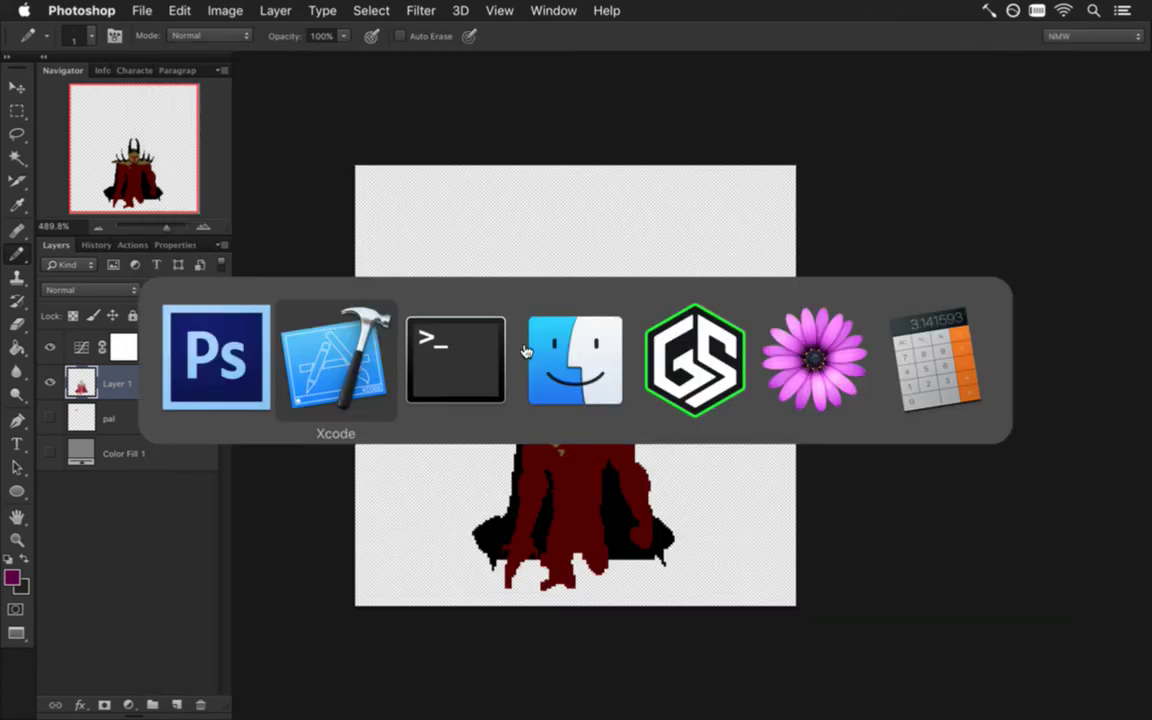
{"action": "key", "text": "Up"}
{"action": "key", "text": "Return"}
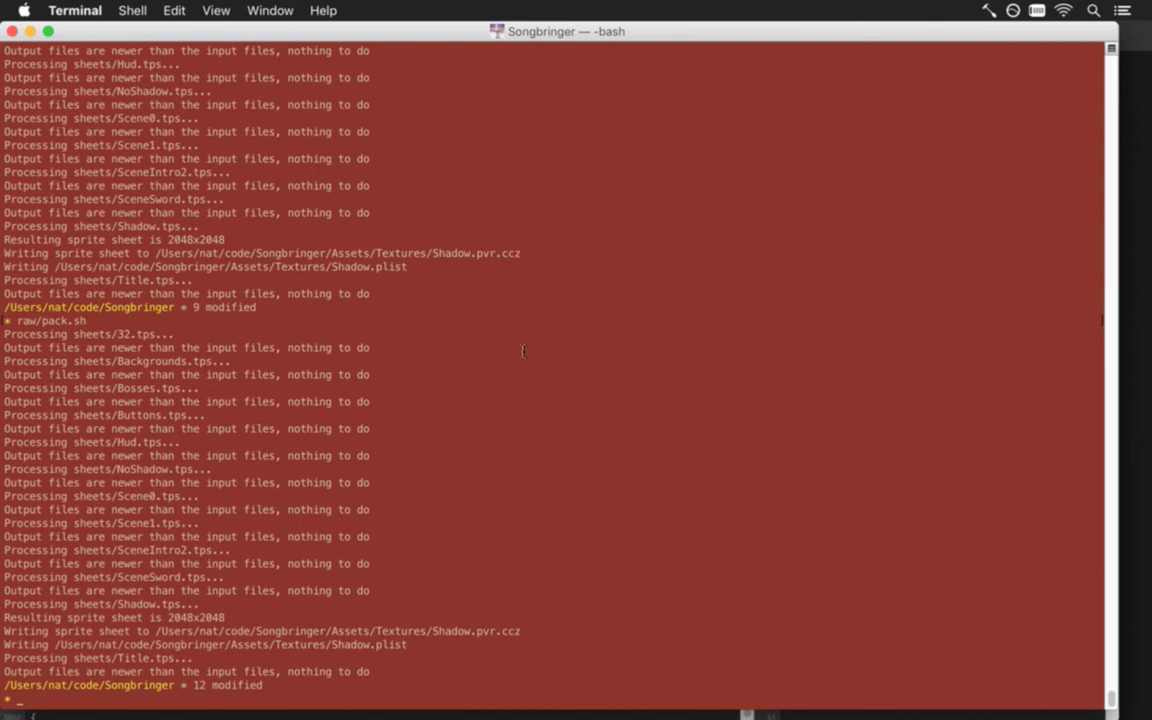
Step: Switch to Xcode and run the MacD build of Songbringer
{"action": "key", "text": "super+Tab"}
{"action": "key", "text": "super+Tab"}
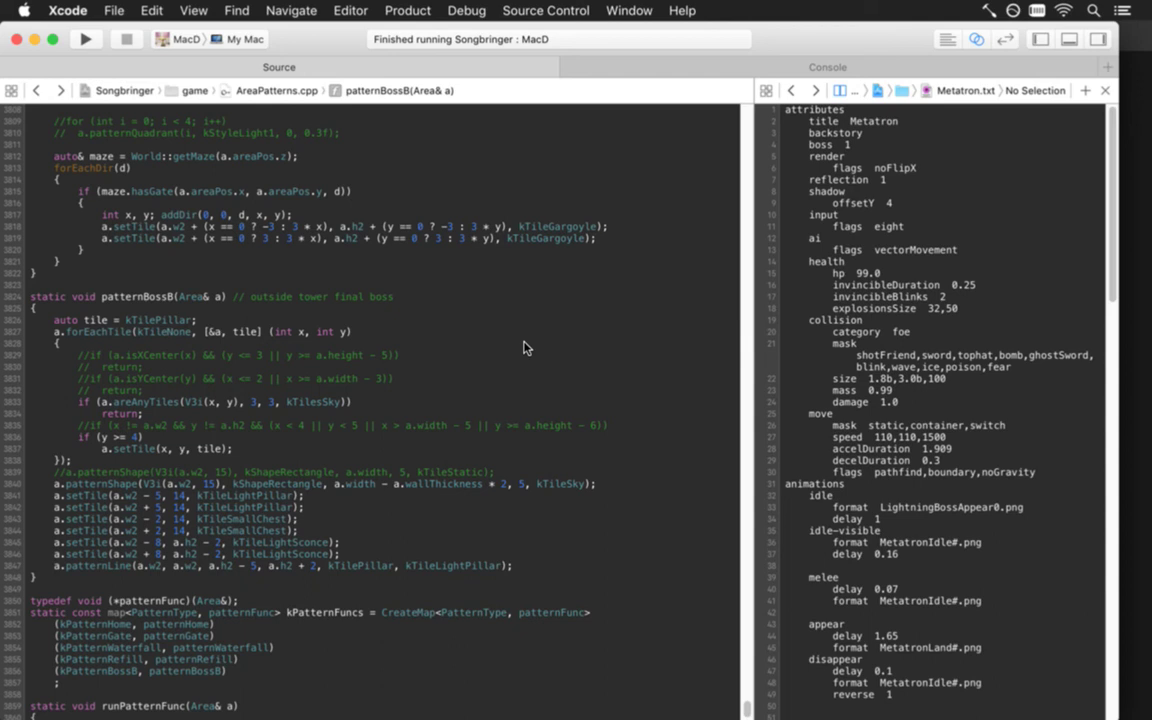
{"action": "key", "text": "super+r"}
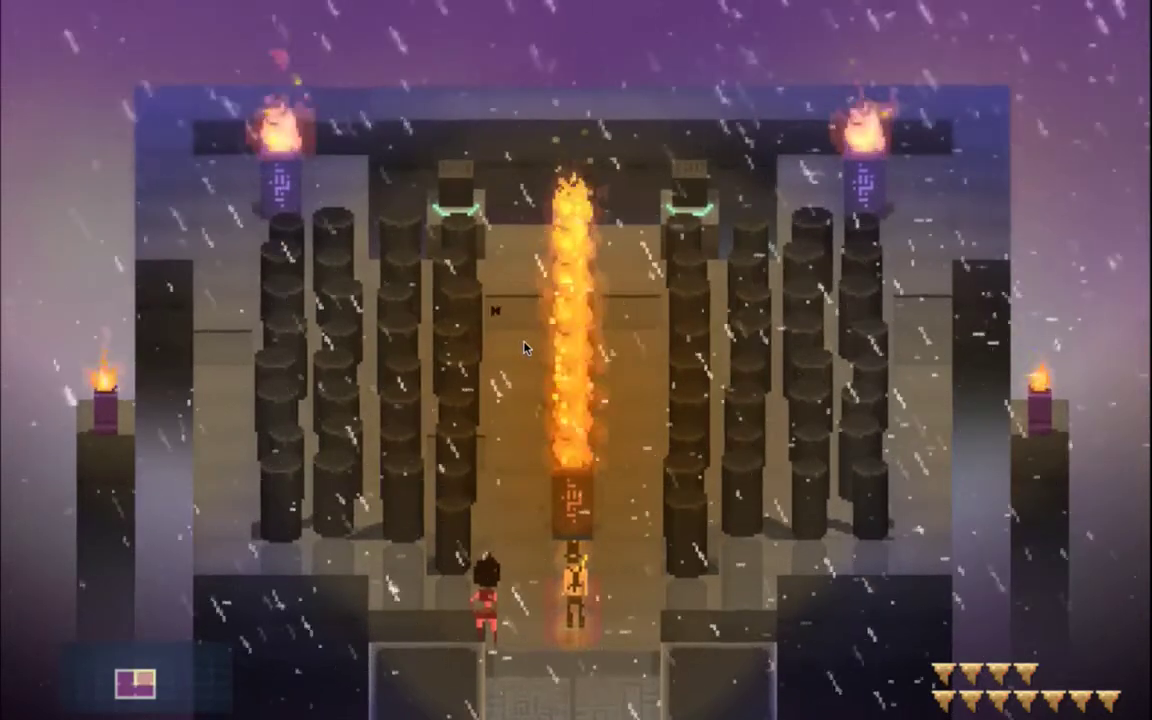
Step: Cycle the running game's display modes to the debug overlay with entity targets and collision areas
{"action": "key", "text": "Tab"}
{"action": "key", "text": "Tab"}
{"action": "key", "text": "Tab"}
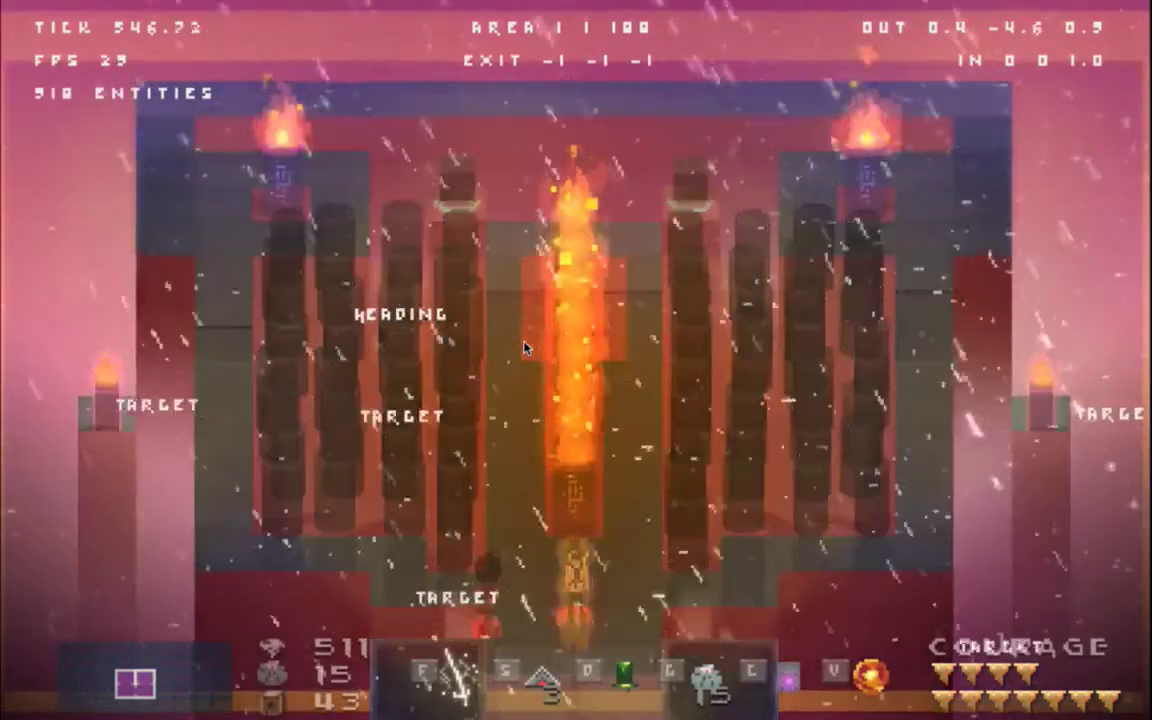
Step: Quit the game, duplicate Metatron's collision size line in Metatron.txt and comment out the original with a semicolon
{"action": "key", "text": "Tab"}
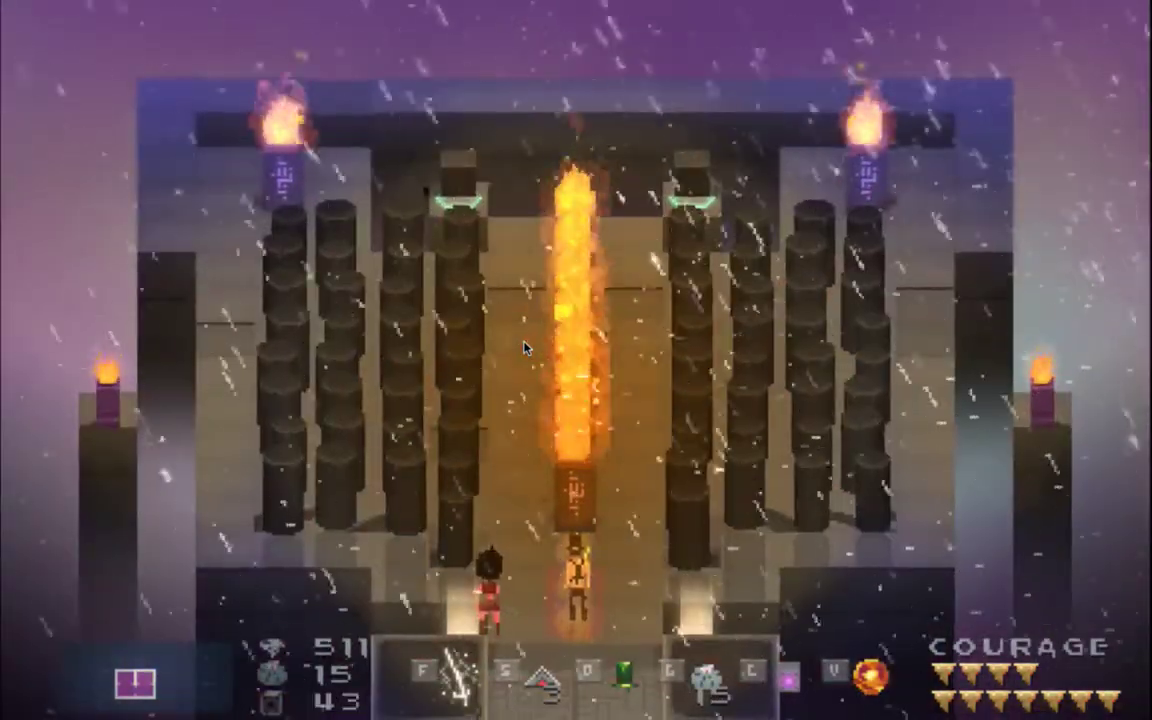
{"action": "key", "text": "super+q"}
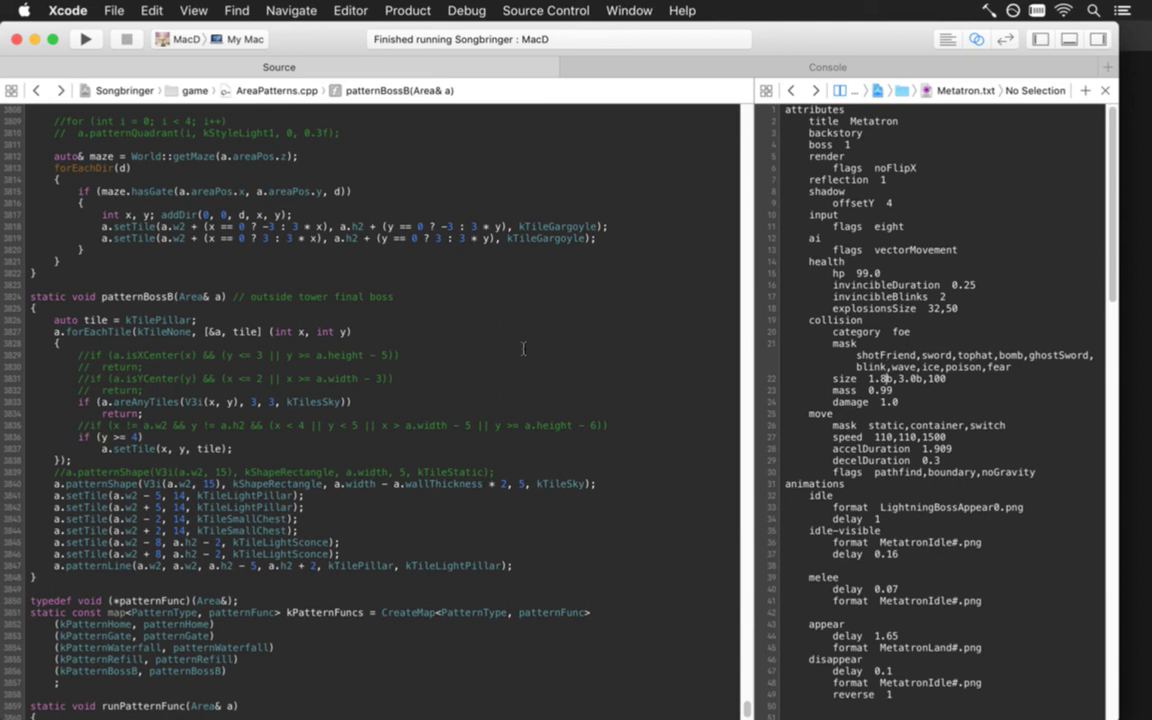
{"action": "key", "text": "shift+Down"}
{"action": "key", "text": "super+c"}
{"action": "key", "text": "Right"}
{"action": "key", "text": "super+v"}
{"action": "key", "text": "Up"}
{"action": "key", "text": "Right"}
{"action": "type", "text": ";"}
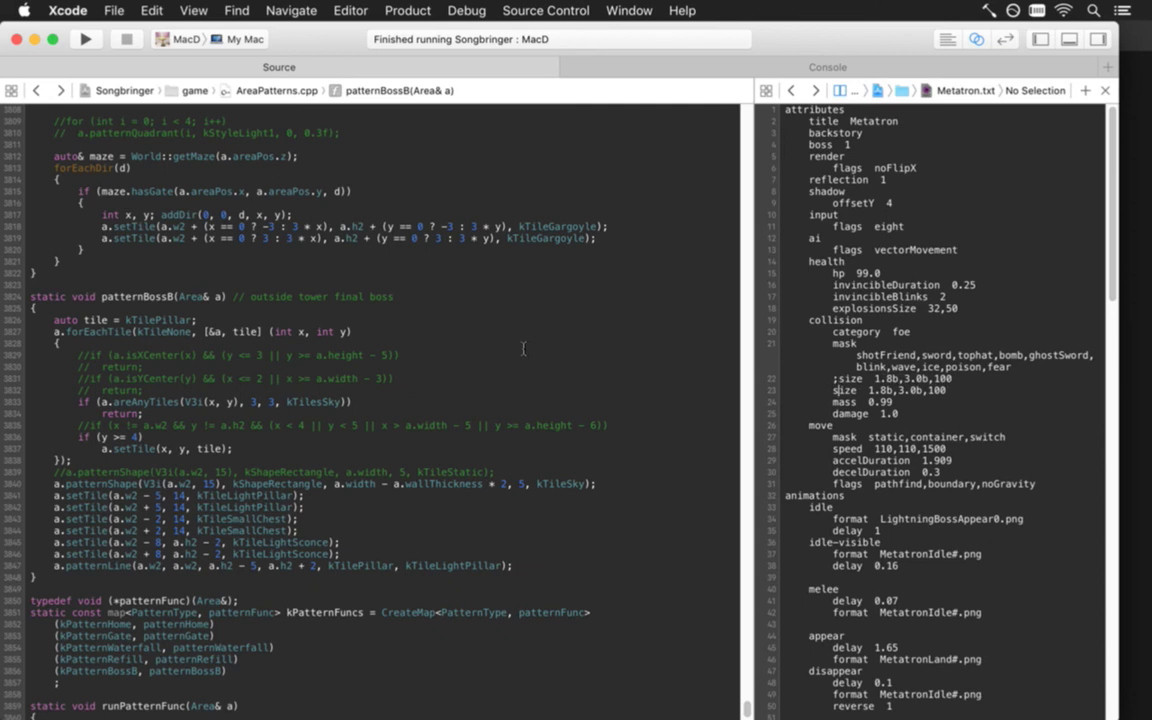
Step: Set the active collision size line to 0.9b,2.0b,40 and run the game
{"action": "key", "text": "Down"}
{"action": "key", "text": "alt+Right"}
{"action": "key", "text": "Right"}
{"action": "key", "text": "Right"}
{"action": "key", "text": "Right"}
{"action": "key", "text": "BackSpace"}
{"action": "type", "text": "0"}
{"action": "key", "text": "Right"}
{"action": "type", "text": "9"}
{"action": "key", "text": "Delete"}
{"action": "key", "text": "super+r"}
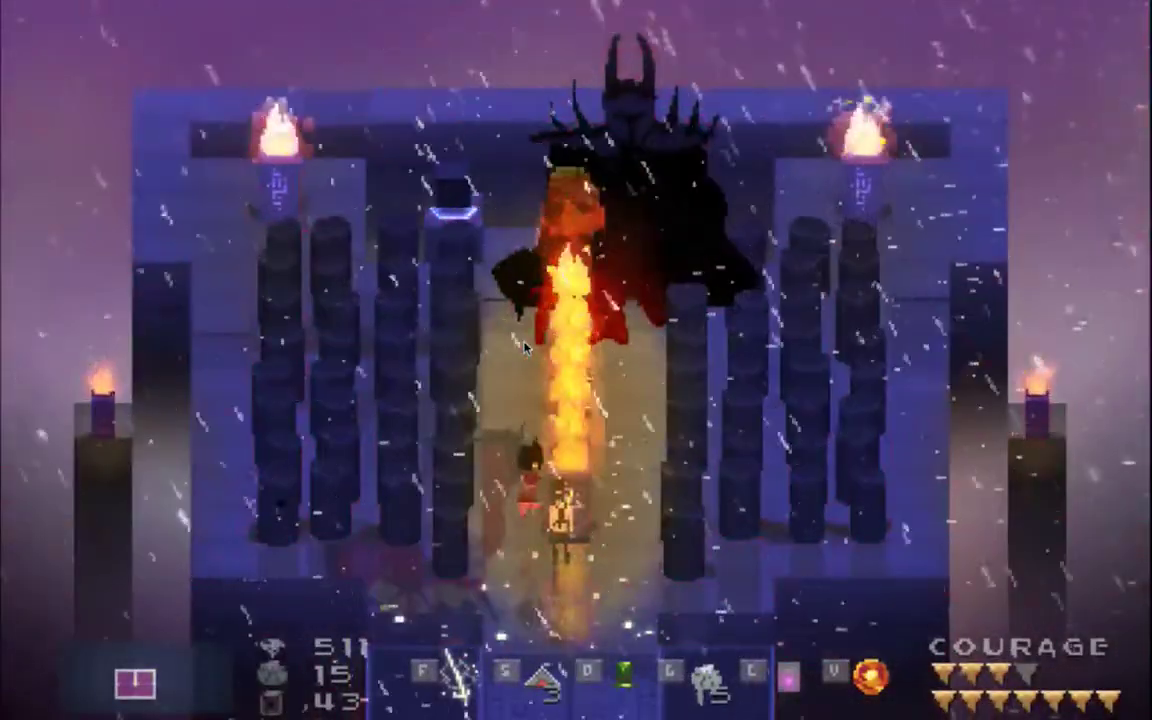
Step: Quit the game, set the second value of the active collision size to 3.0b and rerun the build
{"action": "key", "text": "super+q"}
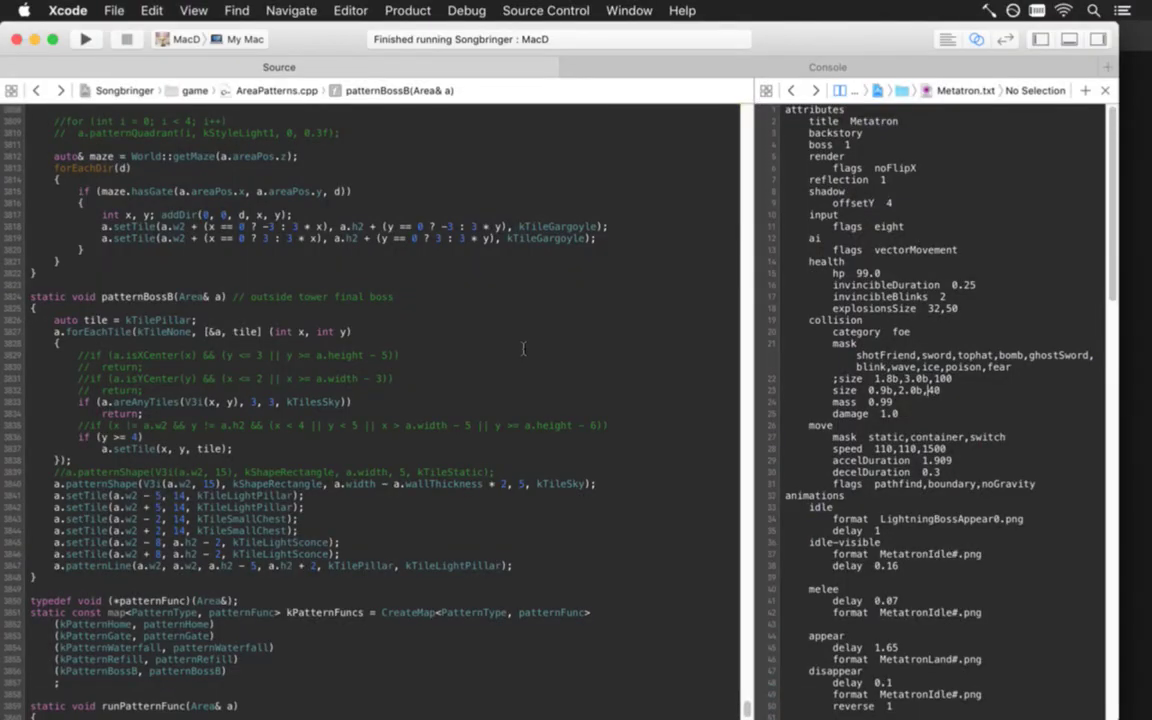
{"action": "key", "text": "Delete"}
{"action": "type", "text": "3"}
{"action": "key", "text": "super+r"}
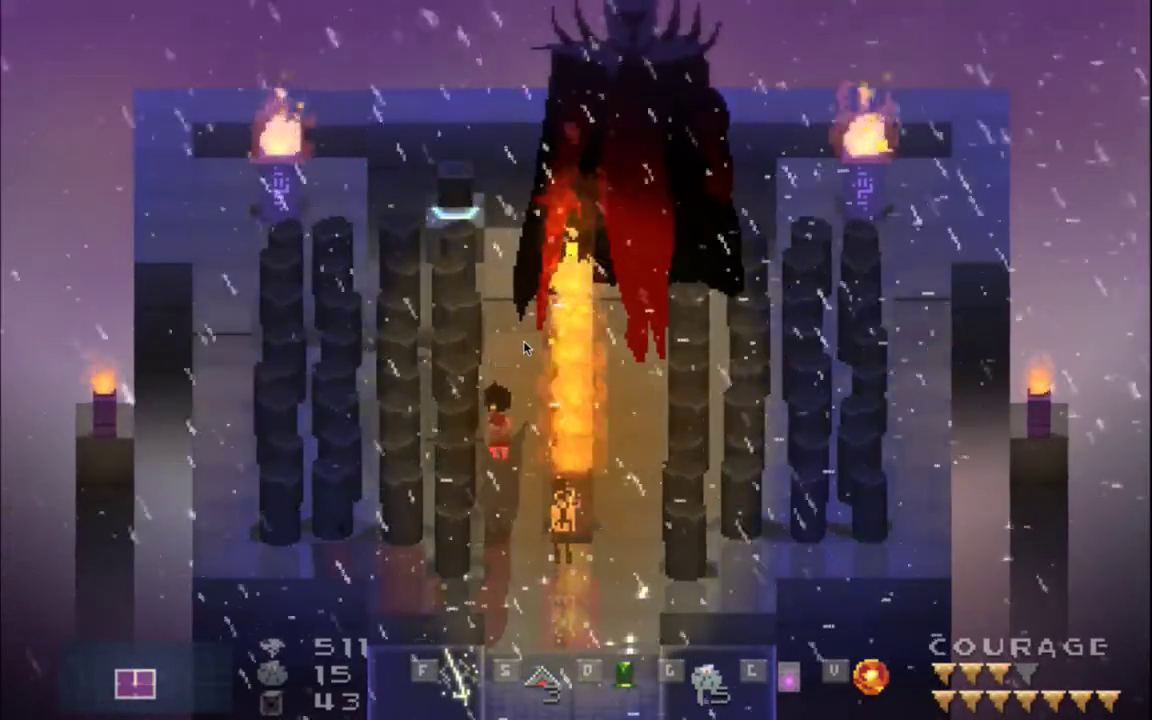
Step: Move the hero around the central fire to test Metatron's landing and attacks, and quit the game
{"action": "key", "text": "Right"}
{"action": "key", "text": "Up"}
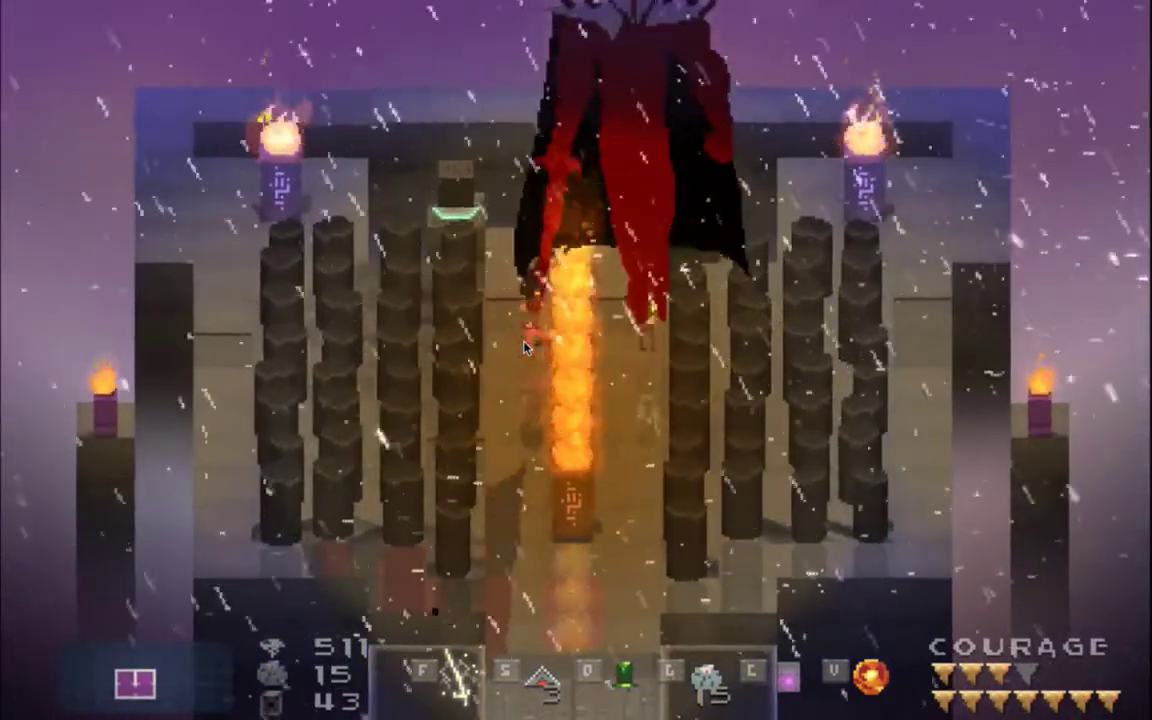
{"action": "key", "text": "Down"}
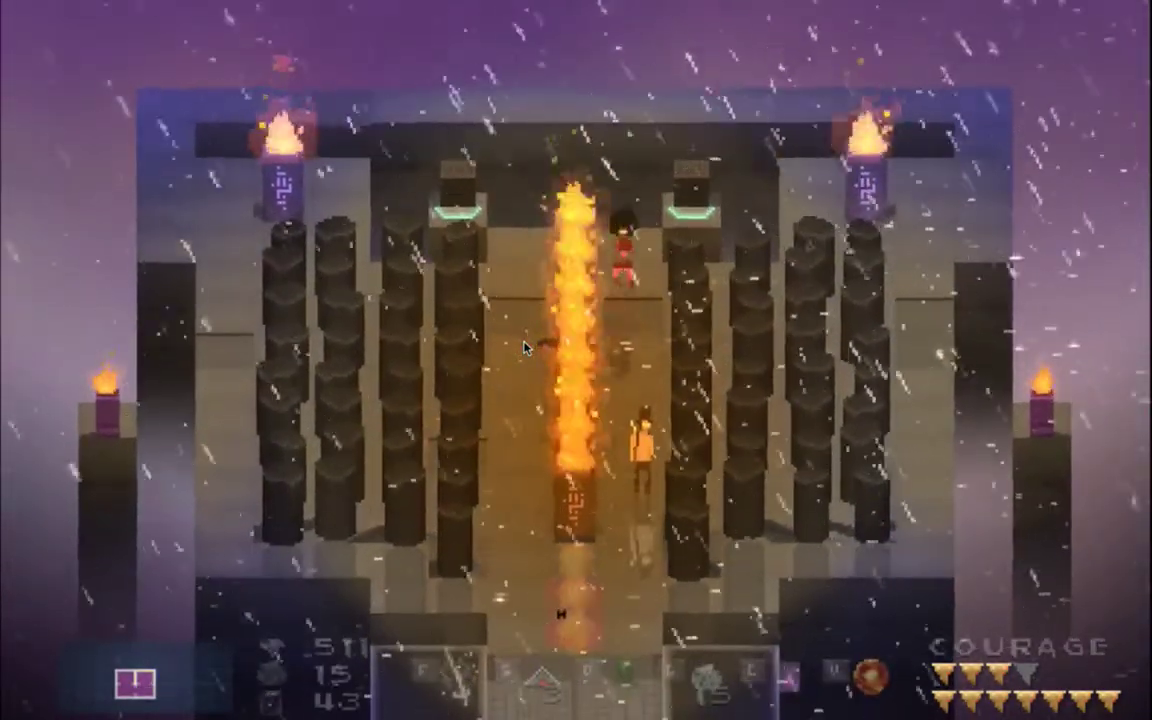
{"action": "key", "text": "Down"}
{"action": "key", "text": "Left"}
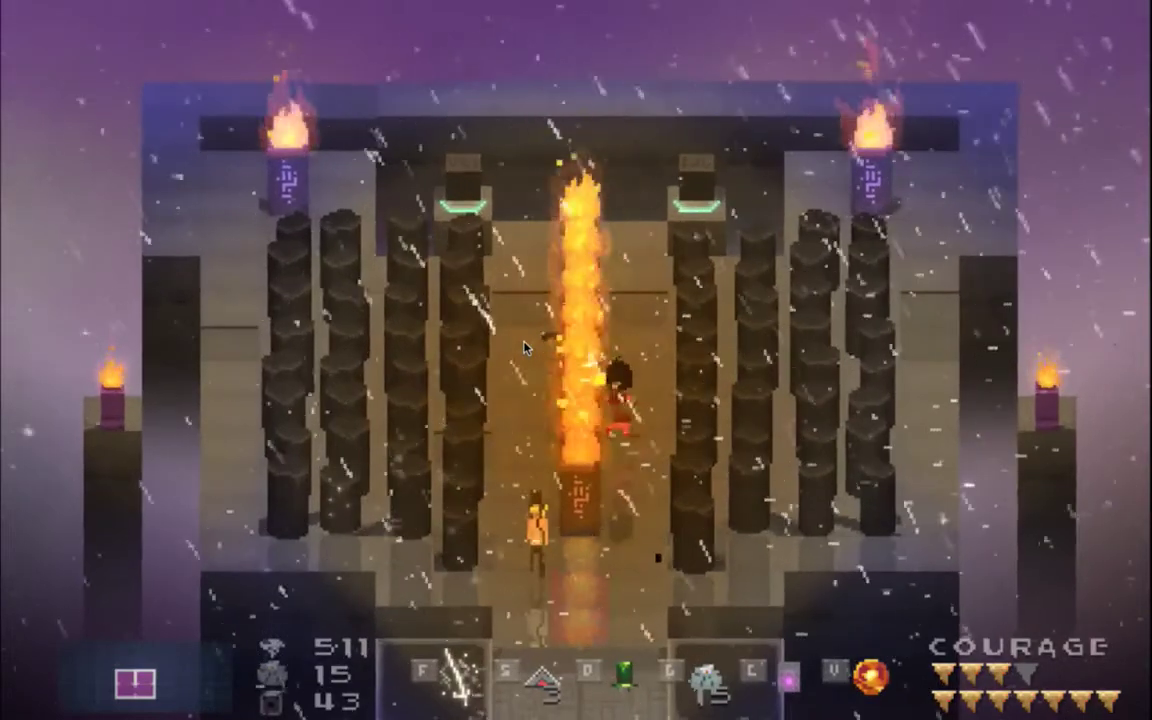
{"action": "key", "text": "Right"}
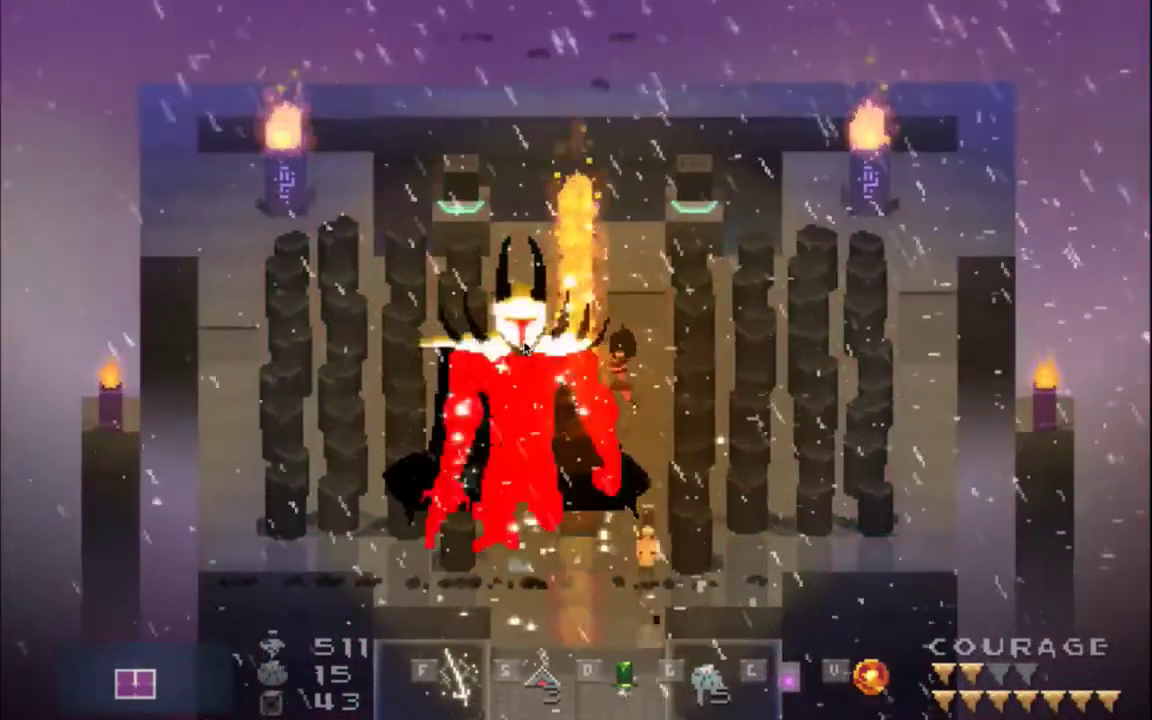
{"action": "key", "text": "Left"}
{"action": "key", "text": "Left"}
{"action": "key", "text": "Down"}
{"action": "key", "text": "Right"}
{"action": "key", "text": "Left"}
{"action": "key", "text": "Right"}
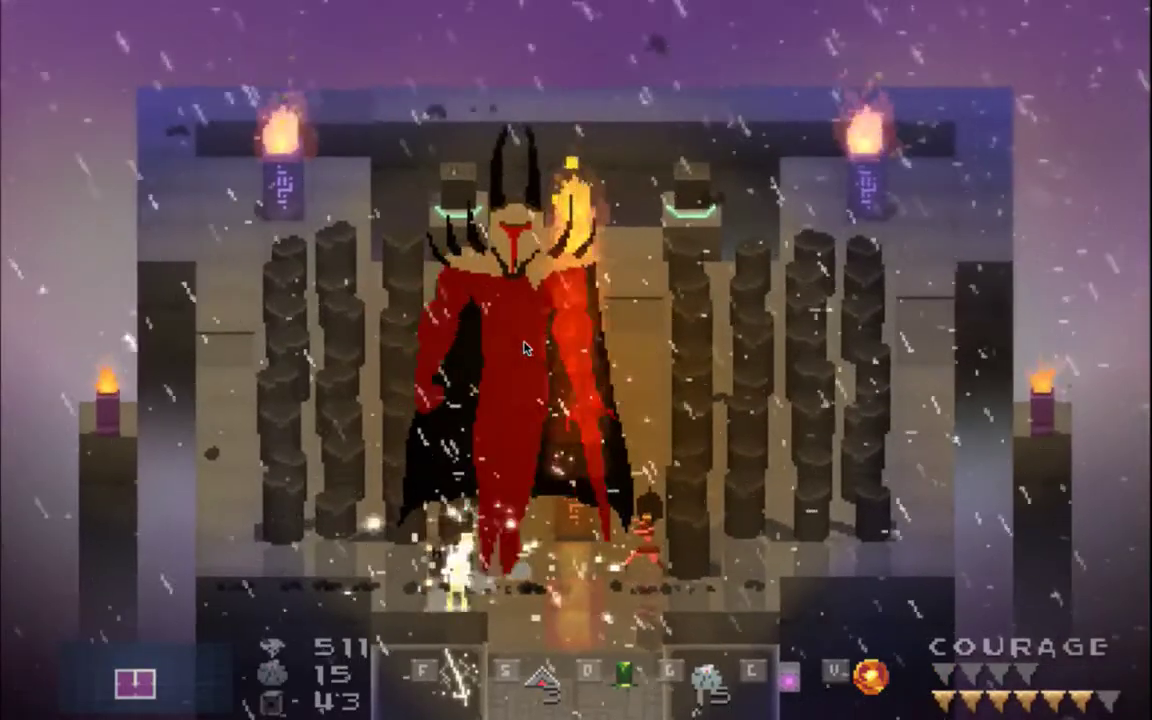
{"action": "key", "text": "super+q"}
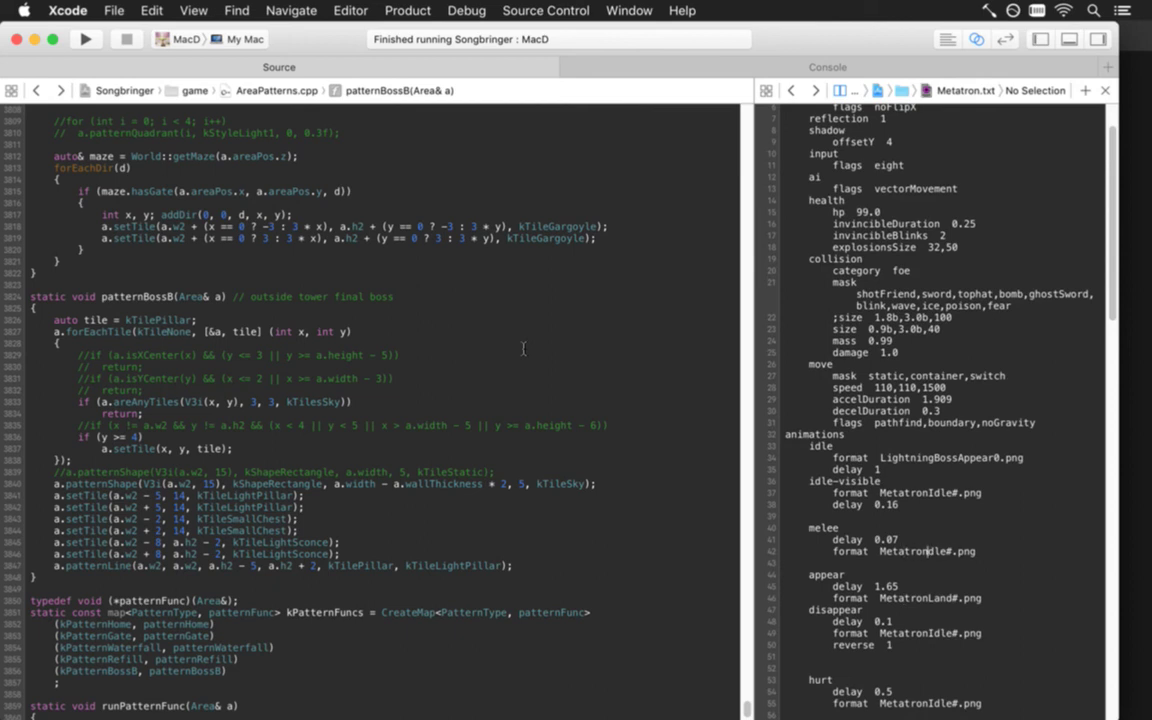
Step: Set Metatron's melee animation format to MetatronMelee#.png and its delay to 0.2
{"action": "key", "text": "Delete"}
{"action": "key", "text": "Delete"}
{"action": "key", "text": "Delete"}
{"action": "key", "text": "Delete"}
{"action": "type", "text": "Melee"}
{"action": "key", "text": "Up"}
{"action": "key", "text": "BackSpace"}
{"action": "key", "text": "BackSpace"}
Step: Set the third value of the active collision size to 100, save Metatron.txt and briefly test the fight in the game
{"action": "key", "text": "Up"}
{"action": "key", "text": "Up"}
{"action": "key", "text": "Up"}
{"action": "key", "text": "Up"}
{"action": "key", "text": "Up"}
{"action": "key", "text": "Up"}
{"action": "key", "text": "Up"}
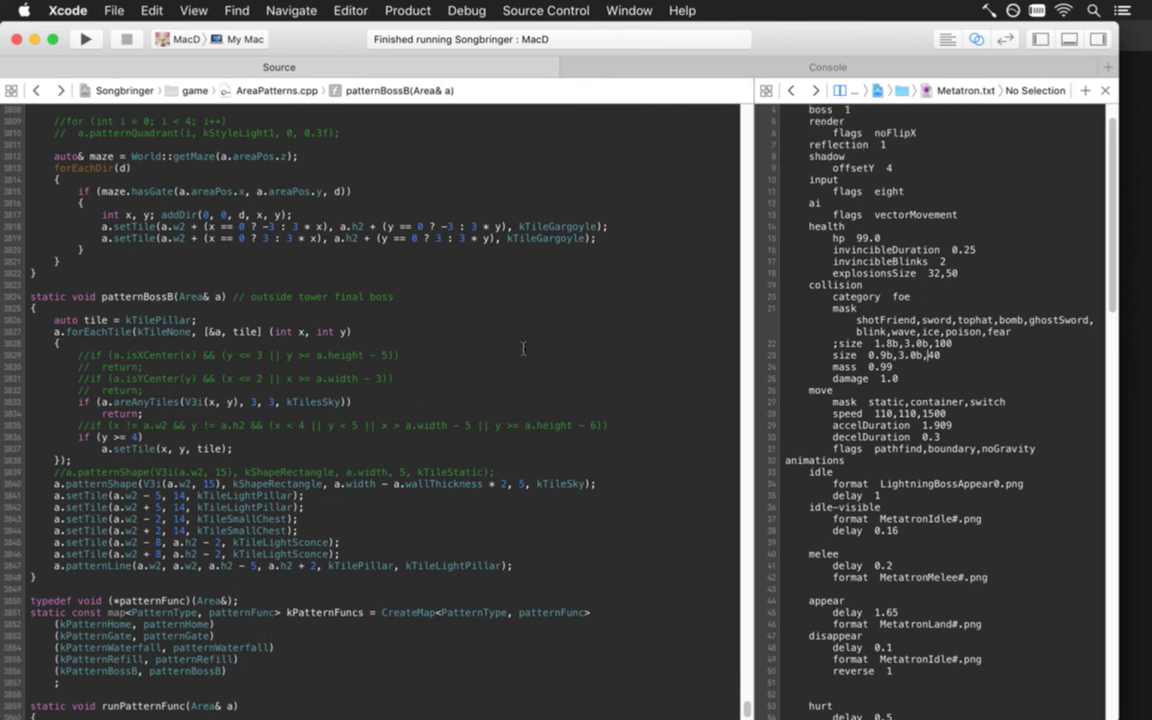
{"action": "key", "text": "super+s"}
{"action": "key", "text": "super+r"}
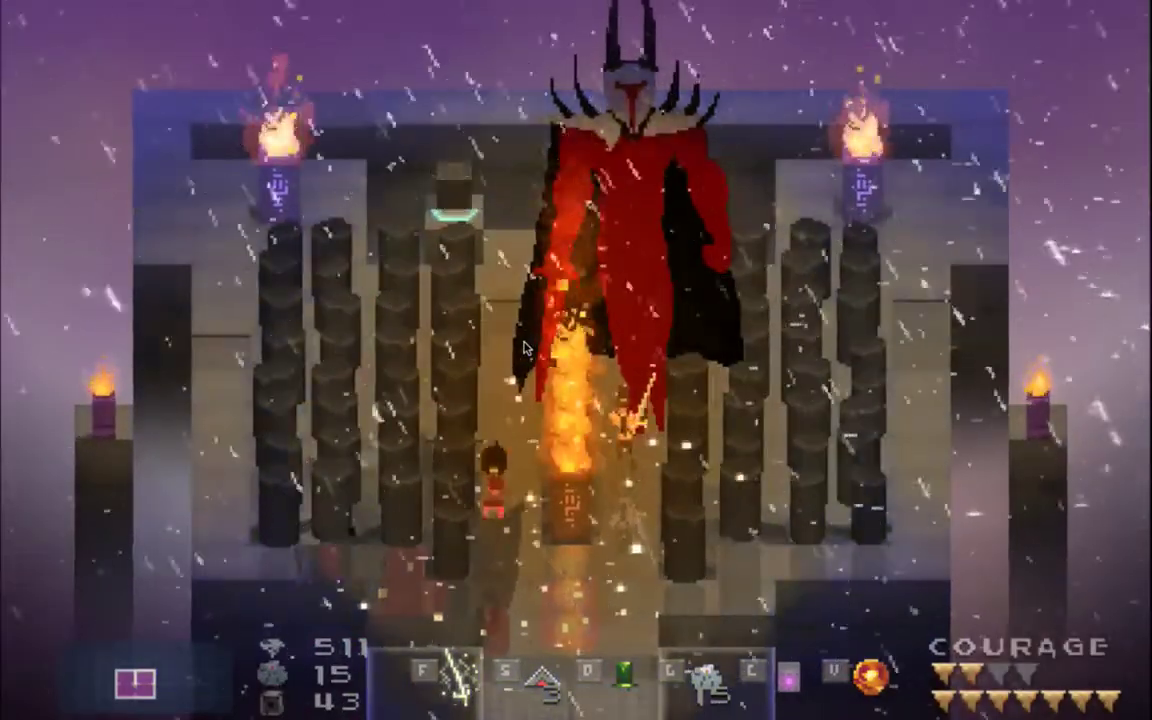
{"action": "key", "text": "Down"}
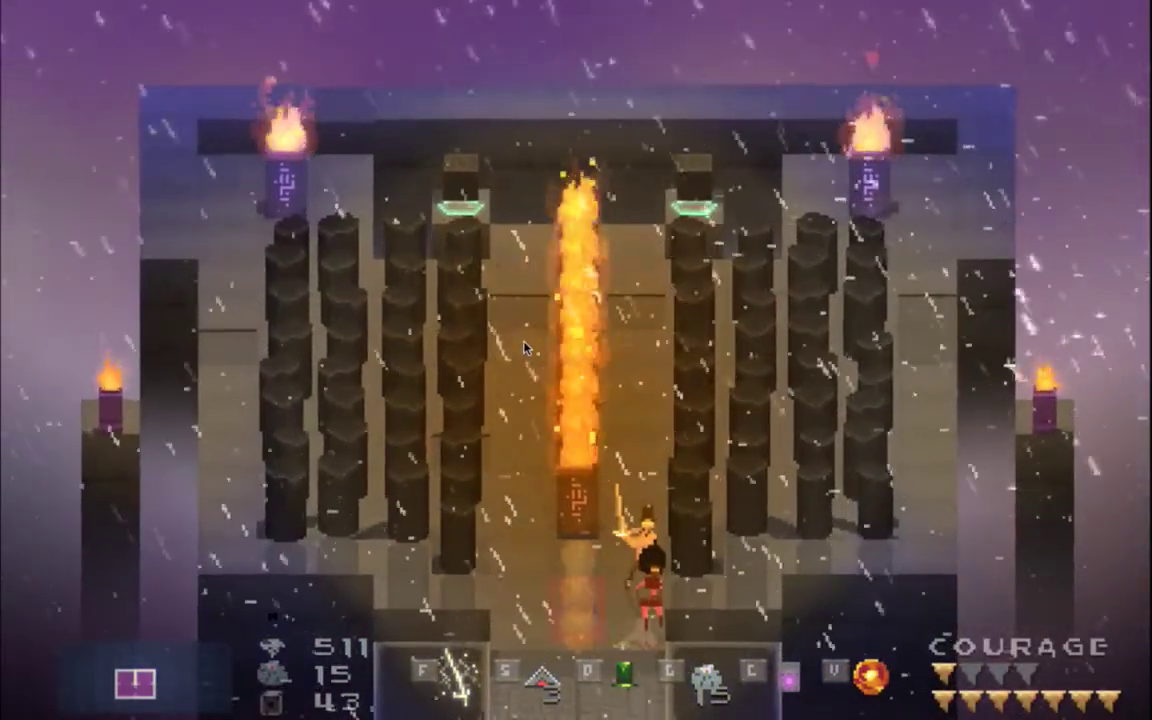
{"action": "key", "text": "super+q"}
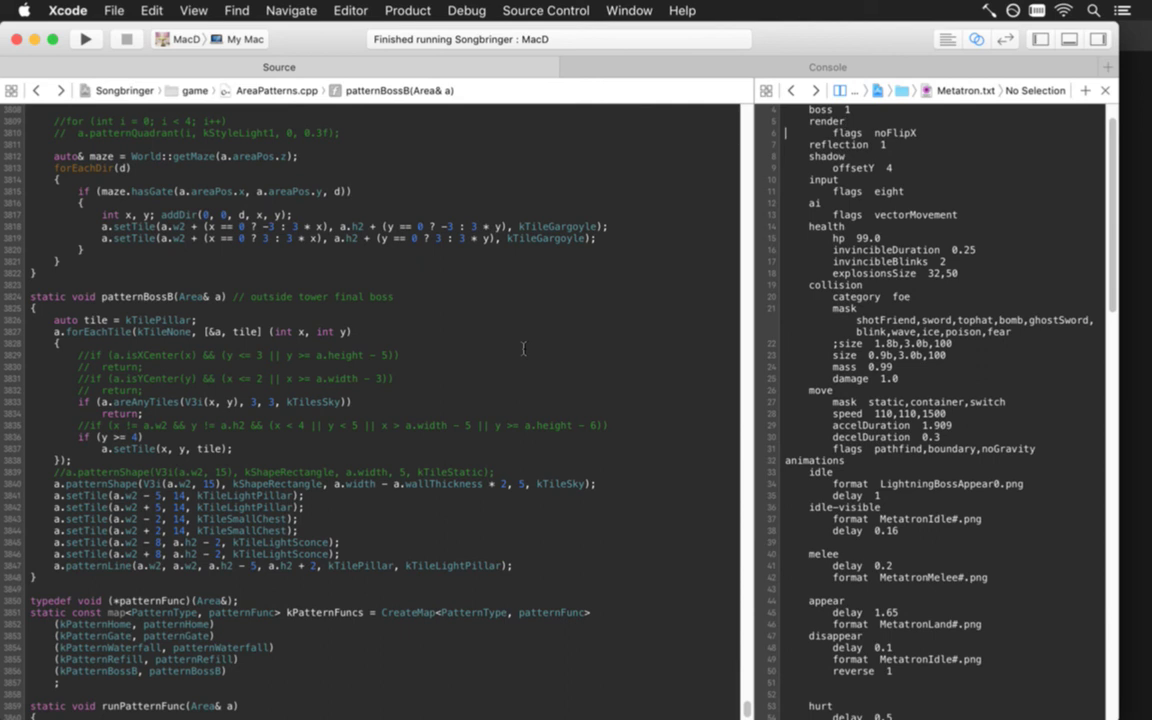
Step: Set the first value of the active collision size to 1.0b, test-run the game and save Metatron.txt
{"action": "key", "text": "Down"}
{"action": "key", "text": "Down"}
{"action": "key", "text": "Down"}
{"action": "key", "text": "Down"}
{"action": "key", "text": "Down"}
{"action": "key", "text": "Down"}
{"action": "key", "text": "Down"}
{"action": "key", "text": "Down"}
{"action": "key", "text": "Down"}
{"action": "key", "text": "Down"}
{"action": "key", "text": "Down"}
{"action": "key", "text": "Down"}
{"action": "key", "text": "Down"}
{"action": "key", "text": "Down"}
{"action": "key", "text": "Down"}
{"action": "key", "text": "Down"}
{"action": "key", "text": "Down"}
{"action": "key", "text": "Down"}
{"action": "key", "text": "Down"}
{"action": "key", "text": "Down"}
{"action": "key", "text": "Up"}
{"action": "key", "text": "Delete"}
{"action": "key", "text": "Delete"}
{"action": "key", "text": "Delete"}
{"action": "type", "text": "1.0"}
{"action": "key", "text": "super+r"}
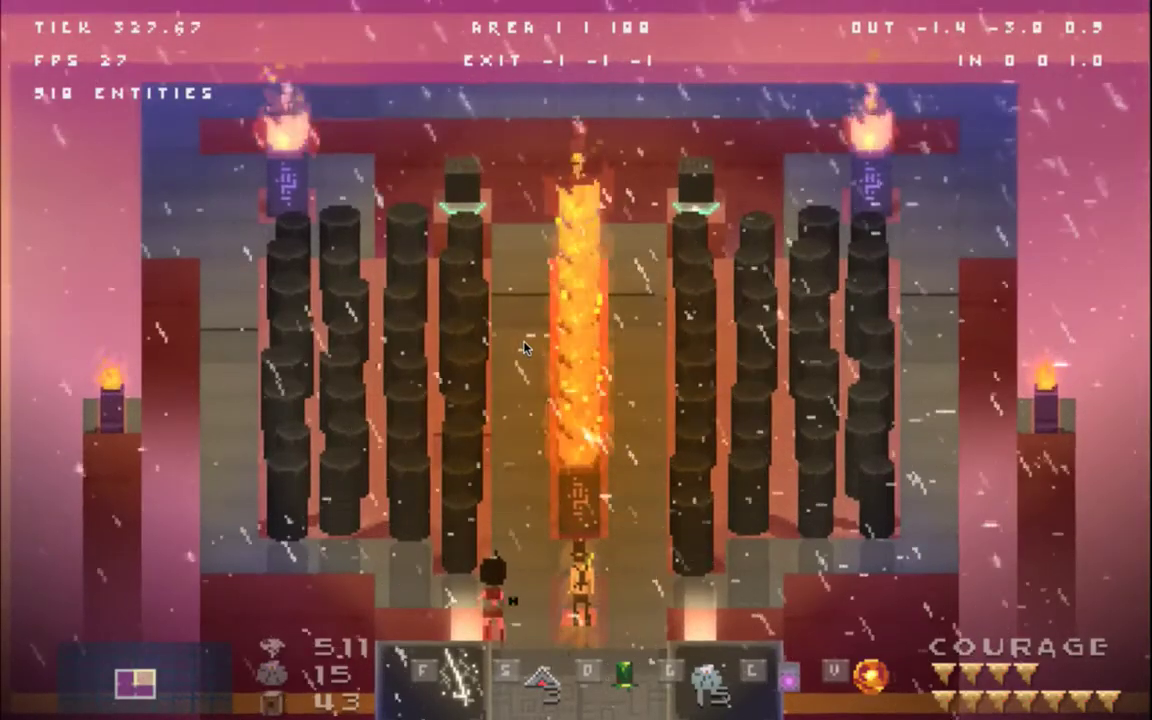
{"action": "key", "text": "super+q"}
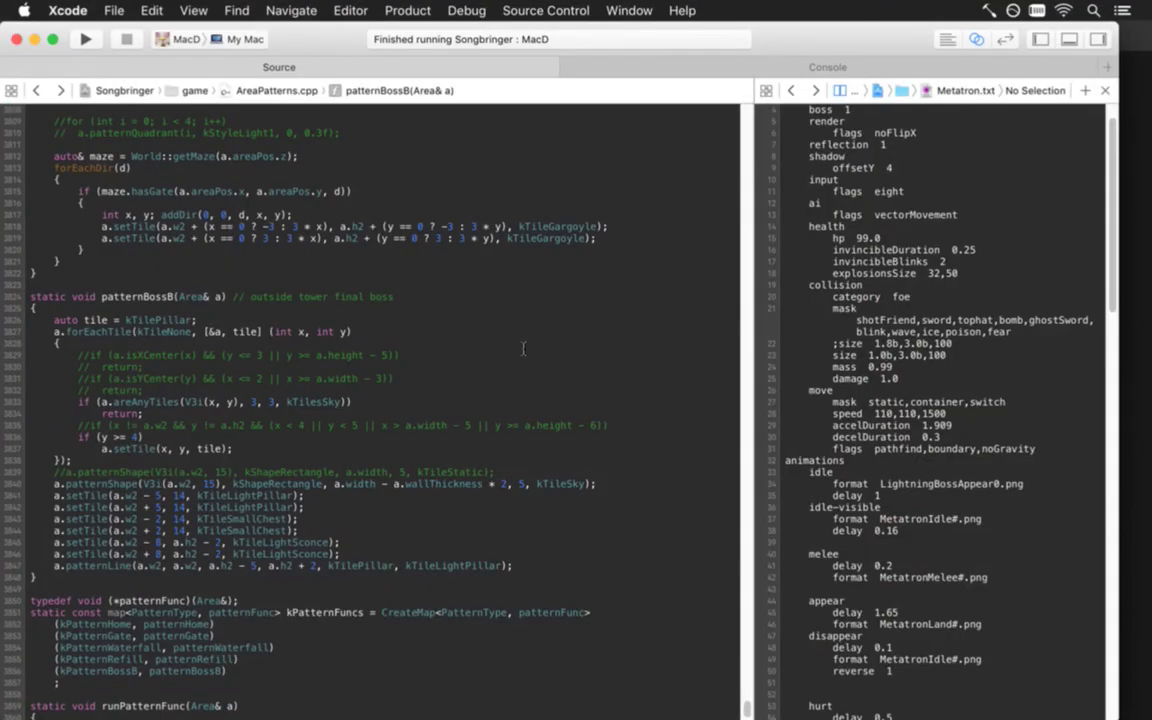
{"action": "key", "text": "BackSpace"}
{"action": "key", "text": "BackSpace"}
{"action": "key", "text": "BackSpace"}
{"action": "type", "text": "1.0"}
{"action": "key", "text": "super+s"}
{"action": "key", "text": "super+shift+o"}
{"action": "type", "text": "cre"}
{"action": "key", "text": "Escape"}
{"action": "key", "text": "ctrl+super+Left"}
{"action": "key", "text": "ctrl+super+Left"}
{"action": "key", "text": "ctrl+super+Left"}
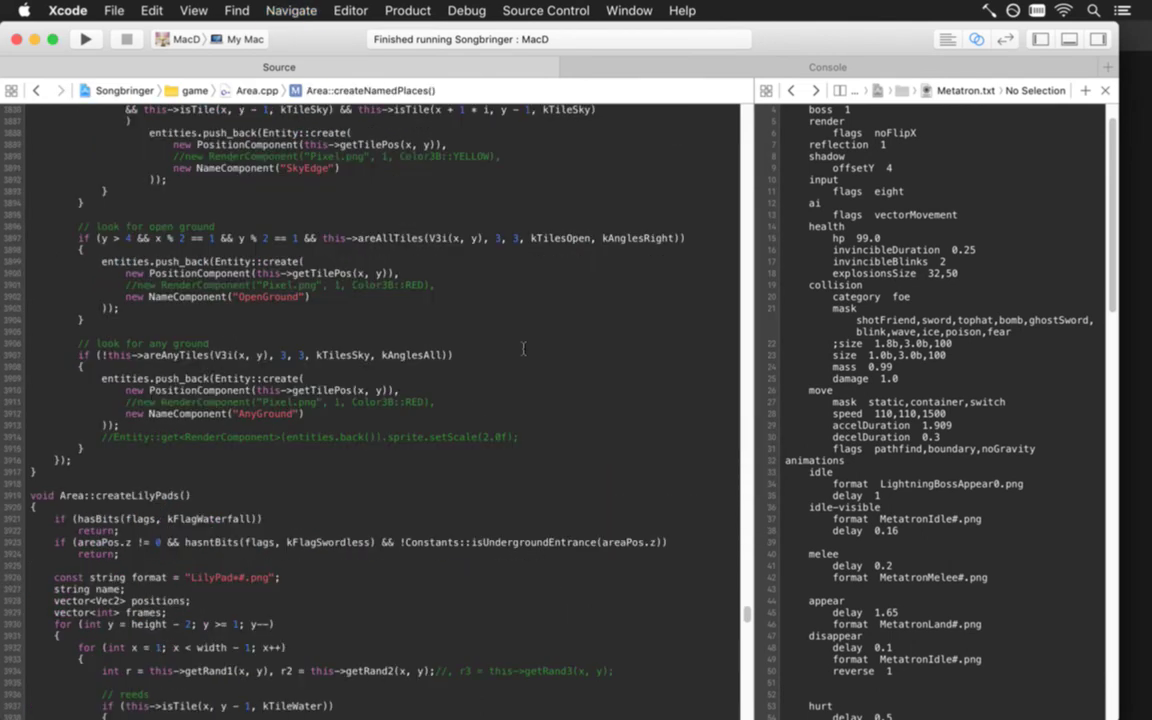
Step: Search for createAI and open its definition at line 373 of AreaCreation.cpp
{"action": "key", "text": "super+shift+o"}
{"action": "type", "text": "crea"}
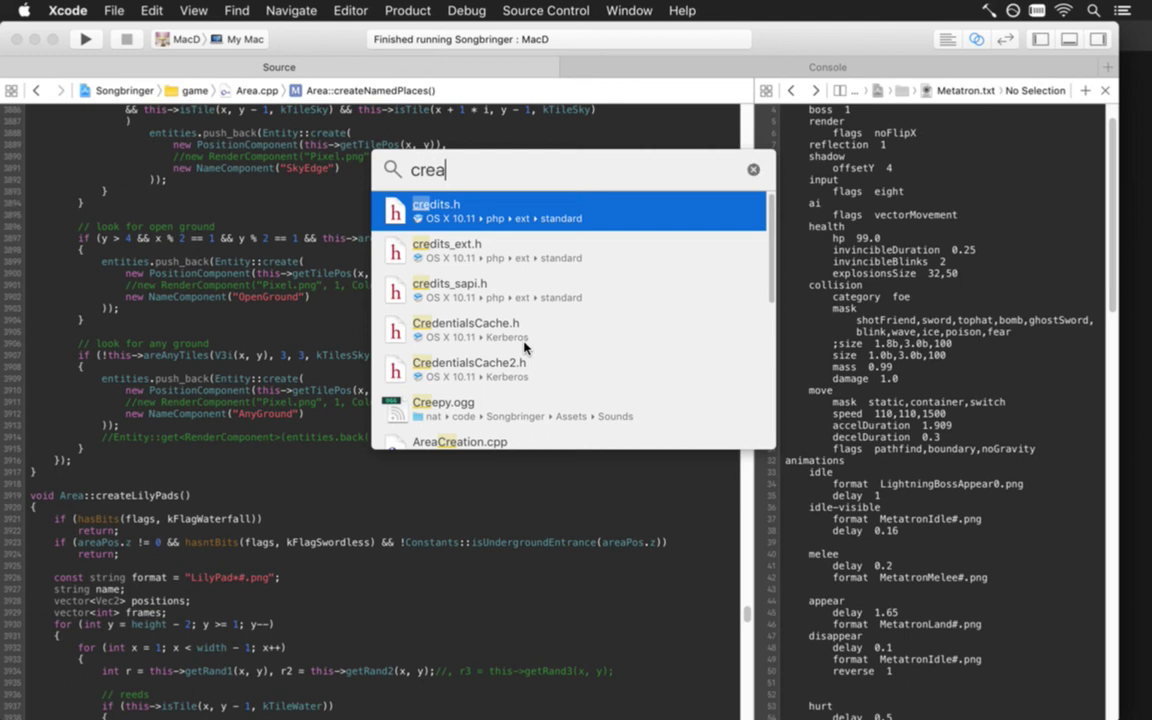
{"action": "type", "text": "teai"}
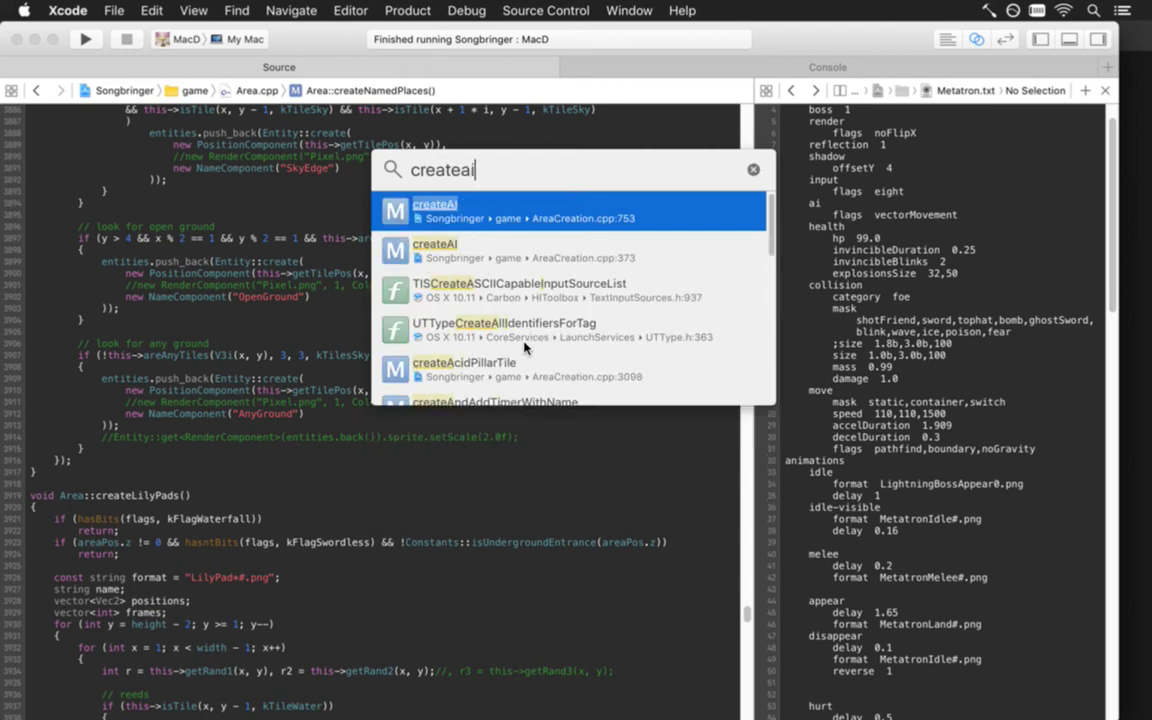
{"action": "key", "text": "Down"}
{"action": "key", "text": "Return"}
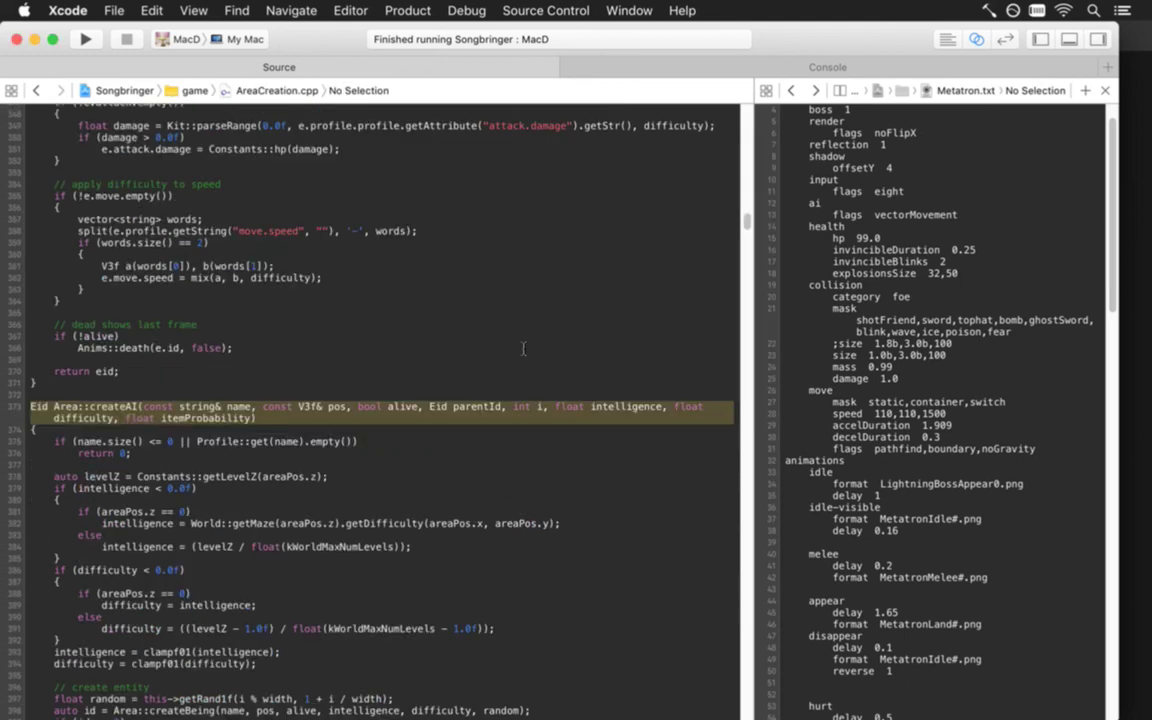
Step: Add setValidPos = false; below the p.set line in createAI's Metatron branch and save the file
{"action": "scroll", "coordinate": [522, 348], "scroll_direction": "down", "scroll_amount": 10}
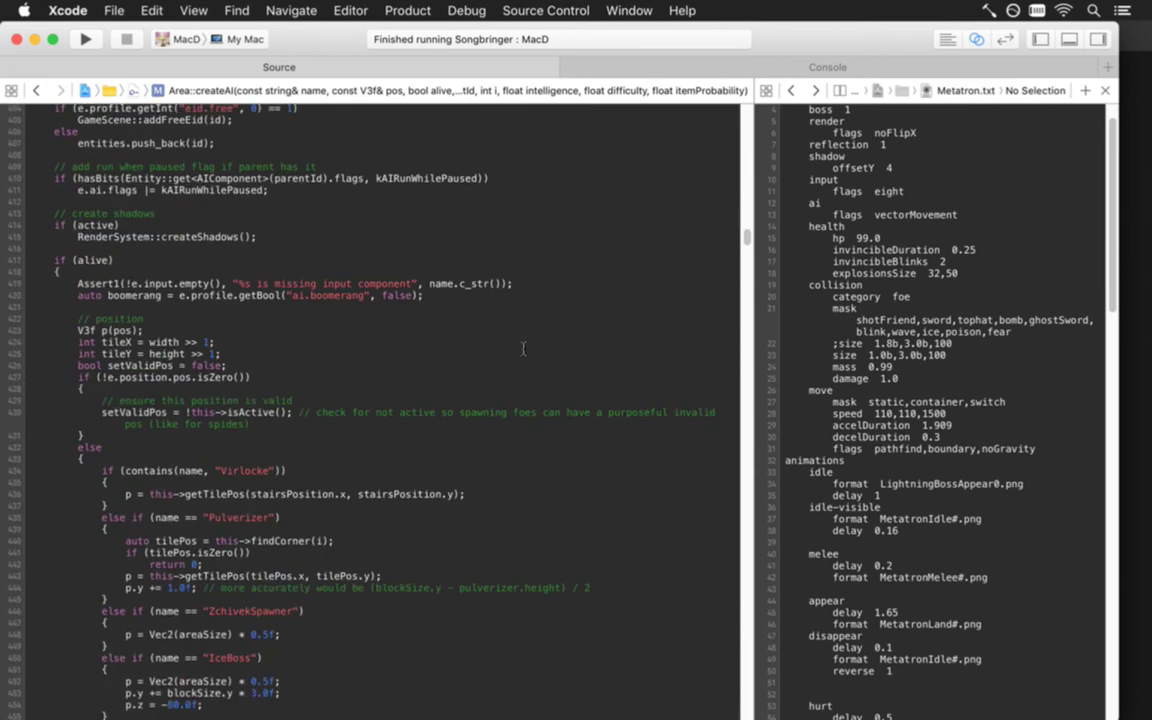
{"action": "scroll", "coordinate": [522, 348], "scroll_direction": "down", "scroll_amount": 9}
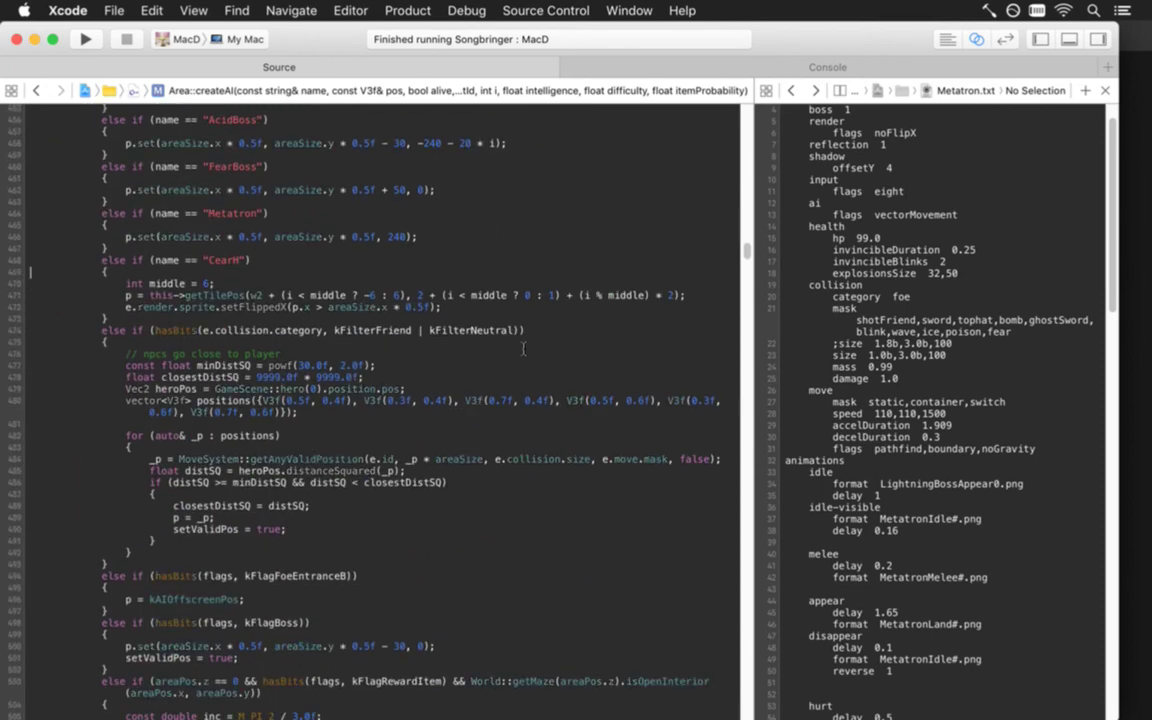
{"action": "scroll", "coordinate": [522, 348], "scroll_direction": "up", "scroll_amount": 5}
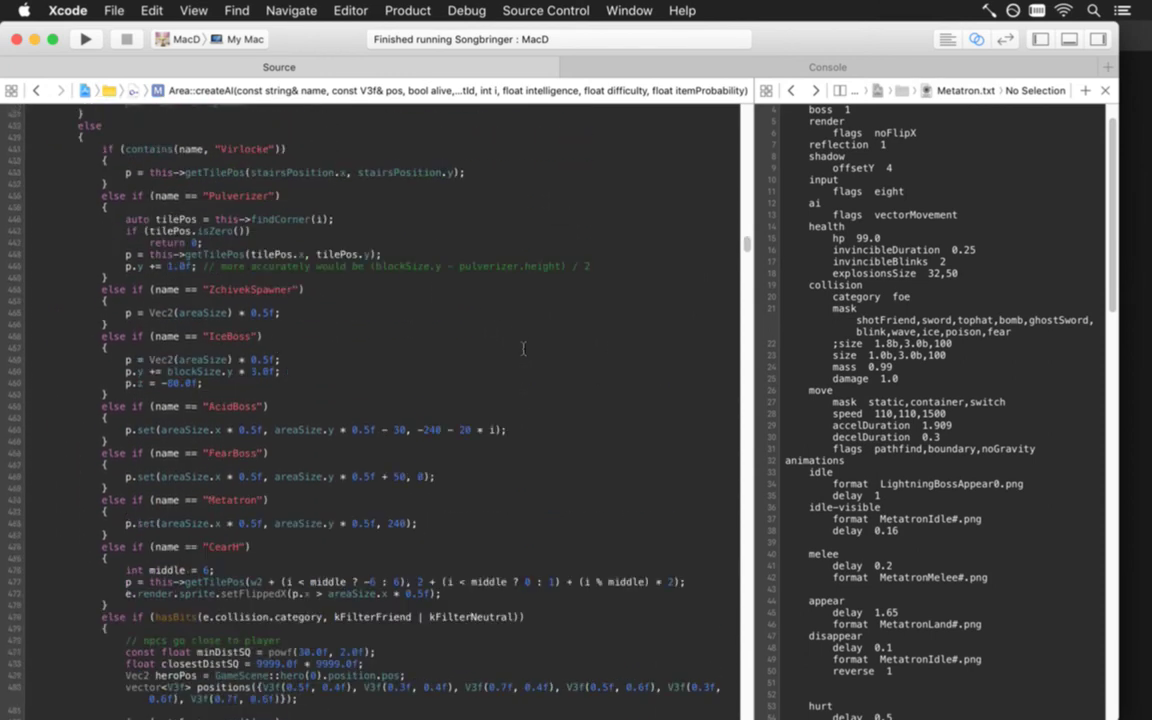
{"action": "scroll", "coordinate": [522, 348], "scroll_direction": "up", "scroll_amount": 1}
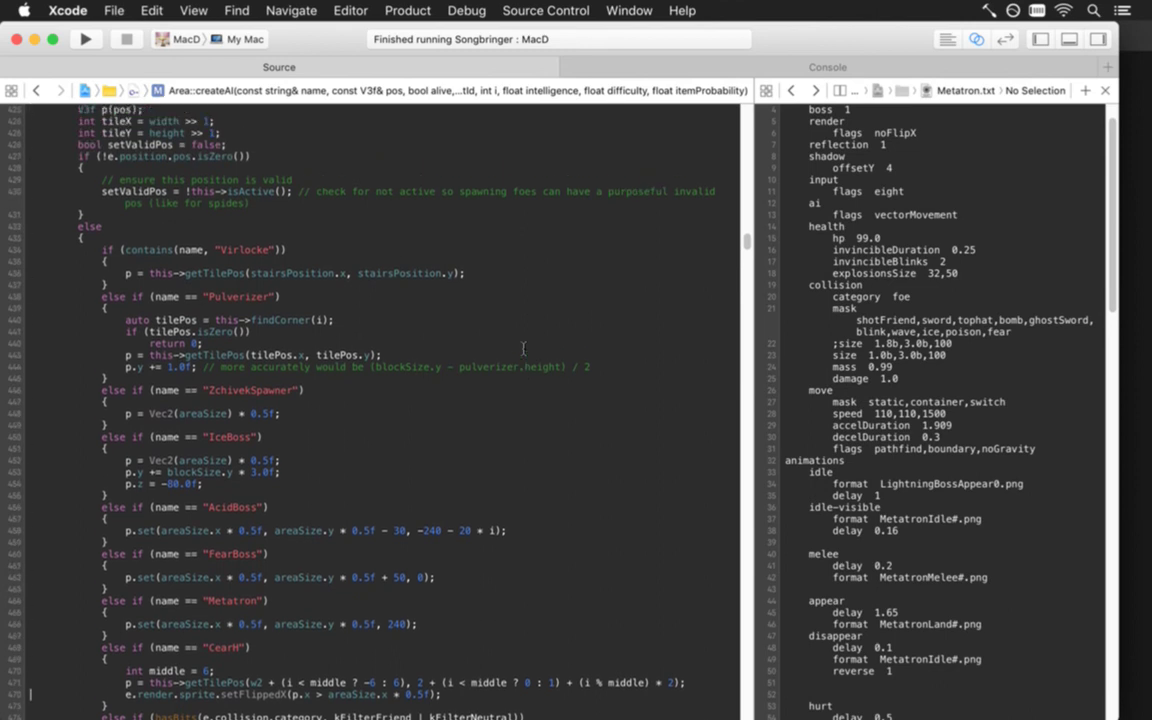
{"action": "scroll", "coordinate": [522, 348], "scroll_direction": "down", "scroll_amount": 4}
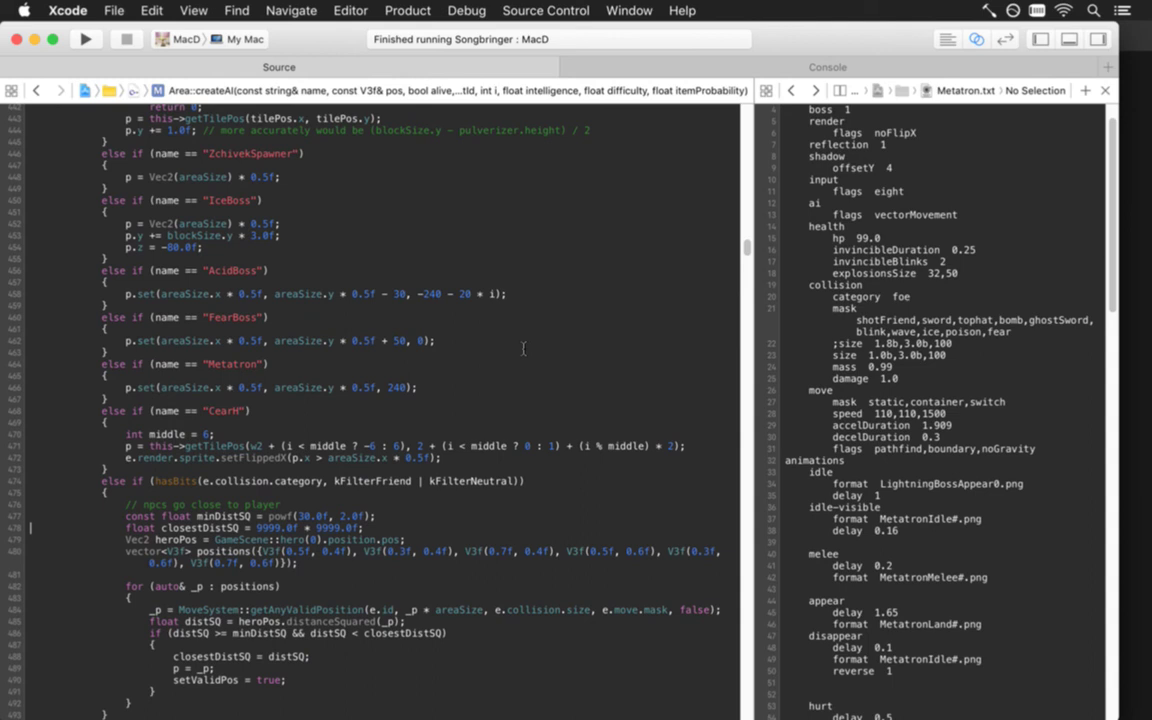
{"action": "key", "text": "Return"}
{"action": "type", "text": "setValidPo"}
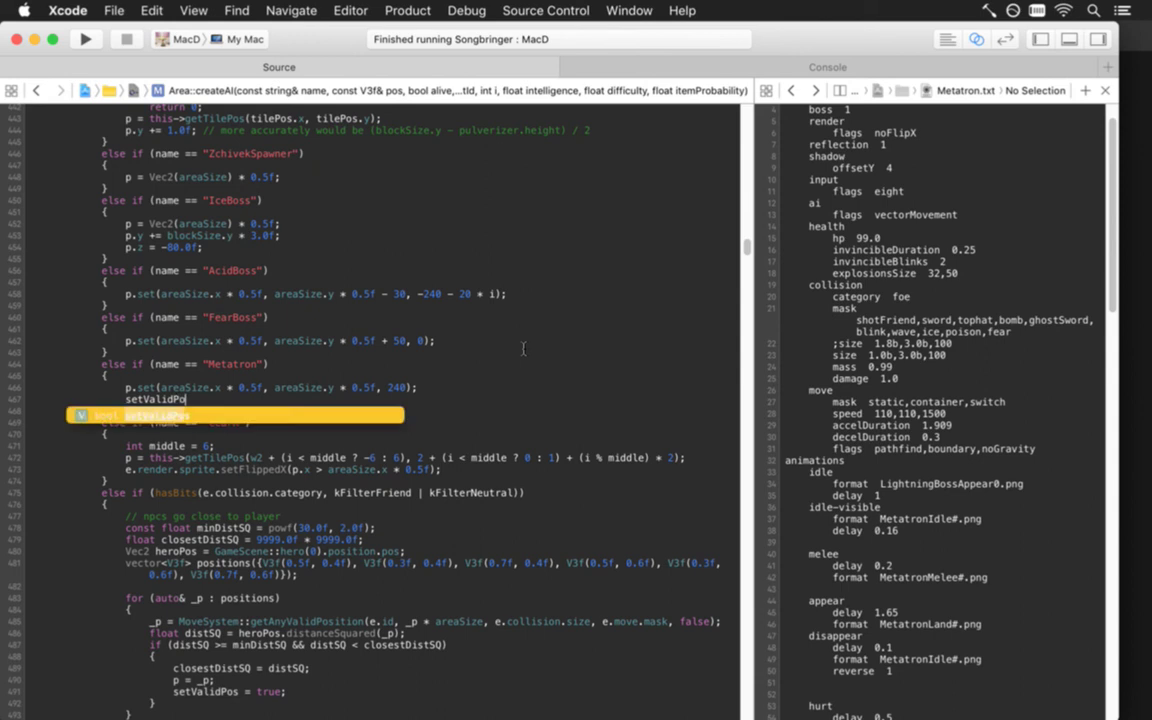
{"action": "type", "text": "s = false;"}
{"action": "key", "text": "super+s"}
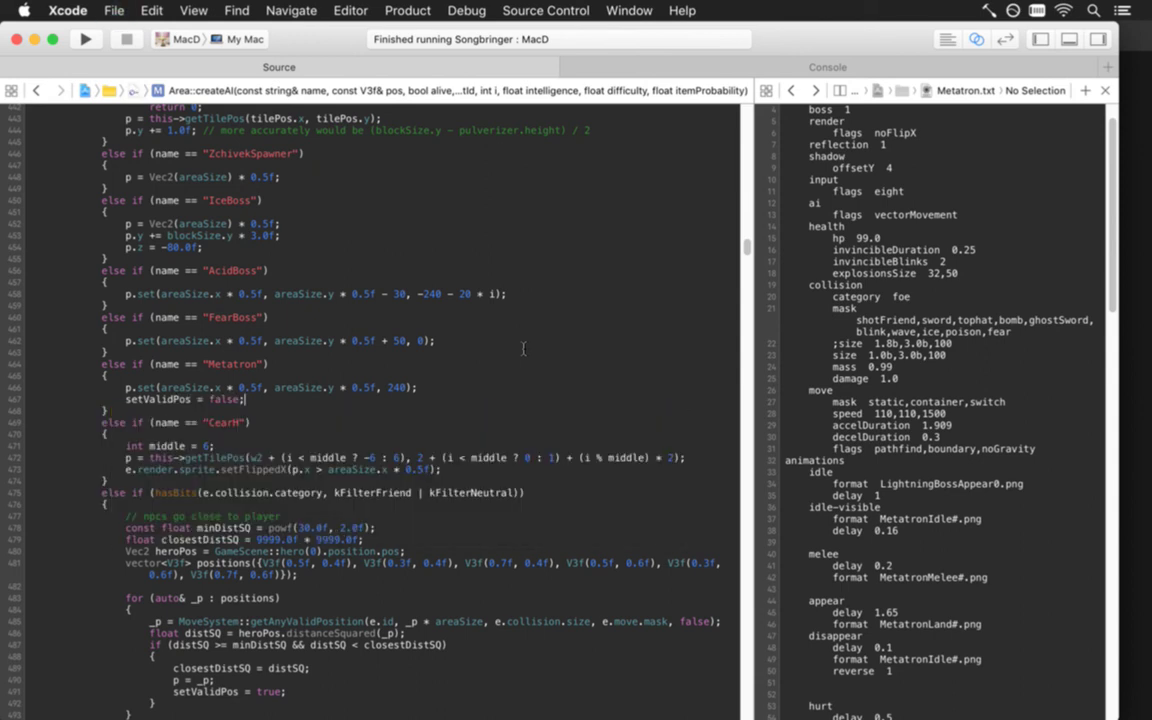
Step: Run the MacD build, cycle the game's debug display modes to inspect the boss area, and quit the game
{"action": "key", "text": "super+r"}
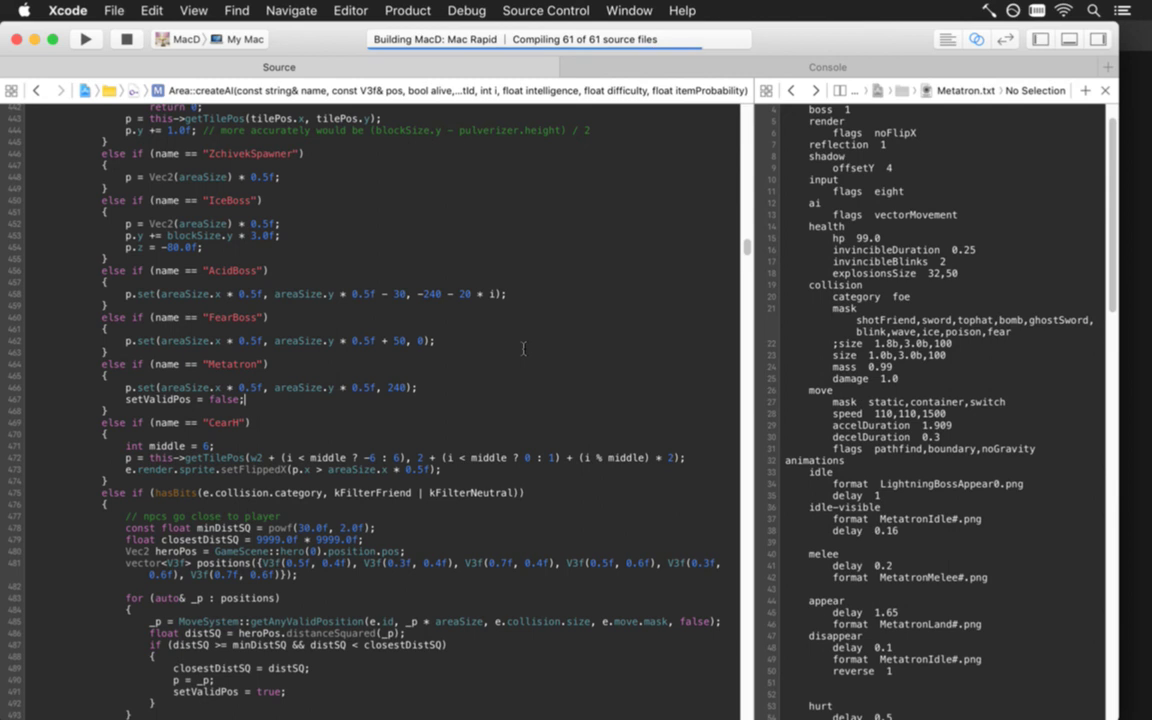
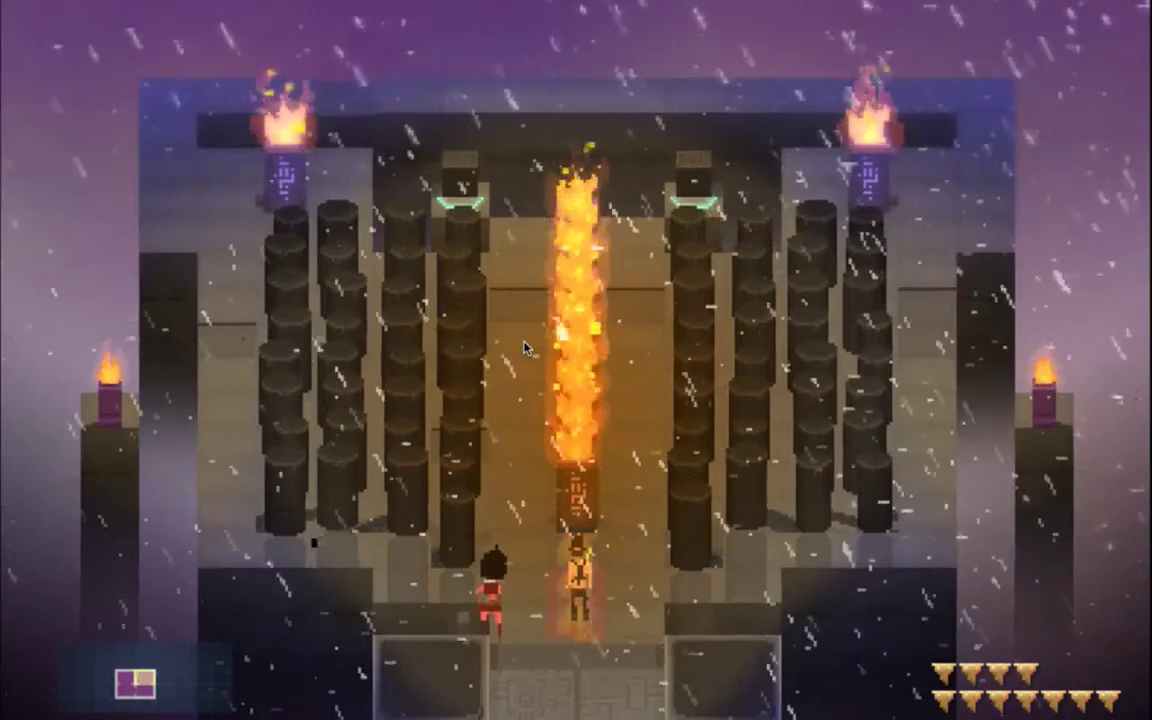
{"action": "key", "text": "grave"}
{"action": "key", "text": "grave"}
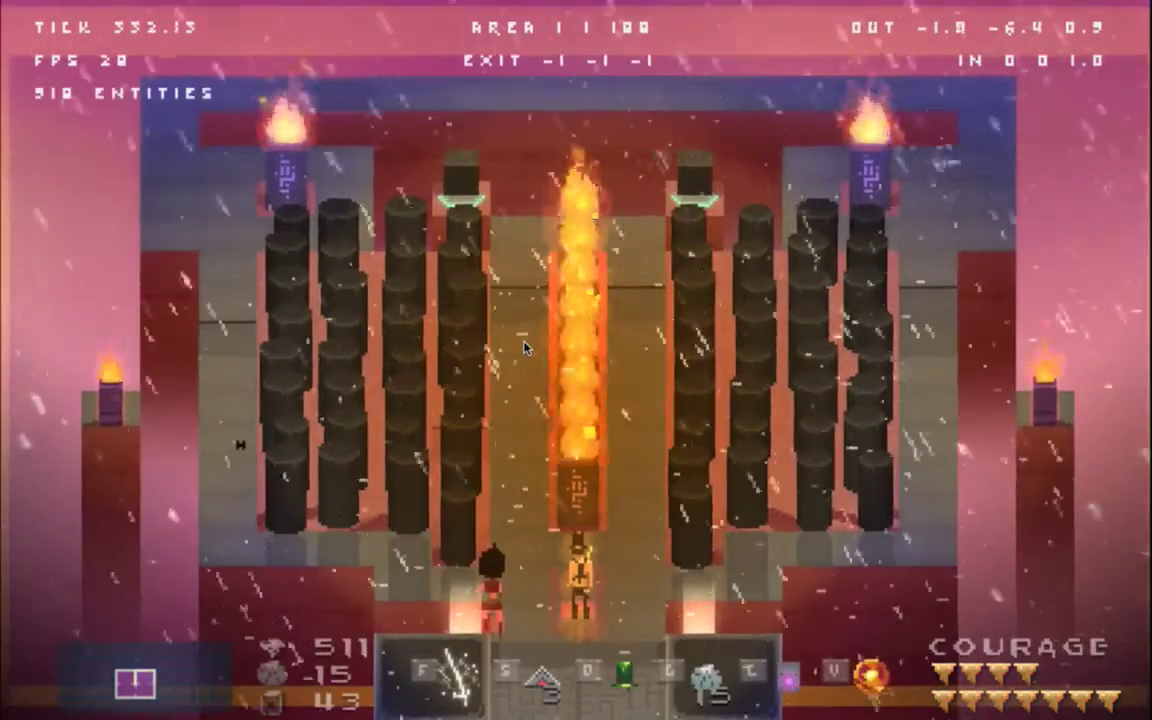
{"action": "key", "text": "grave"}
{"action": "key", "text": "grave"}
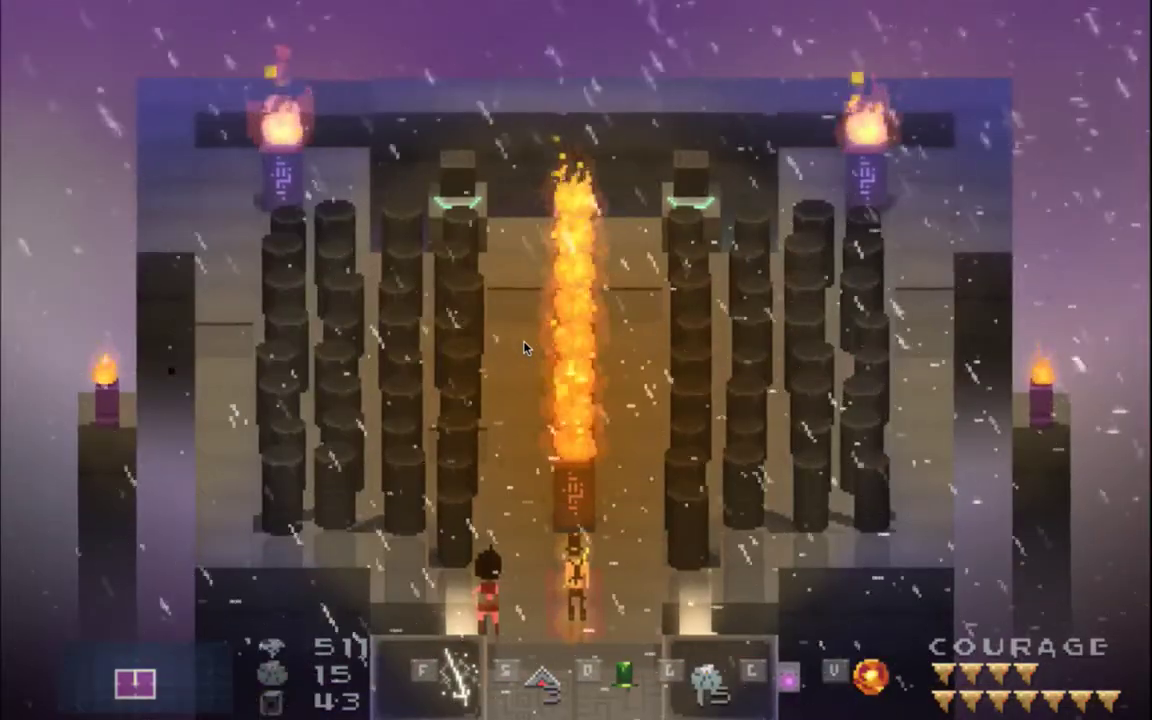
{"action": "key", "text": "grave"}
{"action": "key", "text": "super+q"}
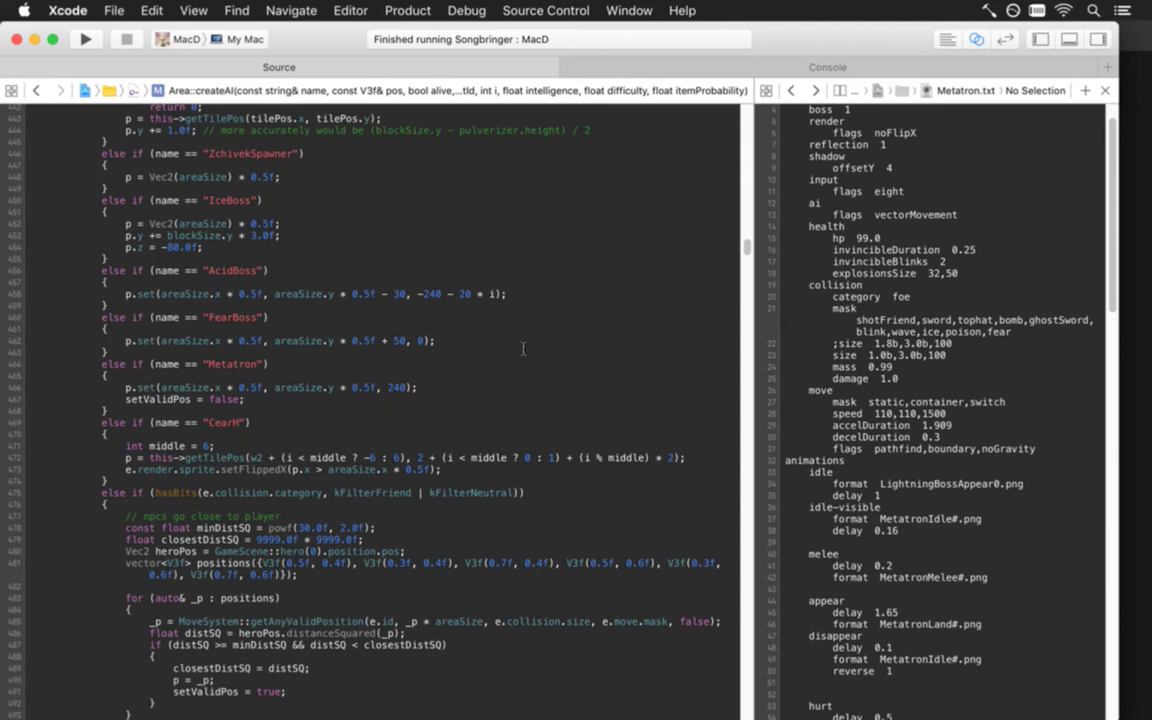
Step: Comment out the setValidPos line in the Metatron branch and set the z value of his p.set position to 0
{"action": "key", "text": "super+slash"}
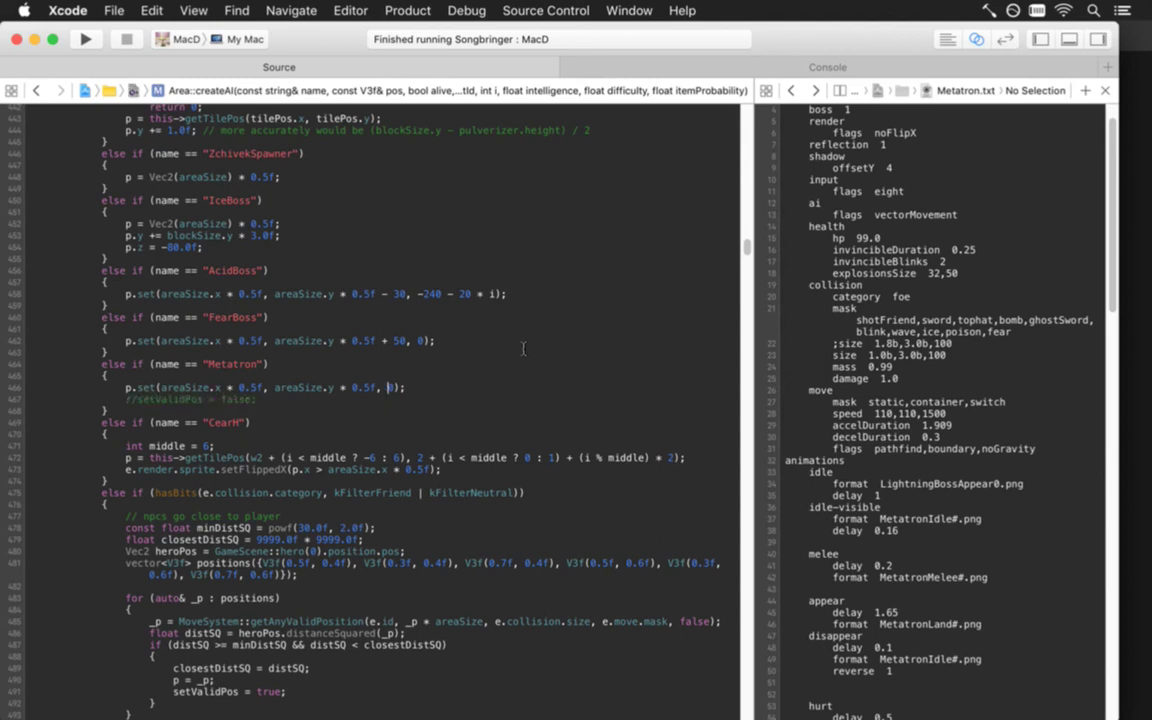
Step: Run the MacD build, turn on the debug overlay to inspect the boss area, then quit, rerun the build and lower the sound volume
{"action": "key", "text": "super+r"}
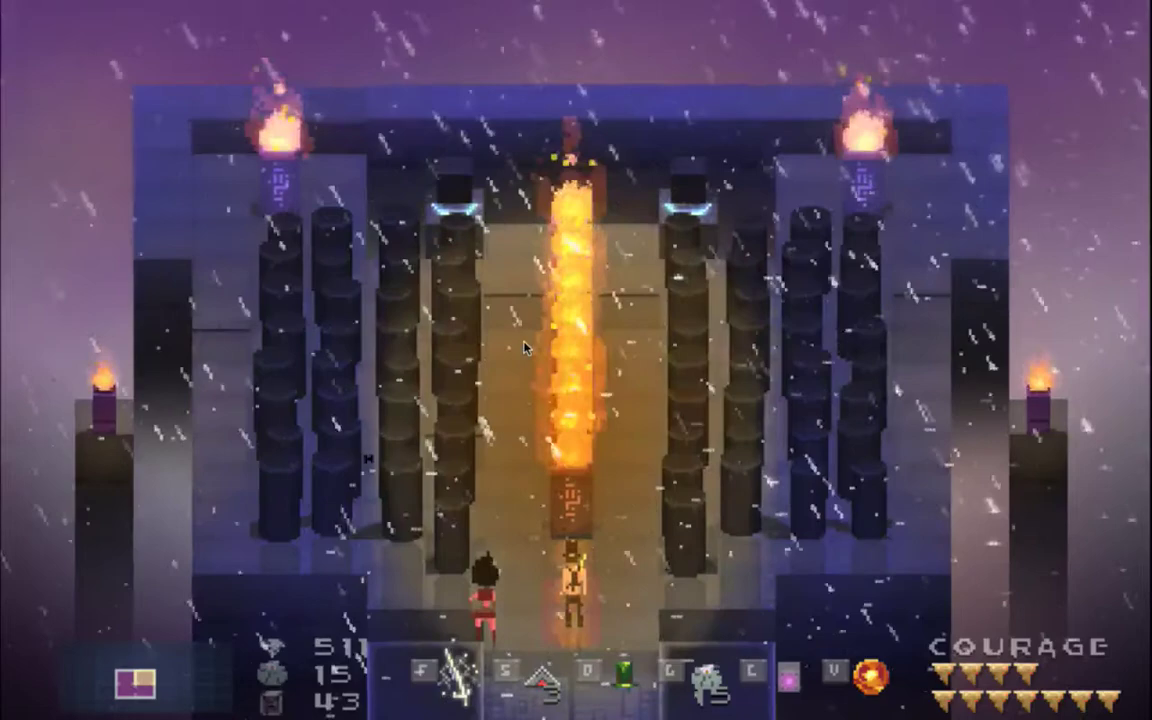
{"action": "key", "text": "grave"}
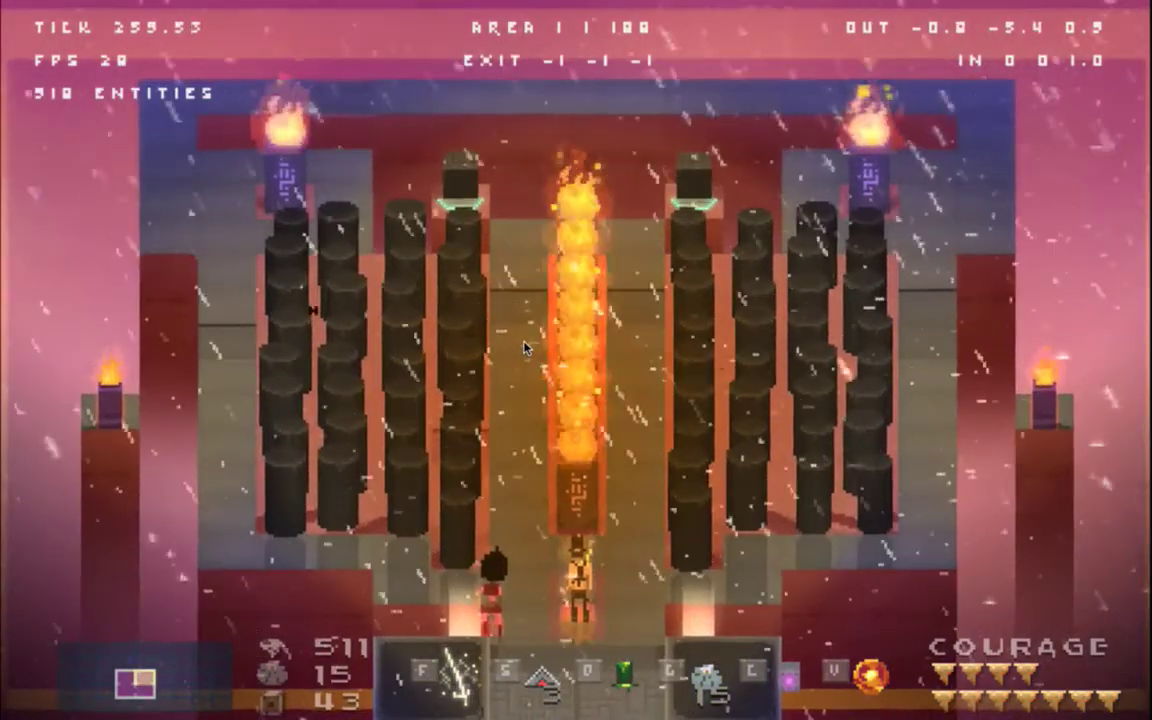
{"action": "key", "text": "super+q"}
{"action": "key", "text": "super+r"}
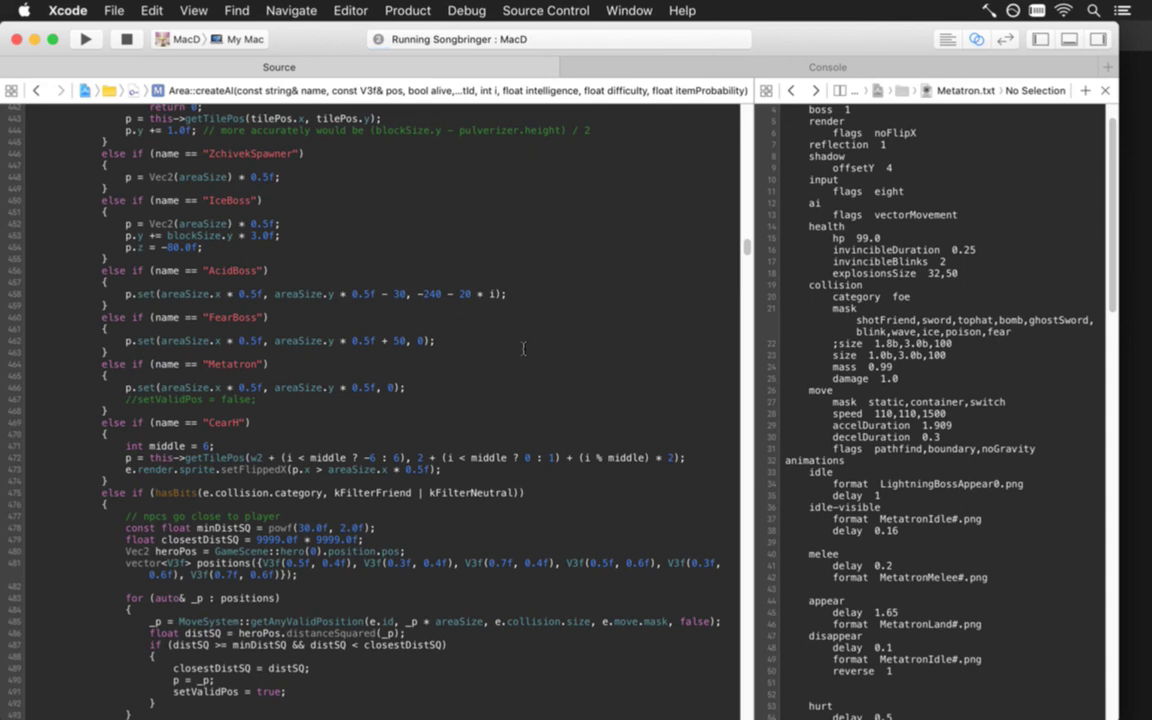
{"action": "key", "text": "XF86AudioLowerVolume"}
{"action": "key", "text": "XF86AudioLowerVolume"}
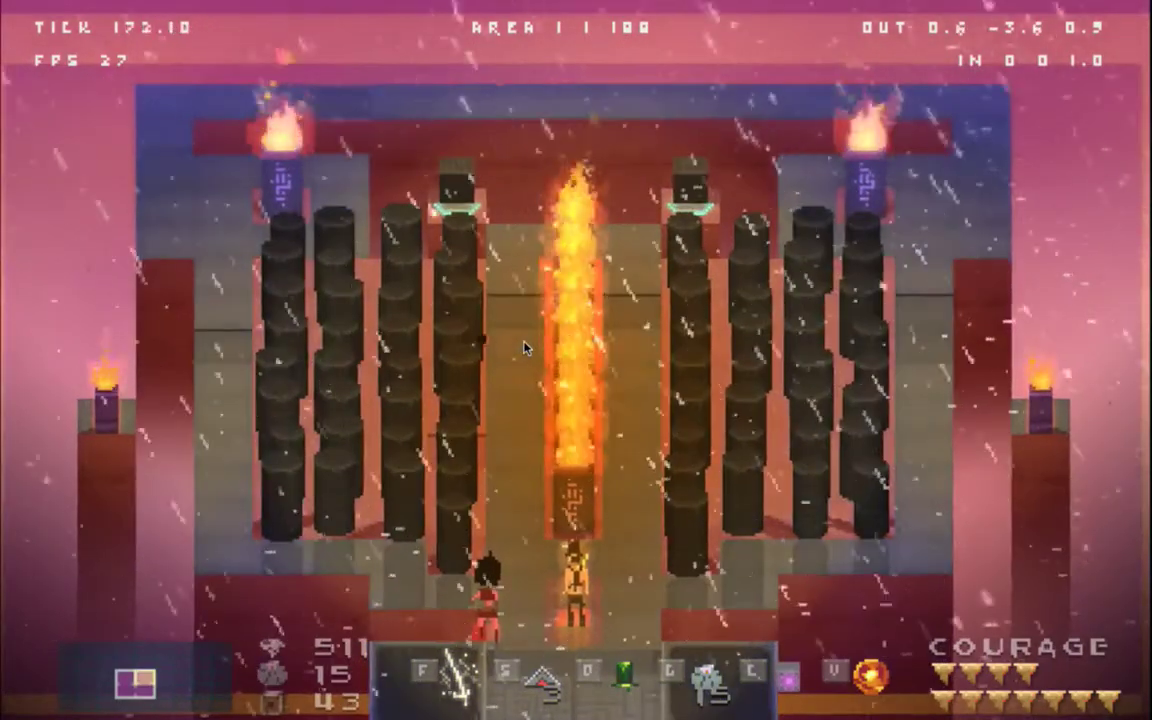
Step: Check the entities' behaviour under the debug overlay, reload the boss area through the pause options, and return to Xcode
{"action": "key", "text": "Tab"}
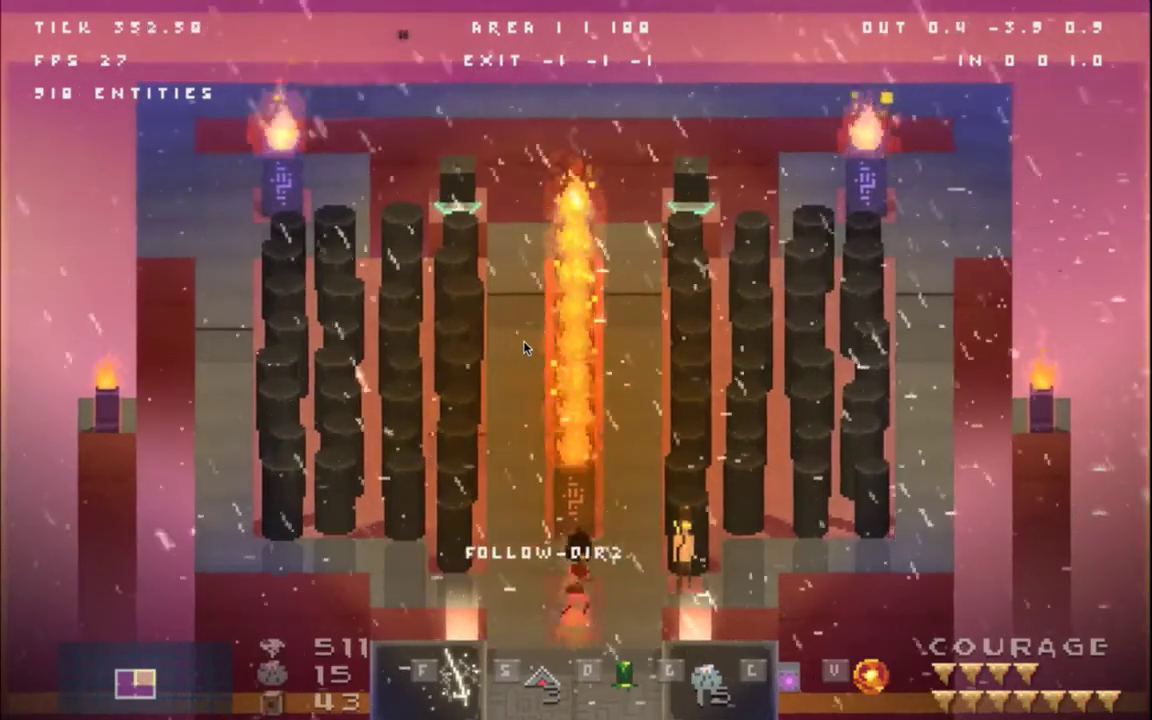
{"action": "key", "text": "Escape"}
{"action": "key", "text": "Down"}
{"action": "key", "text": "Down"}
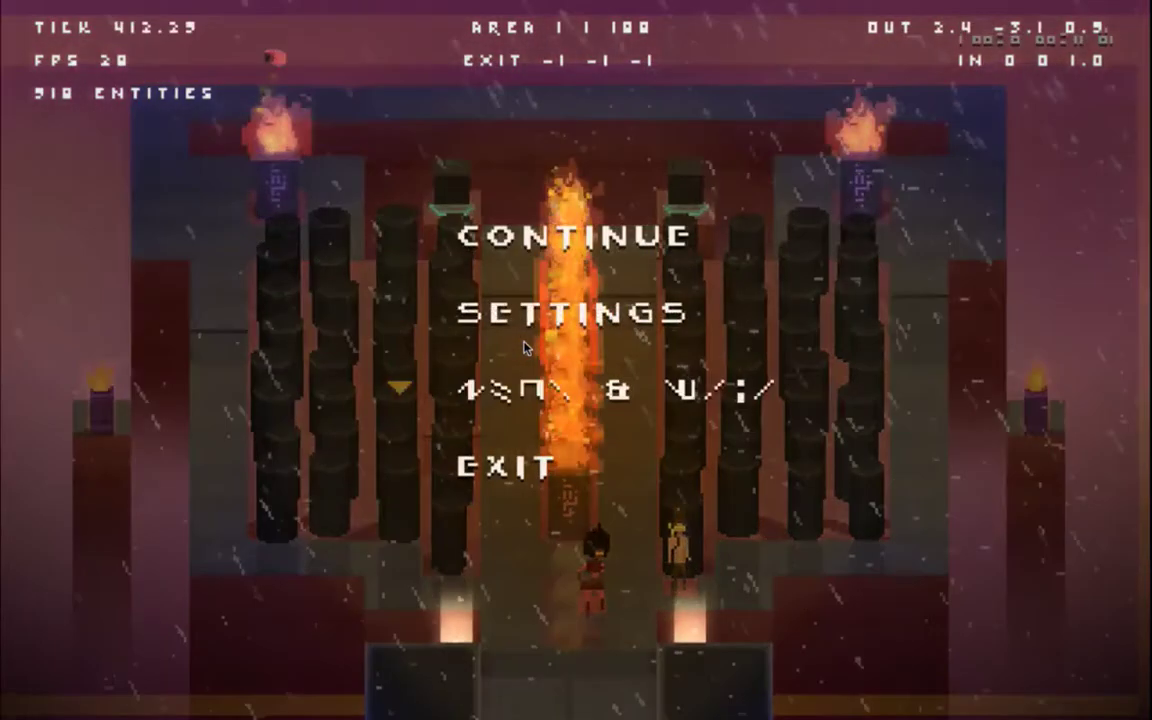
{"action": "key", "text": "Return"}
{"action": "key", "text": "Return"}
{"action": "key", "text": "Return"}
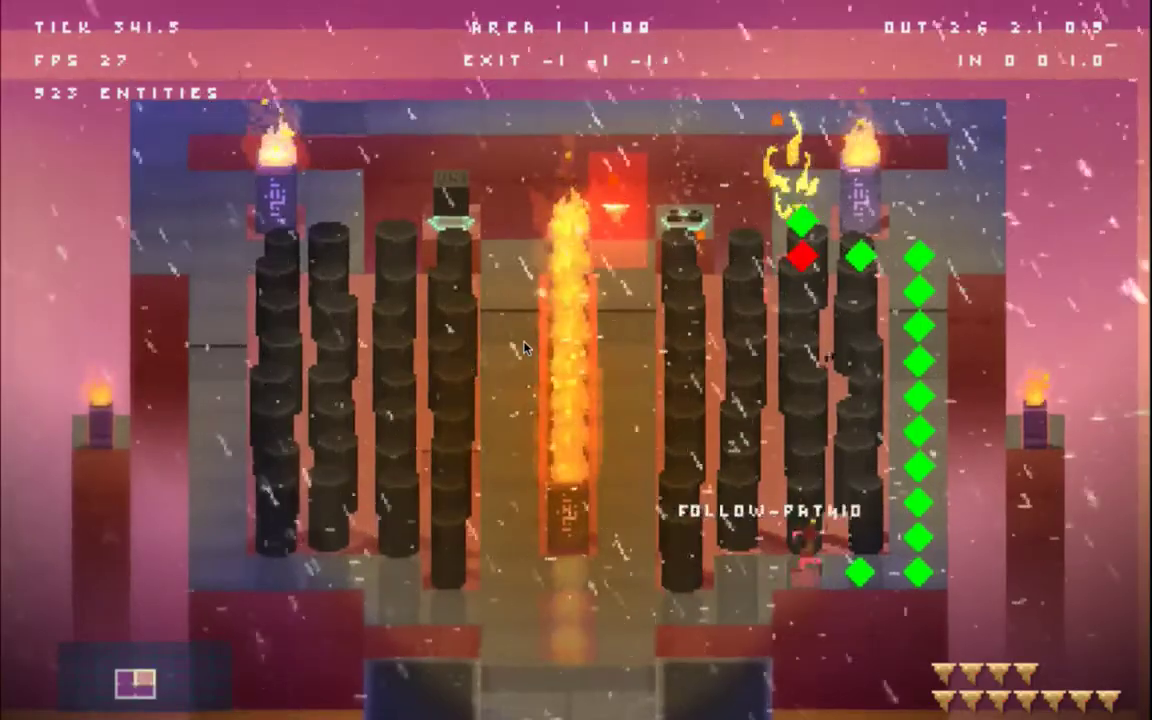
{"action": "key", "text": "super+Tab"}
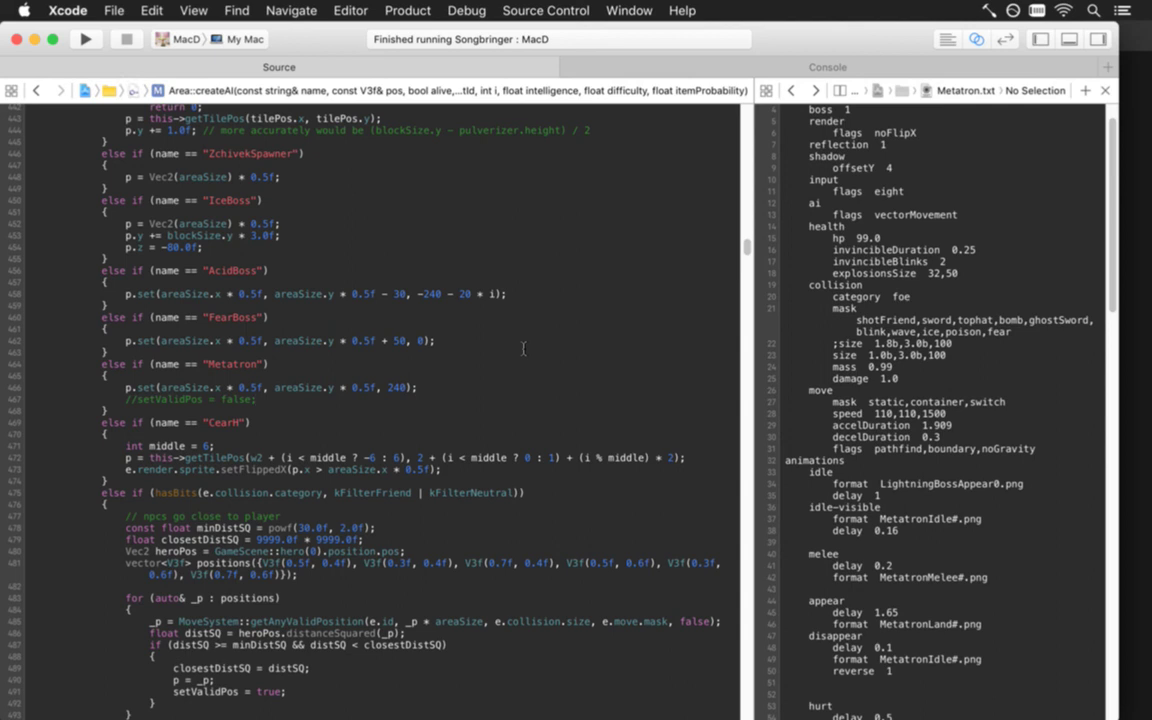
Step: Go back to patternBossB in AreaPatterns.cpp, delete the commented-out size line from Metatron.txt's collision section, and save the file
{"action": "key", "text": "ctrl+super+Left"}
{"action": "key", "text": "ctrl+super+Left"}
{"action": "key", "text": "ctrl+super+Left"}
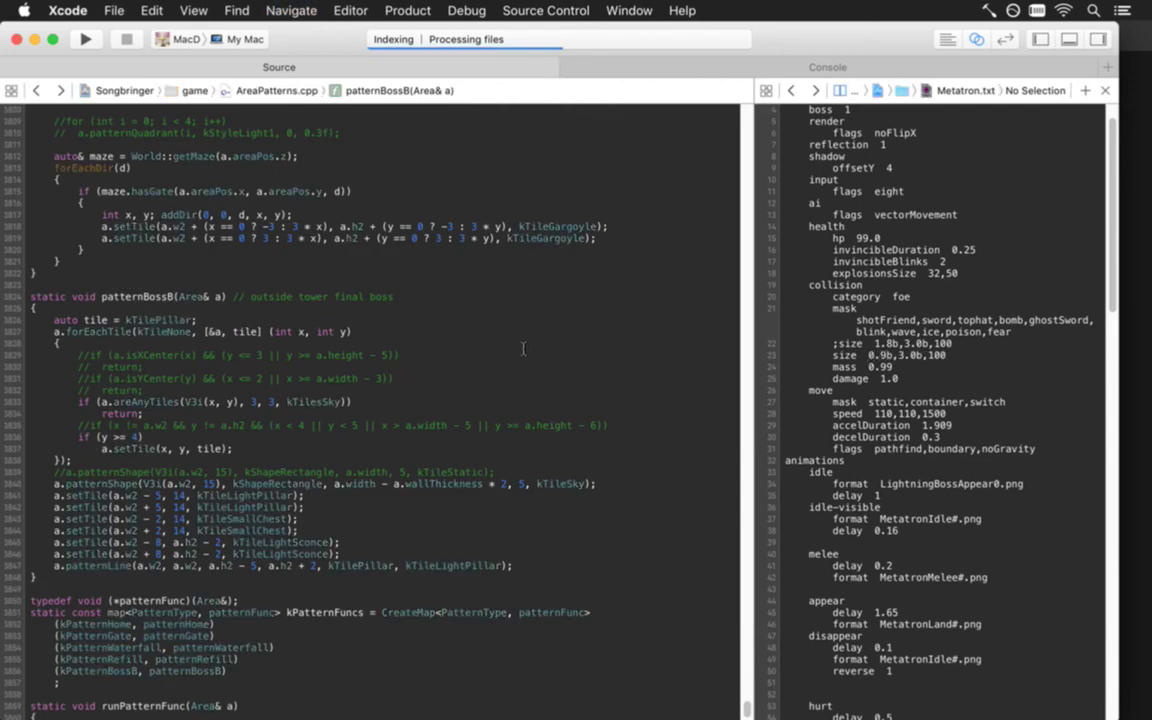
{"action": "key", "text": "shift+Down"}
{"action": "key", "text": "BackSpace"}
{"action": "key", "text": "super+s"}
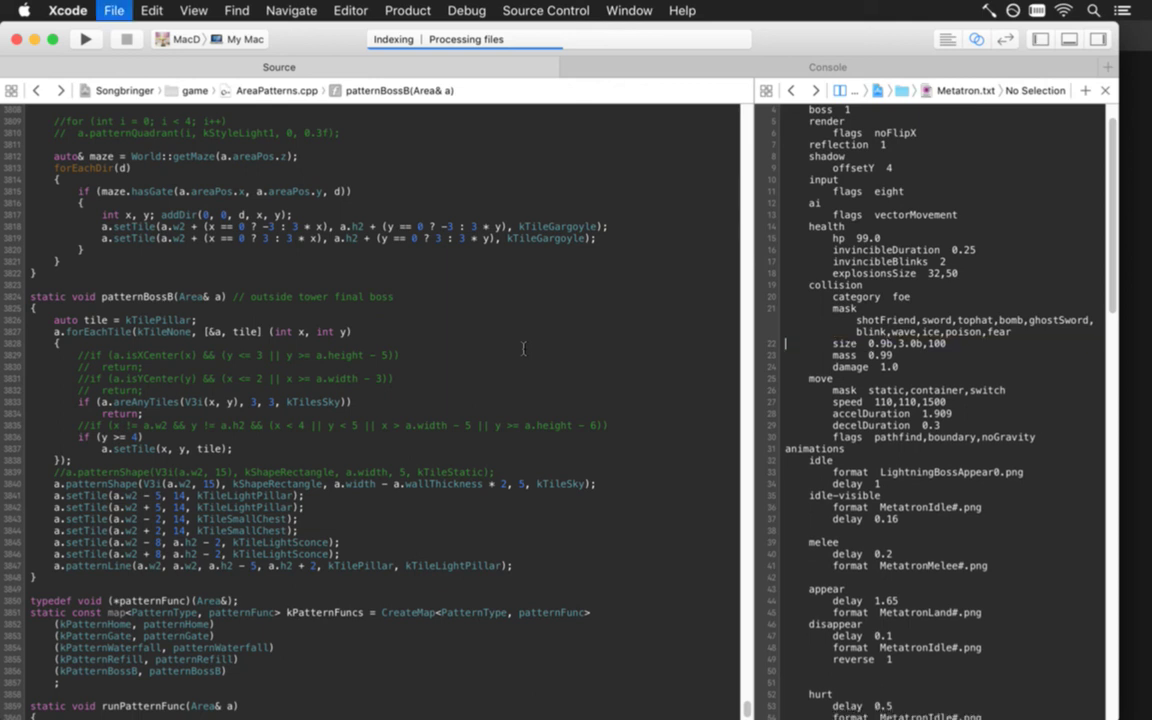
Step: Run the MacD build, switch off the debug overlay, and reload the boss fight through the pause options
{"action": "key", "text": "super+r"}
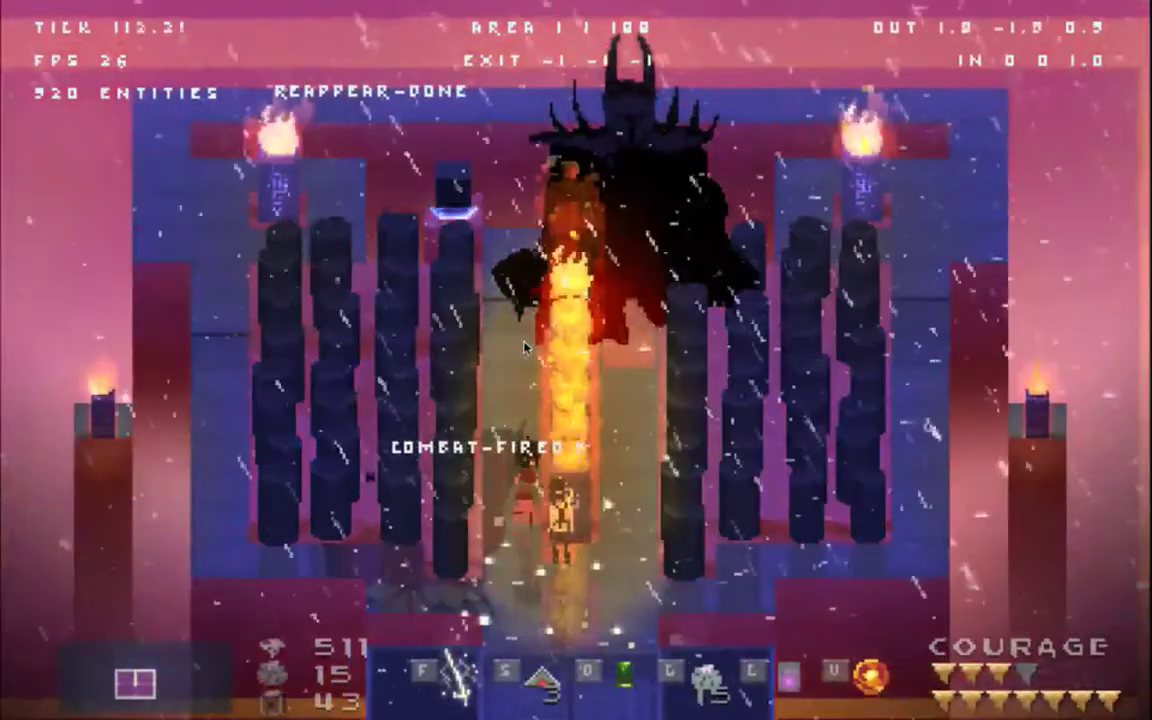
{"action": "key", "text": "grave"}
{"action": "key", "text": "grave"}
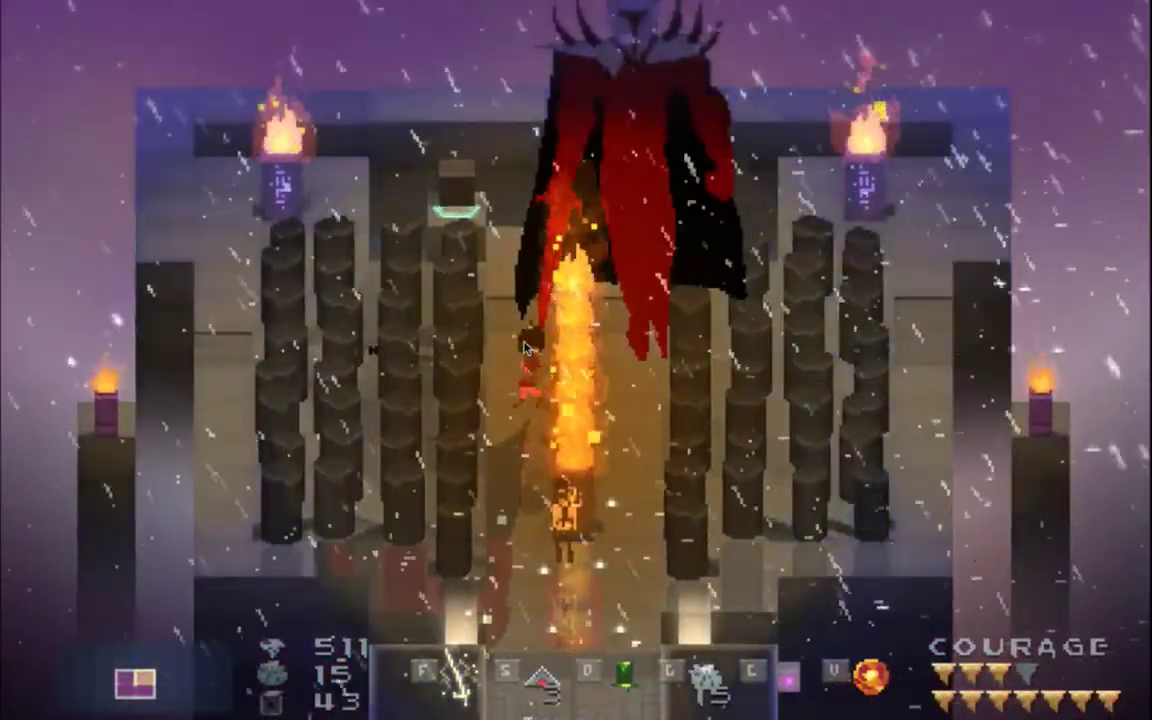
{"action": "key", "text": "Escape"}
{"action": "key", "text": "Down"}
{"action": "key", "text": "Down"}
{"action": "key", "text": "Return"}
{"action": "key", "text": "Return"}
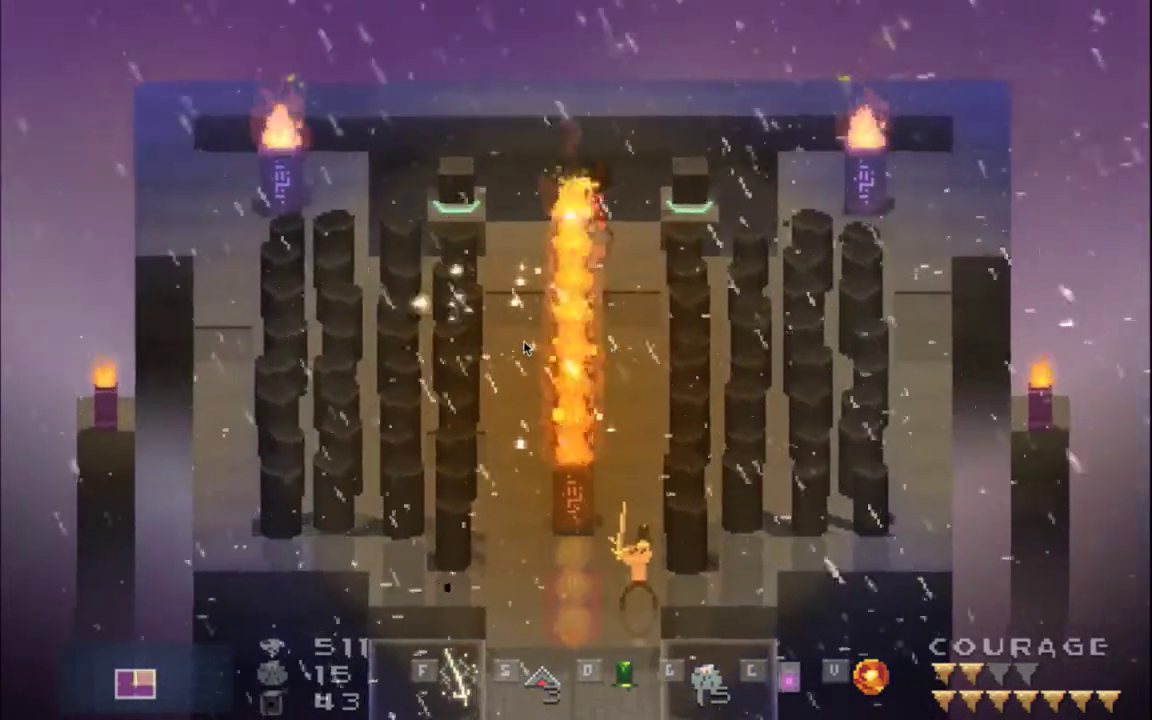
Step: Play the Metatron fight until the hero dies, and continue from the game-over screen
{"action": "key", "text": "Right"}
{"action": "key", "text": "Left"}
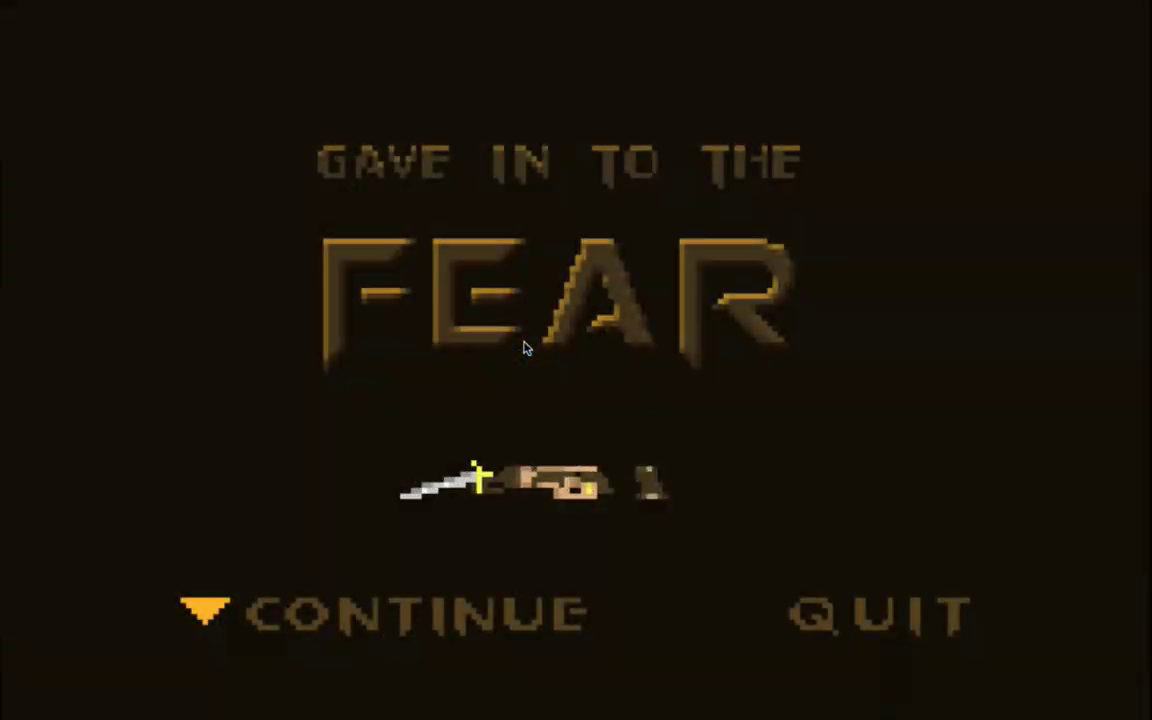
{"action": "key", "text": "Return"}
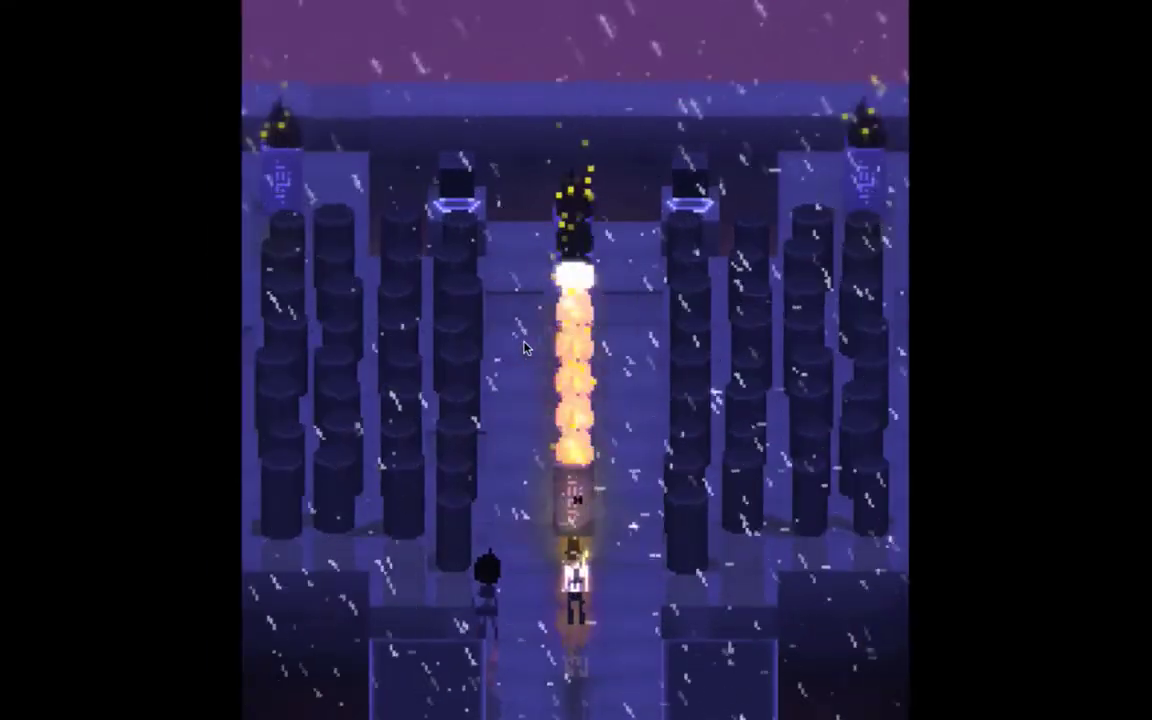
Step: Playtest the restarted fight among the standing pillars, striking Metatron with the sword and dodging its attacks
{"action": "key", "text": "Down"}
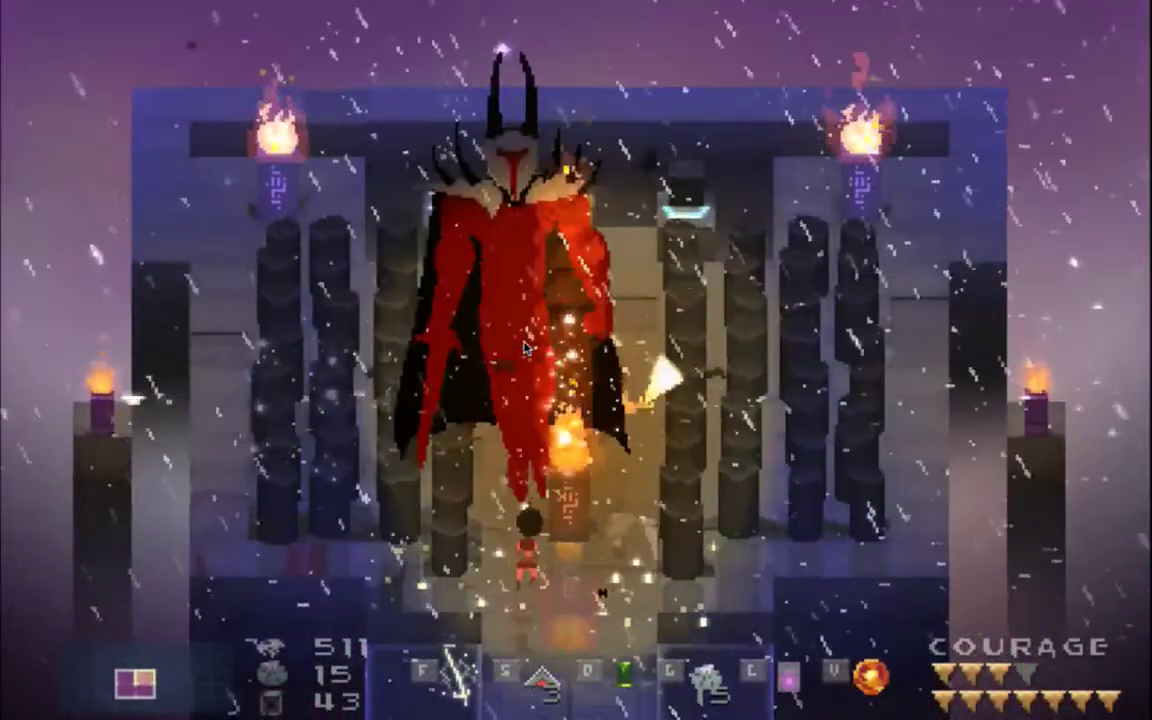
{"action": "key", "text": "Right"}
{"action": "key", "text": "Up"}
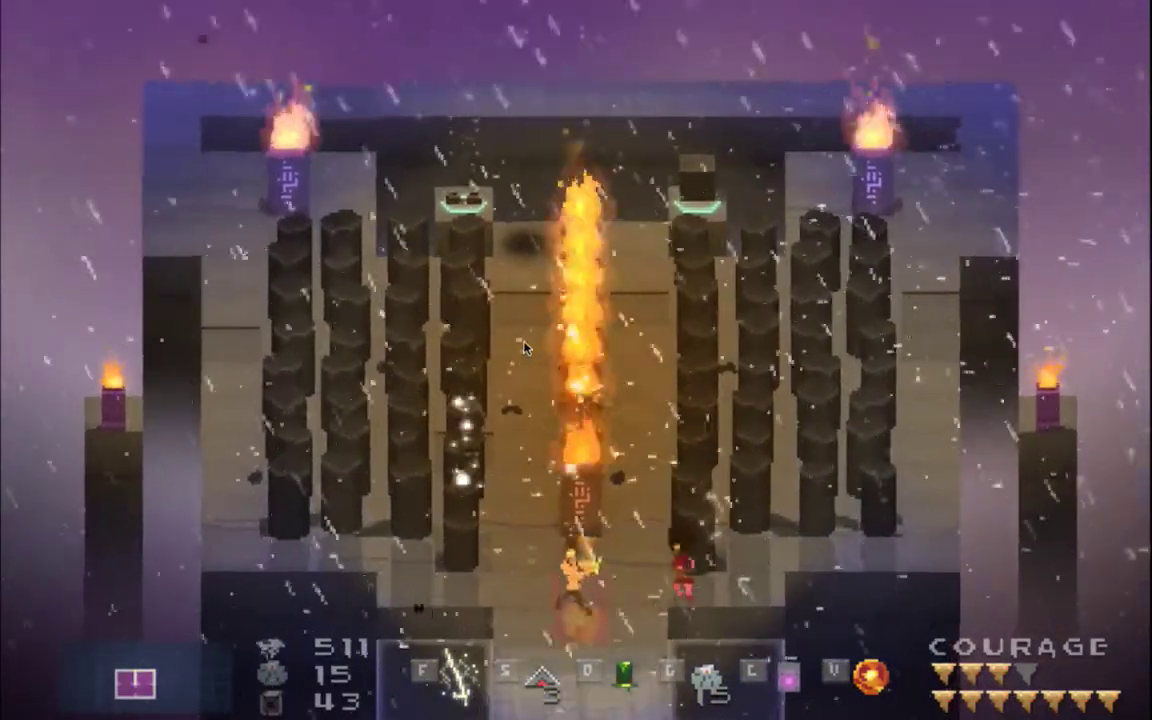
{"action": "key", "text": "Up"}
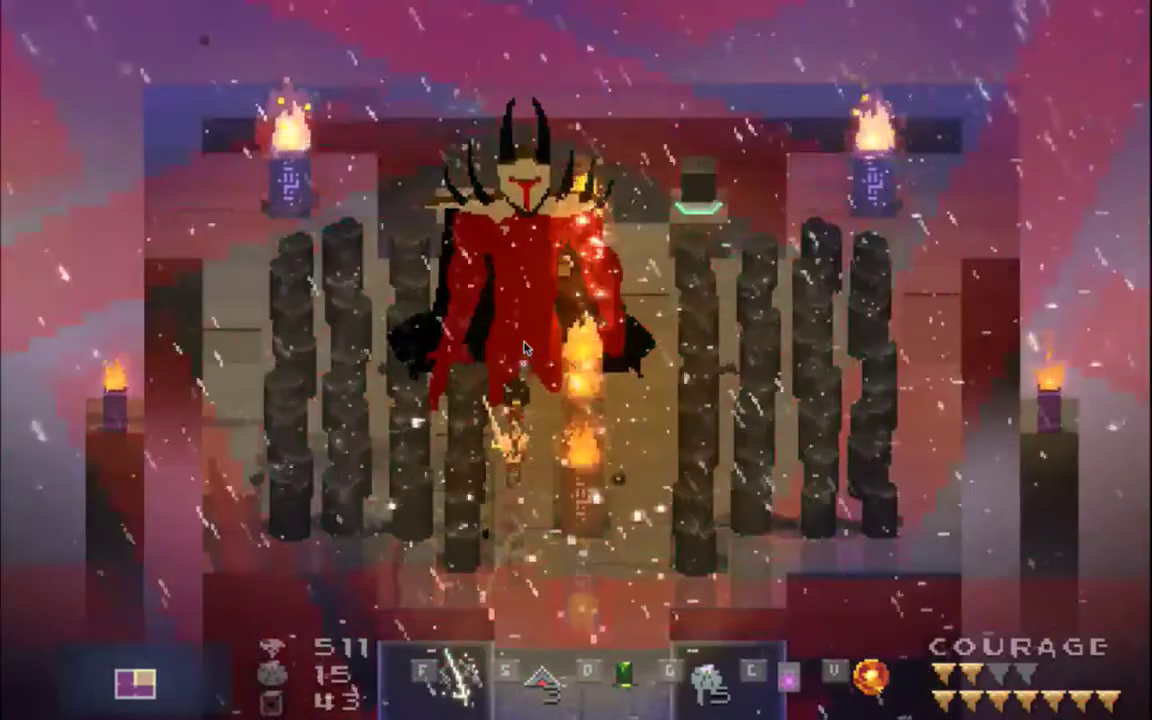
{"action": "key", "text": "f"}
{"action": "key", "text": "f"}
{"action": "key", "text": "f"}
{"action": "key", "text": "f"}
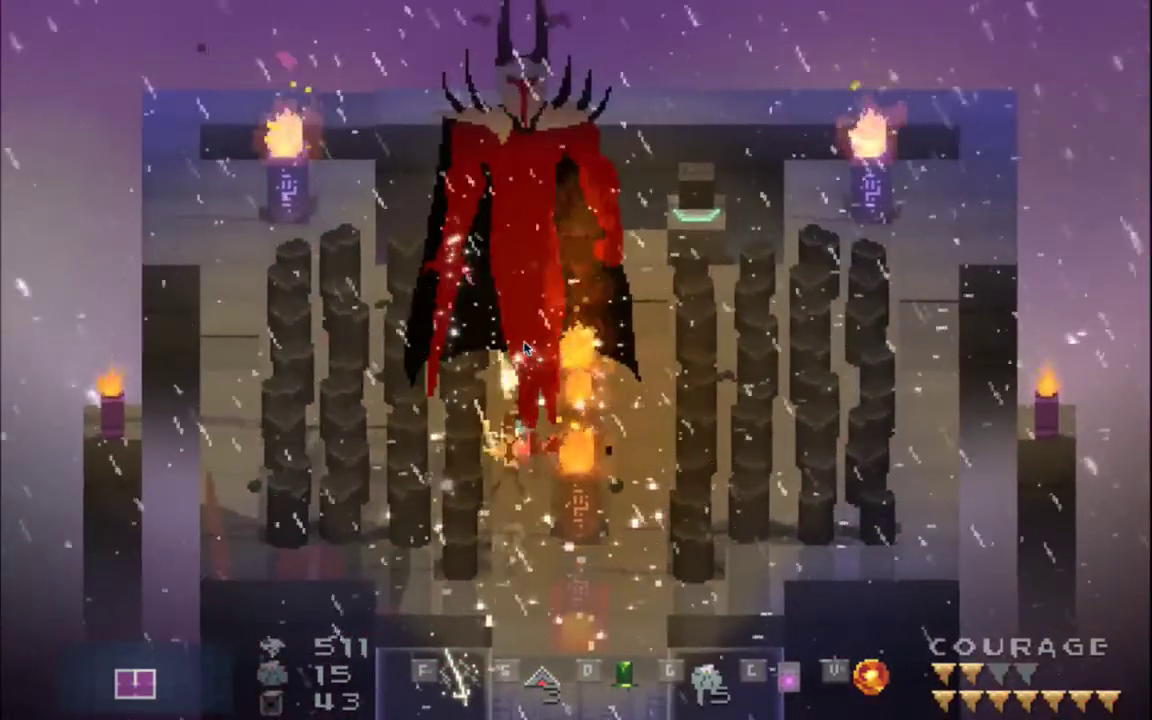
{"action": "key", "text": "f"}
{"action": "key", "text": "Down"}
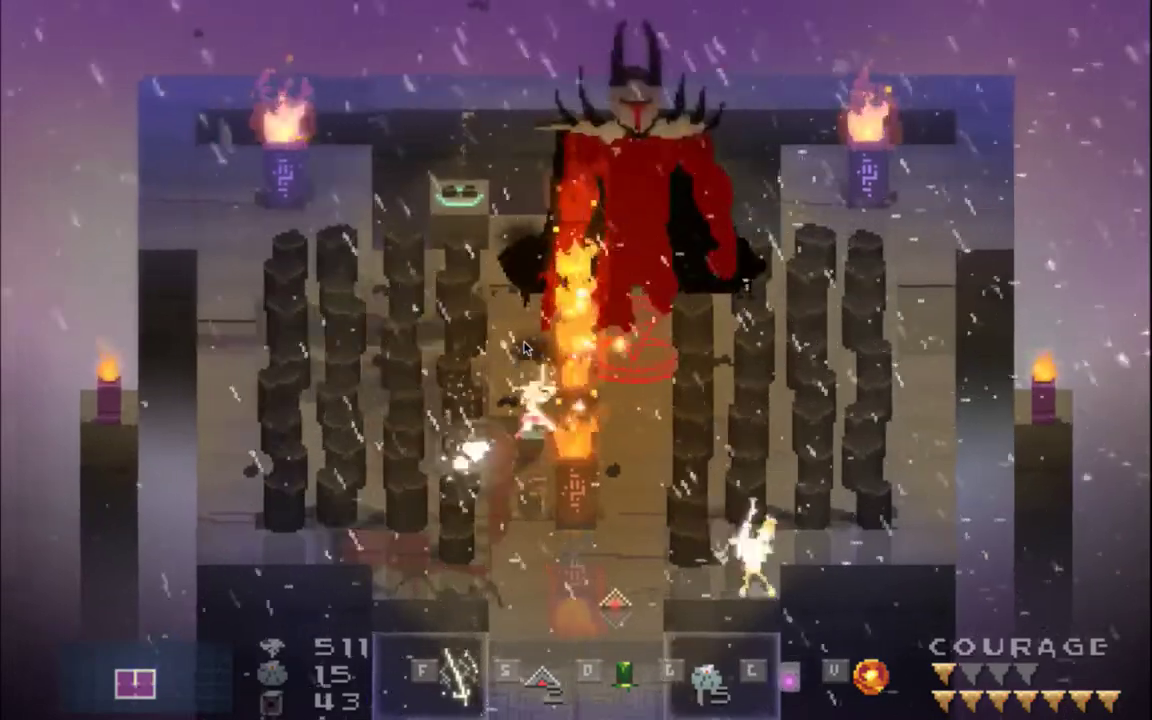
{"action": "key", "text": "Up"}
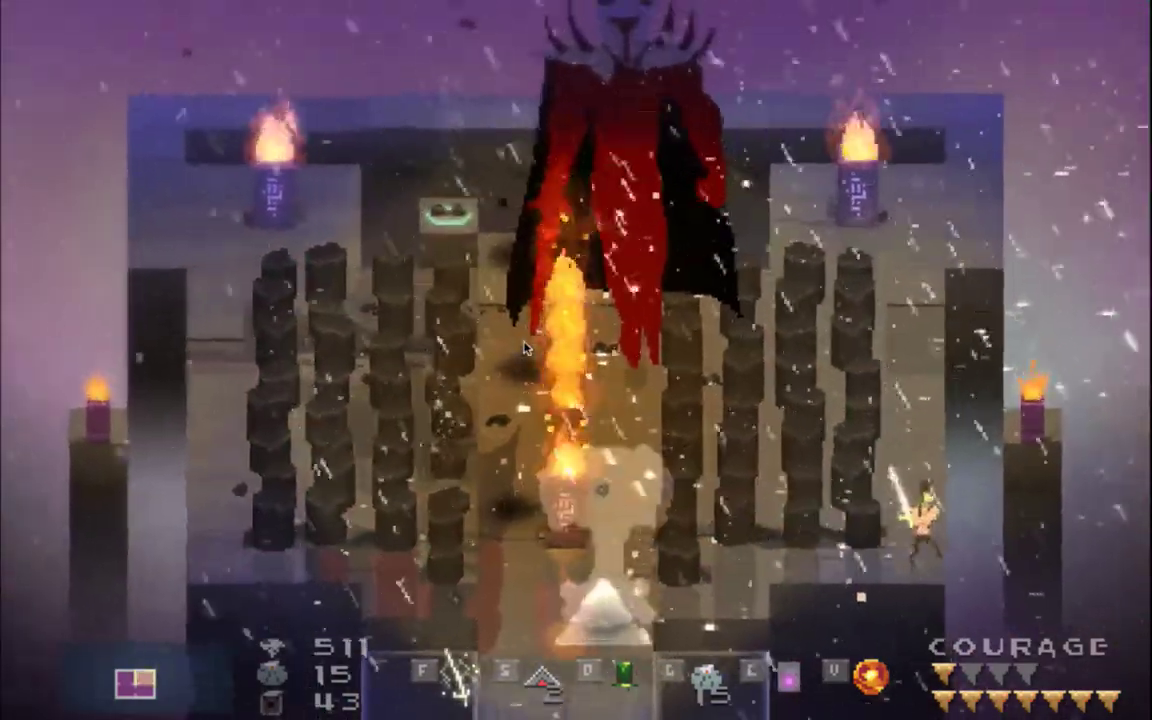
{"action": "key", "text": "Up"}
{"action": "key", "text": "Left"}
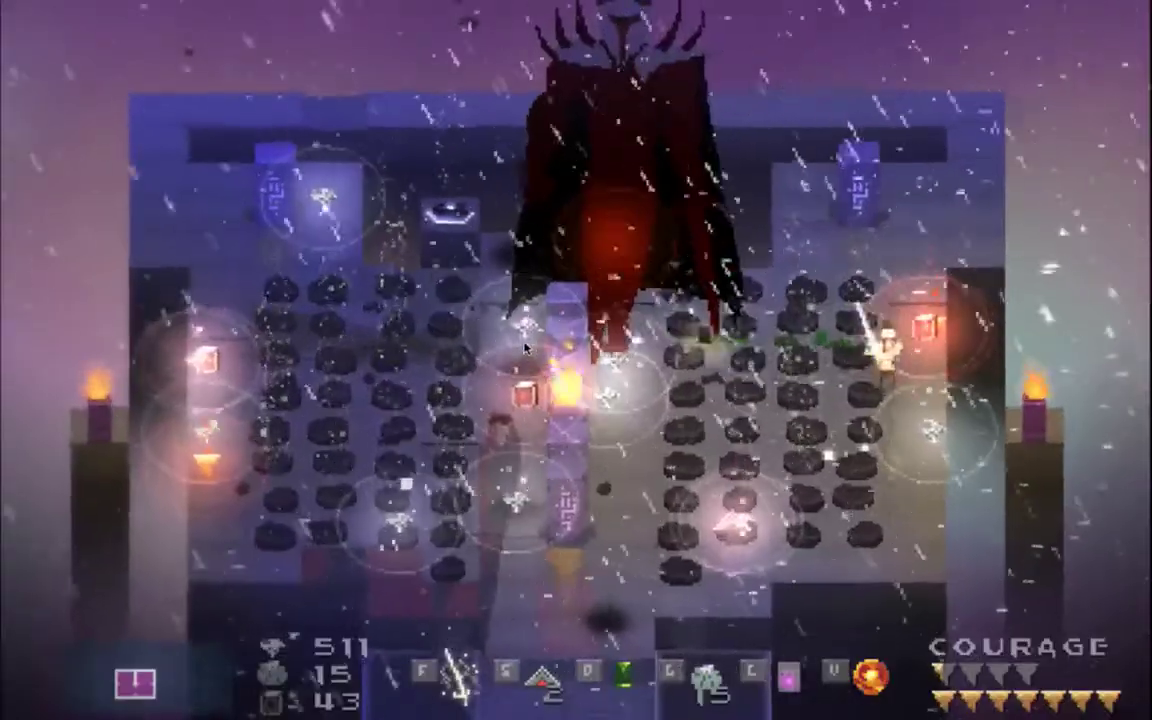
{"action": "key", "text": "Down"}
{"action": "key", "text": "a"}
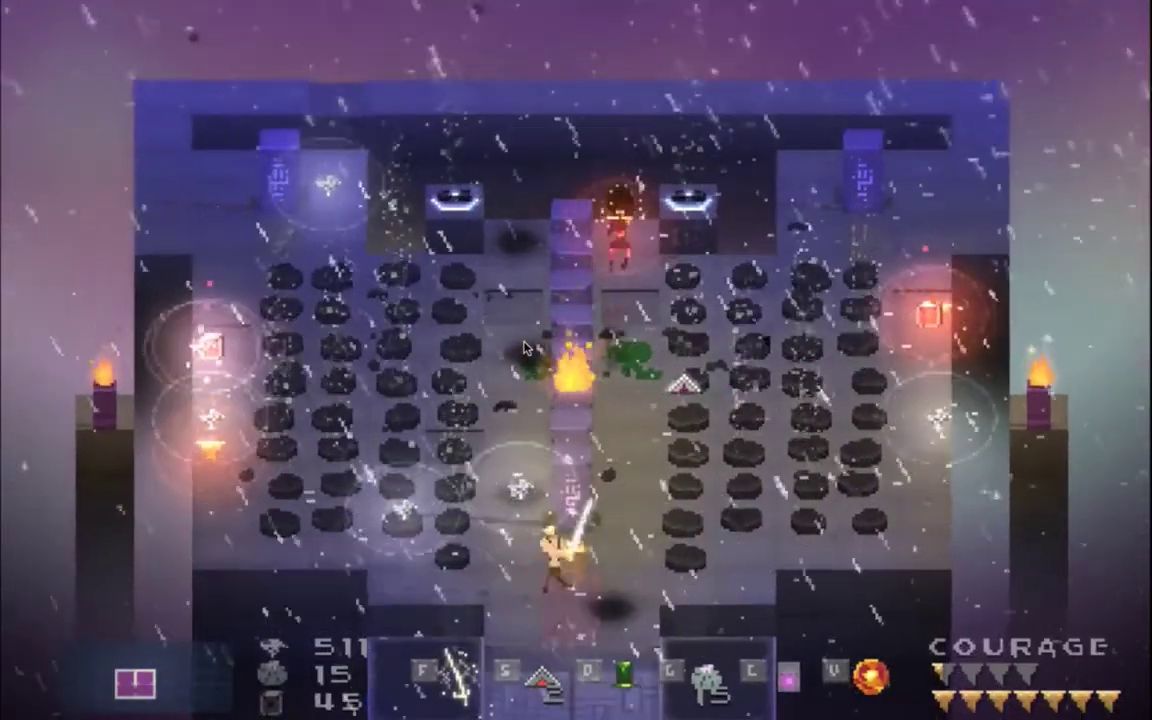
Step: Test Metatron's attacks and hits among the broken pillar stumps, circling the arena and mixing sword strikes with an item use
{"action": "key", "text": "Left"}
{"action": "key", "text": "Up"}
{"action": "key", "text": "Left"}
{"action": "key", "text": "Up"}
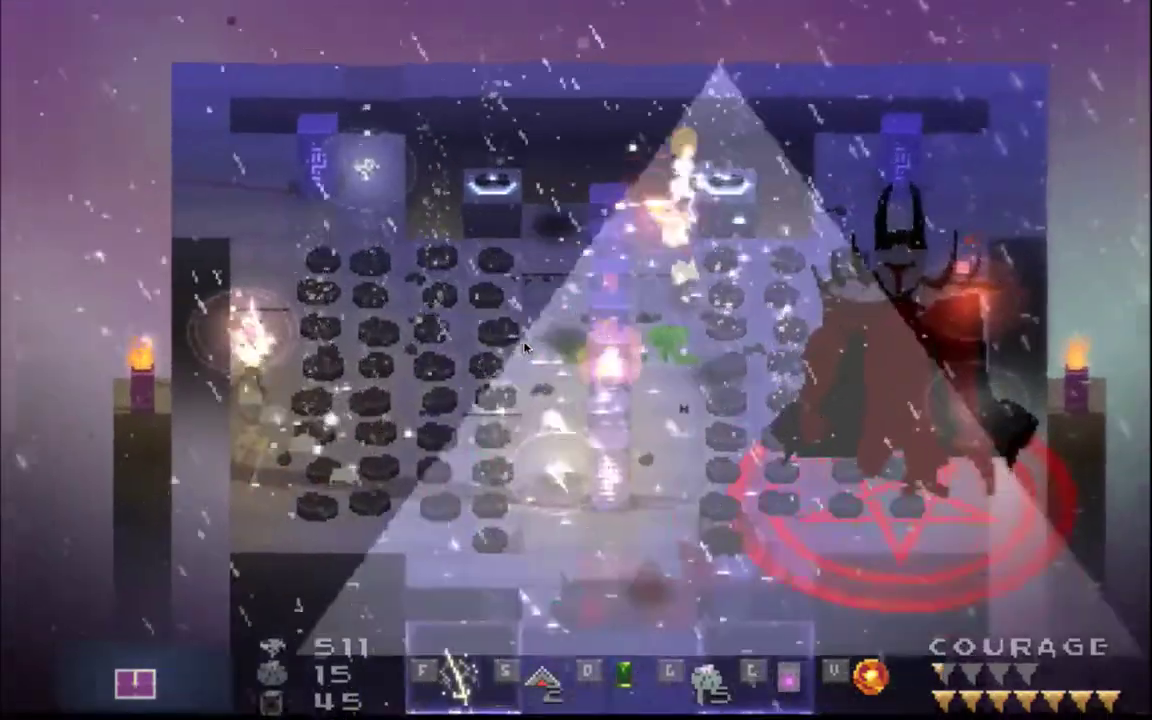
{"action": "key", "text": "Right"}
{"action": "key", "text": "Down"}
{"action": "key", "text": "Down"}
{"action": "key", "text": "Right"}
{"action": "key", "text": "Up"}
{"action": "key", "text": "f"}
{"action": "key", "text": "f"}
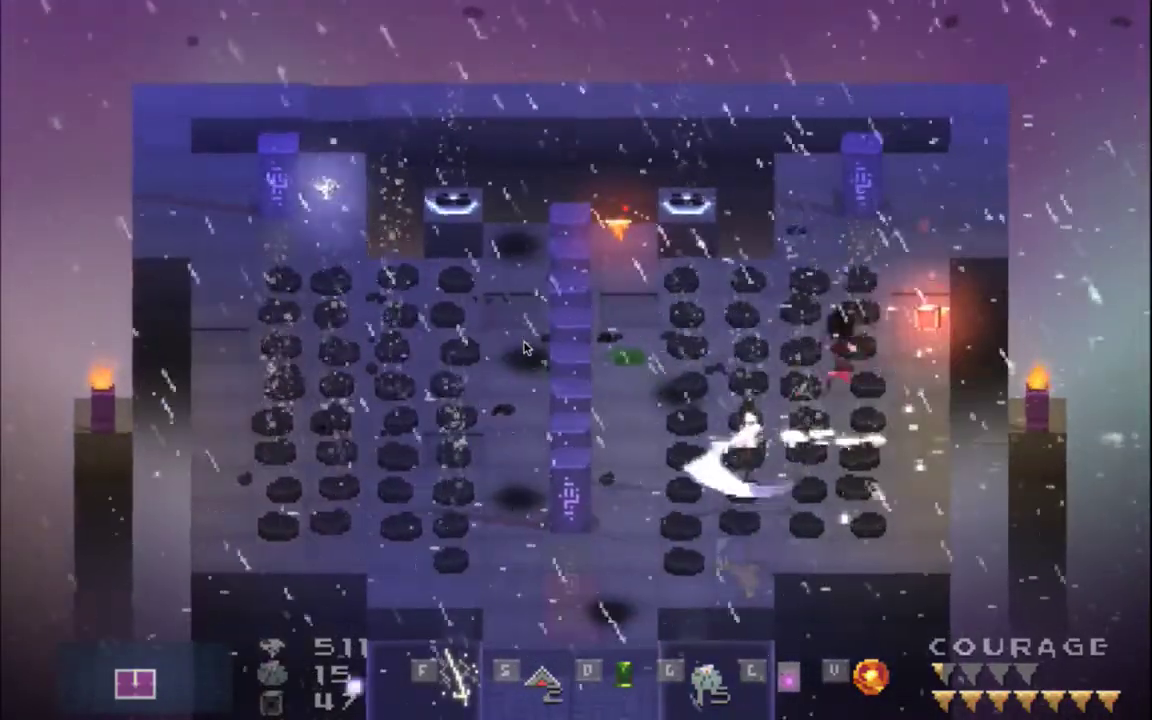
{"action": "key", "text": "Left"}
{"action": "key", "text": "Down"}
{"action": "key", "text": "Up"}
{"action": "key", "text": "f"}
{"action": "key", "text": "f"}
{"action": "key", "text": "s"}
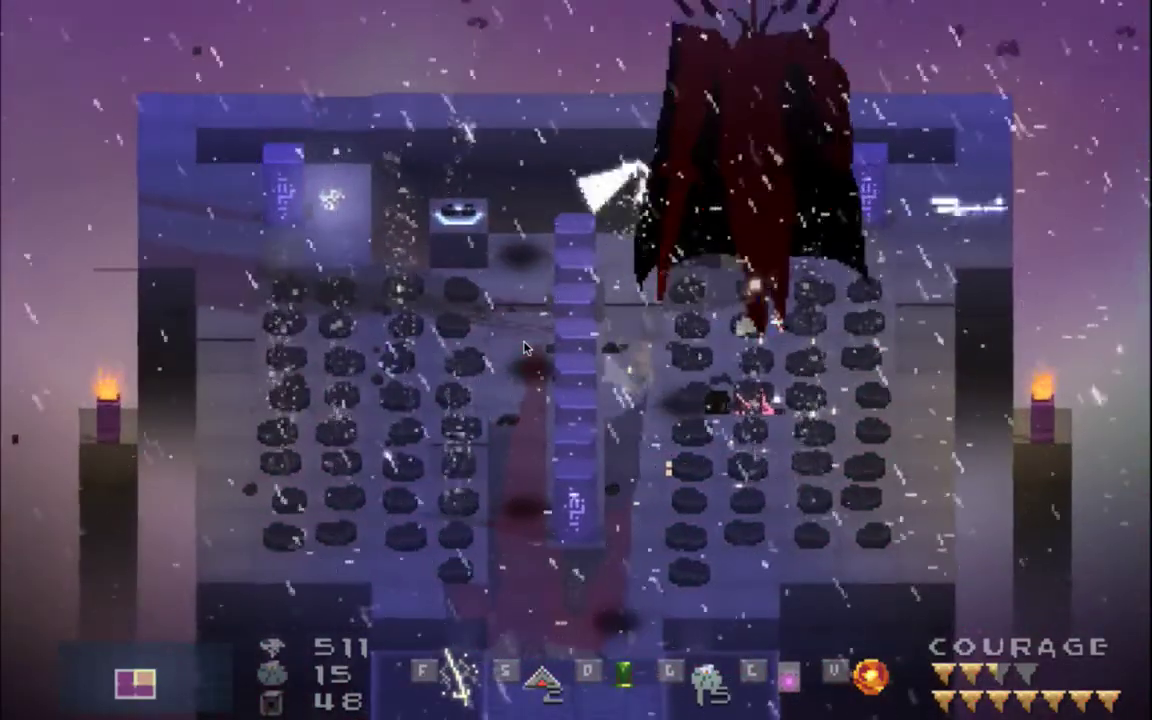
{"action": "key", "text": "f"}
{"action": "key", "text": "Down"}
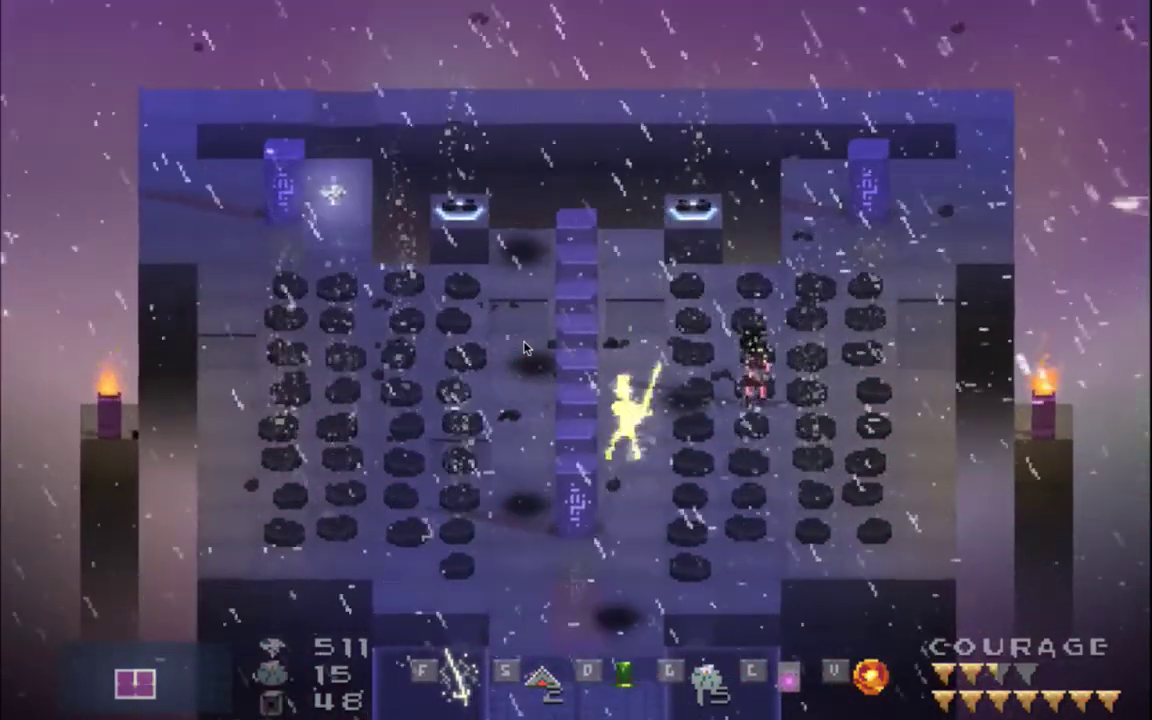
Step: Playtest the fight on both sides of the central pillar, crossing the arena among the stumps and swinging the sword
{"action": "key", "text": "Left"}
{"action": "key", "text": "f"}
{"action": "key", "text": "Right"}
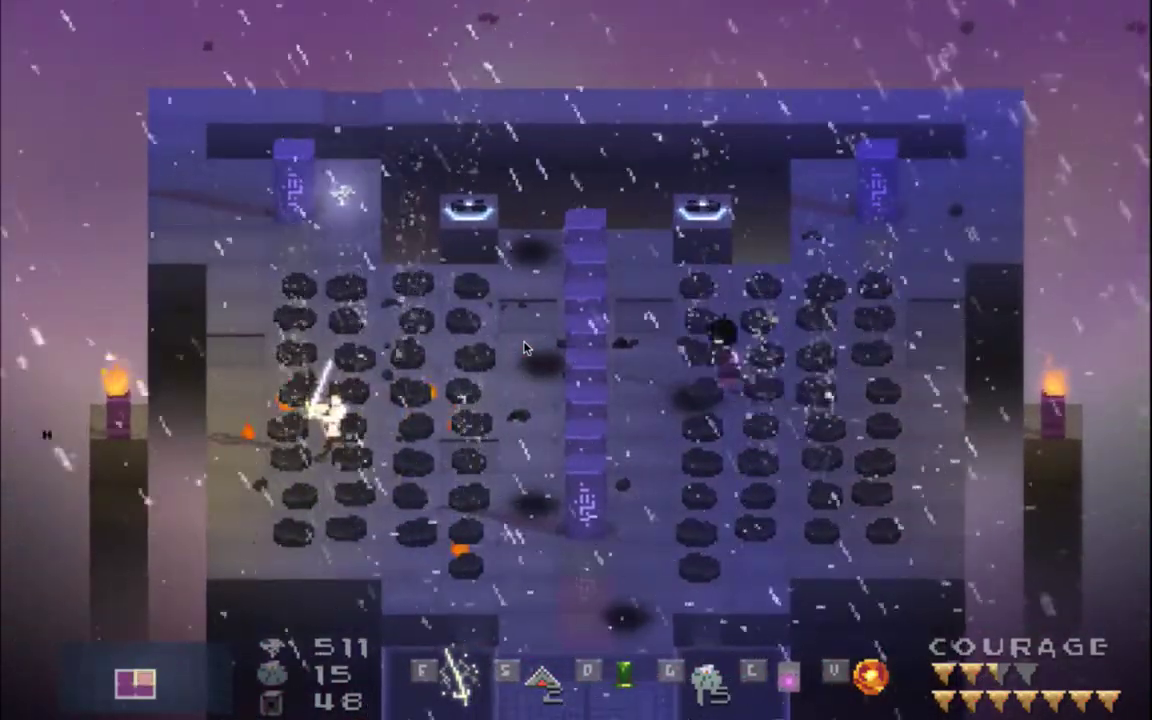
{"action": "key", "text": "Right"}
{"action": "key", "text": "Up"}
{"action": "key", "text": "Right"}
{"action": "key", "text": "f"}
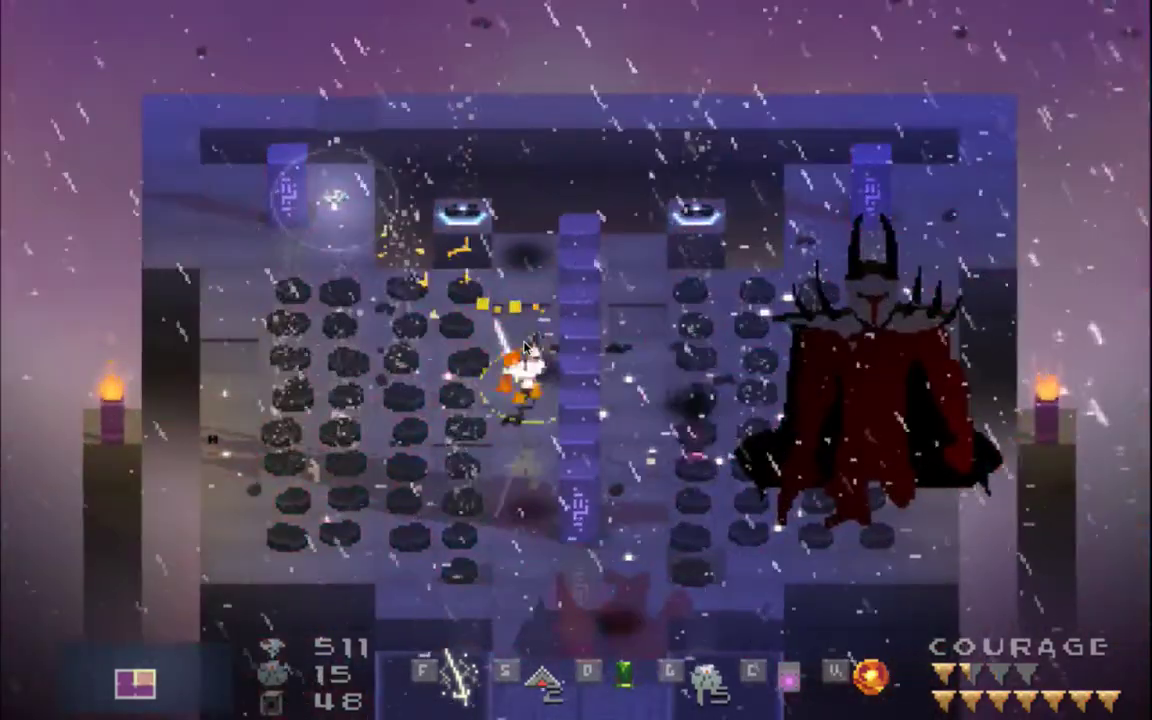
Step: Test sword strikes against Metatron's landing attack, moving between the eastern stumps and the western side of the arena
{"action": "key", "text": "Right"}
{"action": "key", "text": "Down"}
{"action": "key", "text": "f"}
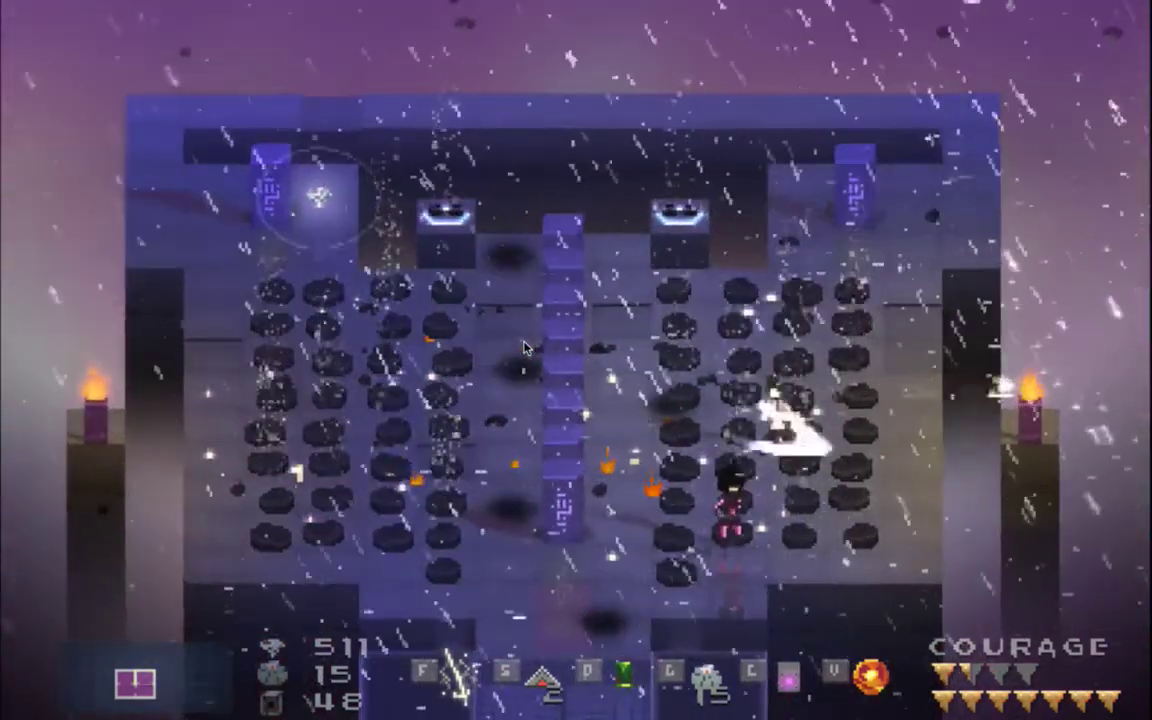
{"action": "key", "text": "f"}
{"action": "key", "text": "Left"}
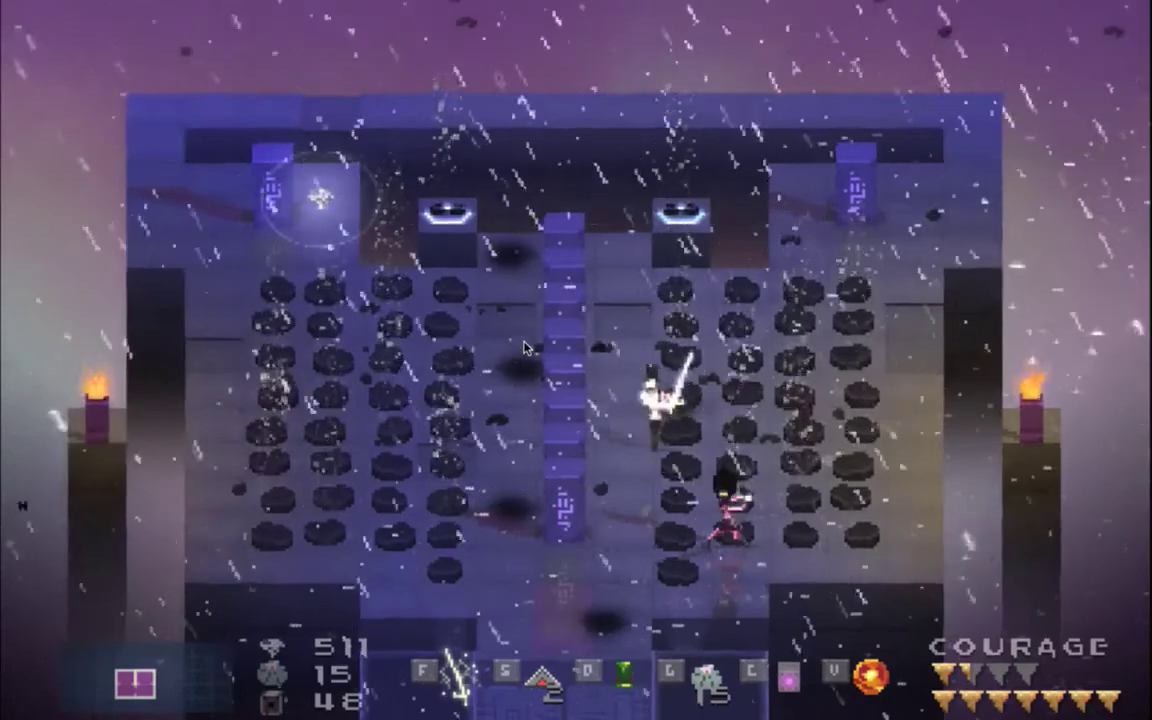
{"action": "key", "text": "Left"}
{"action": "key", "text": "Up"}
{"action": "key", "text": "a"}
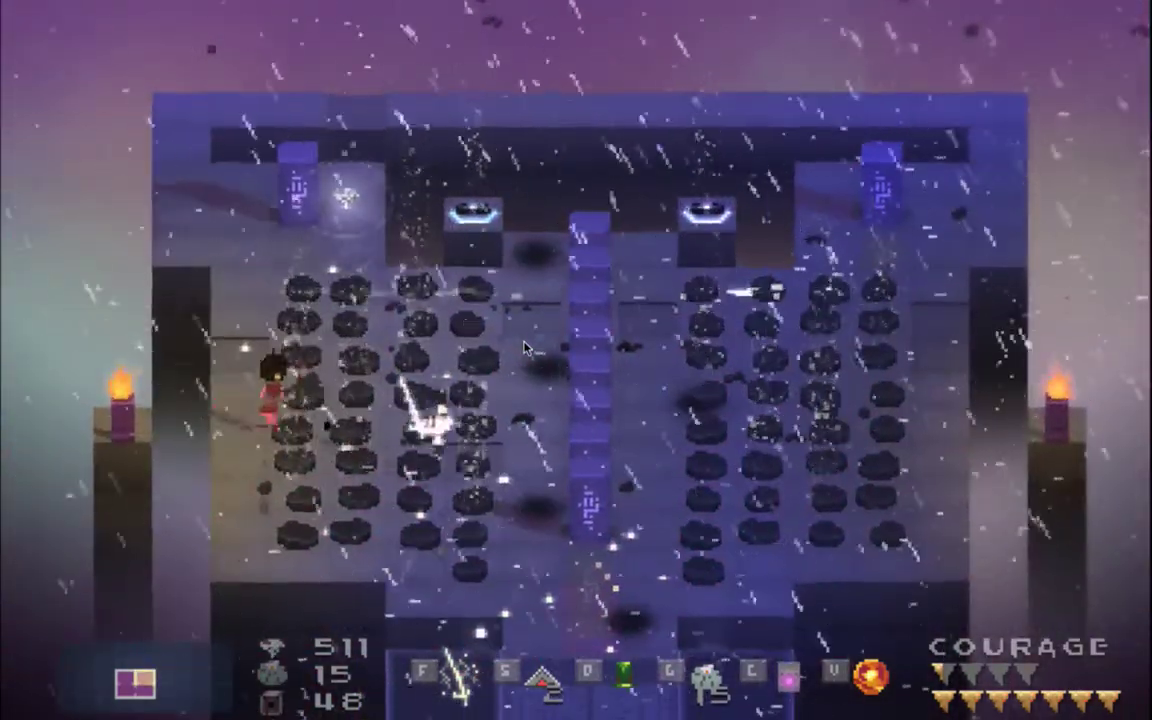
Step: Test Metatron's melee hitbox by striking him with the sword at the northeastern stumps and retreating along the arena's edge
{"action": "key", "text": "Down"}
{"action": "key", "text": "Right"}
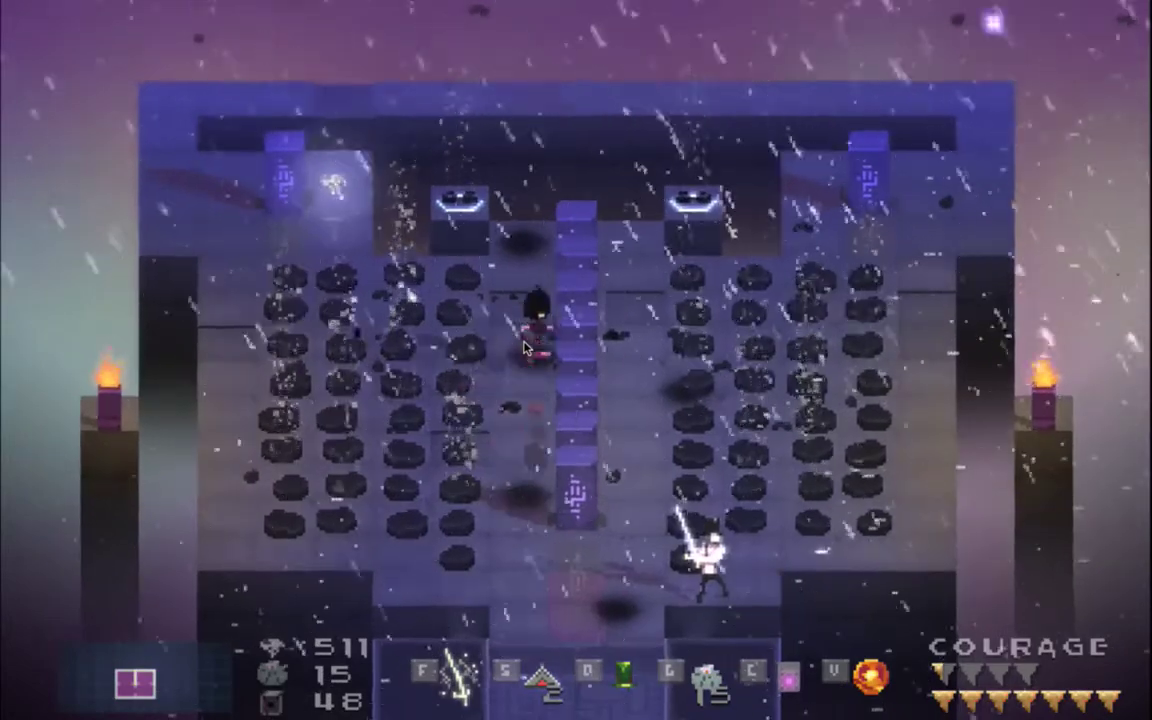
{"action": "key", "text": "Up"}
{"action": "key", "text": "f"}
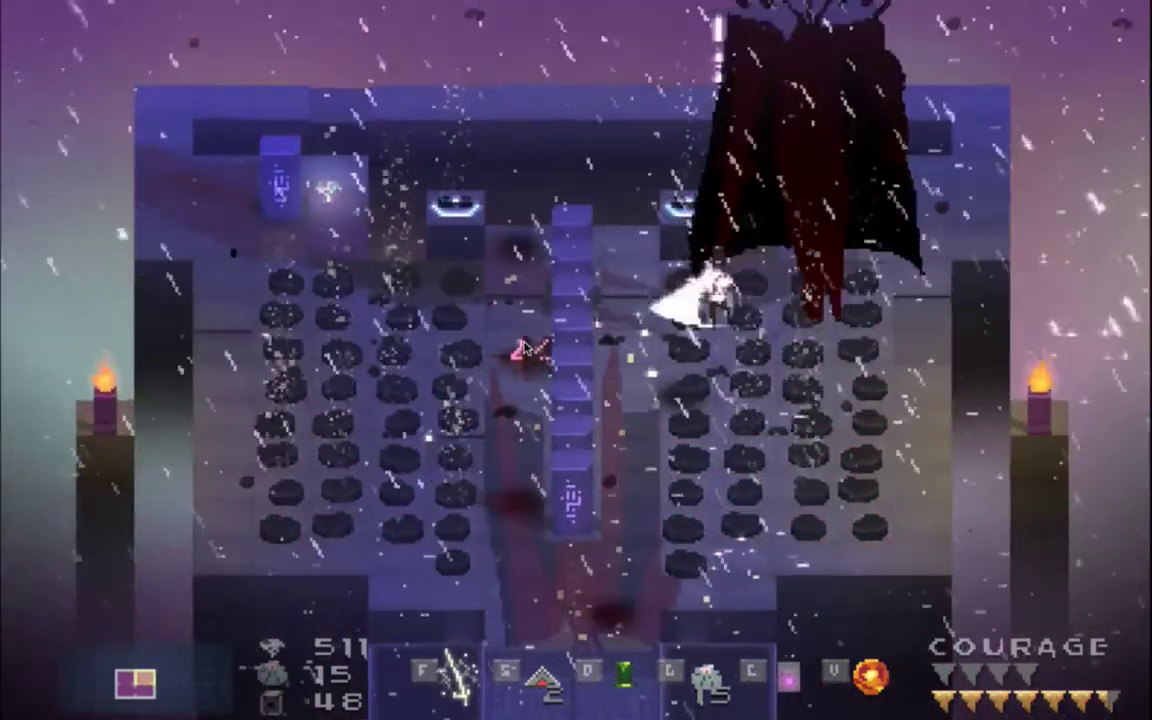
{"action": "key", "text": "f"}
{"action": "key", "text": "Right"}
{"action": "key", "text": "Down"}
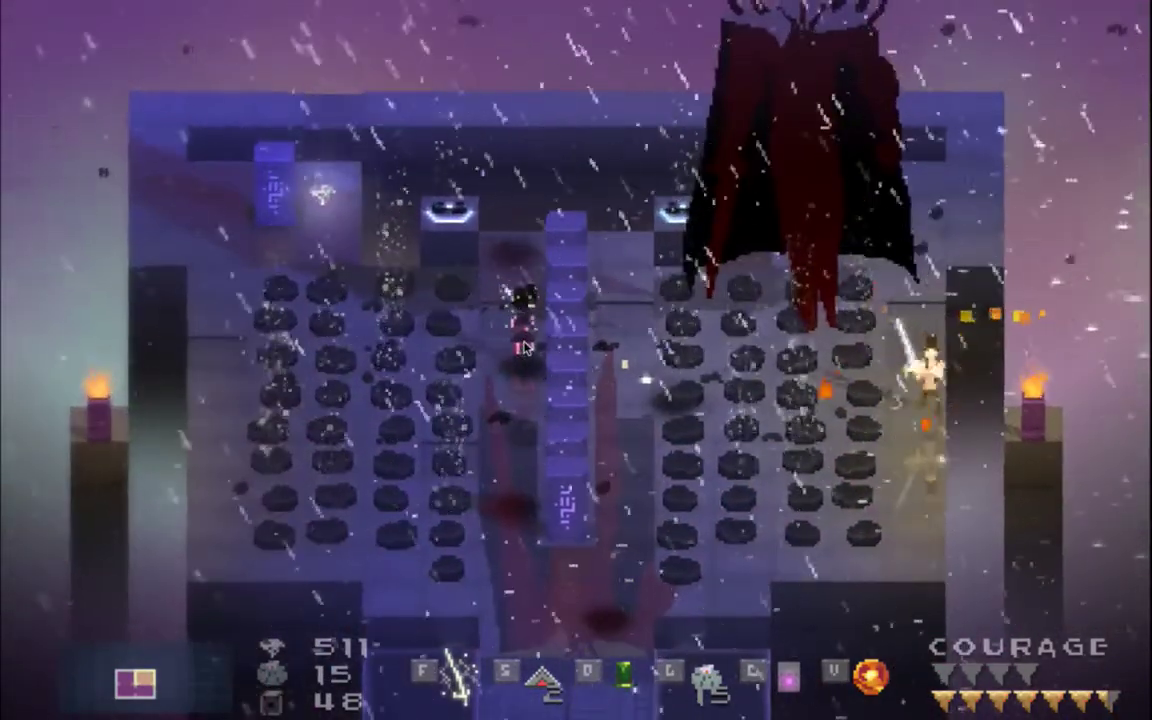
{"action": "key", "text": "f"}
{"action": "key", "text": "Left"}
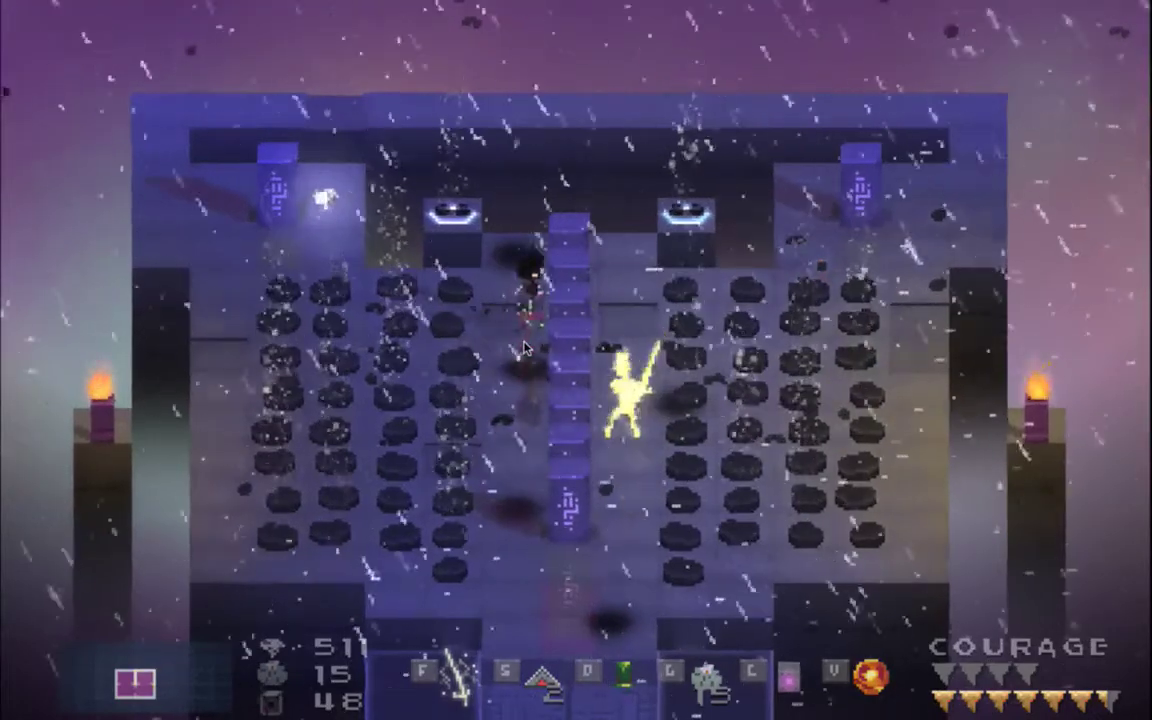
Step: Test dodging Metatron around the western stumps and the arena's upper centre, mixing movement with item uses
{"action": "key", "text": "Left"}
{"action": "key", "text": "Up"}
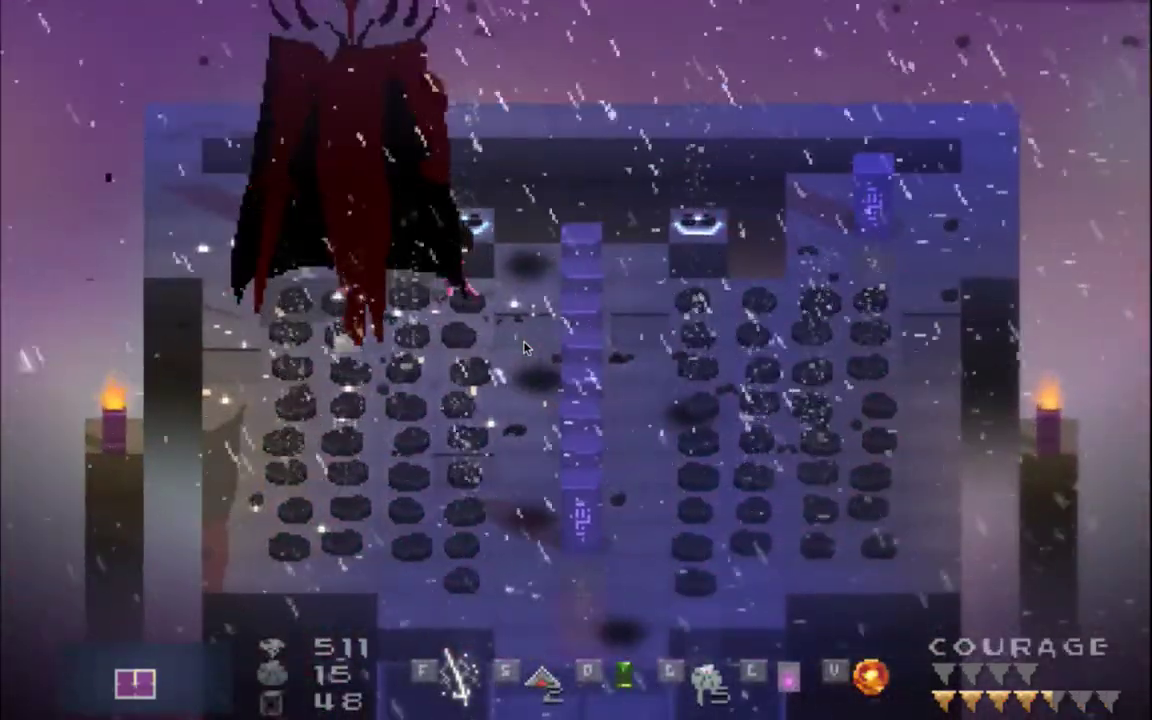
{"action": "key", "text": "Down"}
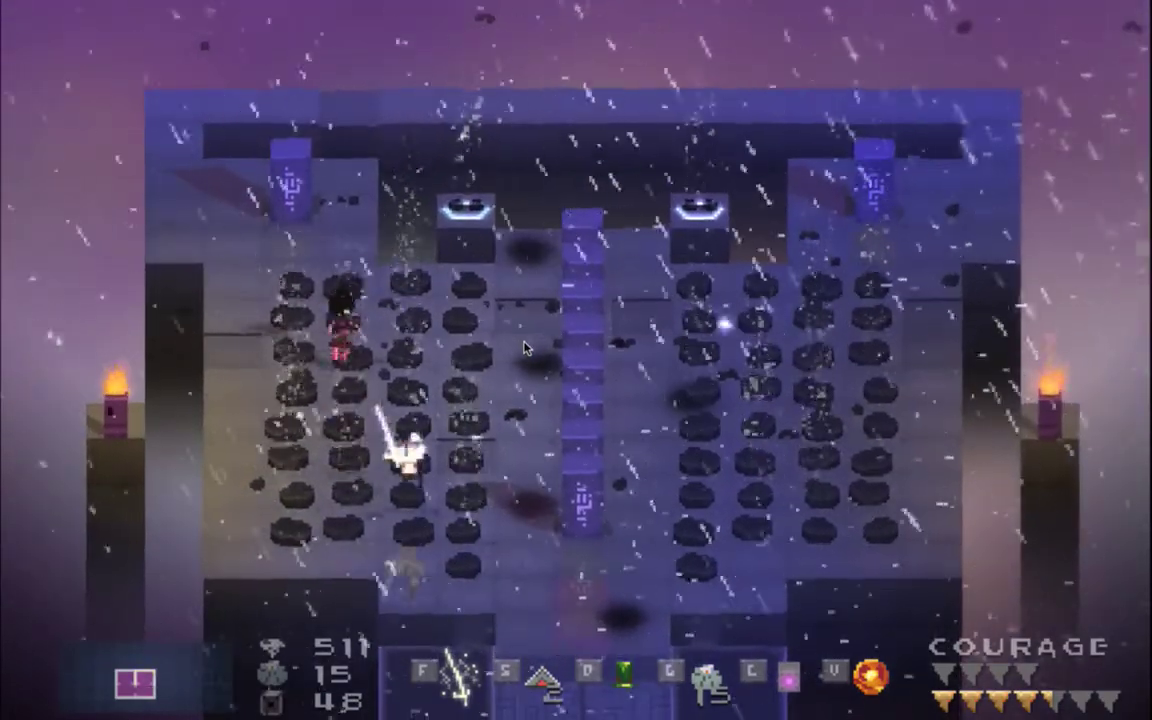
{"action": "key", "text": "d"}
{"action": "key", "text": "Up"}
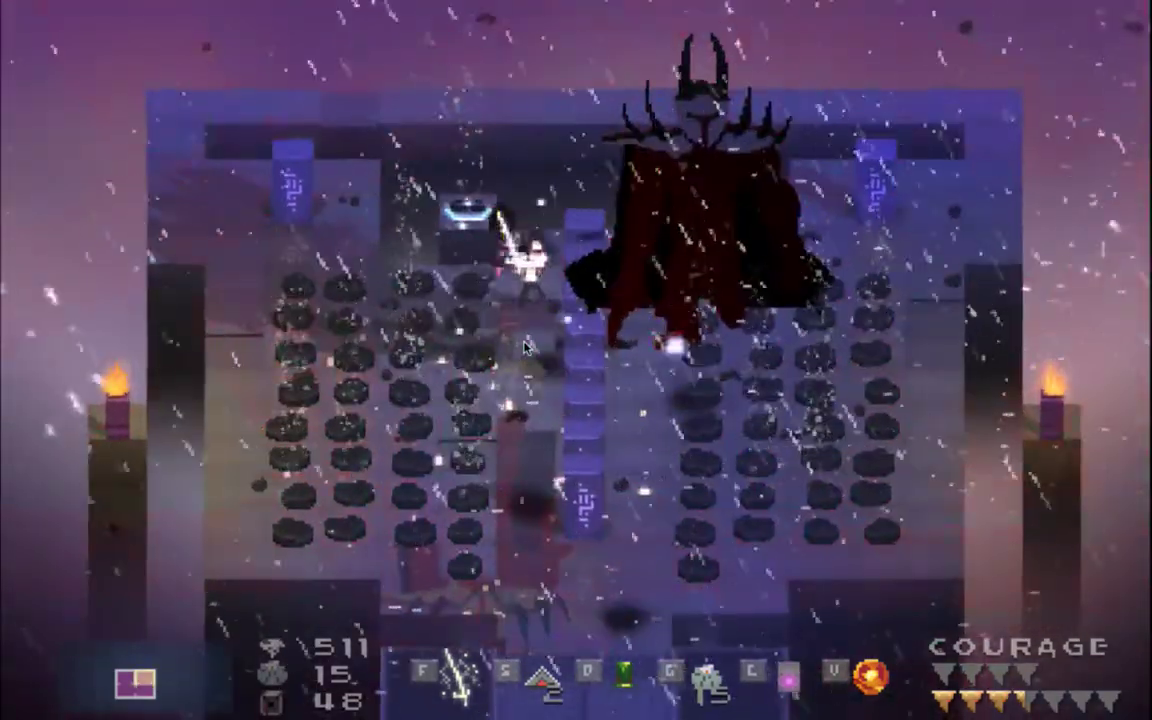
{"action": "key", "text": "s"}
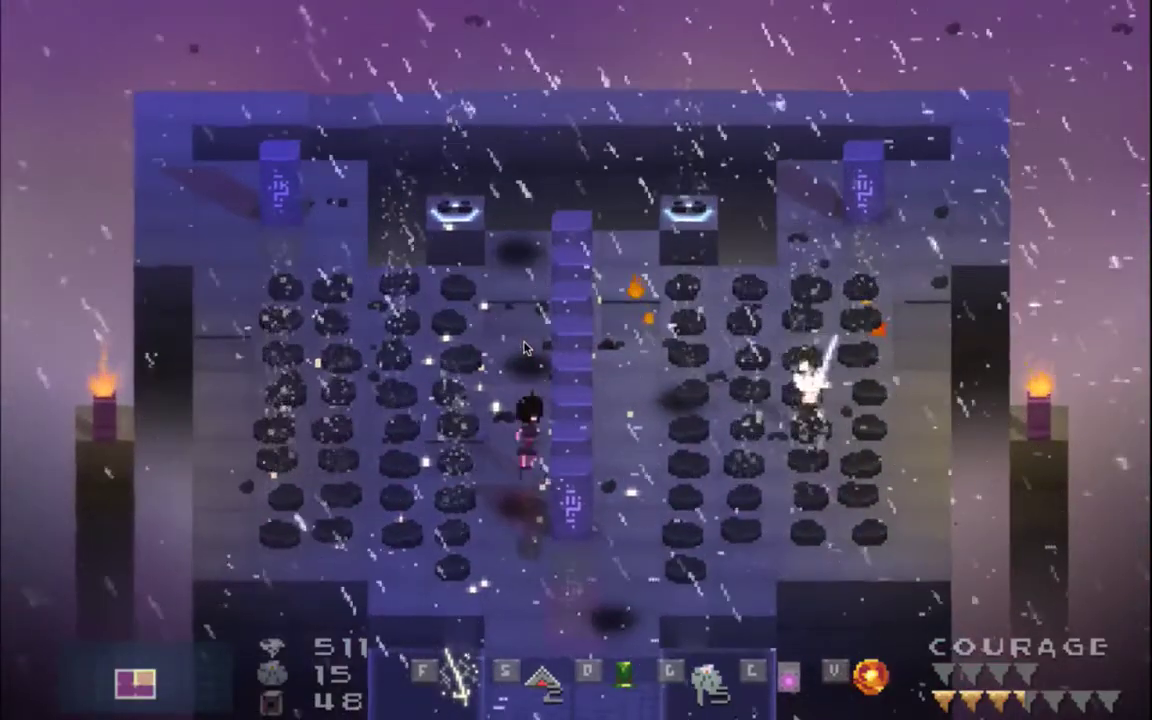
Step: Equip the Spirits flask from the inventory and return to the fight
{"action": "key", "text": "Tab"}
{"action": "key", "text": "Down"}
{"action": "key", "text": "Right"}
{"action": "key", "text": "Right"}
{"action": "key", "text": "Right"}
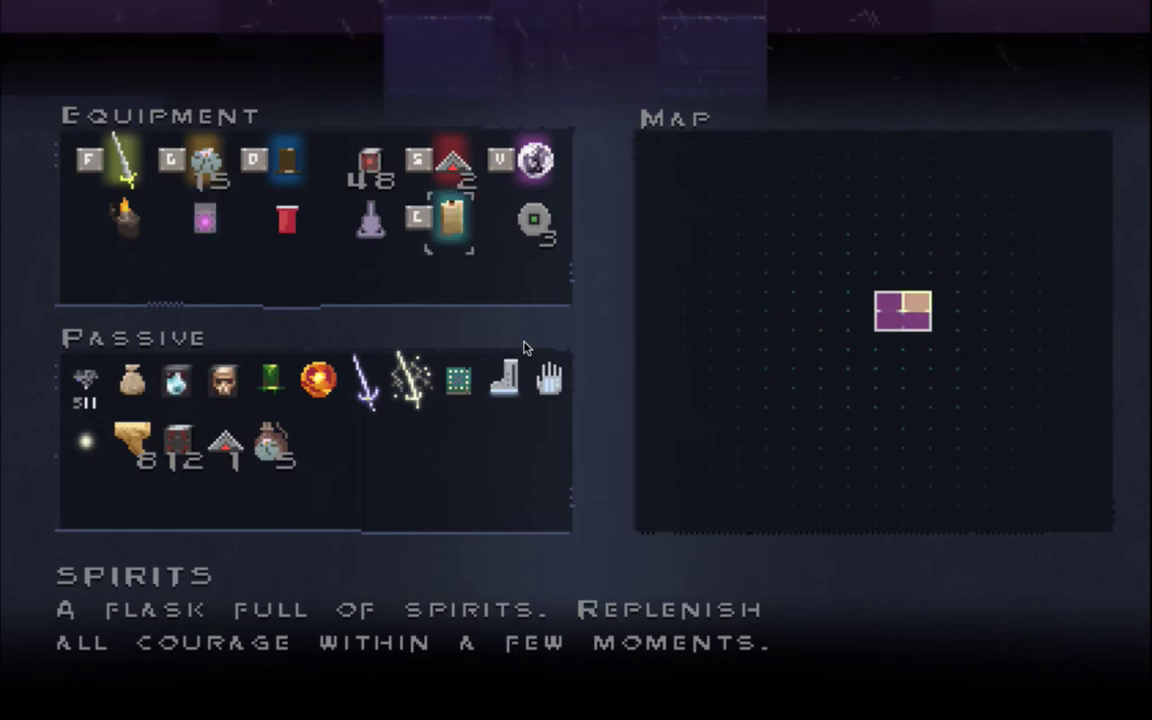
{"action": "key", "text": "Tab"}
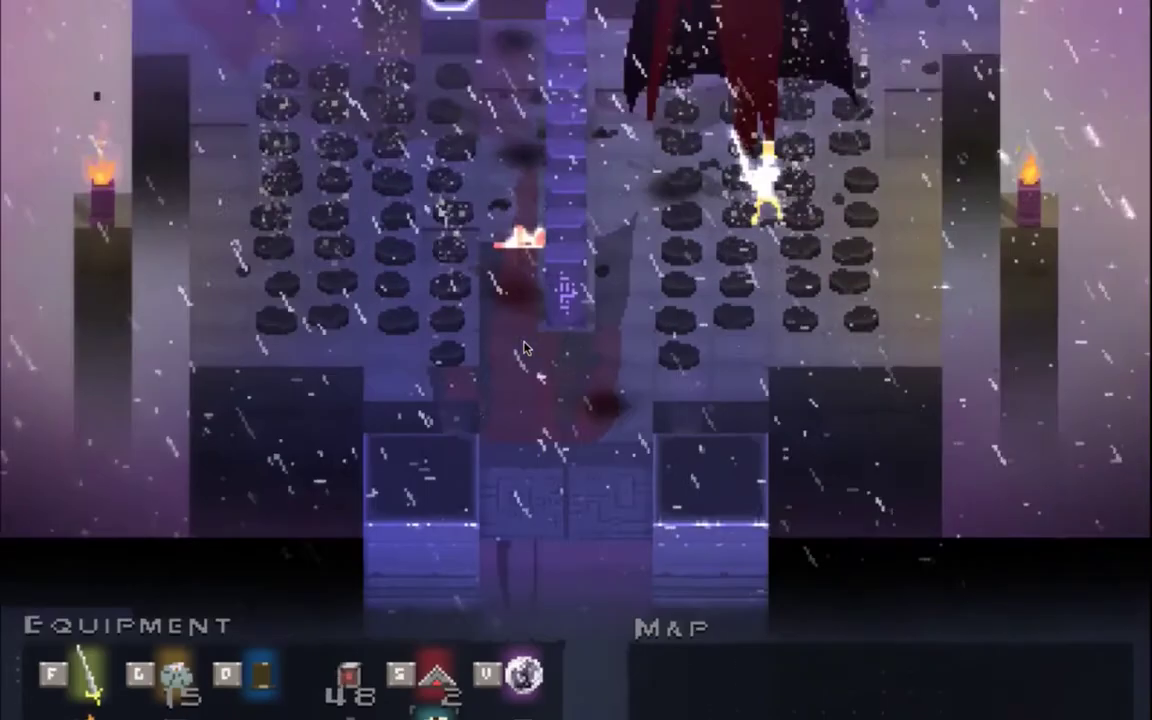
{"action": "key", "text": "Escape"}
{"action": "key", "text": "Escape"}
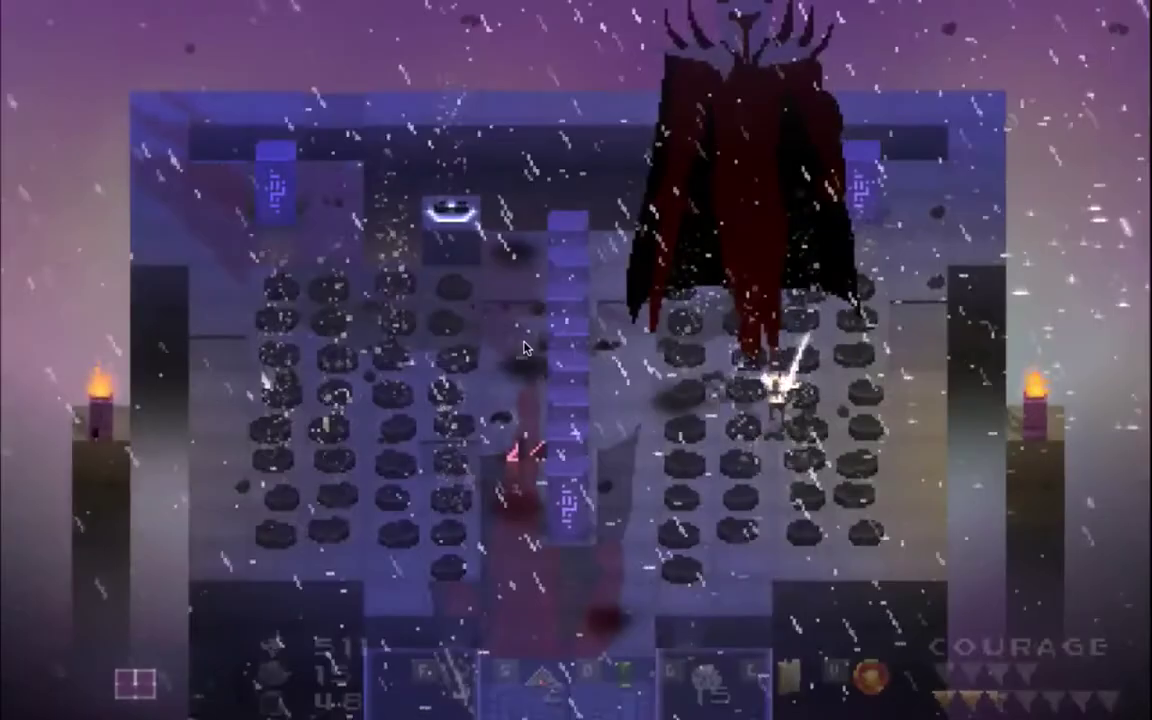
Step: Attack Metatron at close range among the eastern stumps and deploy the triangular device beneath him
{"action": "key", "text": "w"}
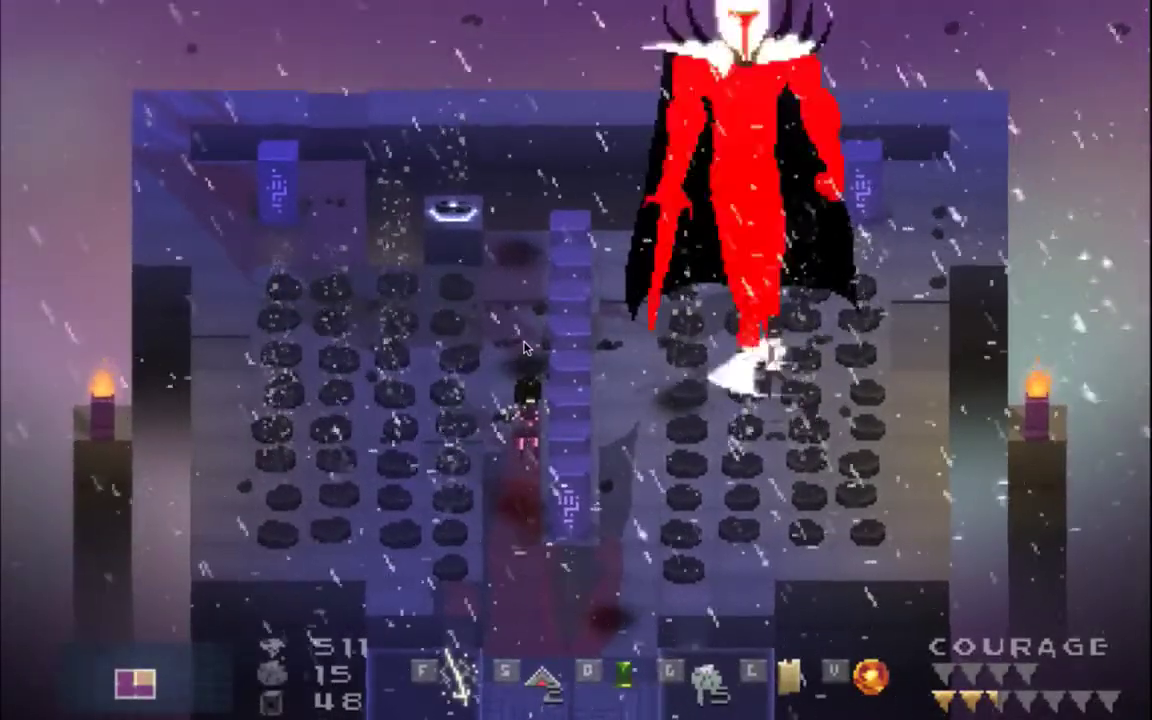
{"action": "key", "text": "Down"}
{"action": "key", "text": "Left"}
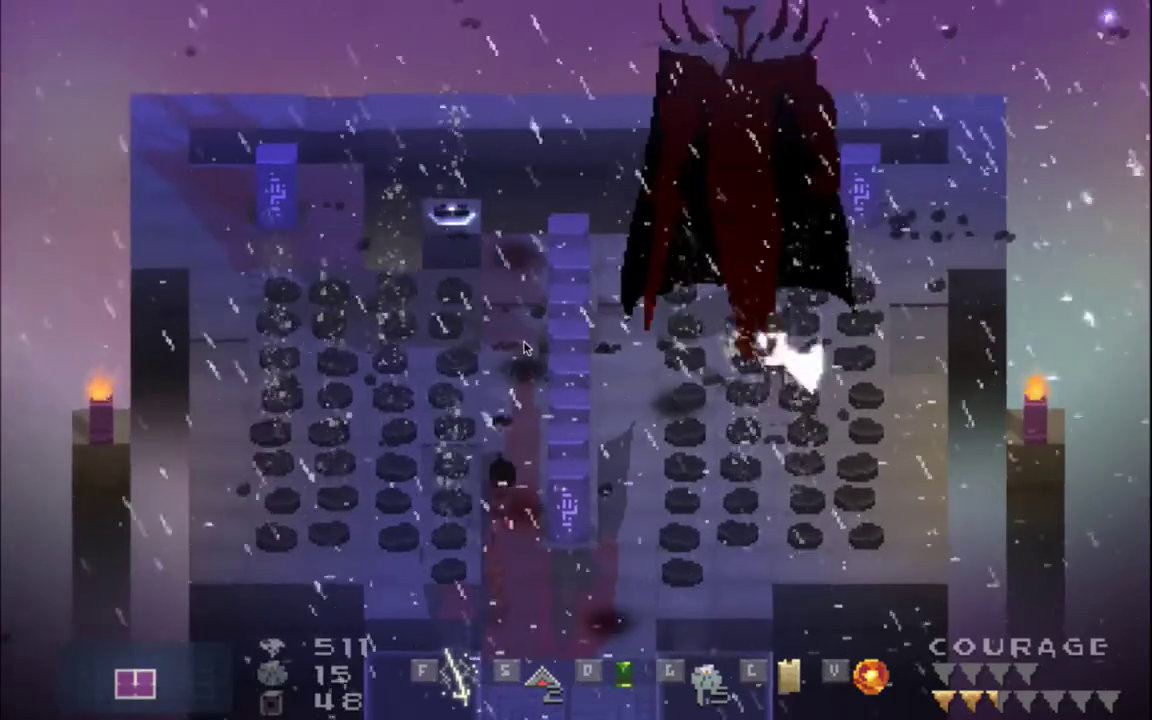
{"action": "key", "text": "Up"}
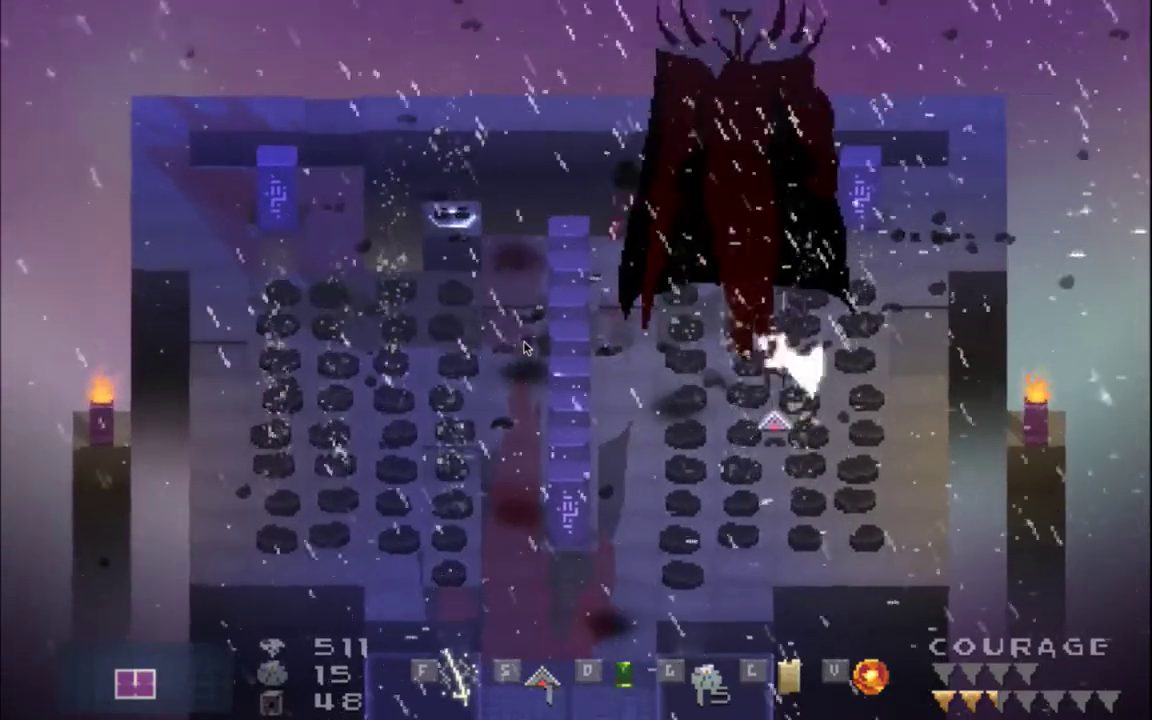
{"action": "key", "text": "s"}
{"action": "key", "text": "s"}
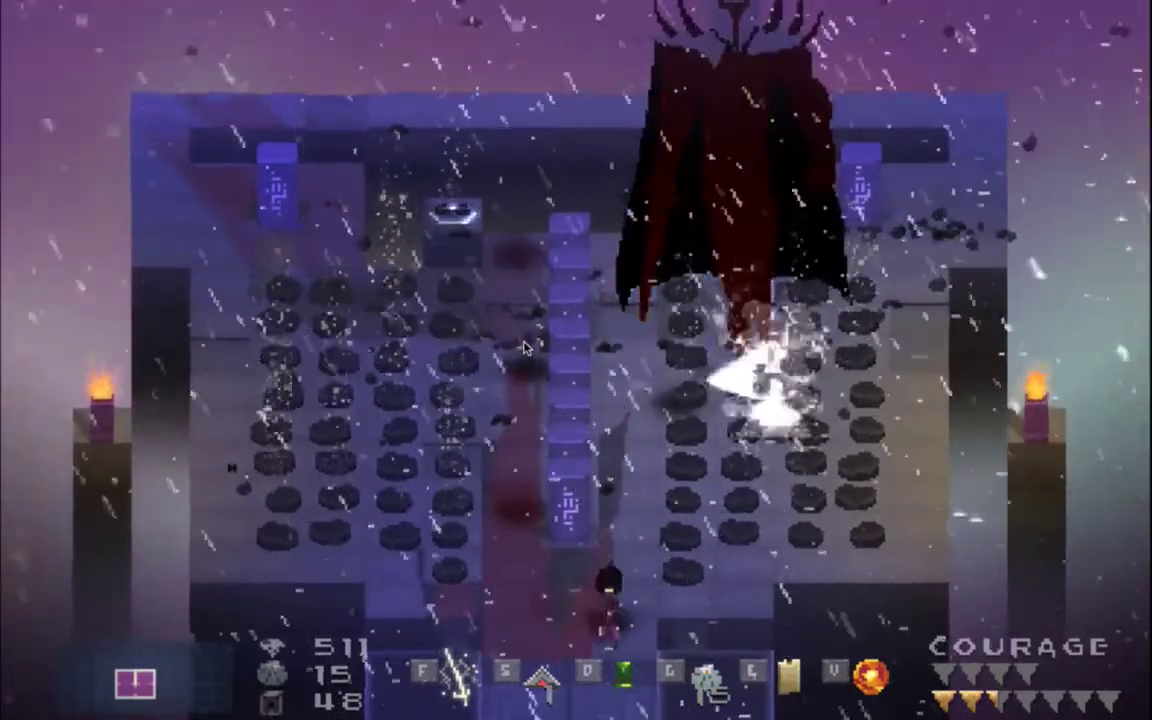
Step: Test sword hits on Metatron from the eastern stumps and the area beside the central pillar while evading his counterattacks
{"action": "key", "text": "Right"}
{"action": "key", "text": "Up"}
{"action": "key", "text": "f"}
{"action": "key", "text": "Left"}
{"action": "key", "text": "Up"}
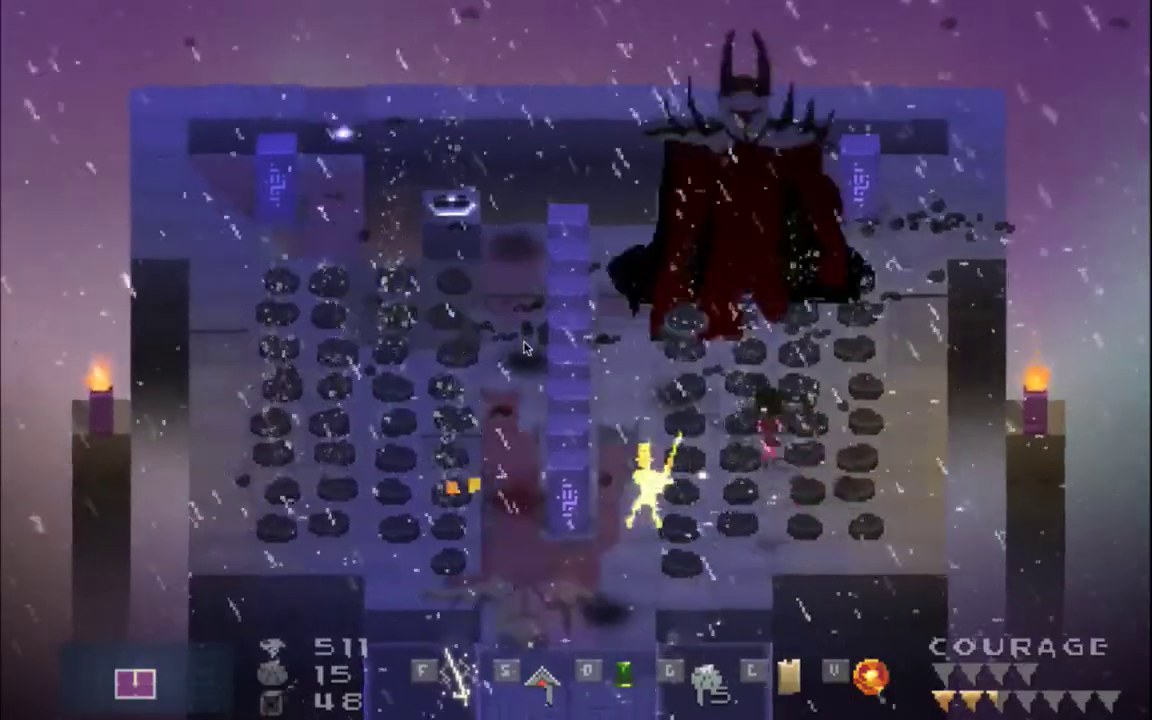
{"action": "key", "text": "Right"}
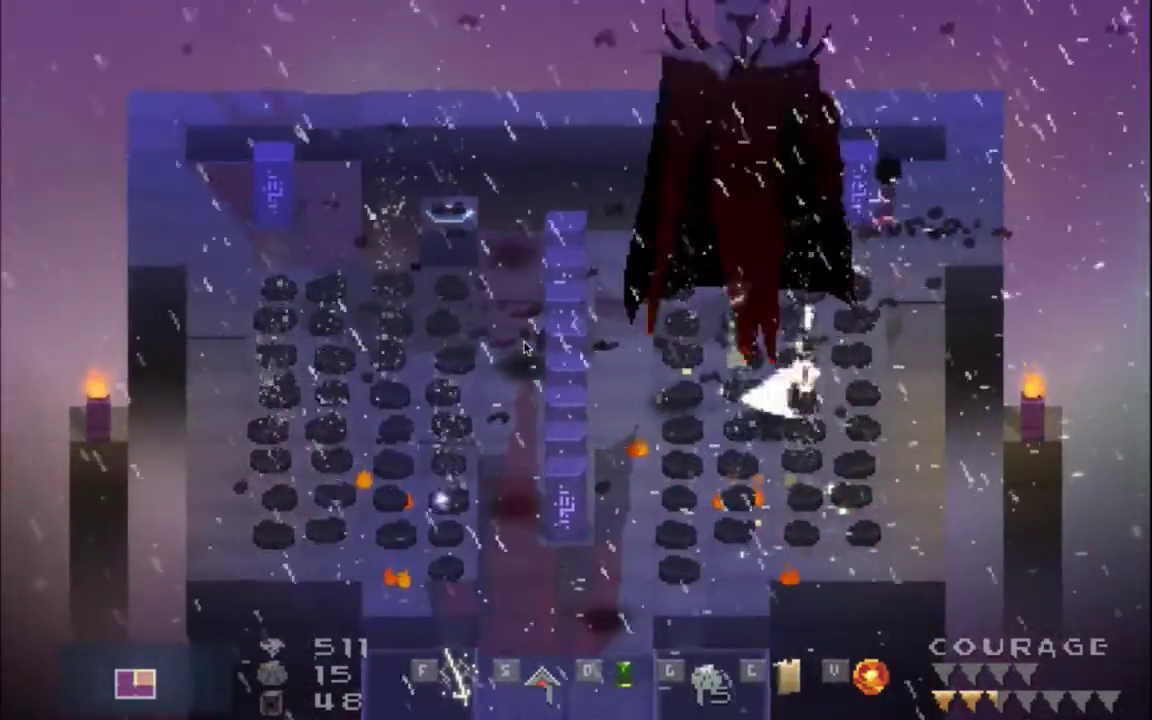
{"action": "key", "text": "Down"}
{"action": "key", "text": "Right"}
{"action": "key", "text": "Left"}
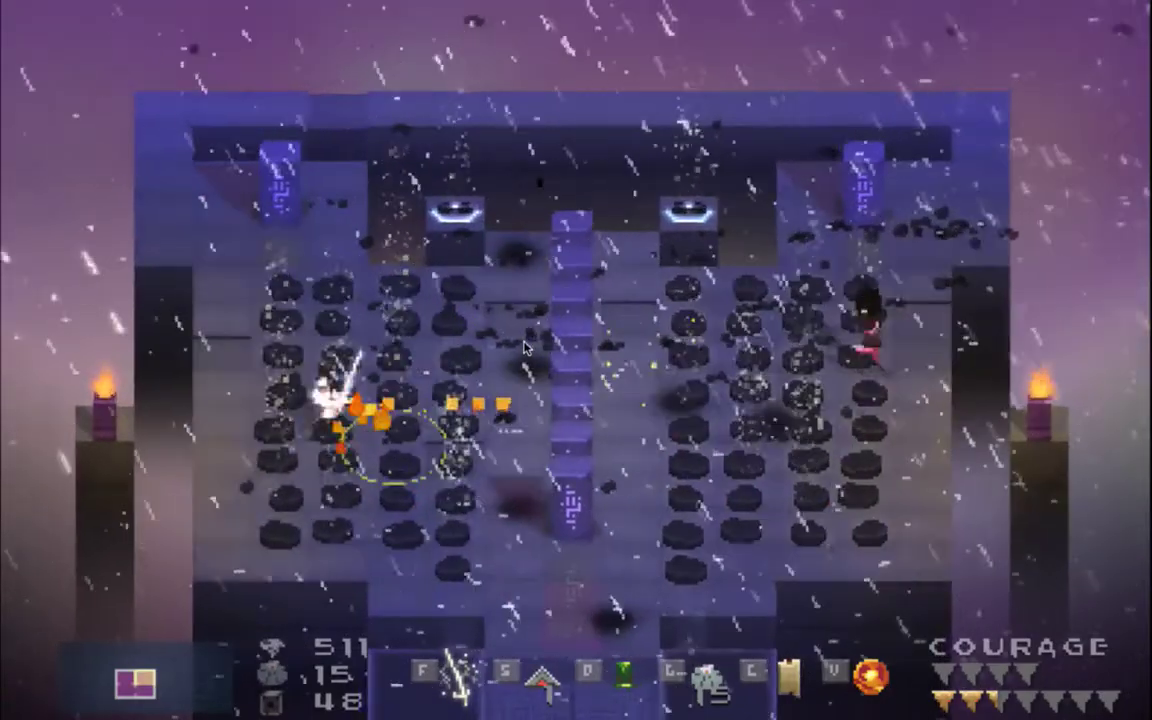
Step: Continue the fight from the western stumps to the arena's upper centre and deploy the remaining triangular device
{"action": "key", "text": "Left"}
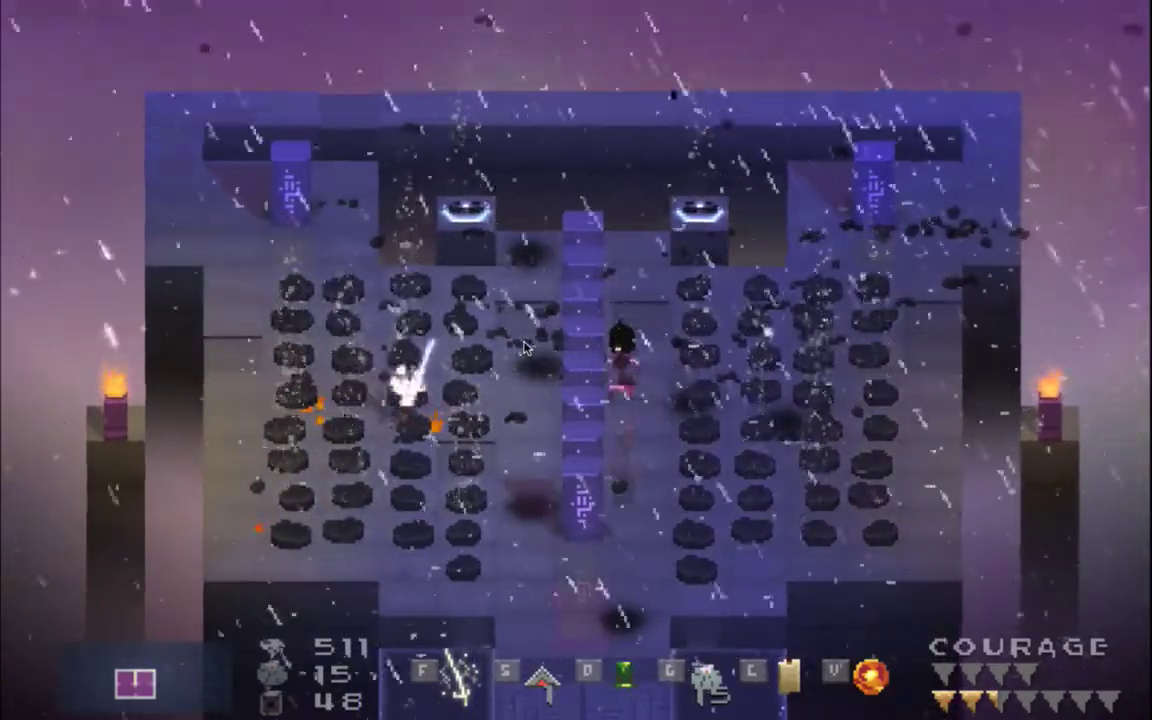
{"action": "key", "text": "Up"}
{"action": "key", "text": "Right"}
{"action": "key", "text": "Left"}
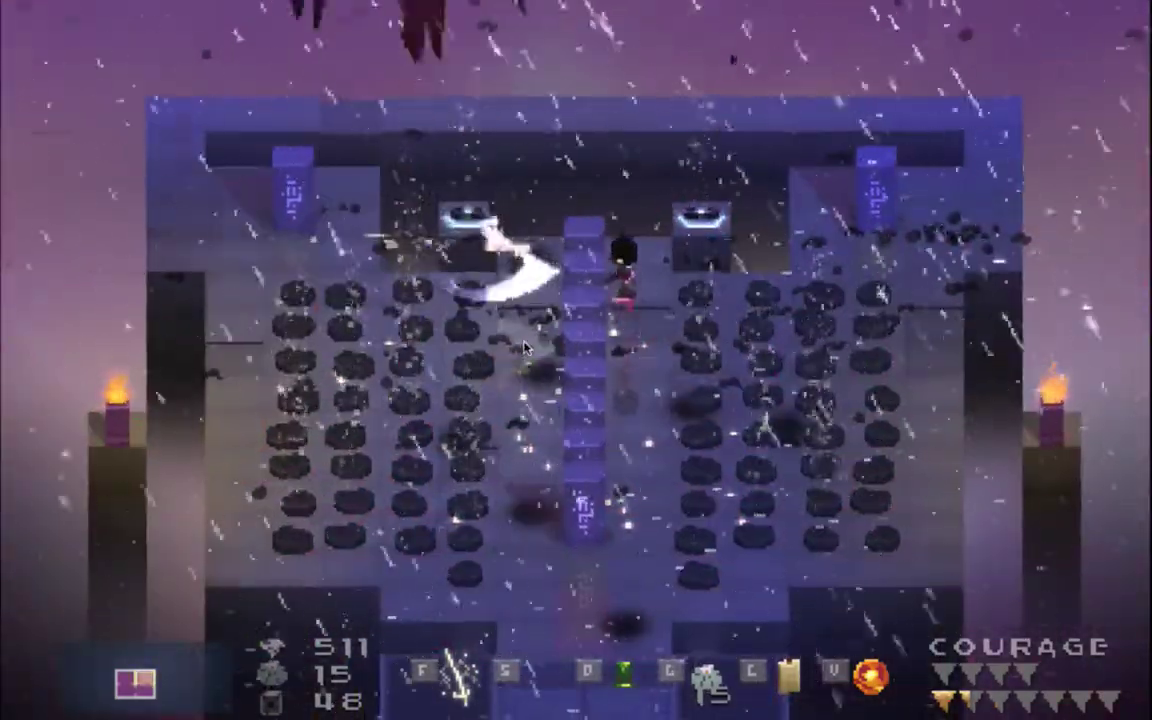
{"action": "key", "text": "s"}
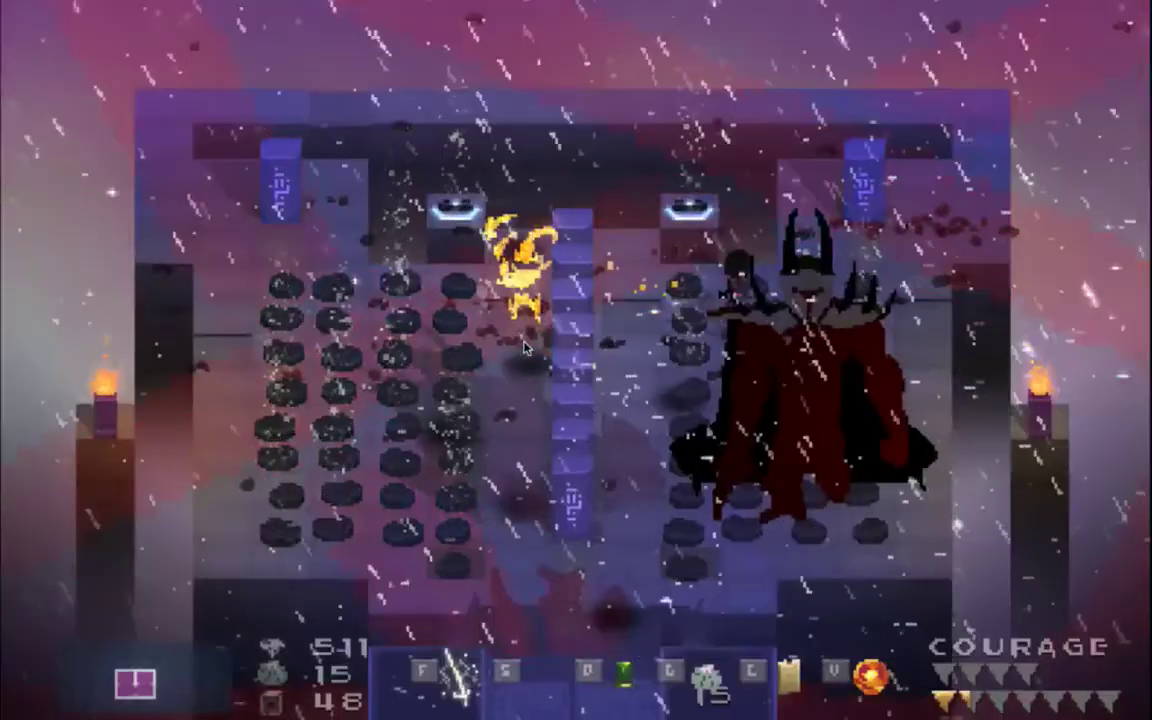
{"action": "key", "text": "Right"}
Step: Equip the Matter Bomb in place of the used-up triangular device and return to the fight
{"action": "key", "text": "Tab"}
{"action": "key", "text": "Right"}
{"action": "key", "text": "Right"}
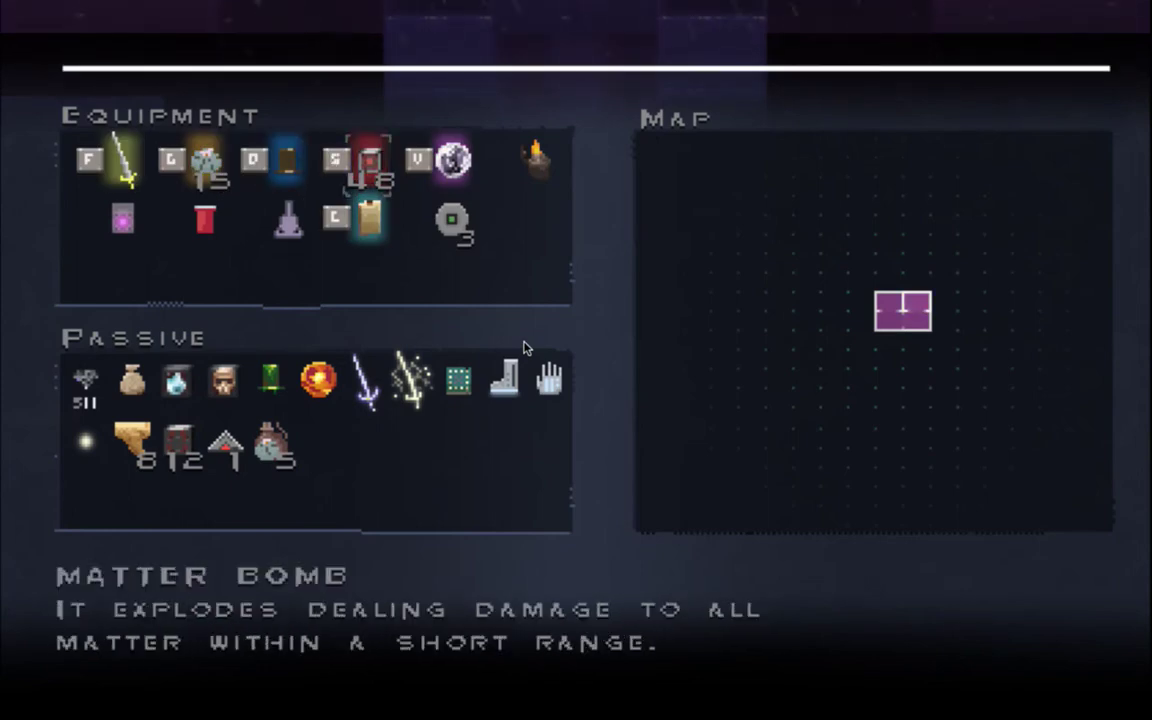
{"action": "key", "text": "Tab"}
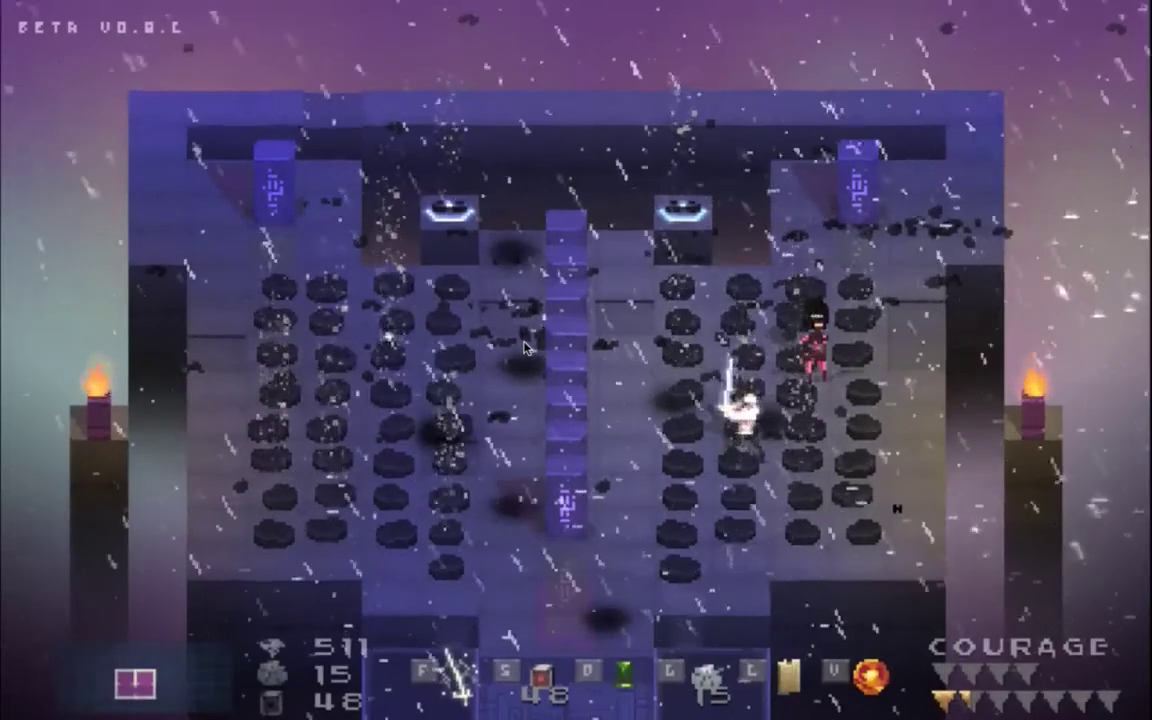
Step: Play on against Metatron until the hero dies, and continue from the game-over screen
{"action": "key", "text": "Right"}
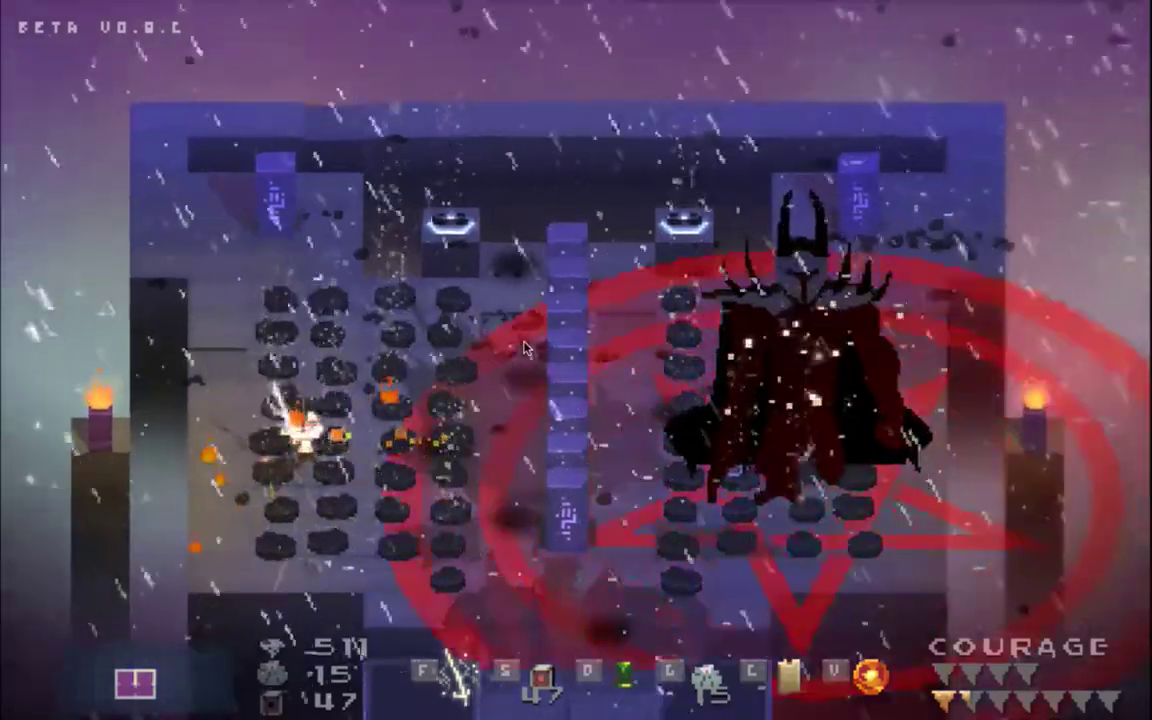
{"action": "key", "text": "f"}
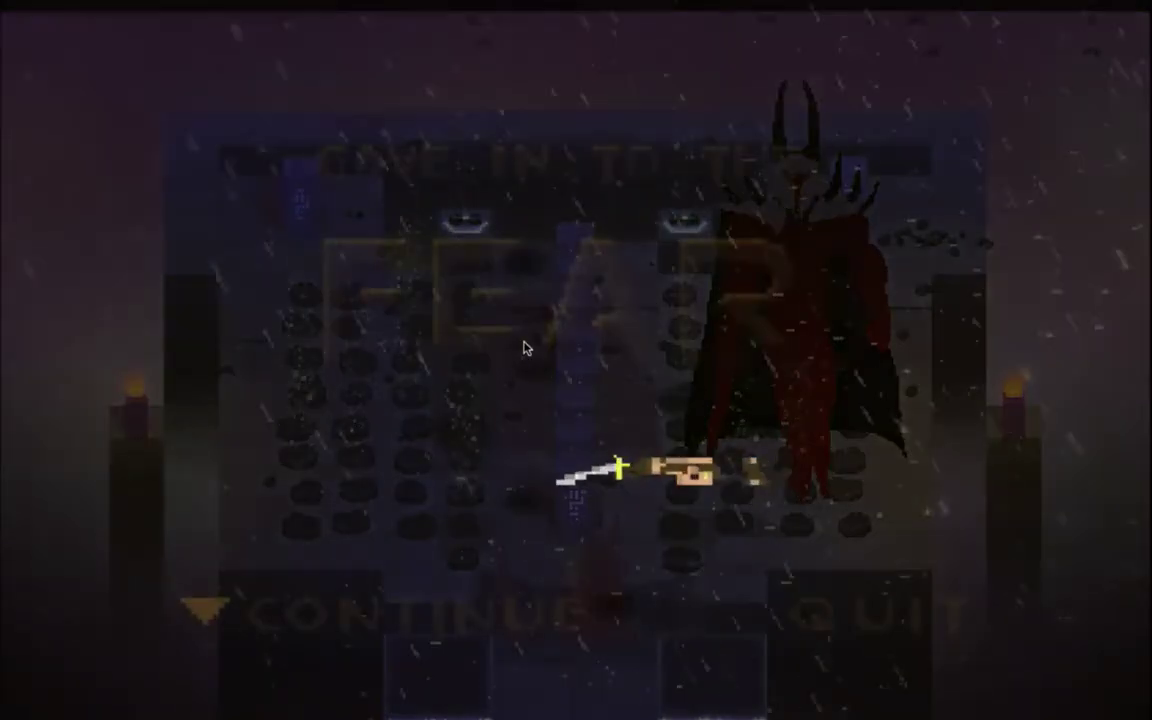
{"action": "key", "text": "Return"}
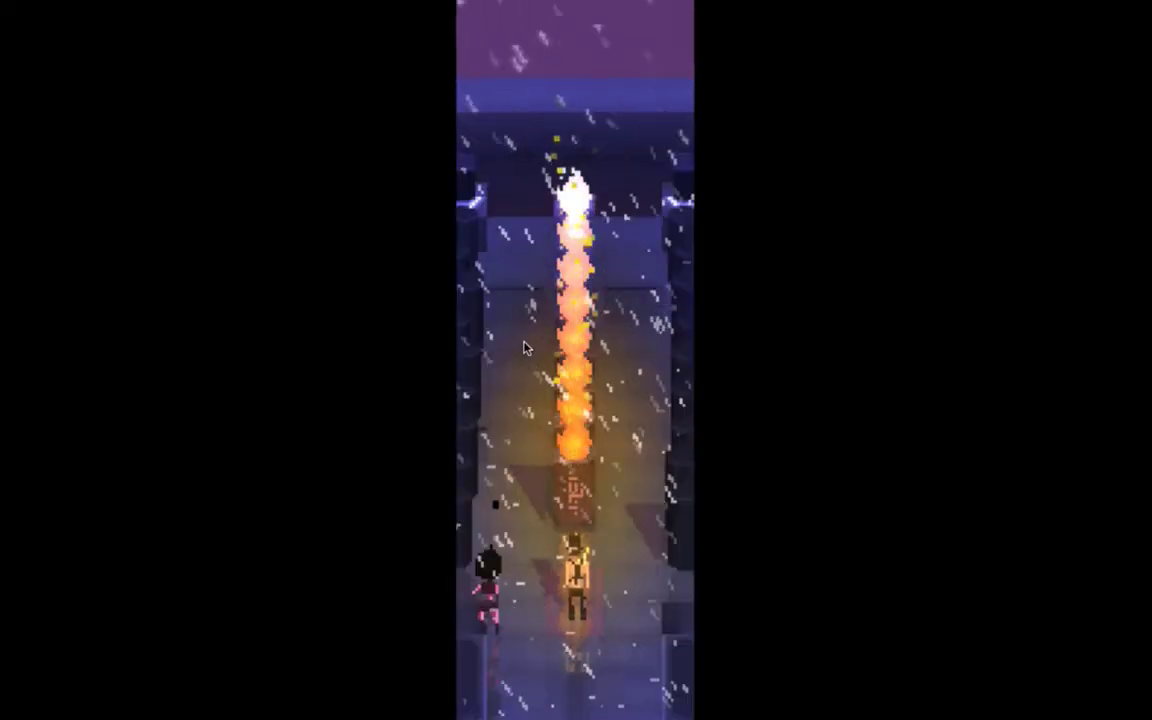
{"action": "key", "text": "Escape"}
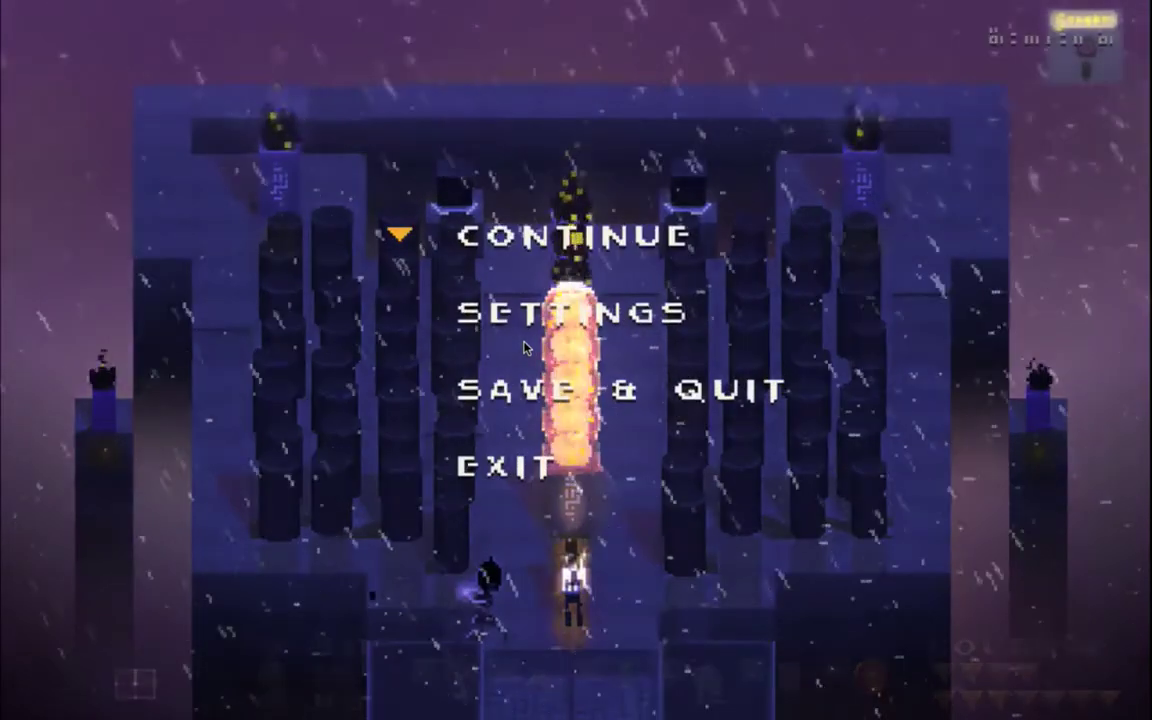
{"action": "key", "text": "Down"}
{"action": "key", "text": "Up"}
{"action": "key", "text": "Return"}
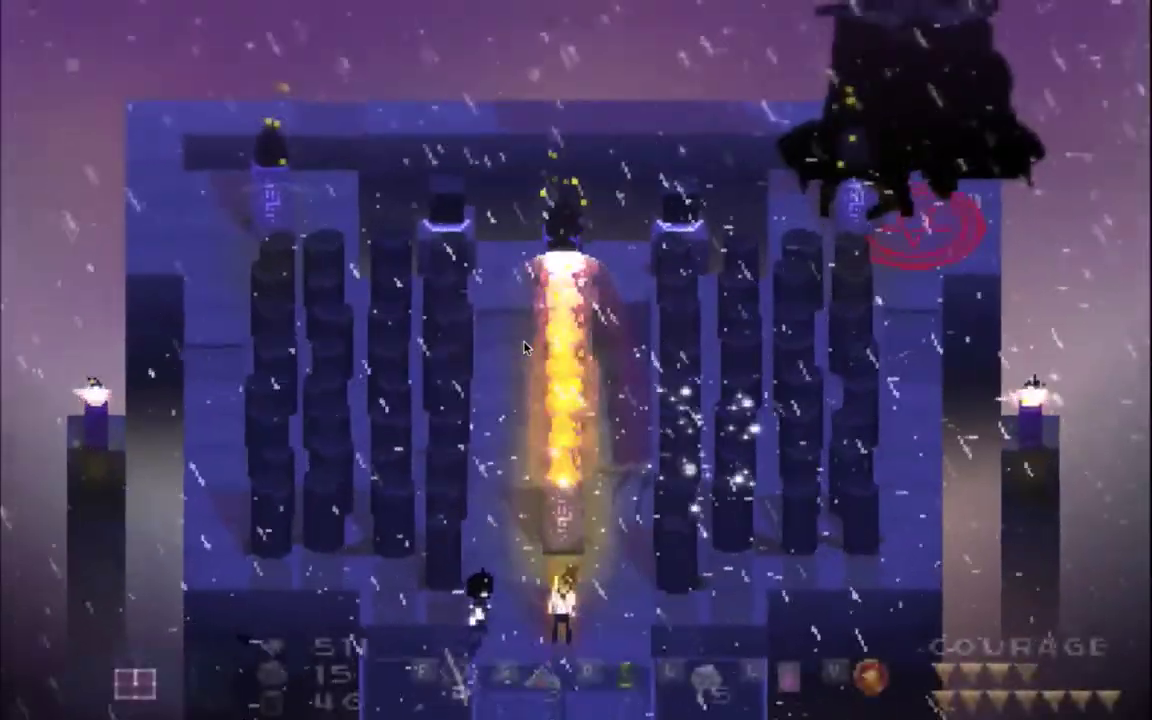
Step: Equip the Spirits flask from the inventory for the restarted fight
{"action": "key", "text": "Tab"}
{"action": "key", "text": "Right"}
{"action": "key", "text": "Down"}
{"action": "key", "text": "Right"}
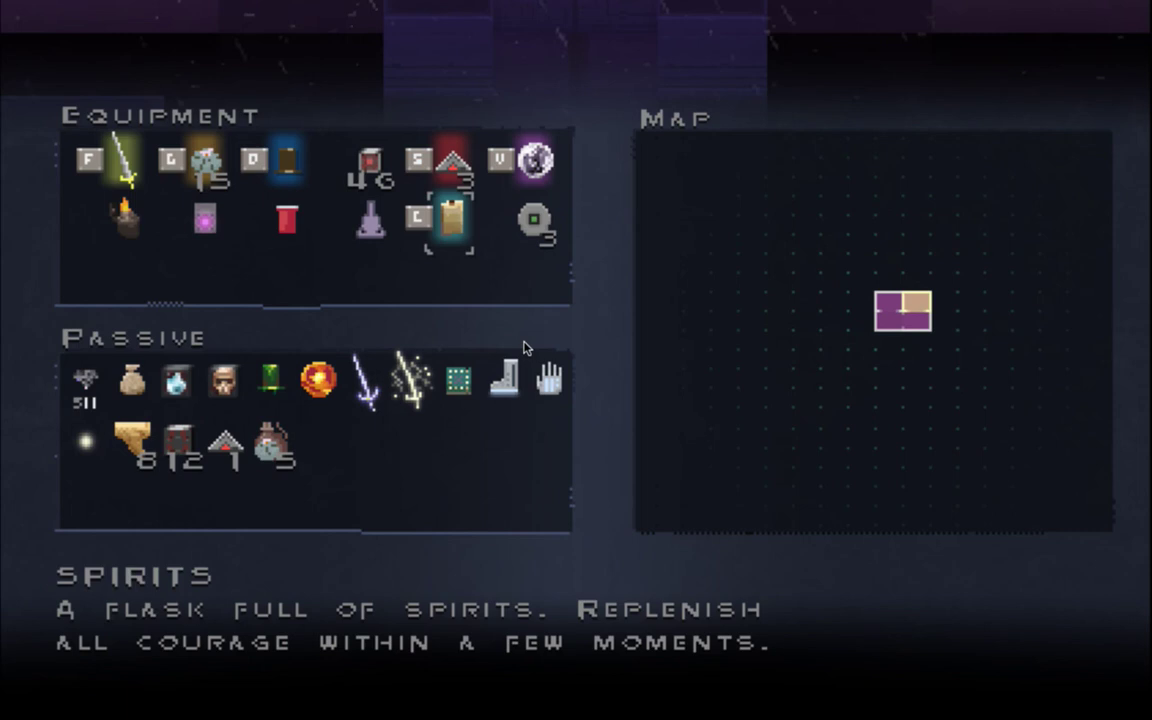
{"action": "key", "text": "Tab"}
Step: Save and quit the restarted fight, and load the saved game again
{"action": "key", "text": "Escape"}
{"action": "key", "text": "Down"}
{"action": "key", "text": "Down"}
{"action": "key", "text": "Return"}
{"action": "key", "text": "Return"}
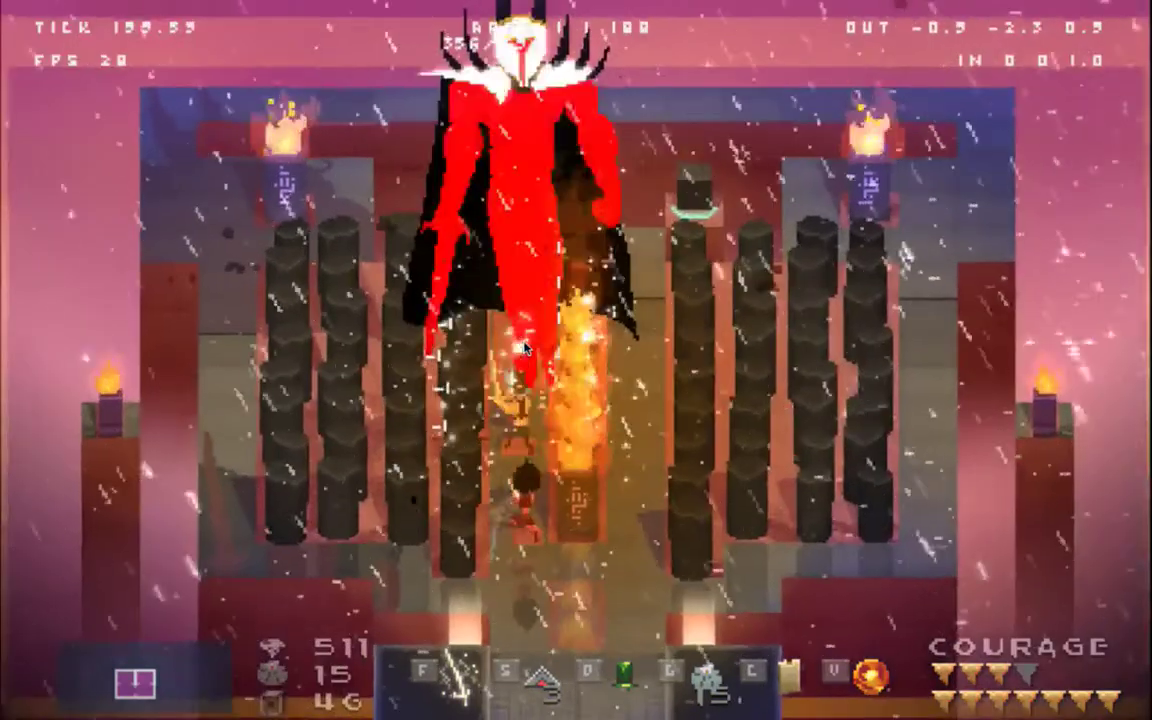
Step: Fight Metatron among the pillars in the reloaded save, and hide the debug read-outs
{"action": "key", "text": "Down"}
{"action": "key", "text": "Right"}
{"action": "key", "text": "Left"}
{"action": "key", "text": "Up"}
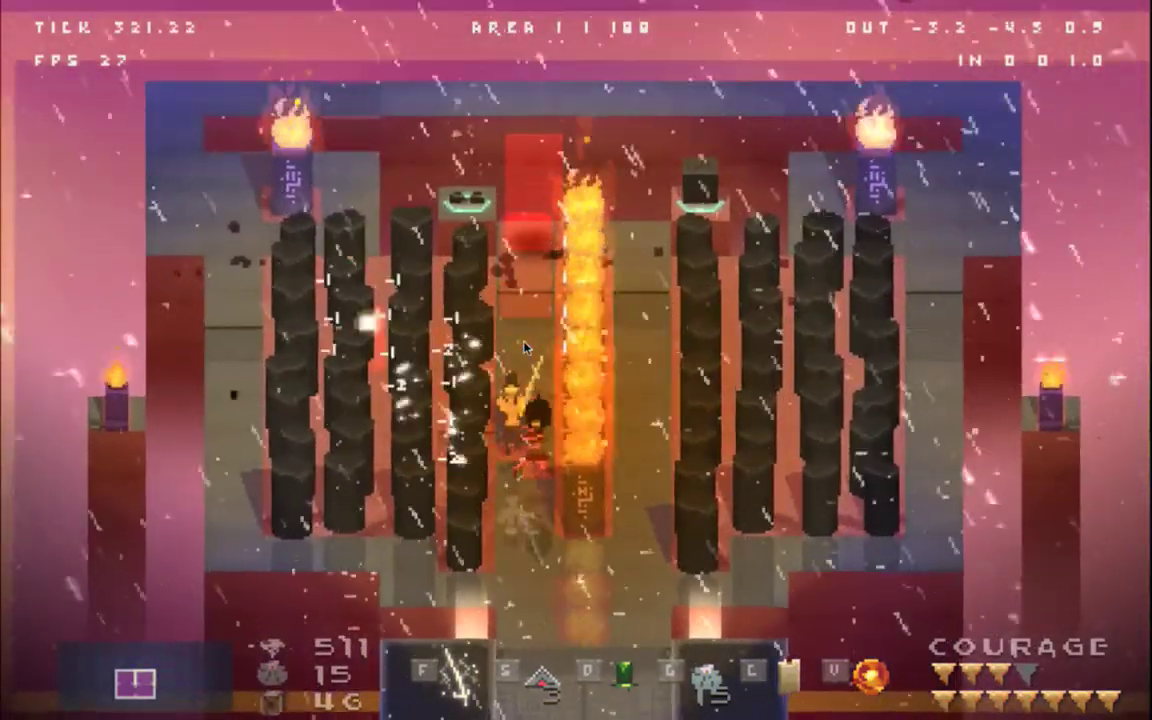
{"action": "key", "text": "Up"}
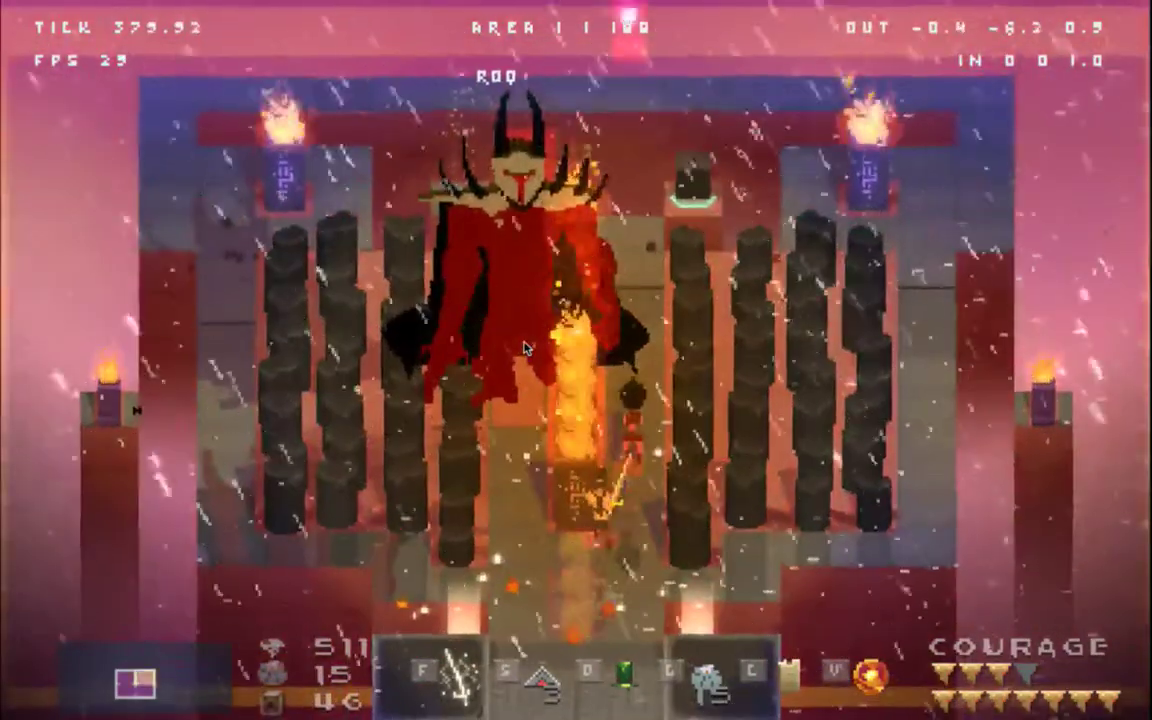
{"action": "key", "text": "Left"}
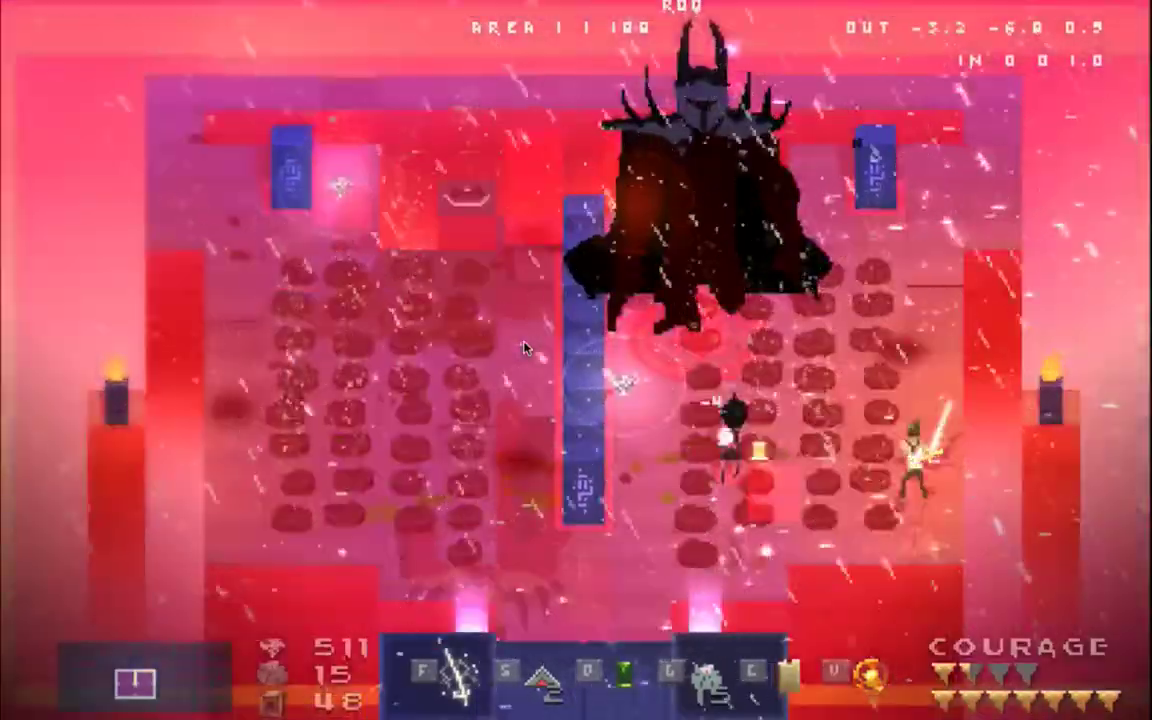
{"action": "key", "text": "F1"}
{"action": "key", "text": "F1"}
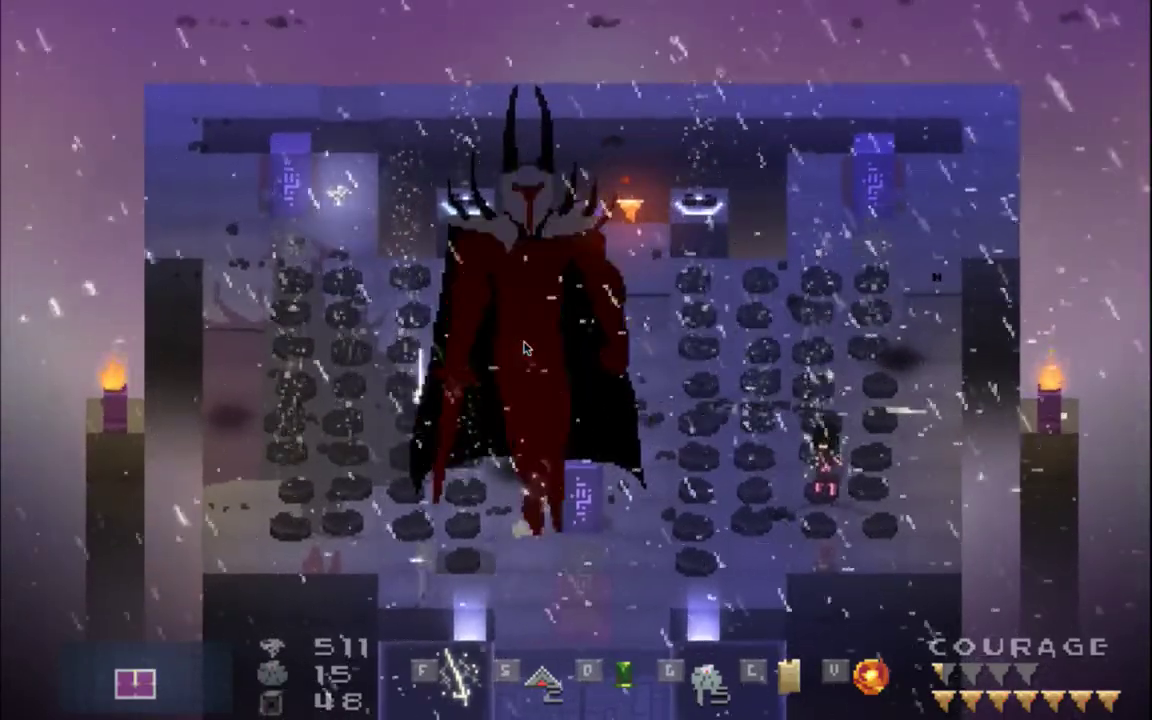
Step: Continue the fight with repeated sword attacks while dodging the landing boss, and quit the game
{"action": "key", "text": "Left"}
{"action": "key", "text": "Down"}
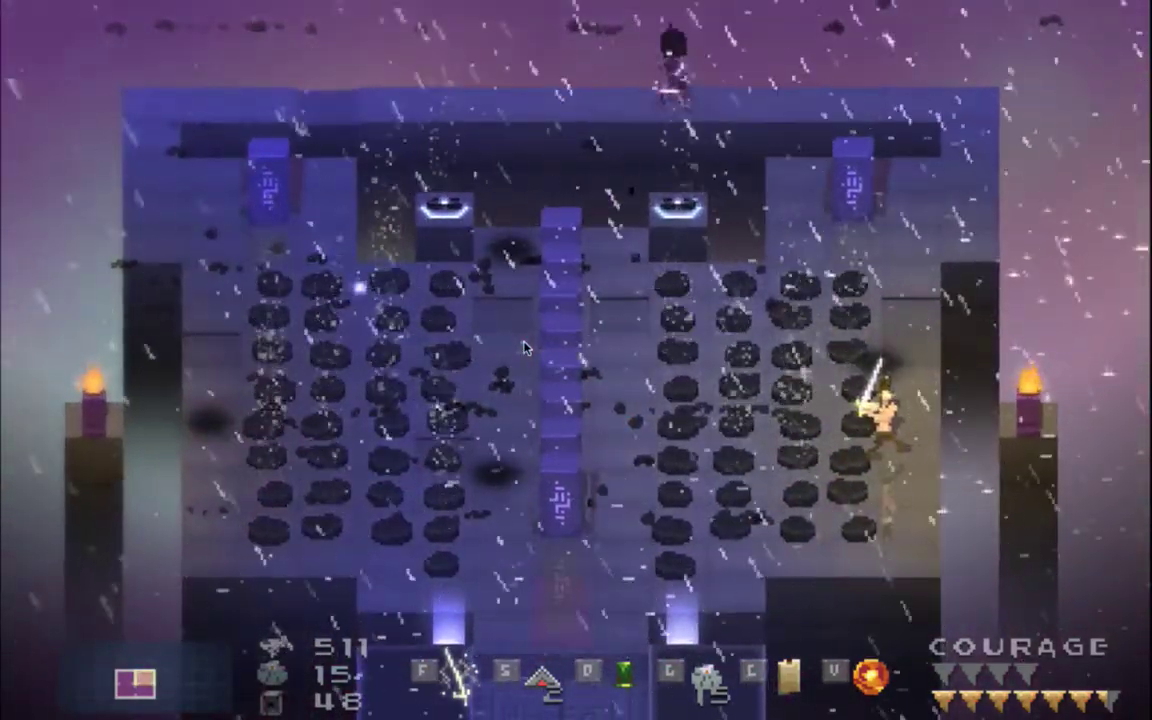
{"action": "key", "text": "Left"}
{"action": "key", "text": "f"}
{"action": "key", "text": "f"}
{"action": "key", "text": "f"}
{"action": "key", "text": "f"}
{"action": "key", "text": "f"}
{"action": "key", "text": "Up"}
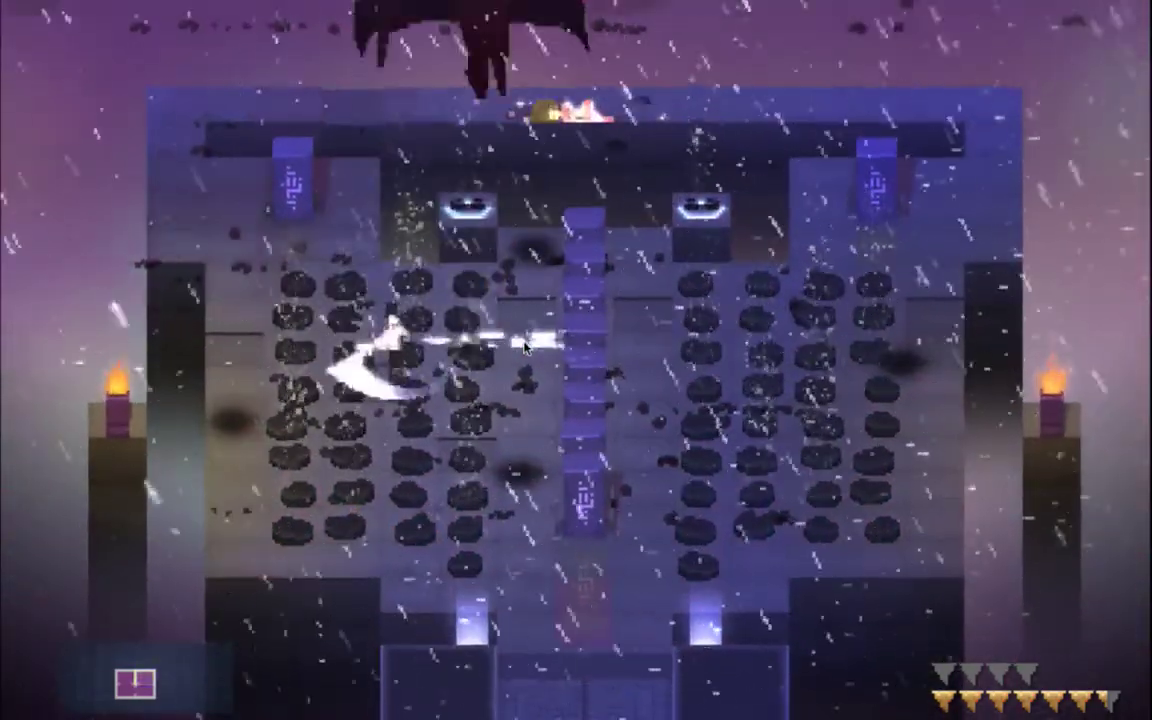
{"action": "key", "text": "Down"}
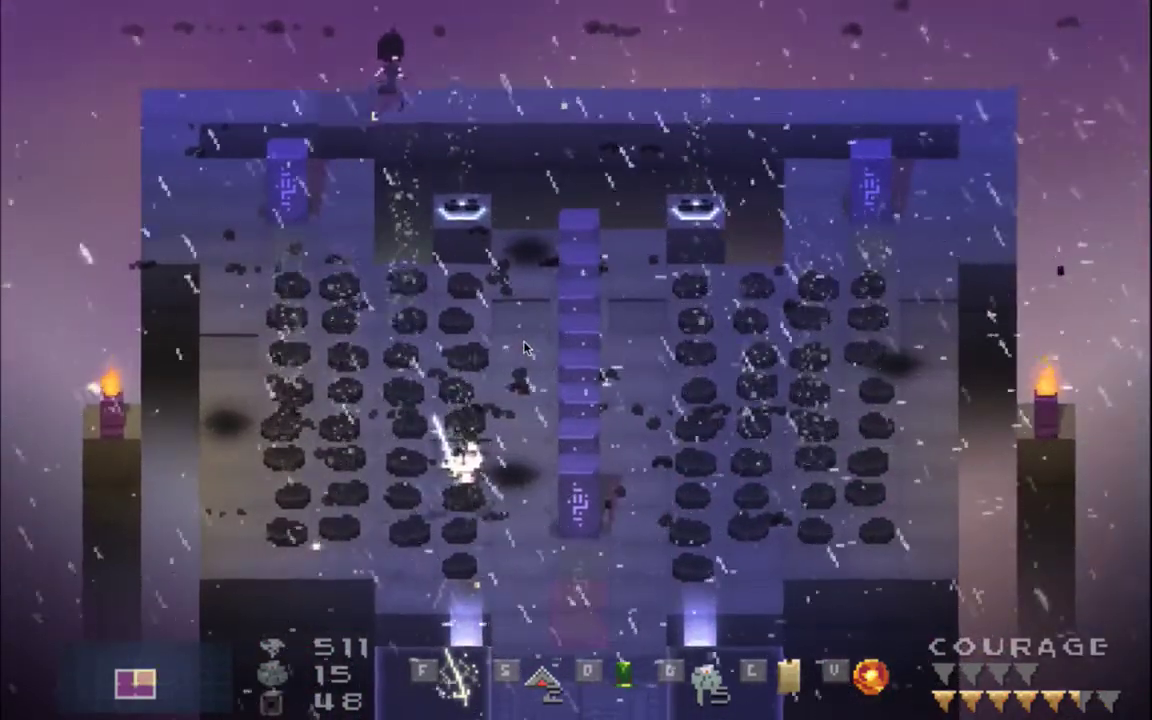
{"action": "key", "text": "super+q"}
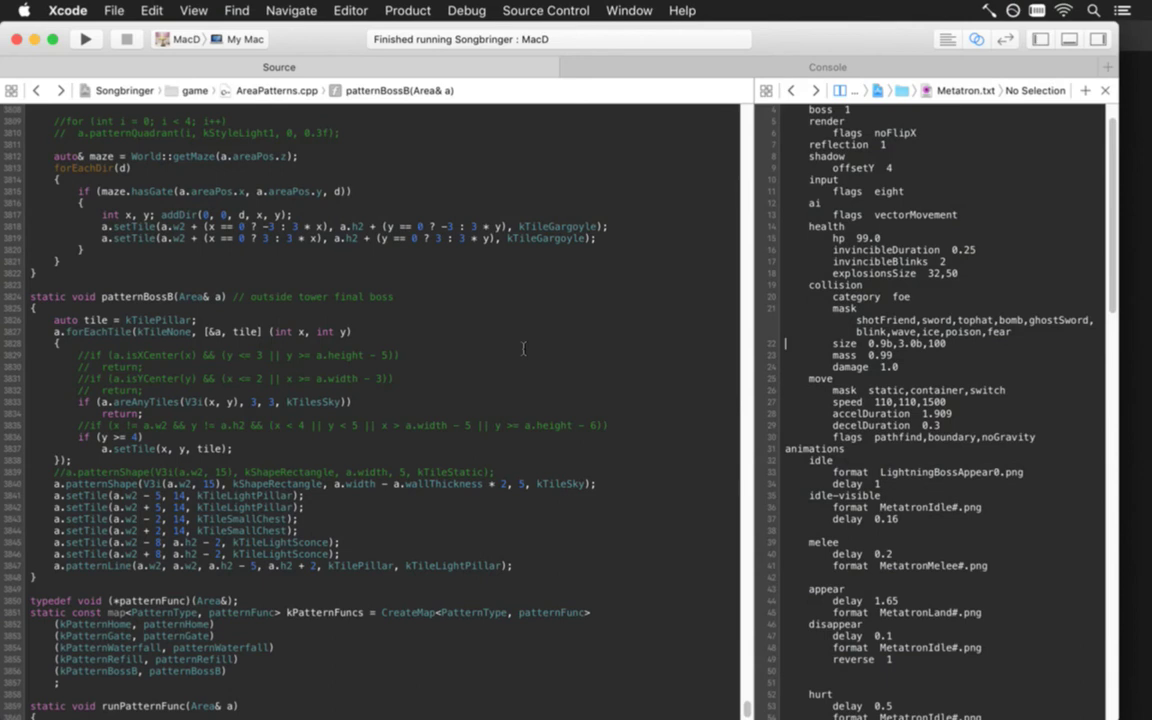
Step: Switch to Terminal and list the repository's changed files with gs
{"action": "key", "text": "super+Tab"}
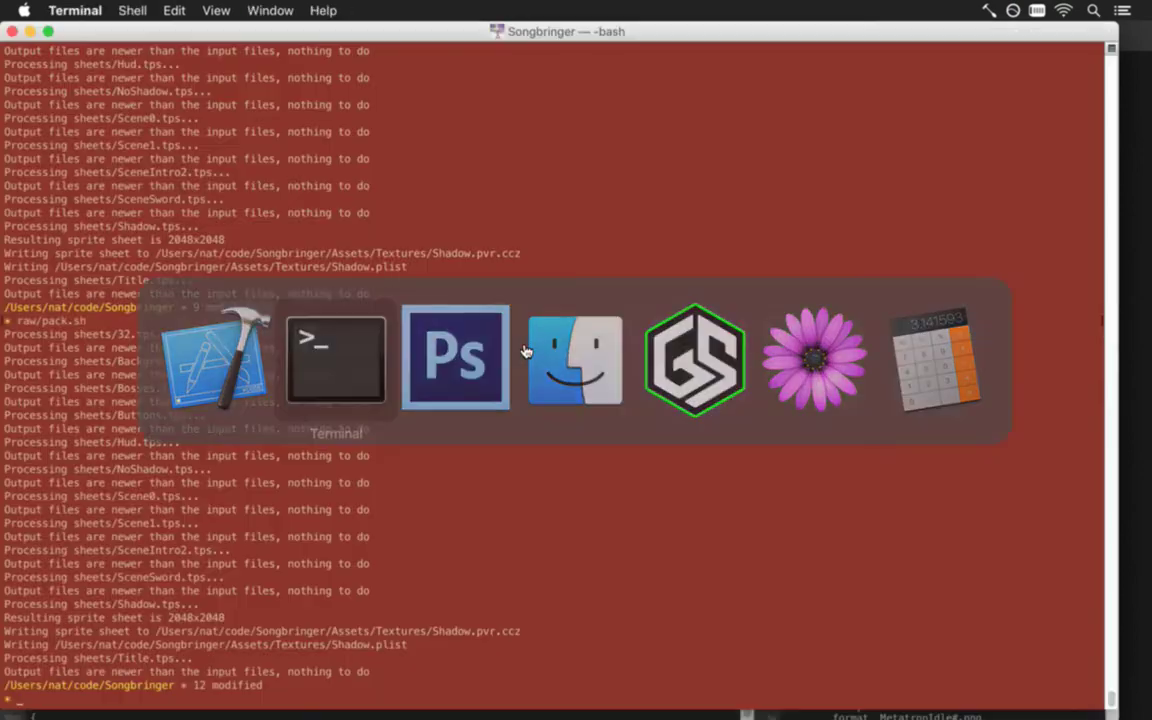
{"action": "type", "text": "gs"}
{"action": "key", "text": "Return"}
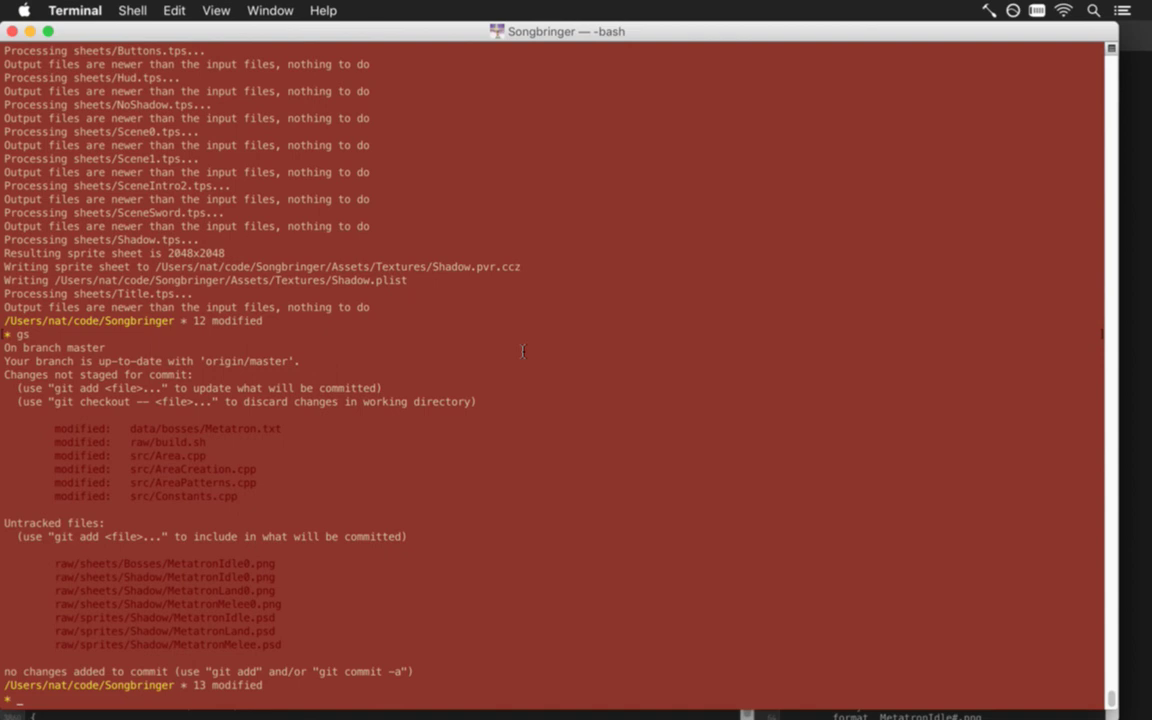
Step: Switch to Photoshop and look through the MetatronIdle.psd, MetatronMelee.psd and MetatronLand.psd sprites
{"action": "key", "text": "super+Tab"}
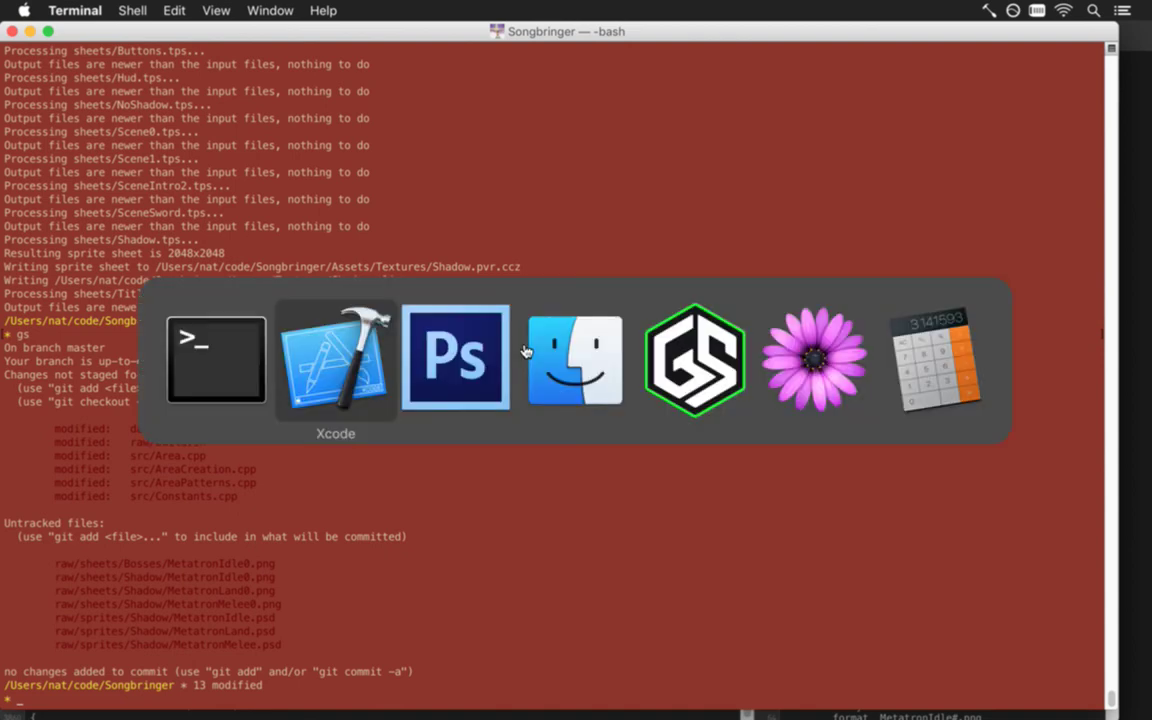
{"action": "key", "text": "super+Tab"}
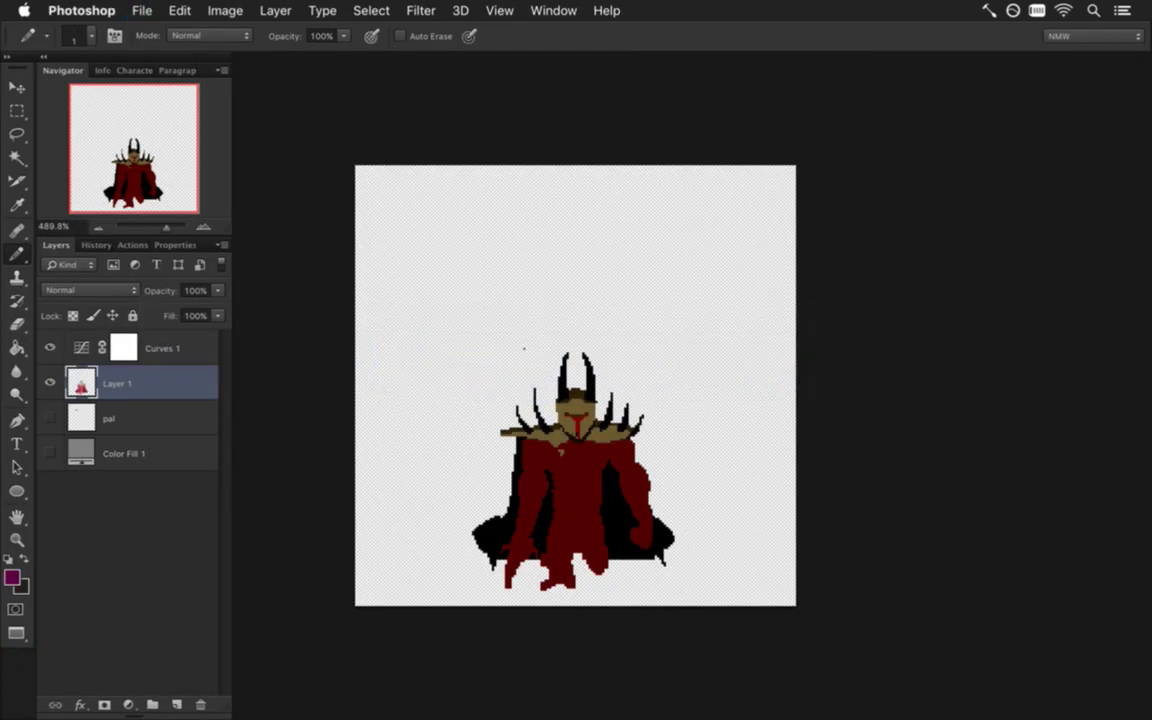
{"action": "left_click", "coordinate": [553, 10]}
{"action": "scroll", "coordinate": [641, 703], "scroll_direction": "down", "scroll_amount": 5}
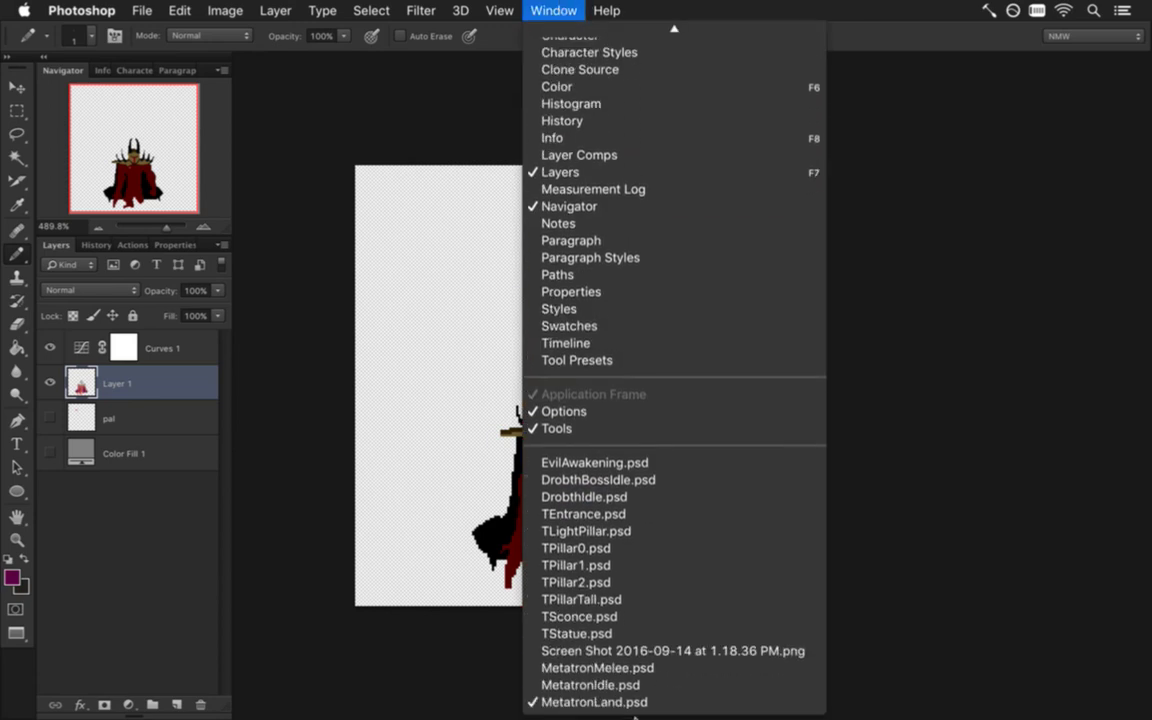
{"action": "left_click", "coordinate": [641, 685]}
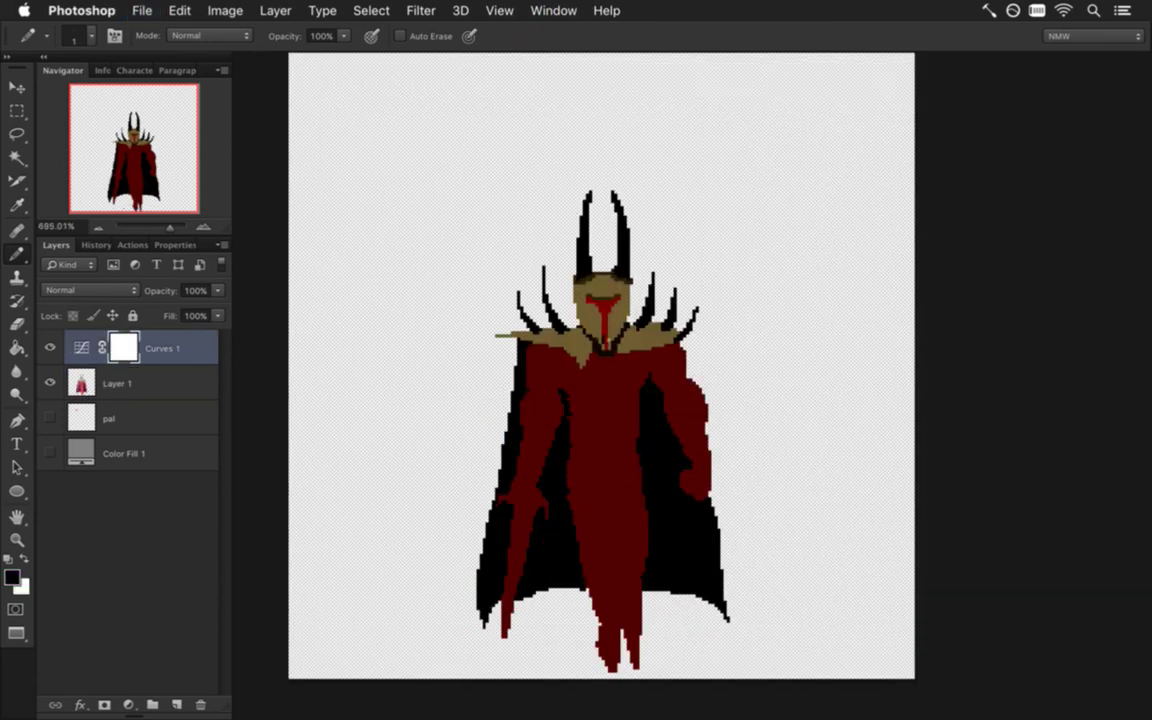
{"action": "left_click", "coordinate": [553, 10]}
{"action": "scroll", "coordinate": [615, 680], "scroll_direction": "down", "scroll_amount": 5}
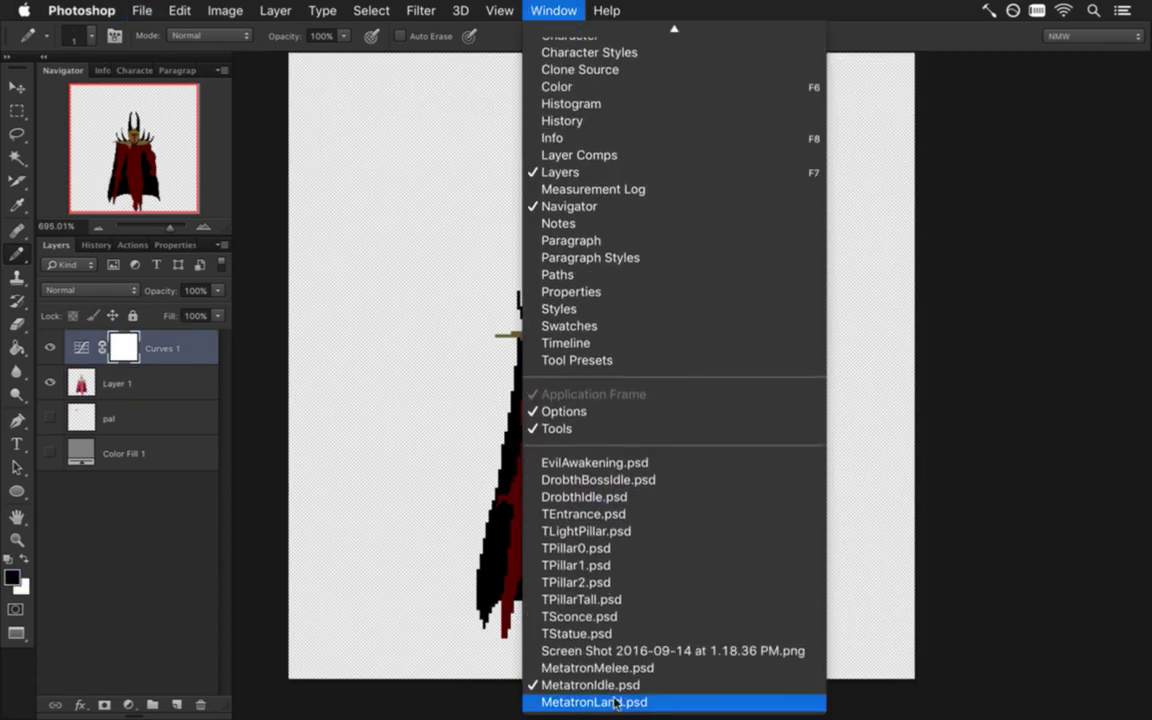
{"action": "left_click", "coordinate": [614, 669]}
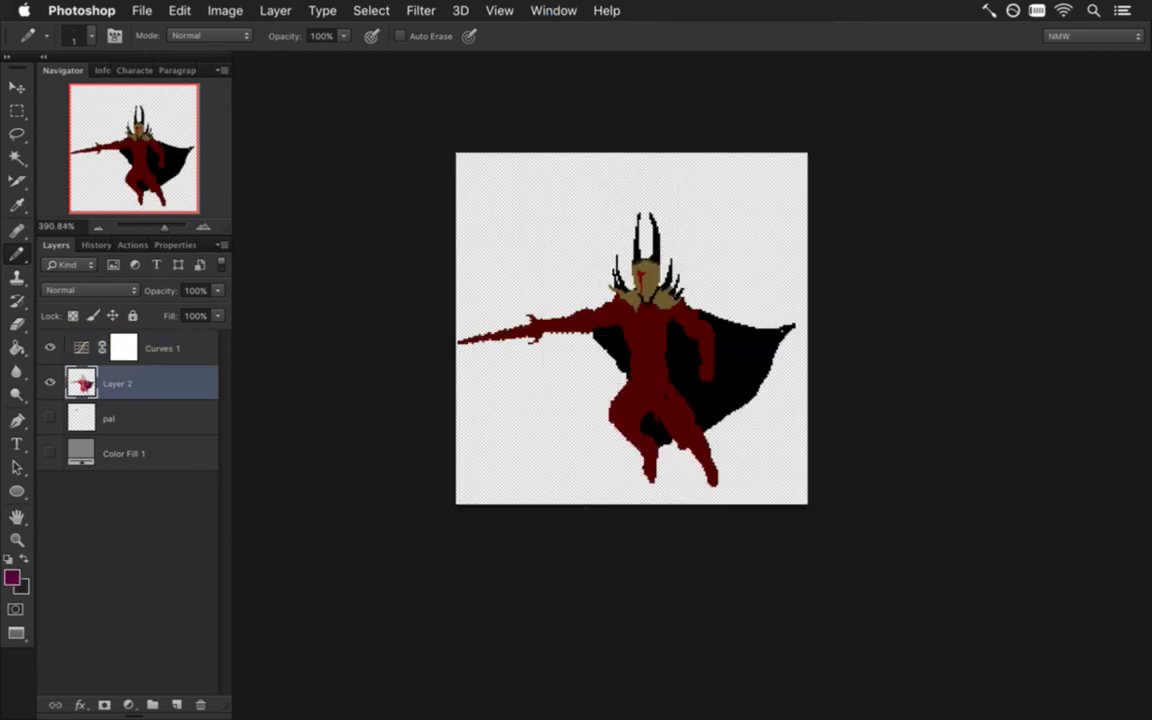
{"action": "key", "text": "super+Tab"}
{"action": "key", "text": "super+shift+Tab"}
{"action": "left_click", "coordinate": [553, 10]}
{"action": "scroll", "coordinate": [610, 690], "scroll_direction": "down", "scroll_amount": 5}
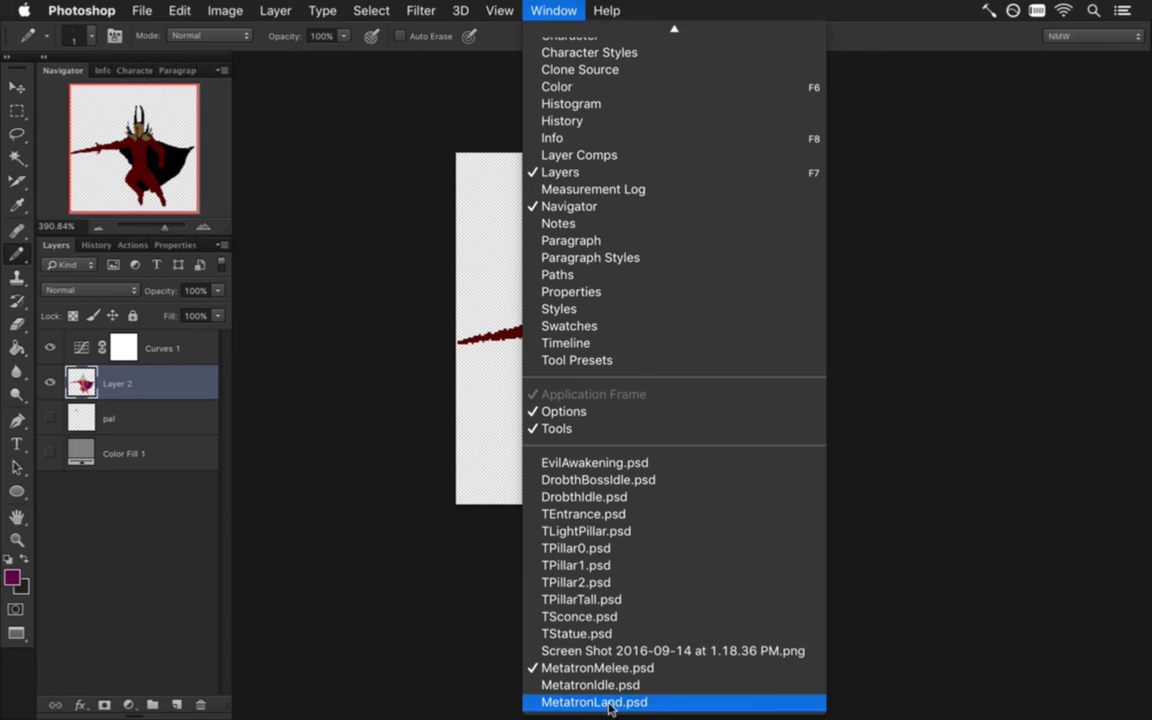
{"action": "left_click", "coordinate": [614, 702]}
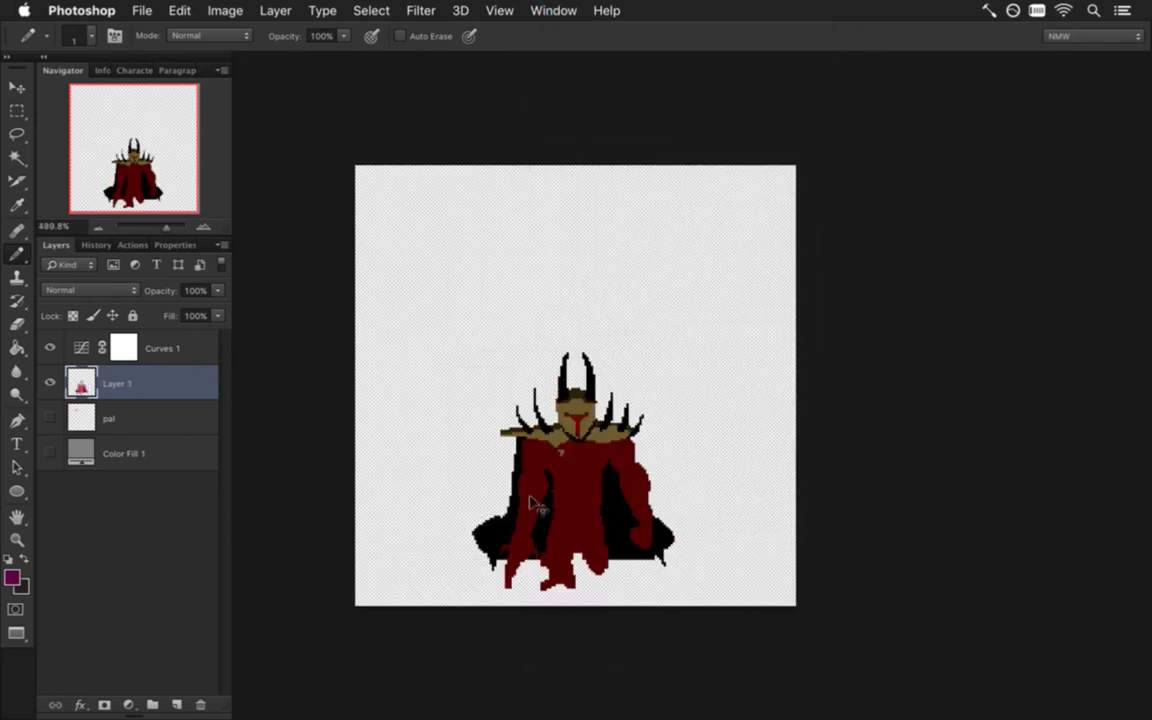
Step: Return to Terminal, recheck the repository status with gs, and run git add
{"action": "key", "text": "super+Tab"}
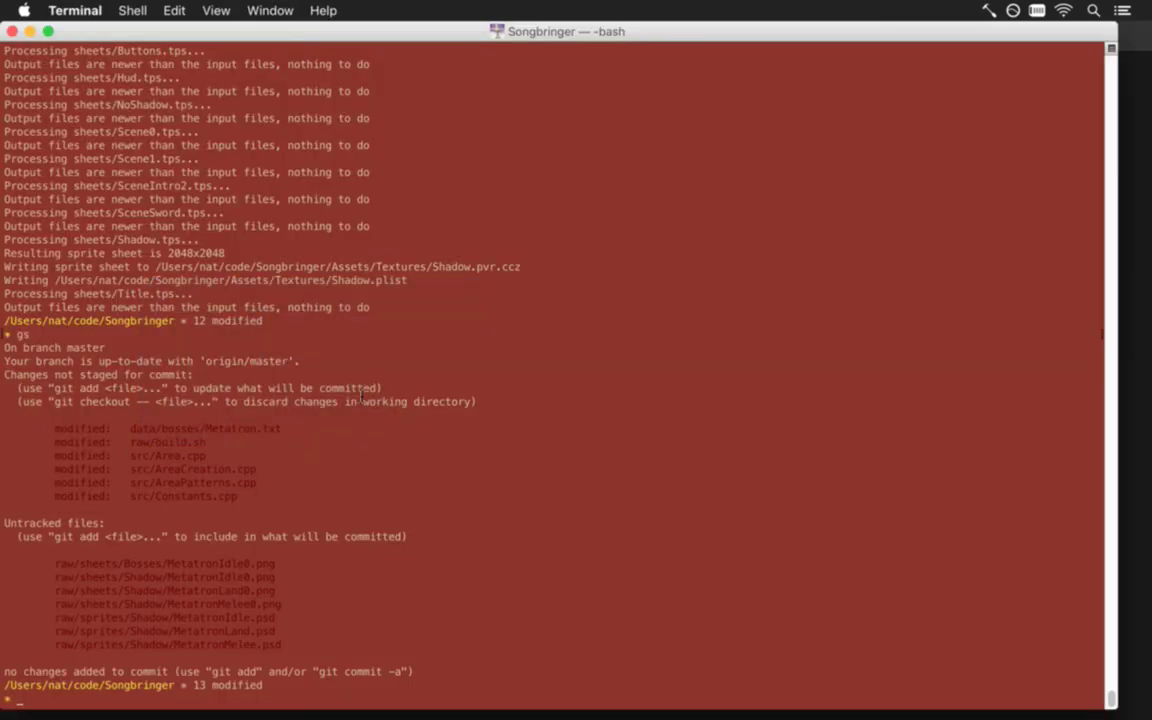
{"action": "type", "text": "gs"}
{"action": "key", "text": "Return"}
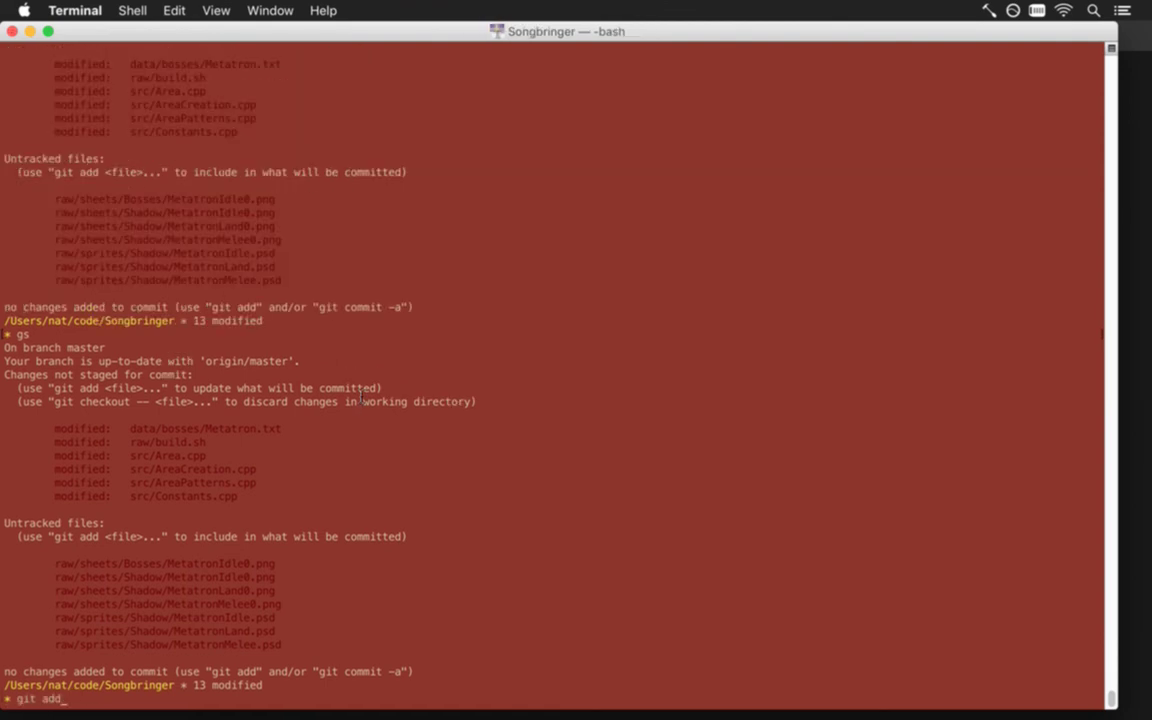
{"action": "key", "text": "Return"}
Step: Open the diff of the uncommitted changes with d and review it from Metatron.txt down to AreaCreation.cpp
{"action": "type", "text": "d"}
{"action": "key", "text": "Return"}
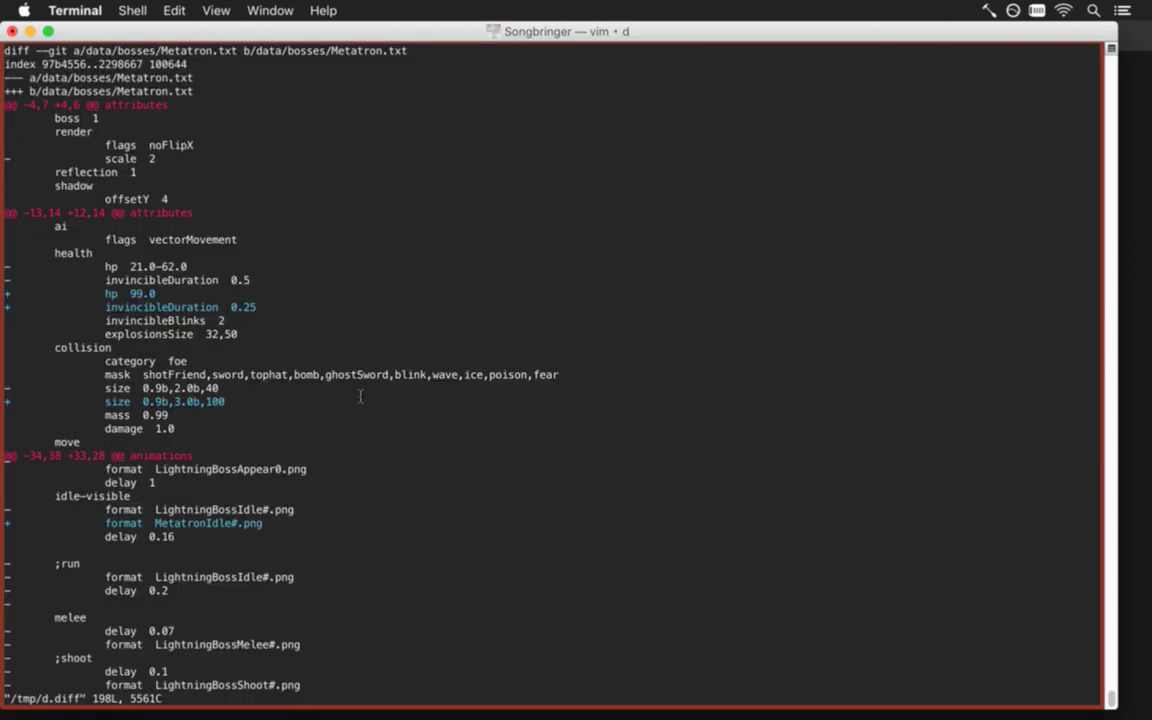
{"action": "scroll", "coordinate": [360, 396], "scroll_direction": "down", "scroll_amount": 10}
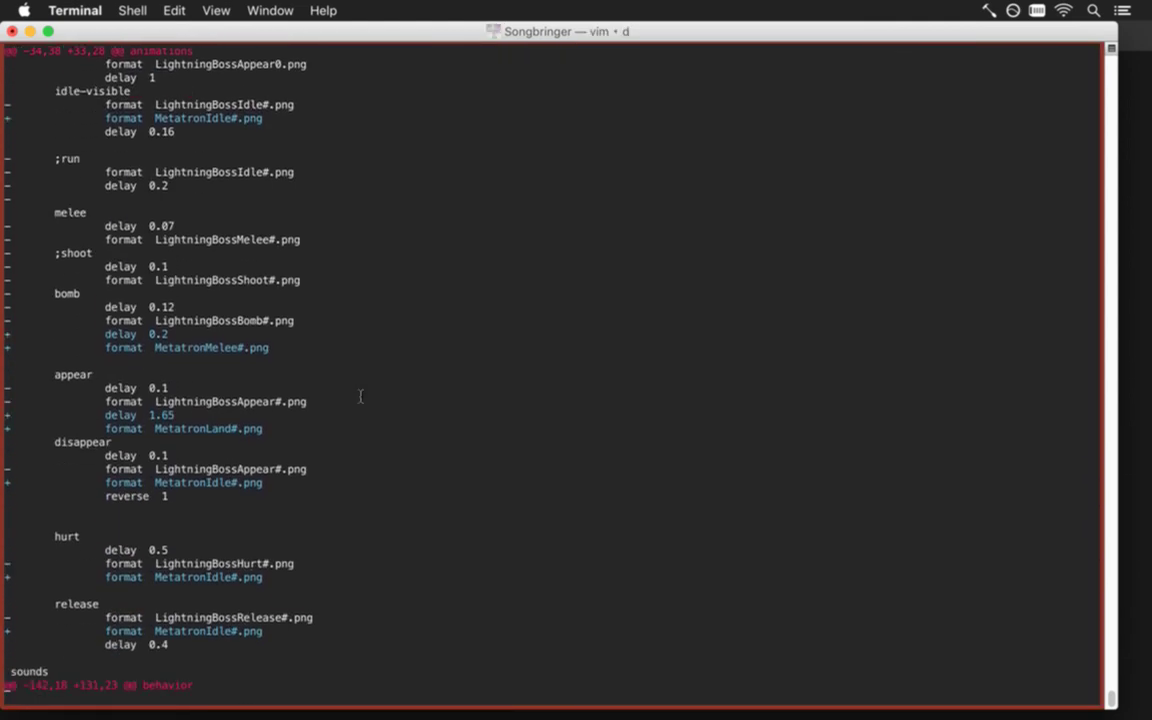
{"action": "scroll", "coordinate": [360, 396], "scroll_direction": "down", "scroll_amount": 14}
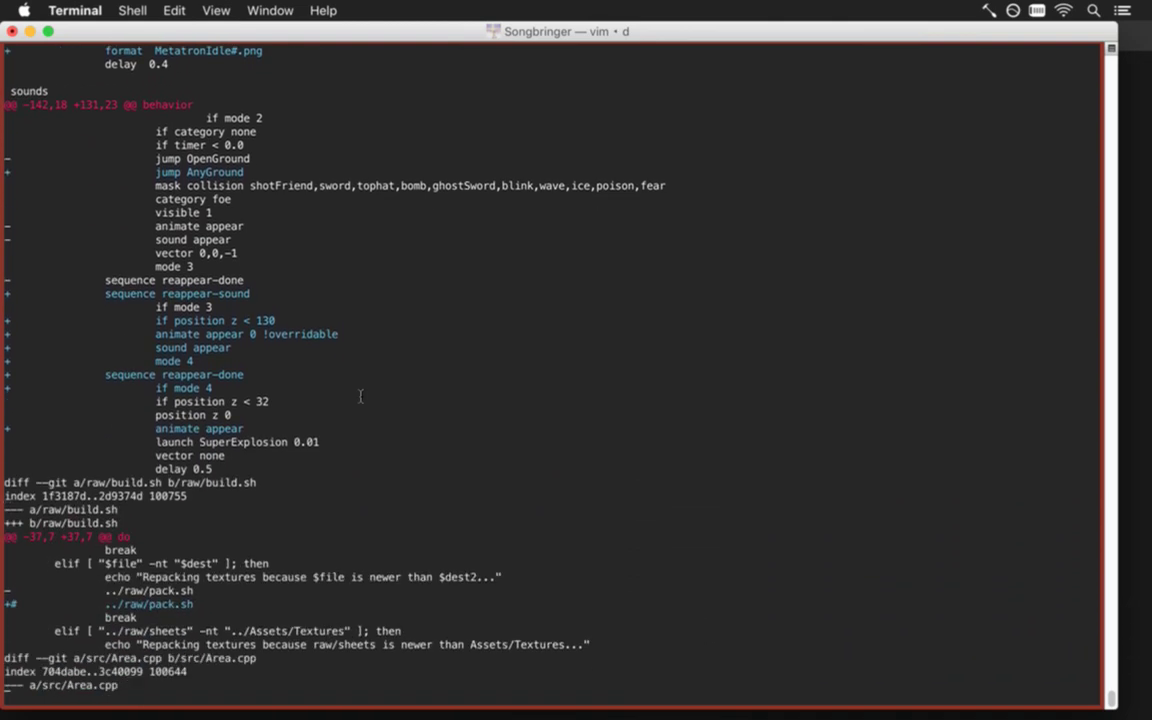
{"action": "scroll", "coordinate": [360, 396], "scroll_direction": "down", "scroll_amount": 4}
{"action": "scroll", "coordinate": [360, 396], "scroll_direction": "down", "scroll_amount": 5}
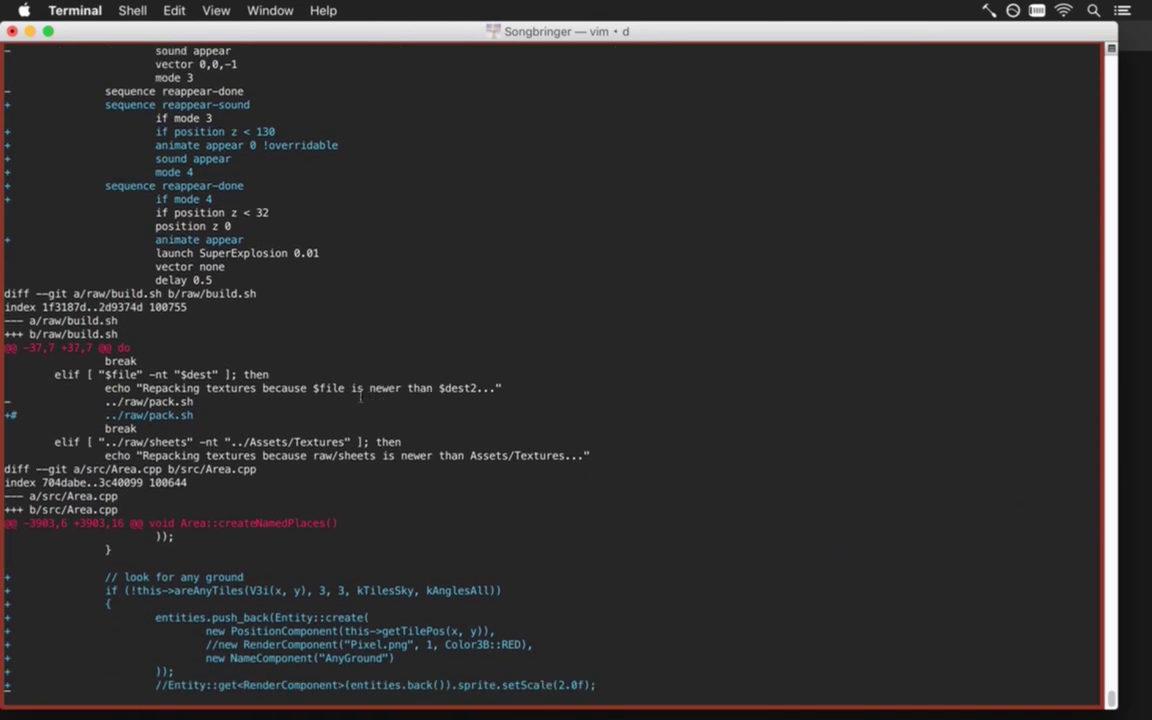
{"action": "scroll", "coordinate": [360, 396], "scroll_direction": "down", "scroll_amount": 2}
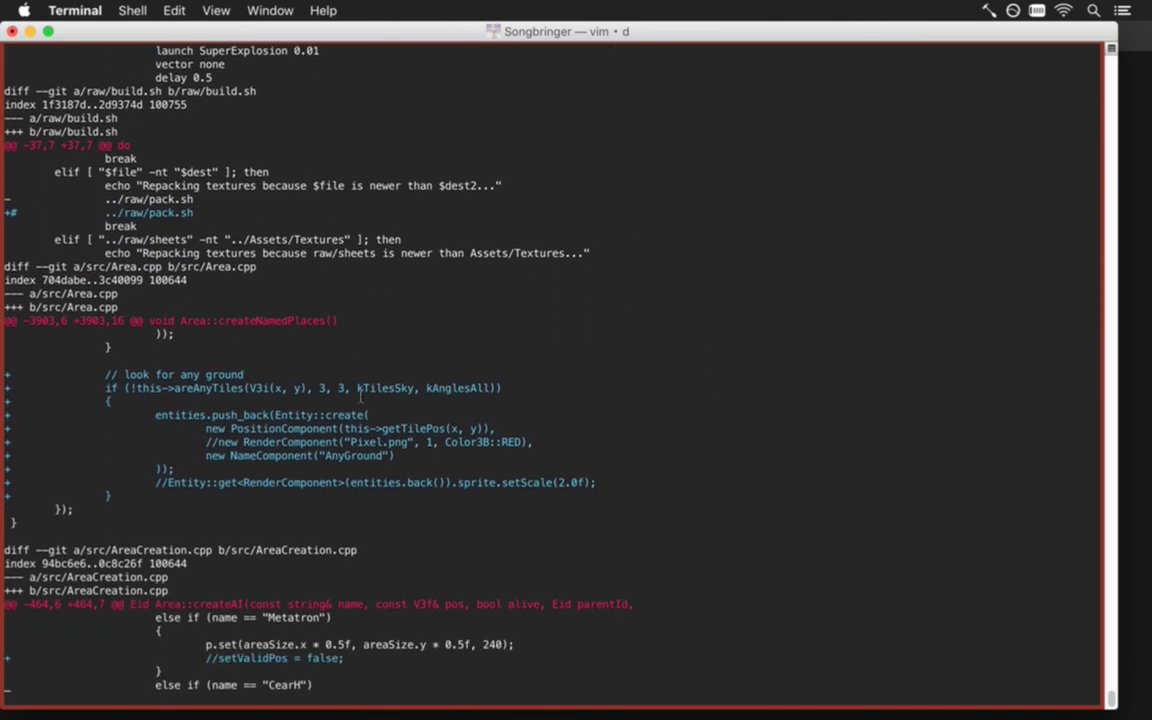
Step: Open build.sh in Xcode and uncomment the ../raw/pack.sh call in the branch where $file is newer than $dest
{"action": "key", "text": "super+Tab"}
{"action": "key", "text": "super+Tab"}
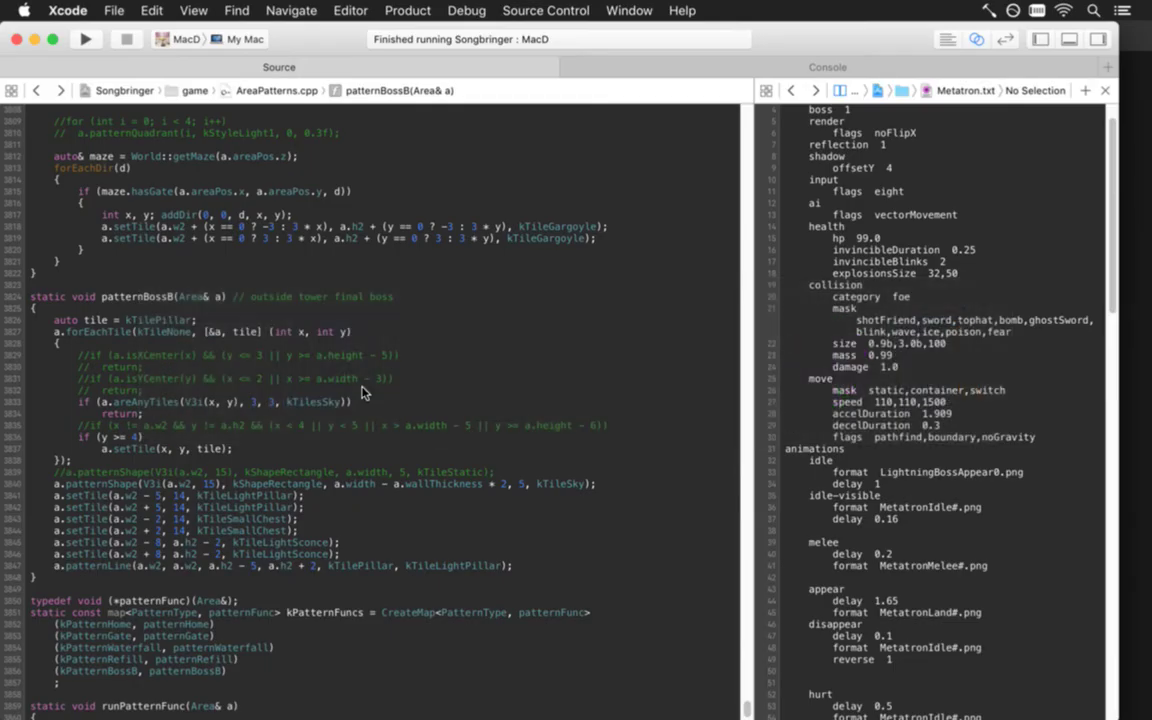
{"action": "key", "text": "ctrl+super+Left"}
{"action": "key", "text": "ctrl+super+Left"}
{"action": "key", "text": "ctrl+super+Left"}
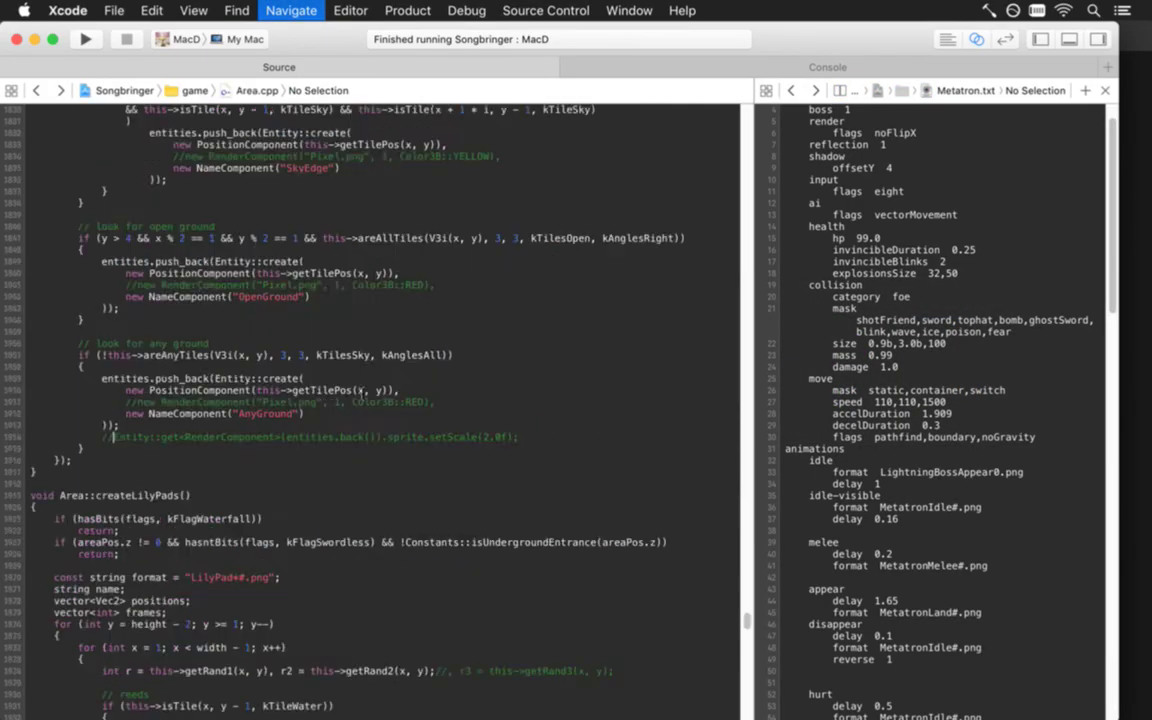
{"action": "key", "text": "super+shift+o"}
{"action": "type", "text": "buish"}
{"action": "key", "text": "Return"}
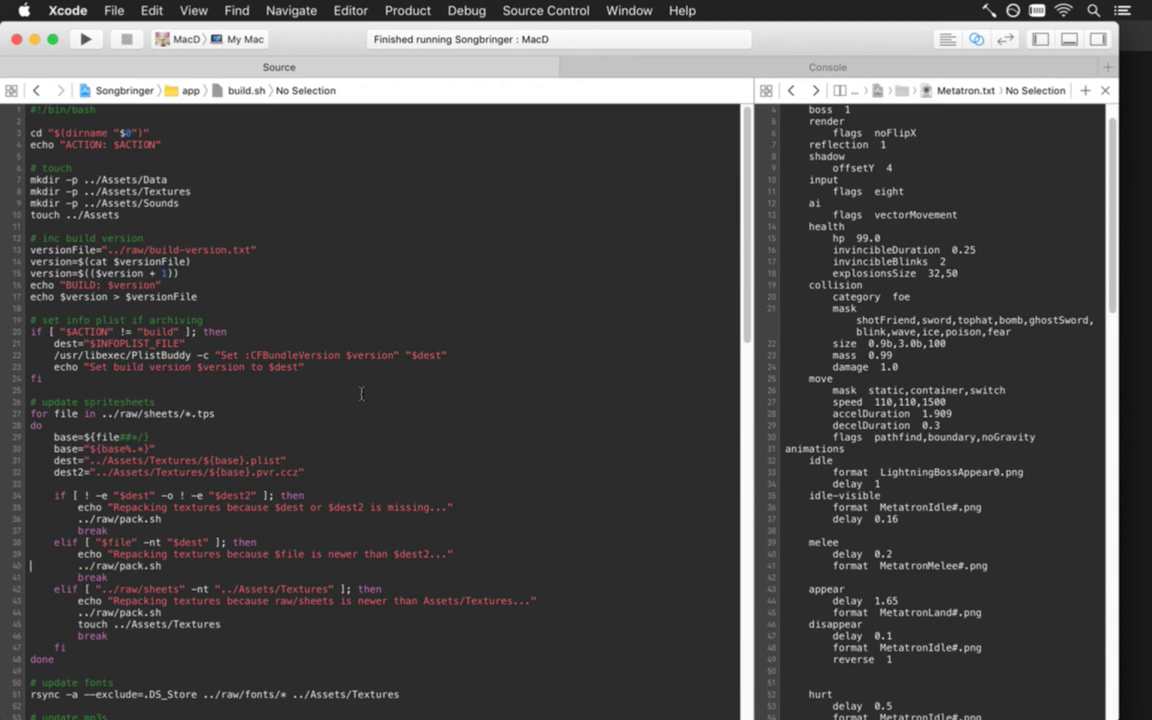
Step: Return to Terminal, close the old diff, and generate a fresh one with d
{"action": "key", "text": "super+Tab"}
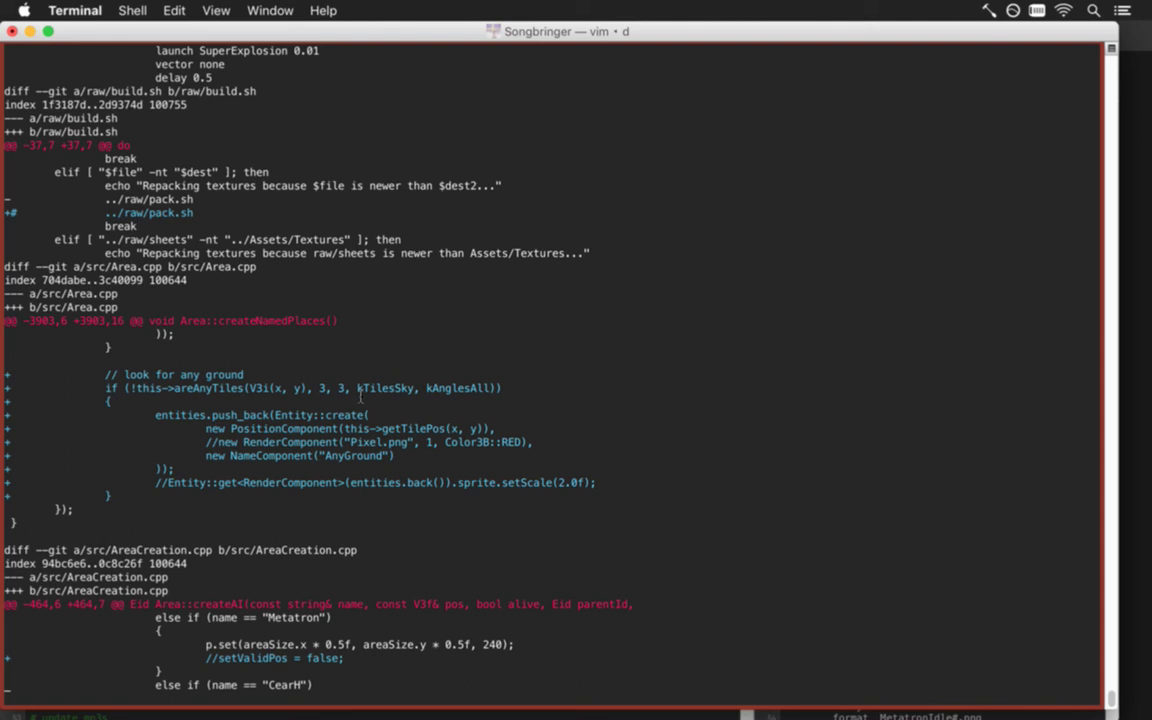
{"action": "key", "text": "super+Tab"}
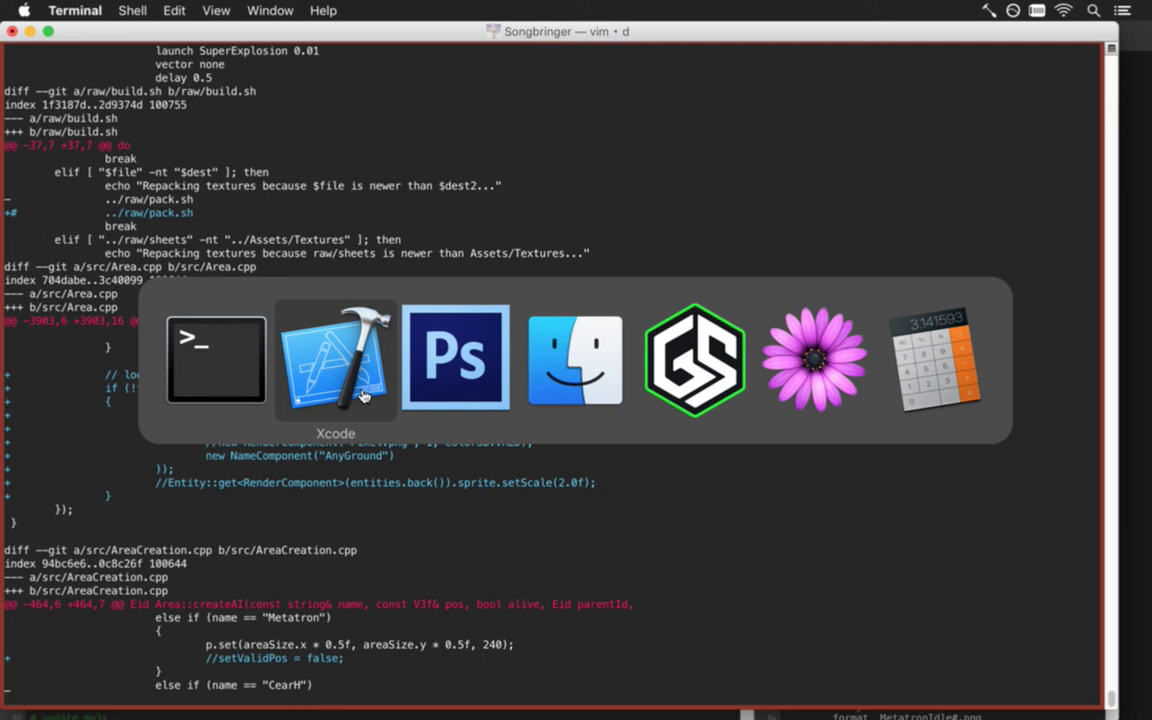
{"action": "key", "text": "super+Tab"}
{"action": "key", "text": "super+Tab"}
{"action": "key", "text": "super+Tab"}
{"action": "key", "text": "super+Tab"}
{"action": "key", "text": "super+Tab"}
{"action": "key", "text": "super+Tab"}
{"action": "type", "text": ":q"}
{"action": "key", "text": "Return"}
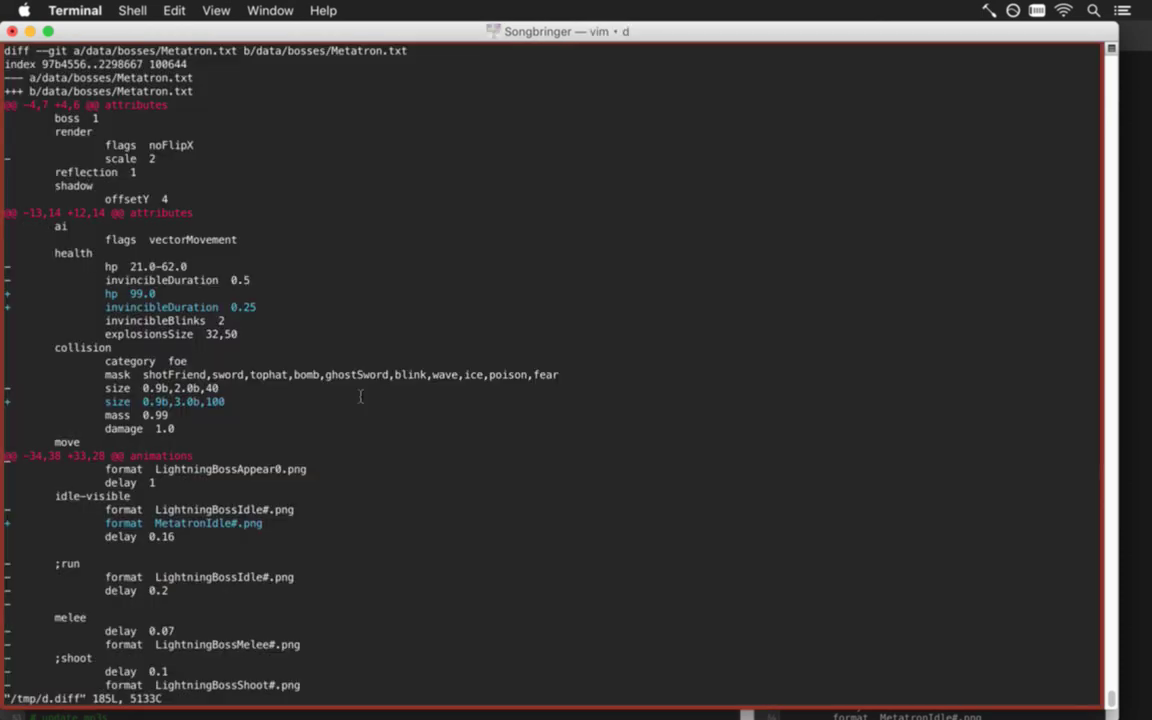
Step: Review the refreshed diff through the Area.cpp, AreaCreation.cpp and AreaPatterns.cpp changes
{"action": "scroll", "coordinate": [360, 396], "scroll_direction": "down", "scroll_amount": 18}
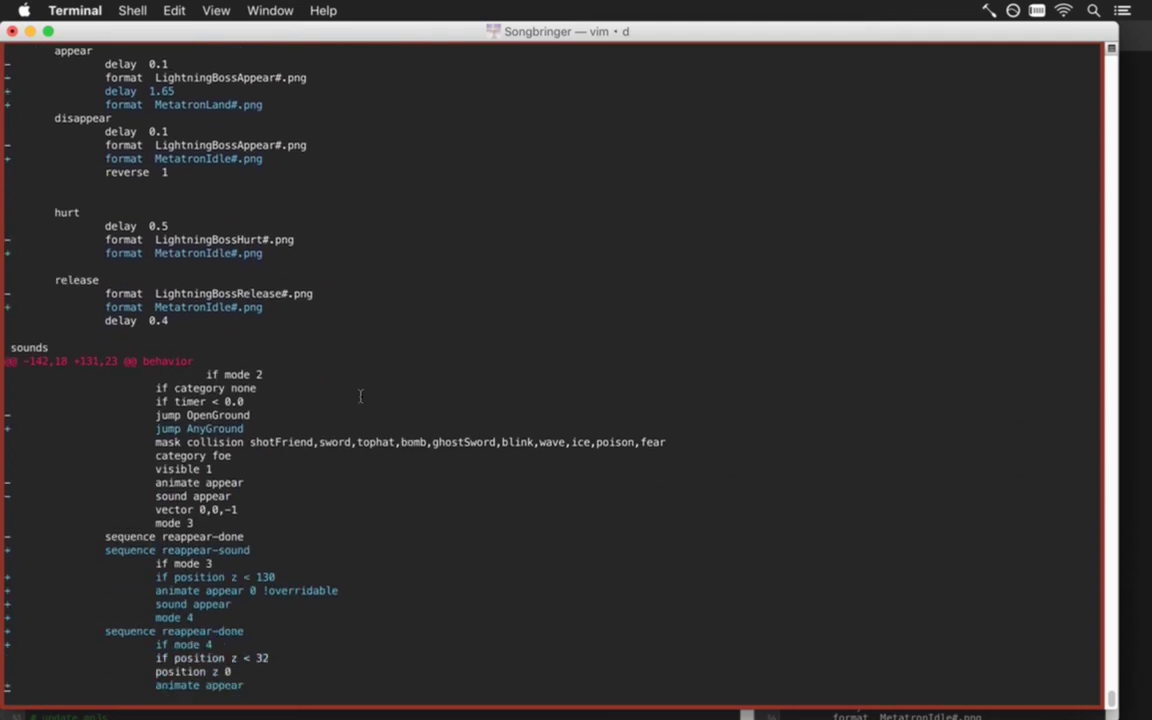
{"action": "scroll", "coordinate": [360, 396], "scroll_direction": "down", "scroll_amount": 14}
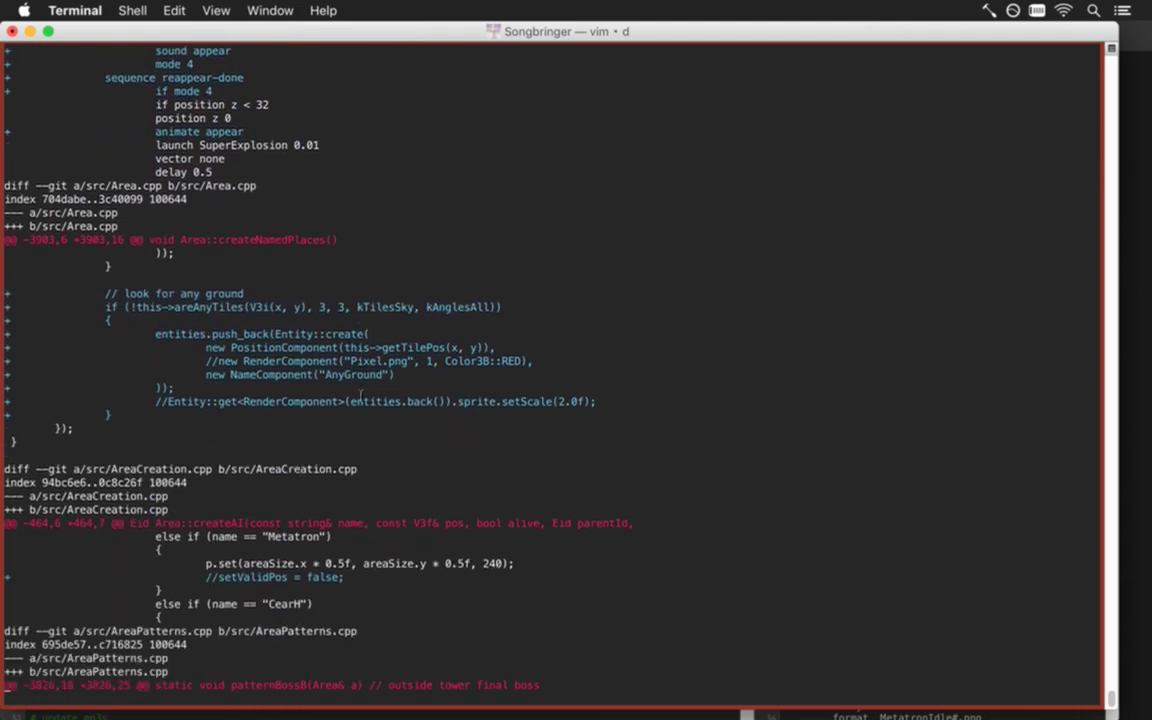
{"action": "scroll", "coordinate": [360, 396], "scroll_direction": "down", "scroll_amount": 3}
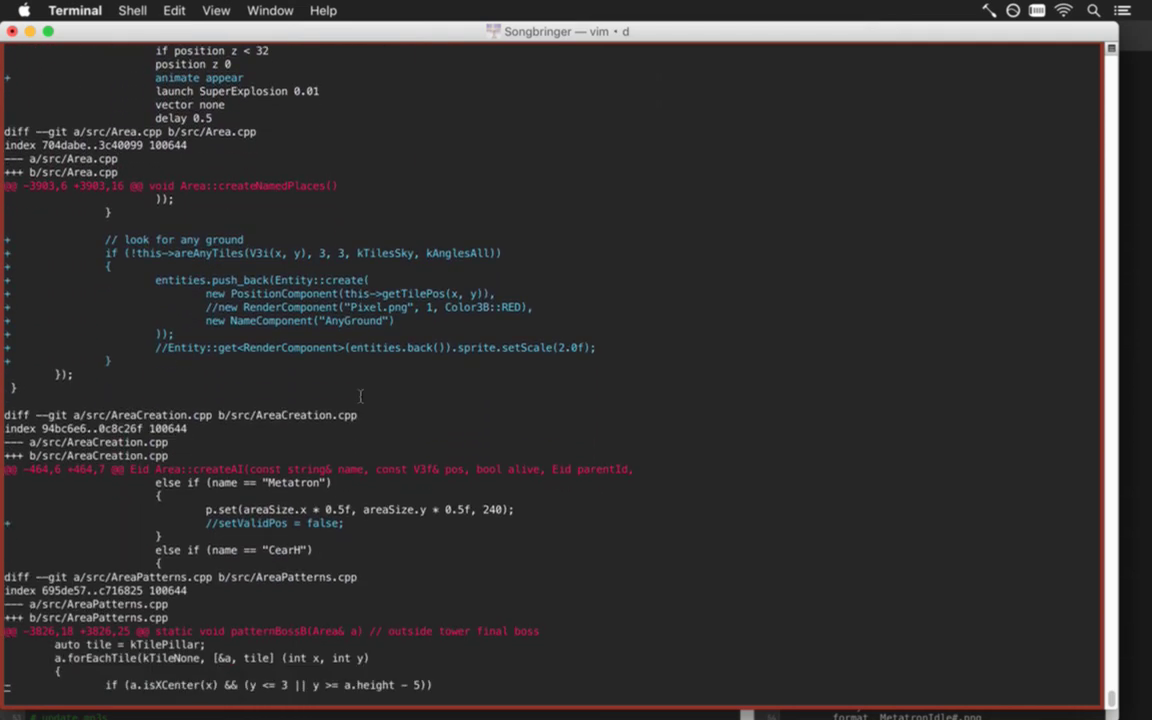
{"action": "scroll", "coordinate": [360, 396], "scroll_direction": "down", "scroll_amount": 6}
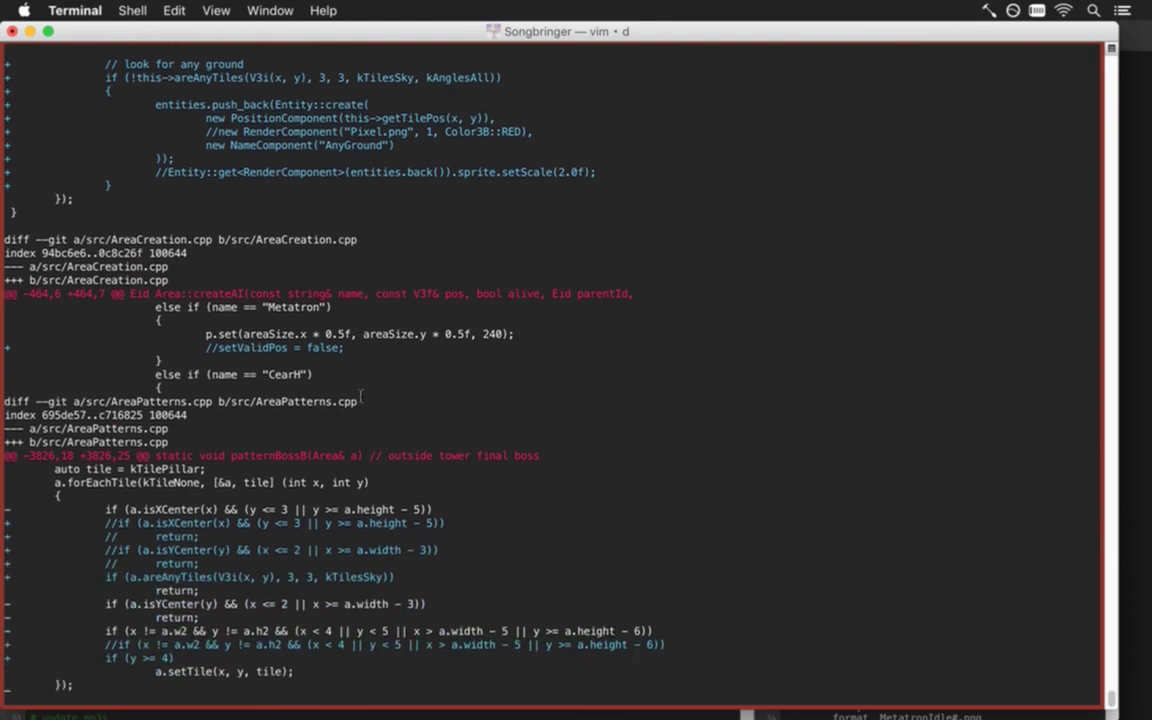
{"action": "scroll", "coordinate": [360, 398], "scroll_direction": "down", "scroll_amount": 3}
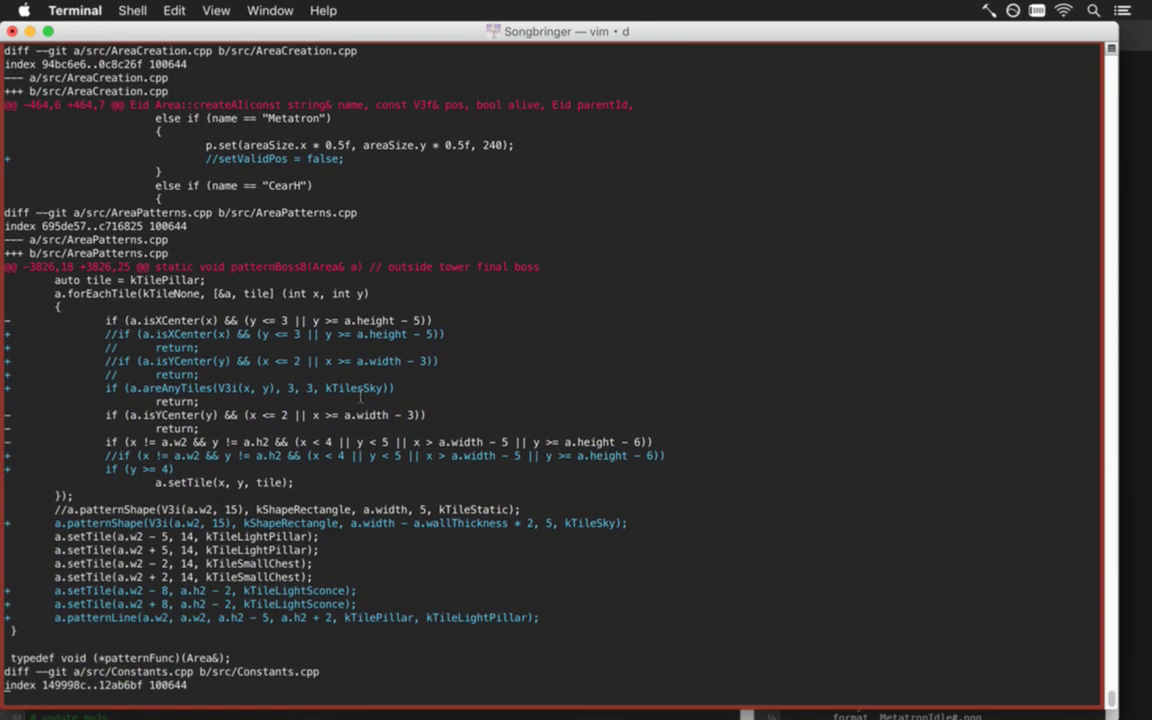
Step: Switch to Xcode and go back through the edited files to the patternBossB function in AreaPatterns.cpp
{"action": "key", "text": "super+Tab"}
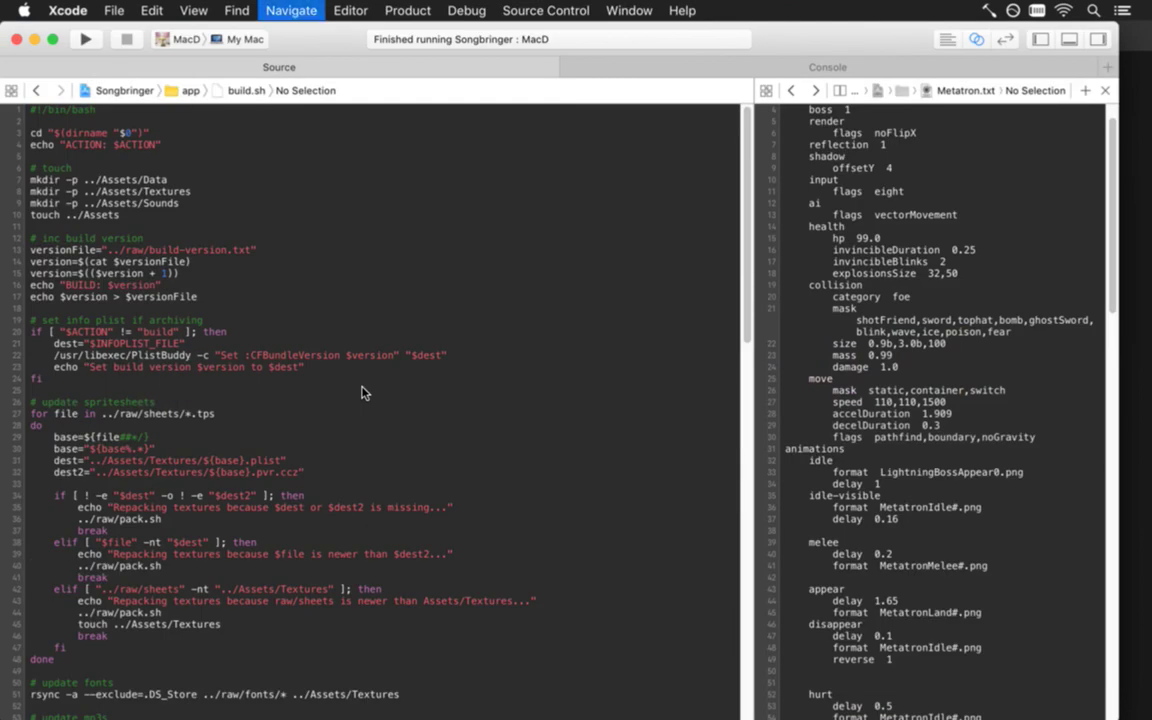
{"action": "key", "text": "ctrl+super+Left"}
{"action": "key", "text": "ctrl+super+Left"}
{"action": "key", "text": "ctrl+super+Left"}
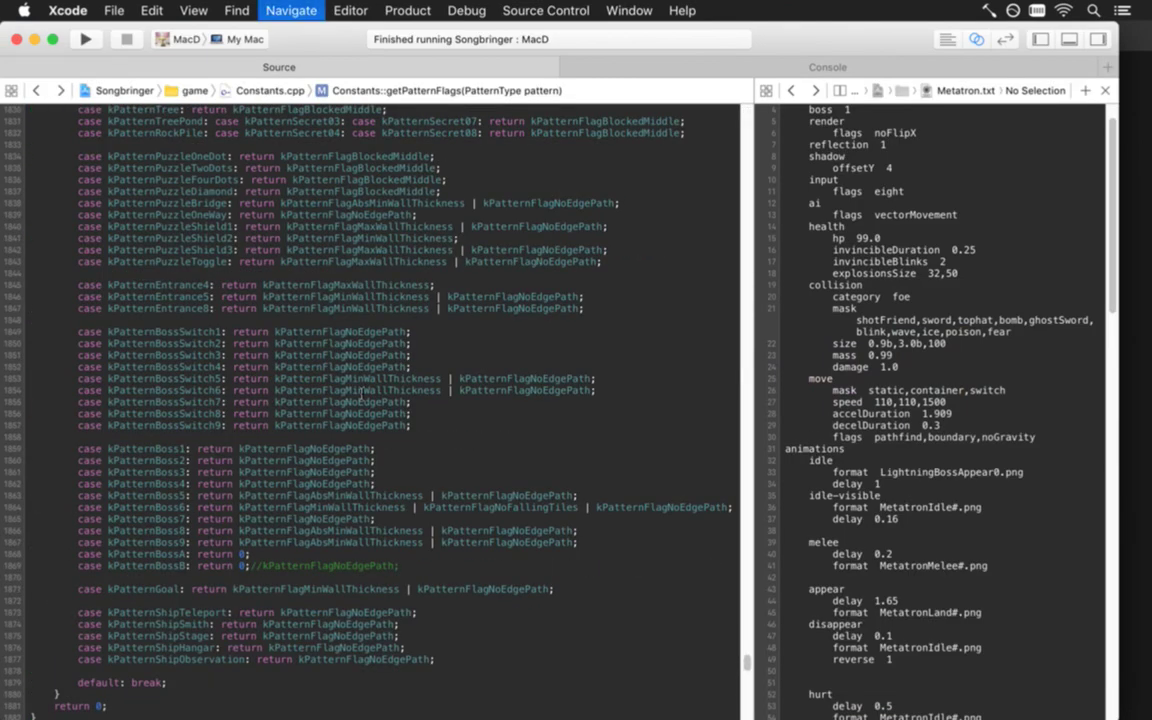
{"action": "key", "text": "ctrl+super+Left"}
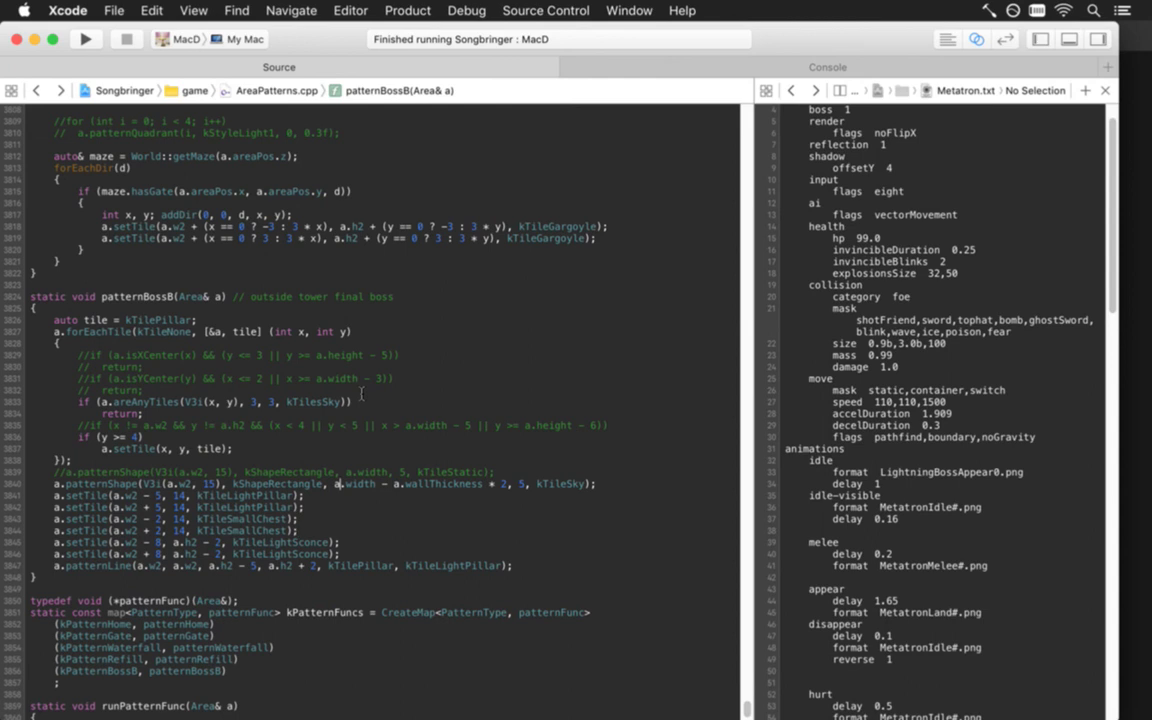